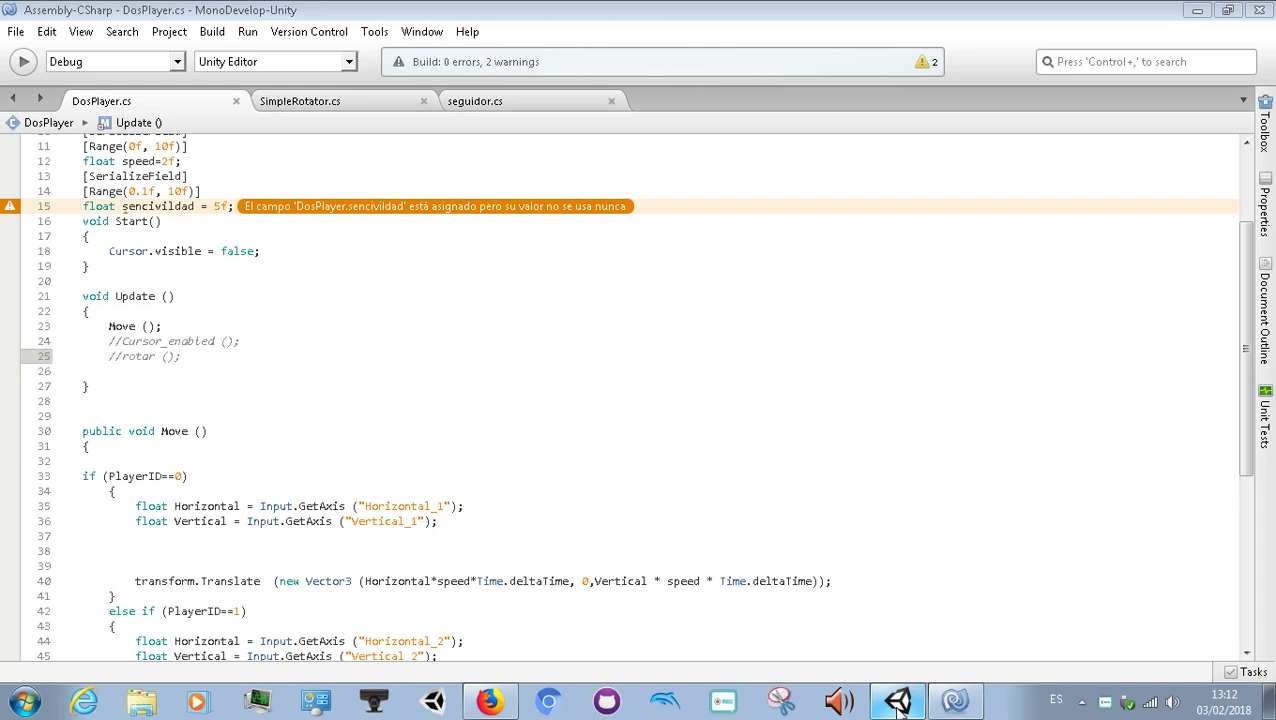
# Step: Switch from MonoDevelop to the Unity editor showing the 00 split-screen scene
pyautogui.click(898, 703)
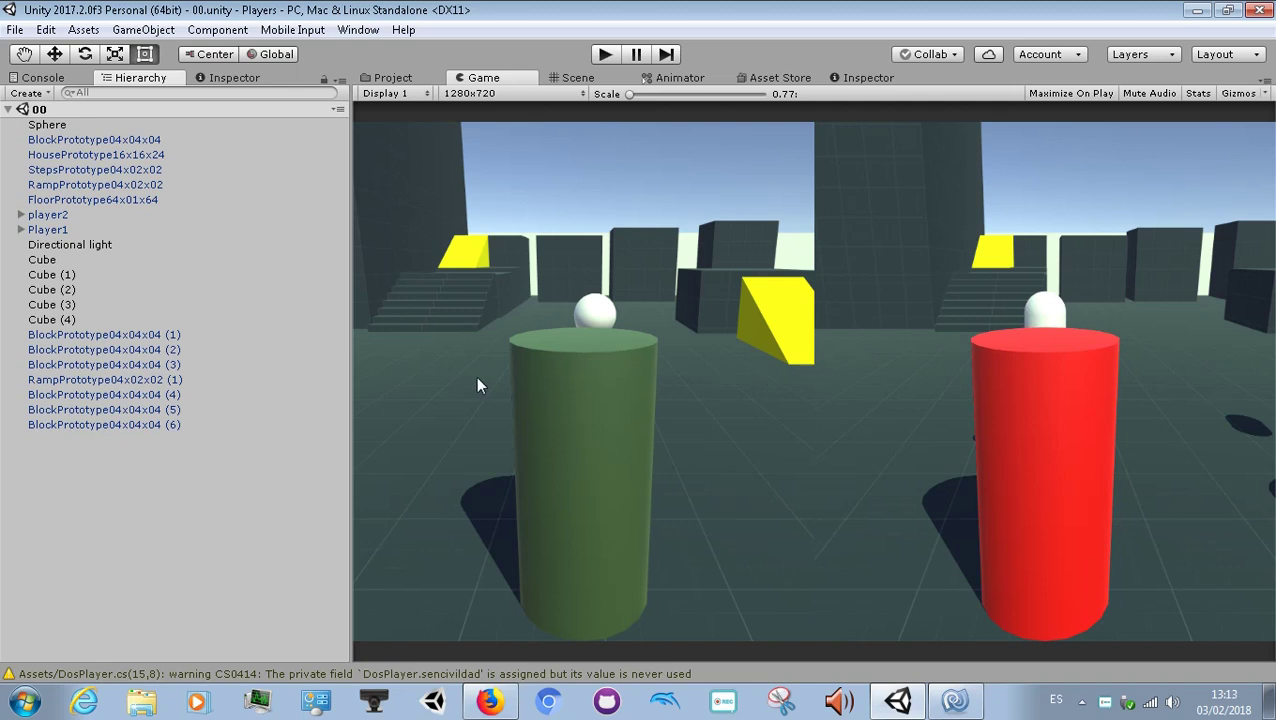
# Step: Run the scene and test the red player's left and right turning with the arrow keys
pyautogui.click(608, 56)
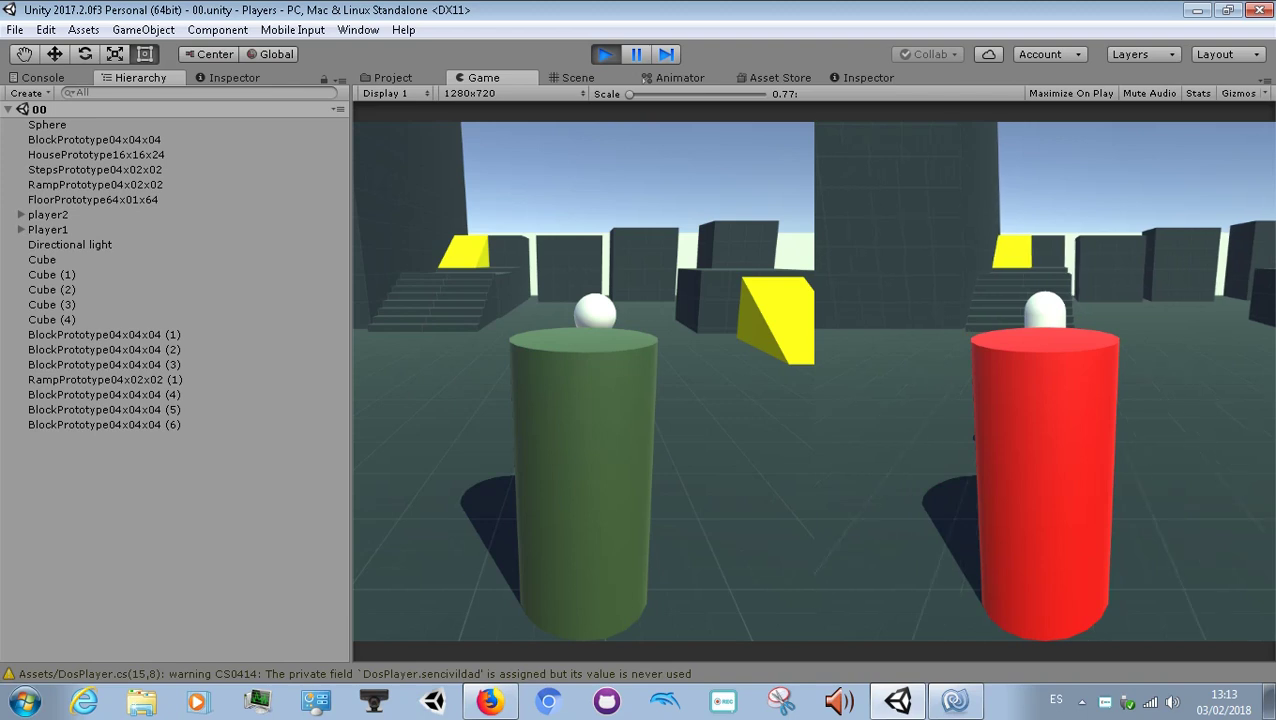
pyautogui.press('Left')
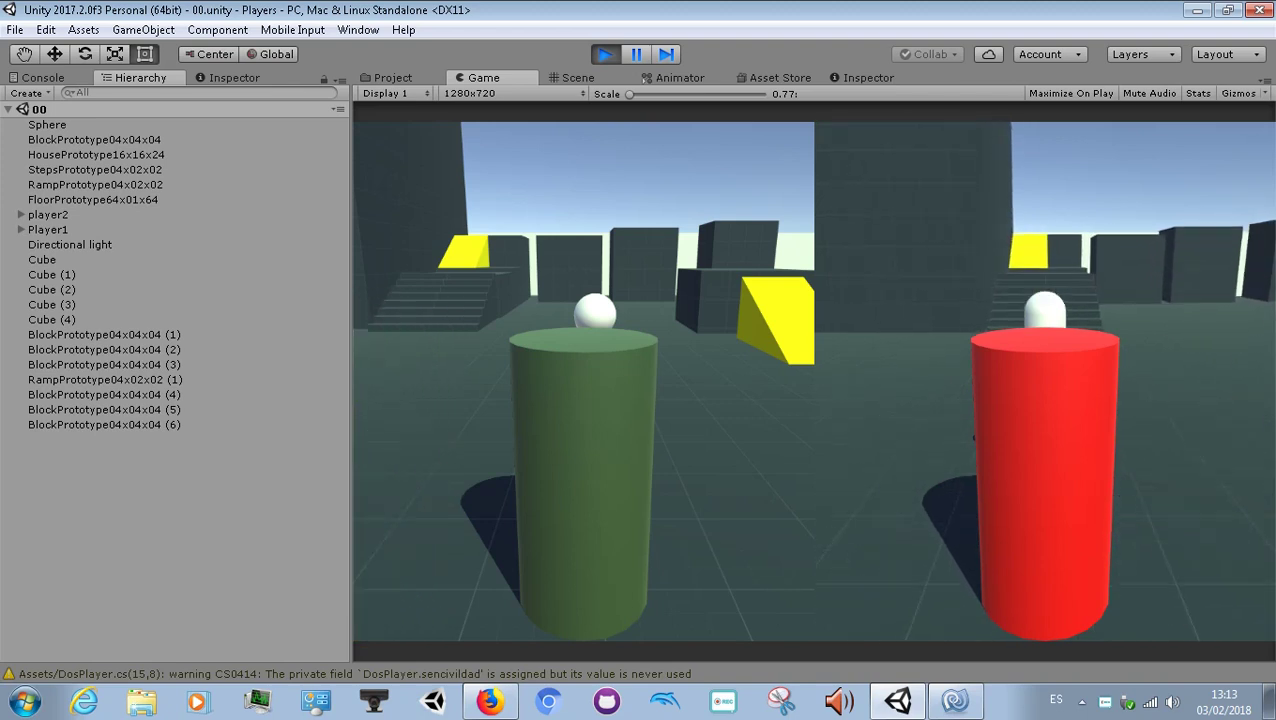
pyautogui.press('Left')
pyautogui.press('Left')
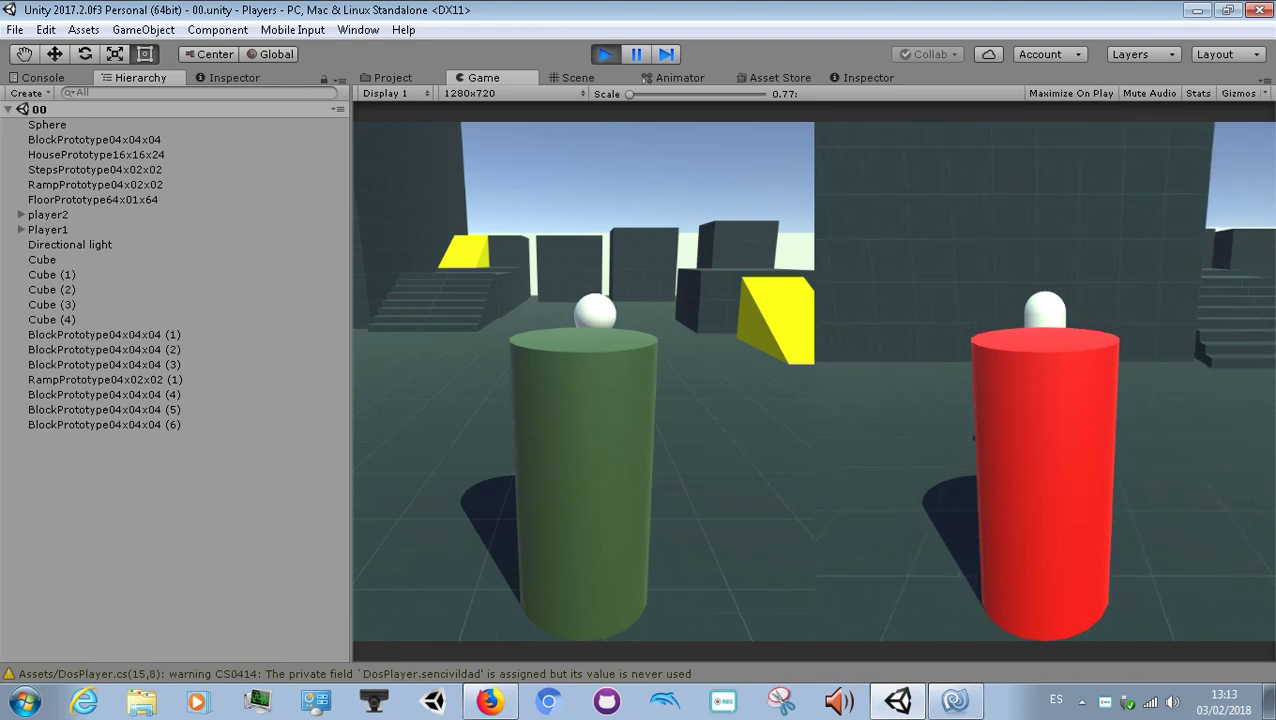
pyautogui.press('Right')
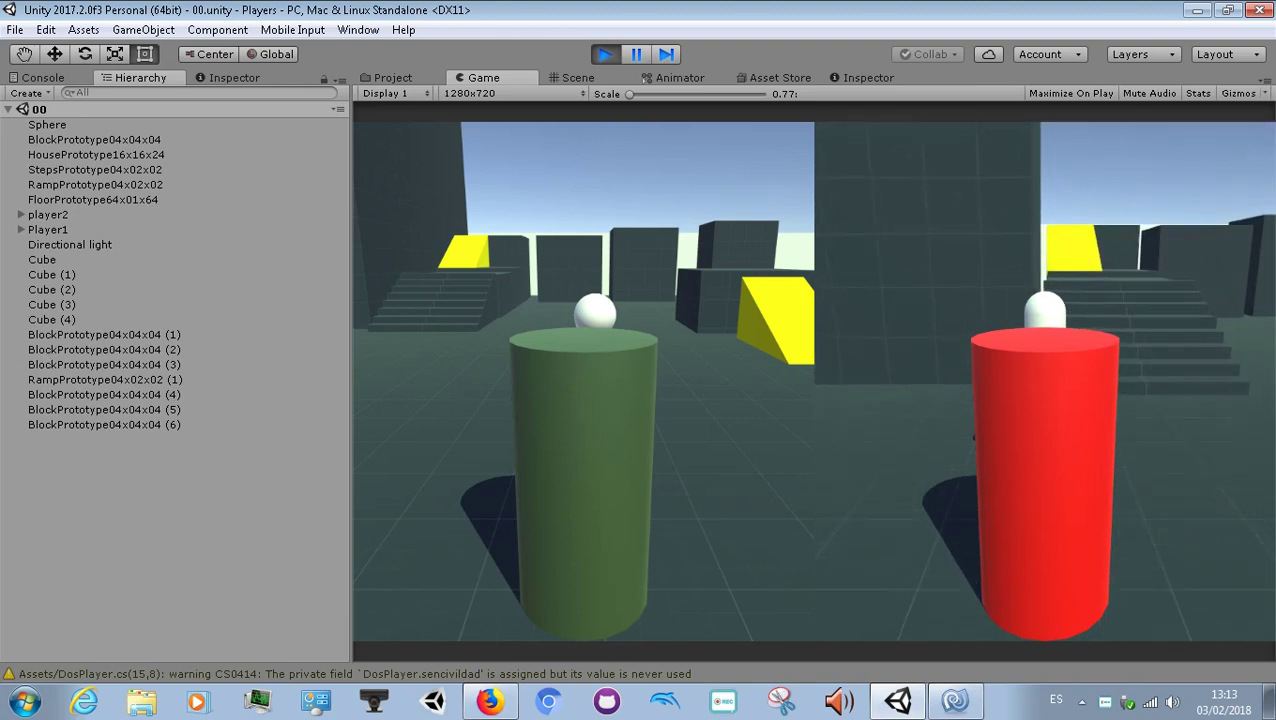
pyautogui.press('Up')
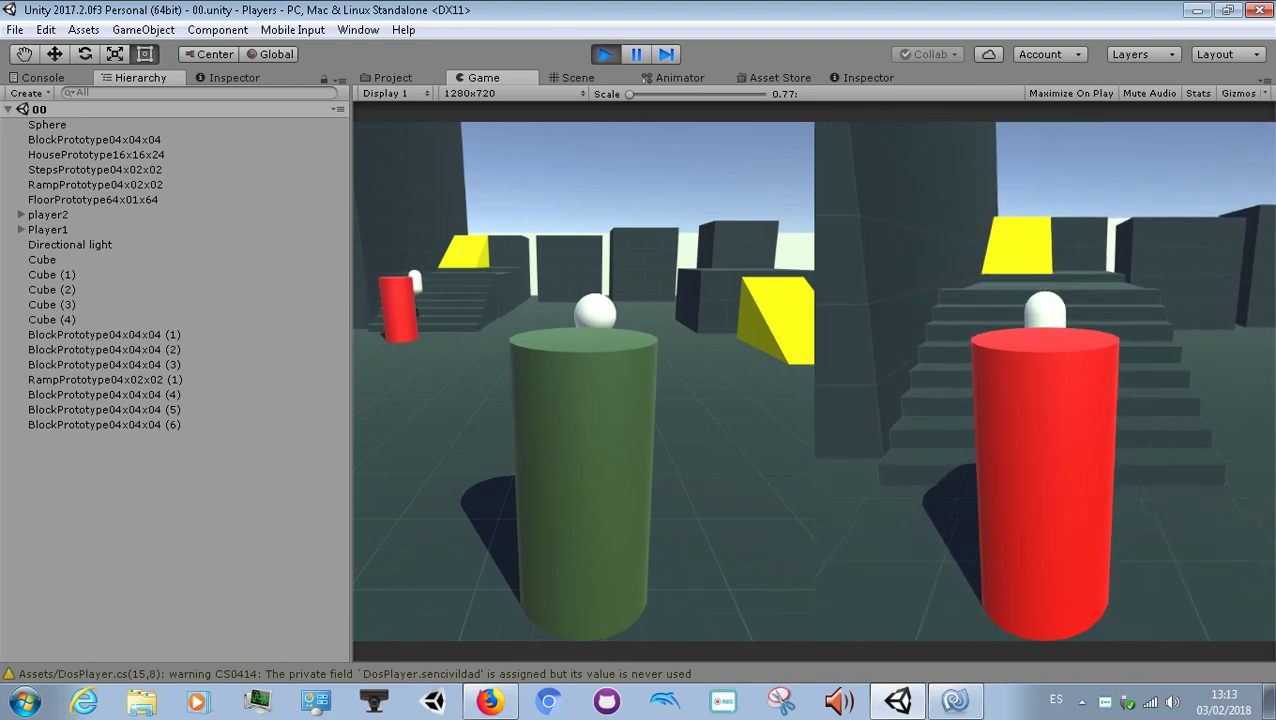
pyautogui.press('Up')
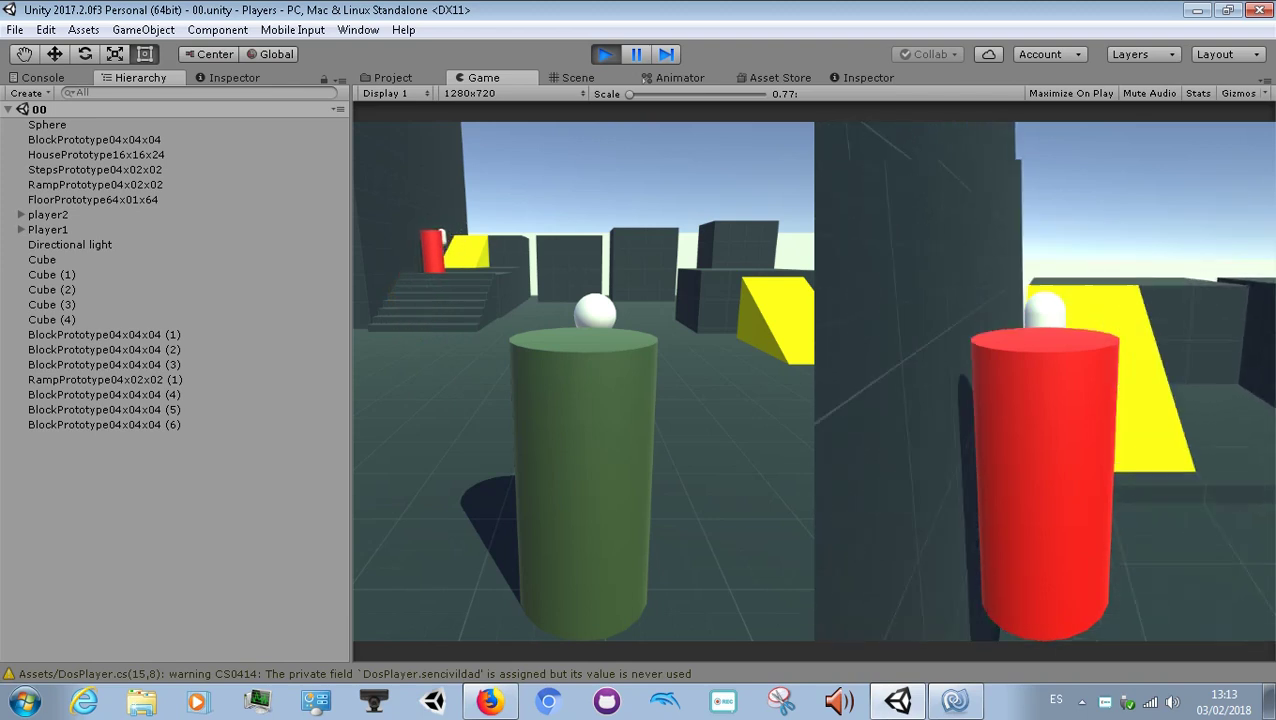
pyautogui.press('Right')
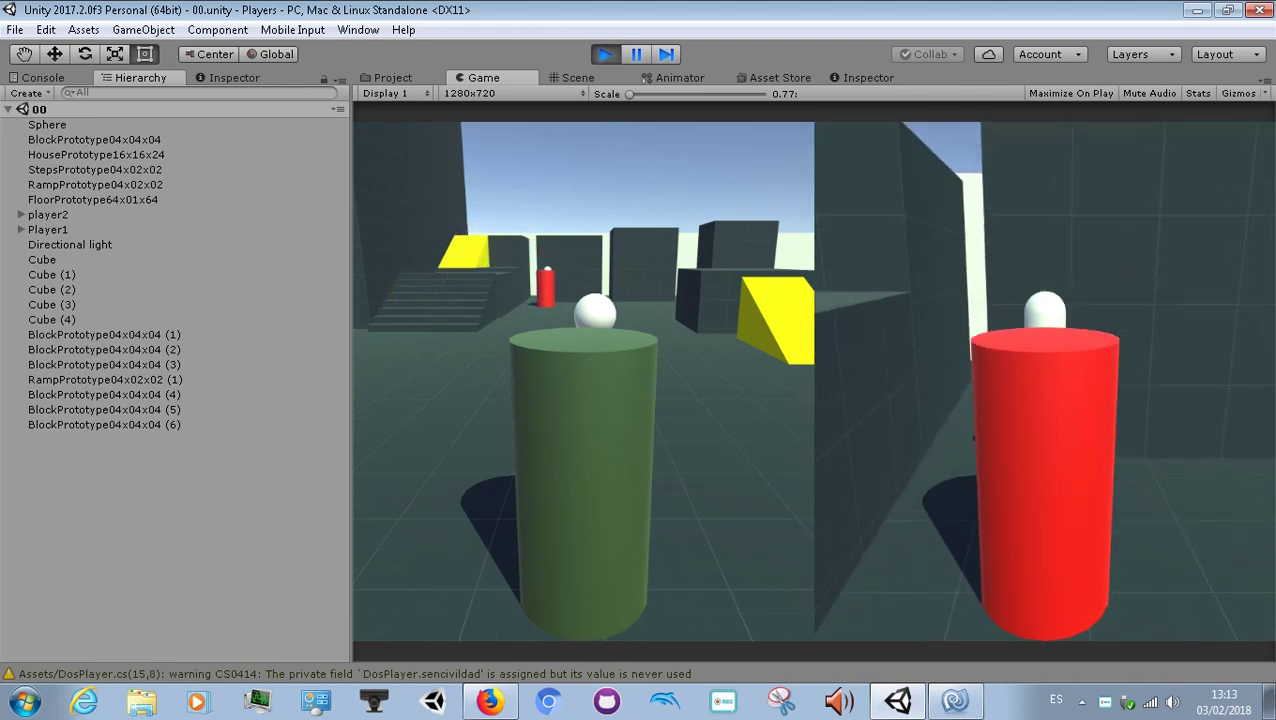
pyautogui.press('Left')
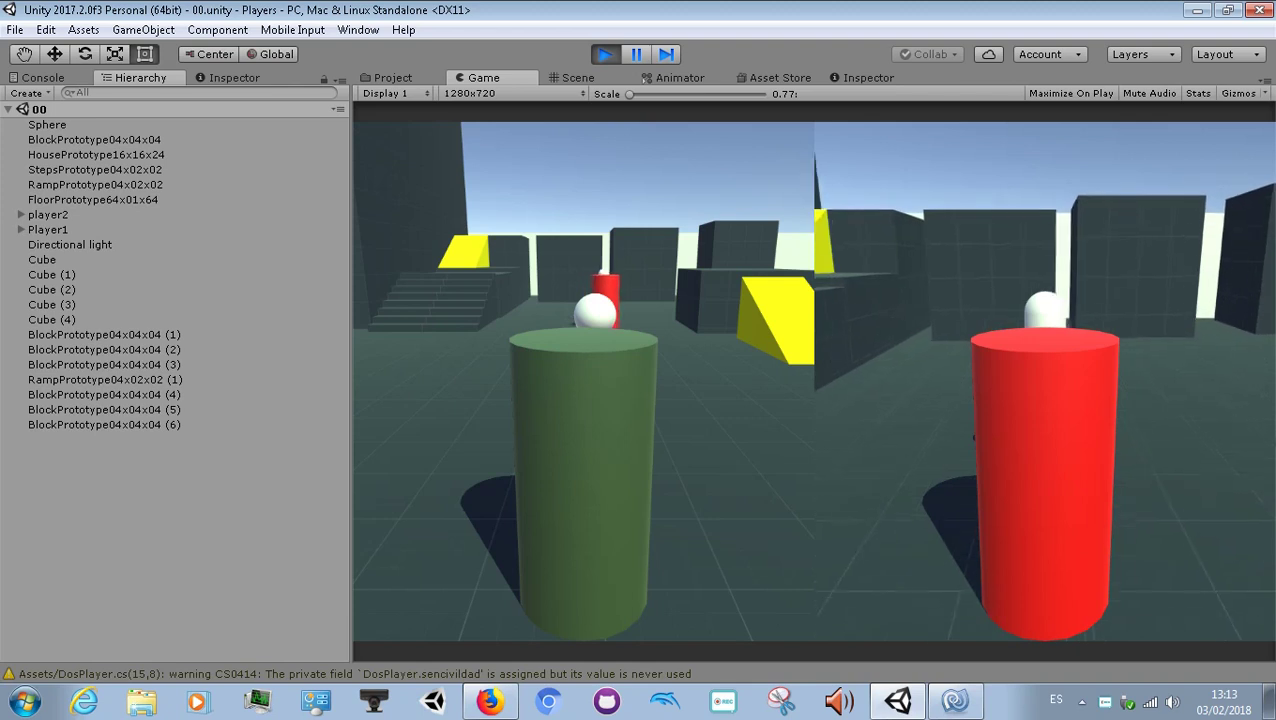
pyautogui.press('Left')
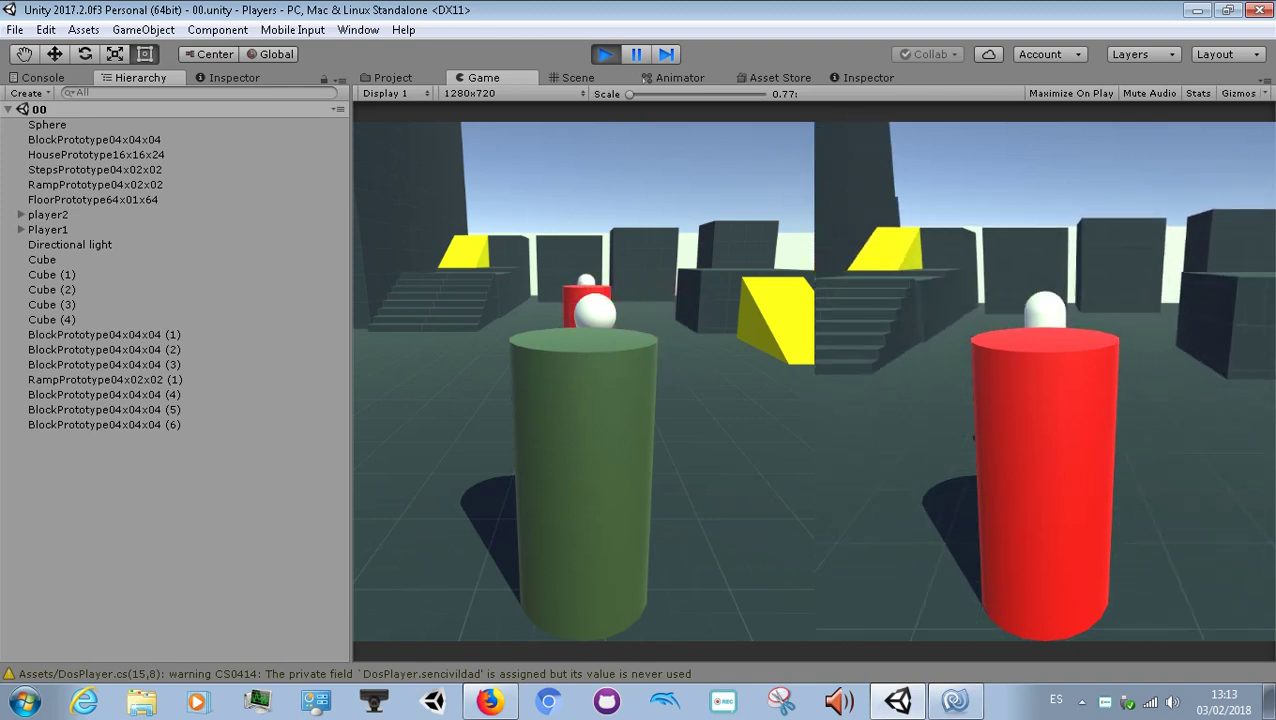
pyautogui.press('Right')
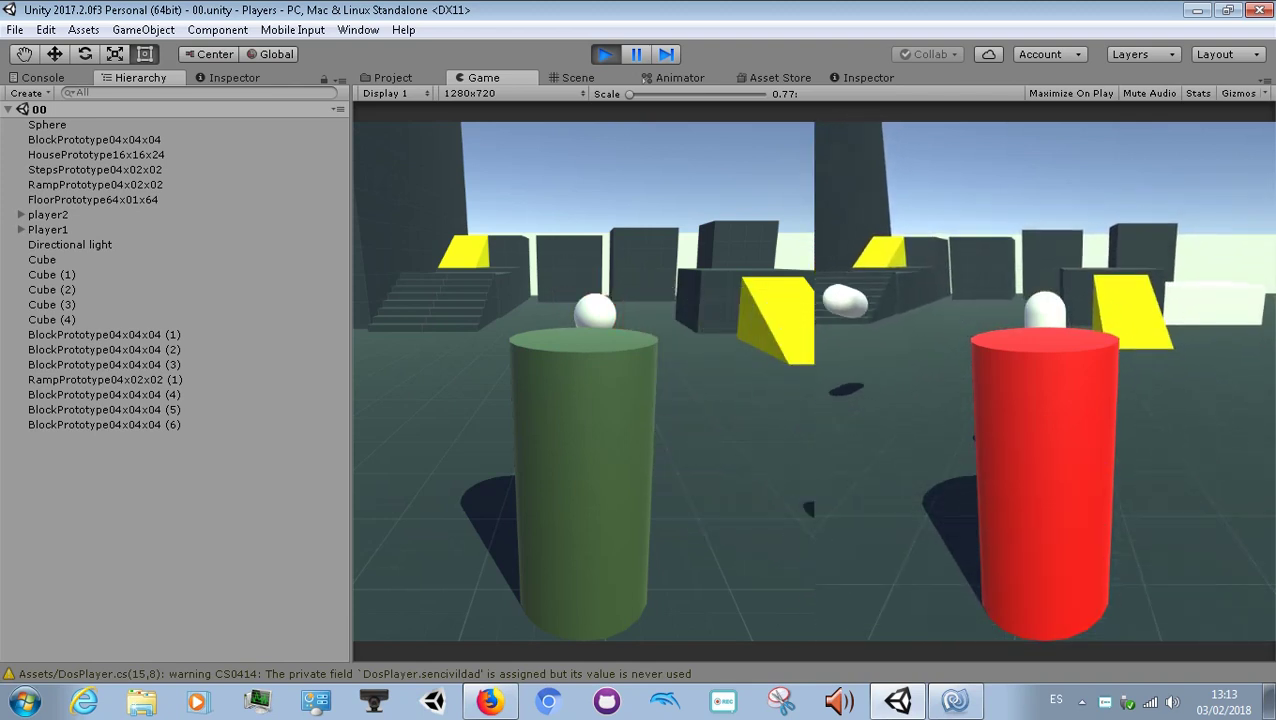
pyautogui.press('Left')
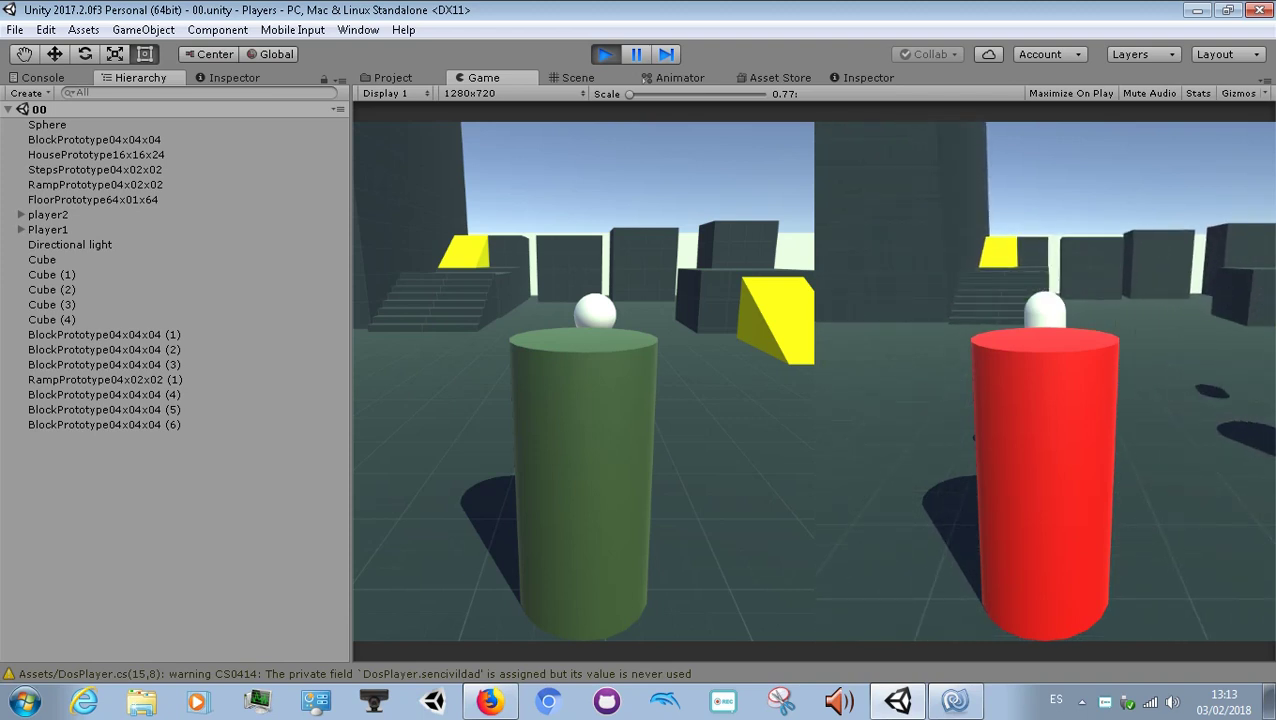
pyautogui.press('Left')
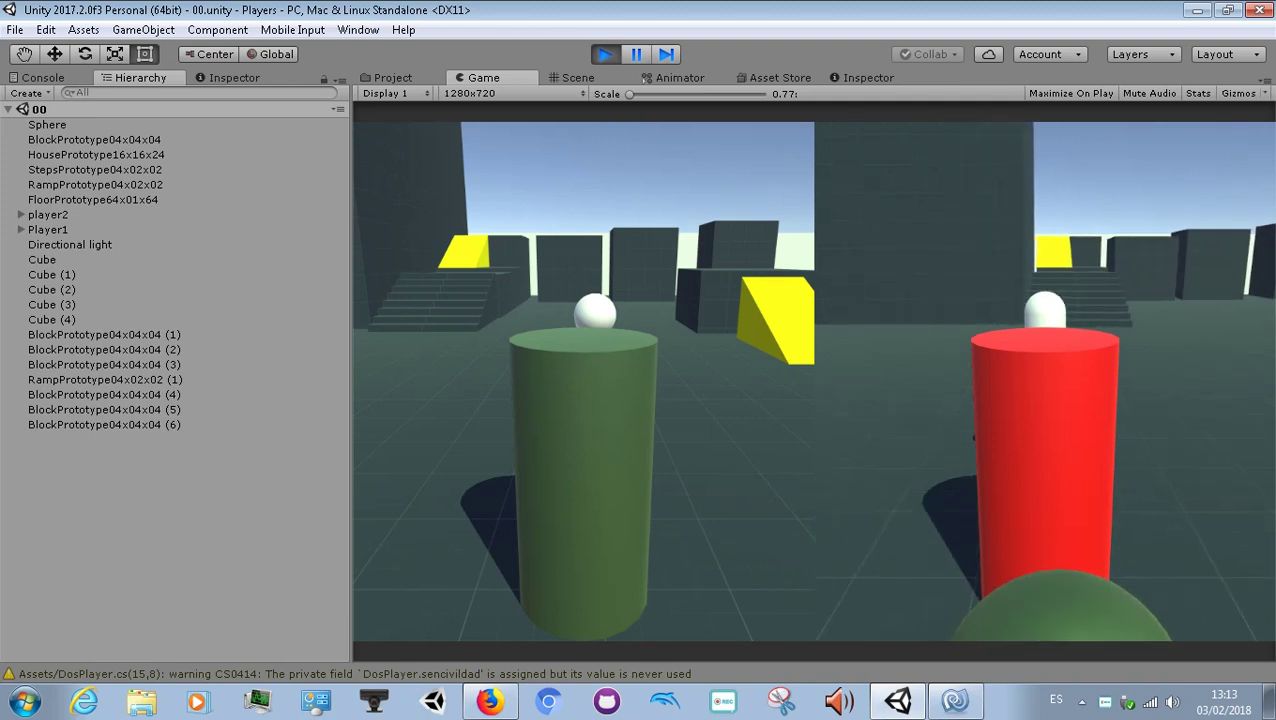
pyautogui.press('Right')
pyautogui.press('Right')
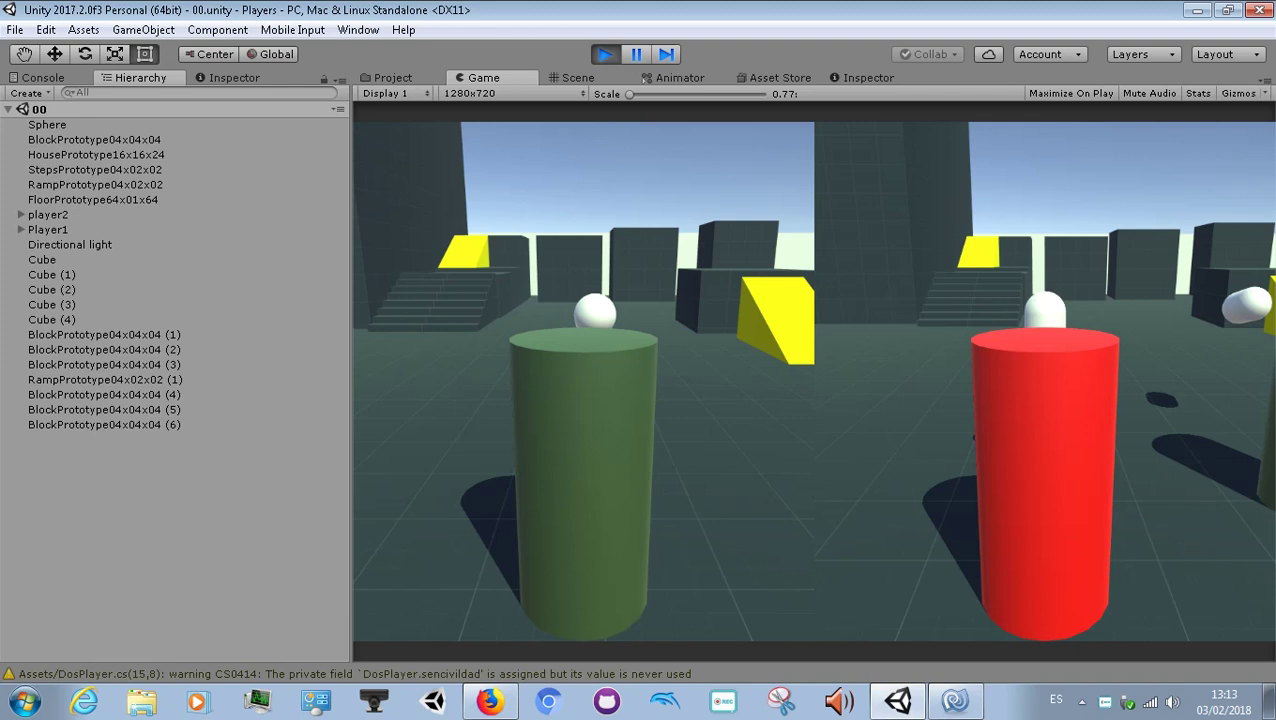
pyautogui.press('Left')
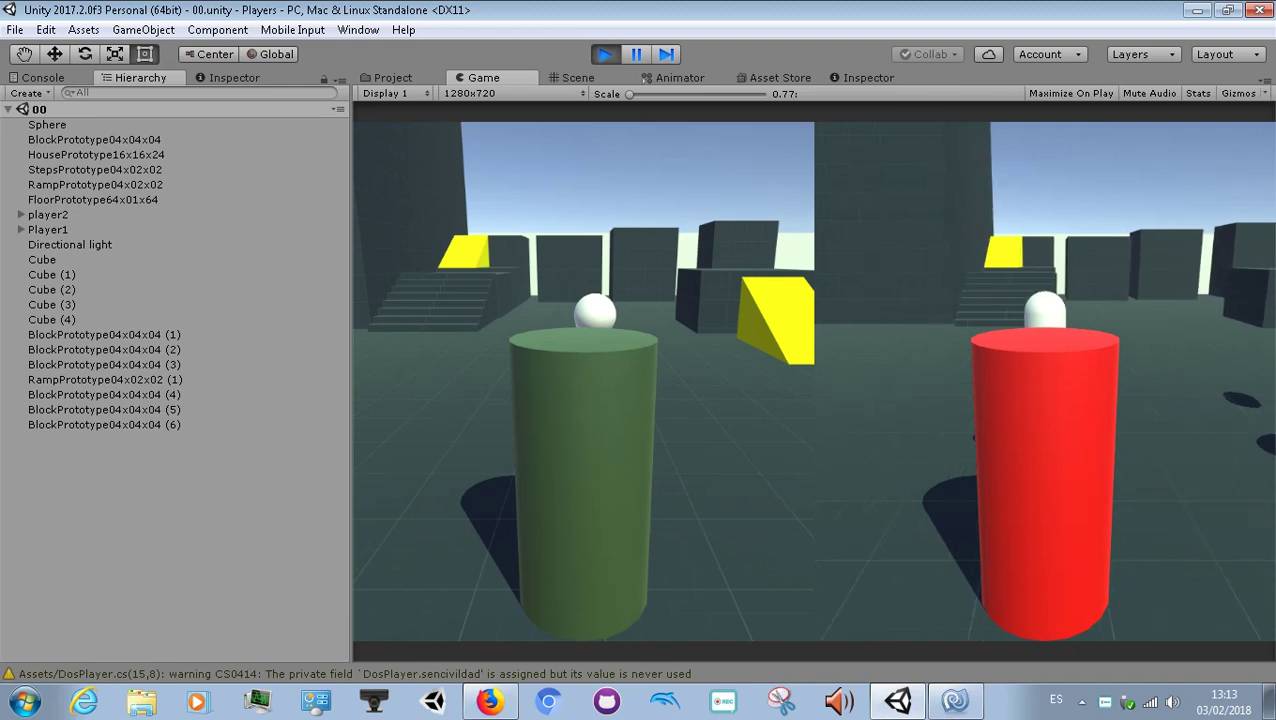
pyautogui.press('Right')
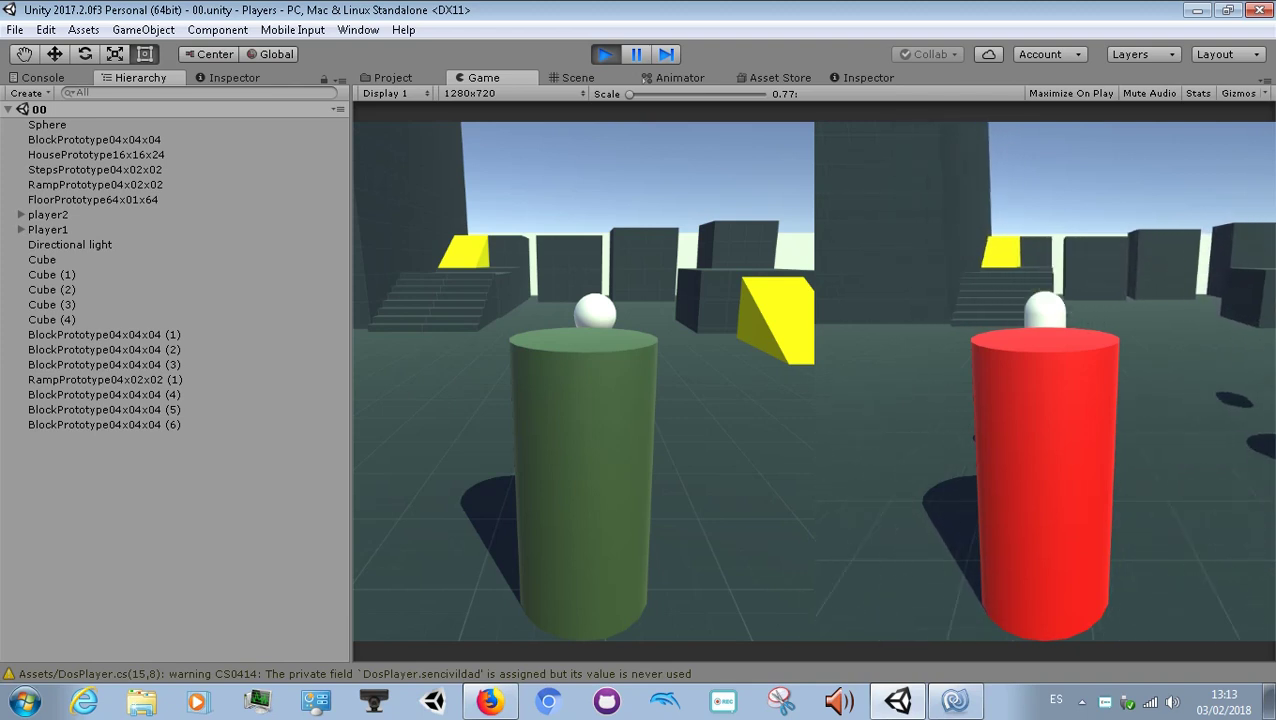
pyautogui.press('Right')
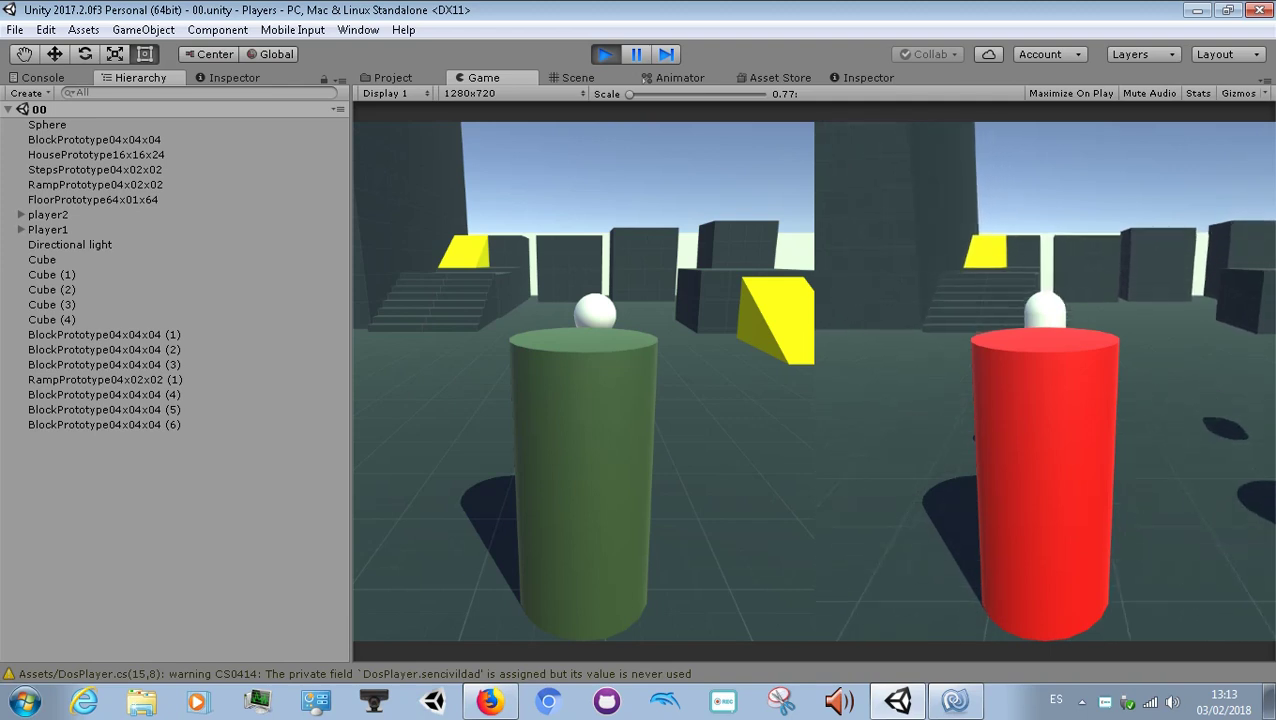
pyautogui.press('Left')
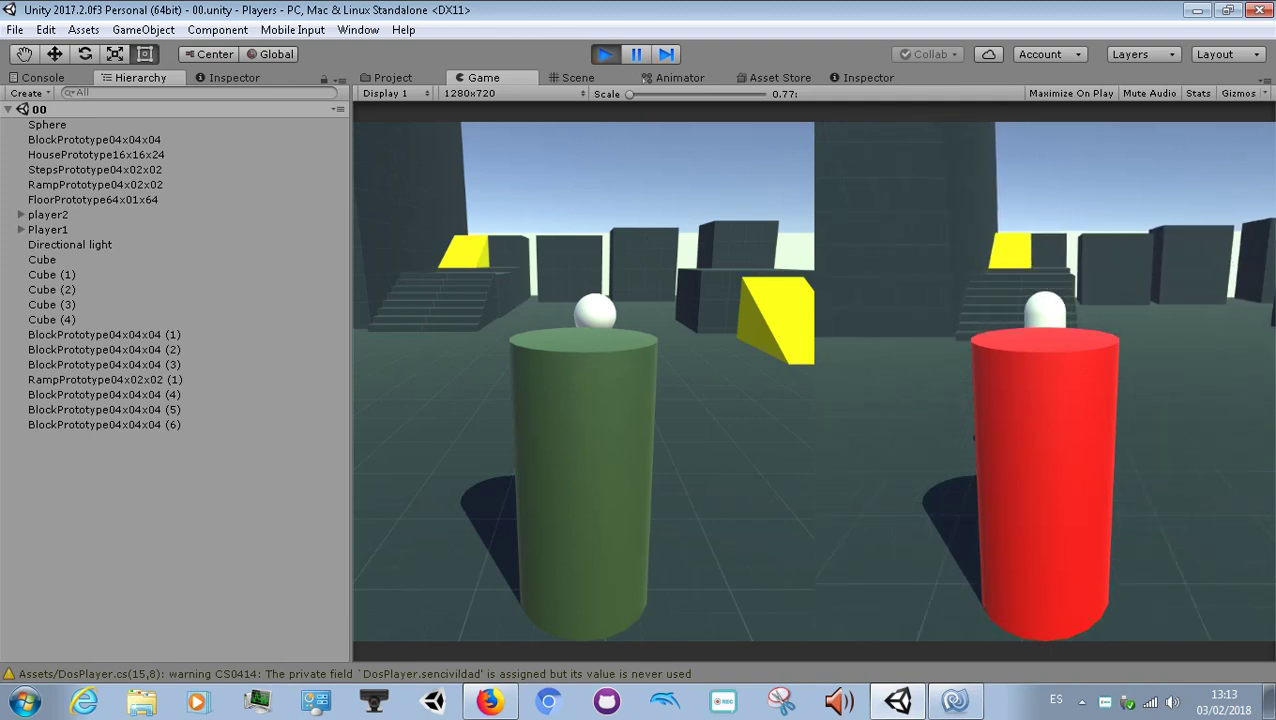
pyautogui.press('Left')
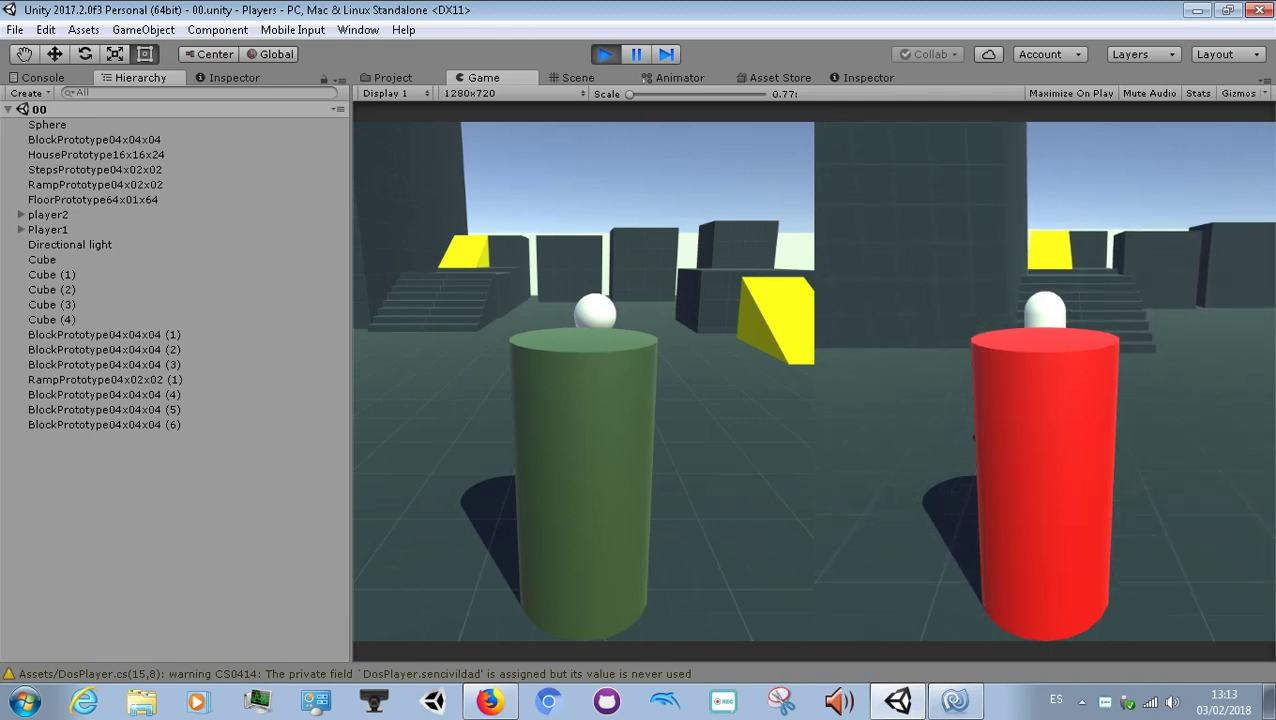
pyautogui.press('Left')
pyautogui.press('Right')
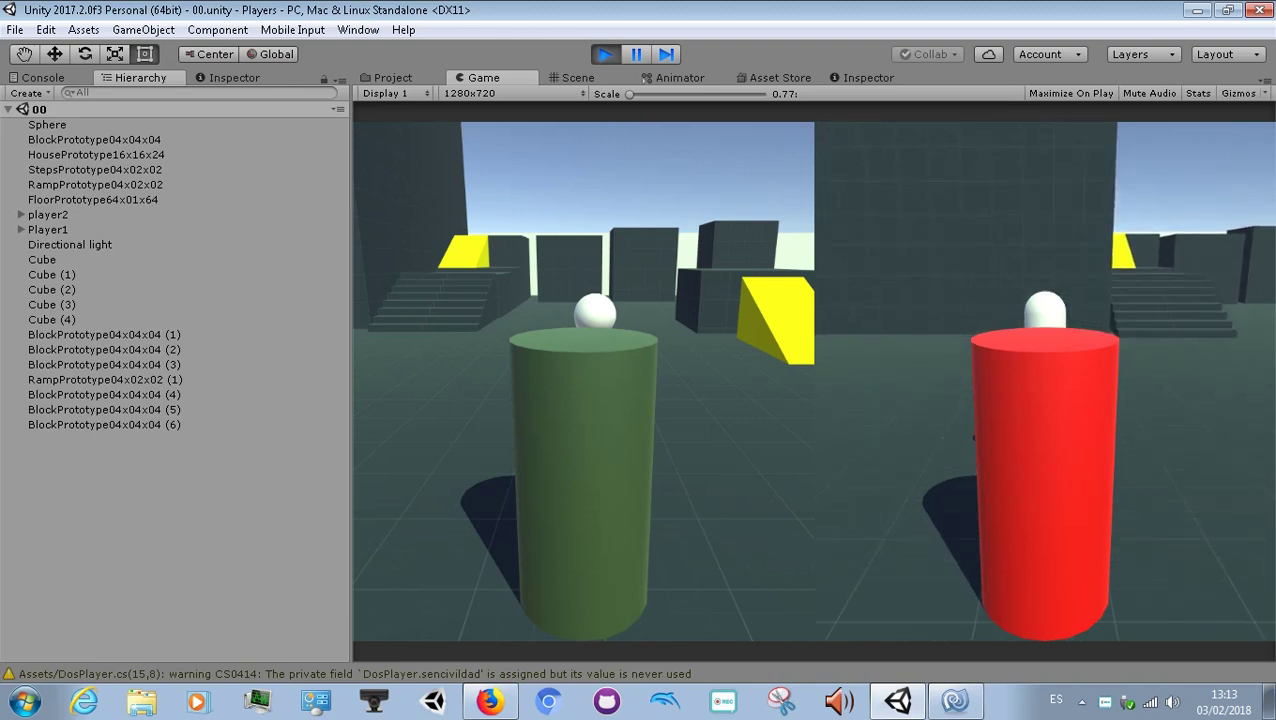
pyautogui.press('Right')
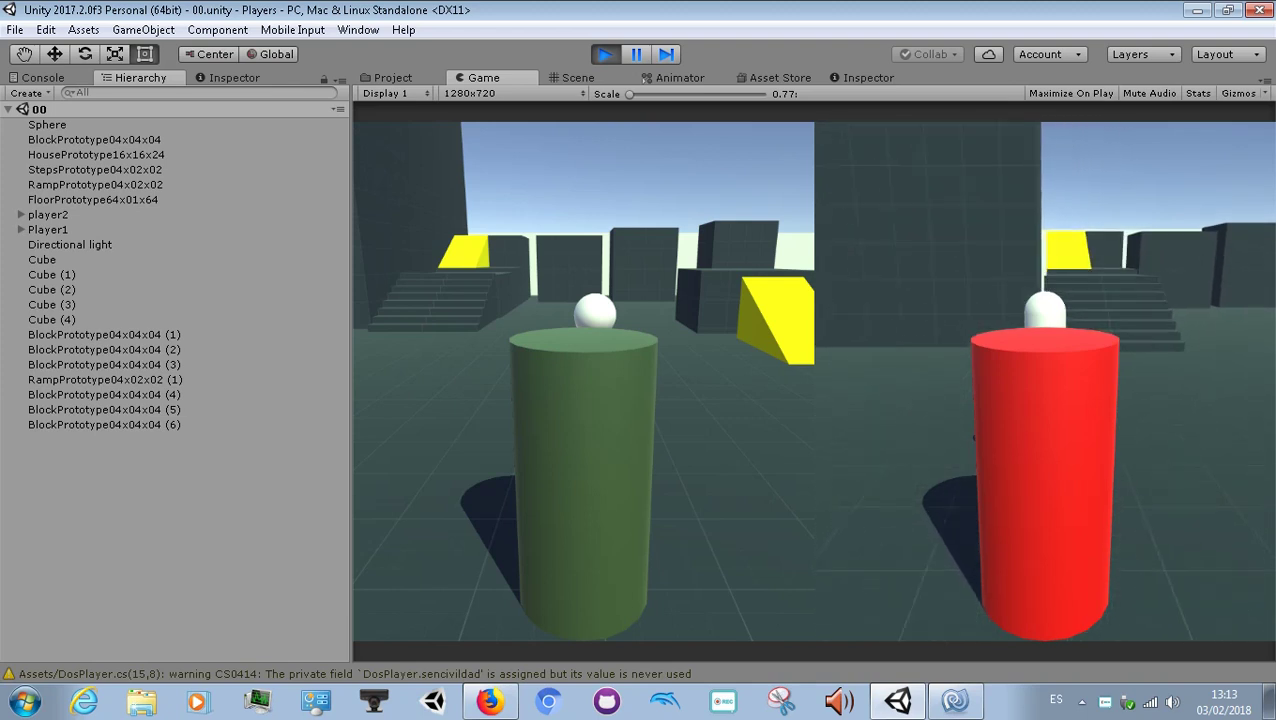
pyautogui.press('Right')
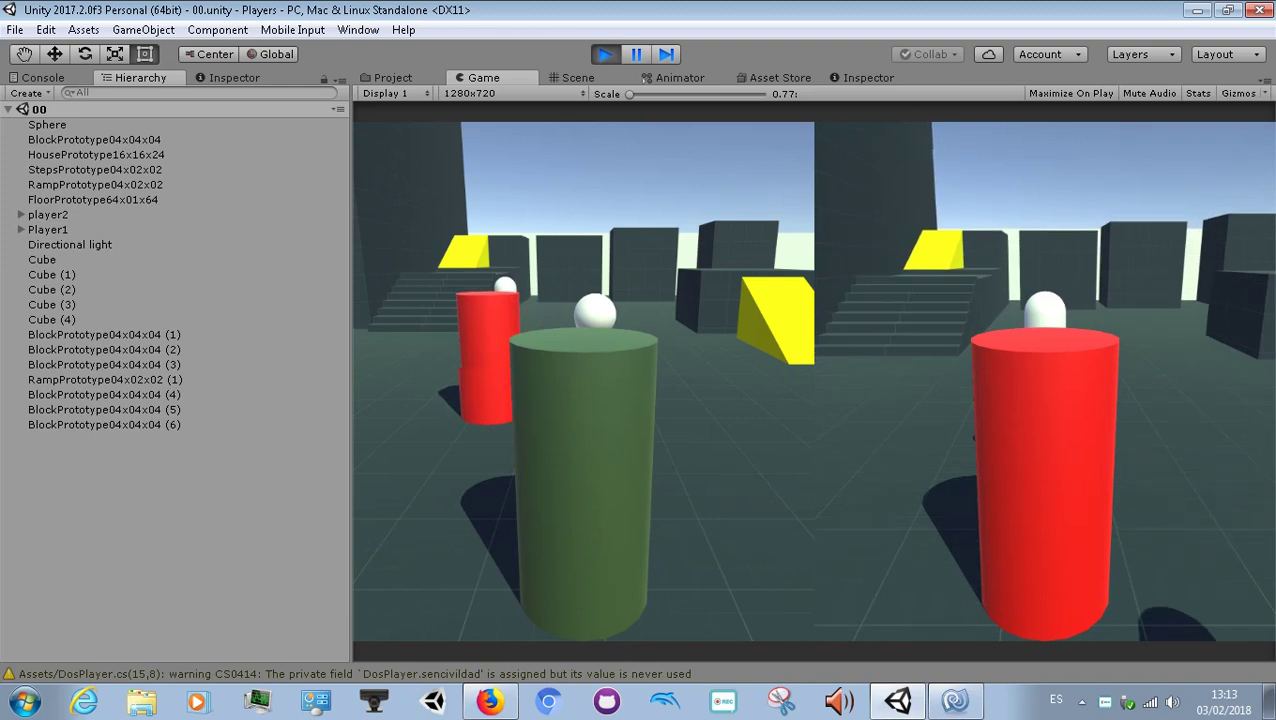
pyautogui.press('Left')
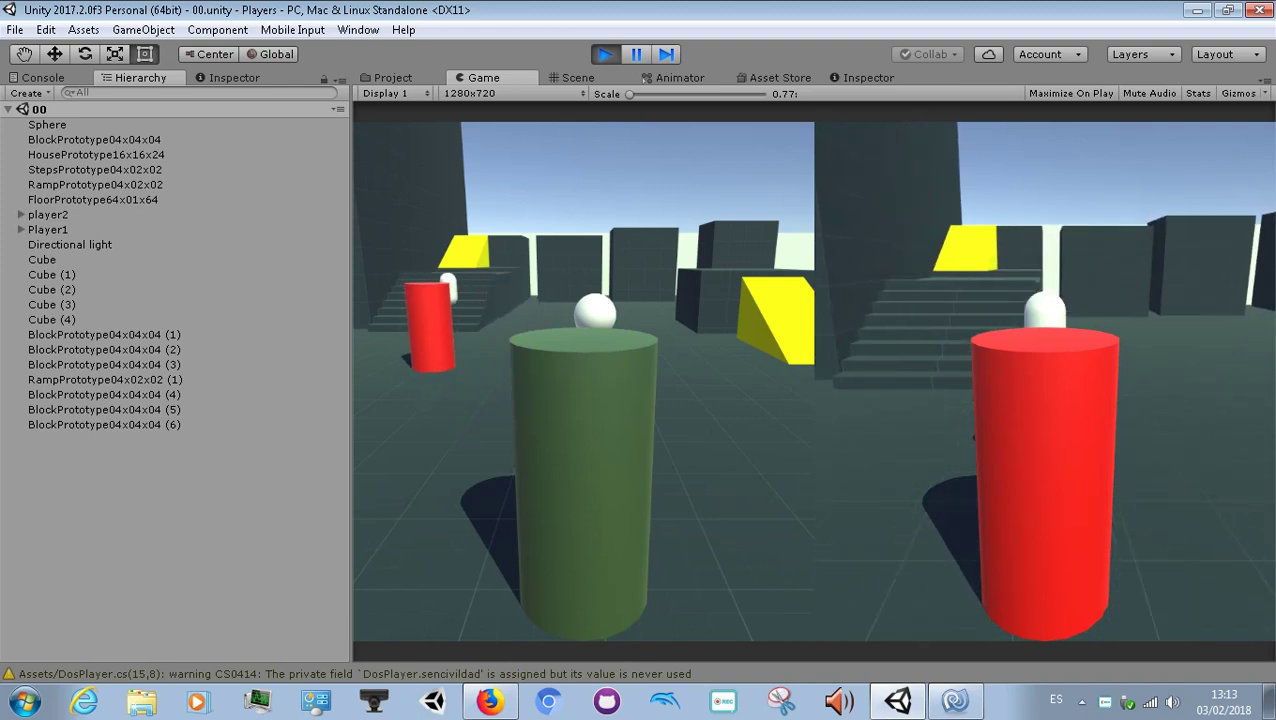
pyautogui.press('Right')
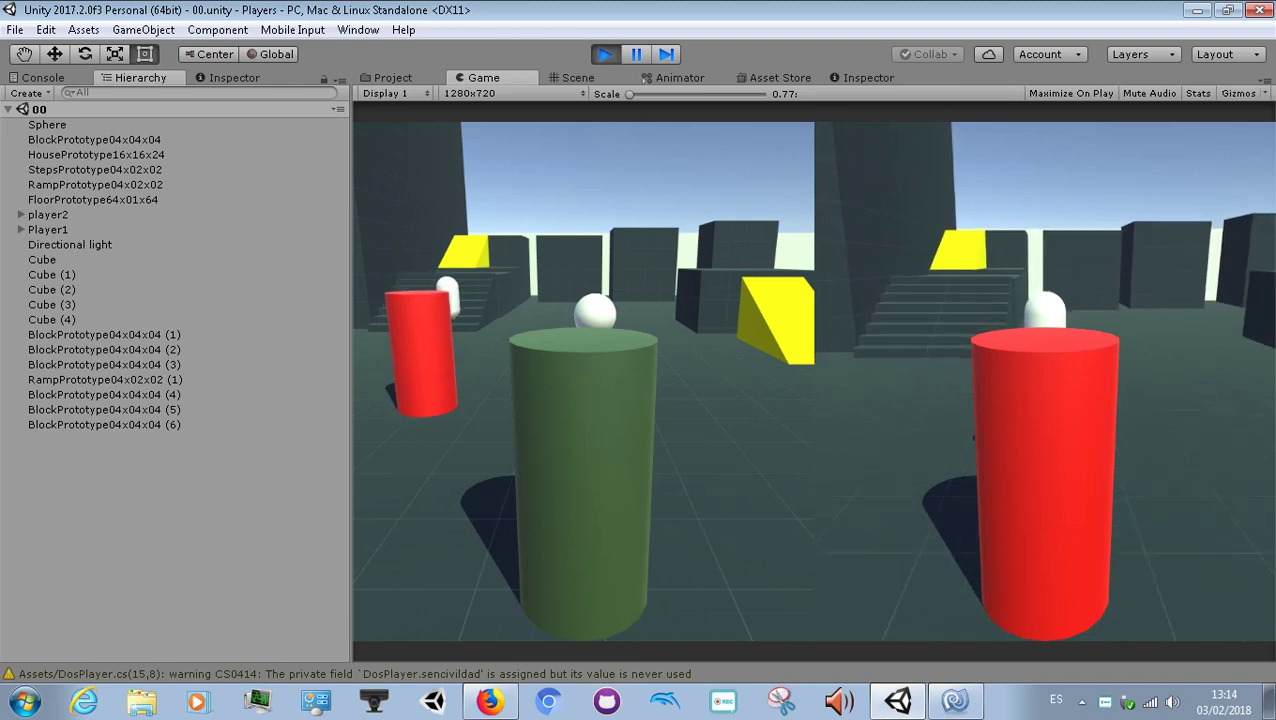
# Step: Drive the red player forward and back past the green one, then stop the game
pyautogui.press('Up')
pyautogui.press('Up')
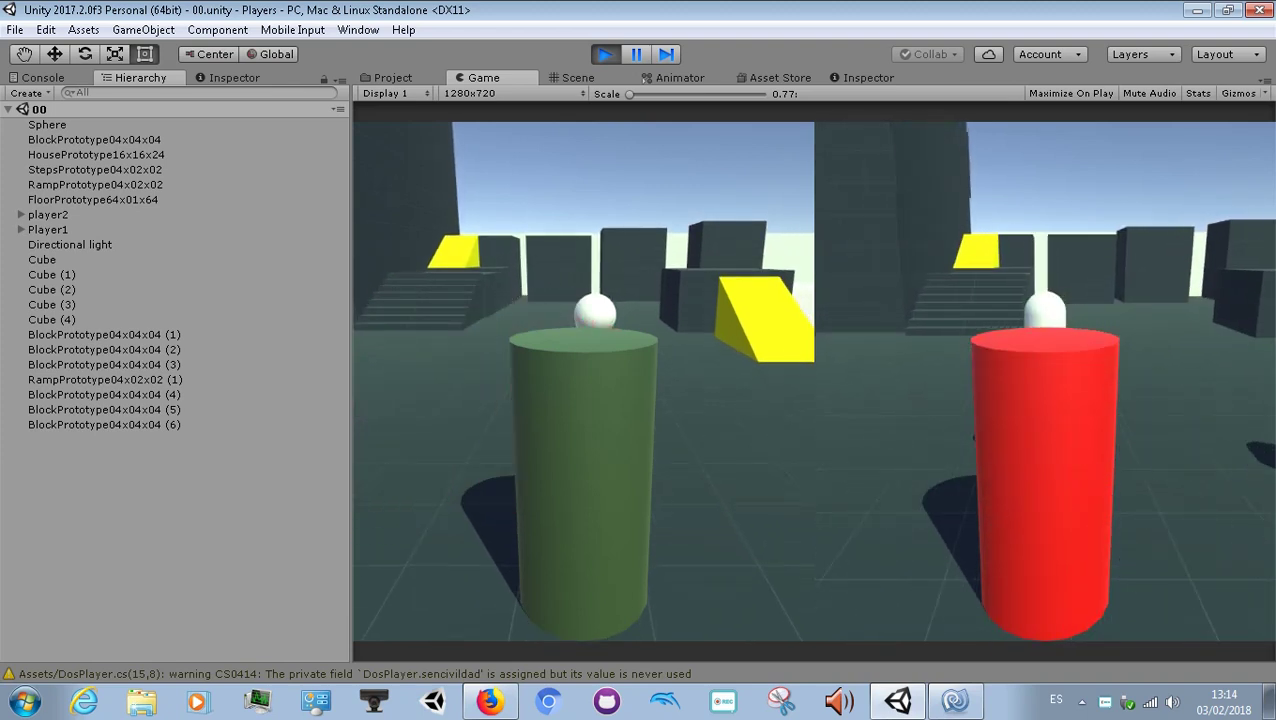
pyautogui.press('Up')
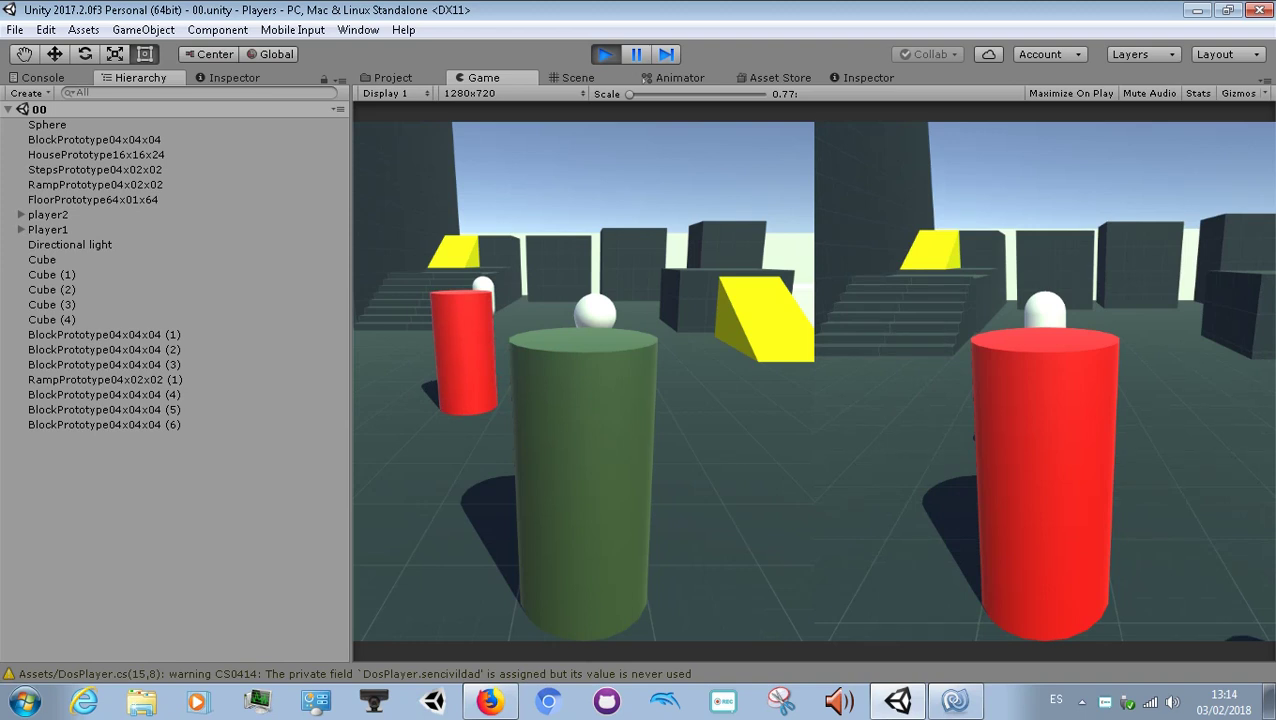
pyautogui.press('Down')
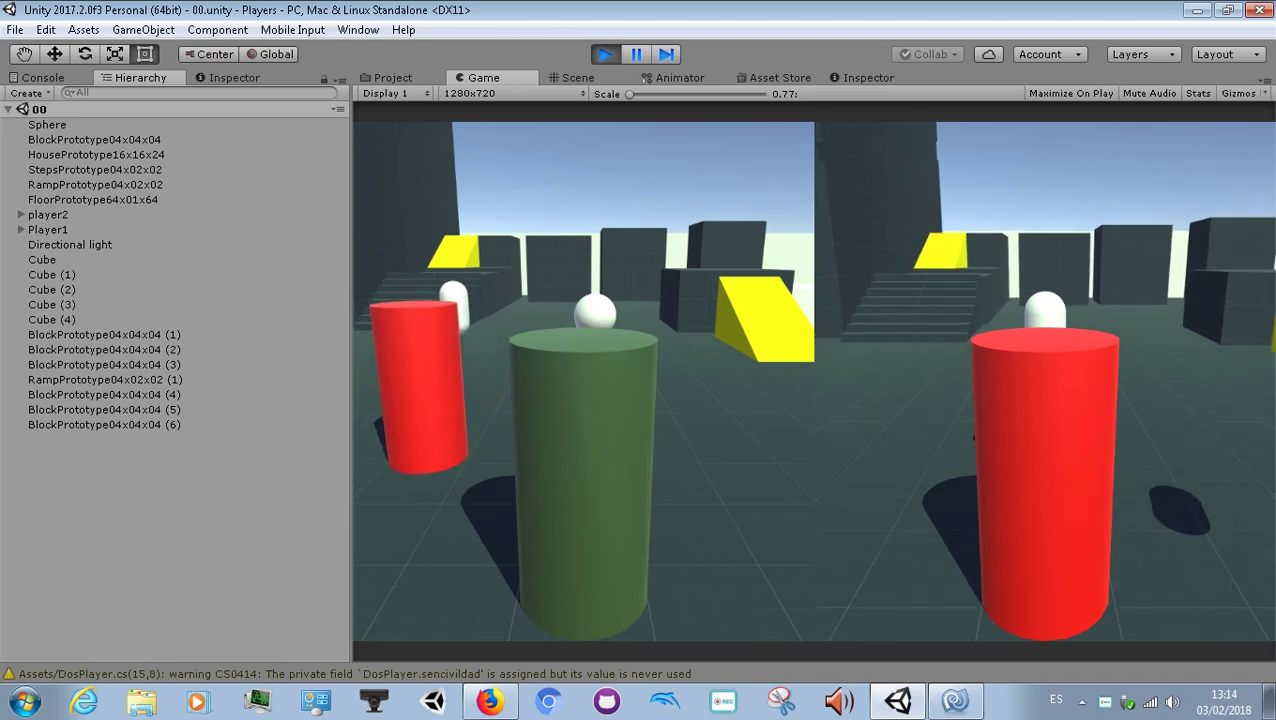
pyautogui.press('Left')
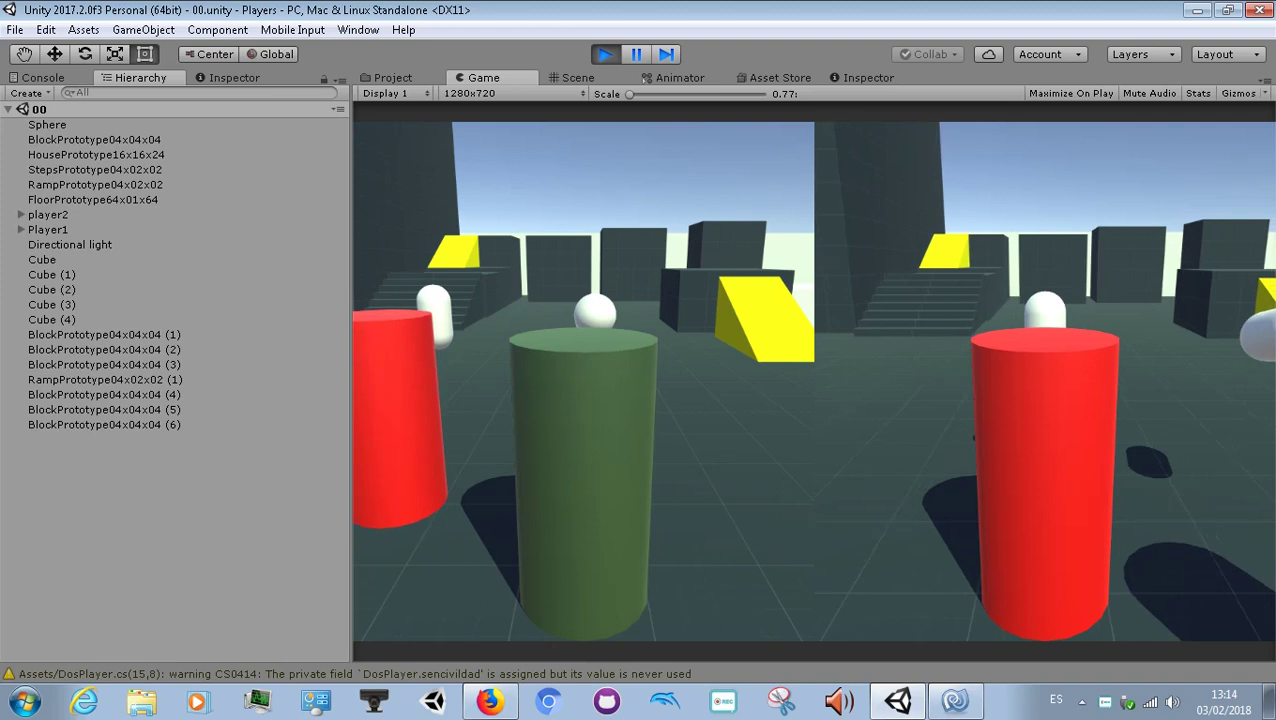
pyautogui.press('Right')
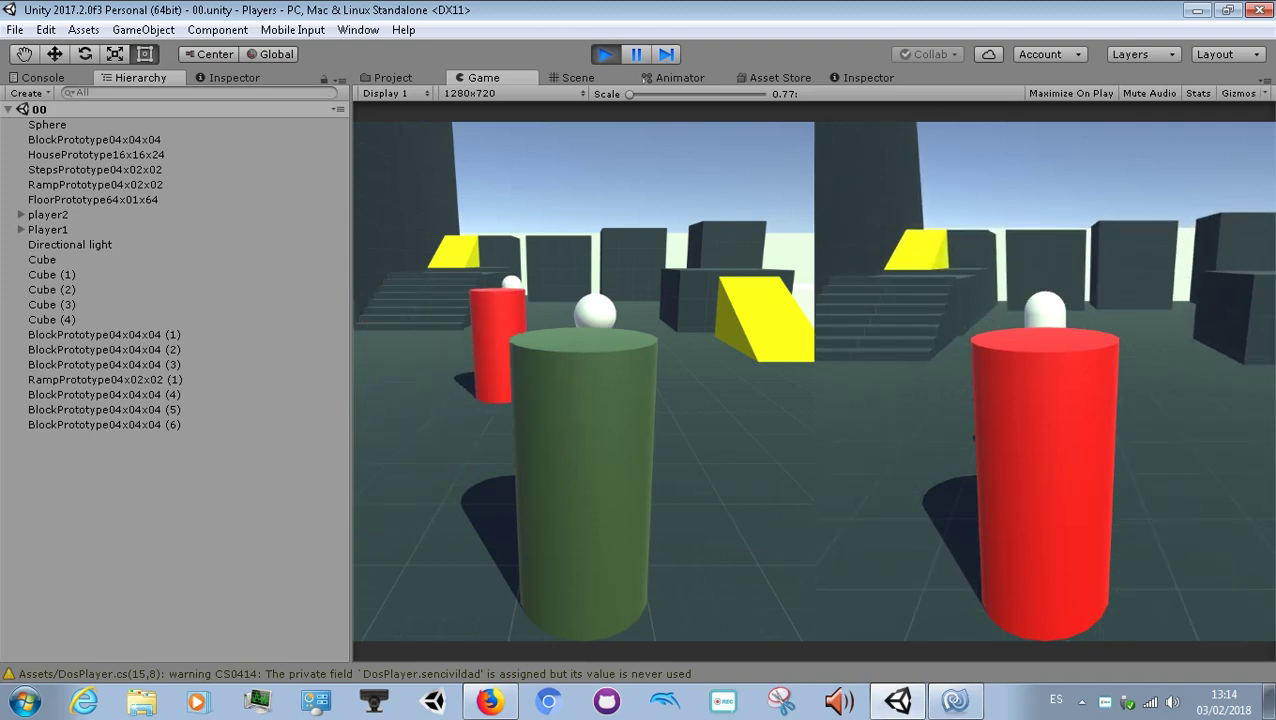
pyautogui.hotkey('ctrl', 'p')
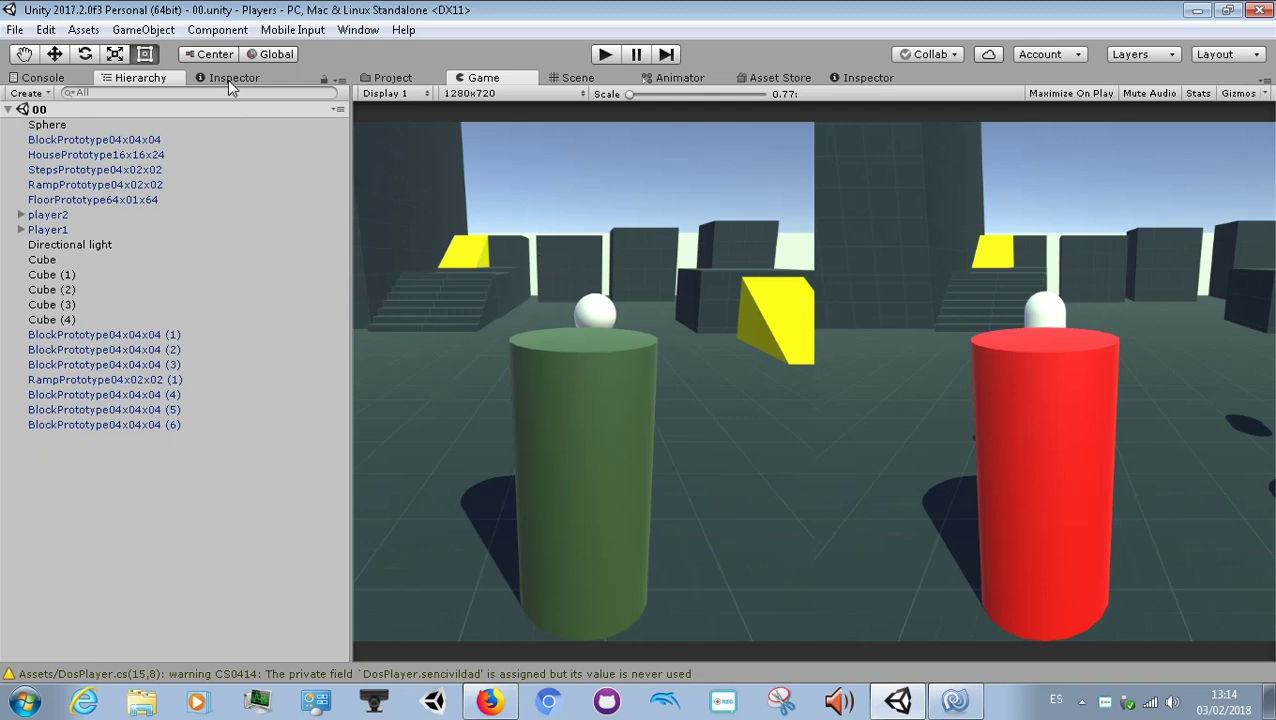
# Step: Expand player2 and Player1 in the Hierarchy and select player2's Main Camera
pyautogui.click(24, 216)
pyautogui.click(20, 214)
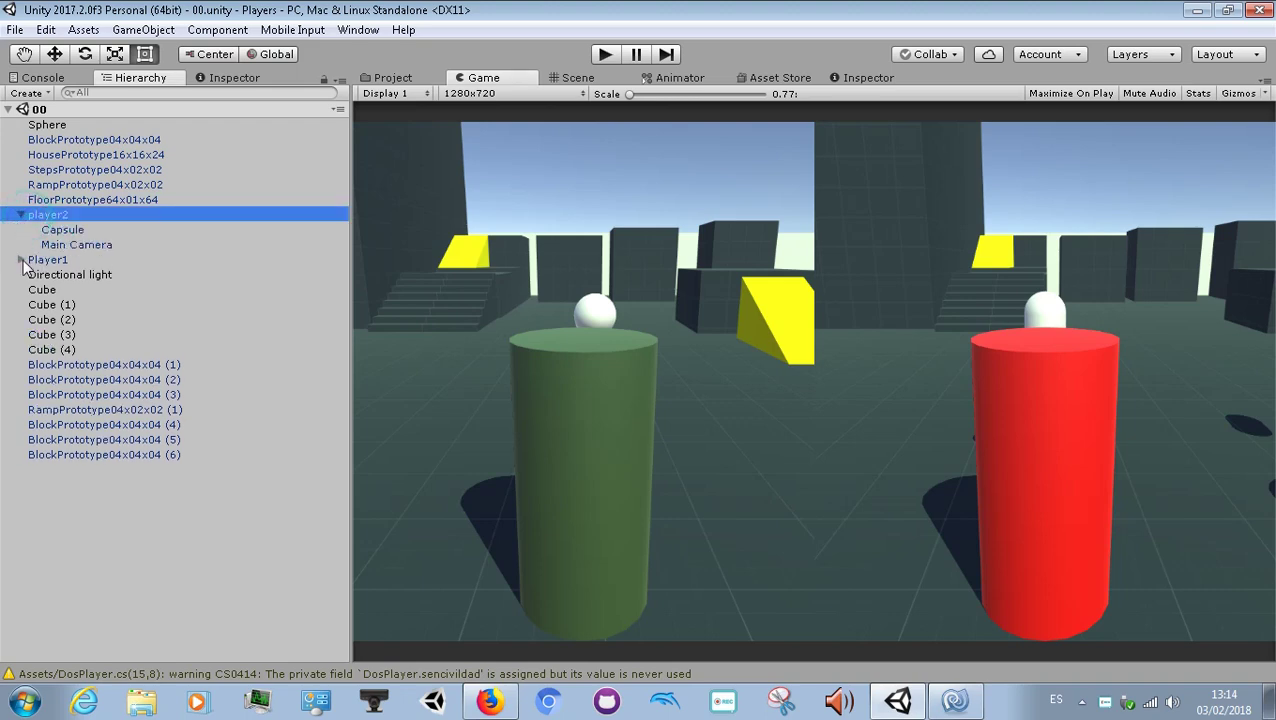
pyautogui.click(20, 259)
pyautogui.click(92, 289)
pyautogui.click(88, 246)
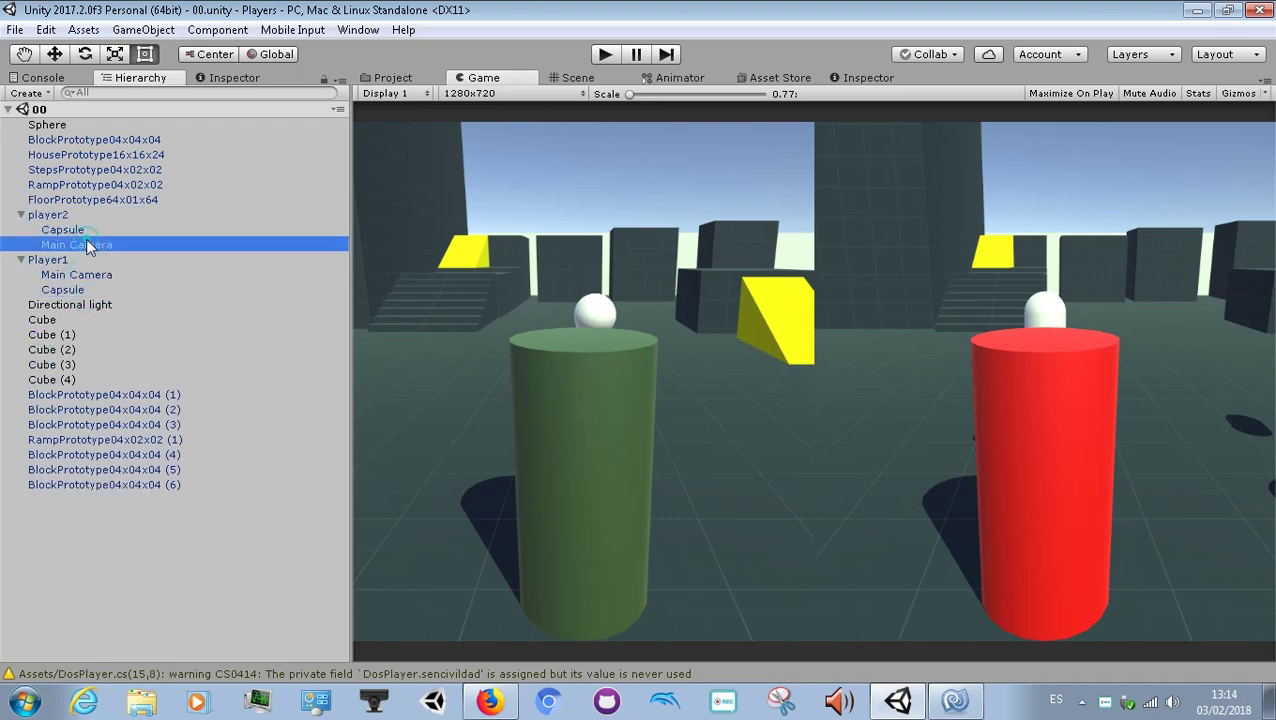
# Step: Reset the Camera component to defaults and set its Viewport Rect width to 0.5
pyautogui.click(209, 80)
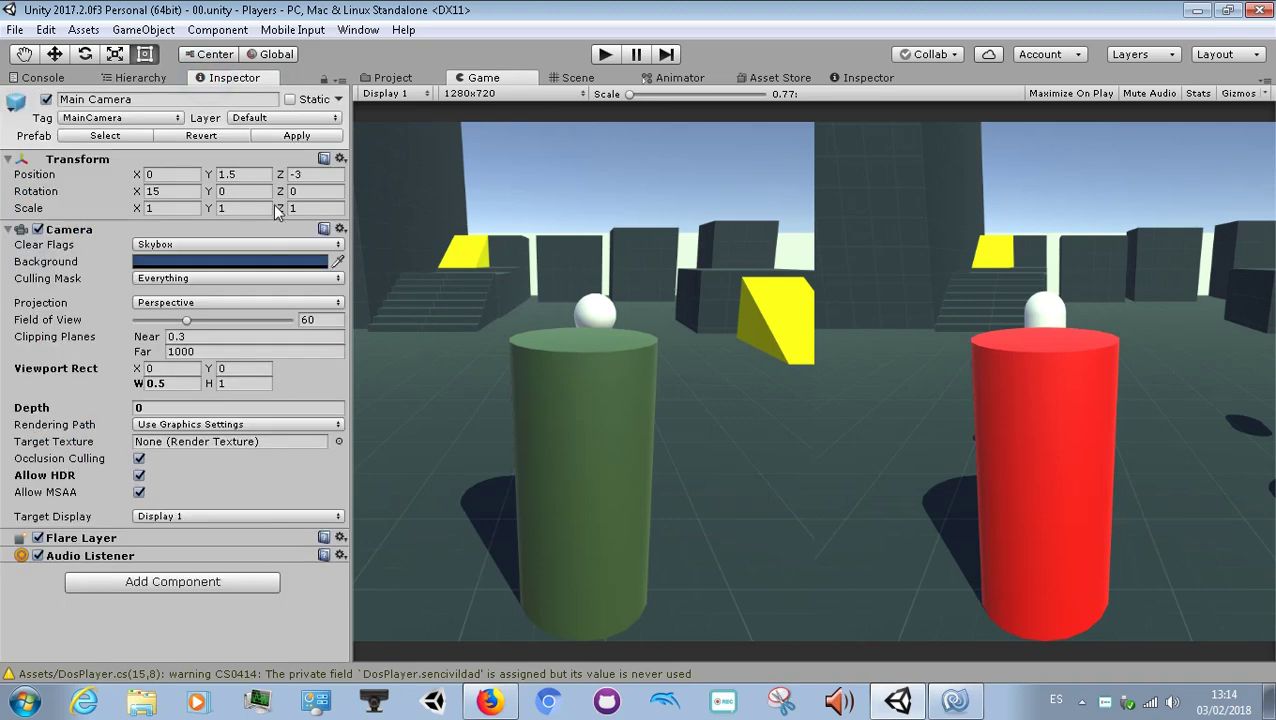
pyautogui.click(340, 229)
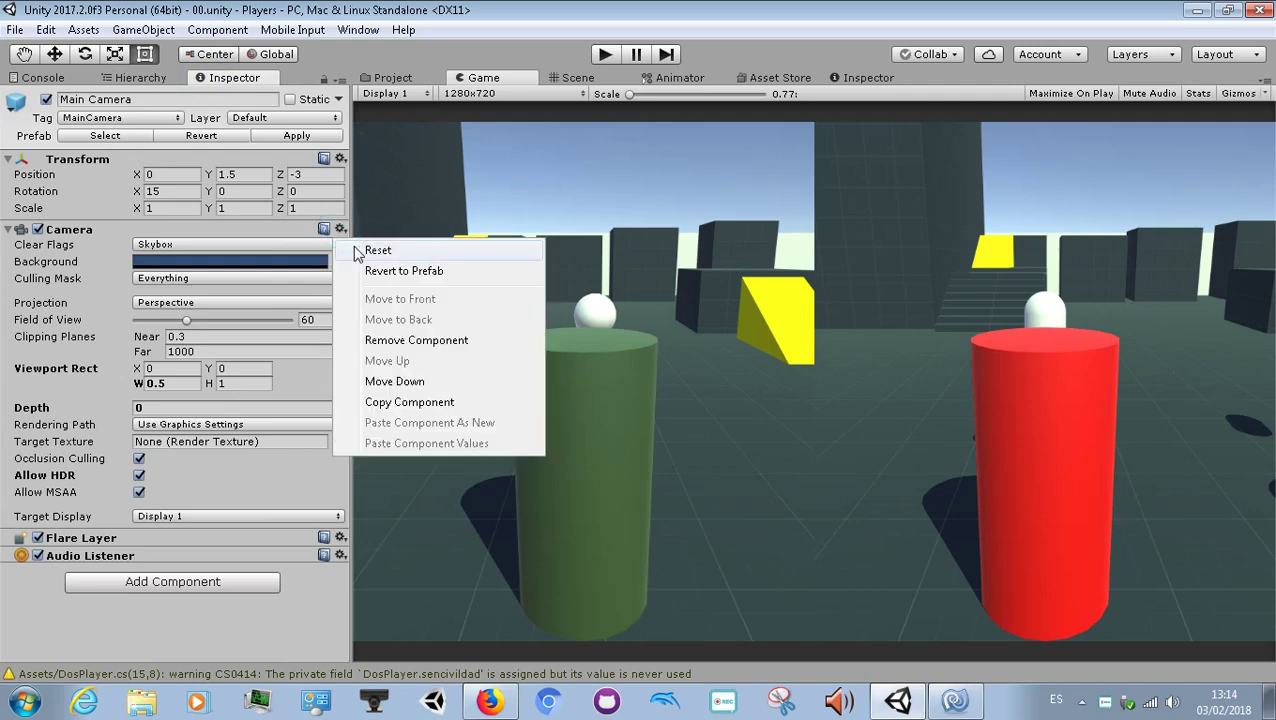
pyautogui.click(372, 247)
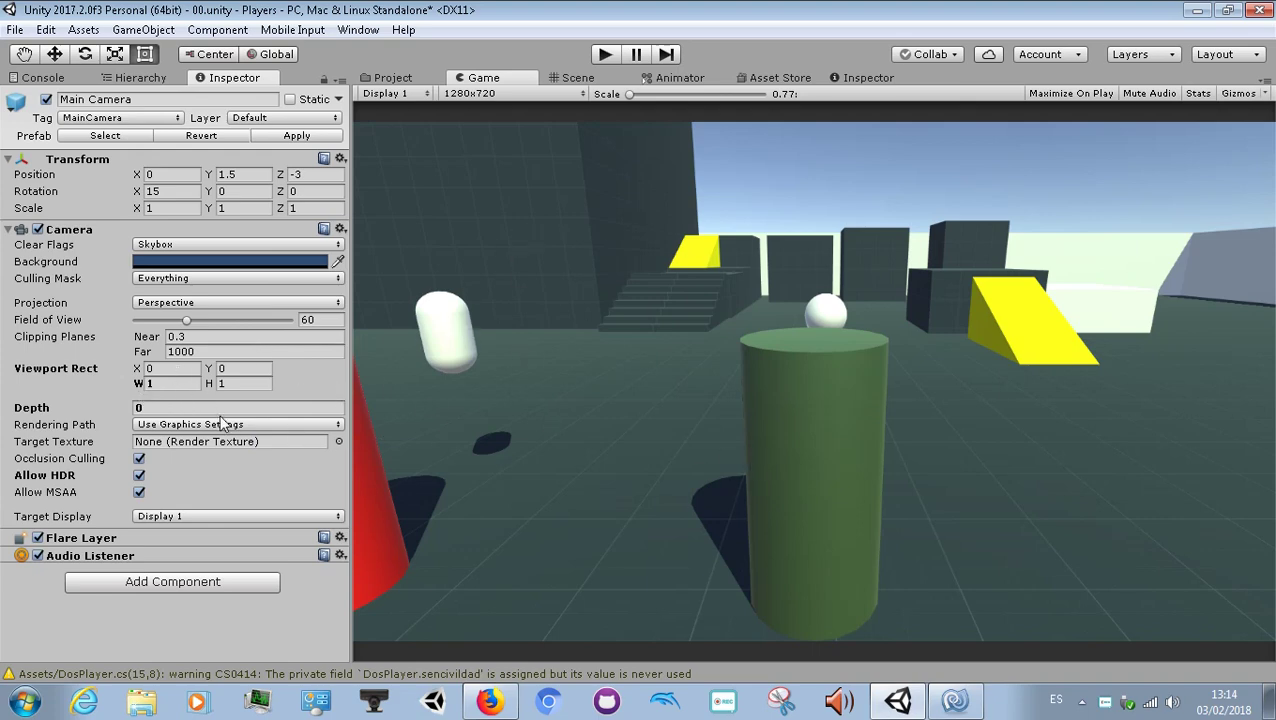
pyautogui.click(165, 385)
pyautogui.write('.')
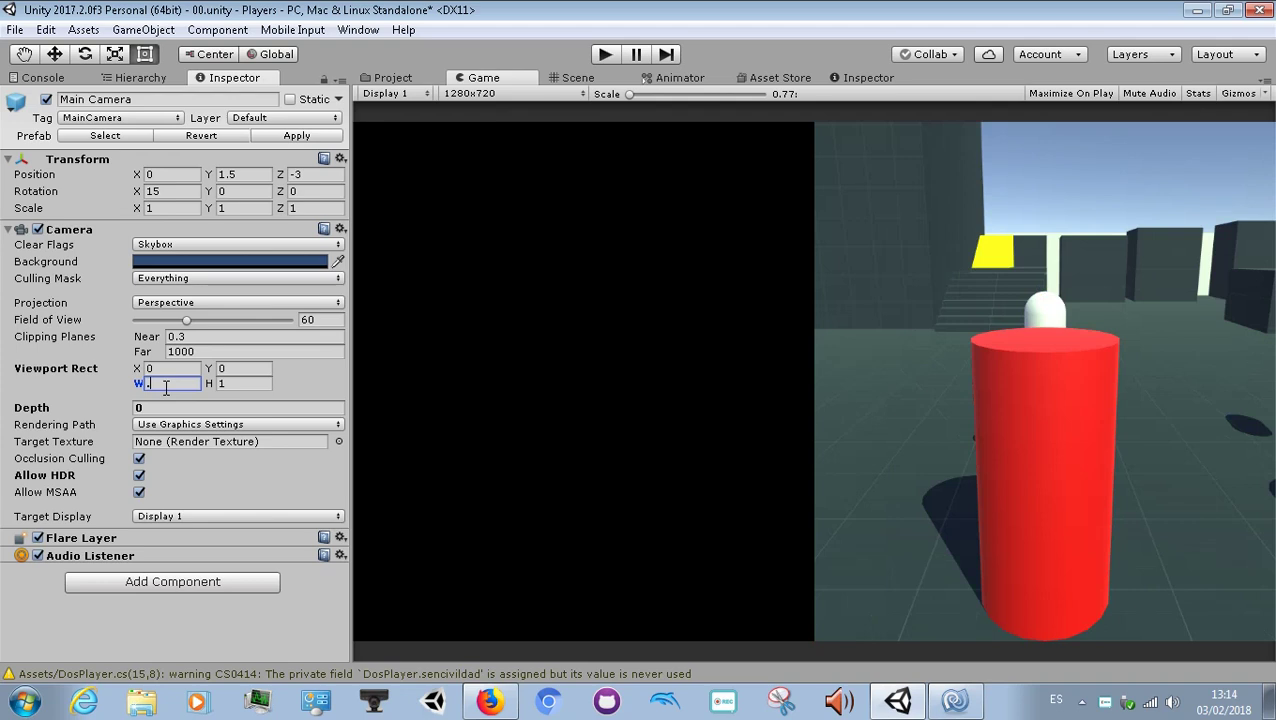
pyautogui.write('5')
pyautogui.press('Return')
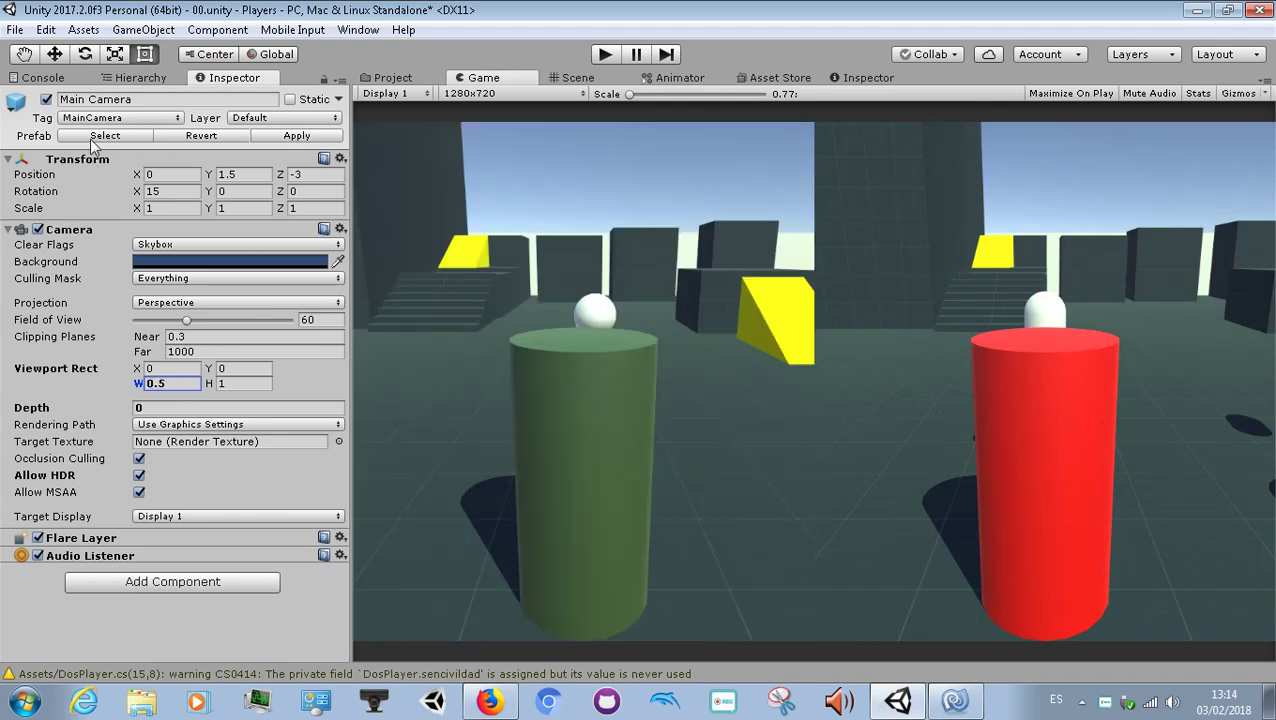
pyautogui.click(122, 78)
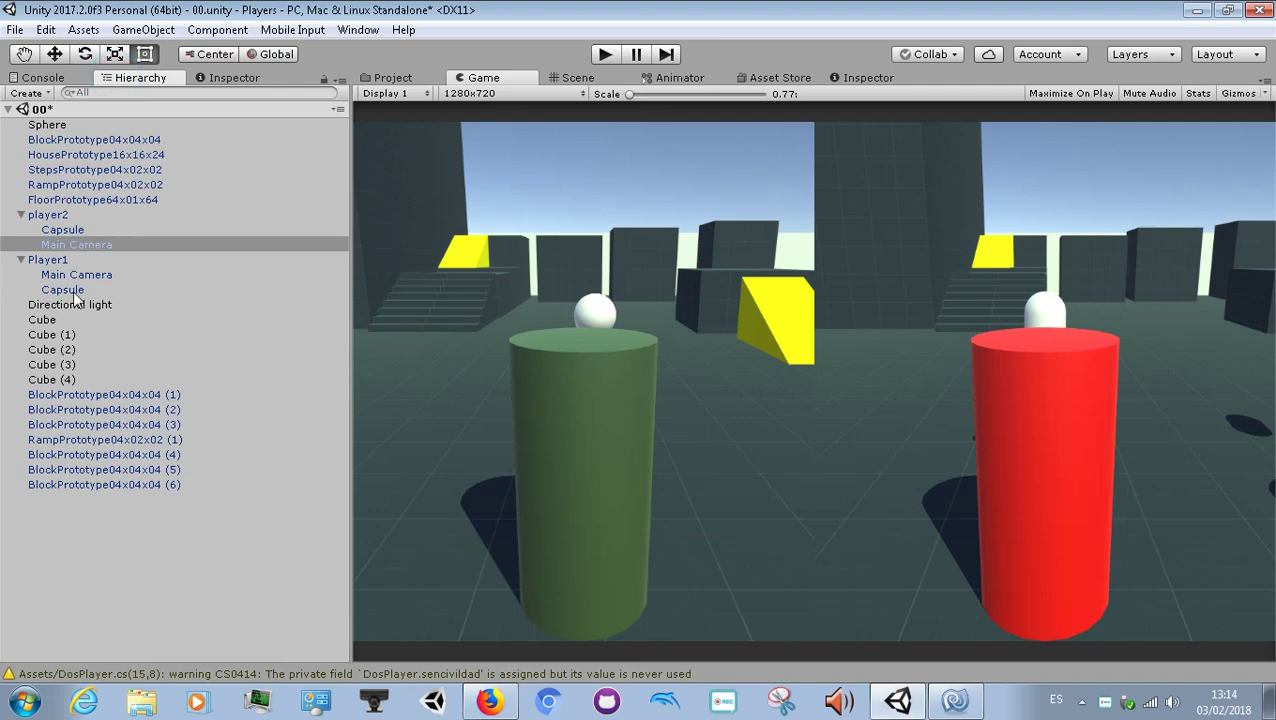
pyautogui.click(82, 287)
pyautogui.click(78, 275)
pyautogui.click(212, 78)
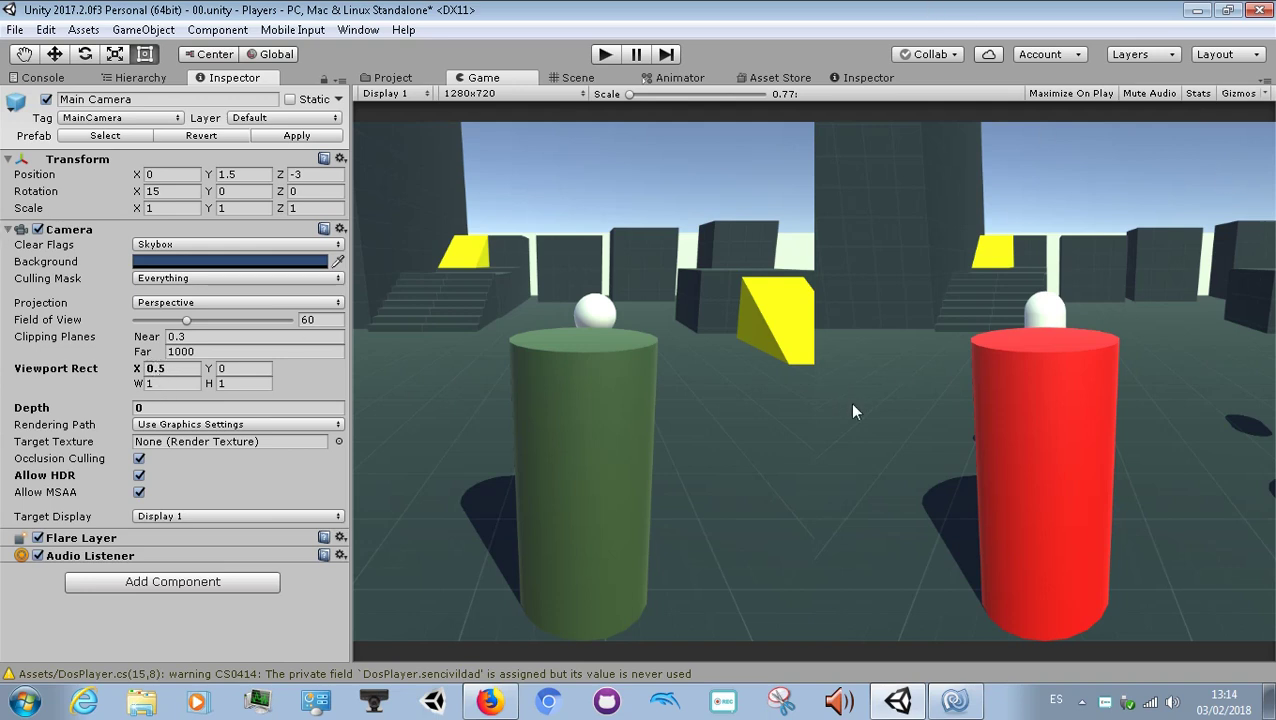
pyautogui.click(176, 369)
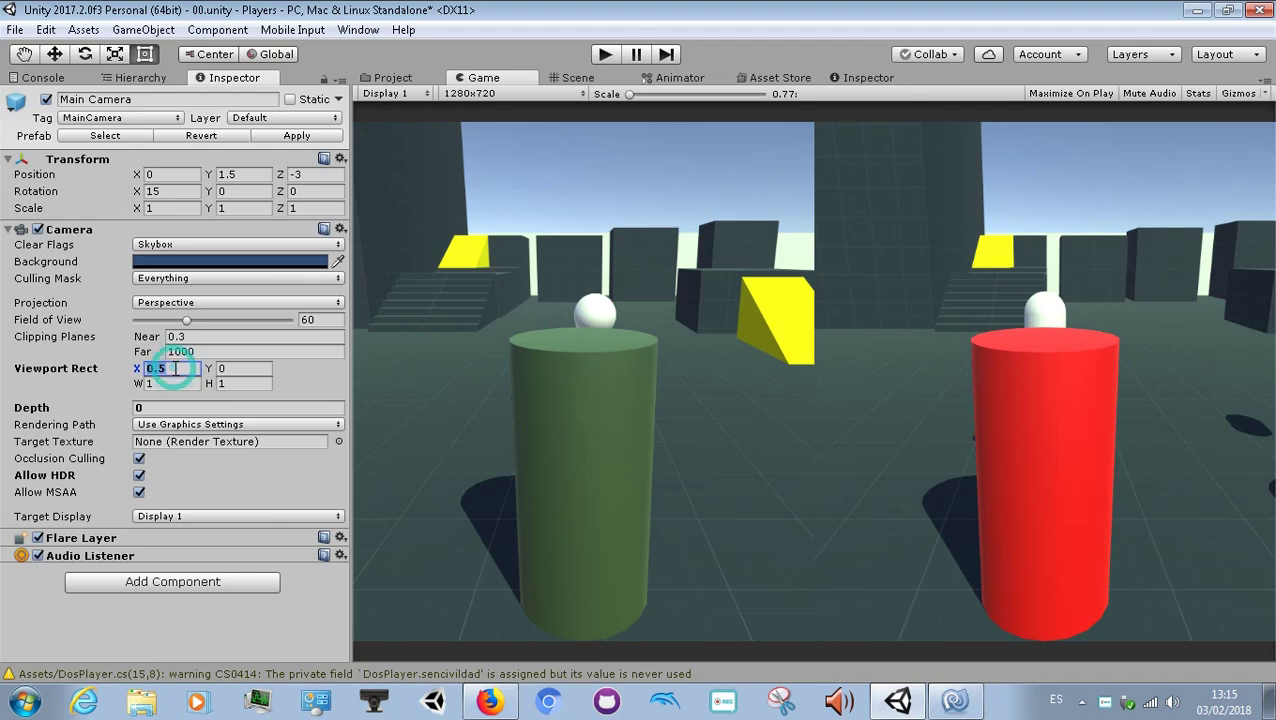
pyautogui.write('0')
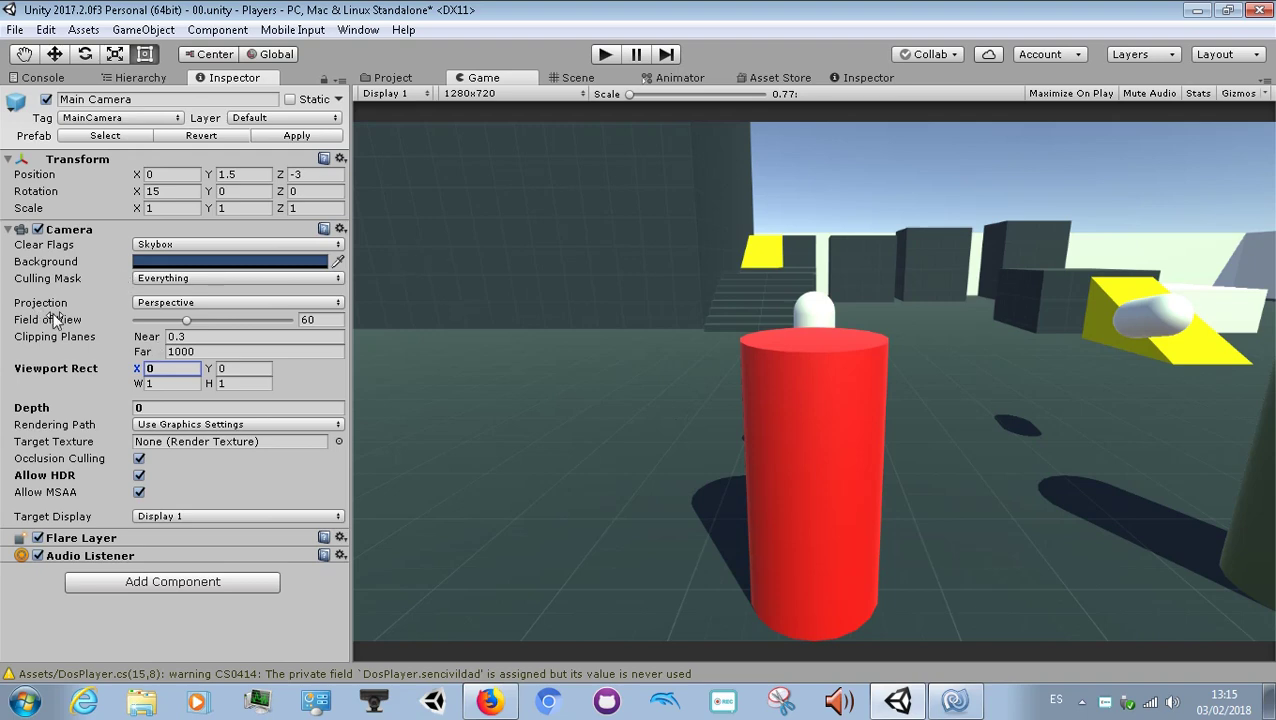
pyautogui.moveTo(114, 407); pyautogui.dragTo(163, 410)
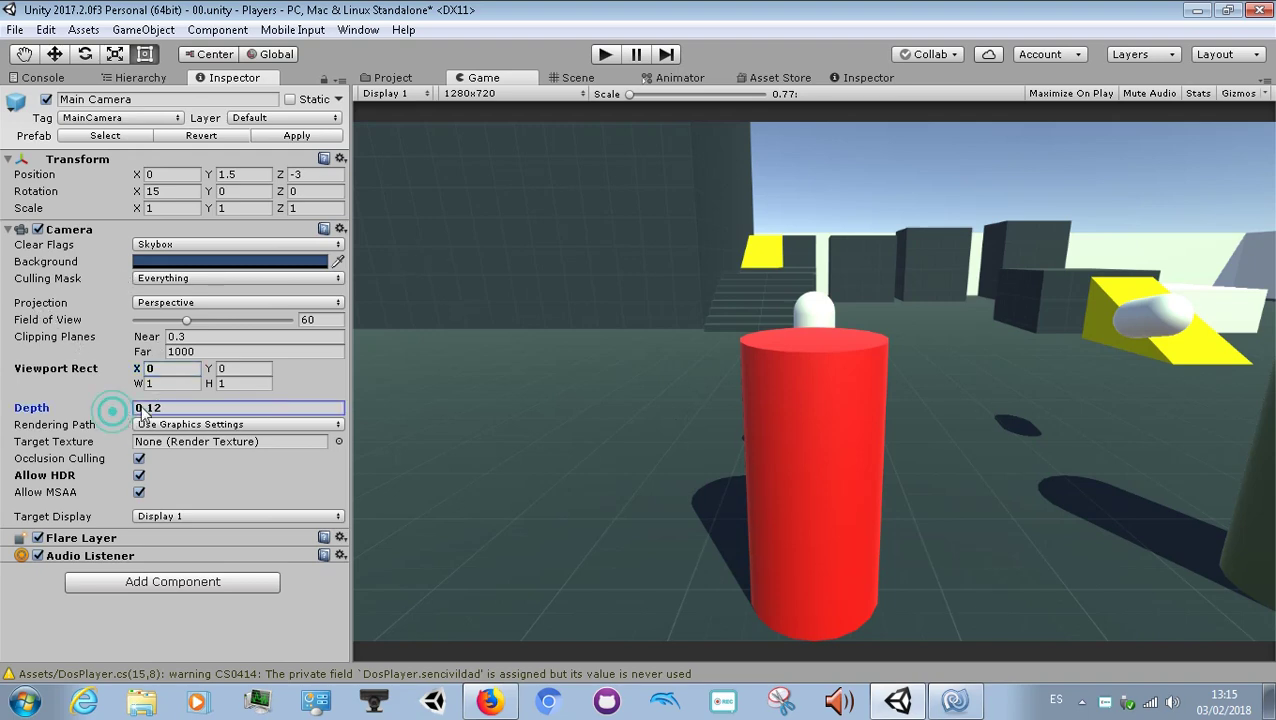
pyautogui.click(164, 407)
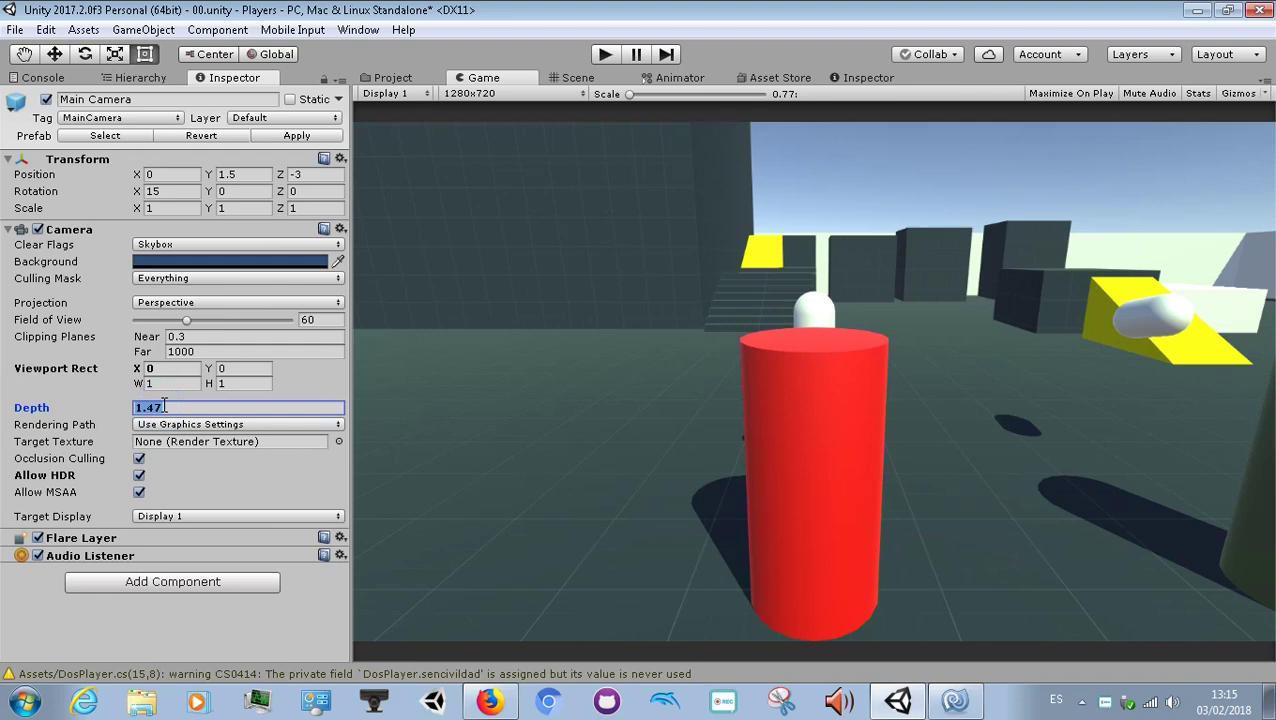
pyautogui.write('-1')
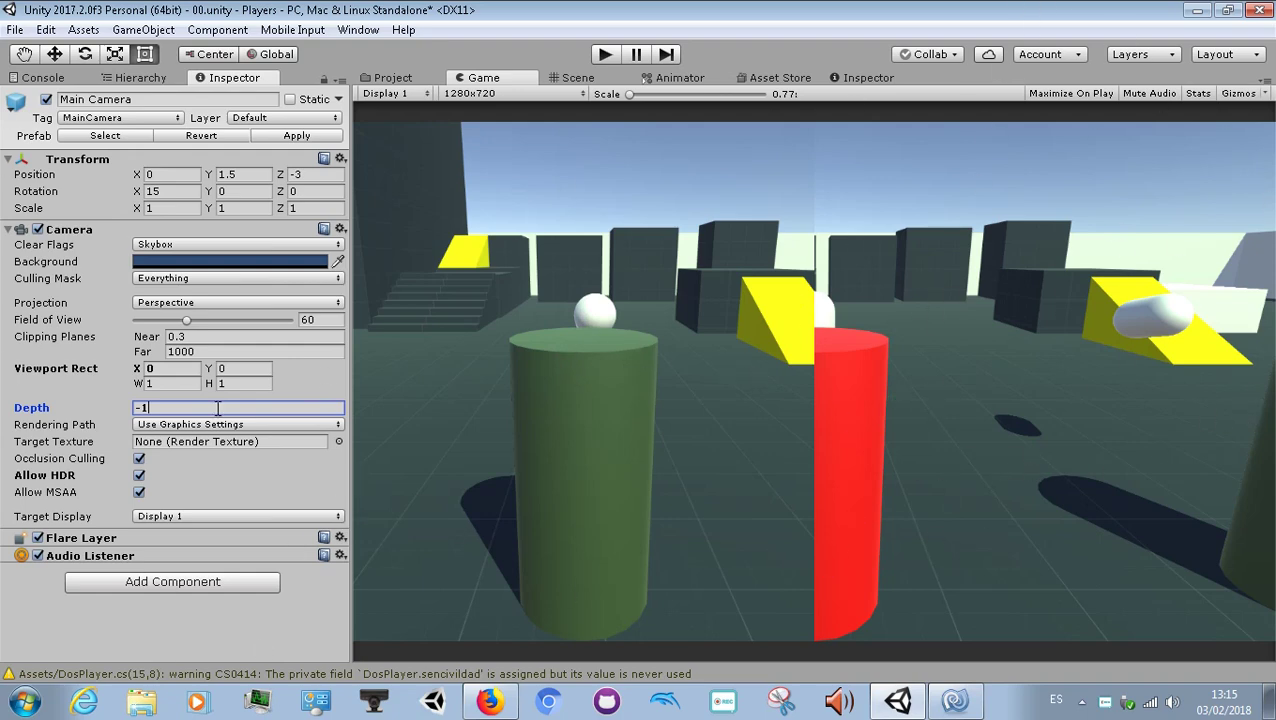
pyautogui.doubleClick(180, 410)
pyautogui.write('0')
pyautogui.click(159, 373)
pyautogui.write('.')
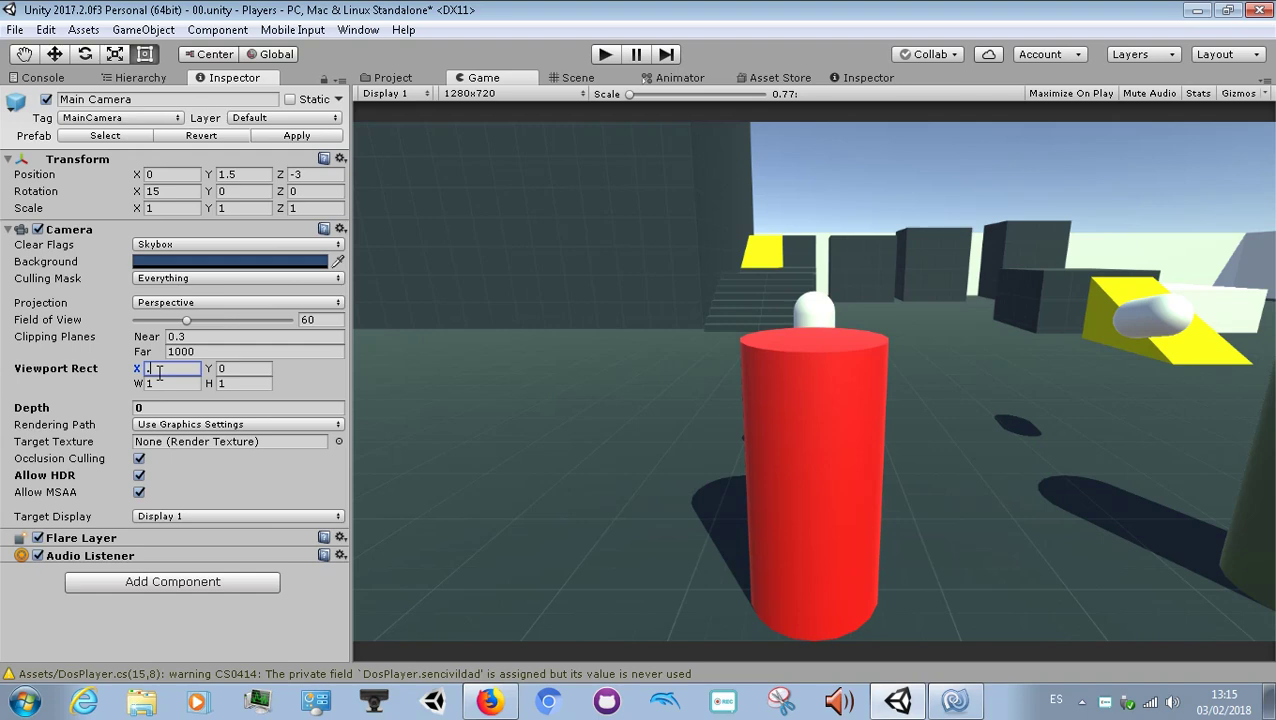
pyautogui.write('5')
pyautogui.press('Return')
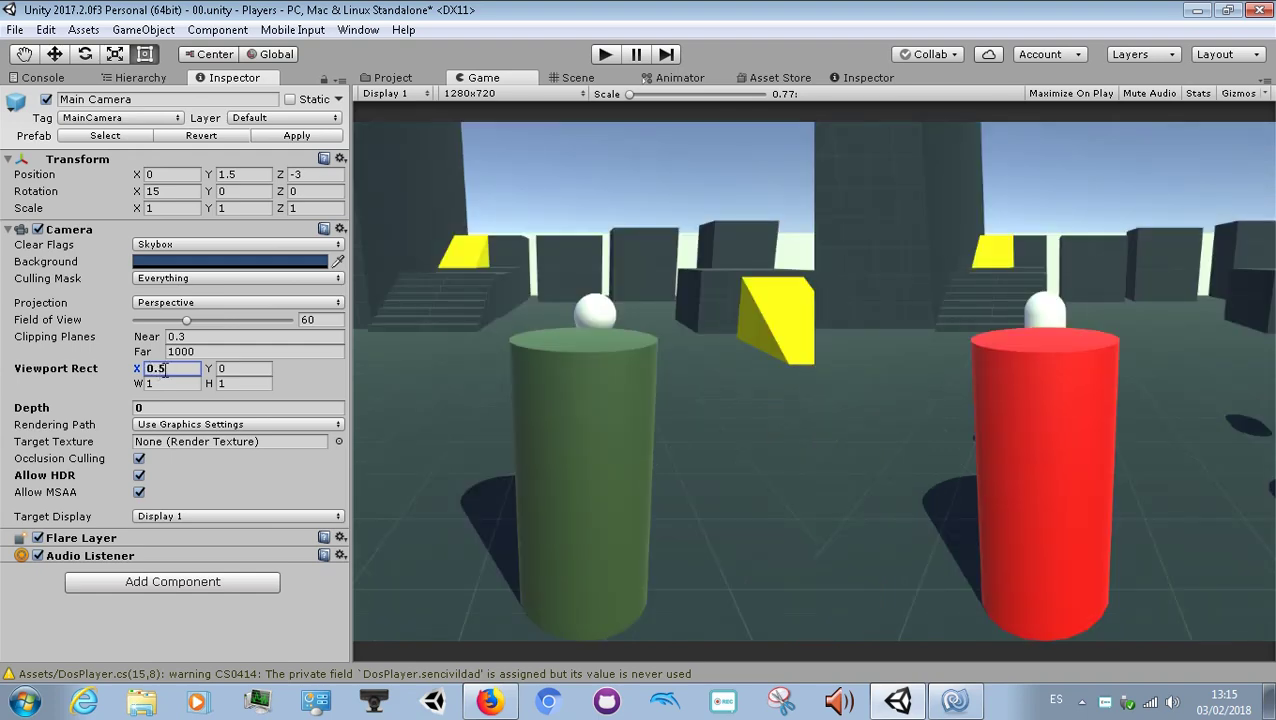
pyautogui.click(24, 231)
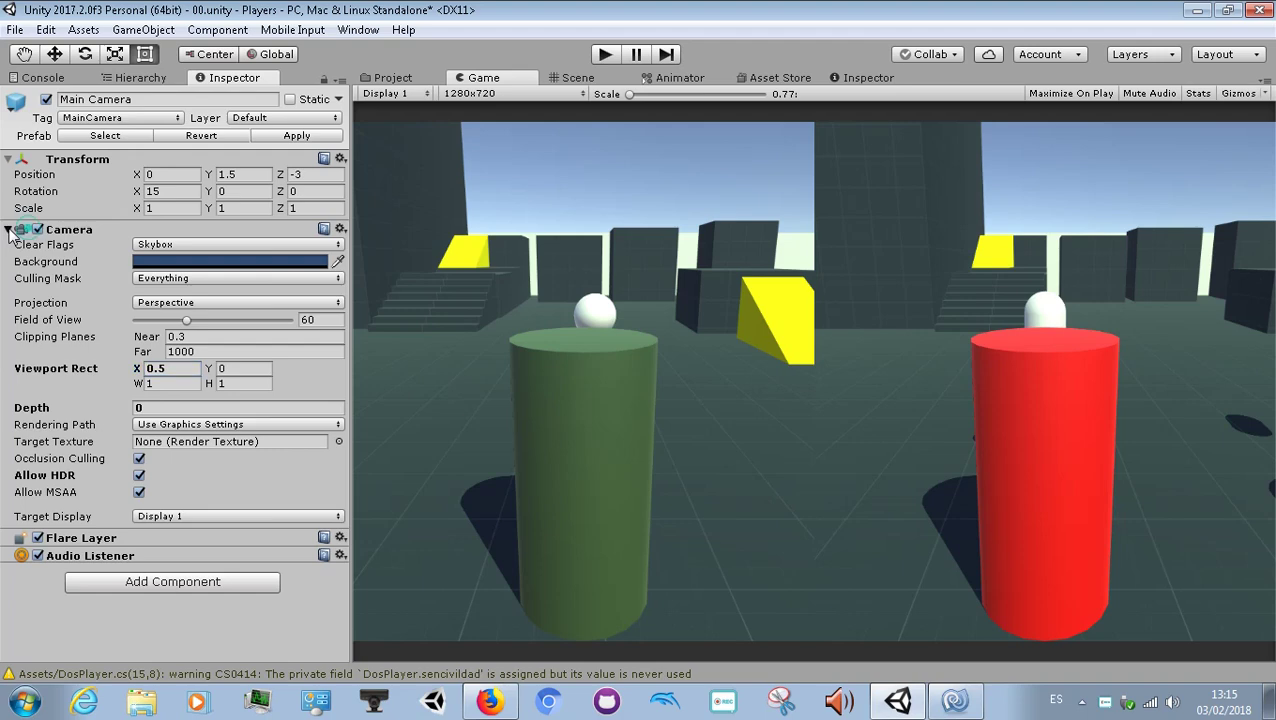
pyautogui.click(160, 79)
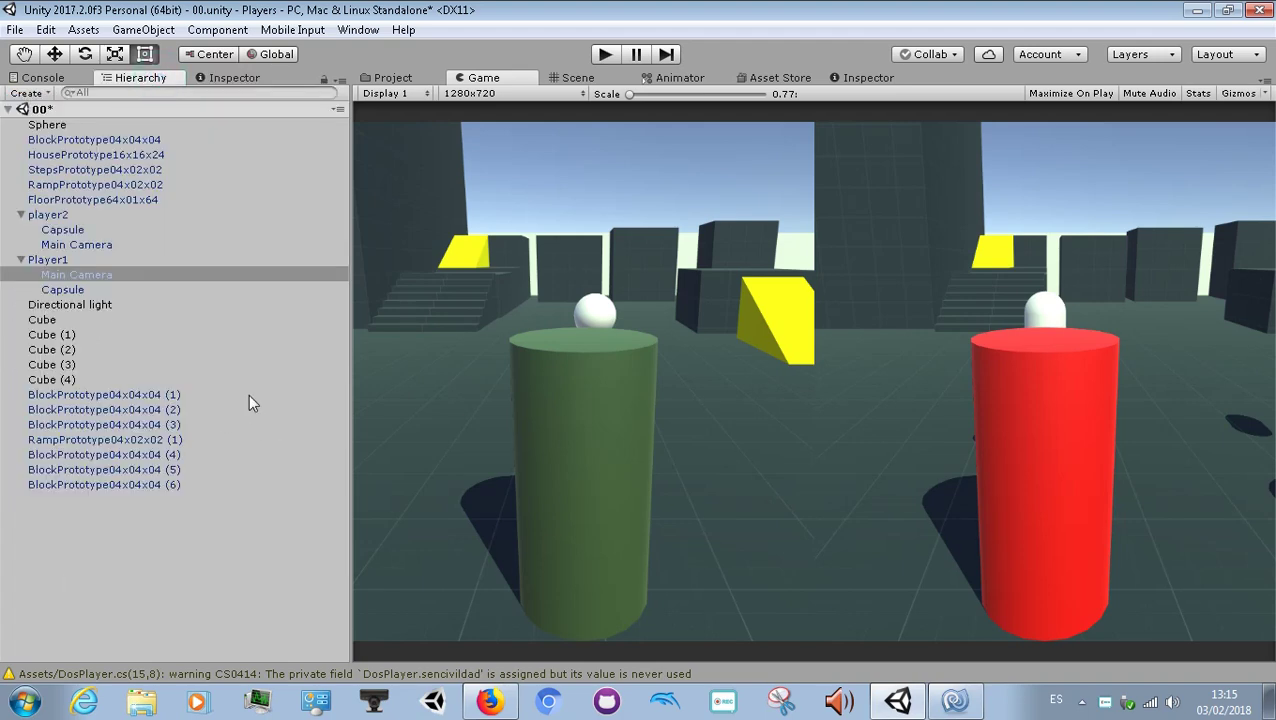
pyautogui.click(950, 700)
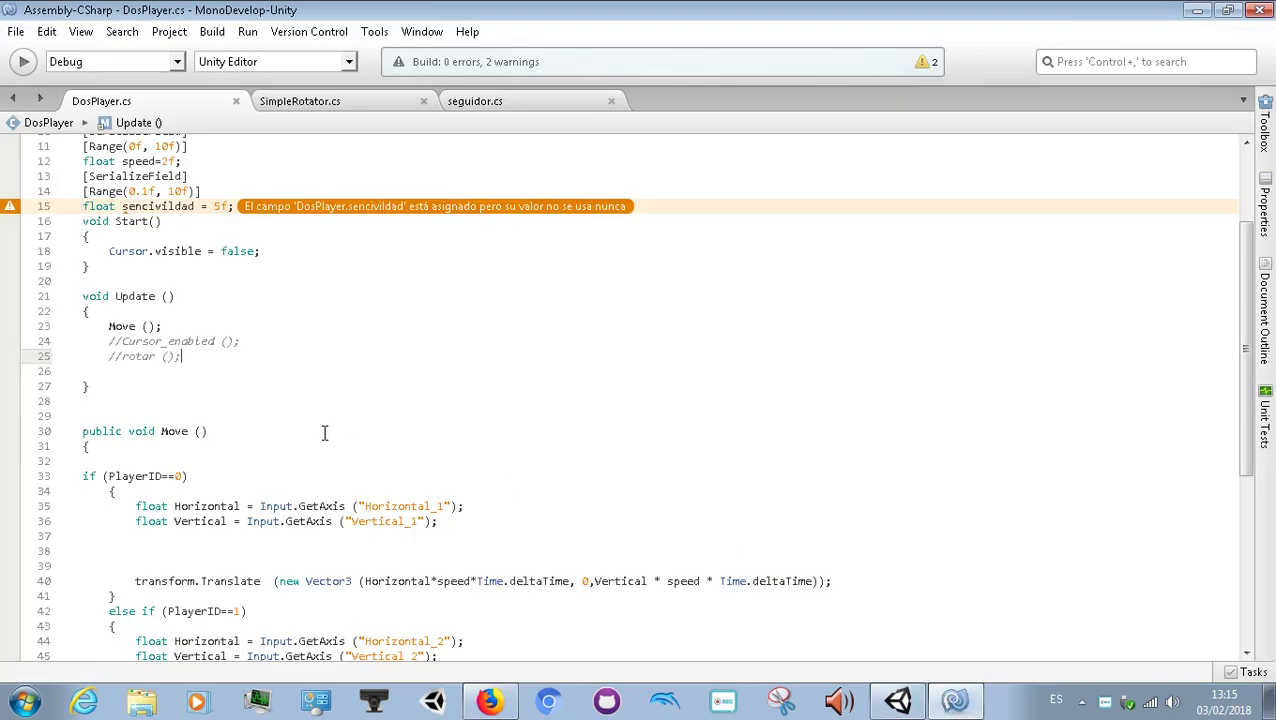
pyautogui.scroll(3, 324, 432)
pyautogui.click(320, 103)
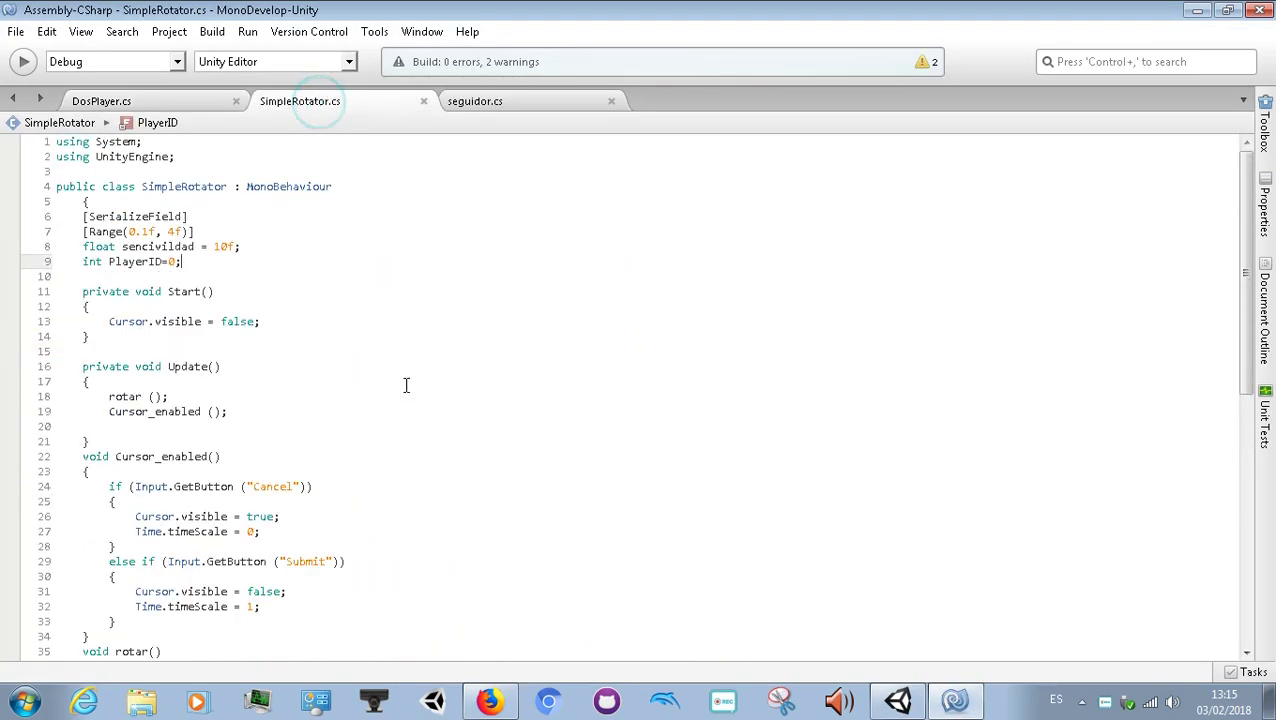
pyautogui.scroll(-4, 406, 385)
pyautogui.scroll(-3, 406, 385)
pyautogui.scroll(-3, 406, 385)
pyautogui.scroll(3, 406, 385)
pyautogui.scroll(4, 406, 385)
pyautogui.scroll(3, 406, 385)
pyautogui.scroll(-3, 178, 191)
pyautogui.scroll(-3, 178, 191)
pyautogui.scroll(-4, 178, 191)
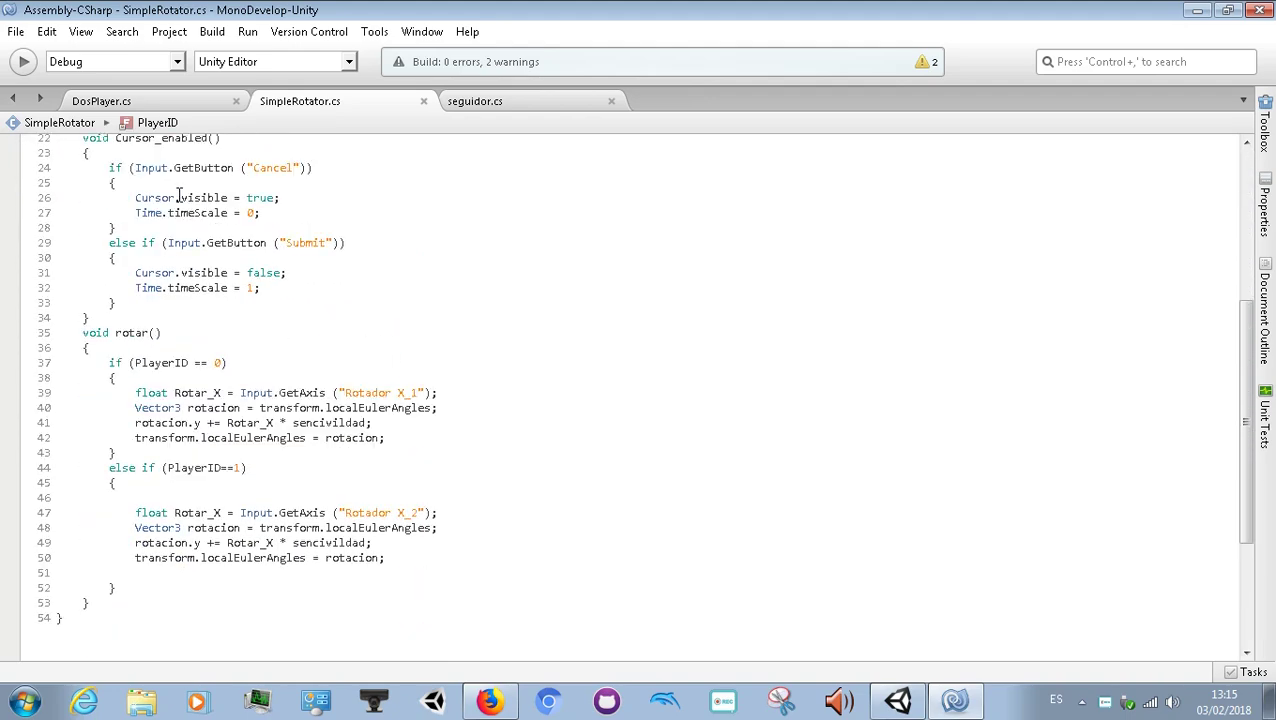
pyautogui.scroll(7, 180, 198)
pyautogui.scroll(3, 180, 201)
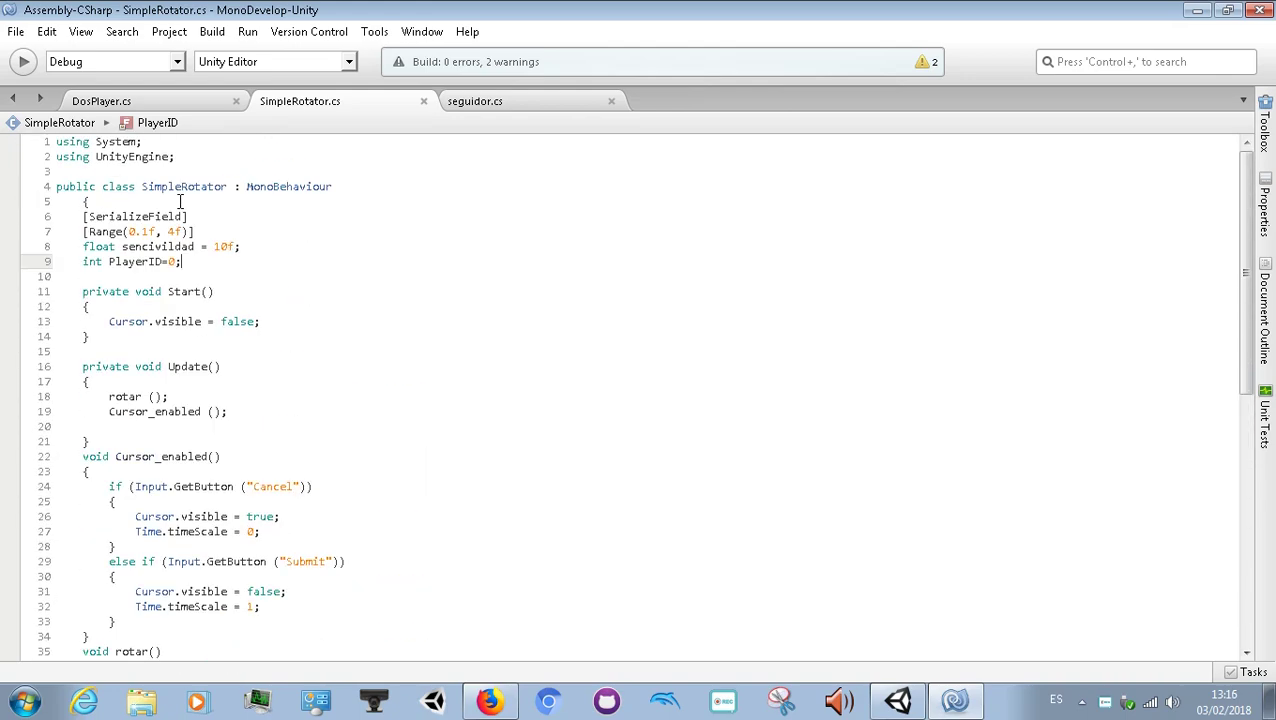
pyautogui.scroll(-3, 180, 201)
pyautogui.scroll(-2, 180, 201)
pyautogui.scroll(-3, 180, 201)
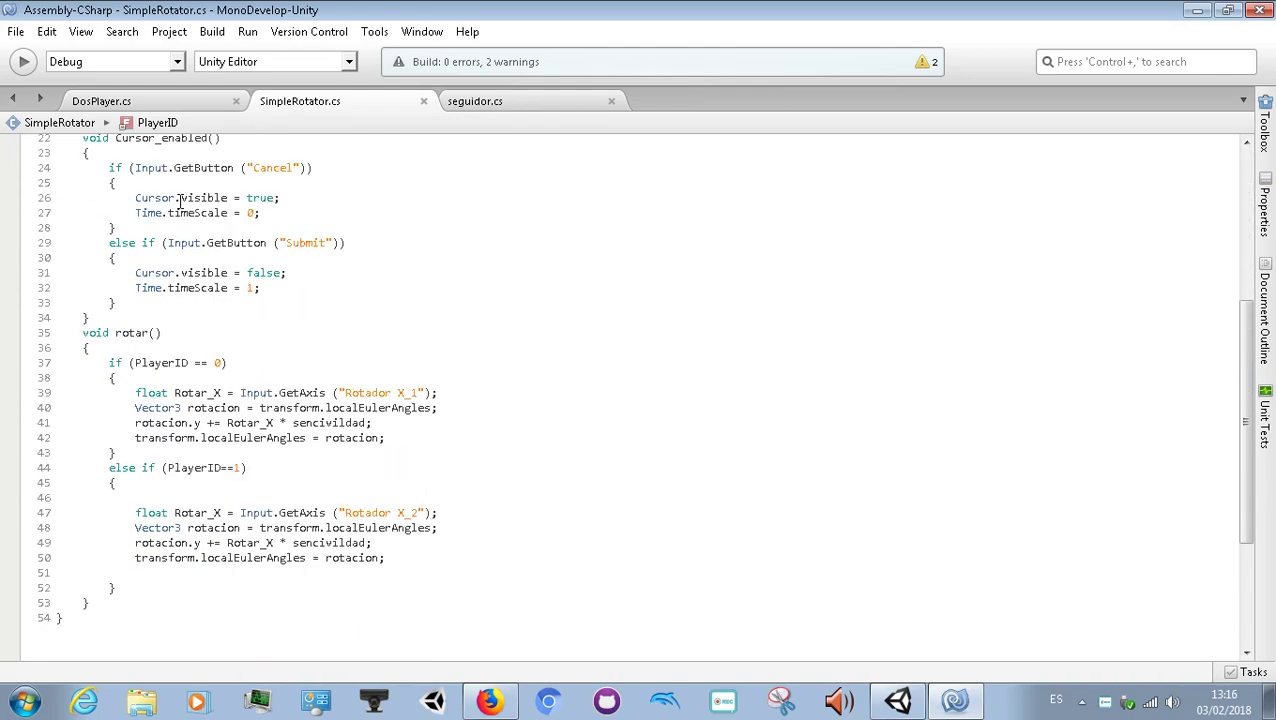
pyautogui.scroll(-2, 180, 201)
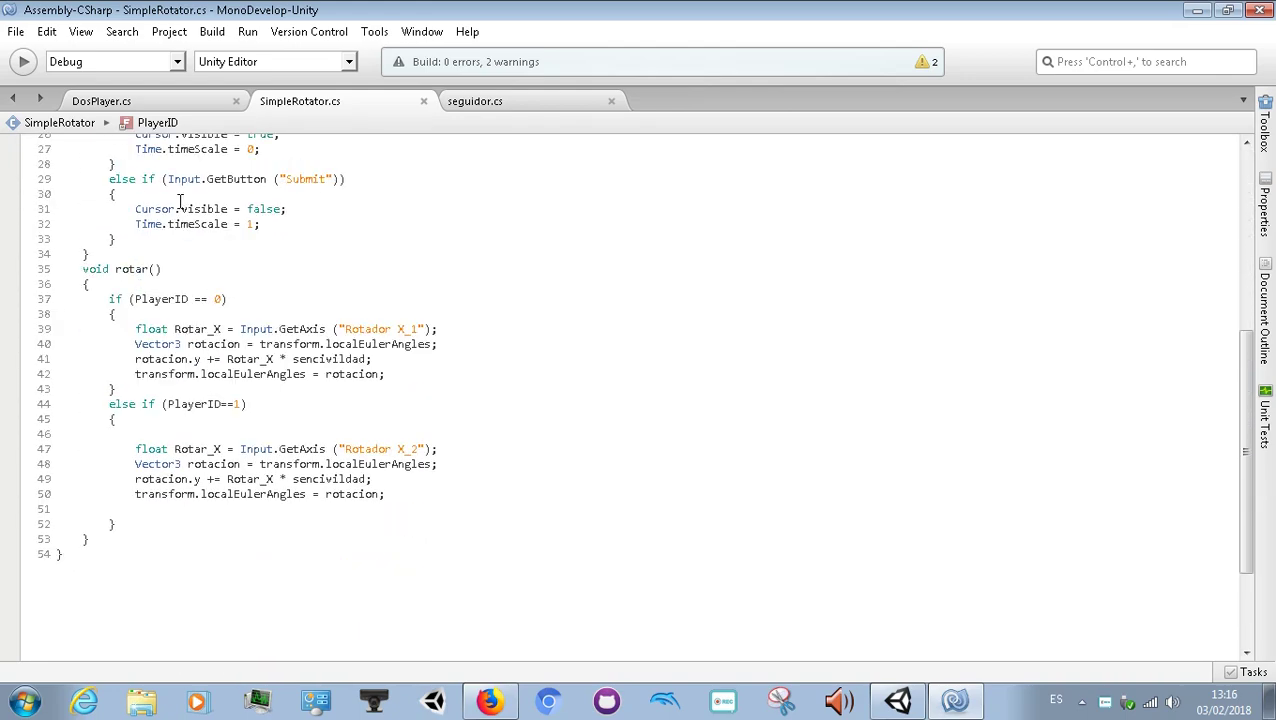
pyautogui.scroll(2, 180, 201)
pyautogui.scroll(2, 180, 201)
pyautogui.scroll(2, 180, 201)
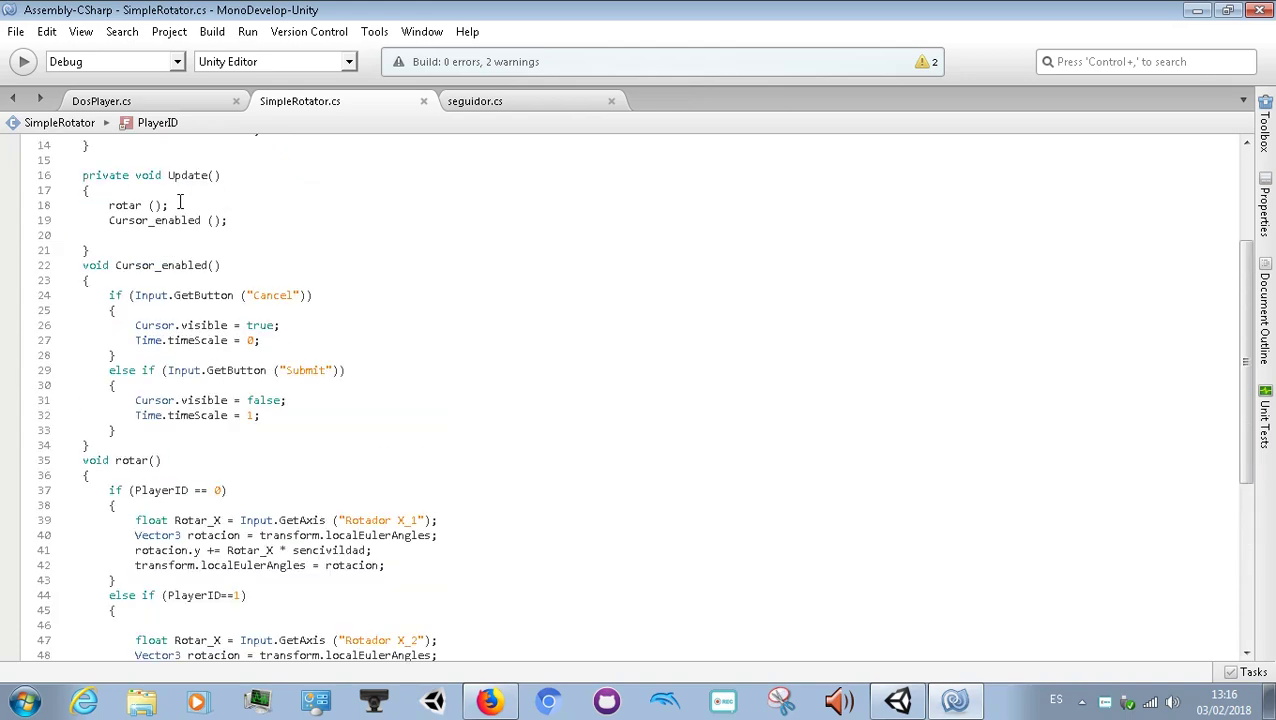
pyautogui.click(899, 701)
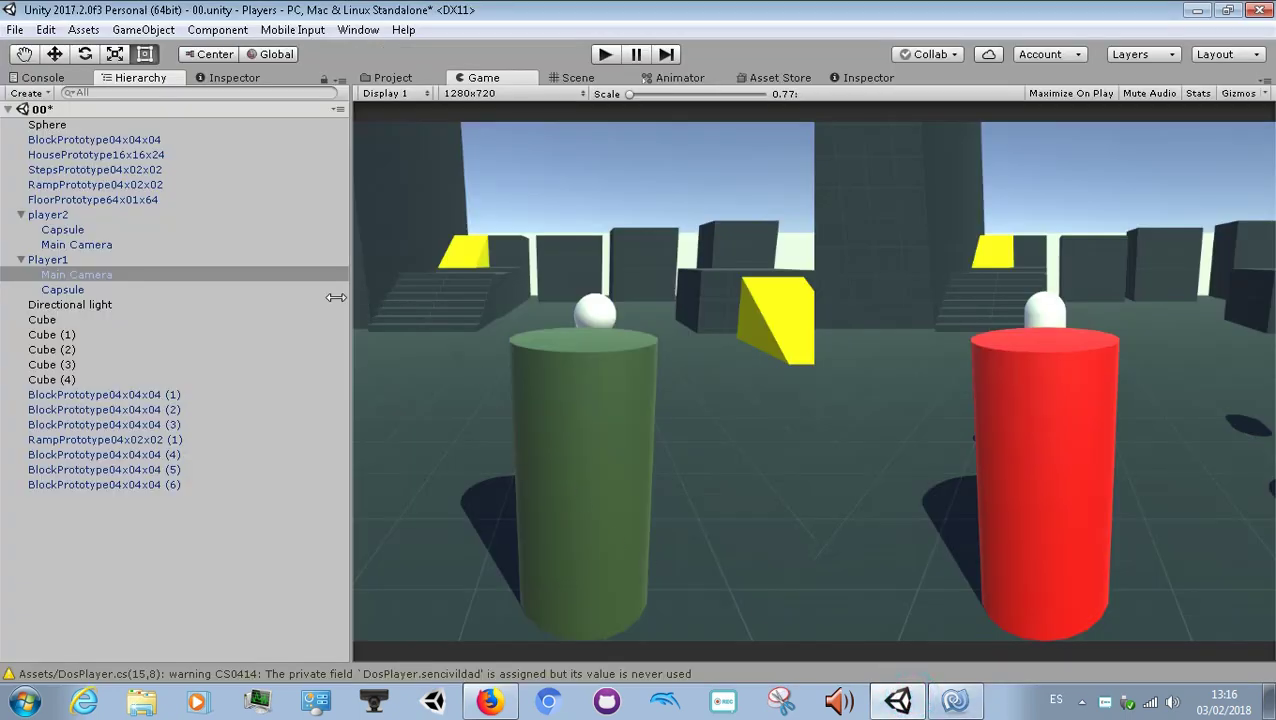
# Step: Add the Seguidor script from the camaras folder to Player1's camera, then remove it
pyautogui.click(234, 78)
pyautogui.click(206, 291)
pyautogui.scroll(-2, 174, 459)
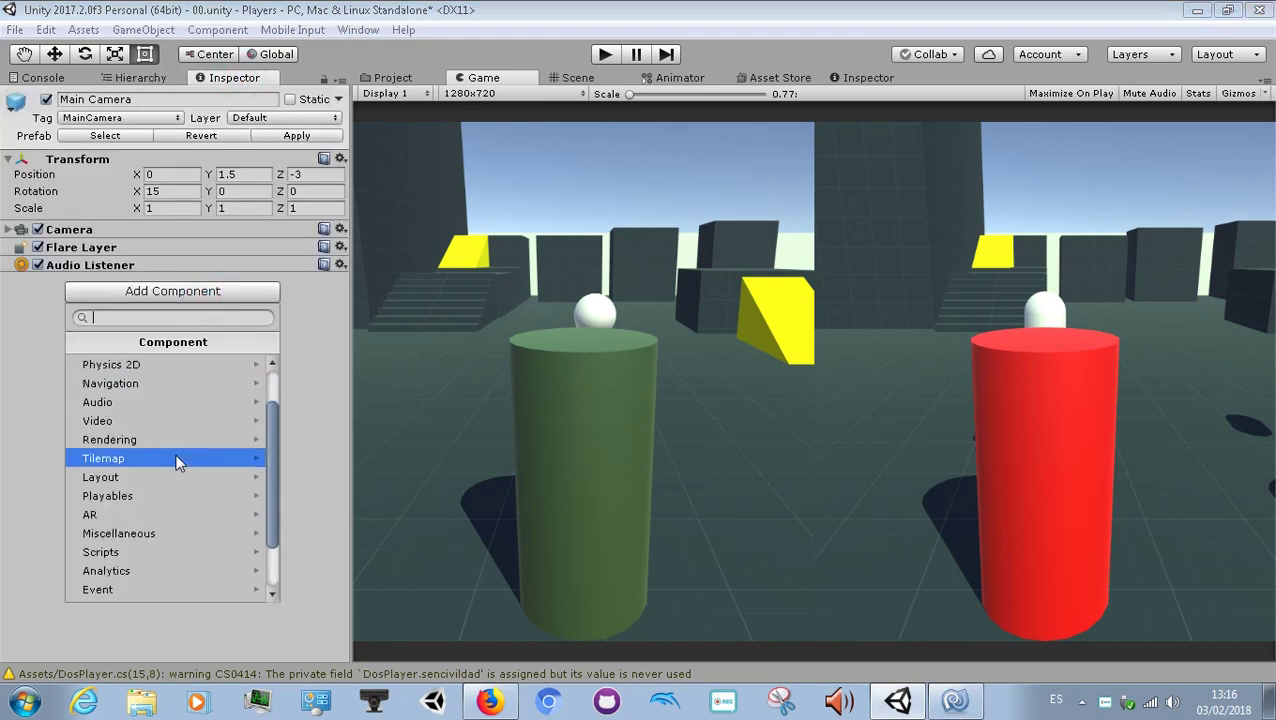
pyautogui.scroll(-2, 167, 456)
pyautogui.click(137, 476)
pyautogui.click(172, 366)
pyautogui.click(178, 362)
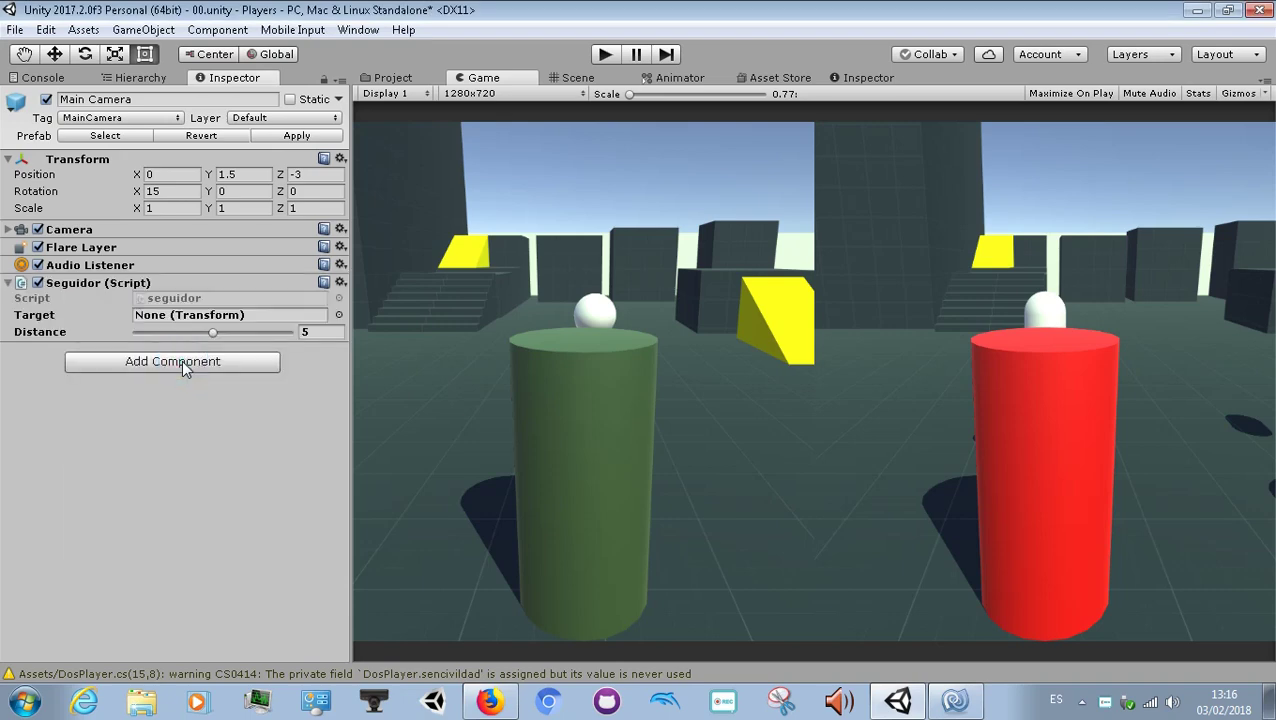
pyautogui.click(340, 283)
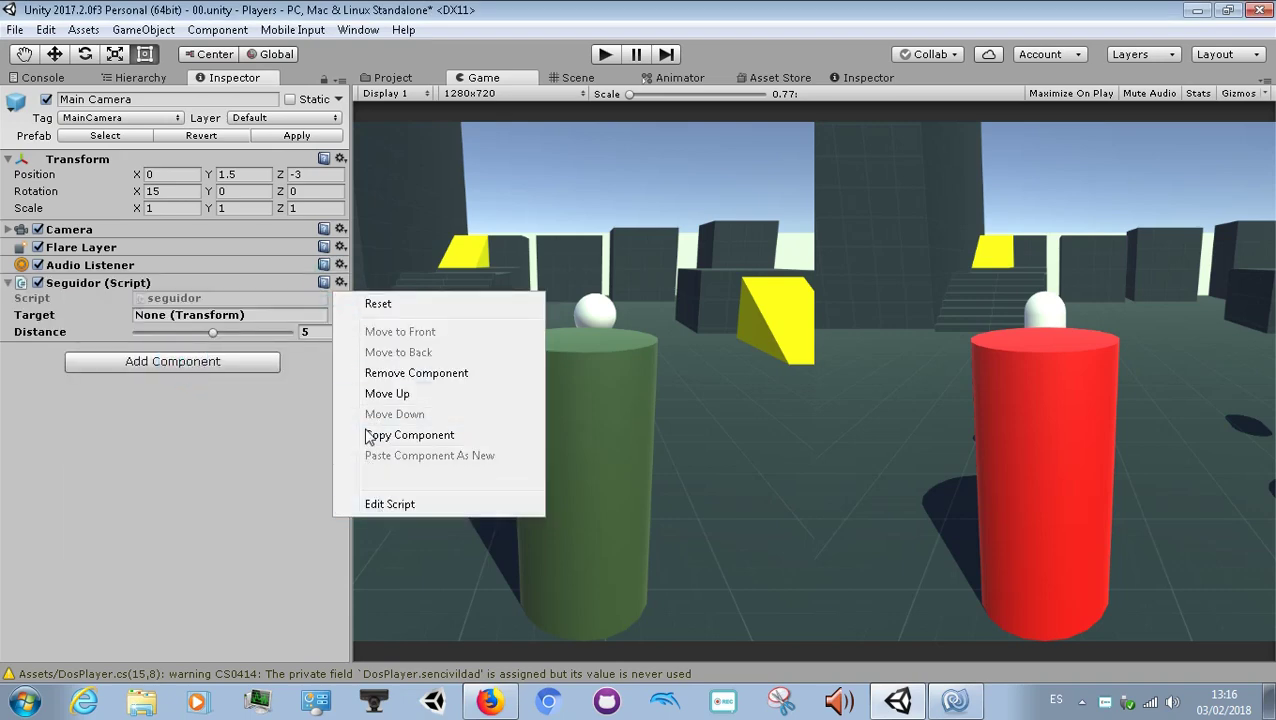
pyautogui.click(400, 374)
# Step: Add the Simple Rotator script, set Sencividad to 1, and start the game
pyautogui.click(199, 289)
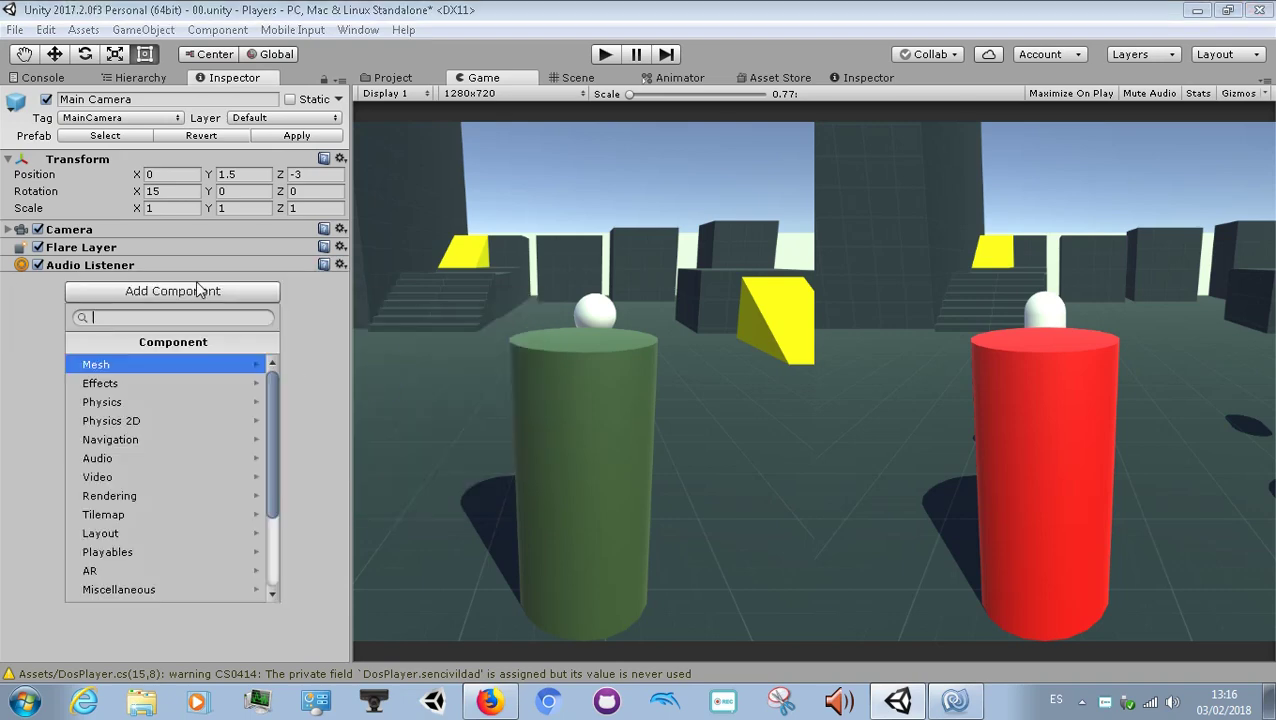
pyautogui.scroll(-3, 200, 404)
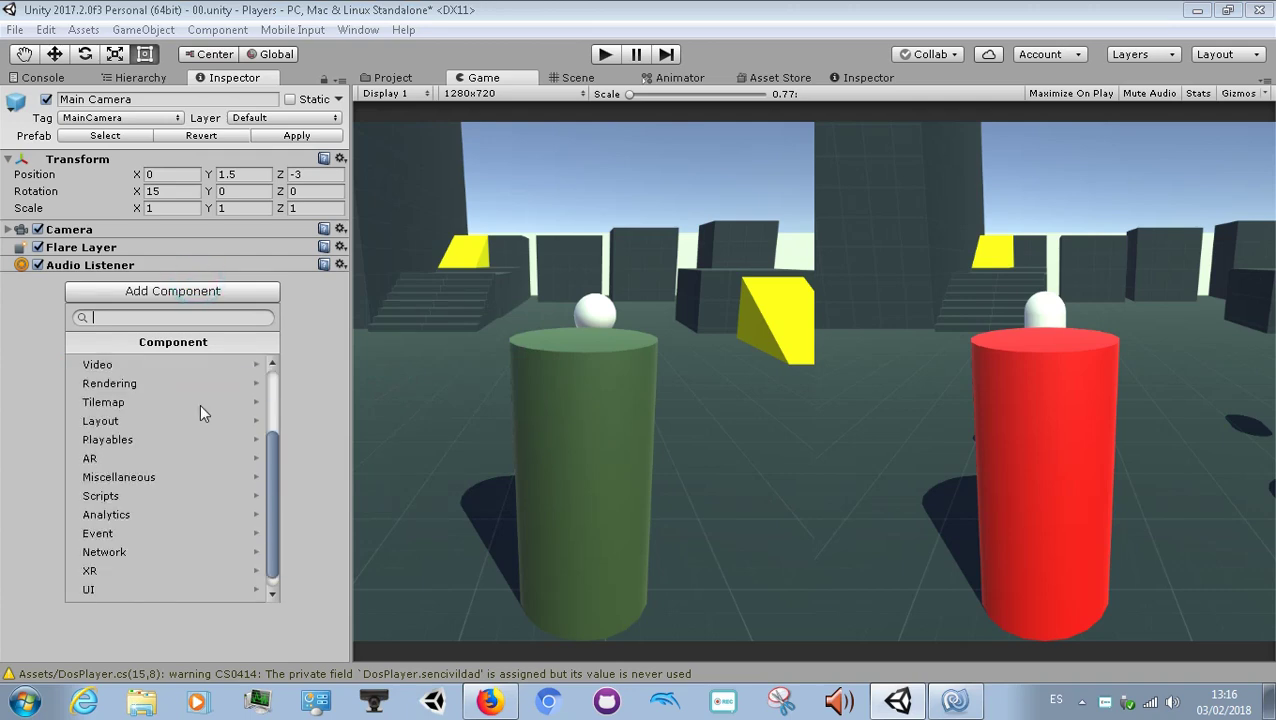
pyautogui.click(126, 497)
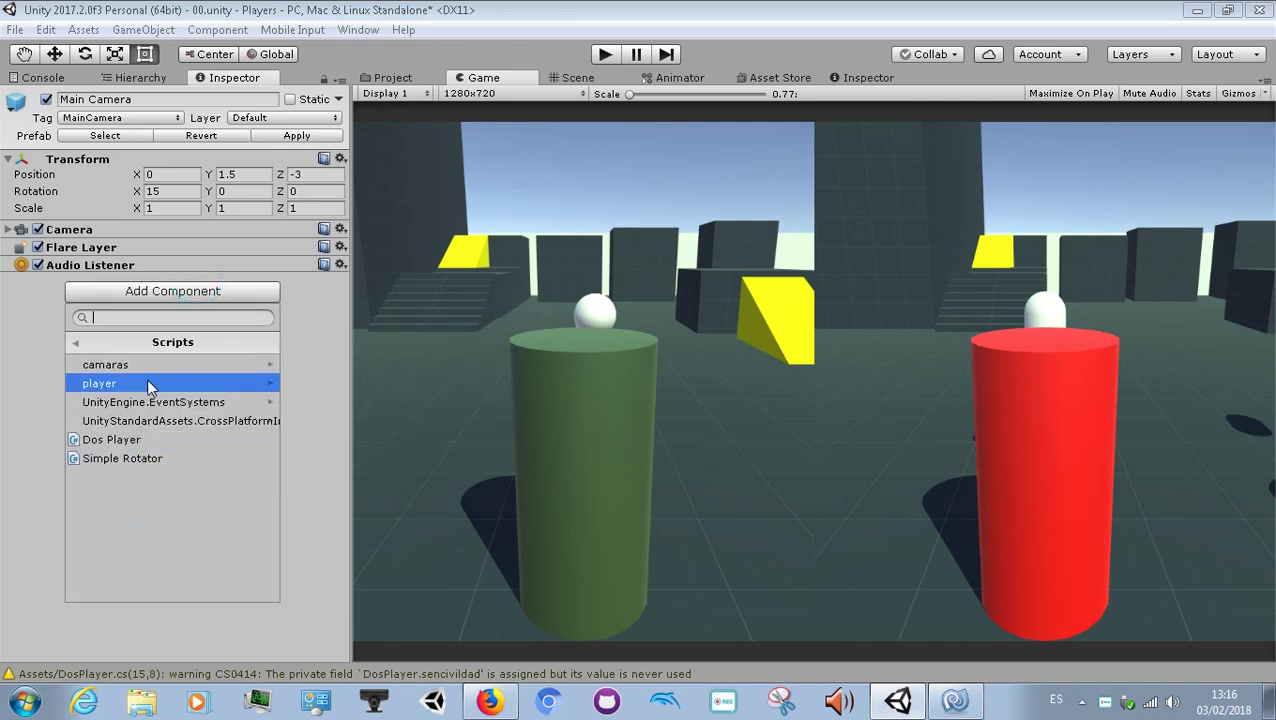
pyautogui.click(126, 458)
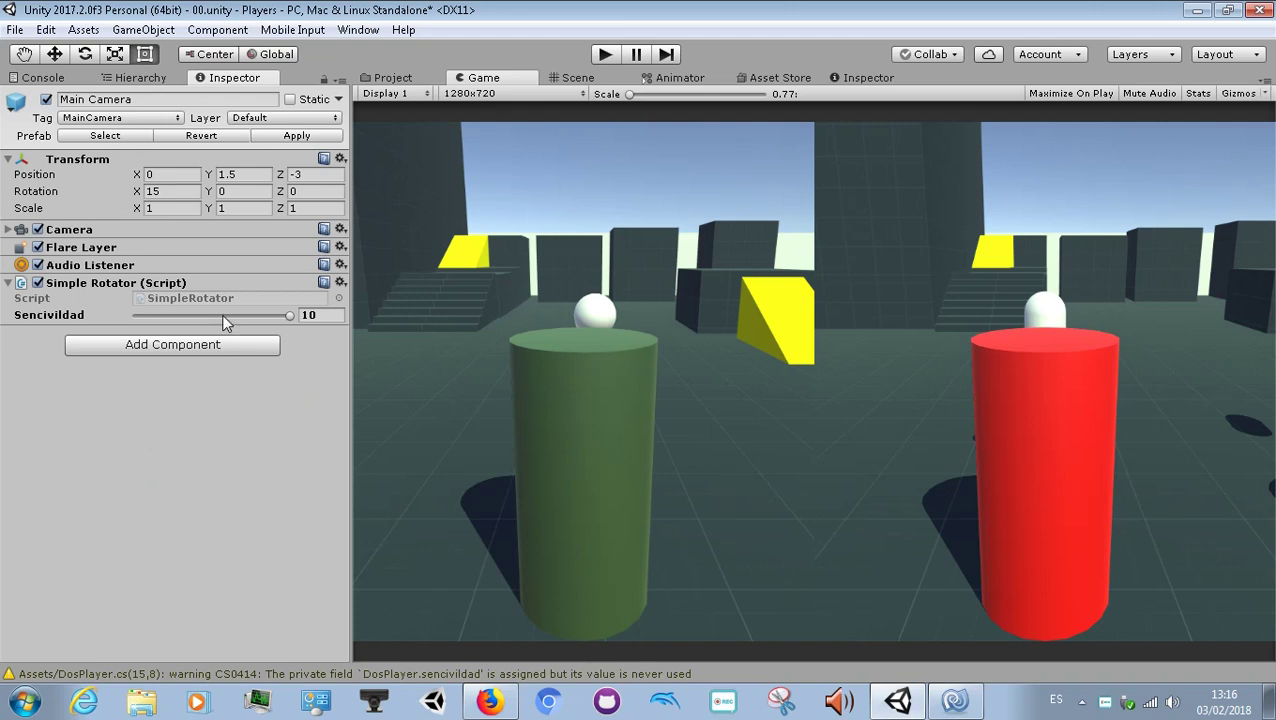
pyautogui.moveTo(150, 315); pyautogui.dragTo(174, 315)
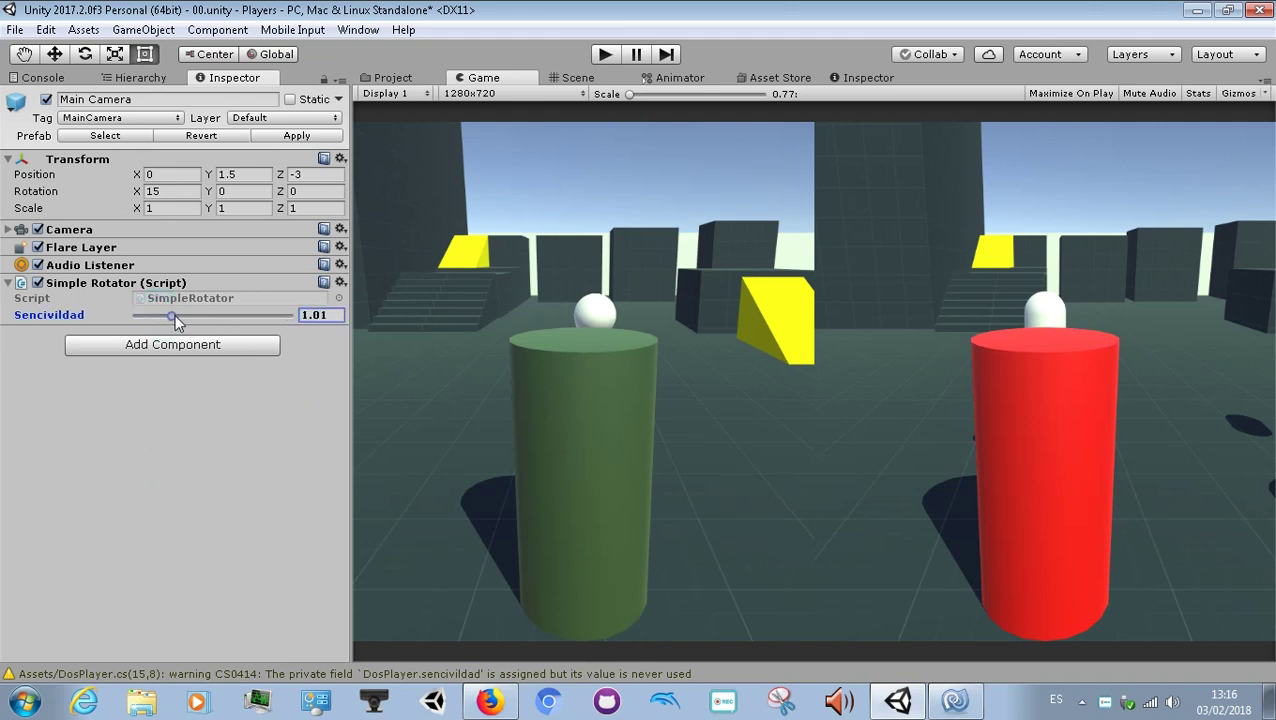
pyautogui.doubleClick(313, 315)
pyautogui.write('1')
pyautogui.click(604, 54)
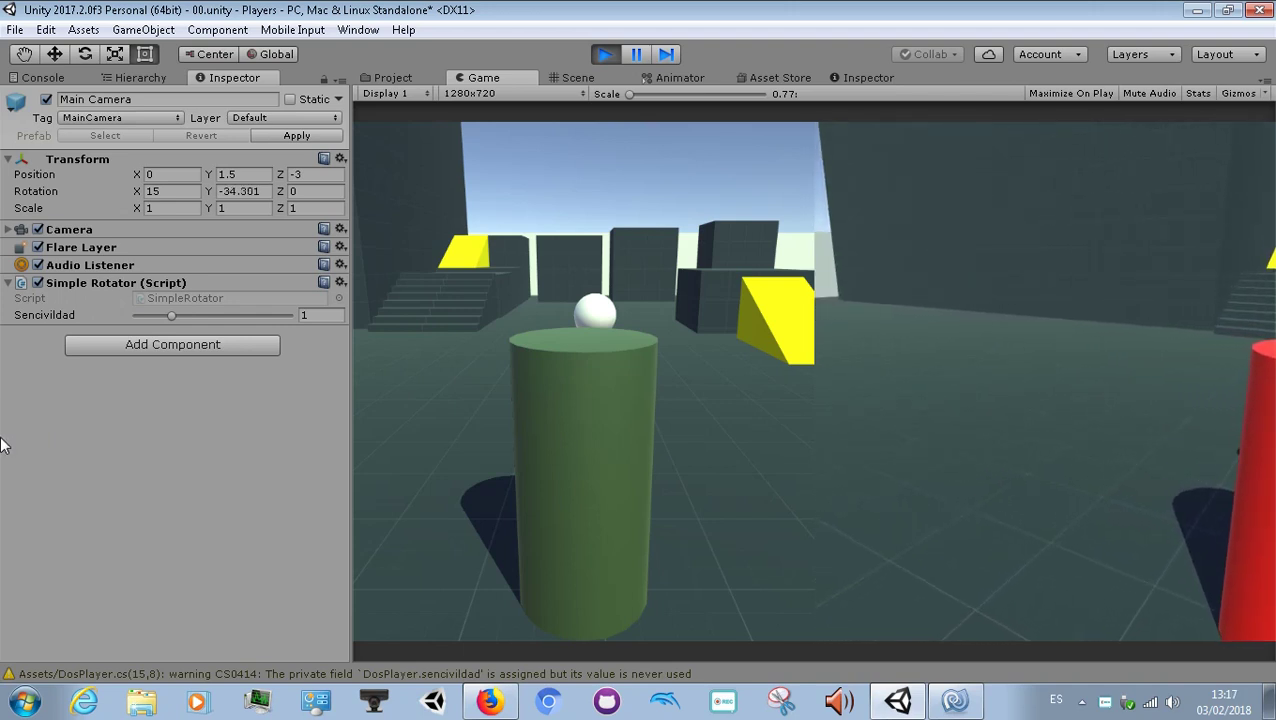
# Step: Raise the rotation sensitivity while playing, stop the game, and return to the code editor
pyautogui.click(227, 315)
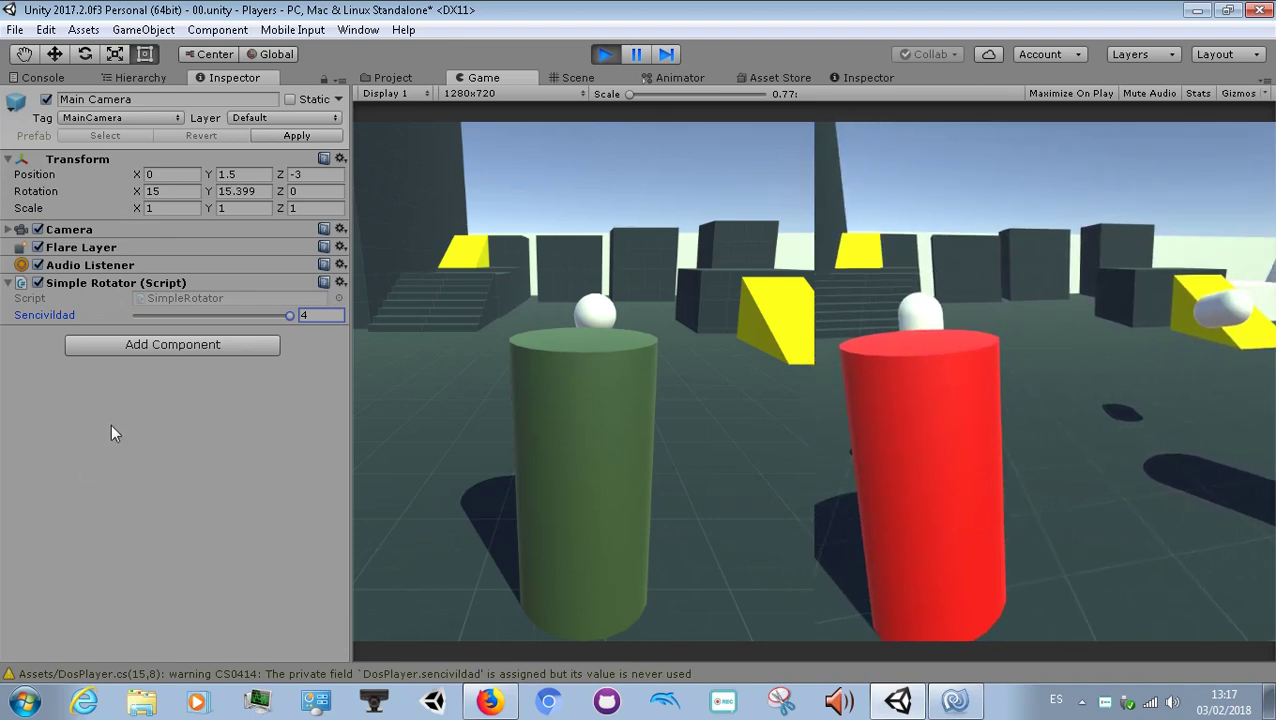
pyautogui.click(604, 55)
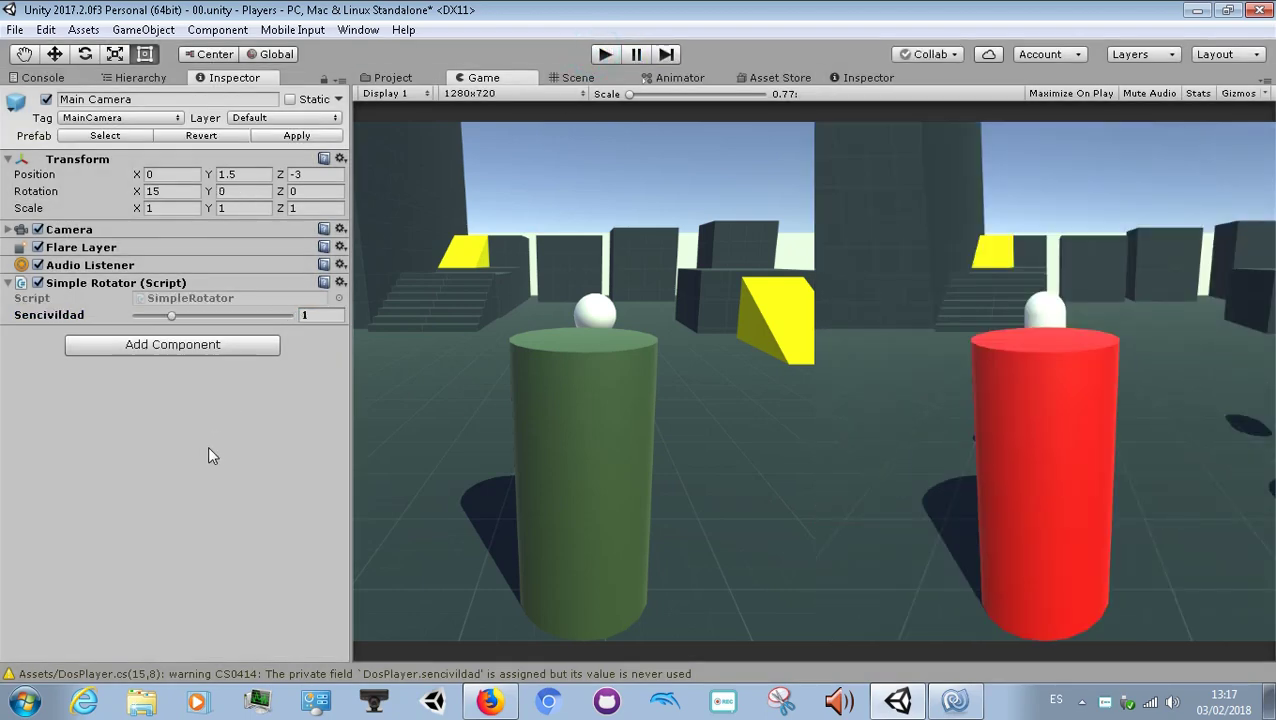
pyautogui.click(955, 701)
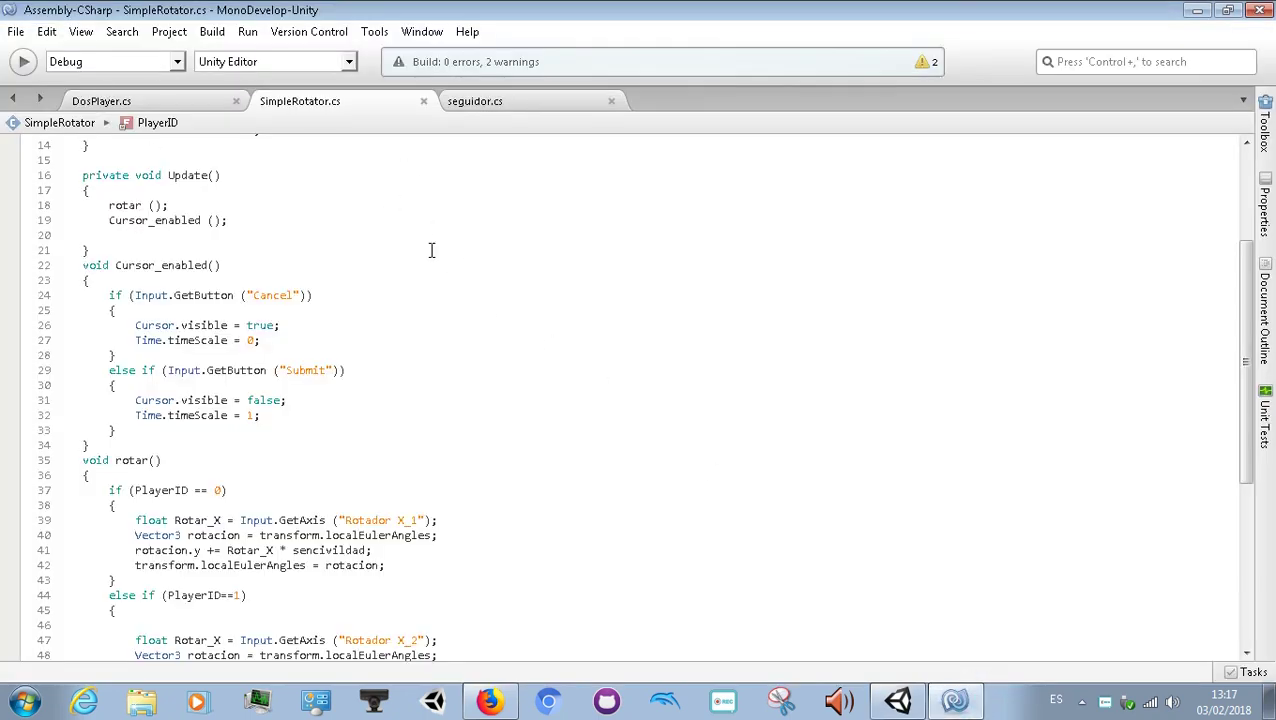
# Step: Open DosPlayer.cs and uncomment the Cursor_enabled() call on line 24 in Update
pyautogui.scroll(-2, 431, 251)
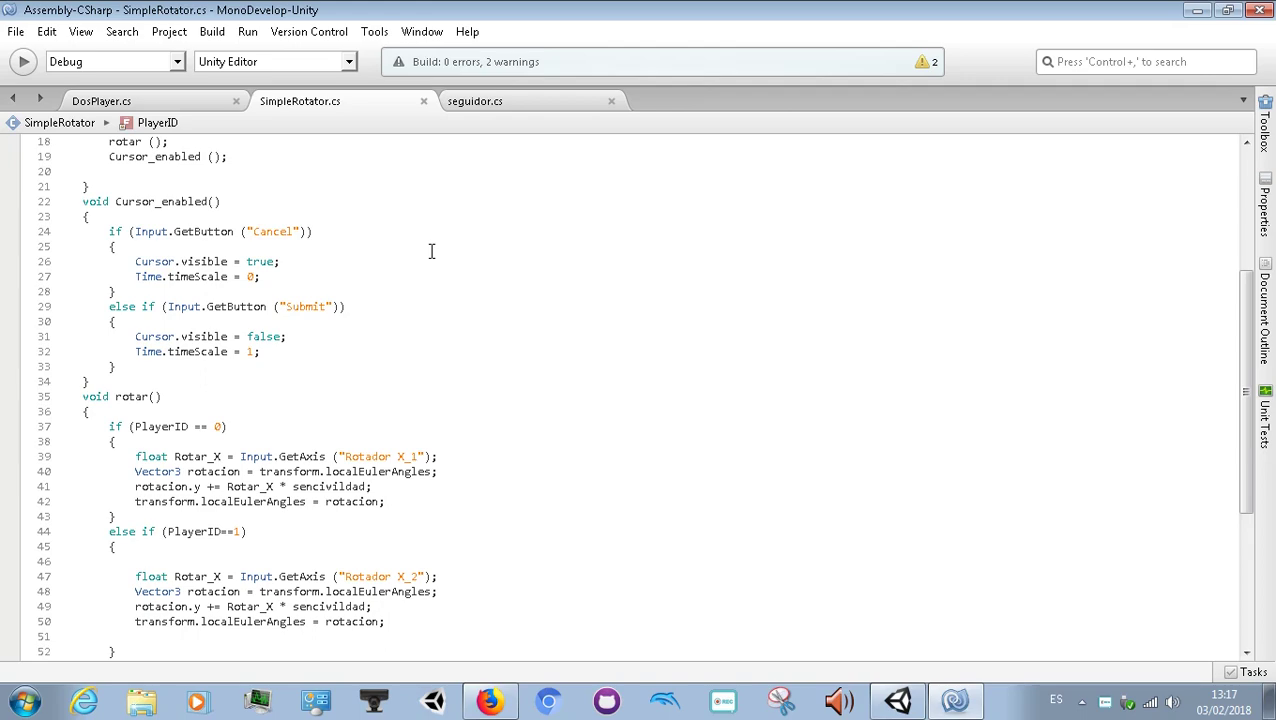
pyautogui.scroll(-2, 431, 251)
pyautogui.scroll(3, 431, 251)
pyautogui.scroll(2, 431, 251)
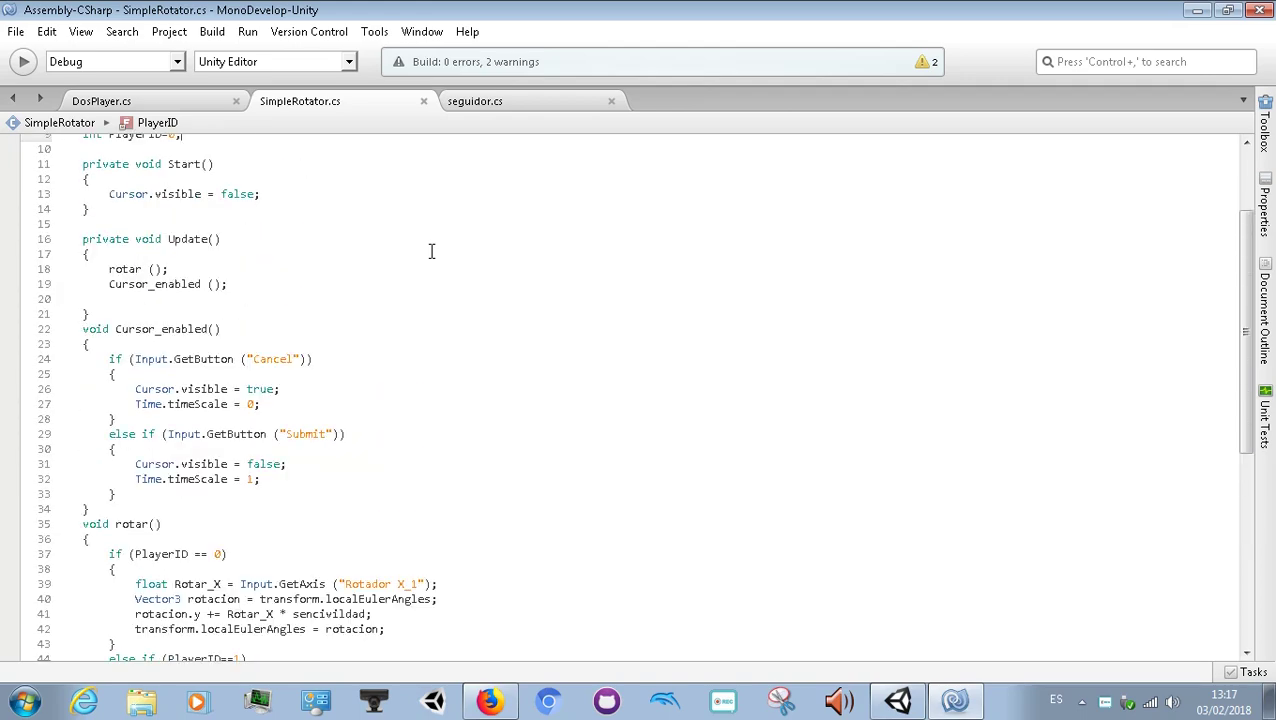
pyautogui.scroll(2, 431, 251)
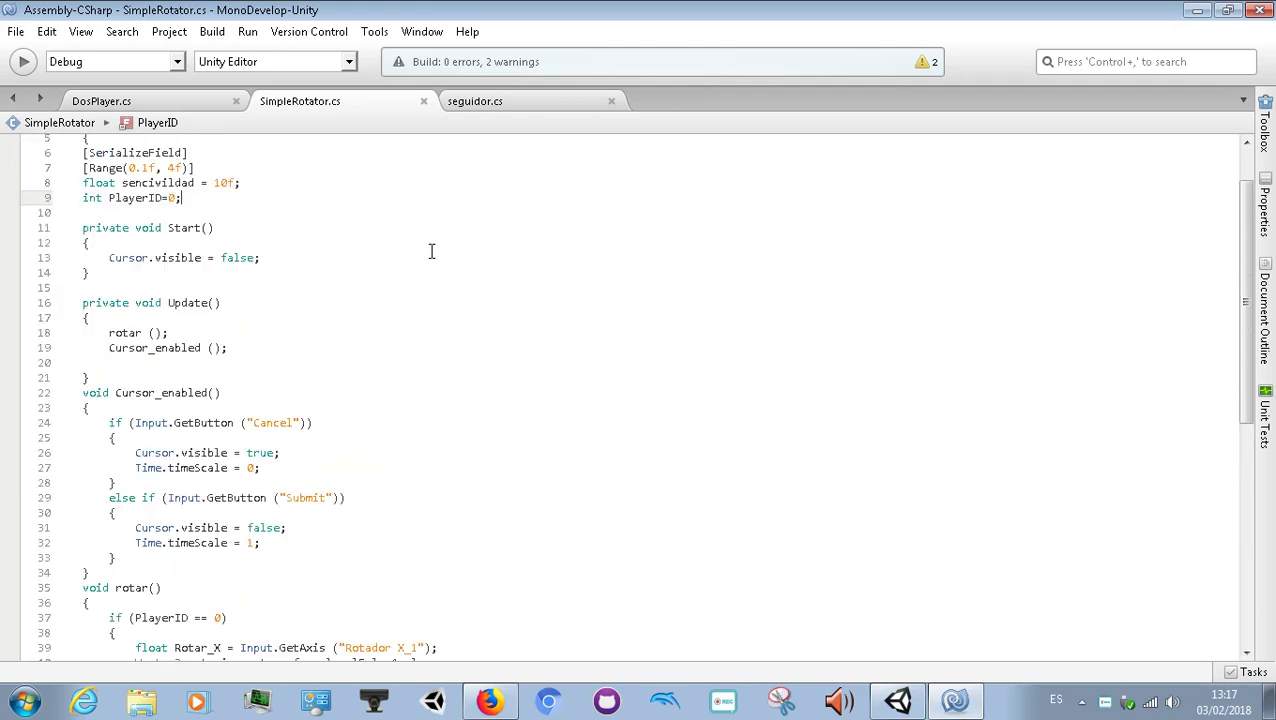
pyautogui.click(190, 103)
pyautogui.scroll(-3, 249, 277)
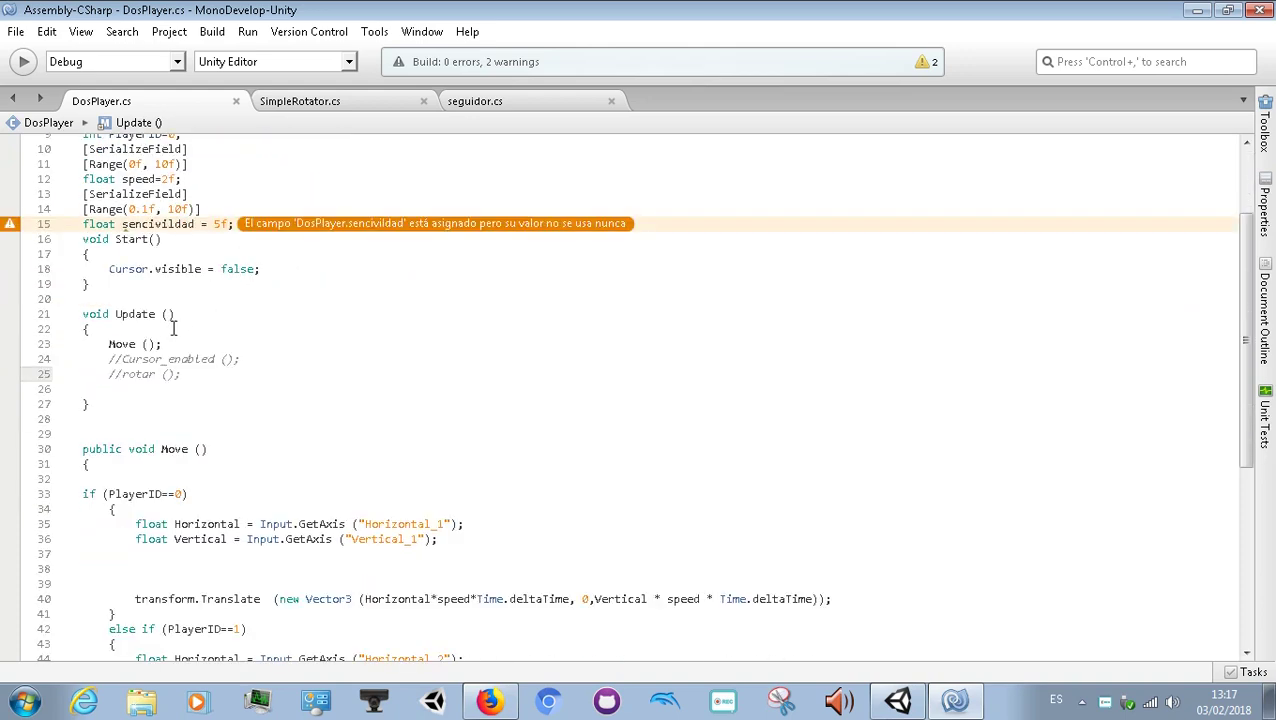
pyautogui.moveTo(122, 359); pyautogui.dragTo(101, 359)
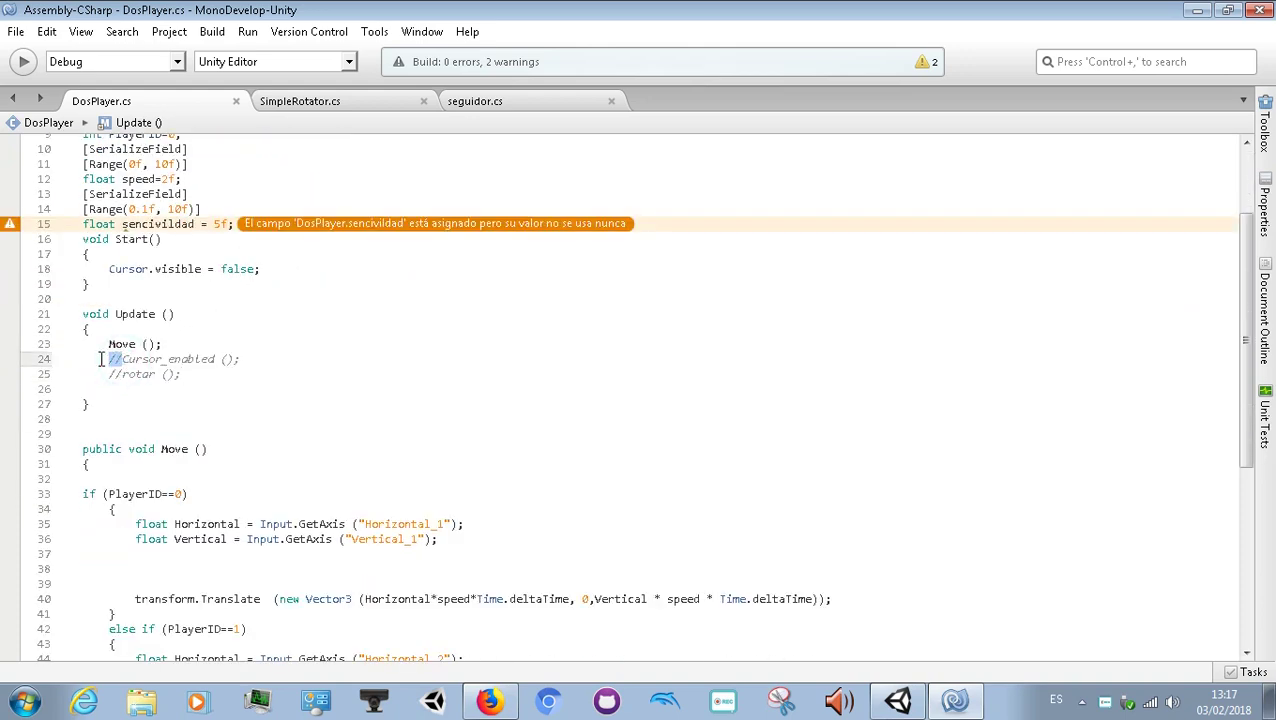
pyautogui.press('BackSpace')
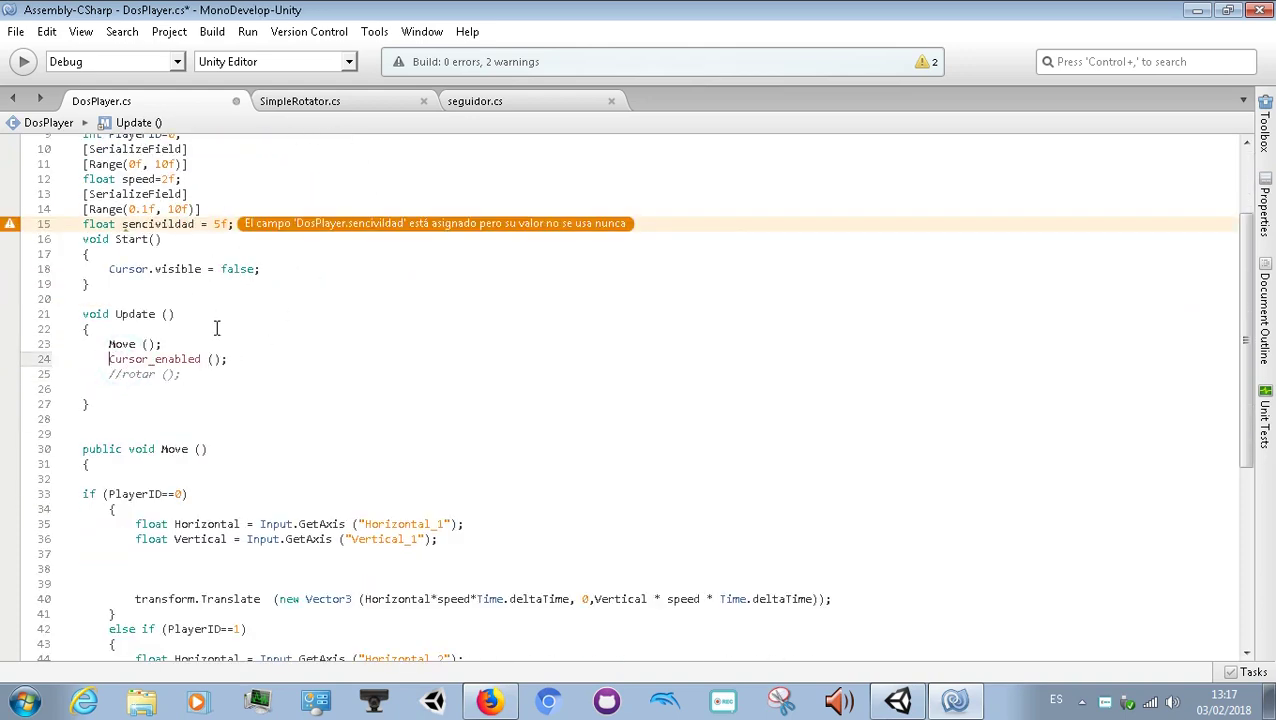
# Step: Type a Cursor_enabled() method with braces on the empty line below Update
pyautogui.click(245, 356)
pyautogui.scroll(-1, 247, 369)
pyautogui.click(82, 358)
pyautogui.write('C')
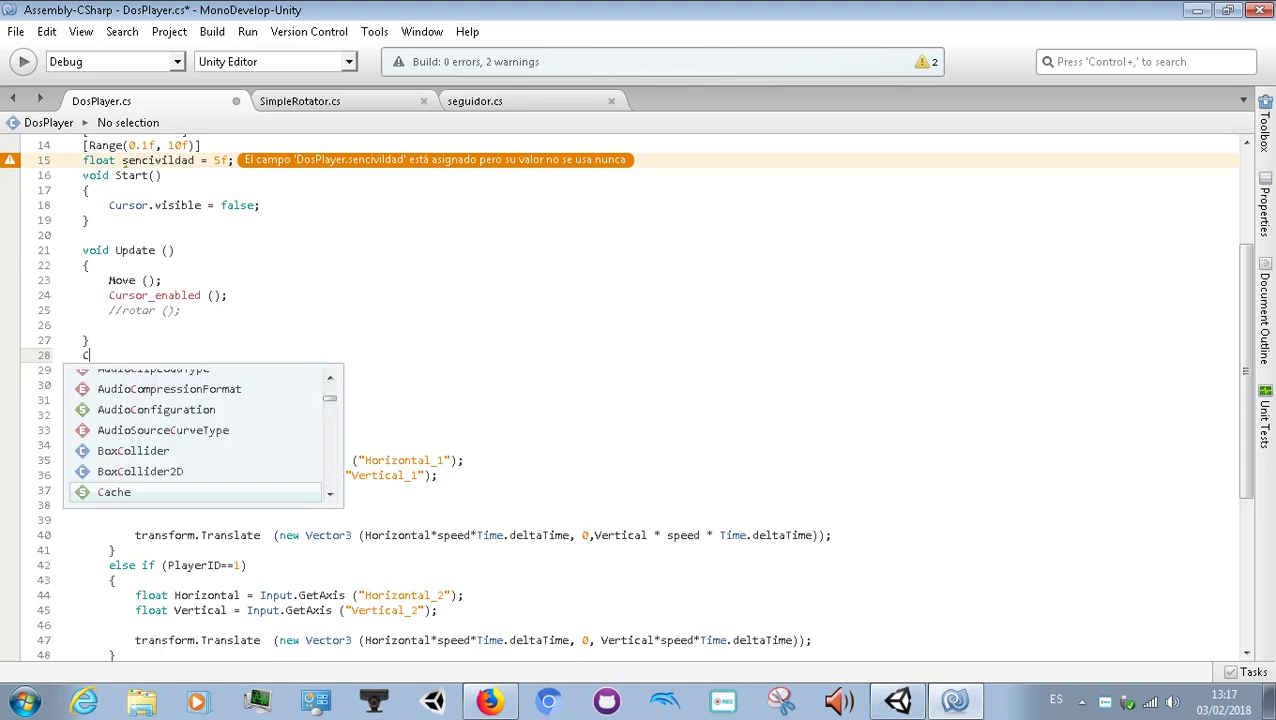
pyautogui.write('u')
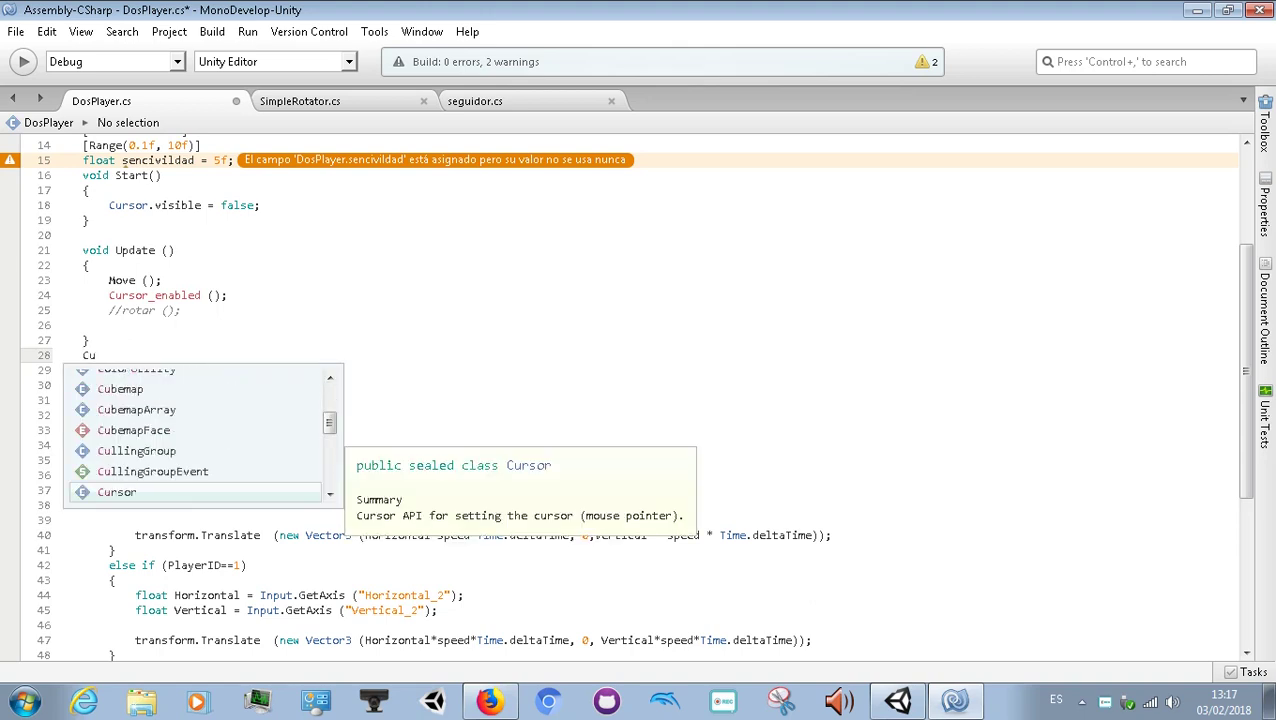
pyautogui.write('s')
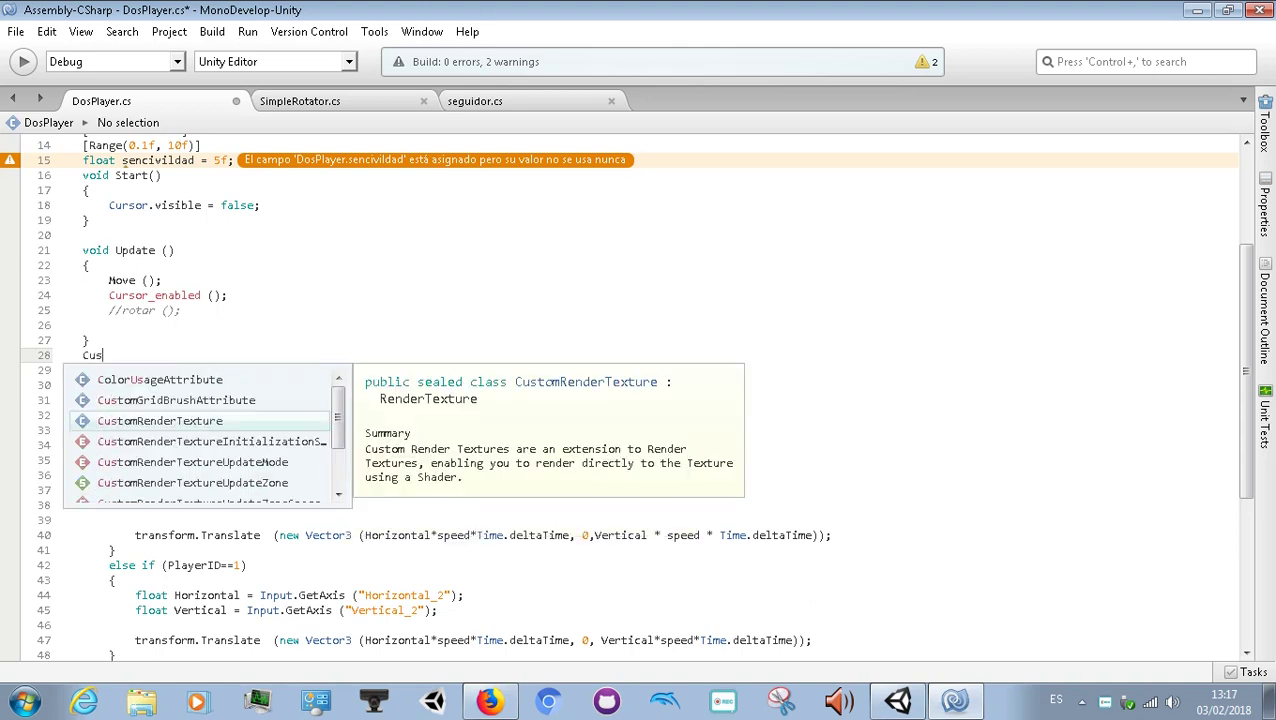
pyautogui.press('BackSpace')
pyautogui.write('rso')
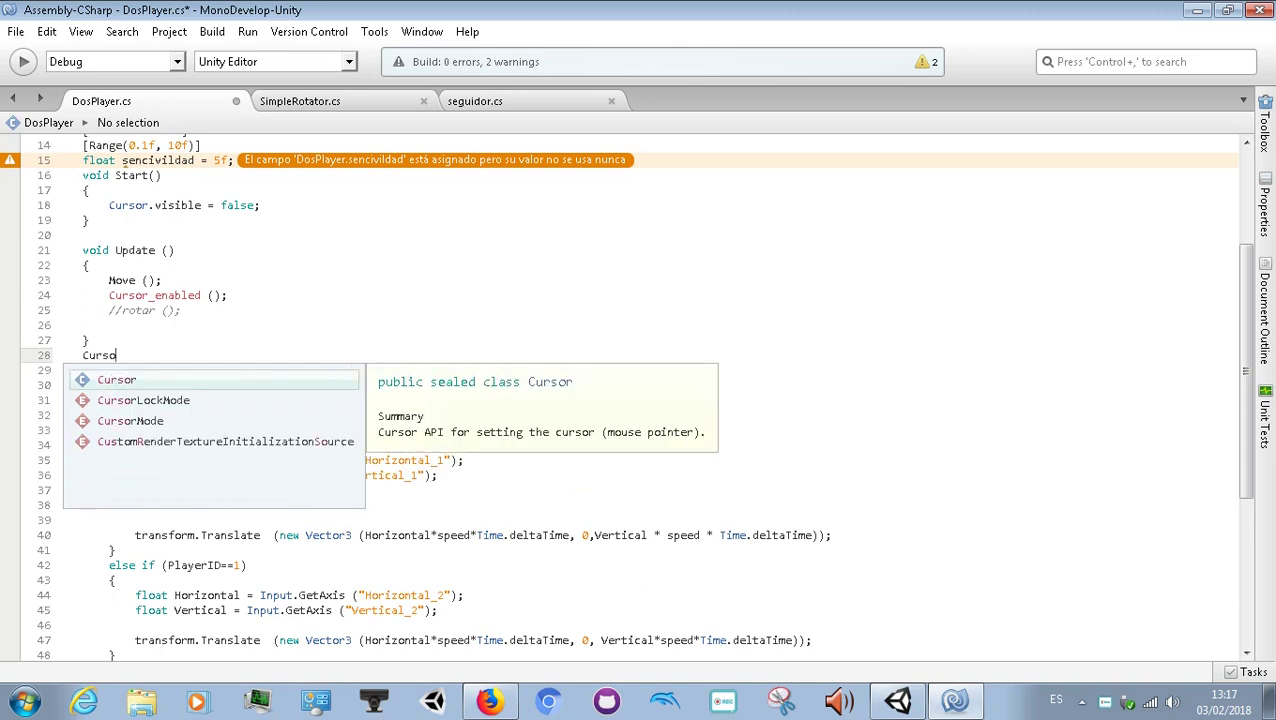
pyautogui.write('r_enabled')
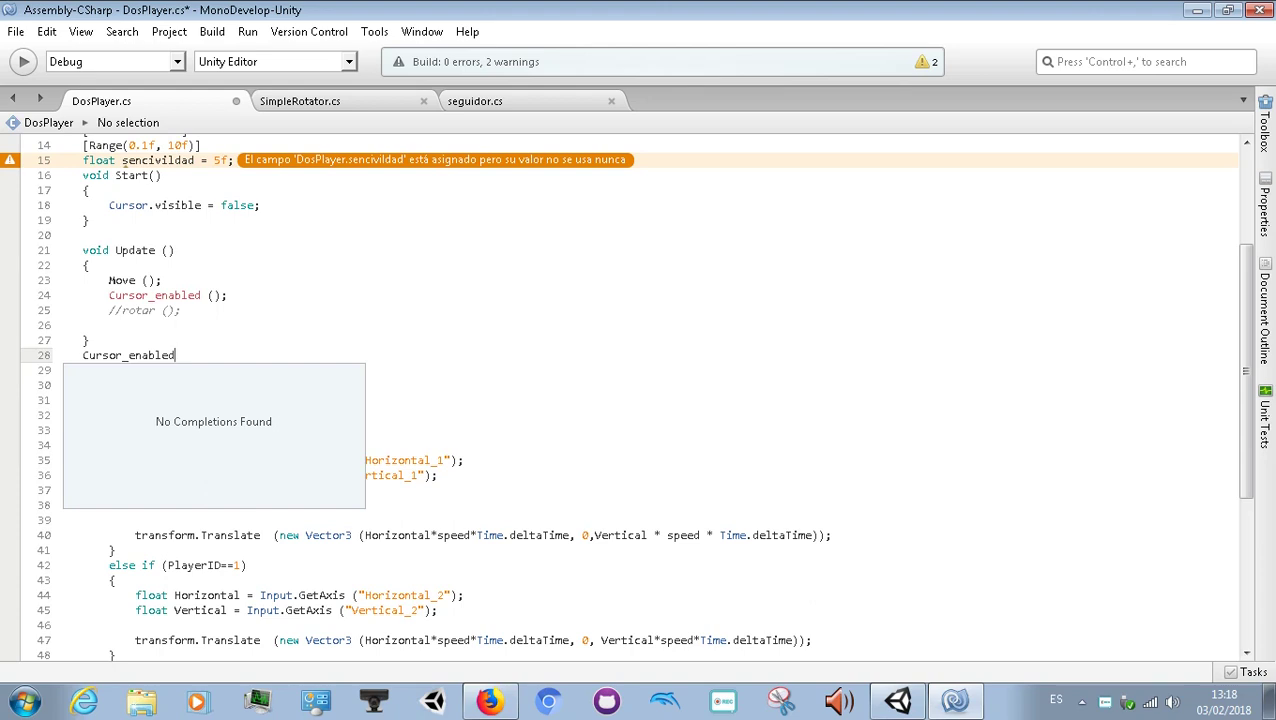
pyautogui.write('(')
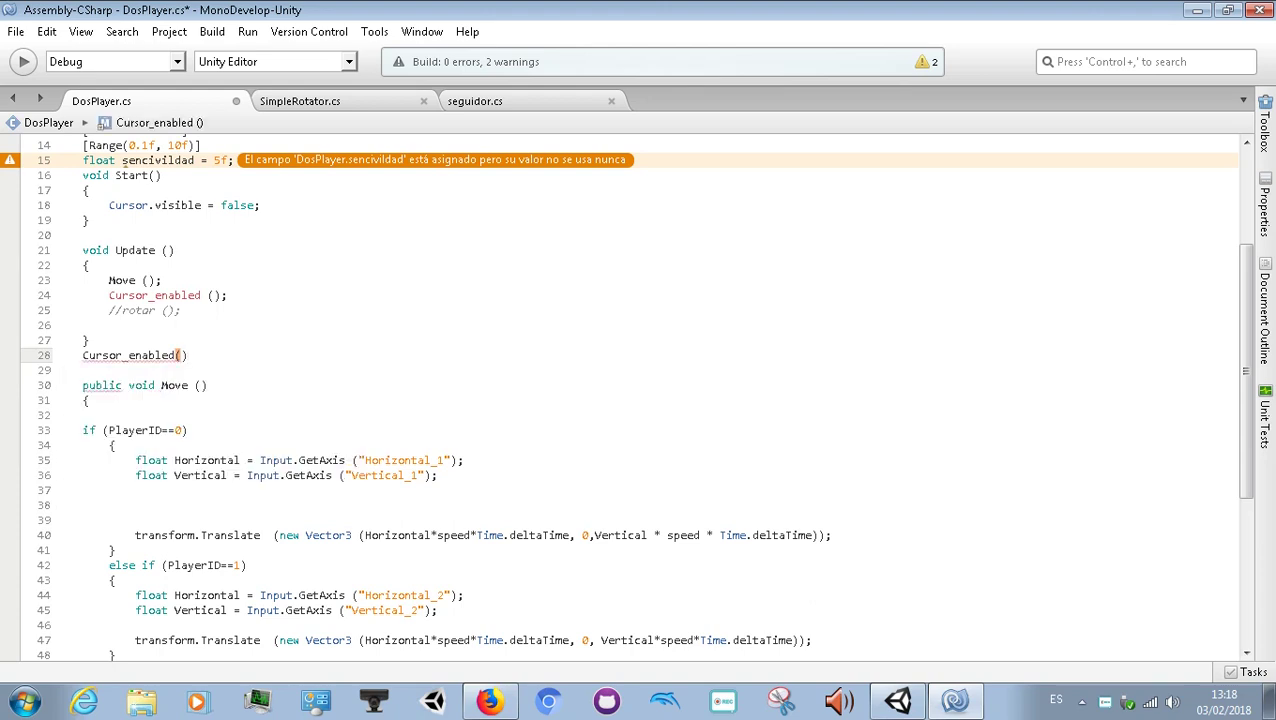
pyautogui.press('Return')
pyautogui.write('}')
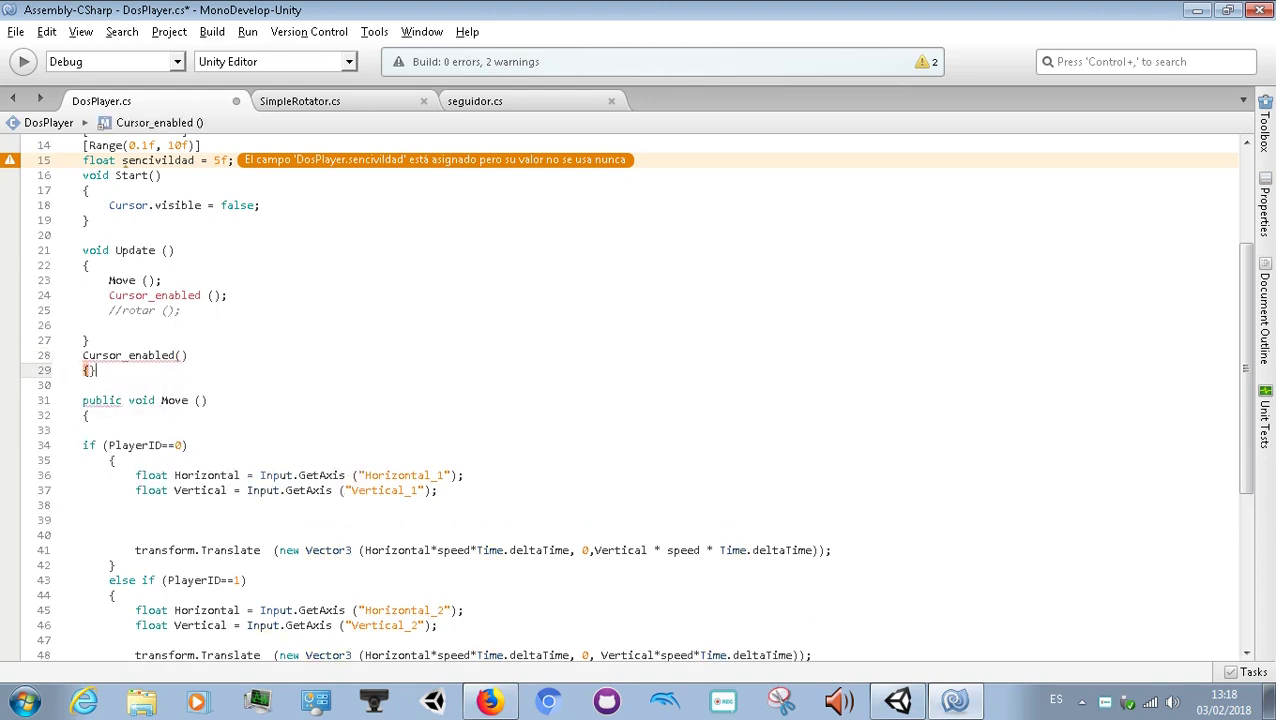
# Step: Split the braces, add the void return type, save DosPlayer.cs, and show SimpleRotator.cs
pyautogui.press('Down')
pyautogui.press('Up')
pyautogui.press('Return')
pyautogui.press('Up')
pyautogui.press('Up')
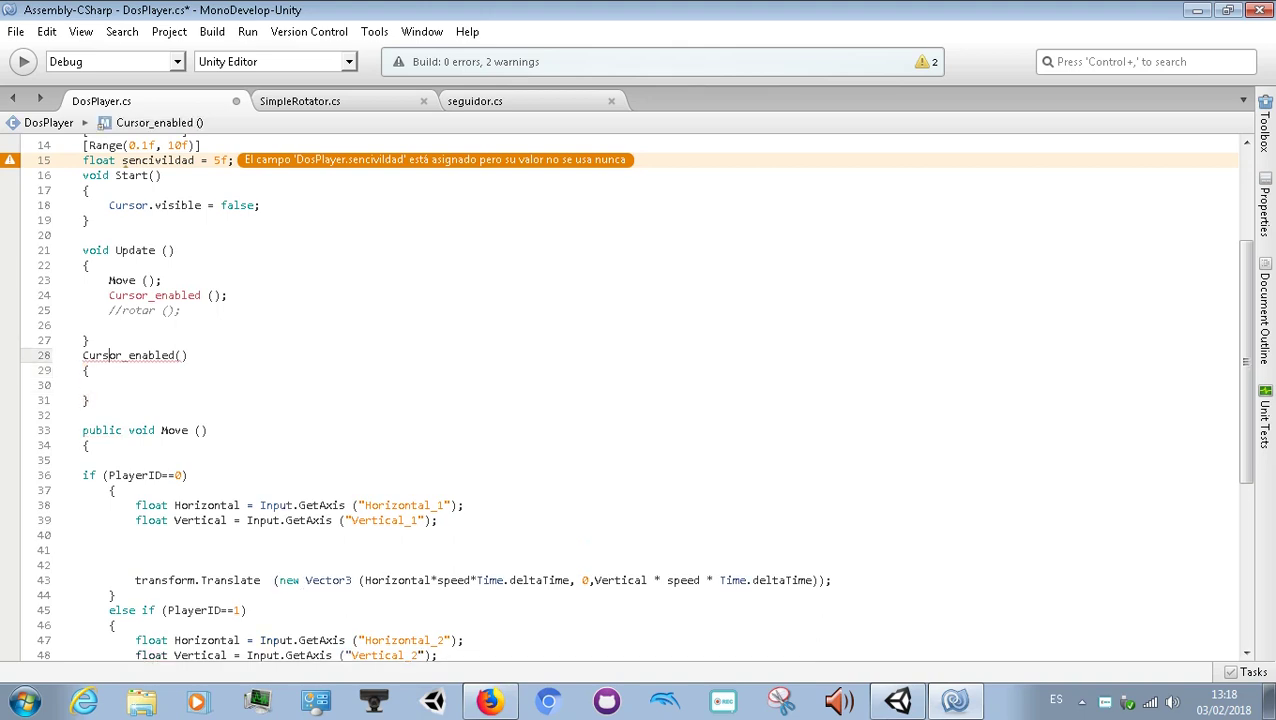
pyautogui.write('void')
pyautogui.hotkey('ctrl', 's')
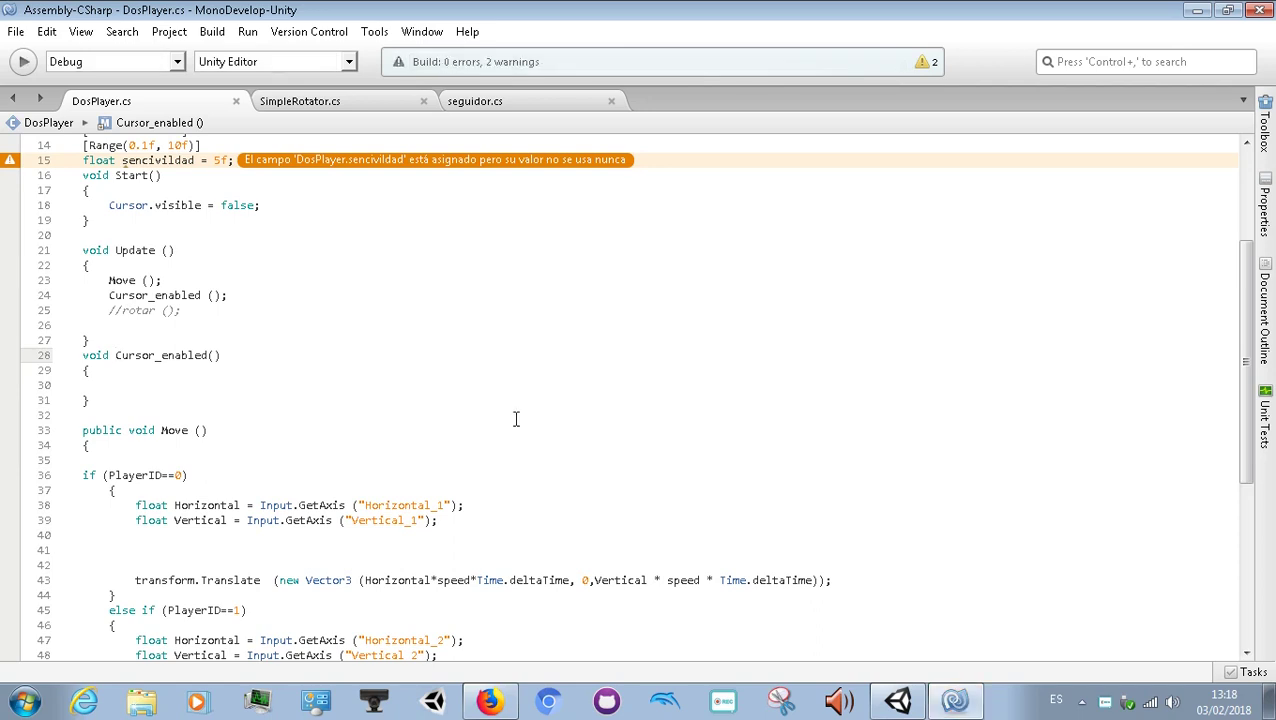
pyautogui.click(318, 108)
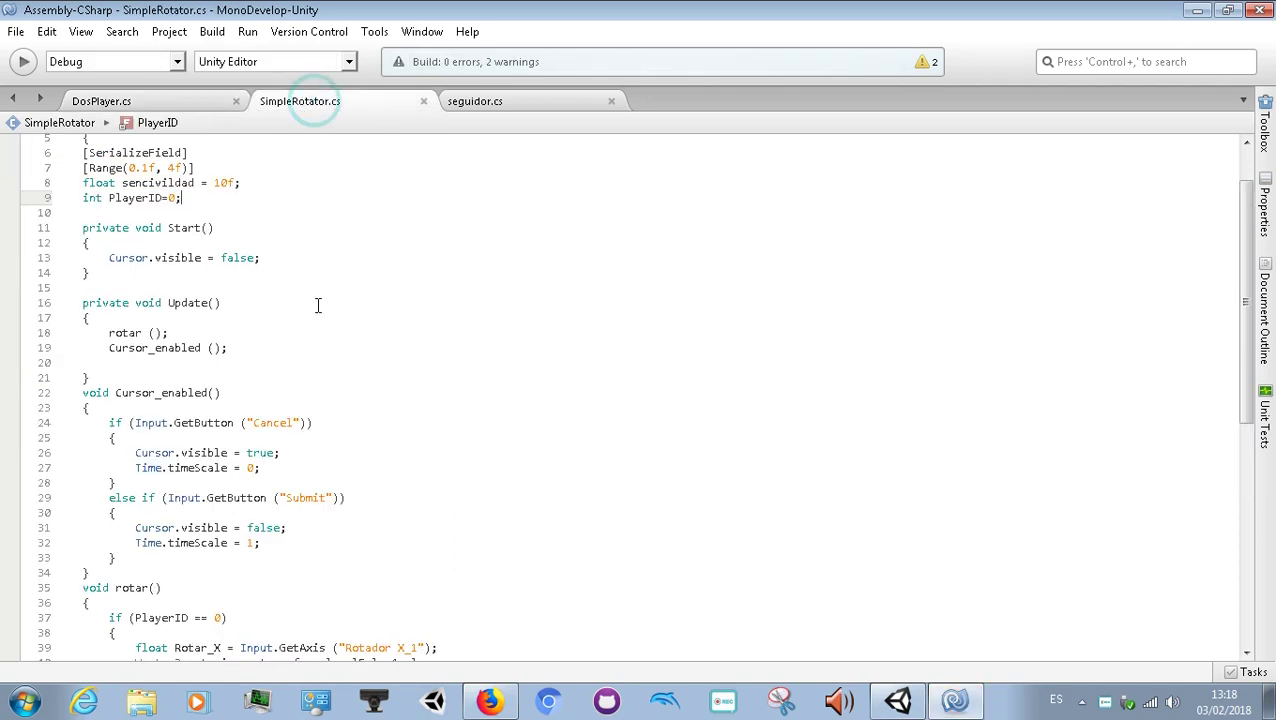
# Step: Review SimpleRotator.cs's Cancel branch setting Cursor.visible true and Time.timeScale = 0
pyautogui.scroll(-2, 318, 305)
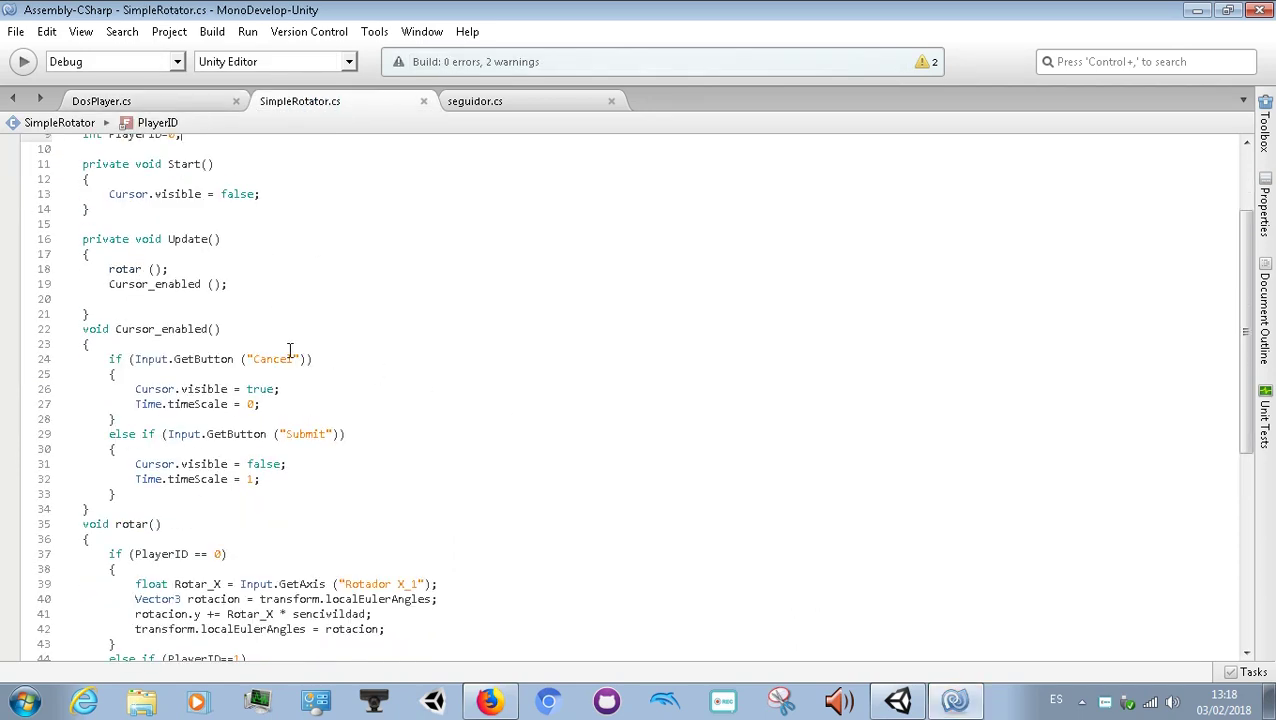
pyautogui.moveTo(111, 359); pyautogui.dragTo(313, 359)
pyautogui.click(130, 359)
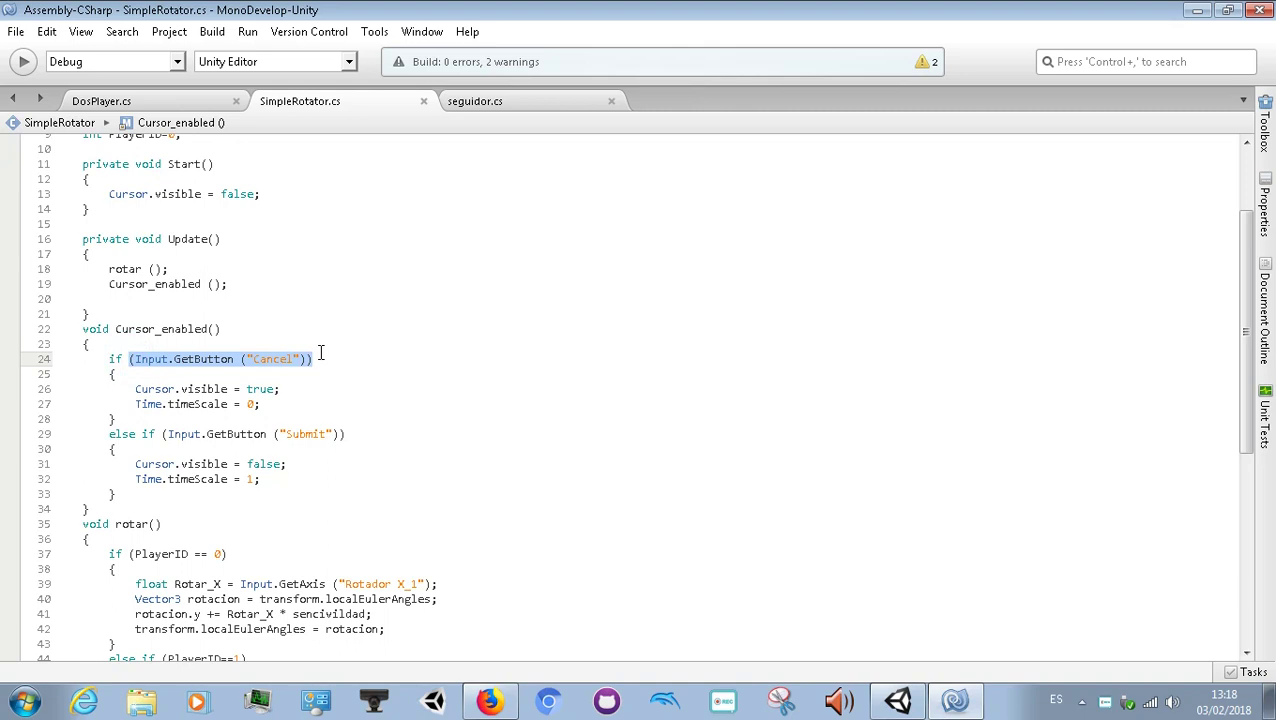
pyautogui.click(321, 353)
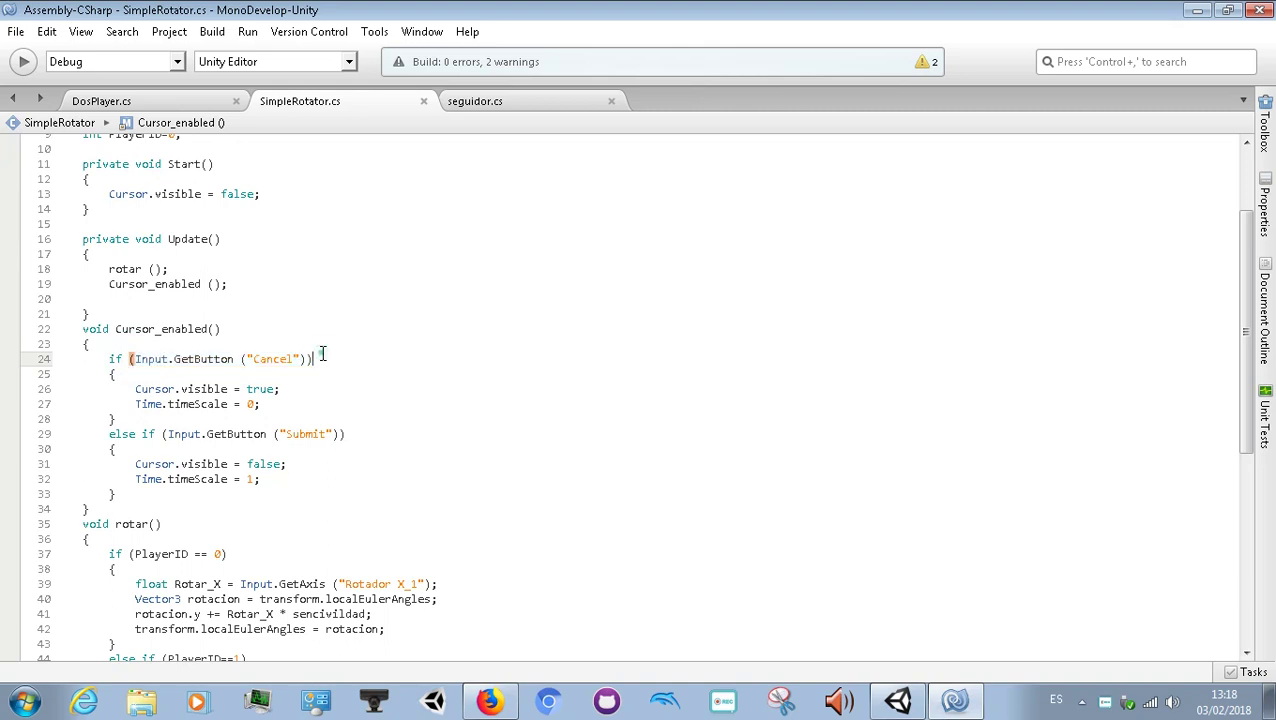
pyautogui.click(135, 389)
pyautogui.click(181, 389)
pyautogui.doubleClick(205, 389)
pyautogui.moveTo(281, 390); pyautogui.dragTo(249, 390)
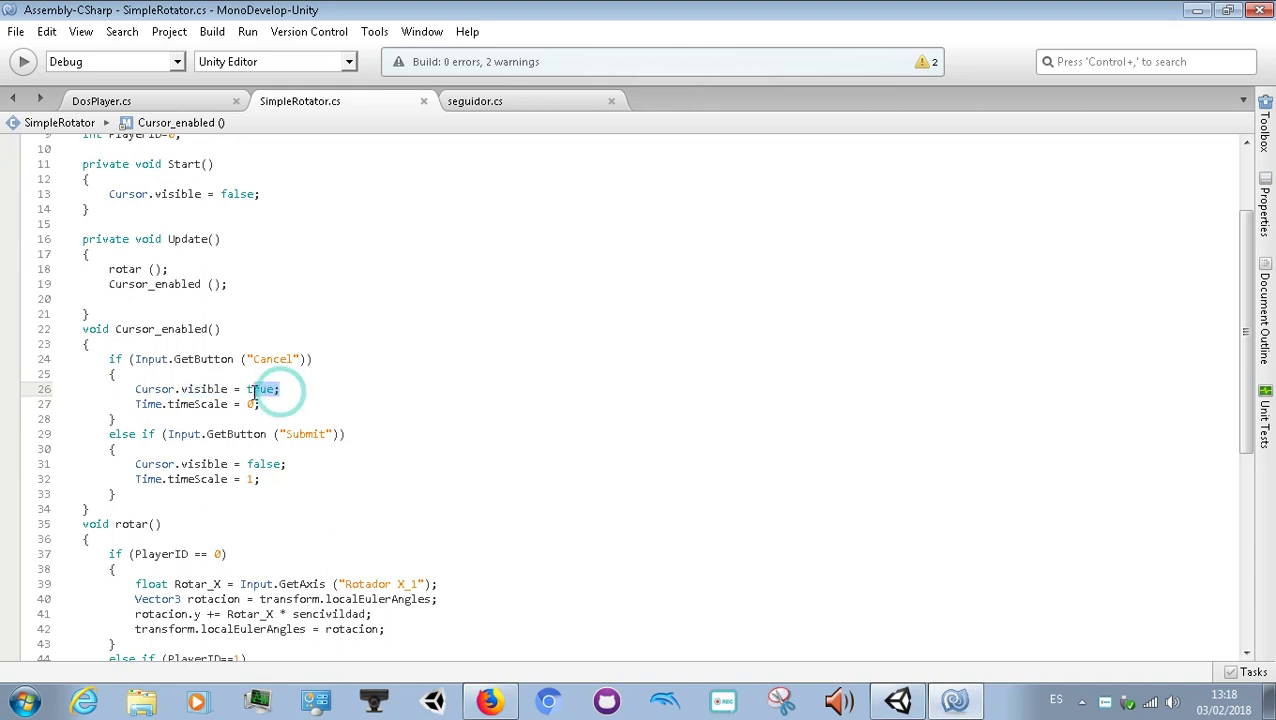
pyautogui.click(259, 402)
pyautogui.moveTo(137, 416)
pyautogui.mouseDown()
pyautogui.moveTo(137, 404)
pyautogui.moveTo(227, 404)
pyautogui.mouseUp()
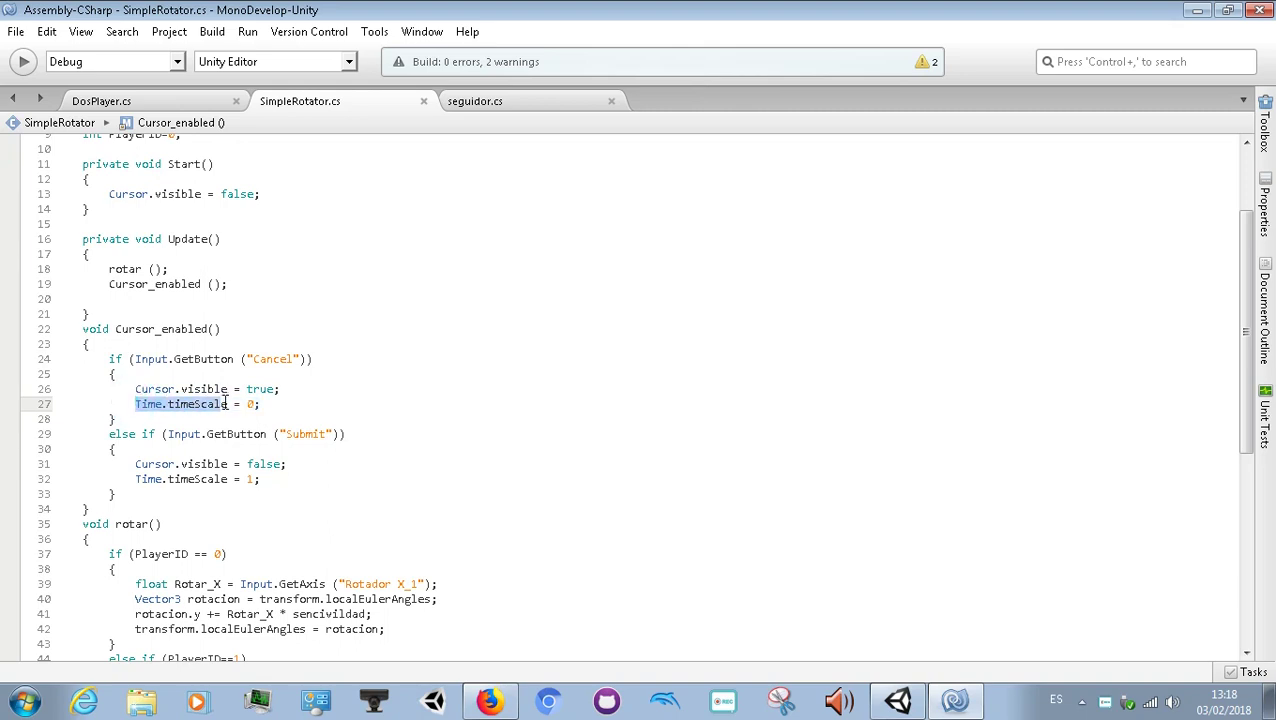
pyautogui.moveTo(249, 389)
pyautogui.mouseDown()
pyautogui.moveTo(187, 412)
pyautogui.moveTo(252, 406)
pyautogui.mouseUp()
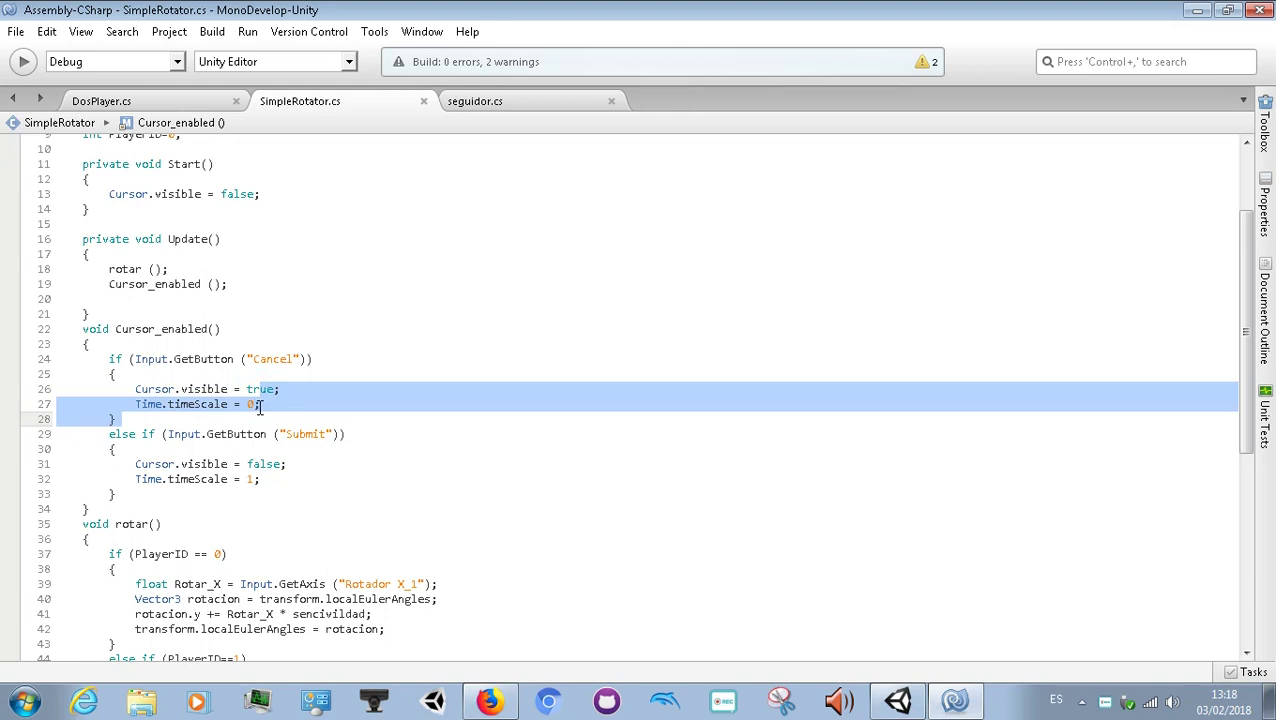
pyautogui.click(252, 405)
# Step: Review the else if Submit branch setting Cursor.visible and Time.timeScale = 1
pyautogui.moveTo(108, 434); pyautogui.dragTo(364, 434)
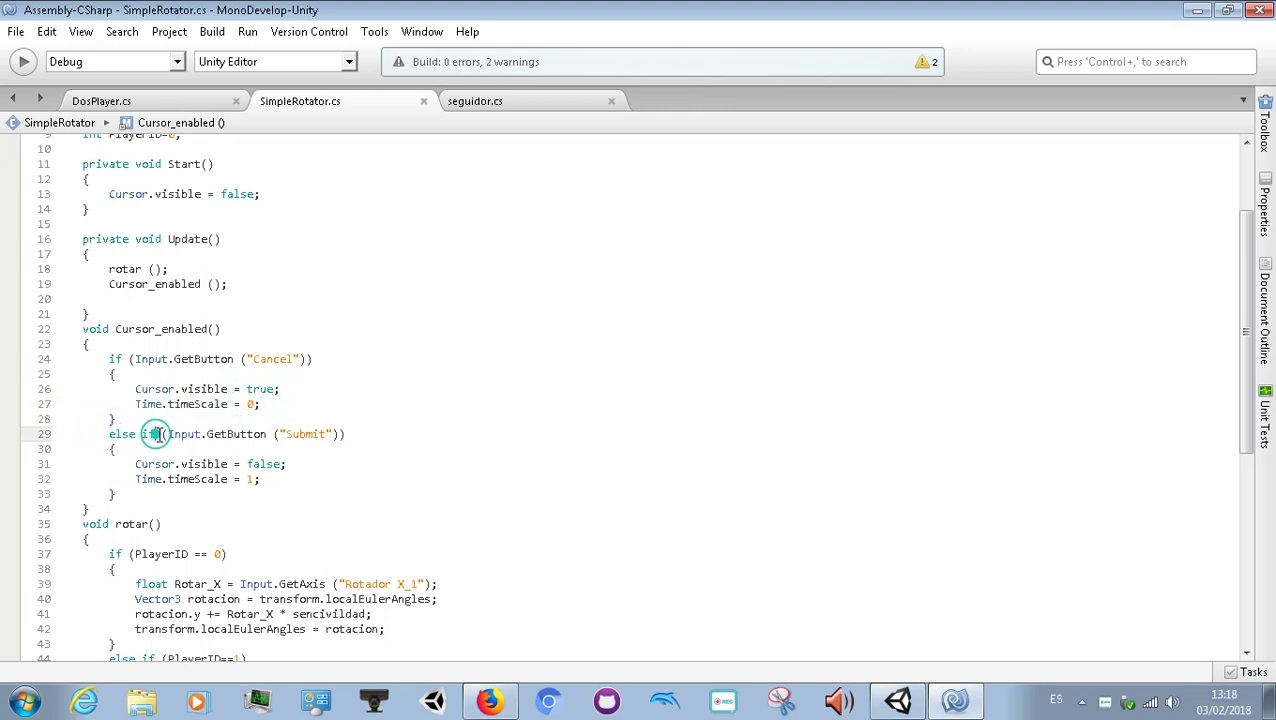
pyautogui.moveTo(364, 434); pyautogui.dragTo(345, 436)
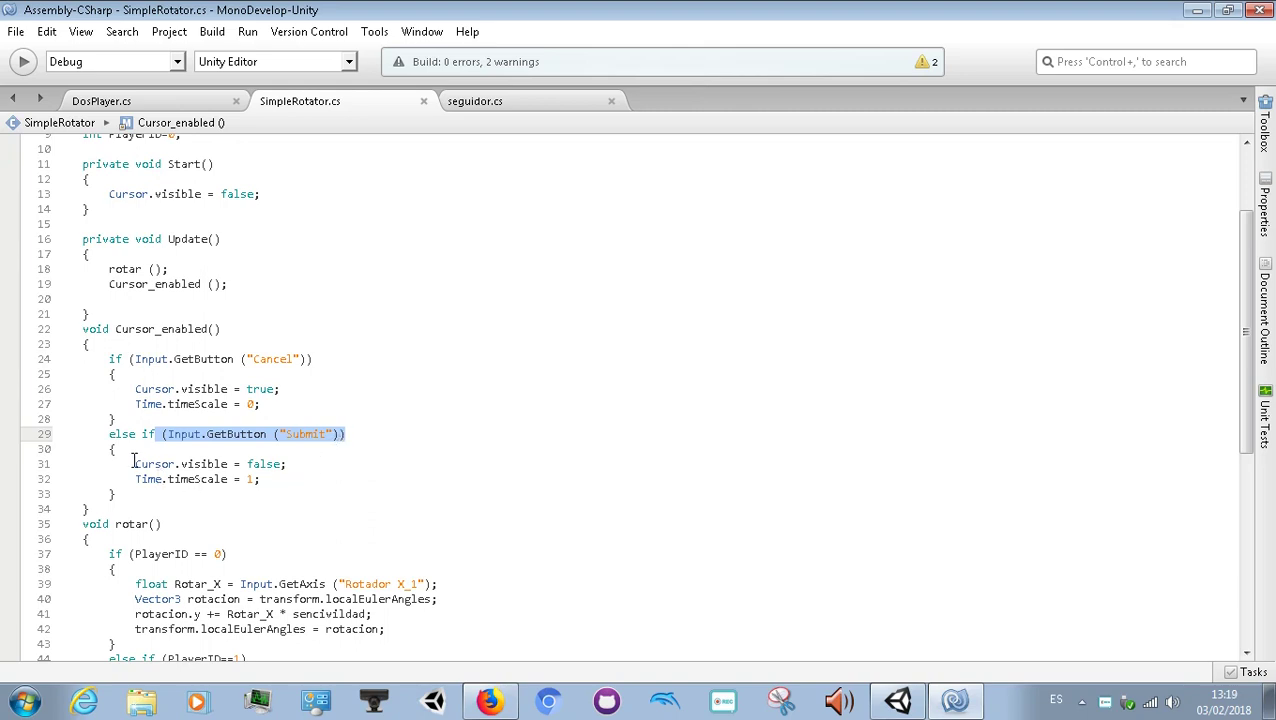
pyautogui.moveTo(134, 463); pyautogui.dragTo(231, 464)
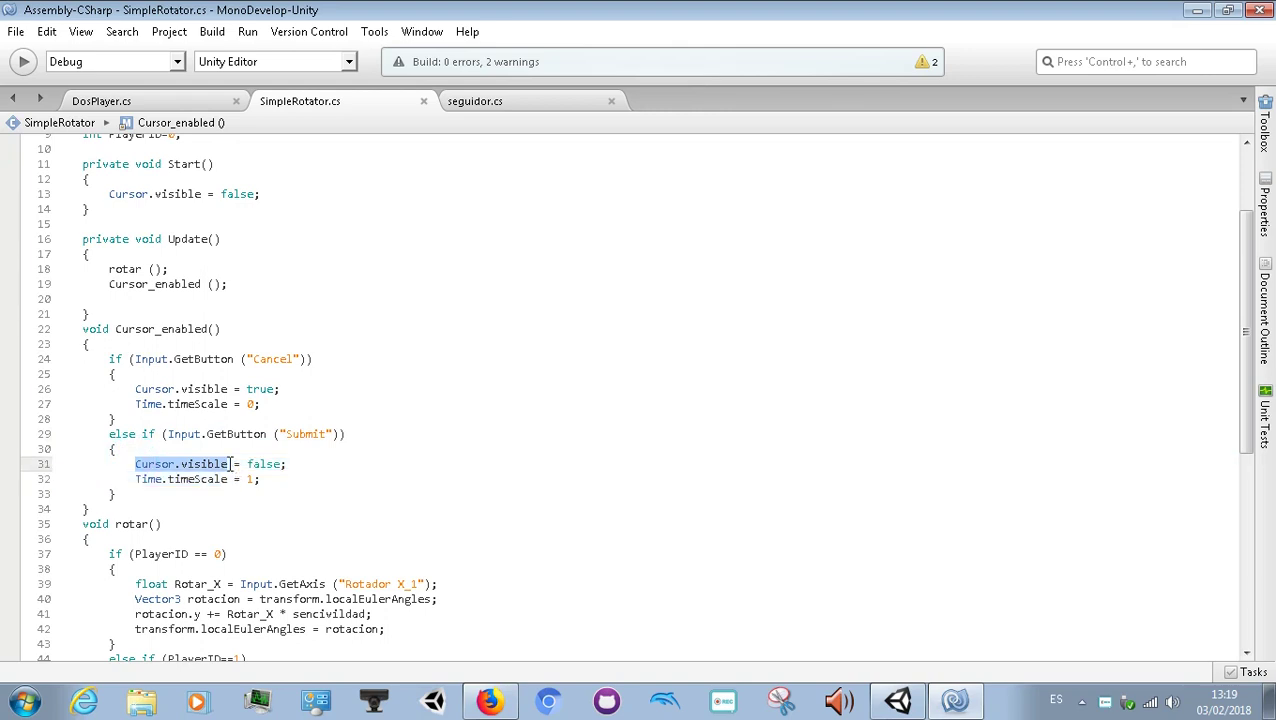
pyautogui.moveTo(270, 481)
pyautogui.mouseDown()
pyautogui.moveTo(129, 481)
pyautogui.moveTo(276, 481)
pyautogui.mouseUp()
# Step: In DosPlayer.cs, examine the Start method's Cursor.visible = false line
pyautogui.click(190, 103)
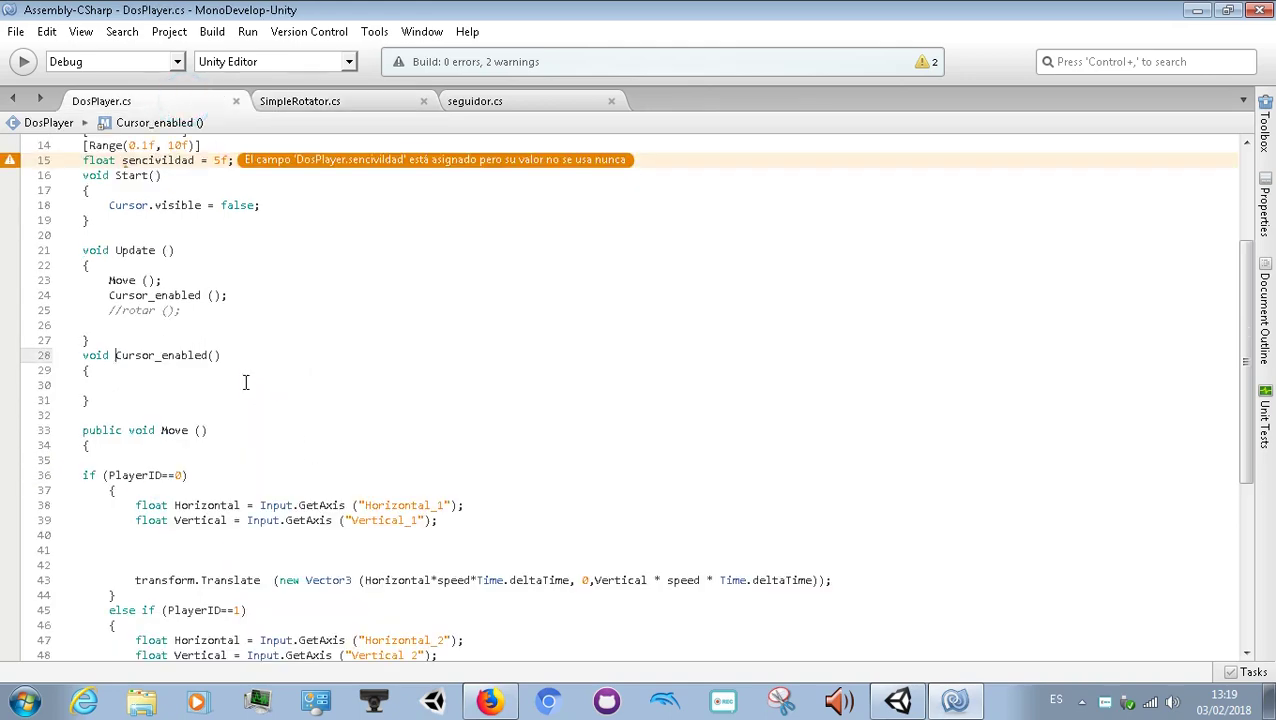
pyautogui.scroll(4, 245, 382)
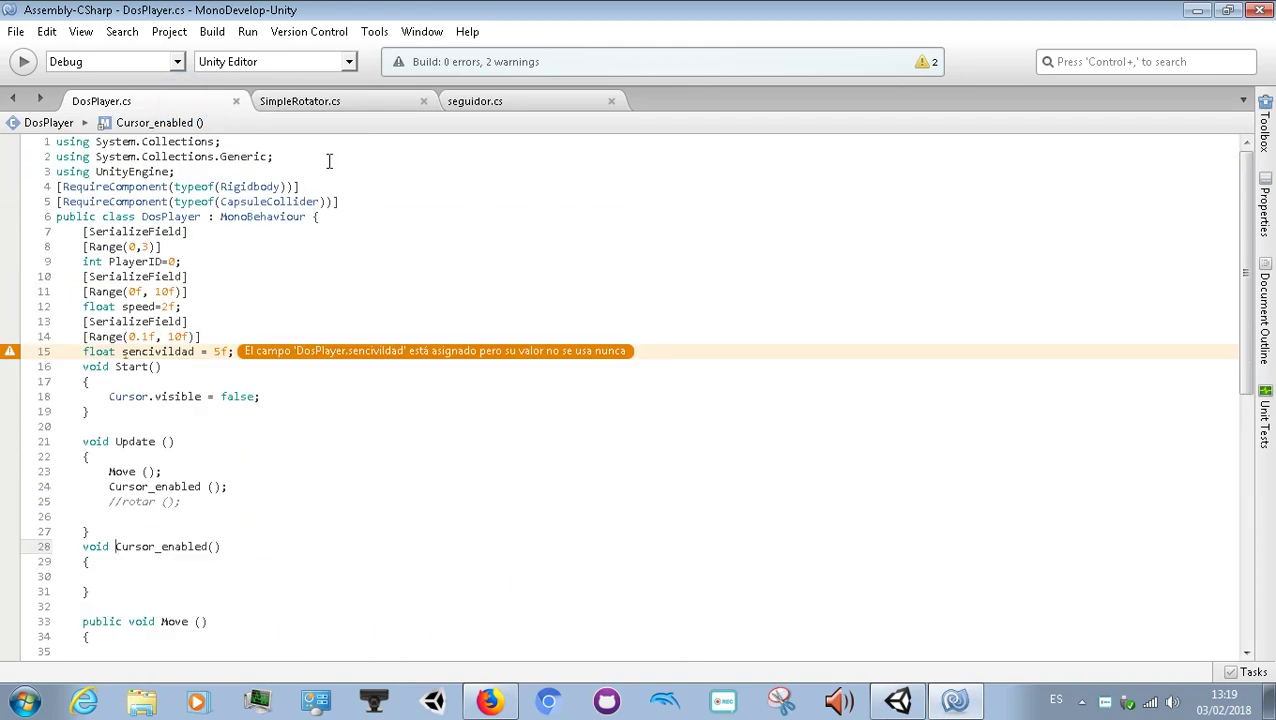
pyautogui.click(103, 413)
pyautogui.moveTo(103, 413)
pyautogui.mouseDown()
pyautogui.moveTo(88, 366)
pyautogui.moveTo(146, 398)
pyautogui.moveTo(279, 396)
pyautogui.moveTo(157, 396)
pyautogui.mouseUp()
pyautogui.click(171, 397)
pyautogui.click(253, 397)
pyautogui.click(130, 396)
pyautogui.moveTo(240, 392)
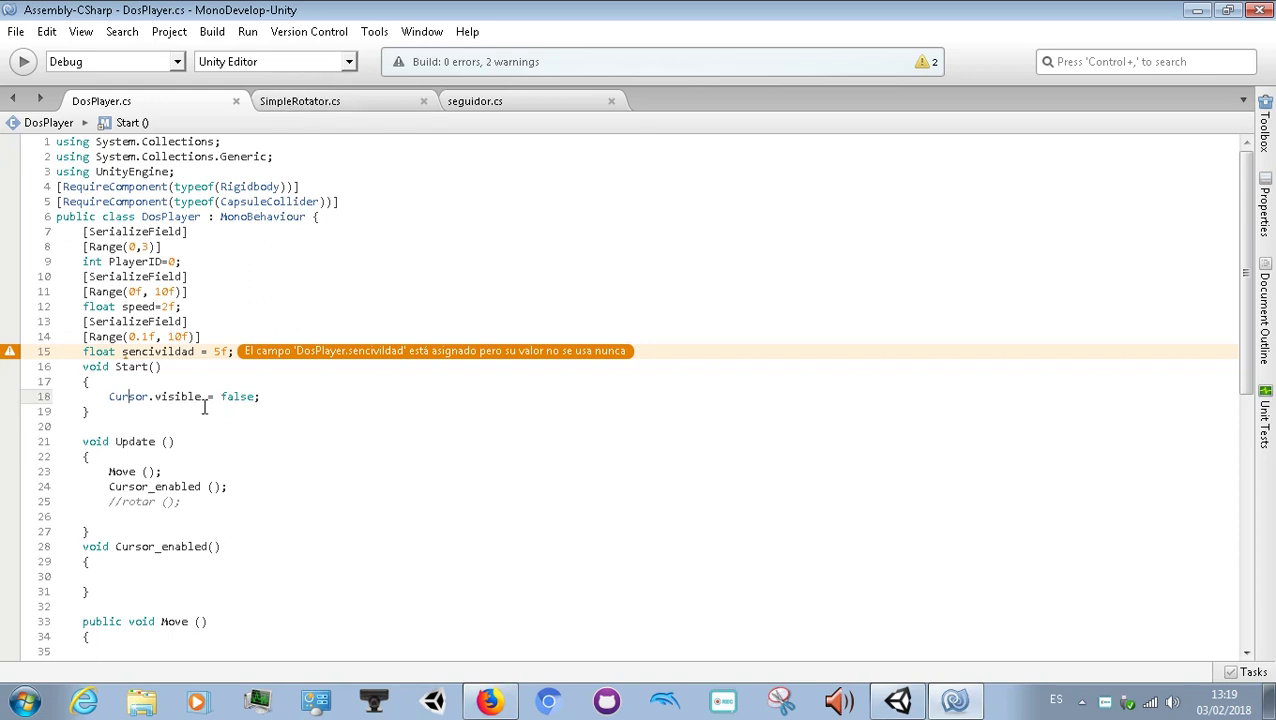
# Step: Place the caret in DosPlayer.cs's empty Cursor_enabled() body after rechecking SimpleRotator.cs
pyautogui.scroll(-3, 167, 426)
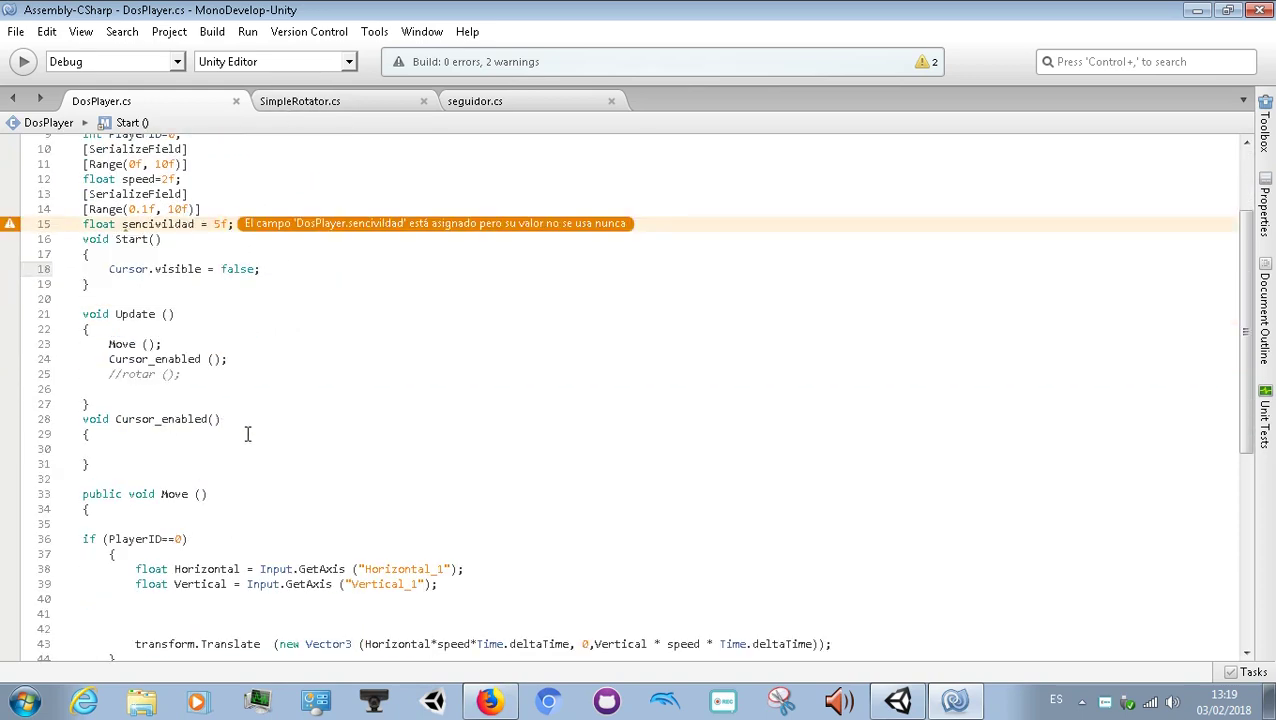
pyautogui.click(246, 433)
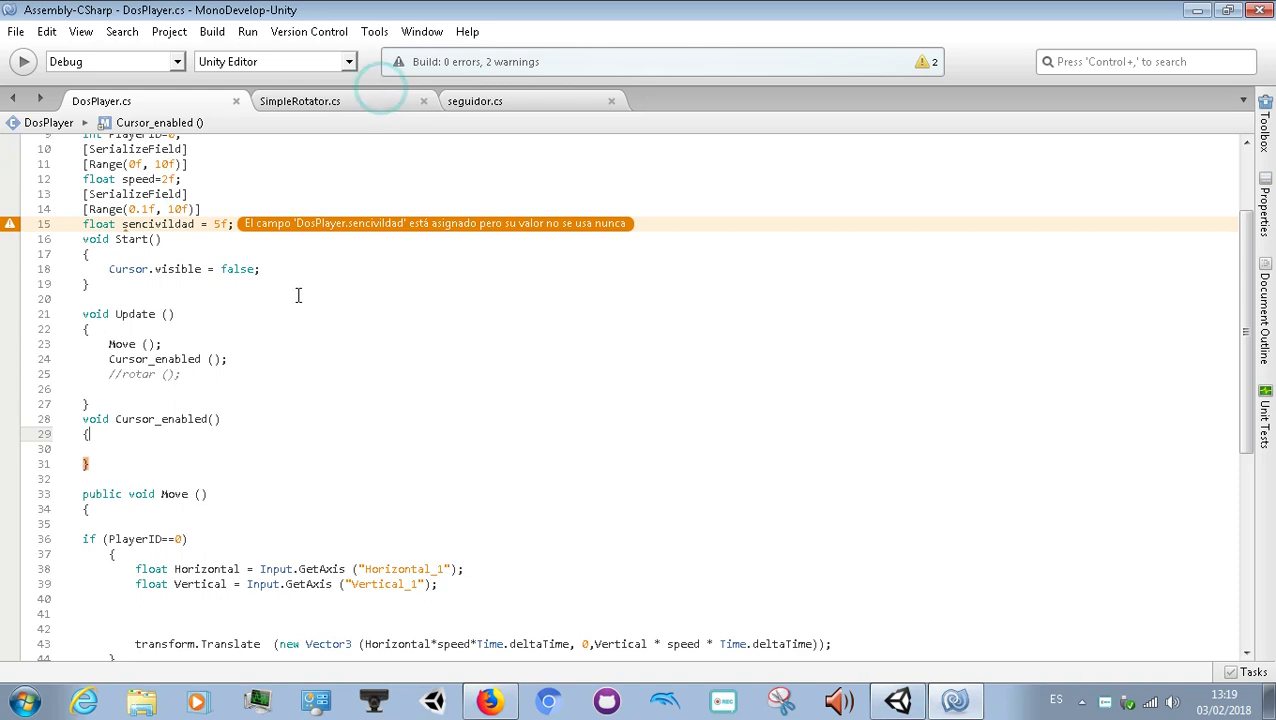
pyautogui.click(322, 103)
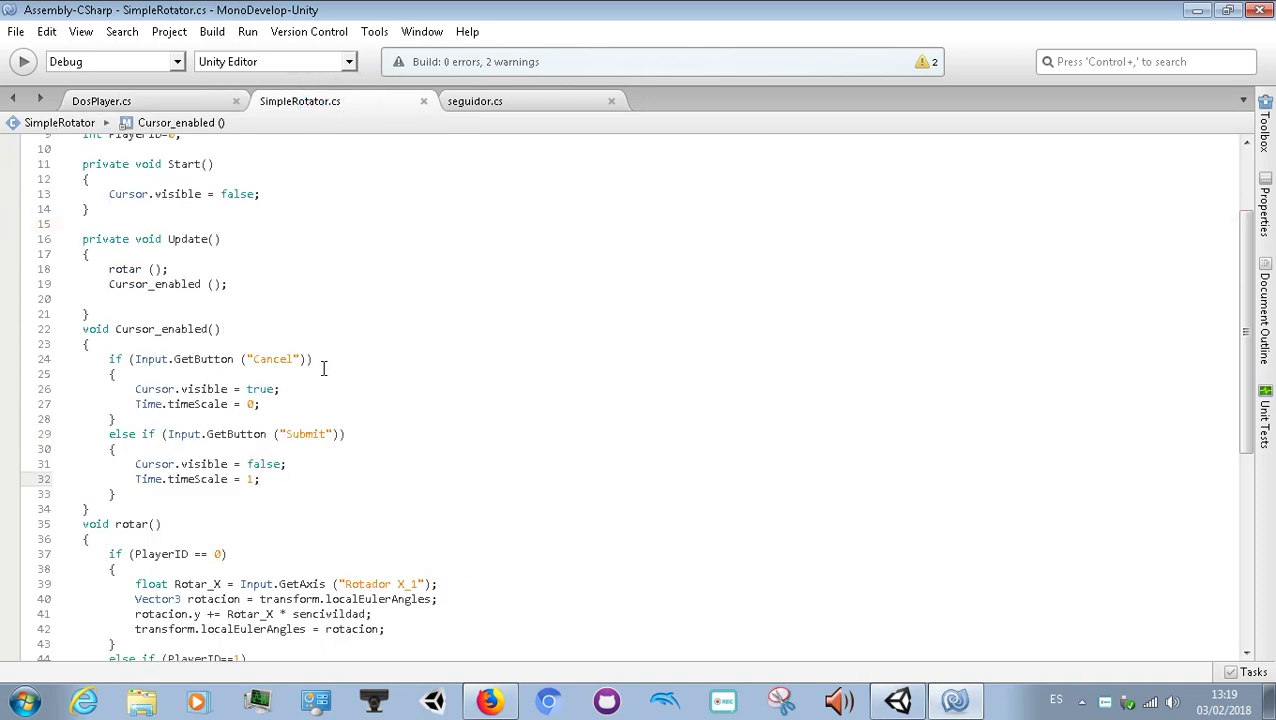
pyautogui.click(190, 108)
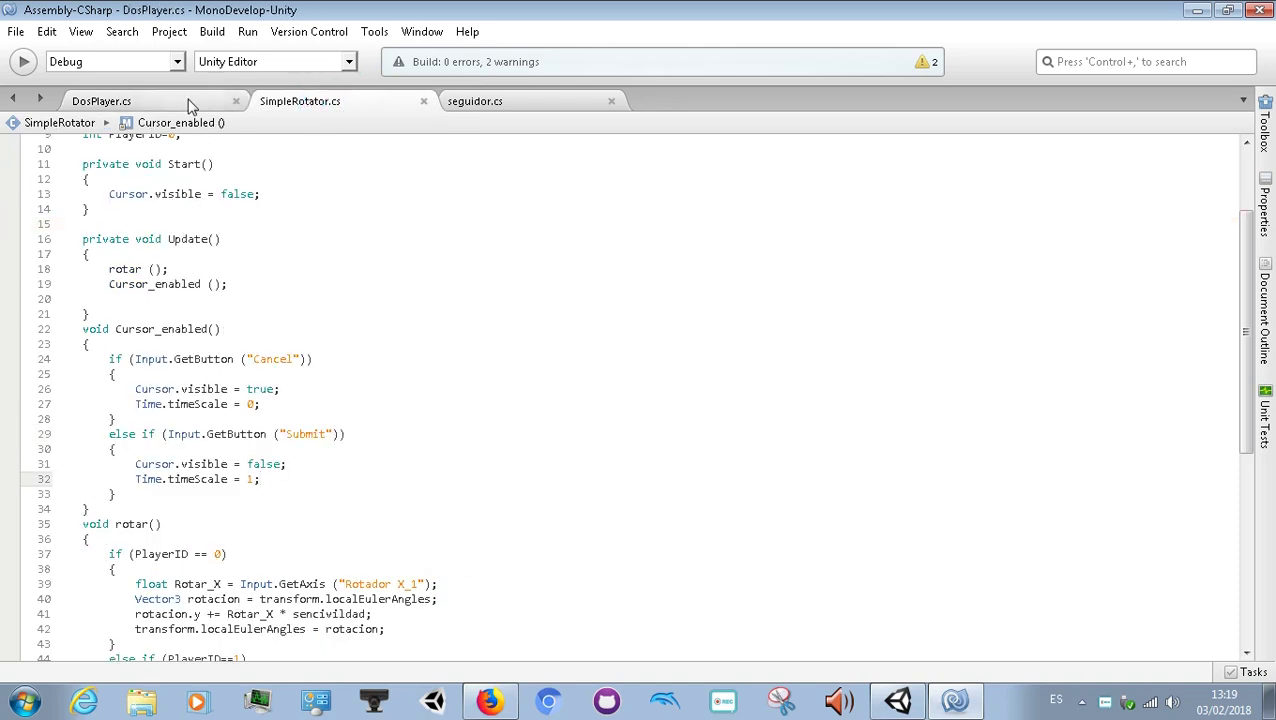
pyautogui.click(117, 435)
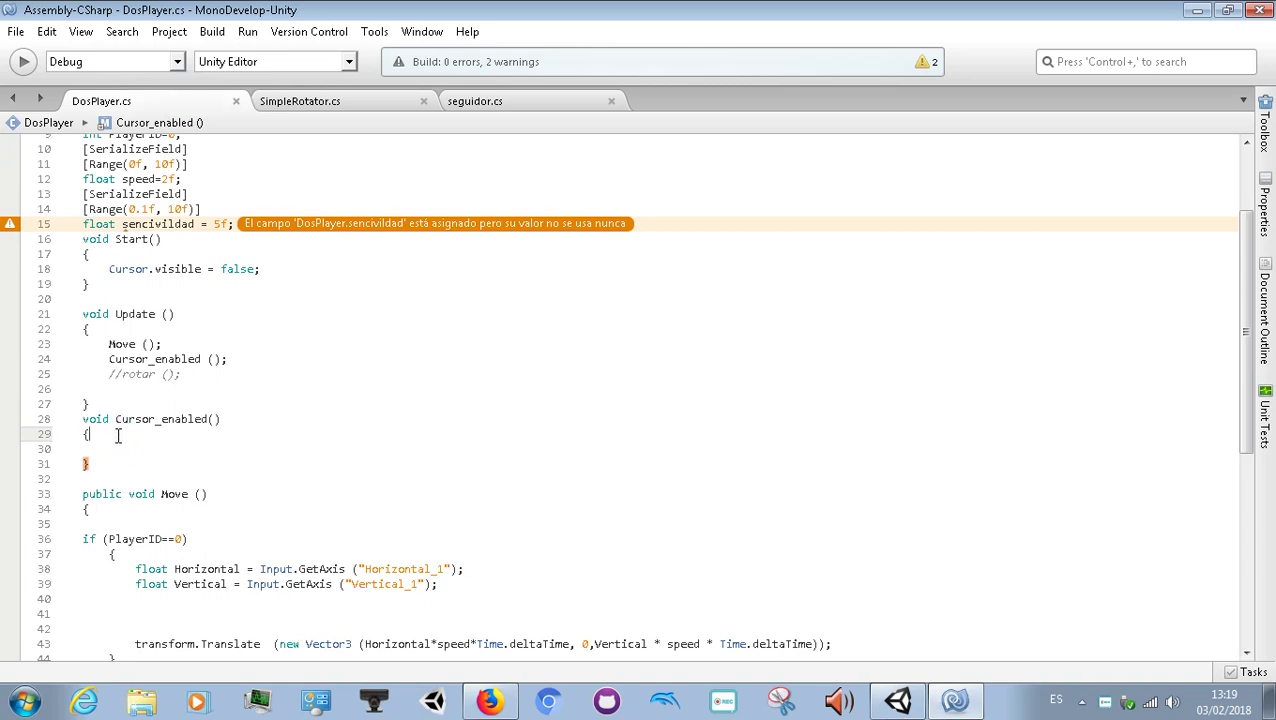
# Step: Start an if (Input.GetButton("")) condition in Cursor_enabled, picking GetButton from autocomplete
pyautogui.write(' u')
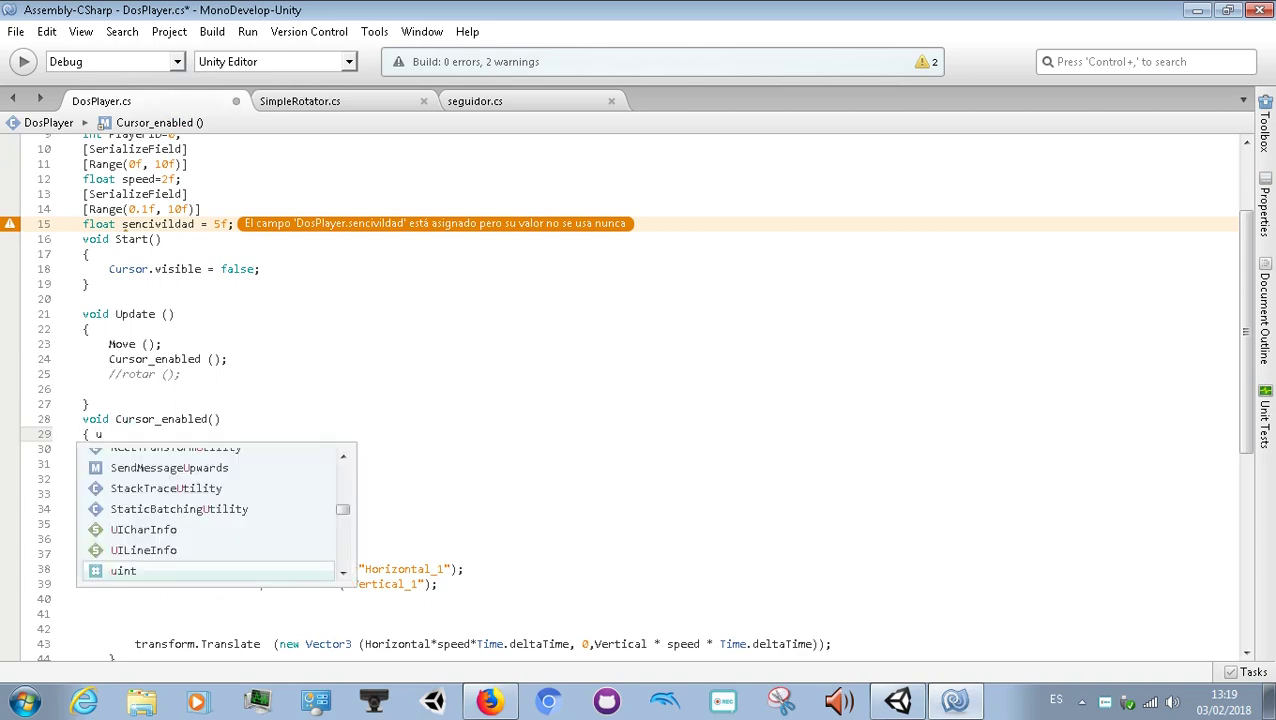
pyautogui.press('BackSpace')
pyautogui.write('if ')
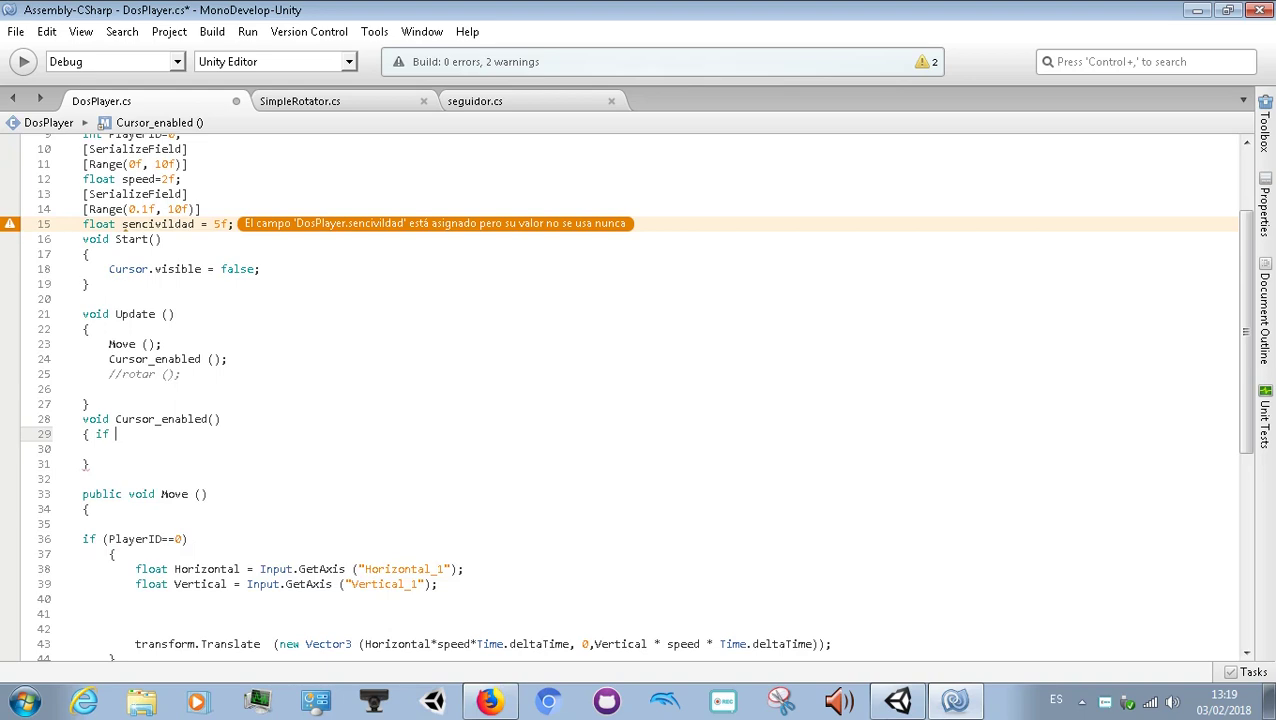
pyautogui.write('(')
pyautogui.write('in')
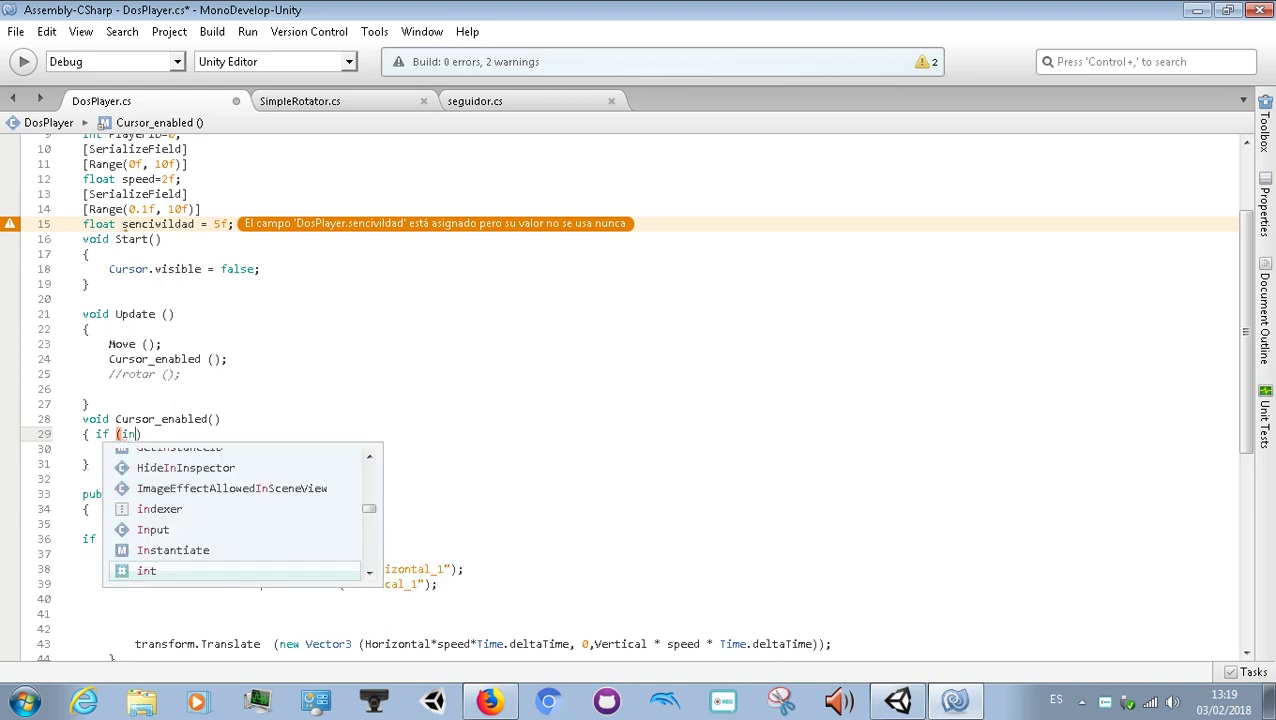
pyautogui.press('Up')
pyautogui.press('Up')
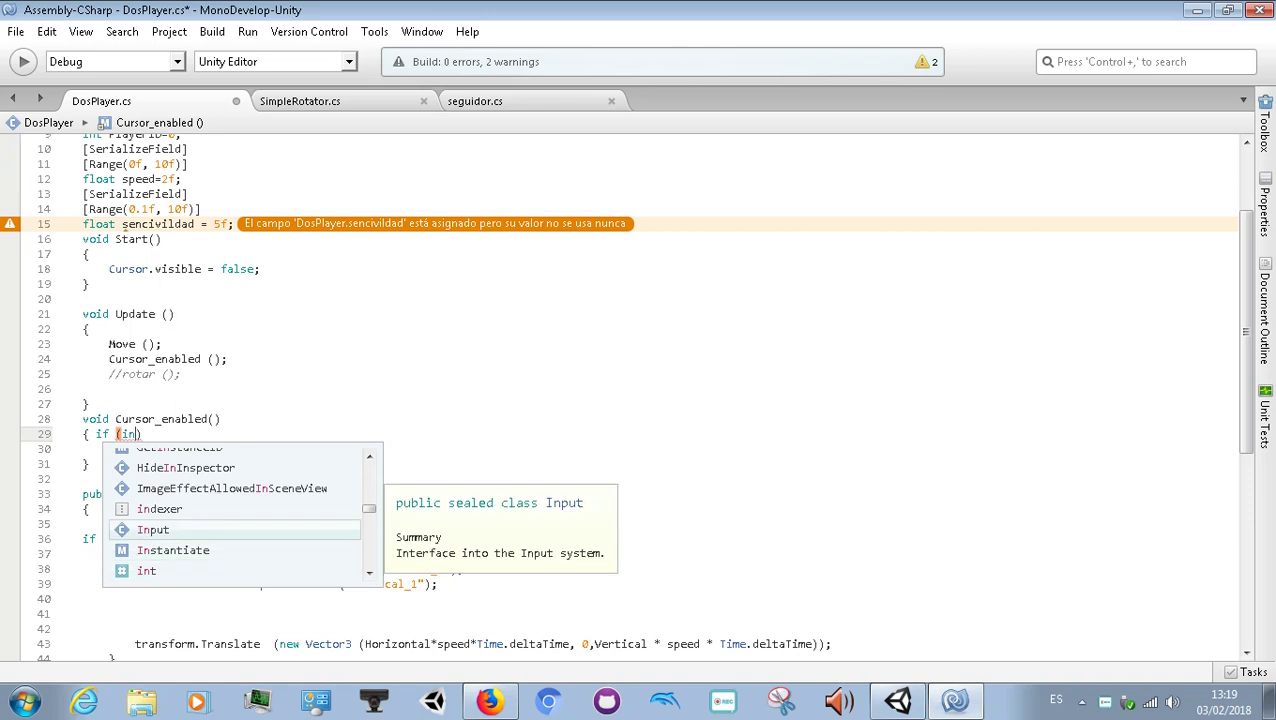
pyautogui.write('.')
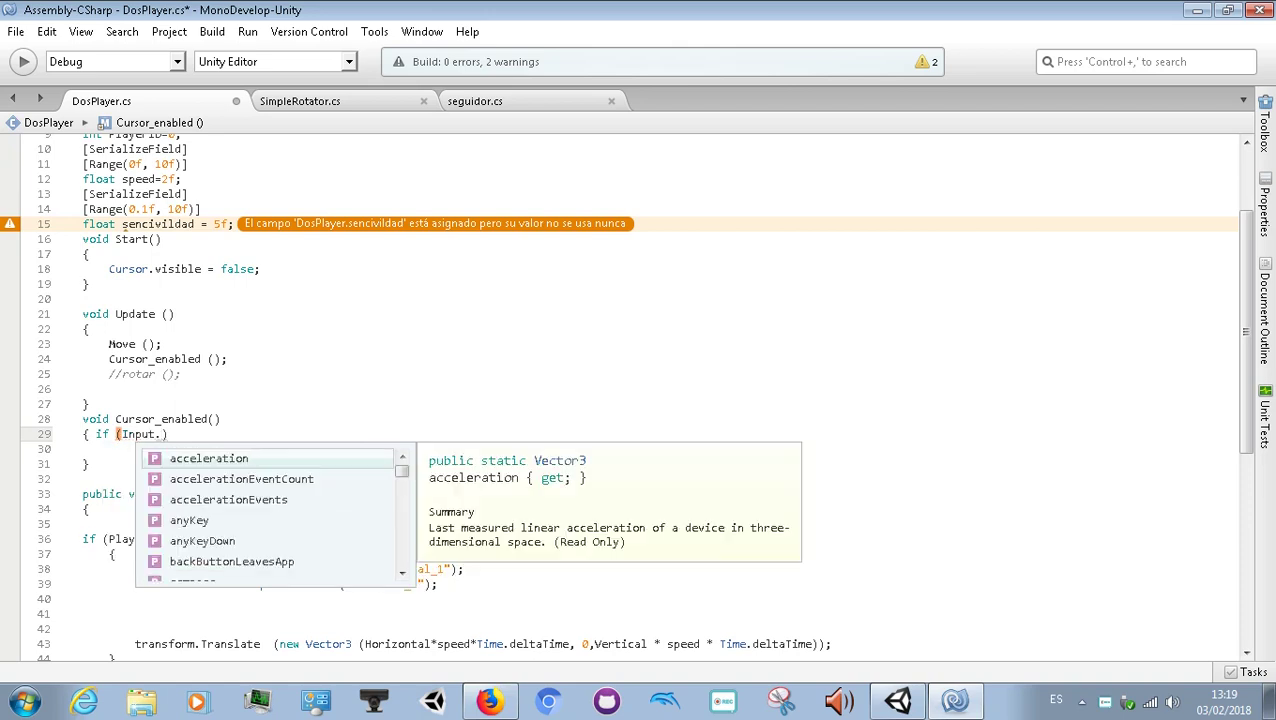
pyautogui.write('ge')
pyautogui.press('Up')
pyautogui.press('Up')
pyautogui.press('Up')
pyautogui.press('Up')
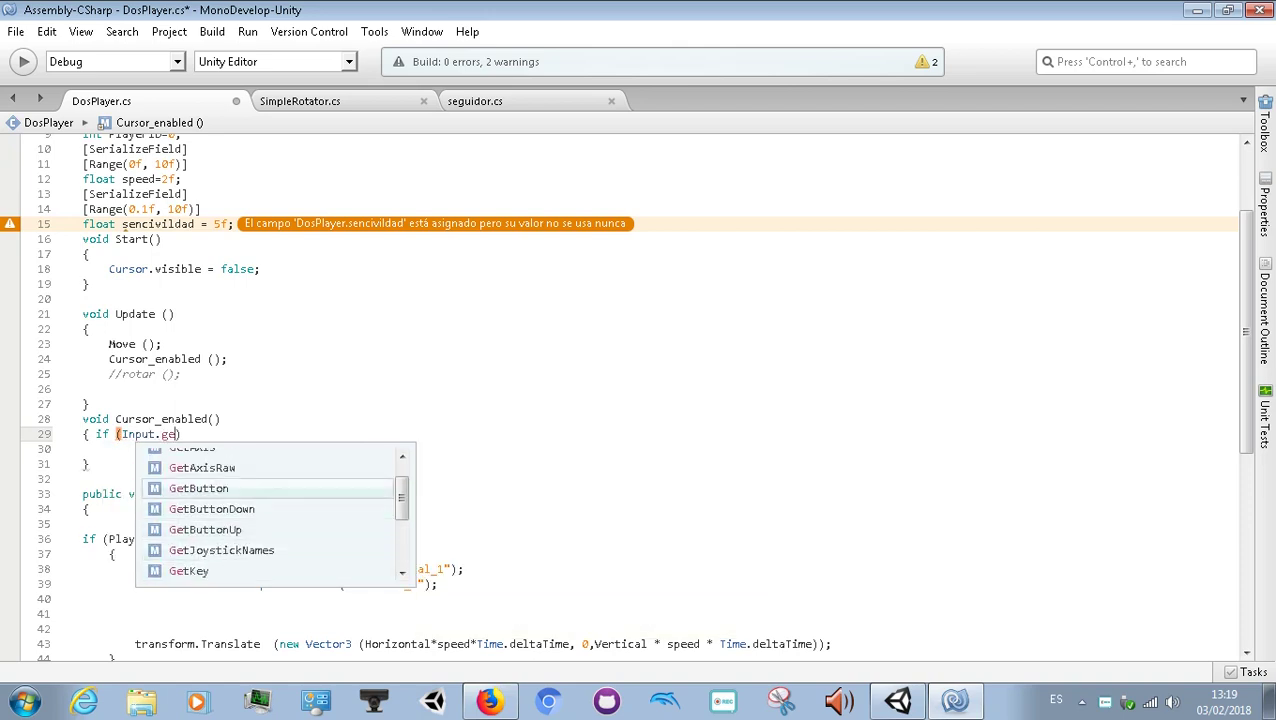
pyautogui.press('Up')
pyautogui.press('Up')
pyautogui.press('Down')
pyautogui.press('Down')
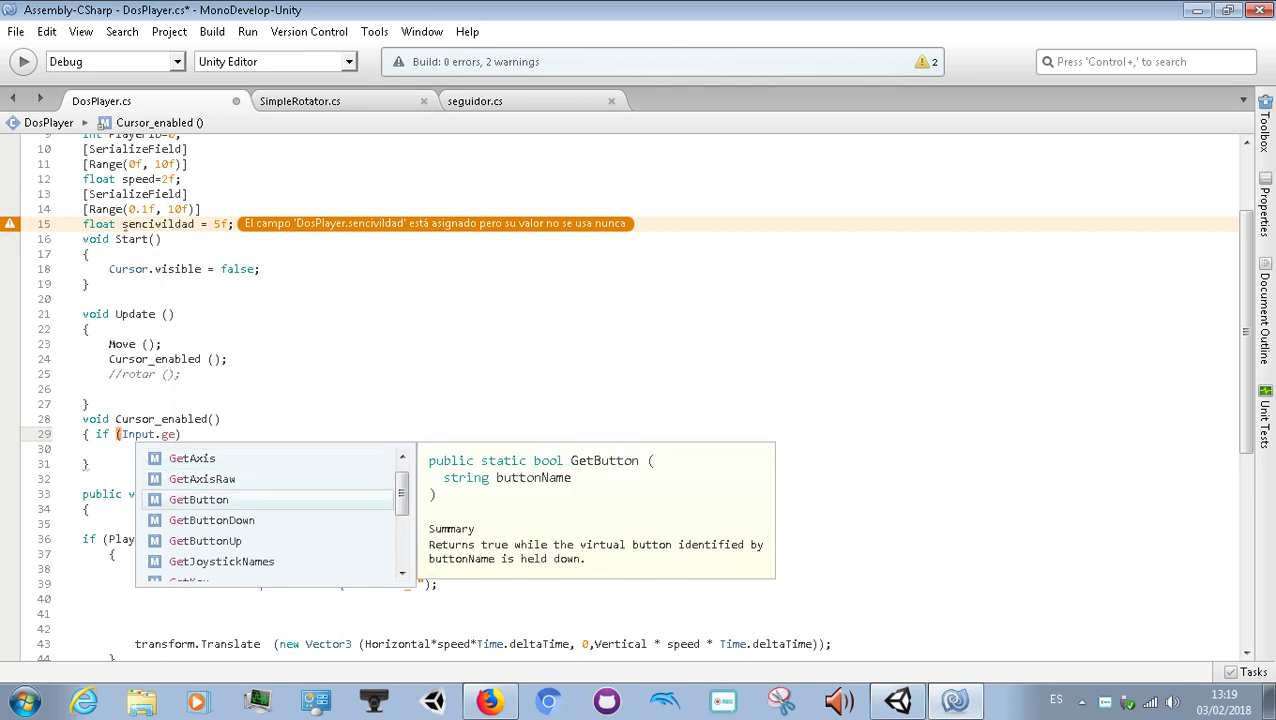
pyautogui.press('Return')
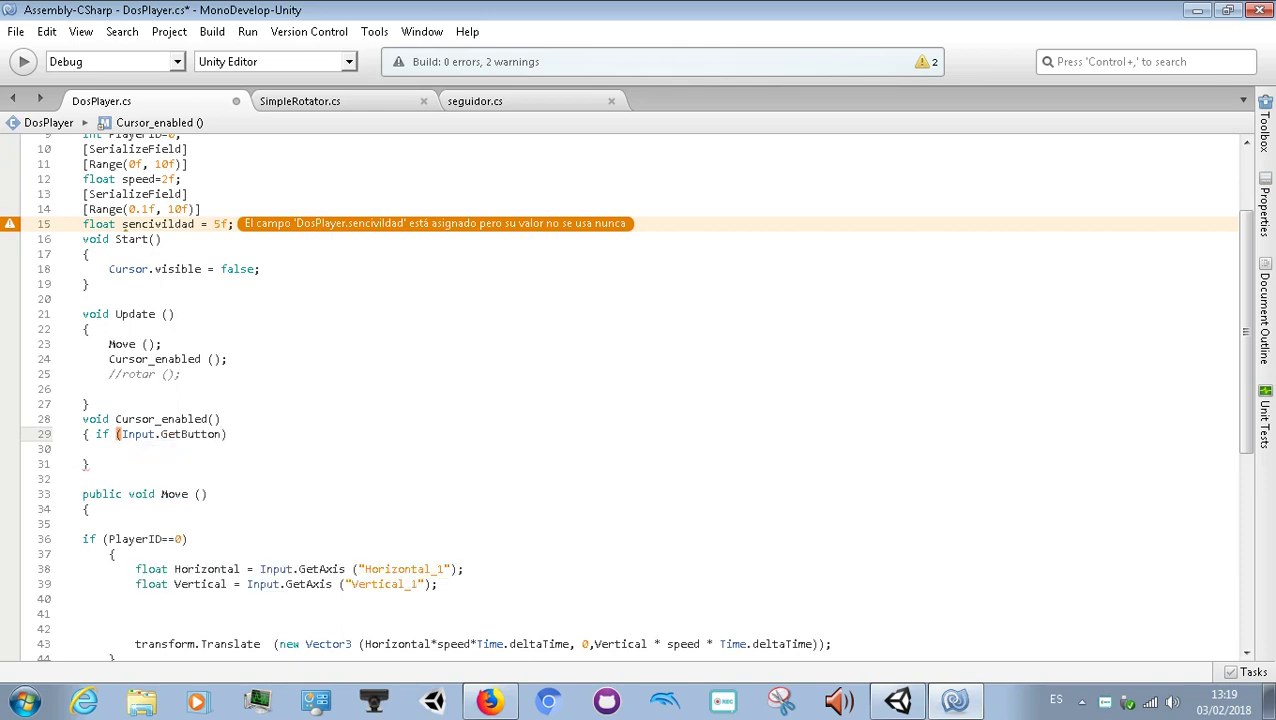
pyautogui.write('()')
pyautogui.press('Left')
pyautogui.write('""')
pyautogui.press('Left')
# Step: Fill in the button name Cancel, copied from SimpleRotator.cs, between the quotes
pyautogui.click(288, 103)
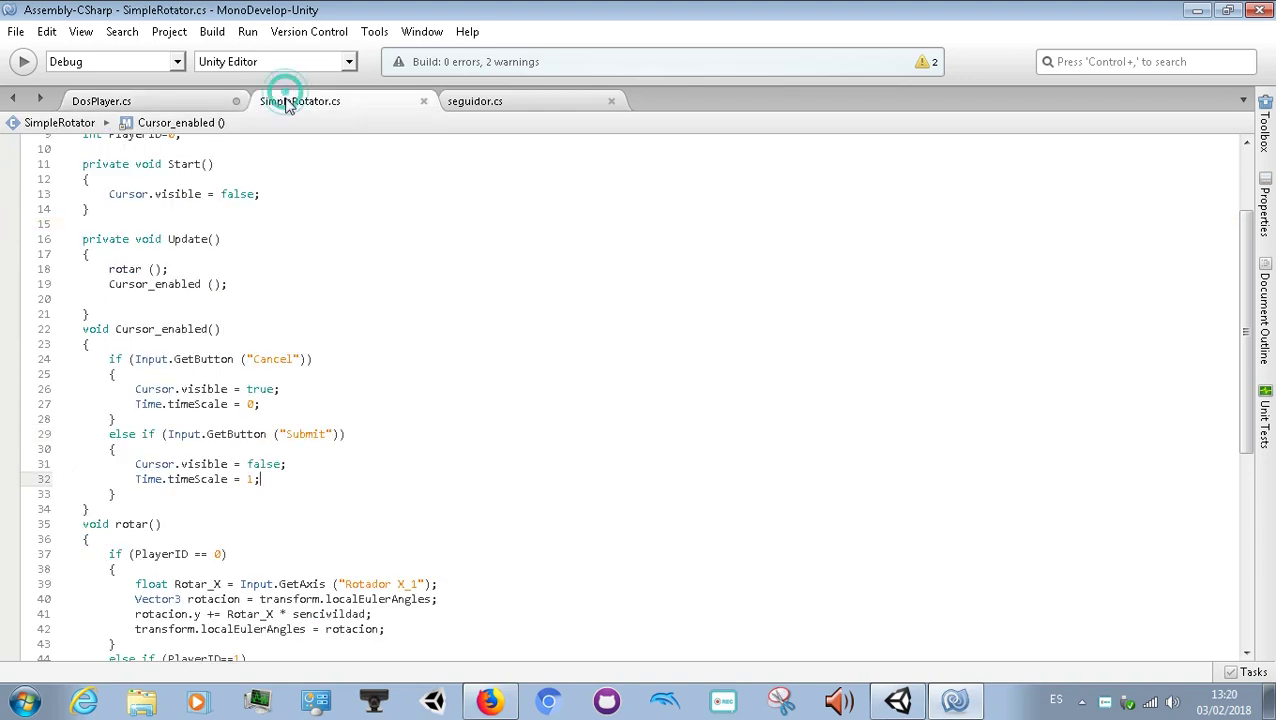
pyautogui.doubleClick(254, 358)
pyautogui.hotkey('ctrl', 'c')
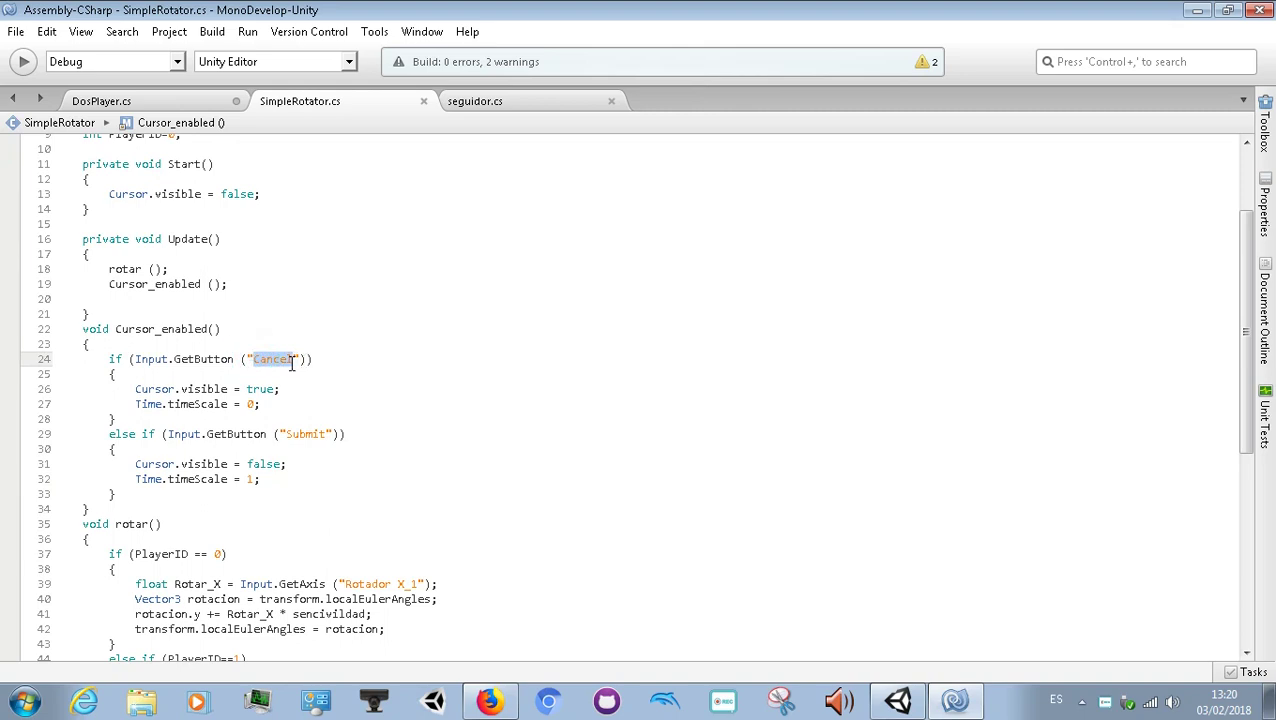
pyautogui.click(186, 103)
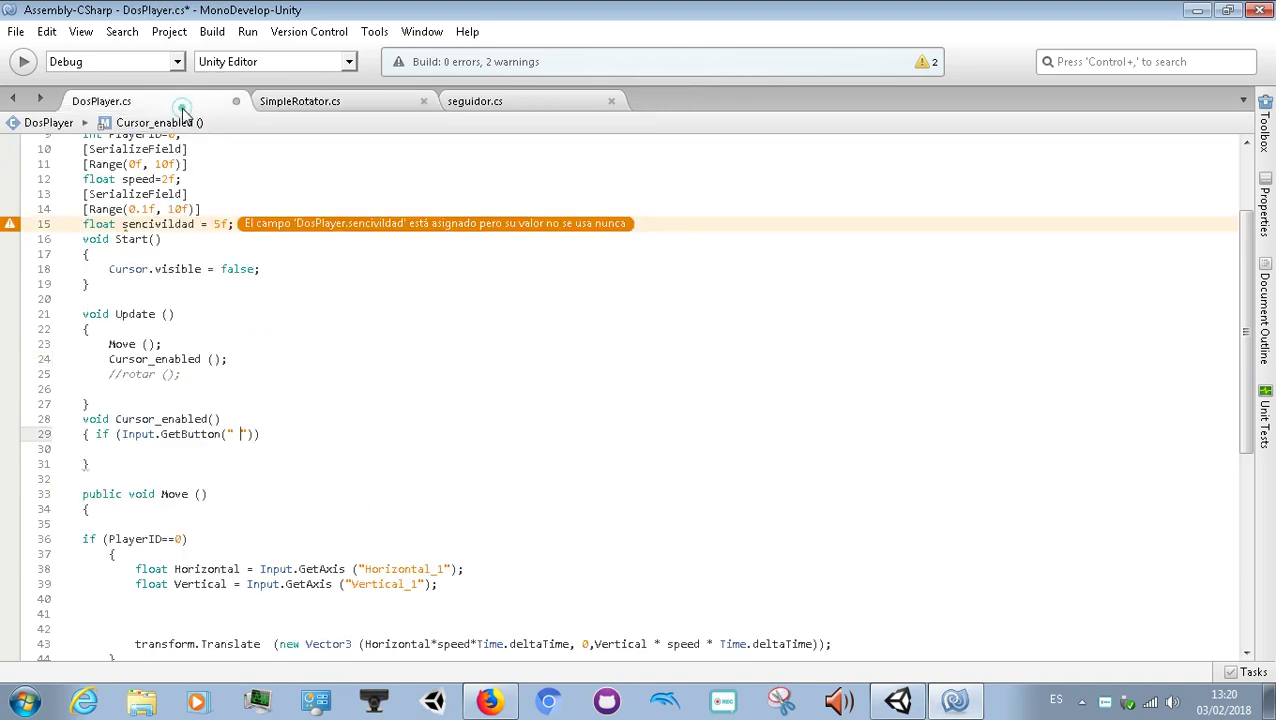
pyautogui.hotkey('ctrl', 'v')
pyautogui.press('BackSpace')
# Step: After reviewing SimpleRotator's Cancel branch, add an opening brace on a new line below the Cancel check
pyautogui.click(296, 104)
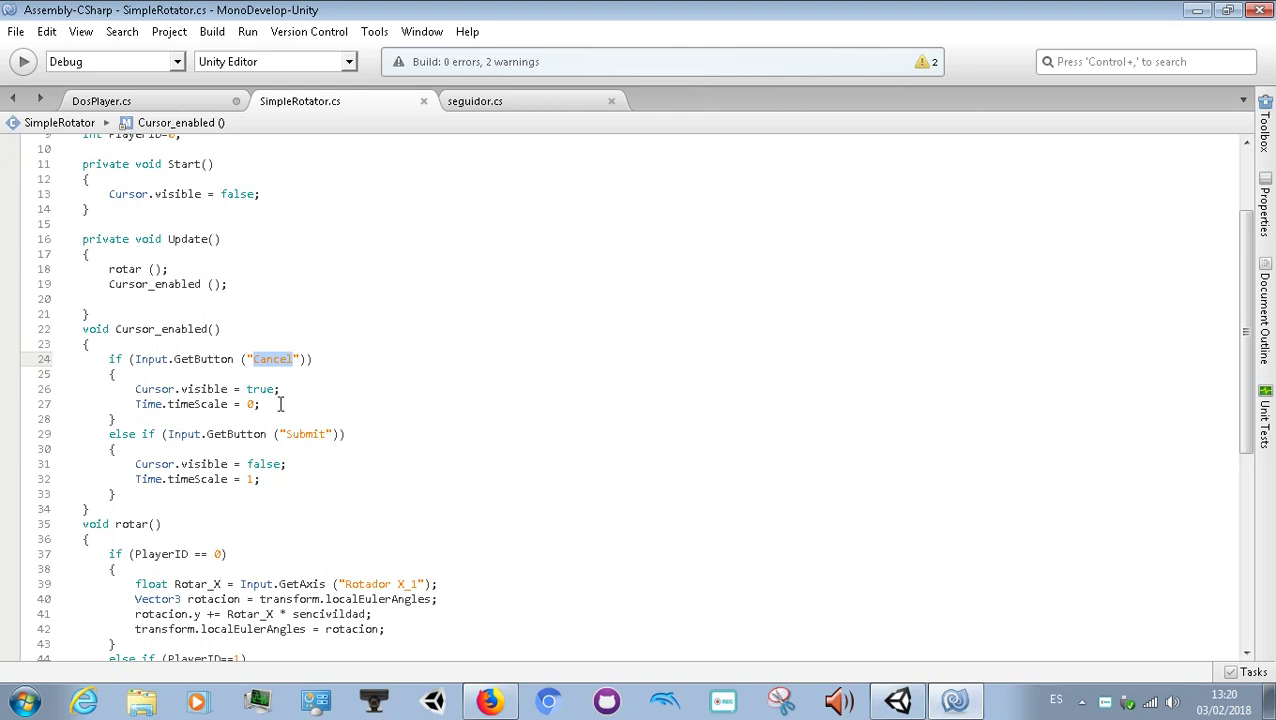
pyautogui.moveTo(281, 404); pyautogui.dragTo(127, 389)
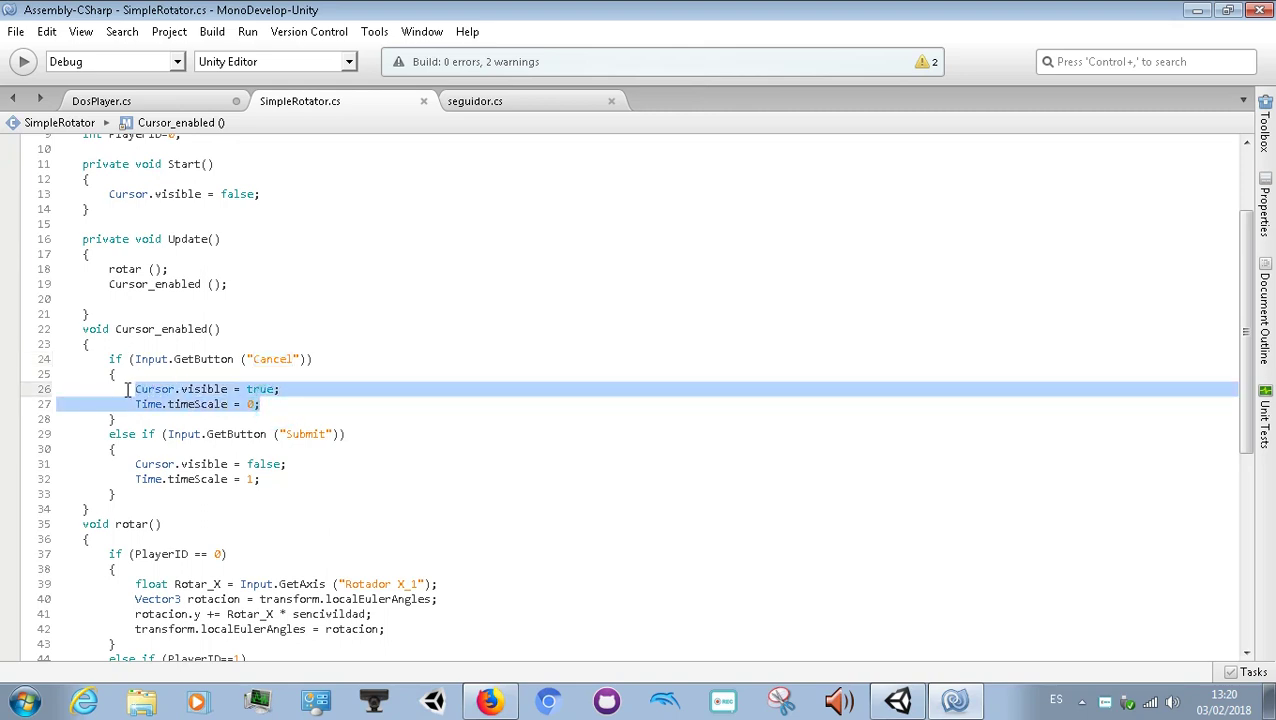
pyautogui.click(281, 406)
pyautogui.click(137, 101)
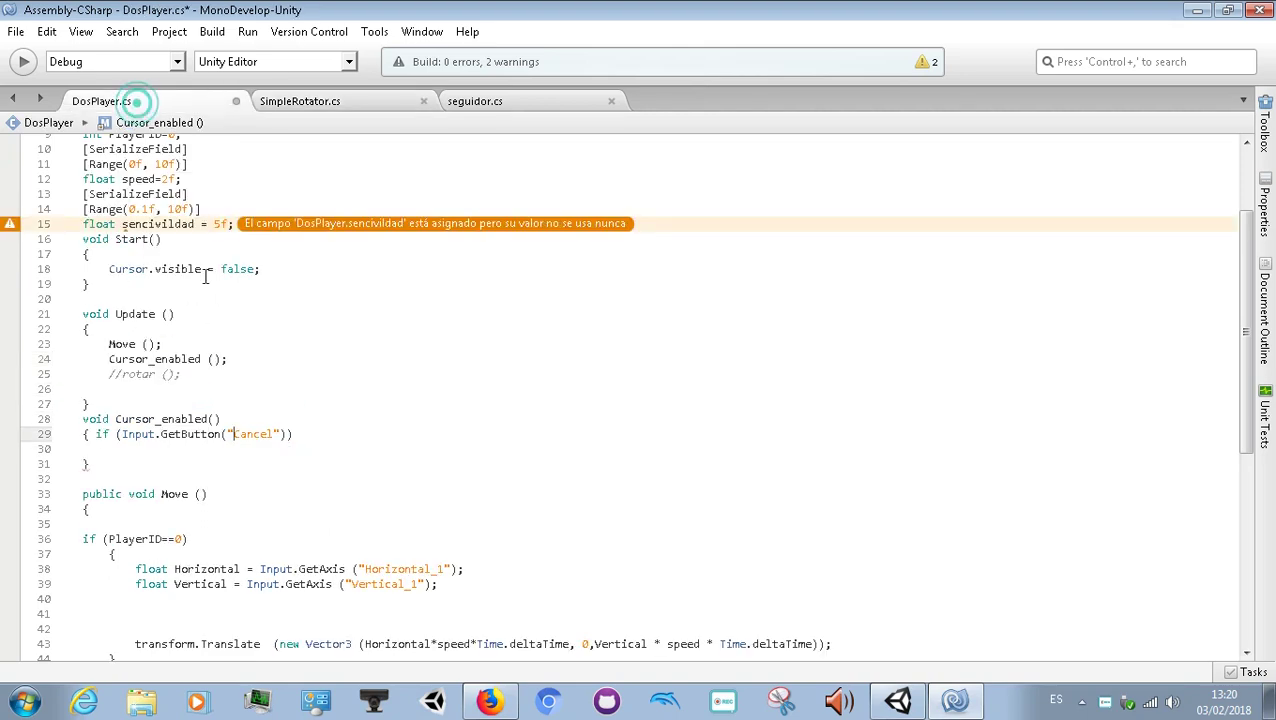
pyautogui.click(306, 437)
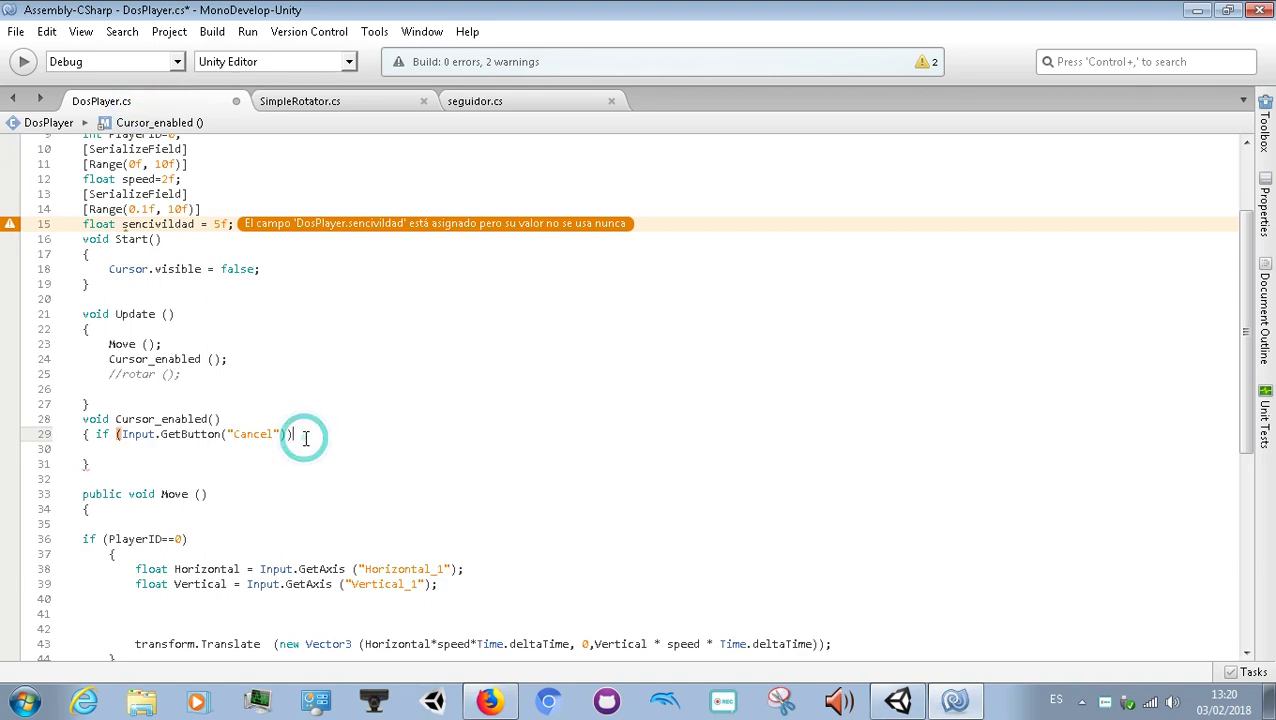
pyautogui.press('Return')
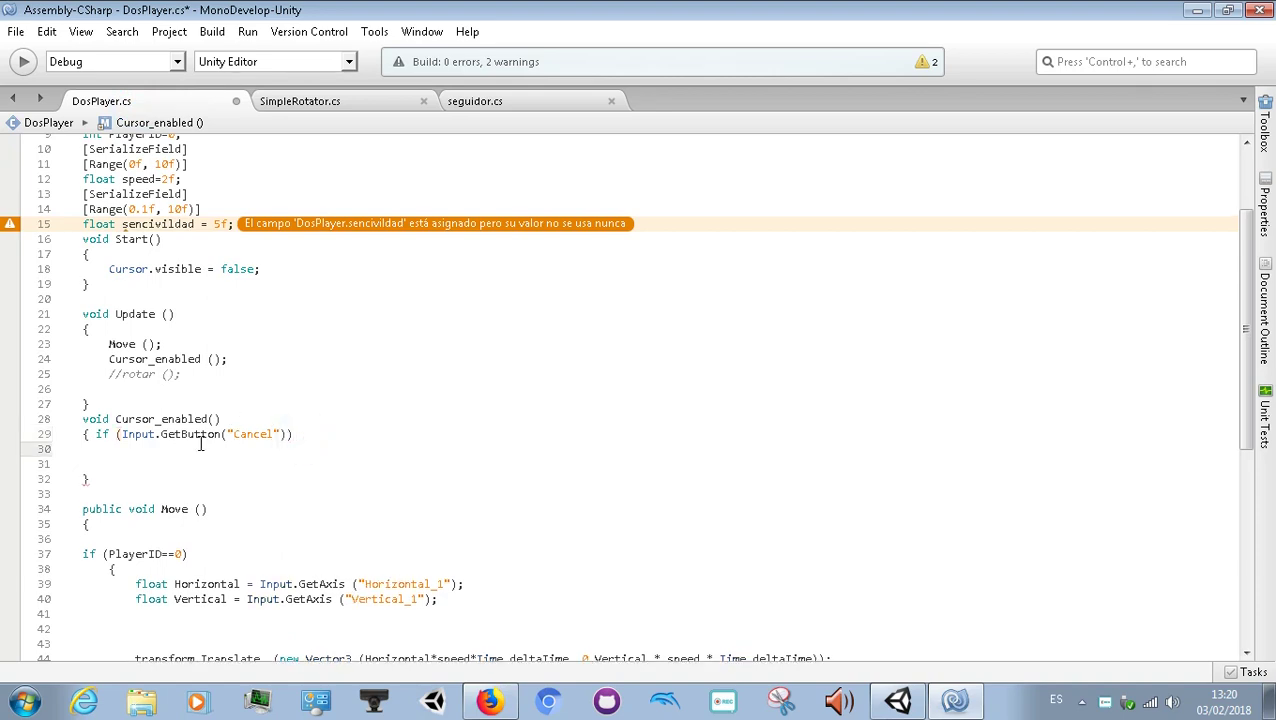
pyautogui.press('super')
pyautogui.press('super')
pyautogui.write('{')
# Step: Put the opening brace on its own line and add Cursor.visible = true; inside the Cancel block
pyautogui.click(313, 434)
pyautogui.press('Return')
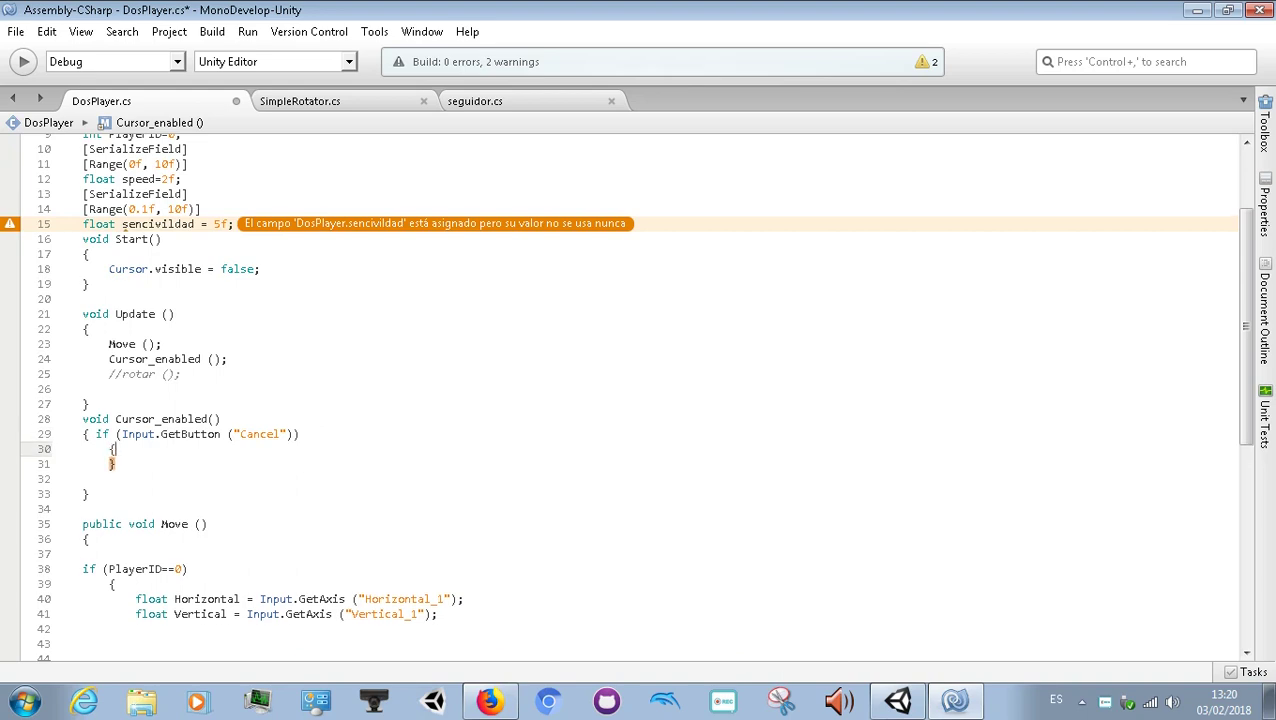
pyautogui.press('Return')
pyautogui.write('c')
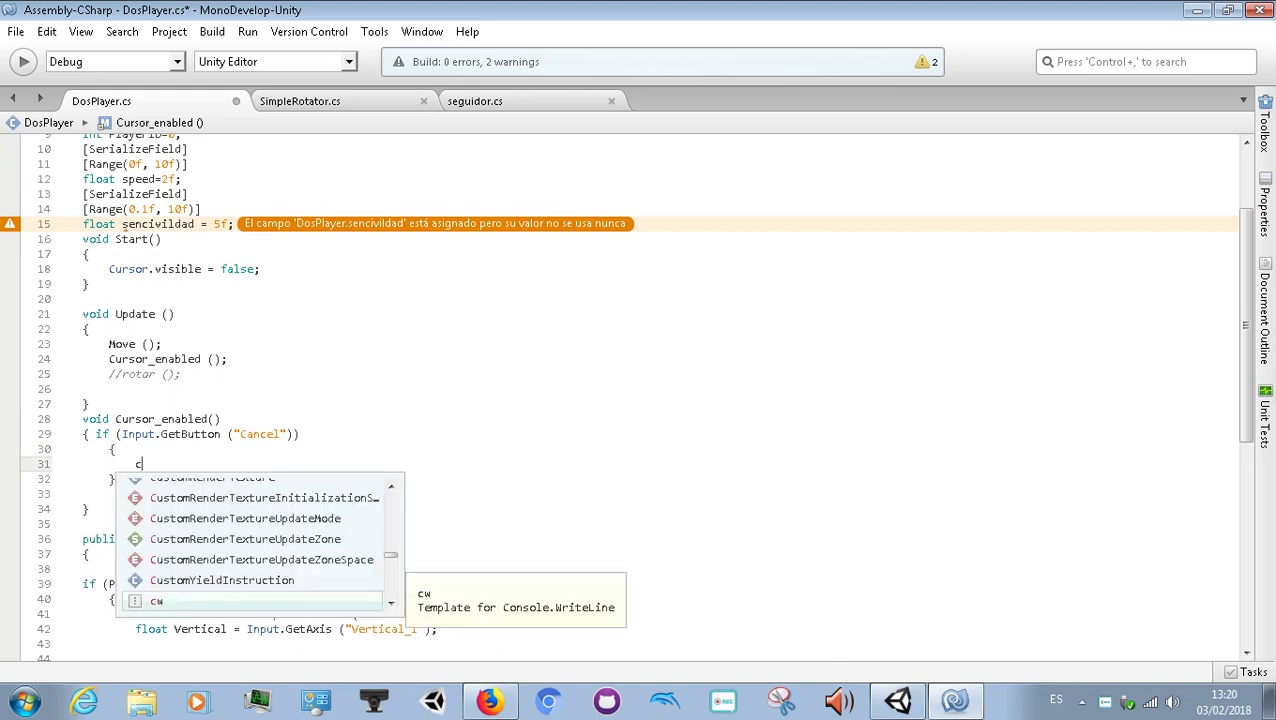
pyautogui.write('ur')
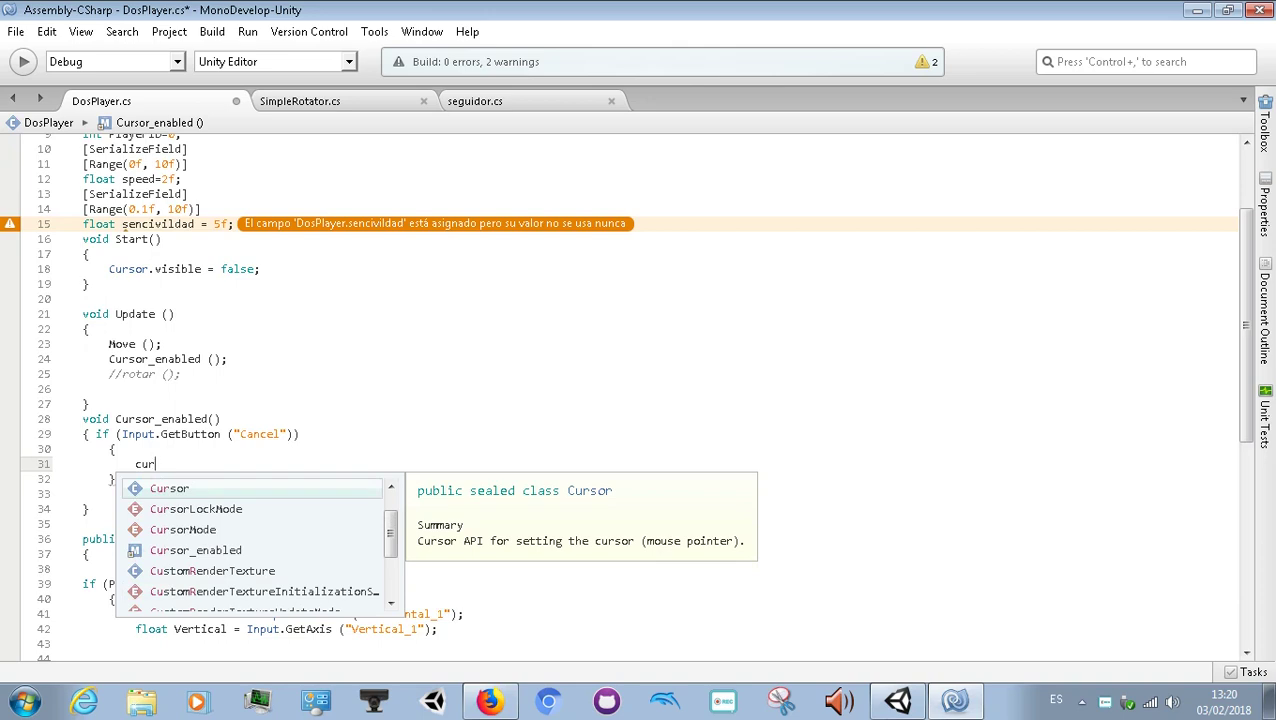
pyautogui.write('s')
pyautogui.press('Down')
pyautogui.press('Down')
pyautogui.press('Down')
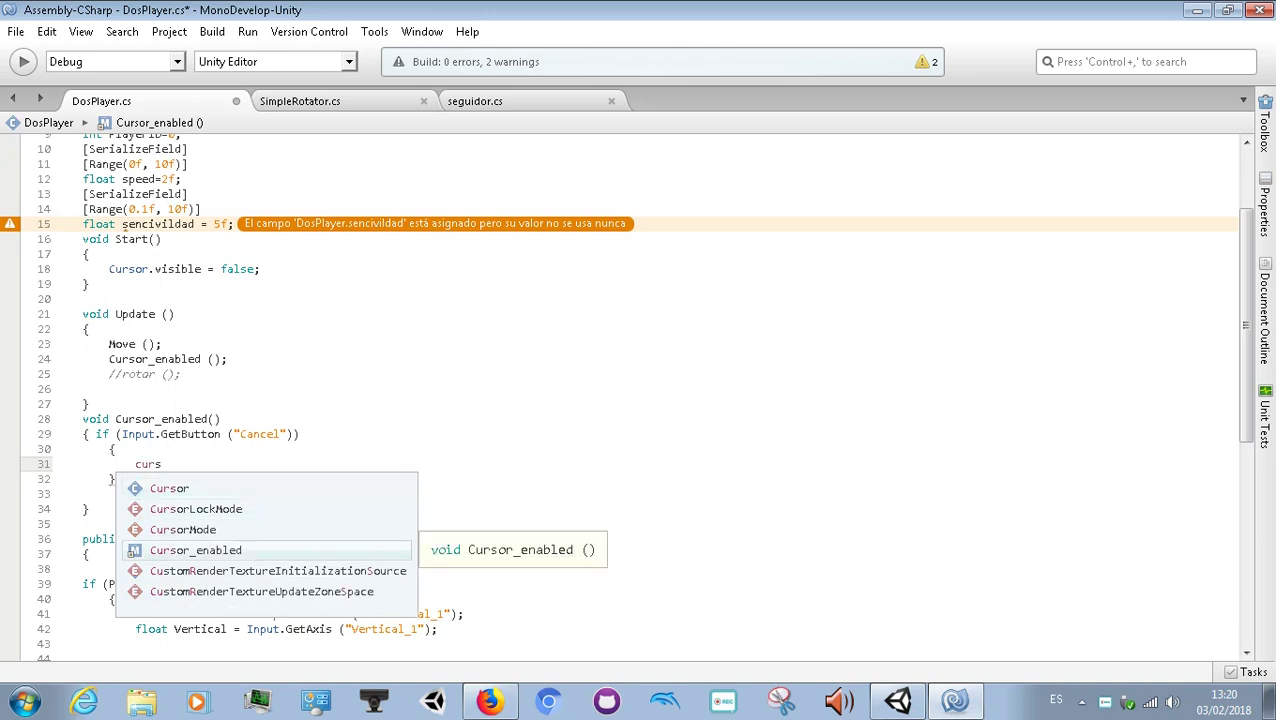
pyautogui.press('BackSpace')
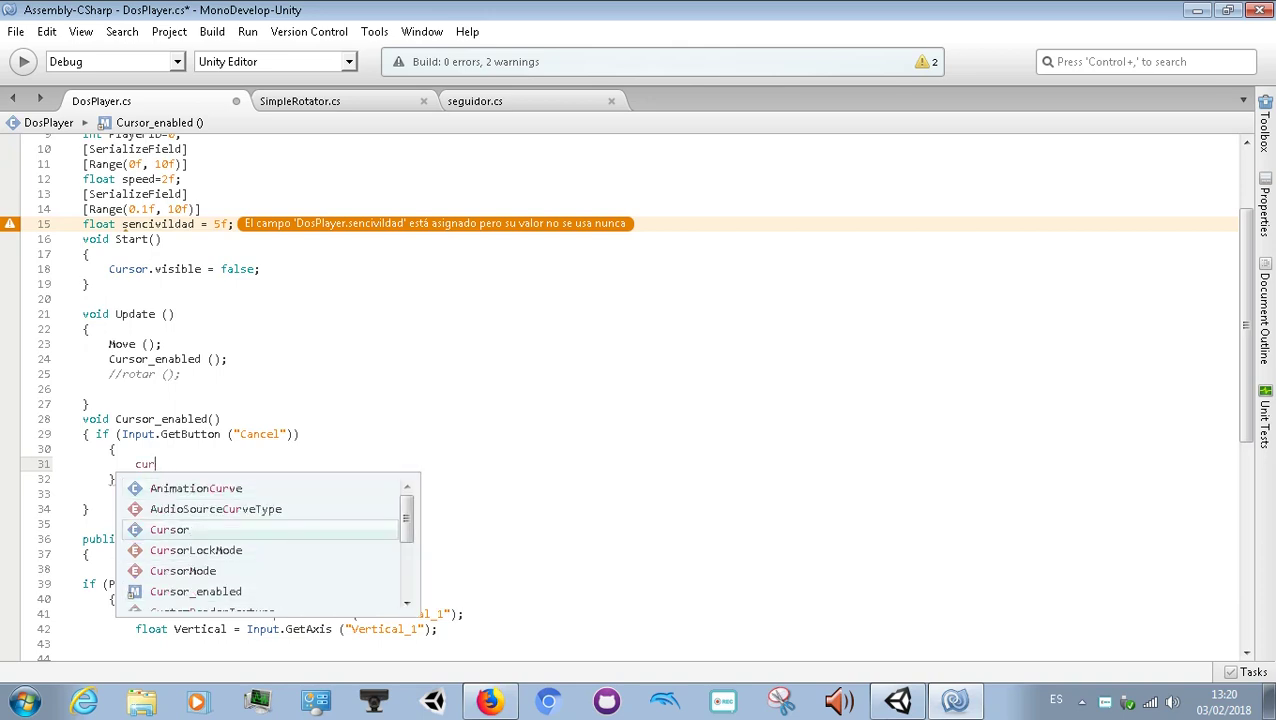
pyautogui.write('s')
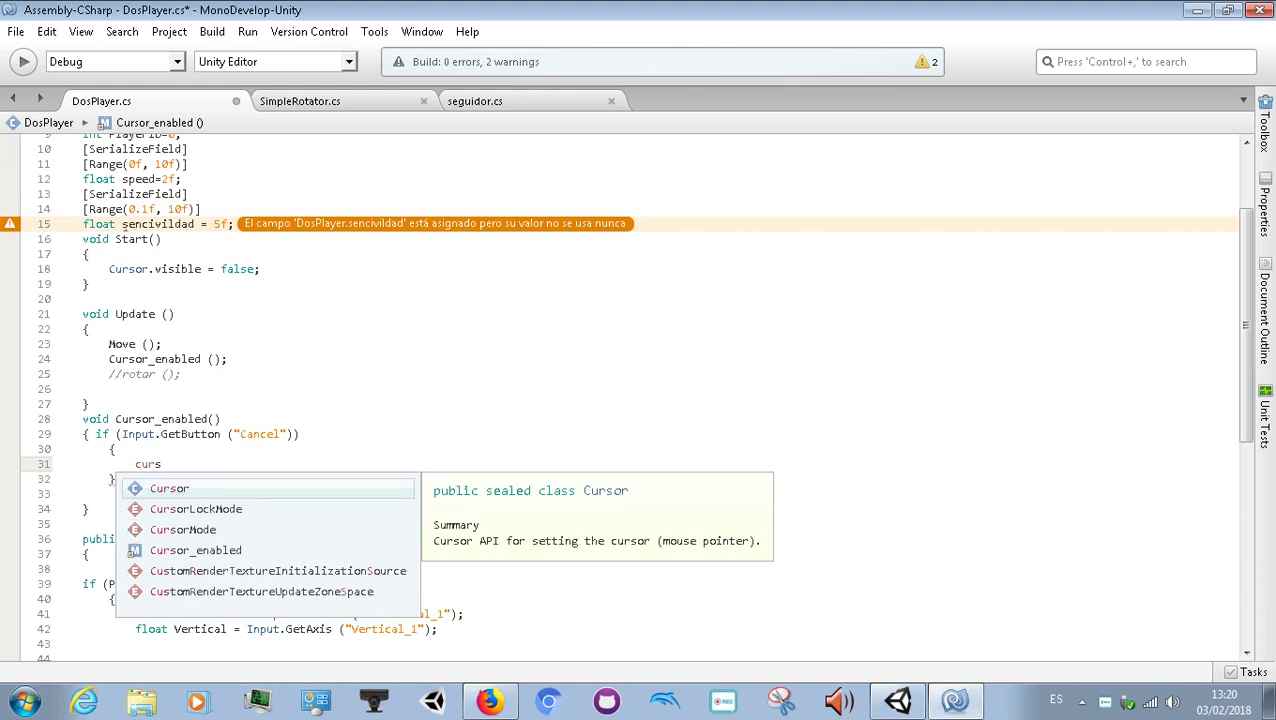
pyautogui.write('or')
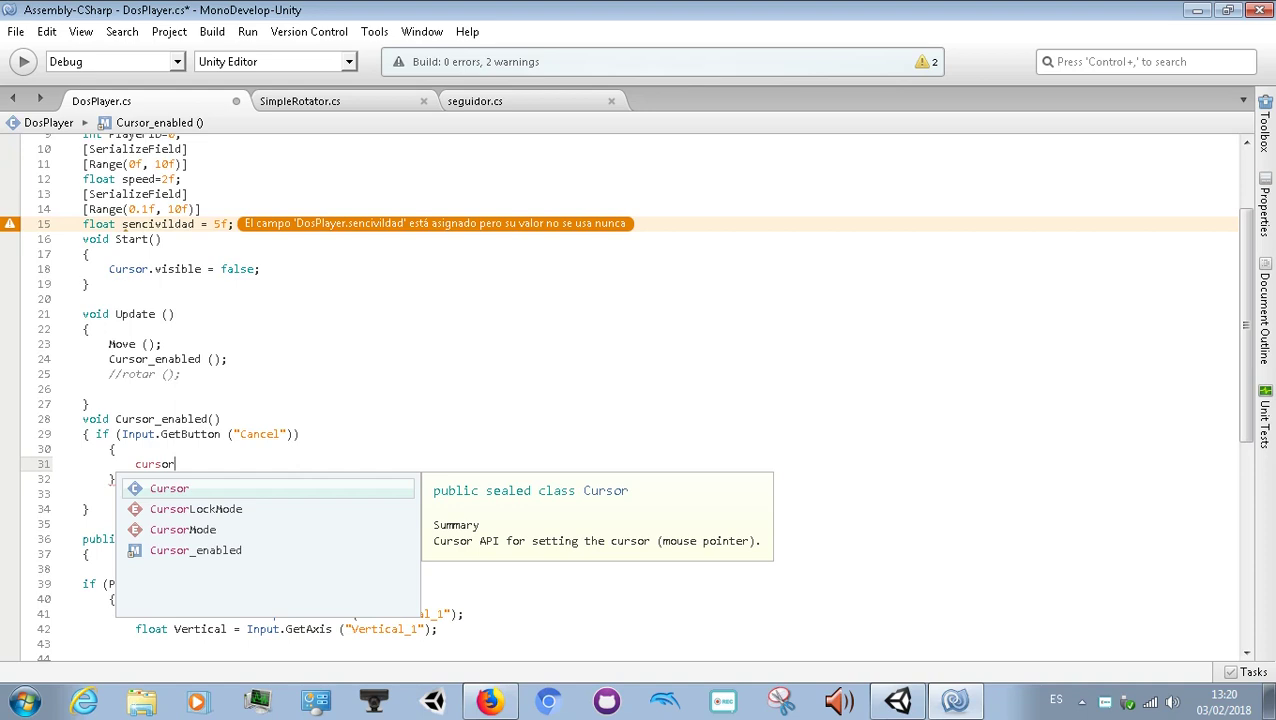
pyautogui.write('.vo')
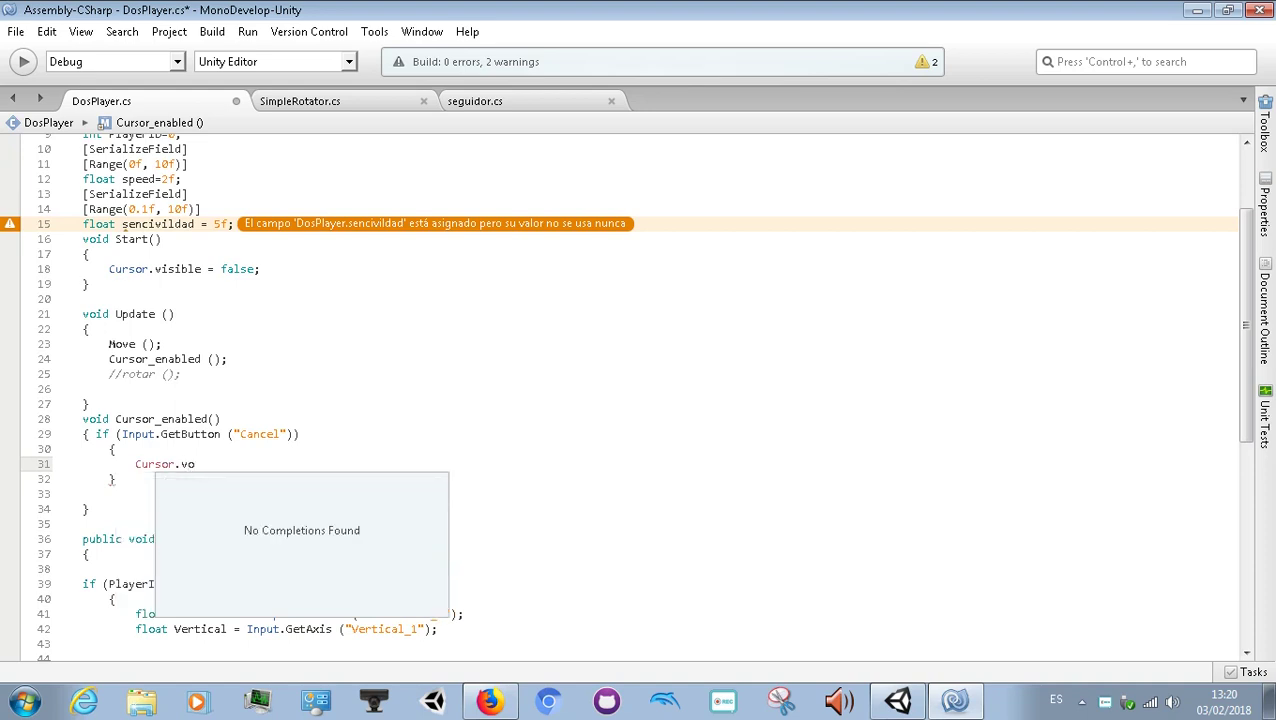
pyautogui.press('BackSpace')
pyautogui.write('i')
pyautogui.press('Return')
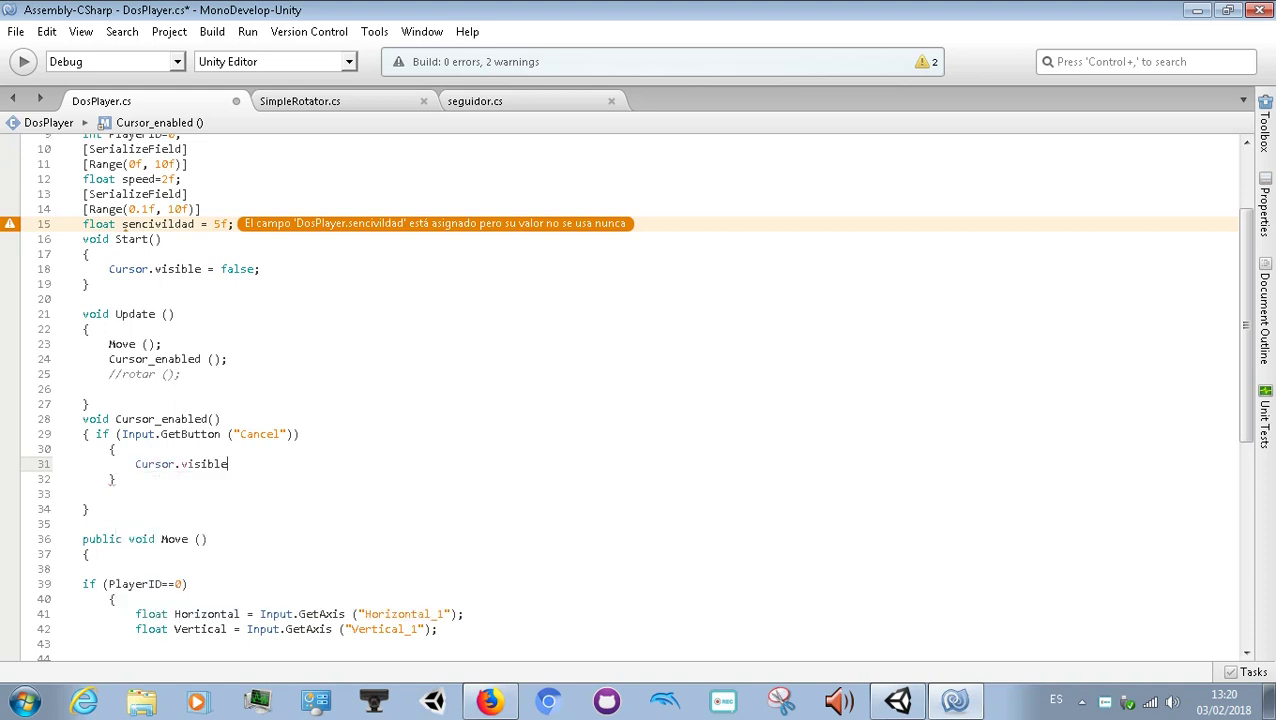
pyautogui.write('=')
pyautogui.write('t')
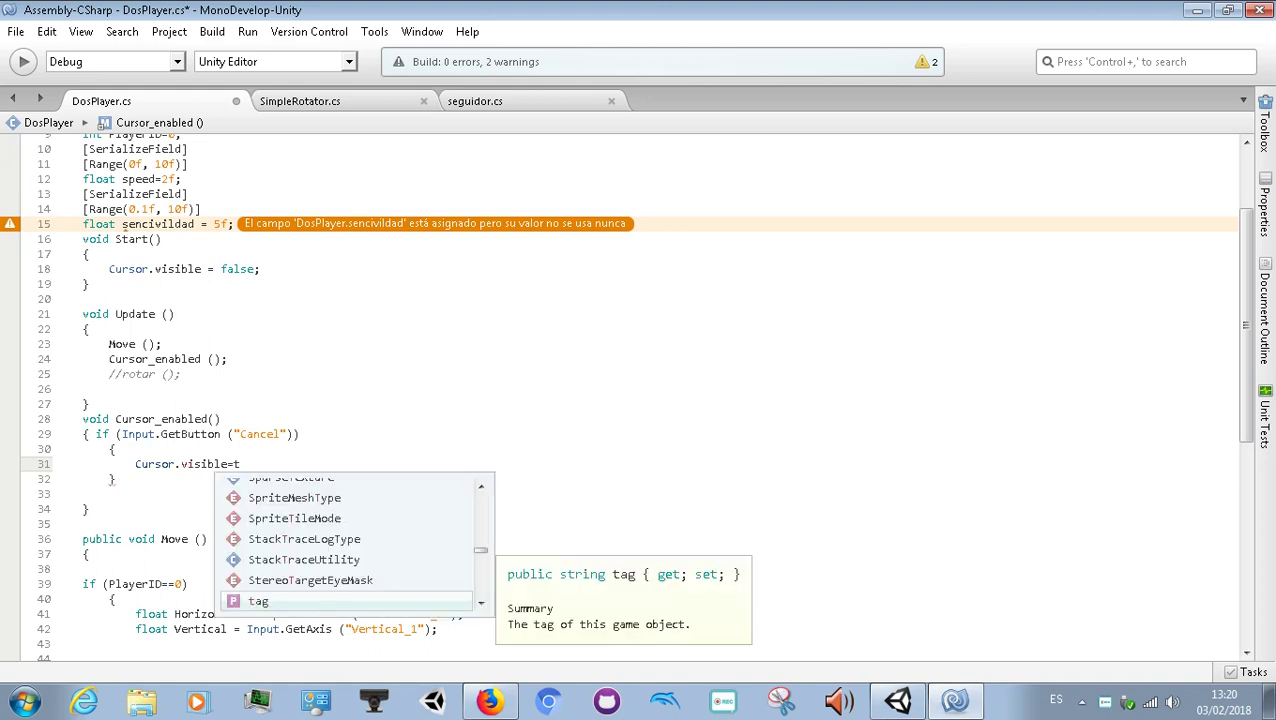
pyautogui.write('re')
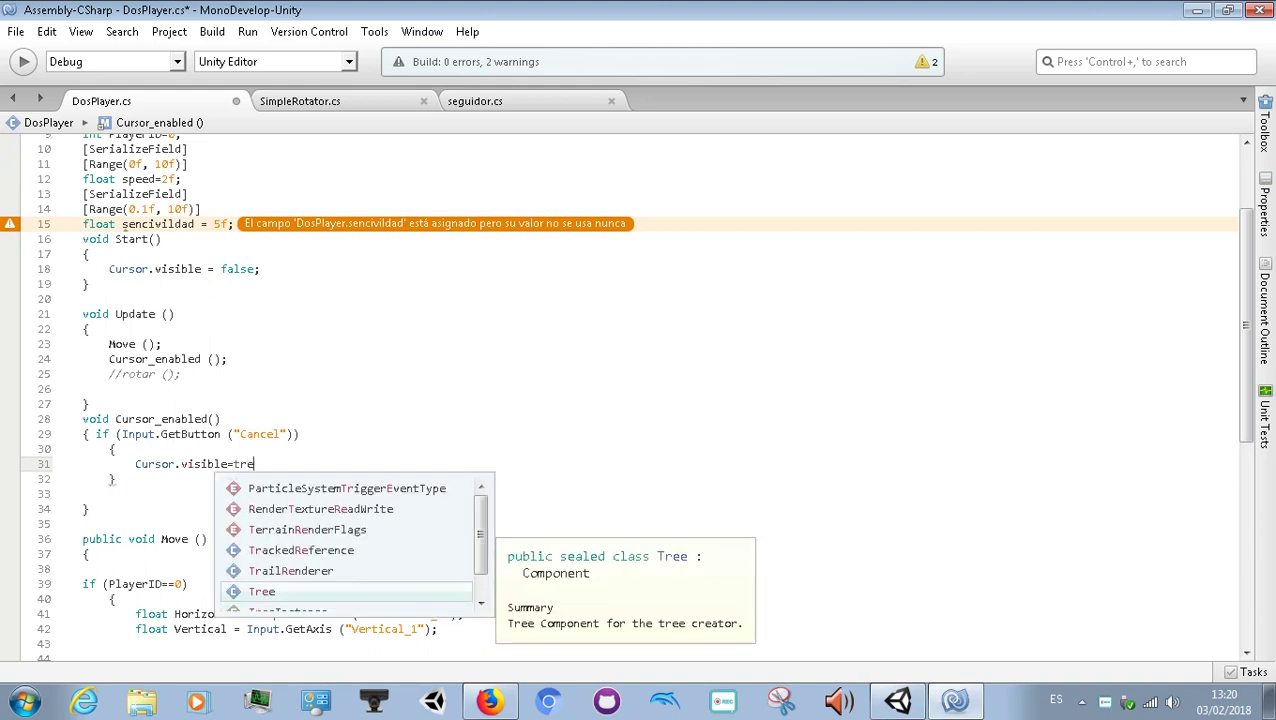
pyautogui.press('BackSpace')
pyautogui.write('ue')
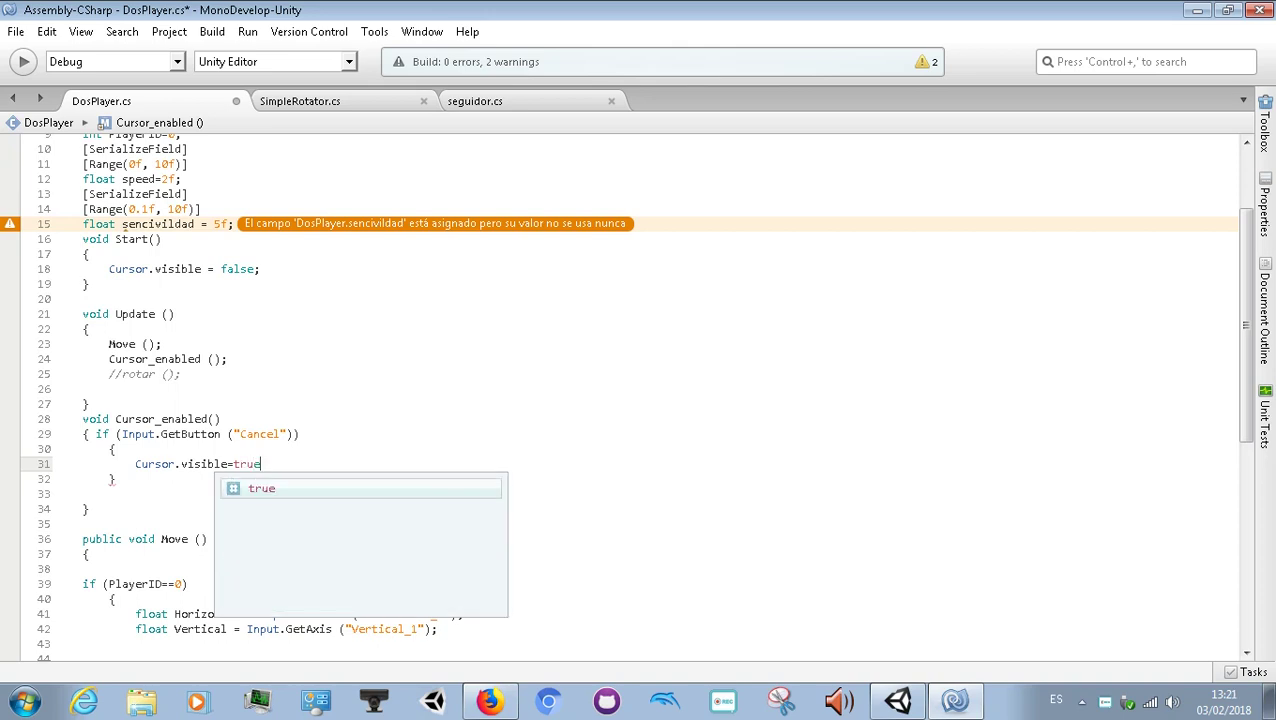
pyautogui.write(';')
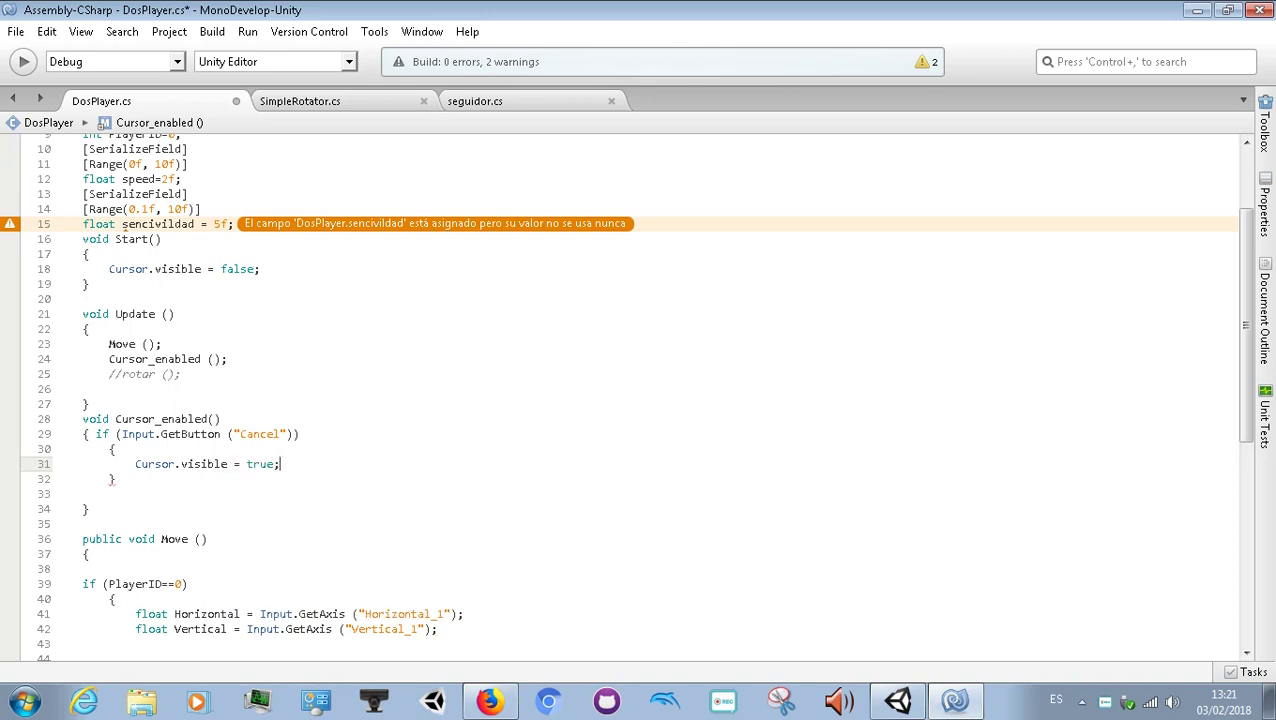
# Step: Add Time.timeScale = 0; on the next line of the Cancel block
pyautogui.press('Return')
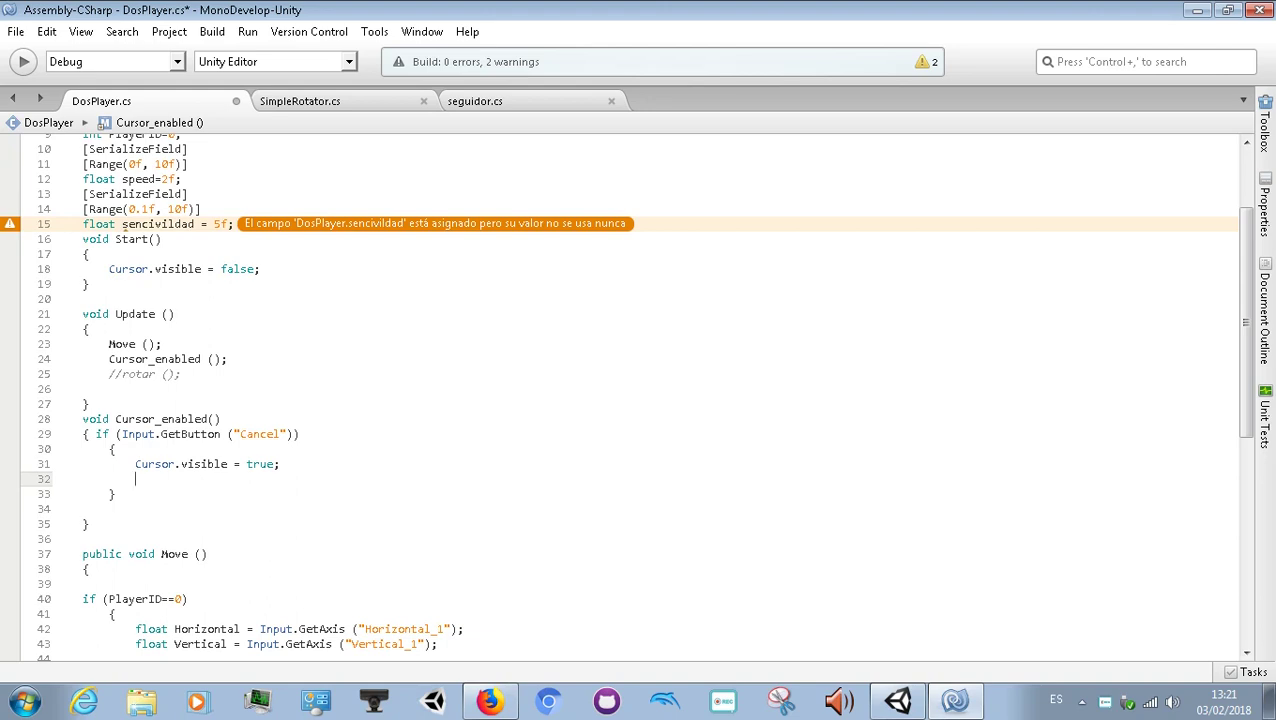
pyautogui.write('Time.t')
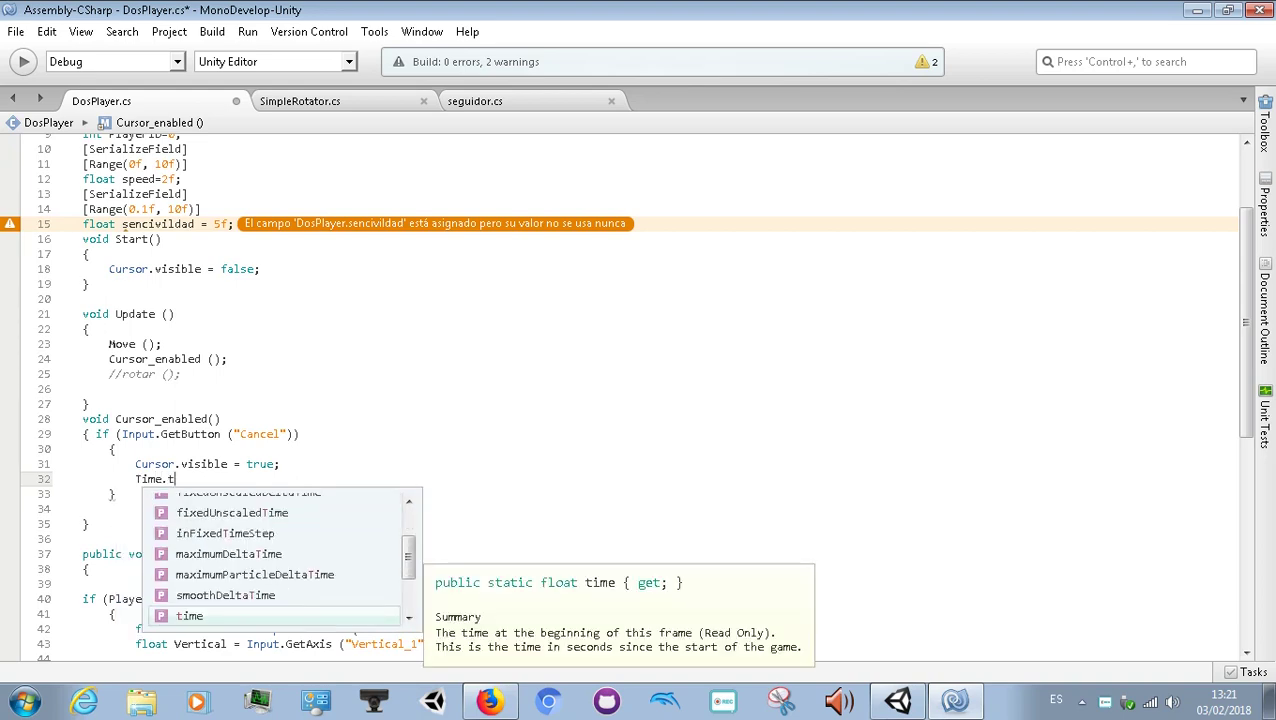
pyautogui.write('i')
pyautogui.press('BackSpace')
pyautogui.press('BackSpace')
pyautogui.write('s')
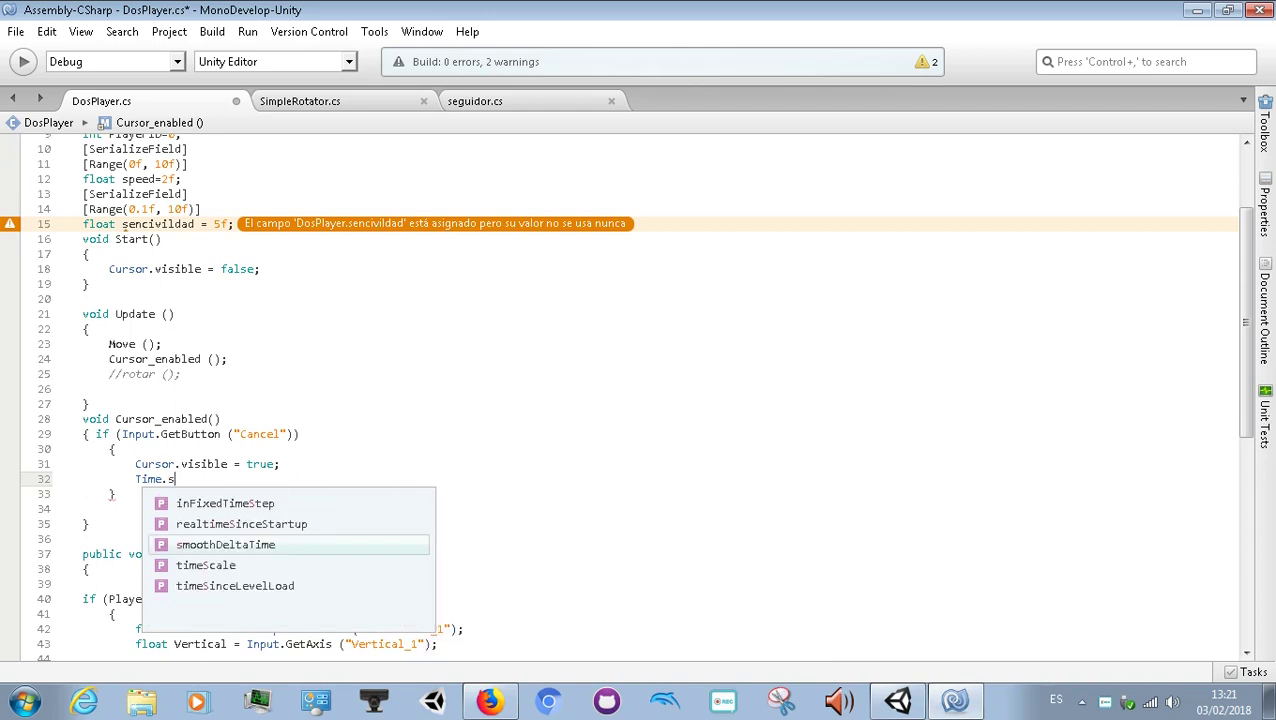
pyautogui.press('Down')
pyautogui.press('Return')
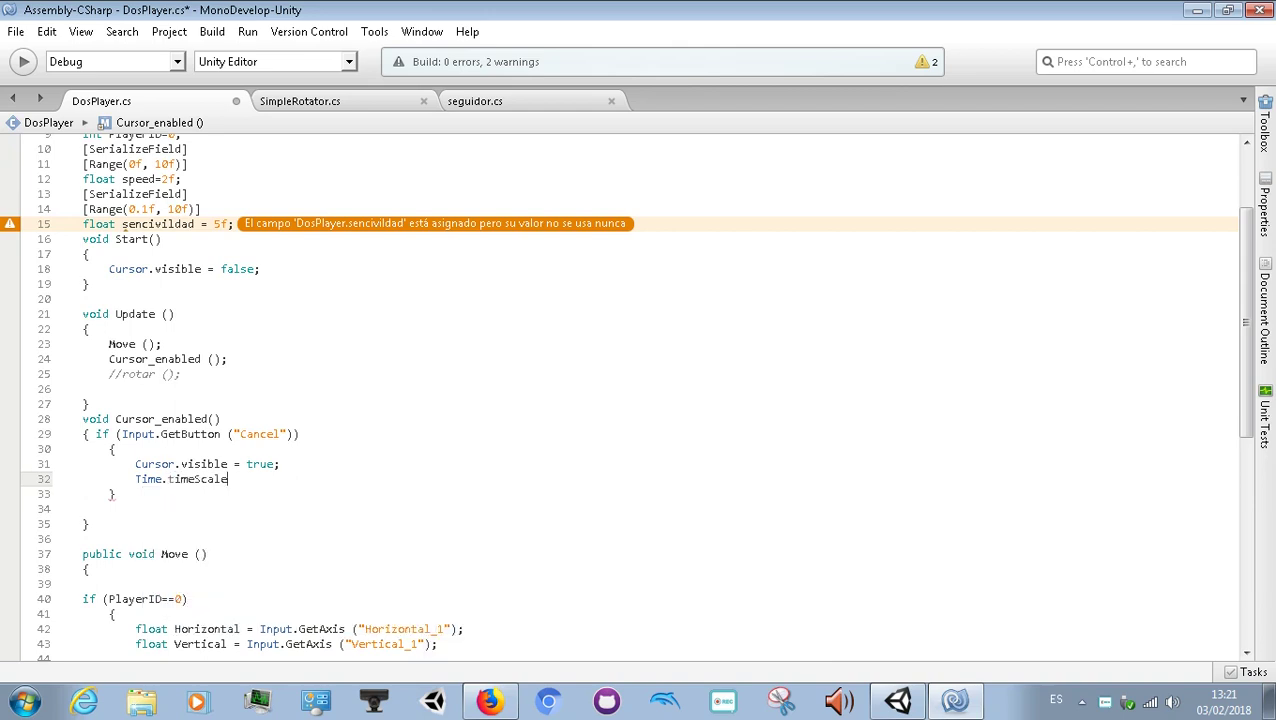
pyautogui.write(' = ')
pyautogui.write('0')
pyautogui.write(';')
pyautogui.press('Return')
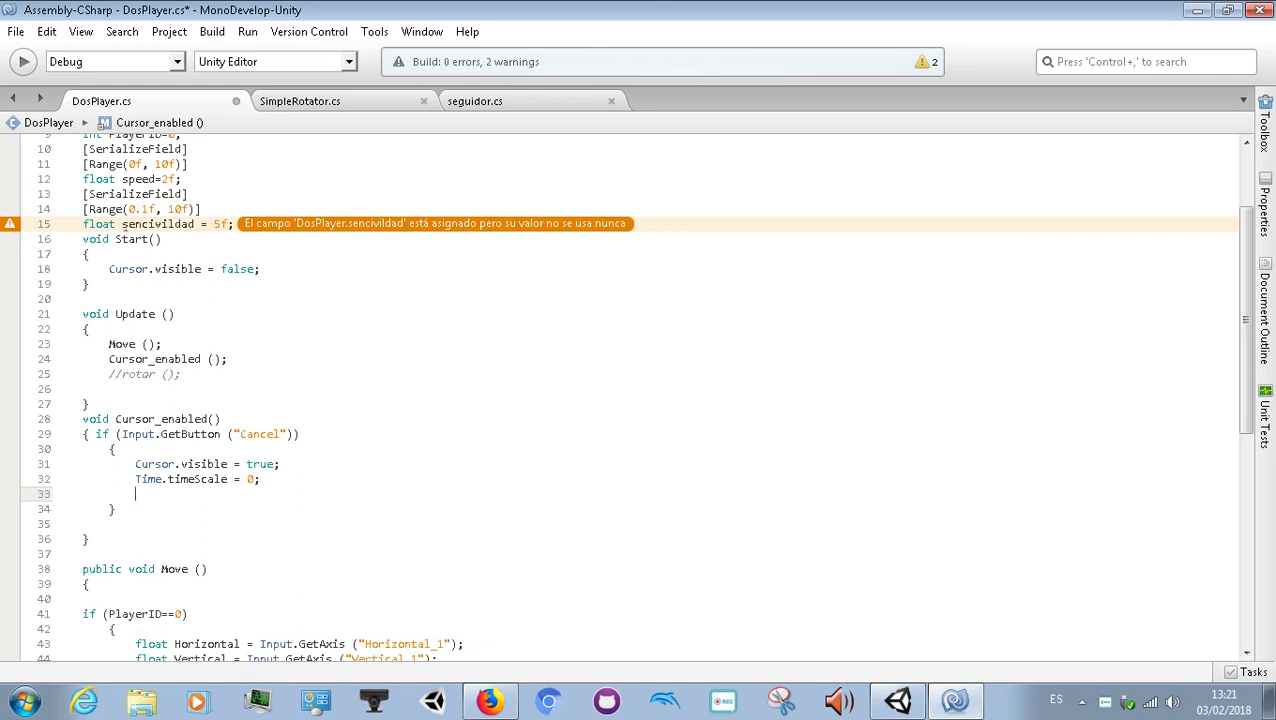
pyautogui.click(270, 100)
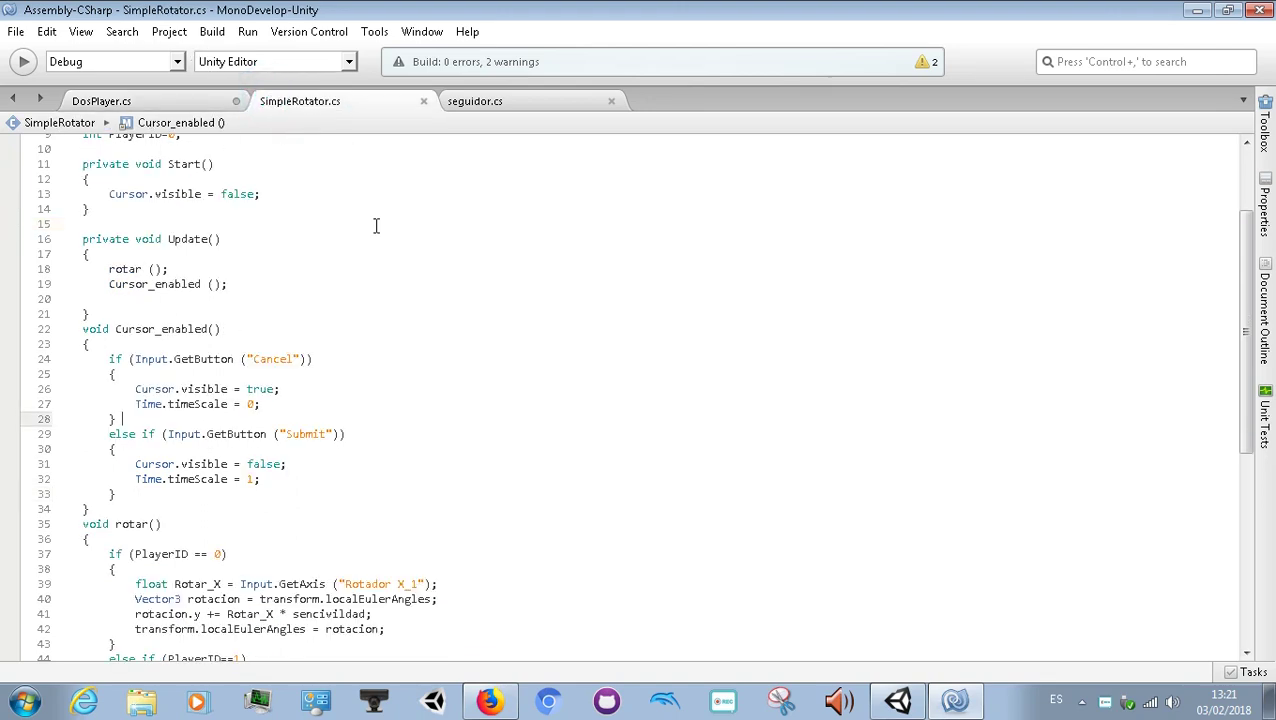
# Step: Pull the Cancel block's closing brace up under Time.timeScale = 0; and add a blank line after it
pyautogui.click(205, 100)
pyautogui.click(127, 519)
pyautogui.click(114, 508)
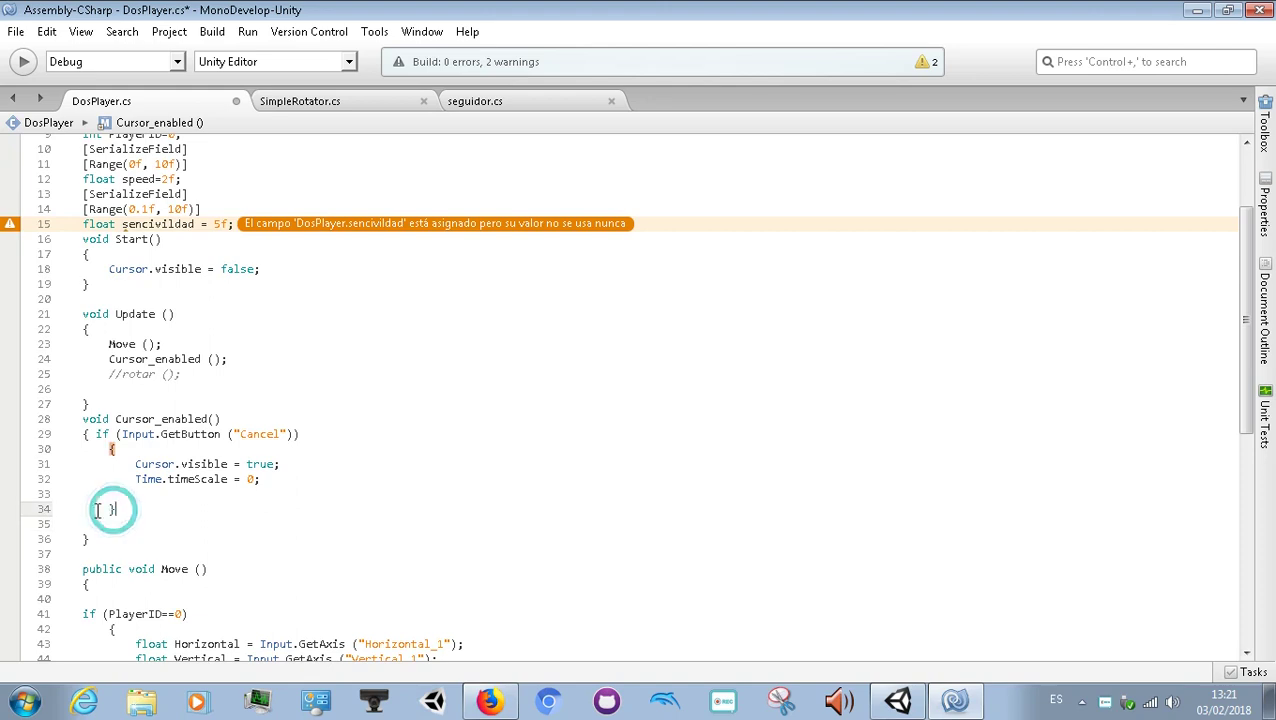
pyautogui.click(111, 508)
pyautogui.press('BackSpace')
pyautogui.press('BackSpace')
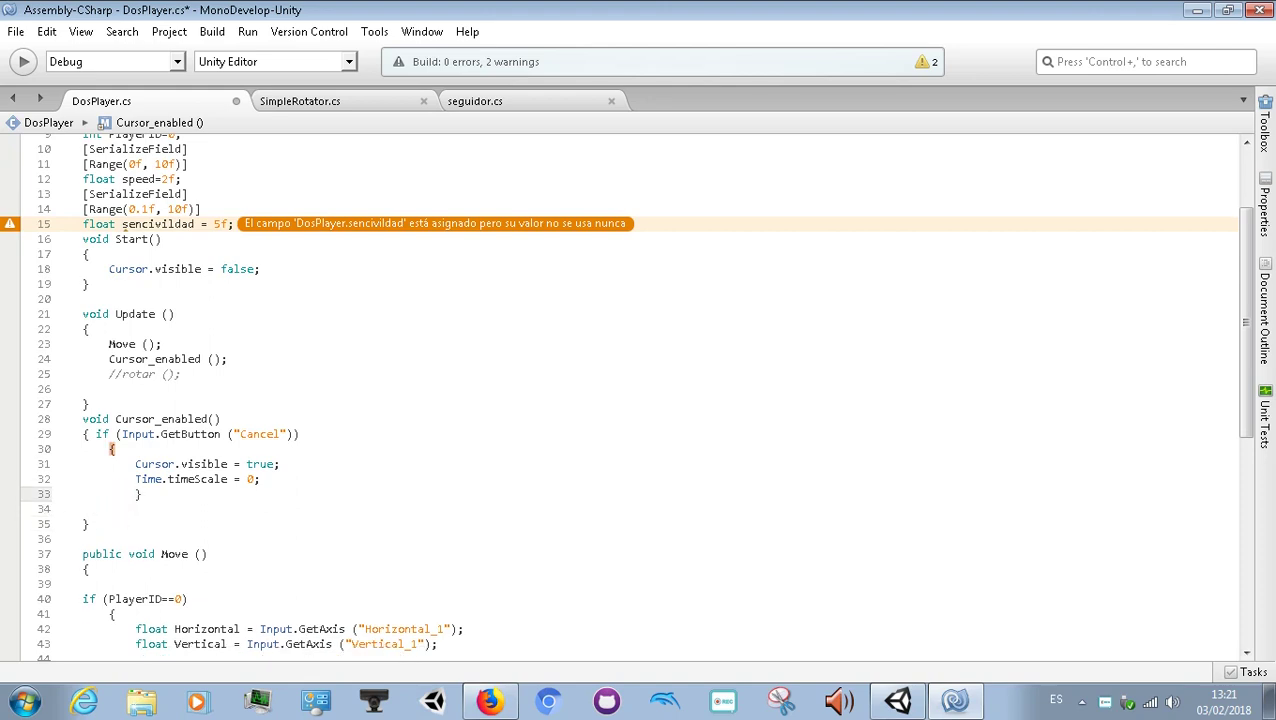
pyautogui.press('Return')
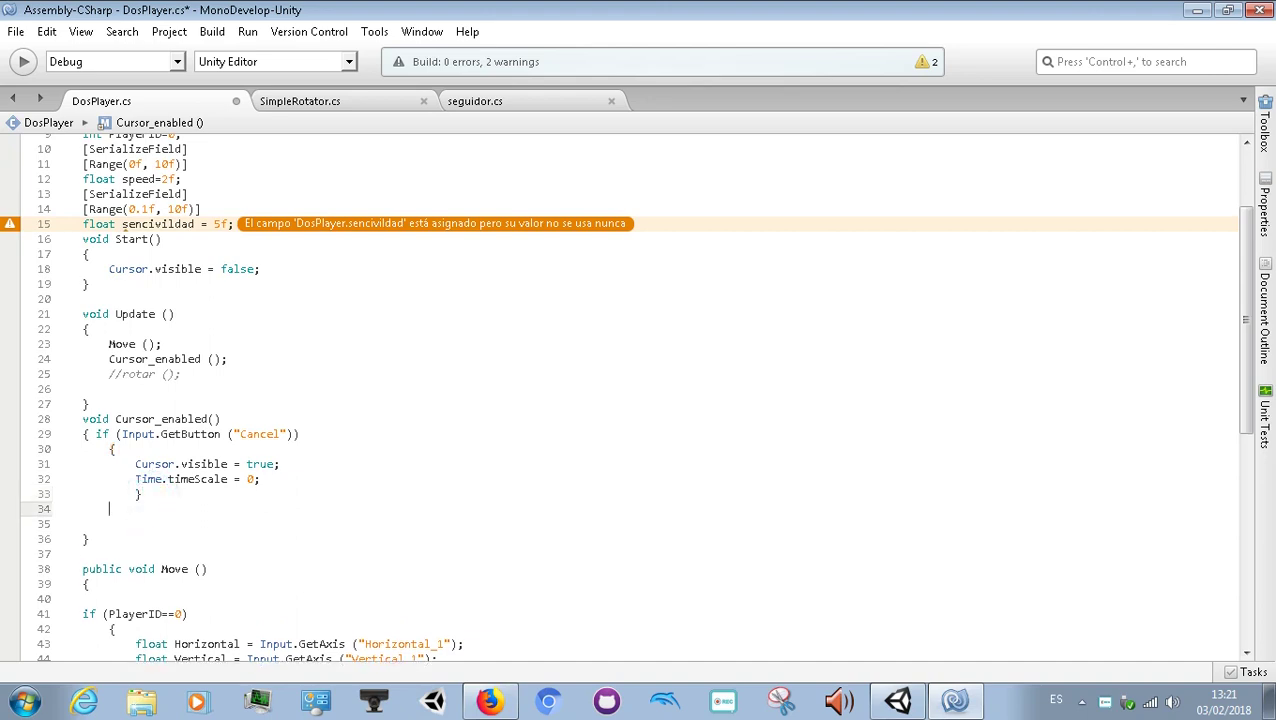
# Step: Type else if (Input.GetButton after the Cancel block, choosing GetButton from autocomplete
pyautogui.write('elsae')
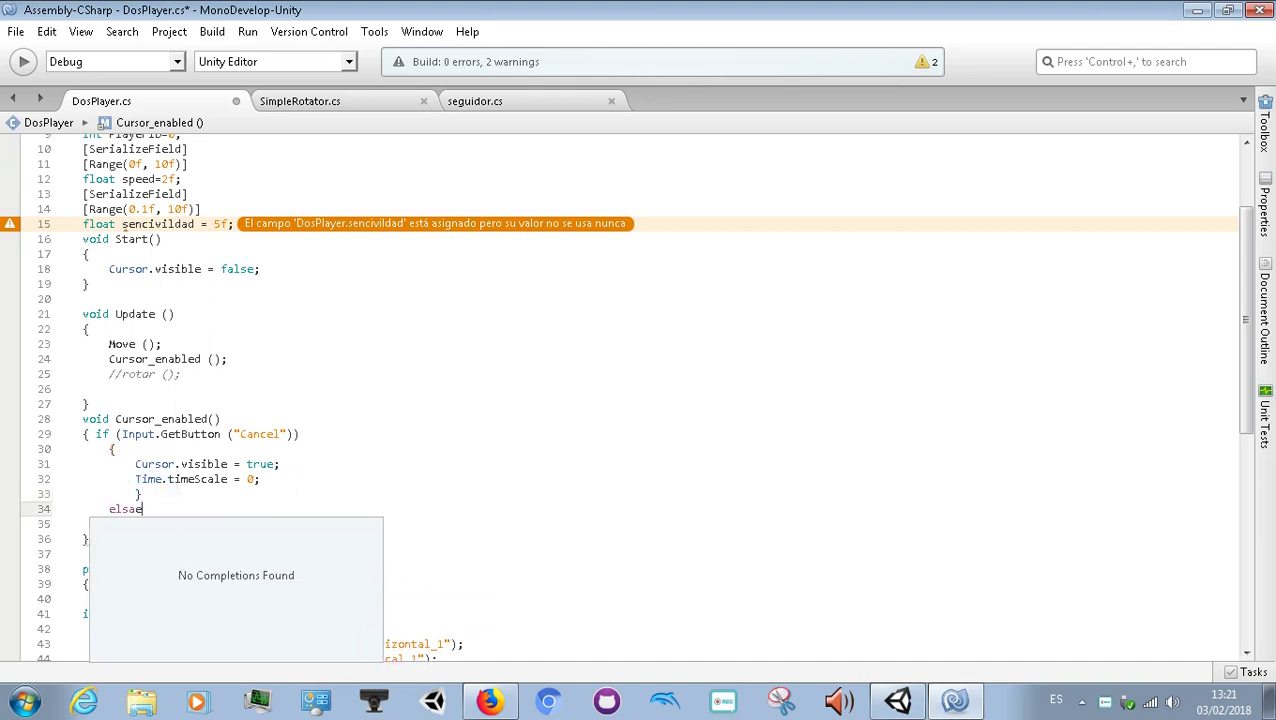
pyautogui.press('BackSpace')
pyautogui.write('e')
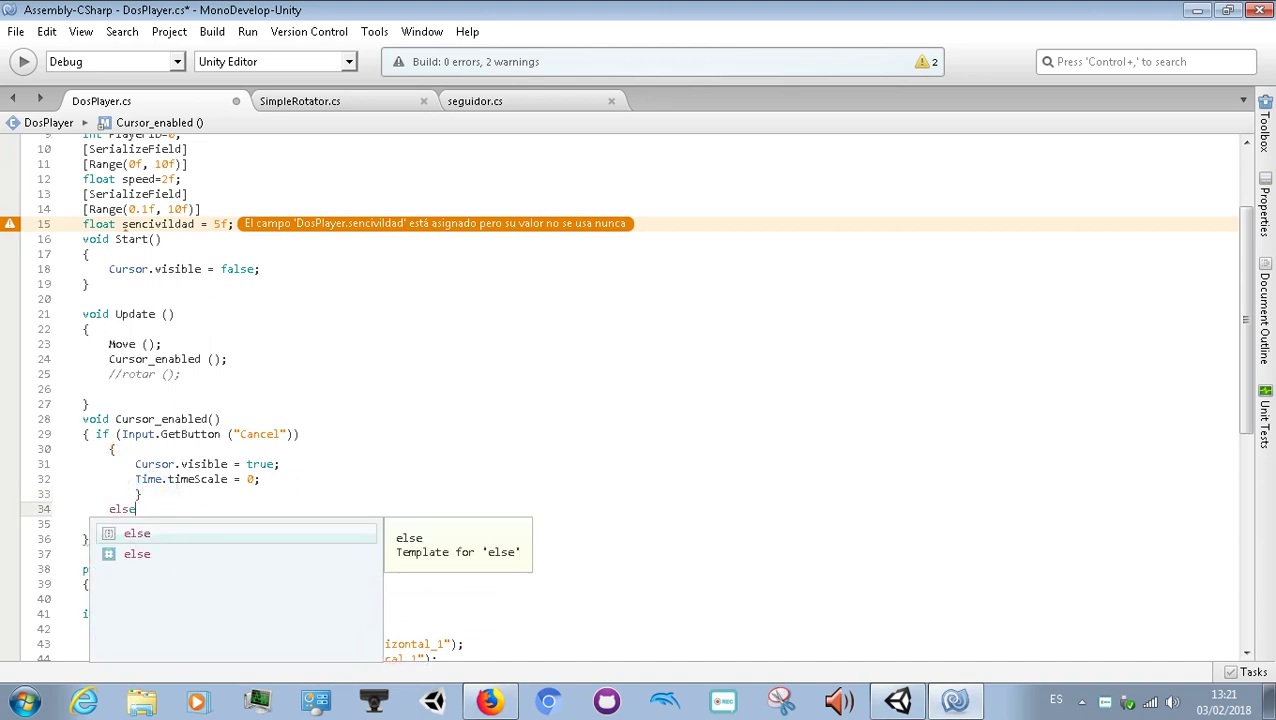
pyautogui.press('Return')
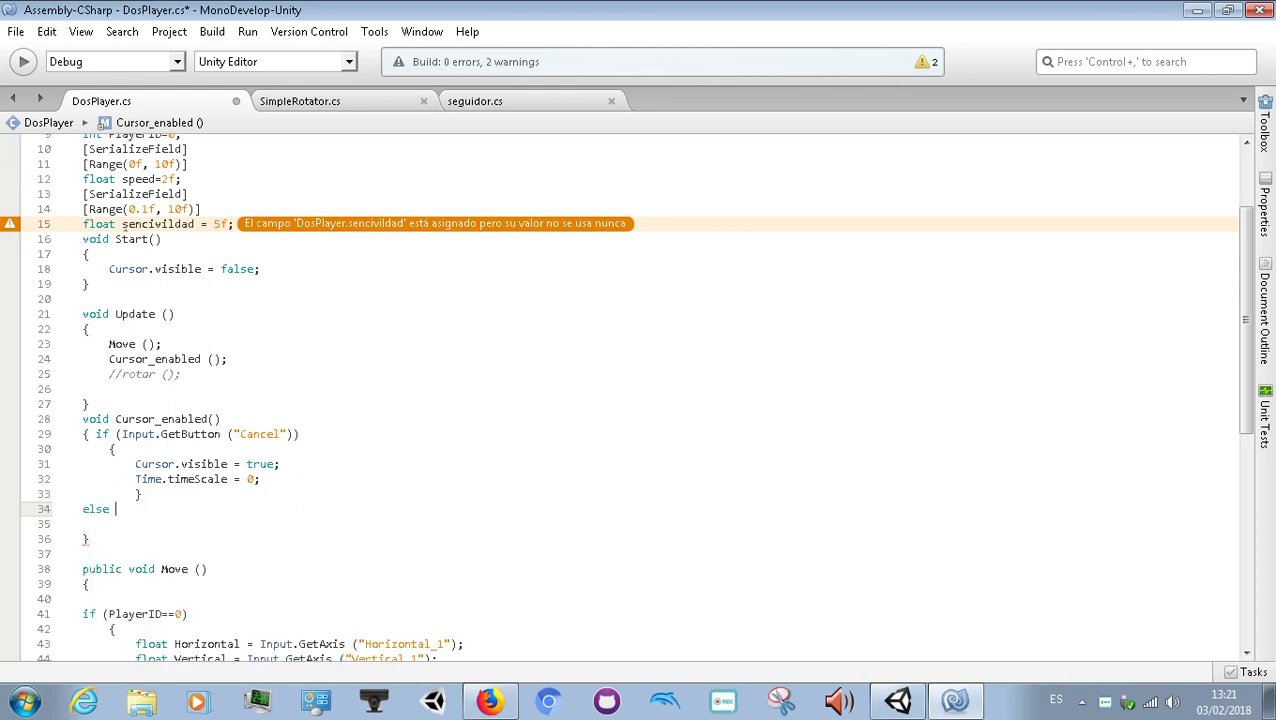
pyautogui.write('if')
pyautogui.write(' (')
pyautogui.write('in')
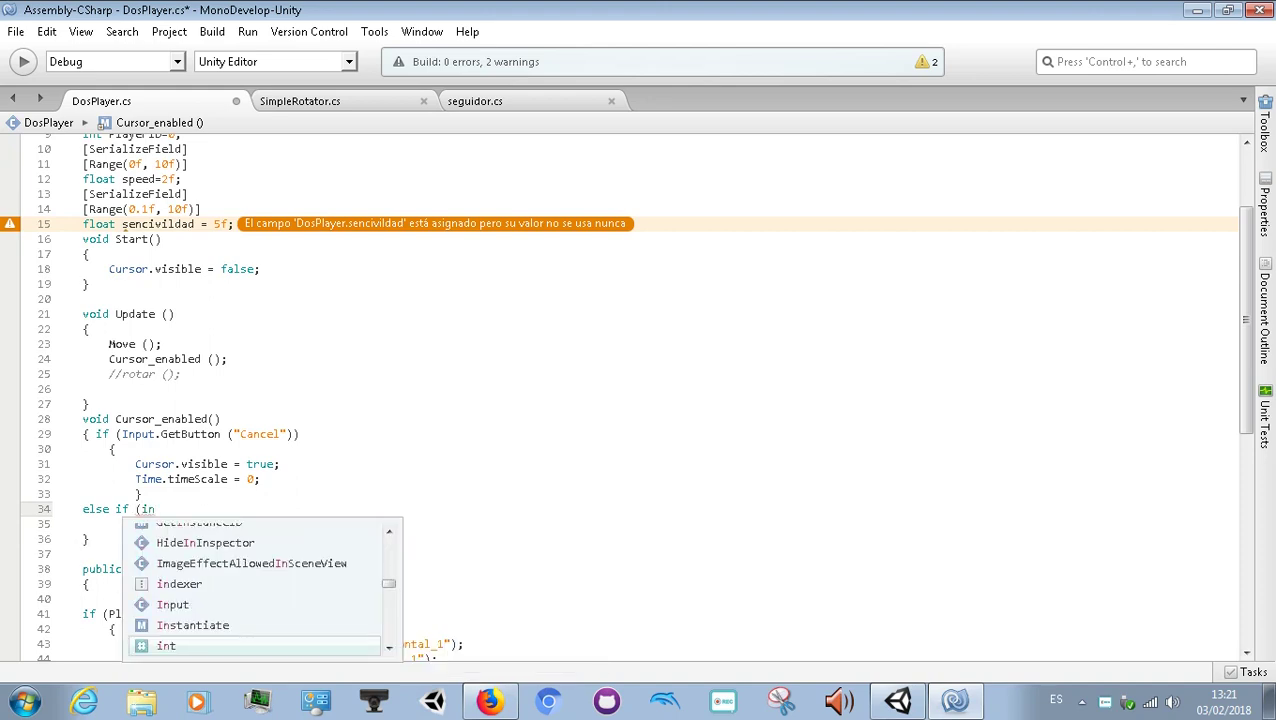
pyautogui.write('p')
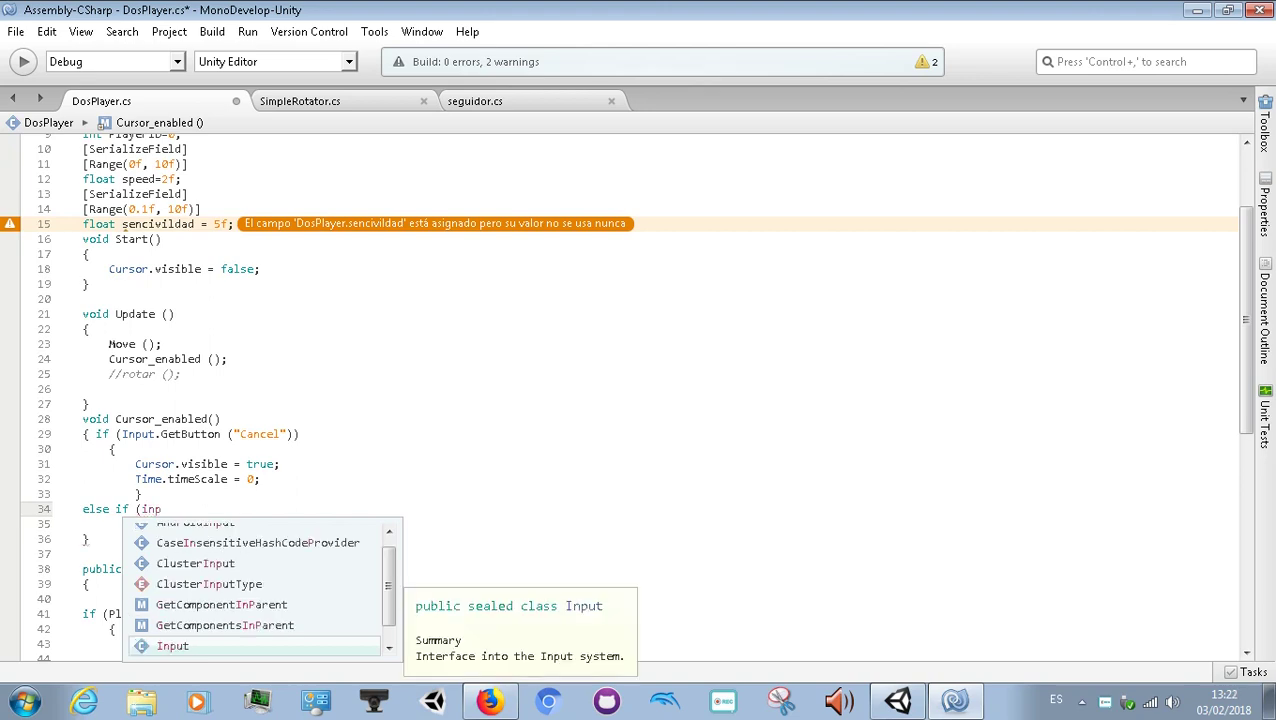
pyautogui.write('(')
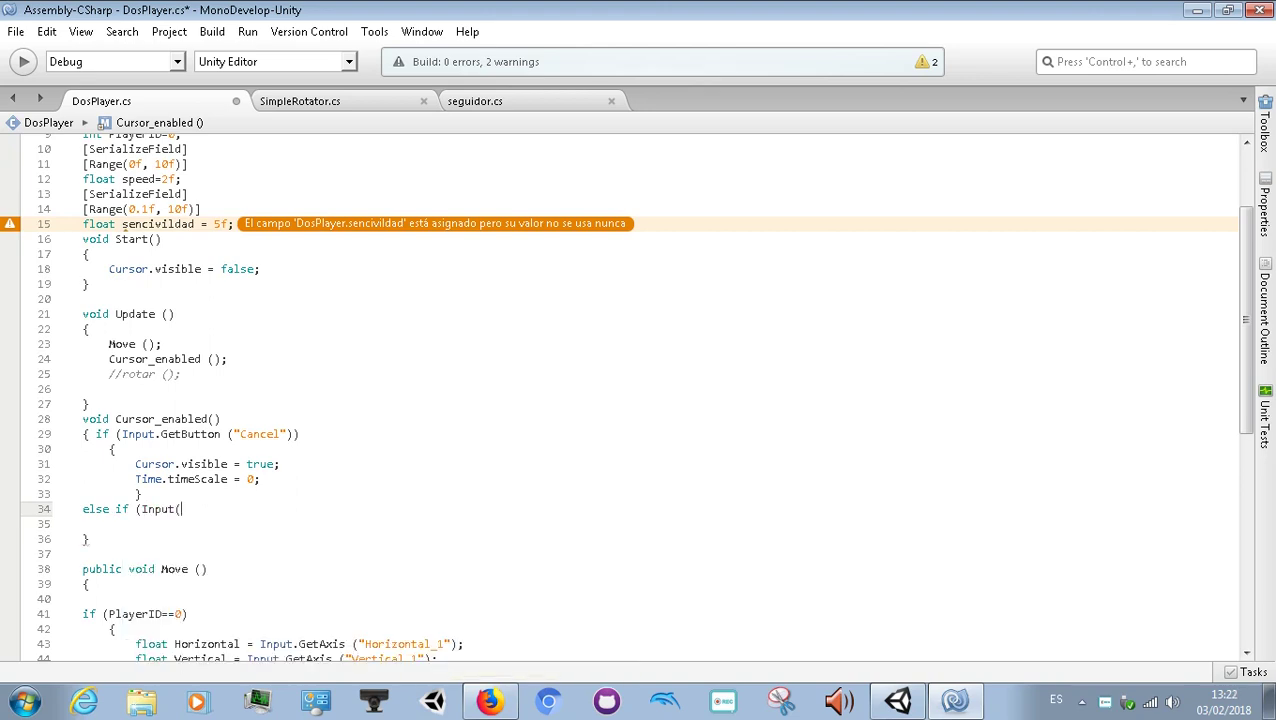
pyautogui.press('BackSpace')
pyautogui.write('.gr')
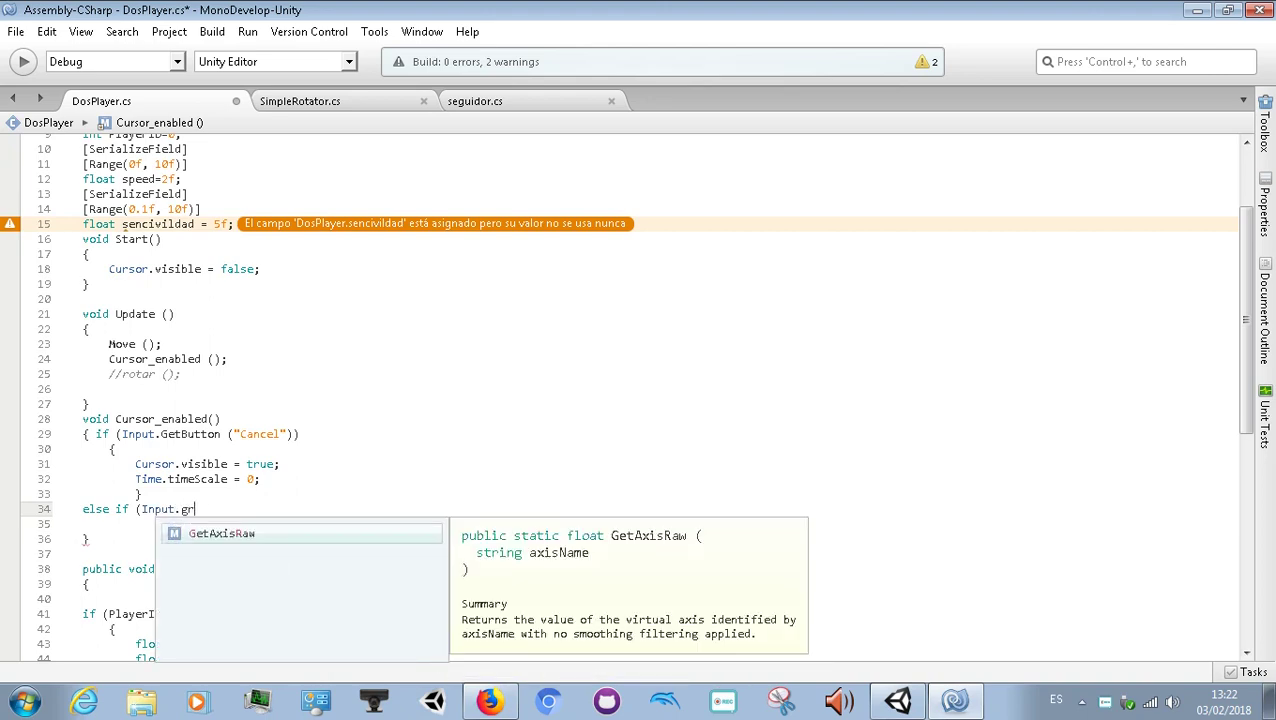
pyautogui.press('Up')
pyautogui.press('Up')
pyautogui.press('Up')
pyautogui.press('Up')
pyautogui.press('Up')
pyautogui.press('Up')
pyautogui.press('Up')
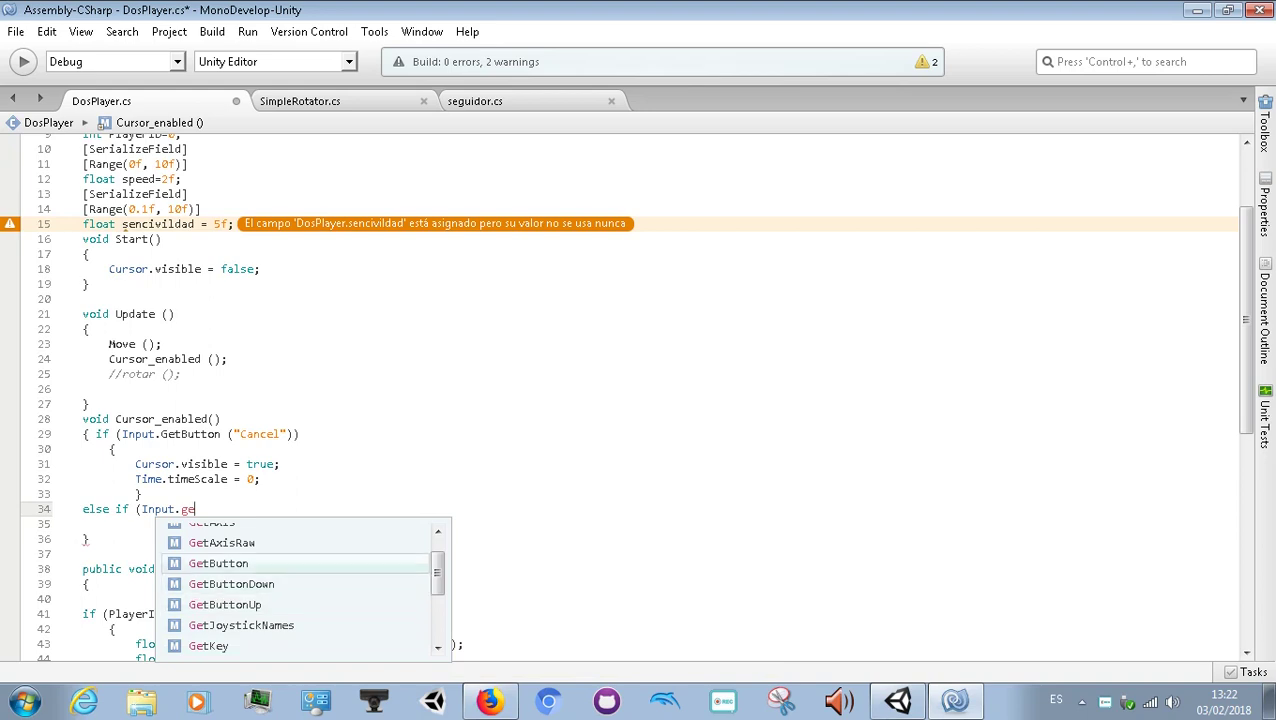
pyautogui.press('Up')
pyautogui.write('e')
pyautogui.press('Up')
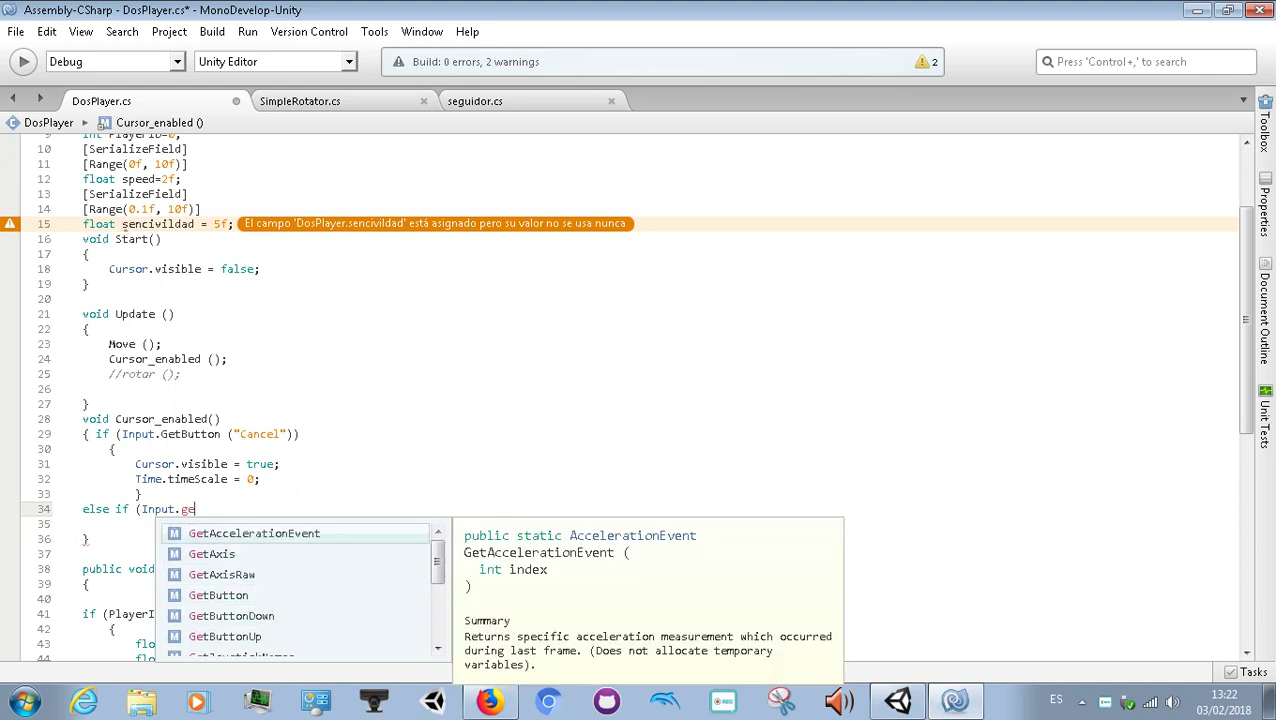
pyautogui.press('Down')
pyautogui.press('Down')
pyautogui.press('Down')
pyautogui.press('Return')
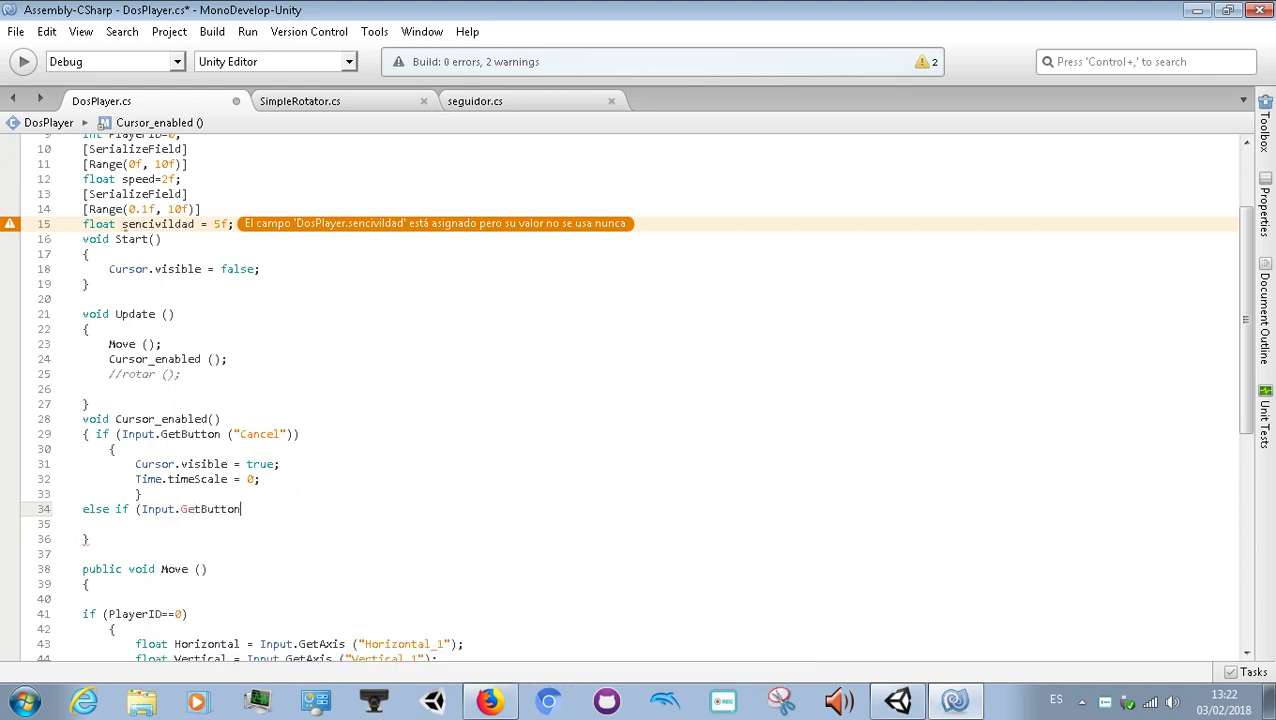
# Step: Complete the condition with the "Submit" argument and closing parentheses, then start a new line
pyautogui.write('()')
pyautogui.write('s')
pyautogui.press('BackSpace')
pyautogui.write('Submit')
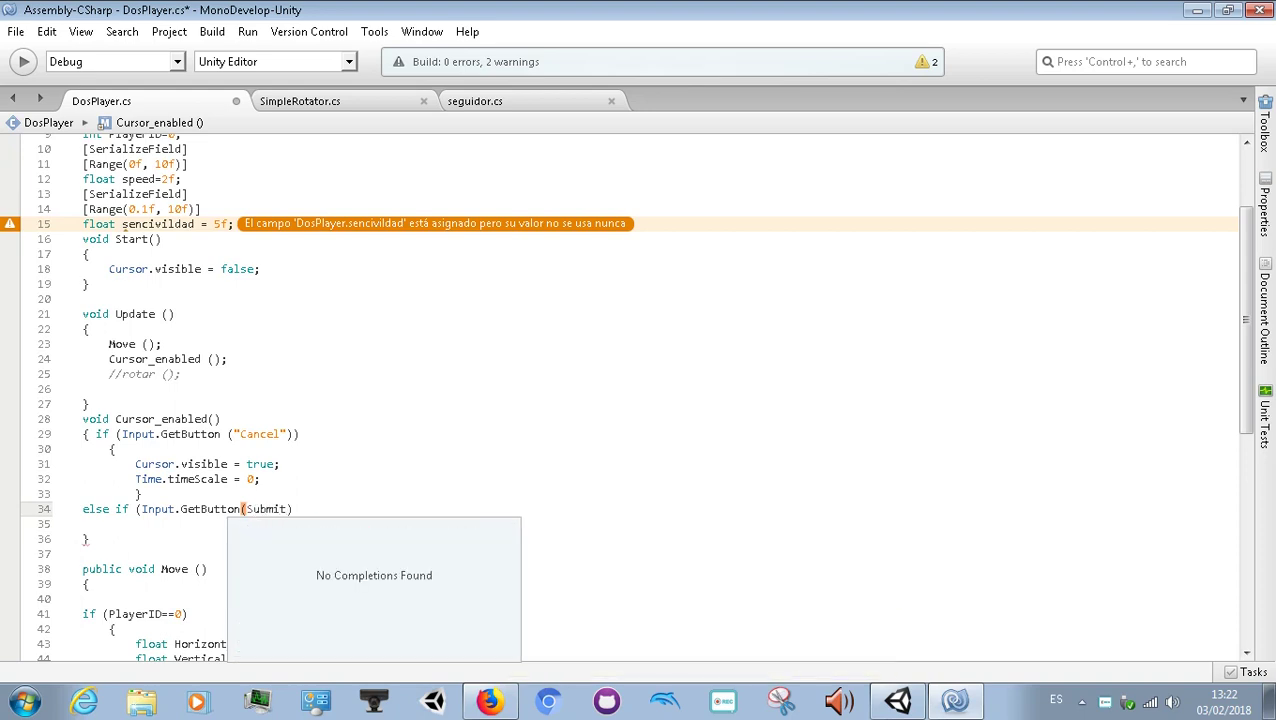
pyautogui.write('"')
pyautogui.press('Left')
pyautogui.press('Left')
pyautogui.press('Left')
pyautogui.press('Left')
pyautogui.write('"')
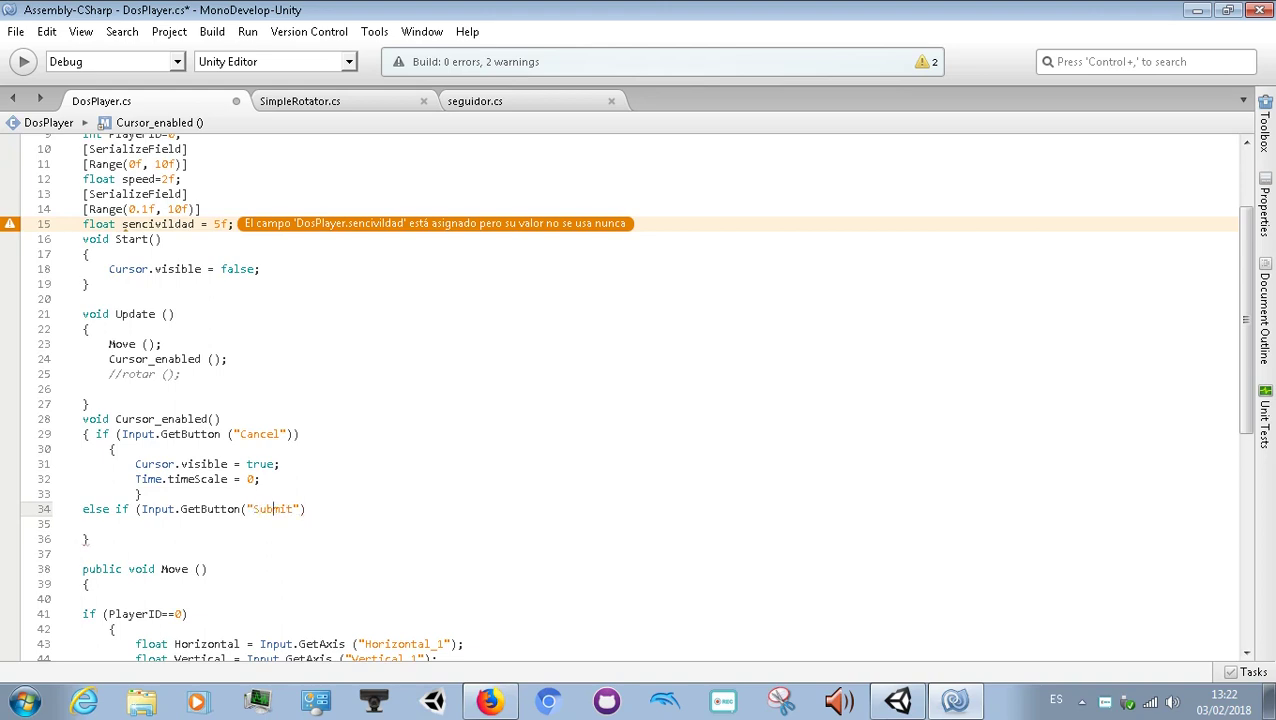
pyautogui.click(298, 509)
pyautogui.write(')')
pyautogui.press('Return')
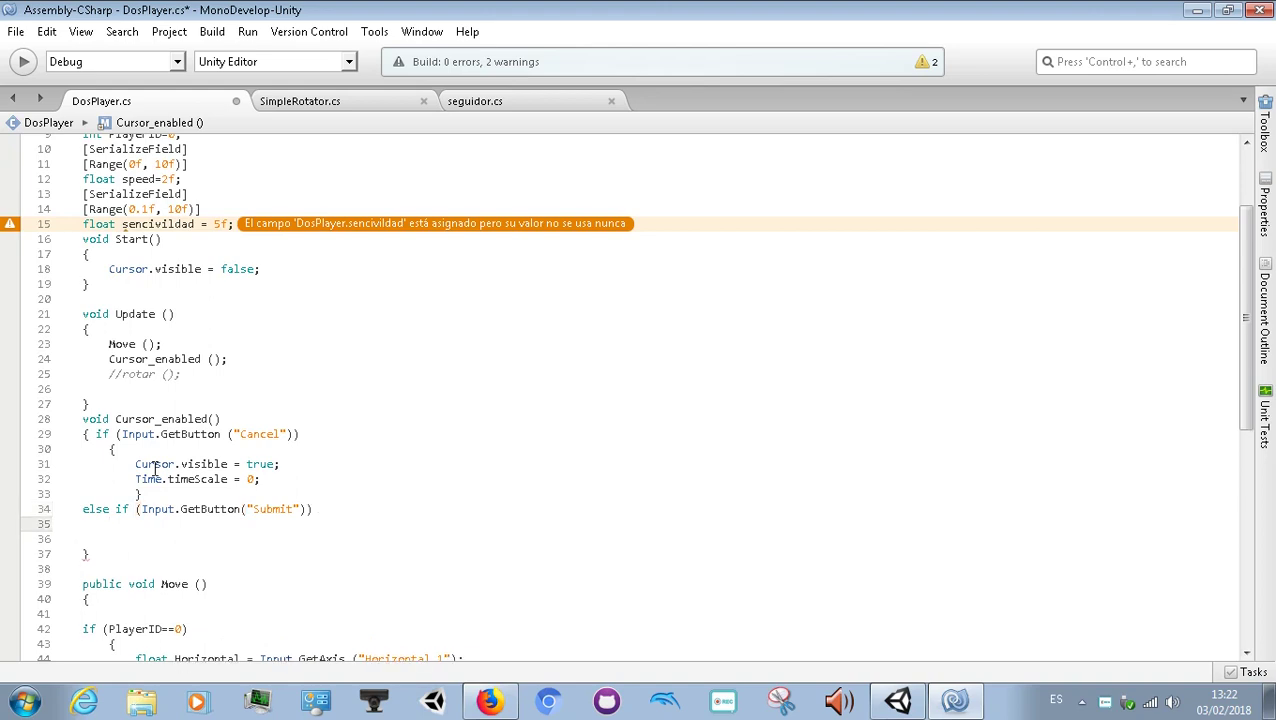
# Step: Paste the Cancel block under the else if, changing timeScale to 1 and Cursor.visible to false
pyautogui.moveTo(145, 494)
pyautogui.mouseDown()
pyautogui.moveTo(107, 471)
pyautogui.moveTo(107, 452)
pyautogui.mouseUp()
pyautogui.hotkey('ctrl', 'c')
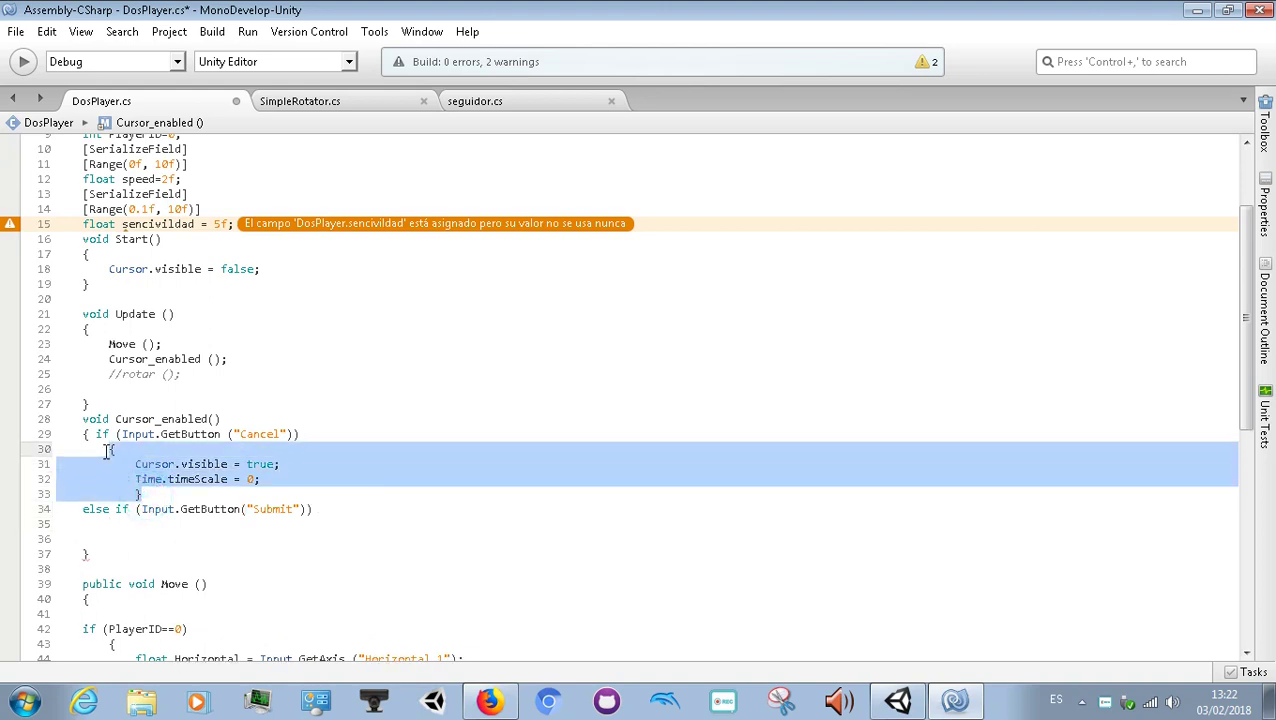
pyautogui.click(155, 547)
pyautogui.click(153, 525)
pyautogui.hotkey('ctrl', 'v')
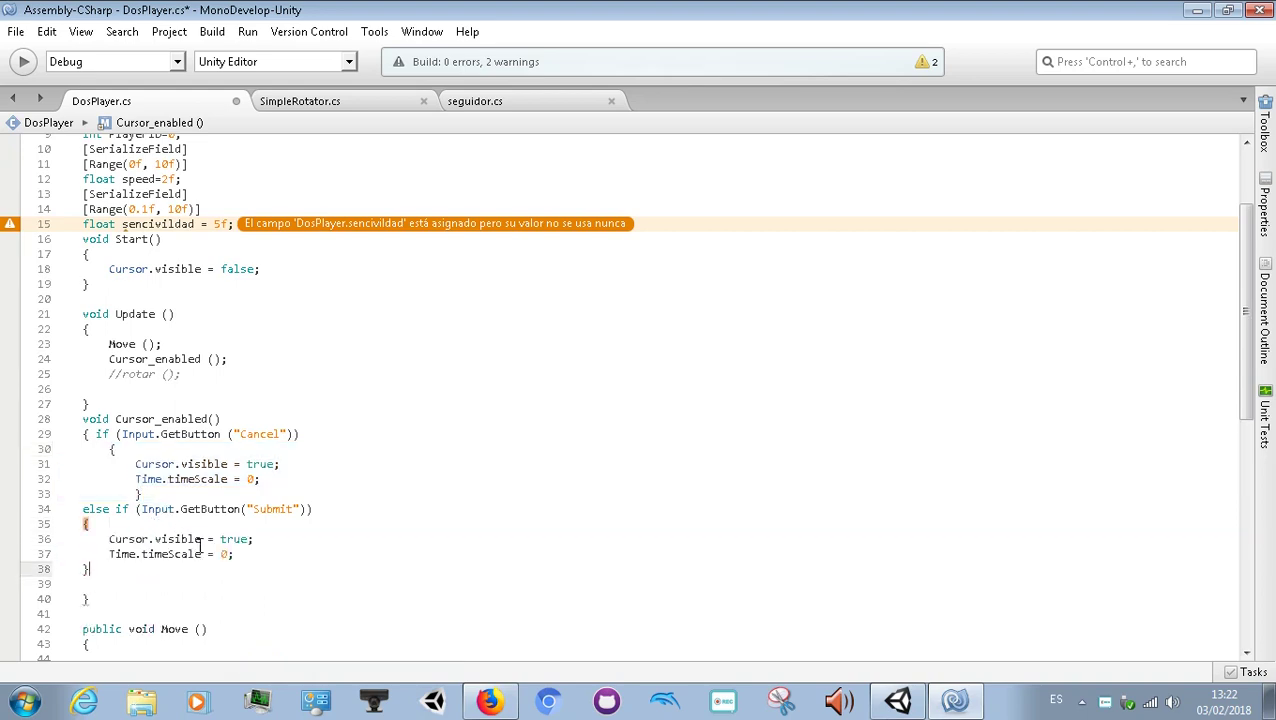
pyautogui.click(220, 555)
pyautogui.write('1')
pyautogui.moveTo(220, 540); pyautogui.dragTo(246, 541)
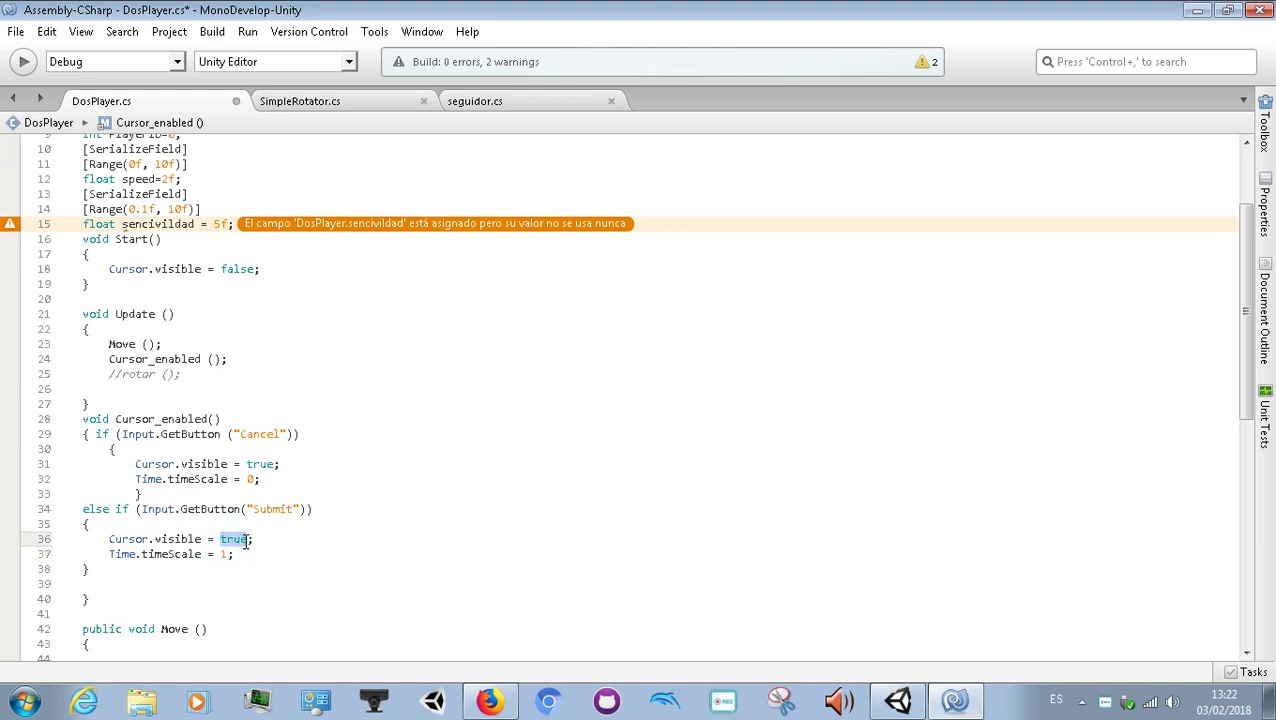
pyautogui.write('false')
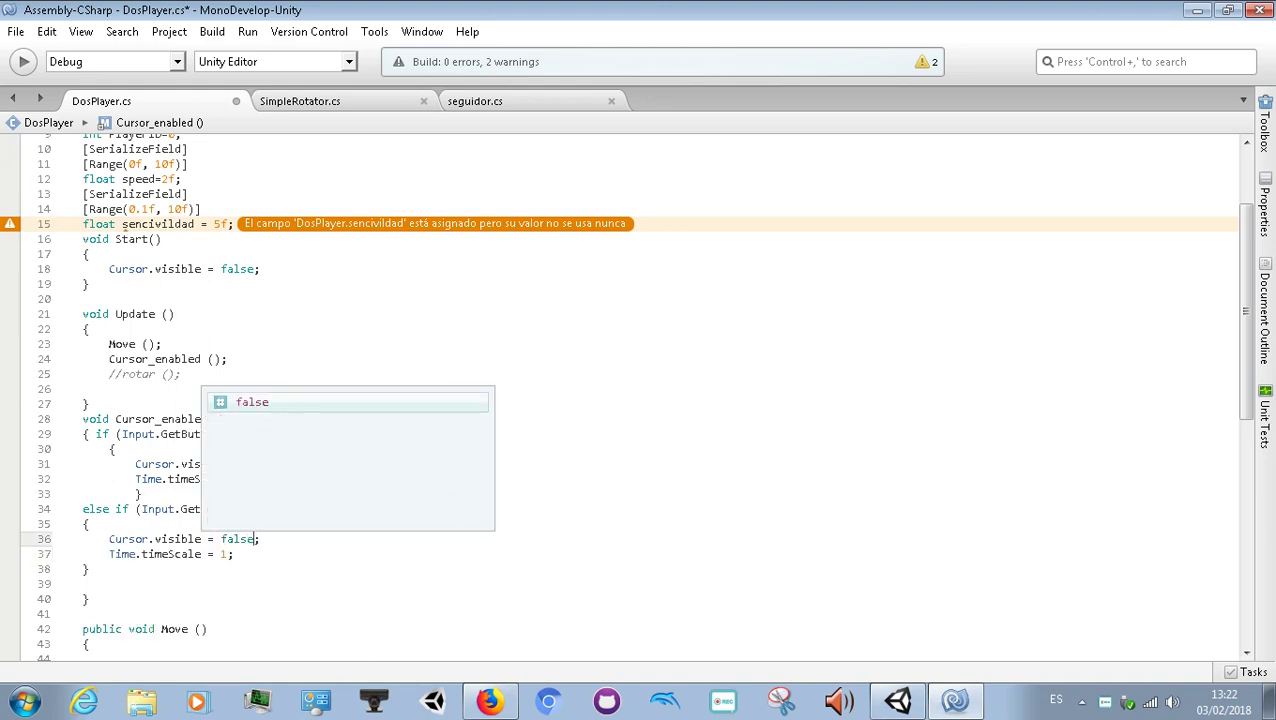
pyautogui.press('Escape')
pyautogui.scroll(-1, 255, 537)
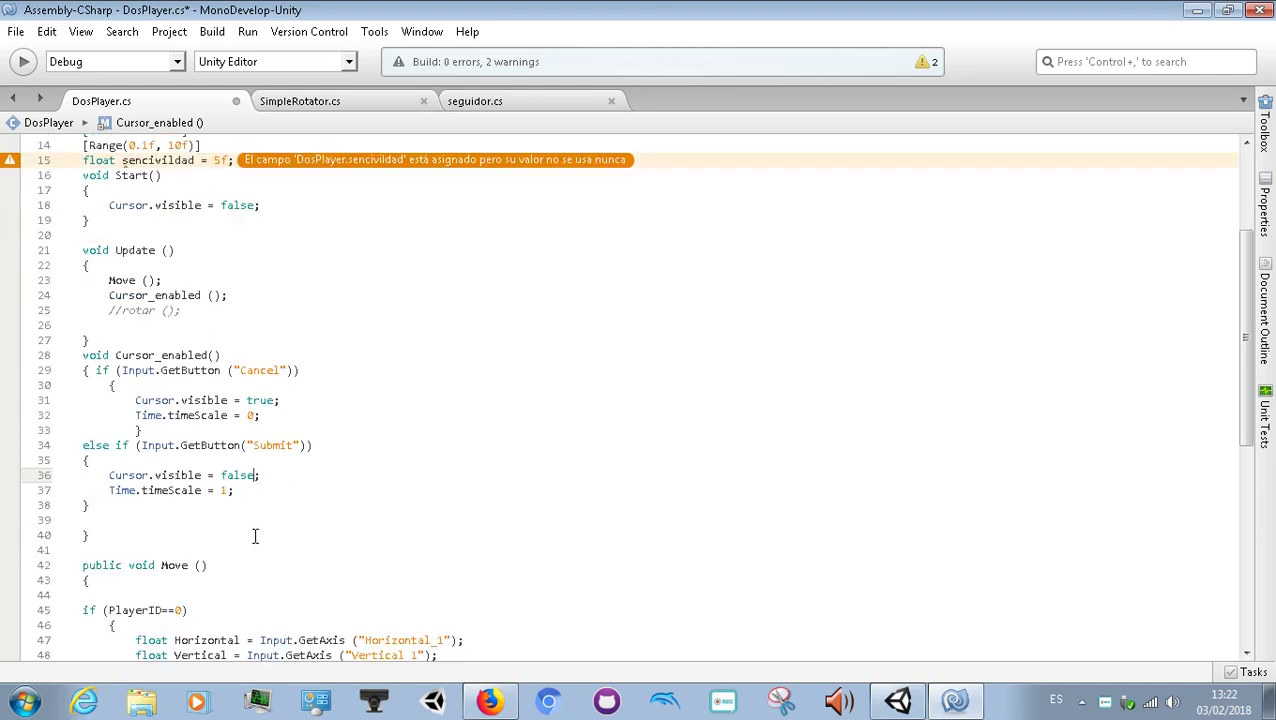
# Step: Move the first if onto its own line and re-indent the Cancel and Submit branch braces
pyautogui.click(92, 370)
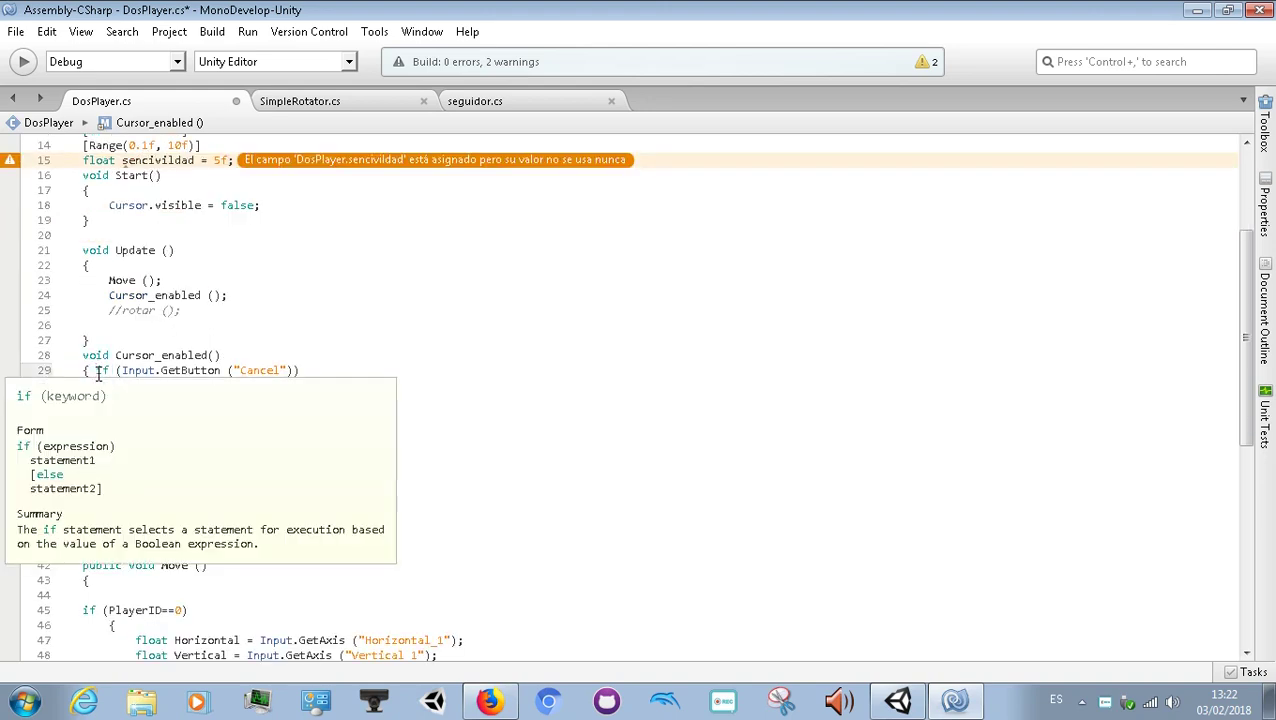
pyautogui.press('Return')
pyautogui.click(86, 370)
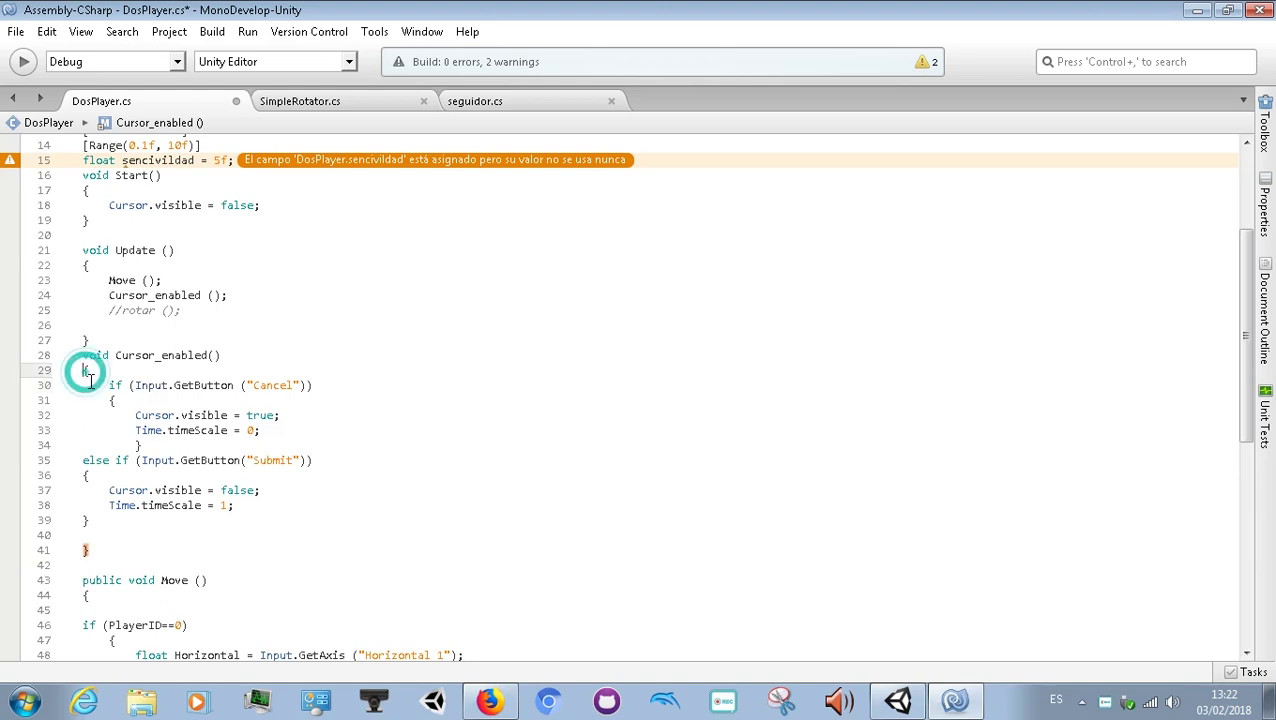
pyautogui.click(112, 418)
pyautogui.click(125, 399)
pyautogui.click(131, 436)
pyautogui.click(137, 446)
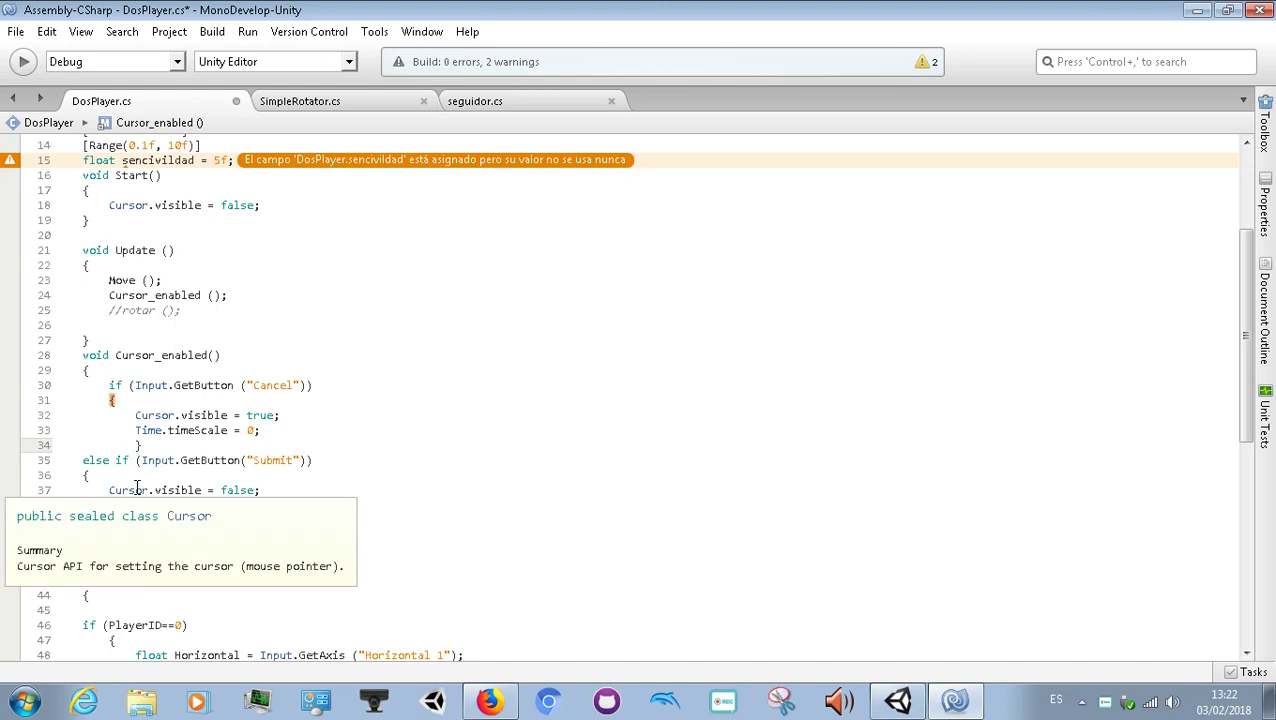
pyautogui.press('BackSpace')
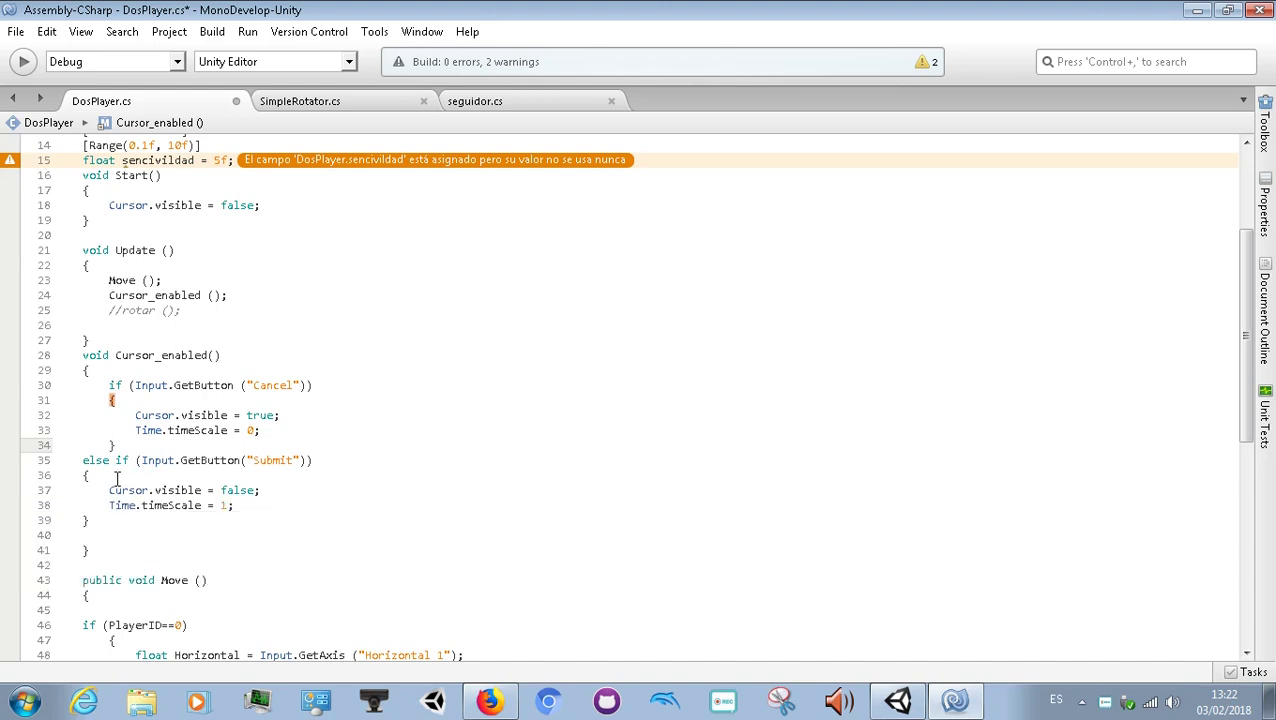
pyautogui.click(90, 476)
pyautogui.click(85, 476)
pyautogui.press('Tab')
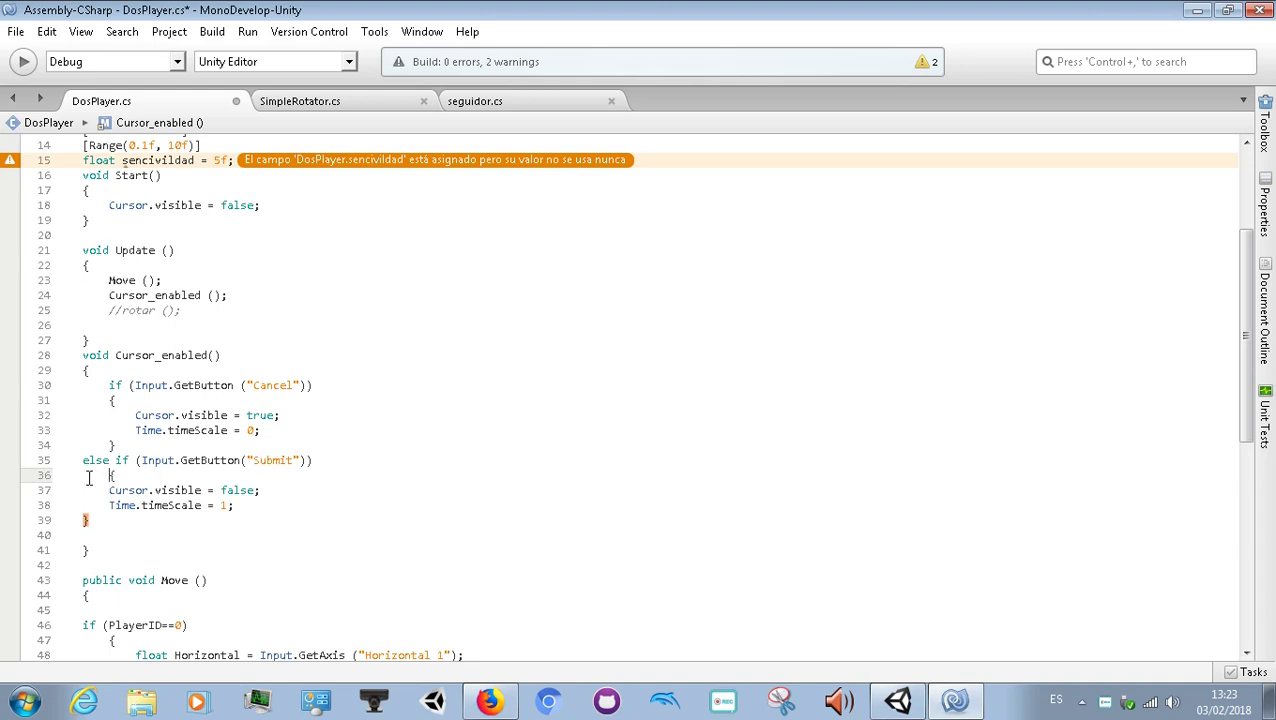
pyautogui.click(80, 520)
pyautogui.press('Tab')
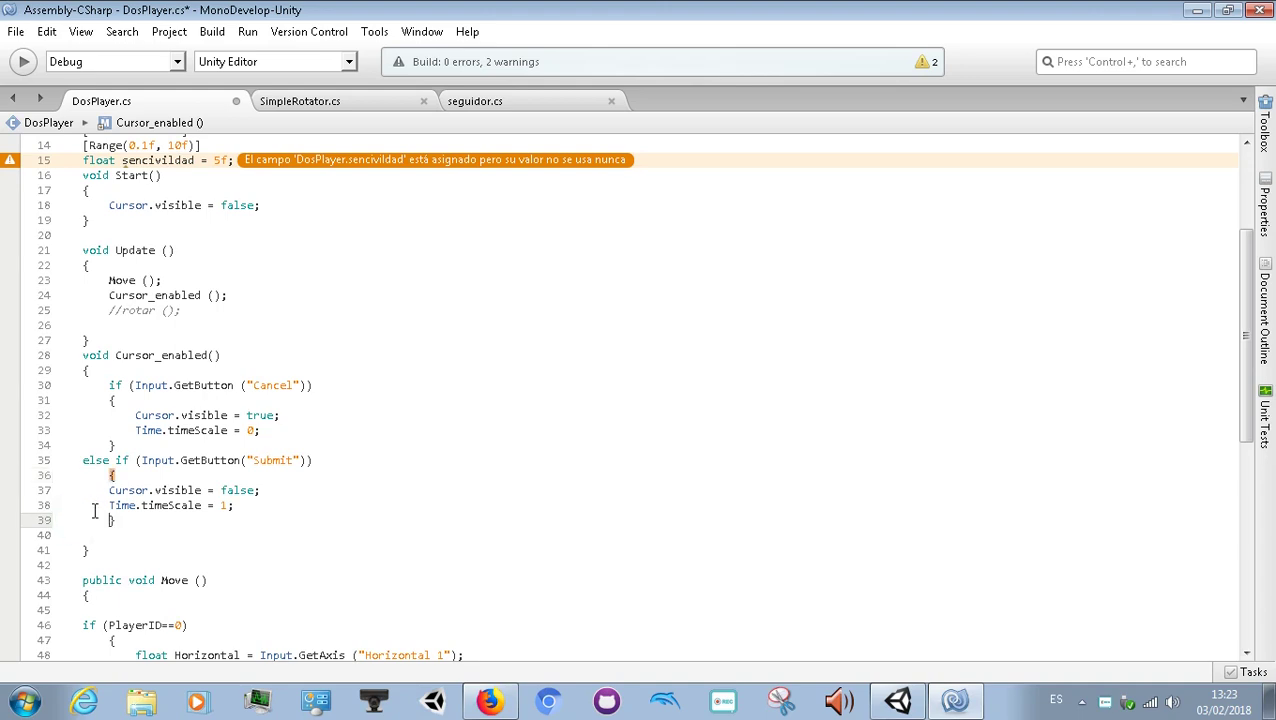
# Step: Indent the Submit branch's Cursor.visible and Time.timeScale statements, retyping Time via autocomplete
pyautogui.click(98, 372)
pyautogui.click(83, 565)
pyautogui.click(88, 371)
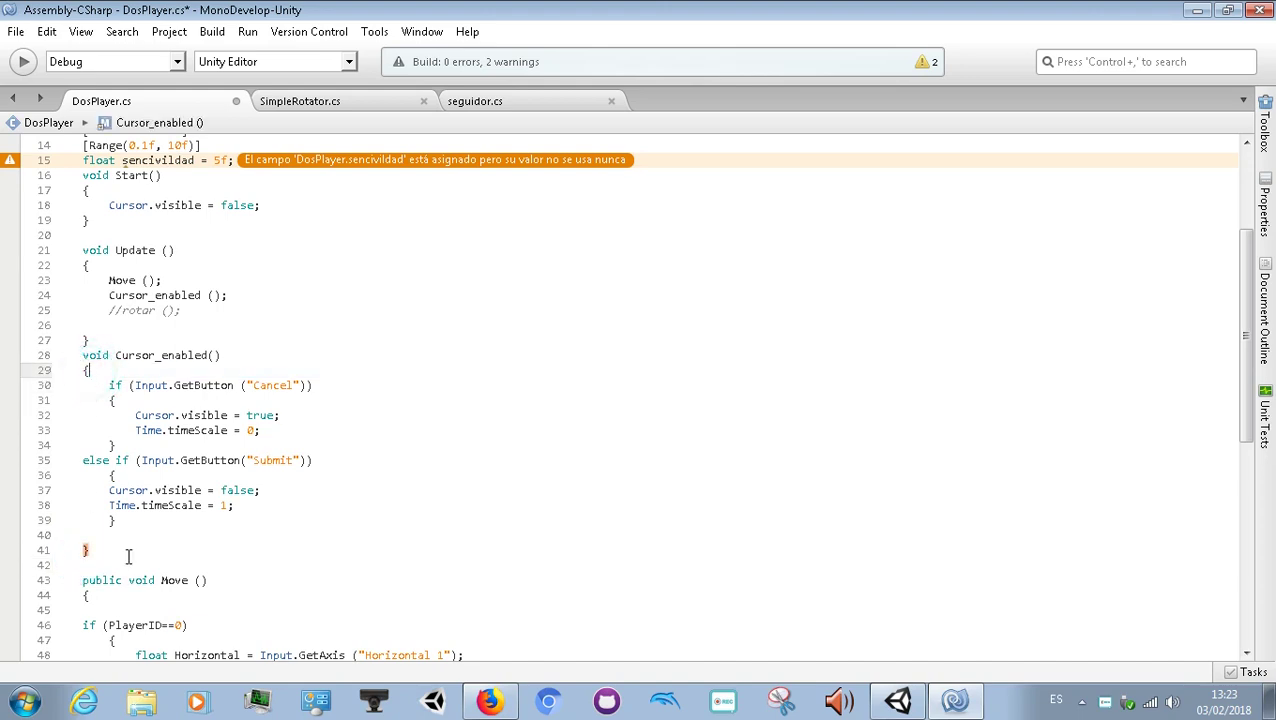
pyautogui.click(220, 355)
pyautogui.click(131, 398)
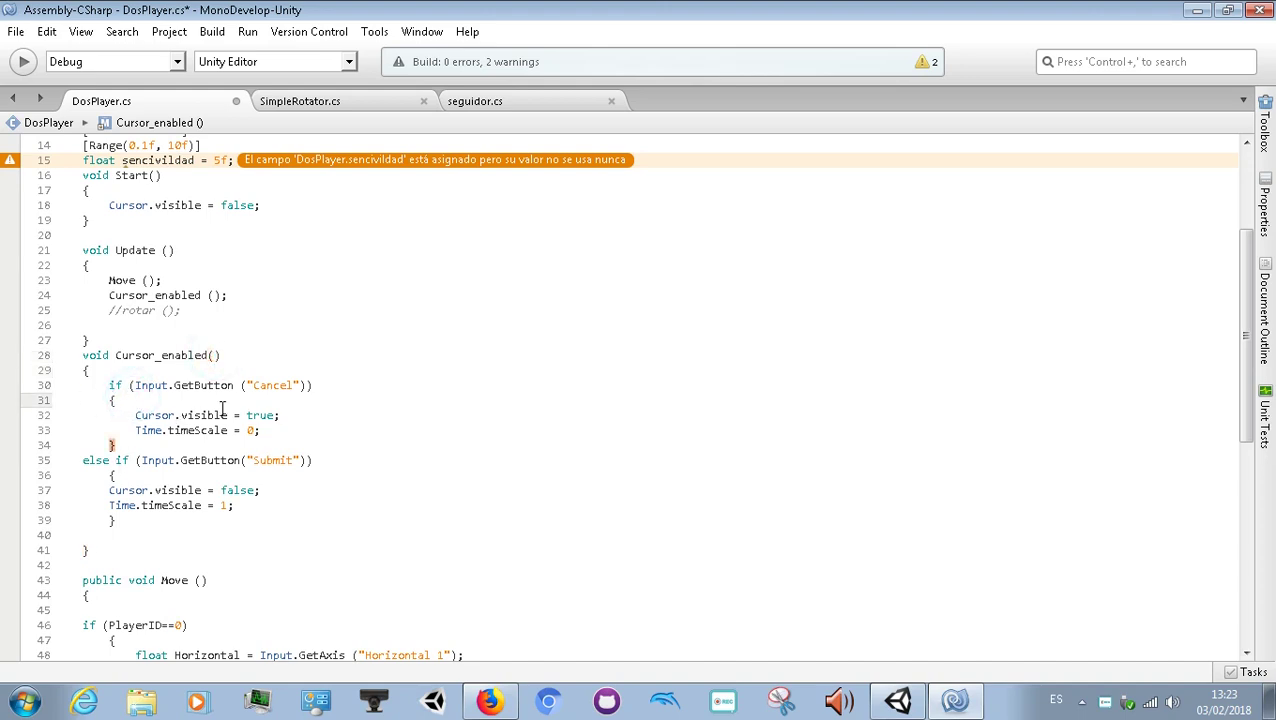
pyautogui.click(190, 507)
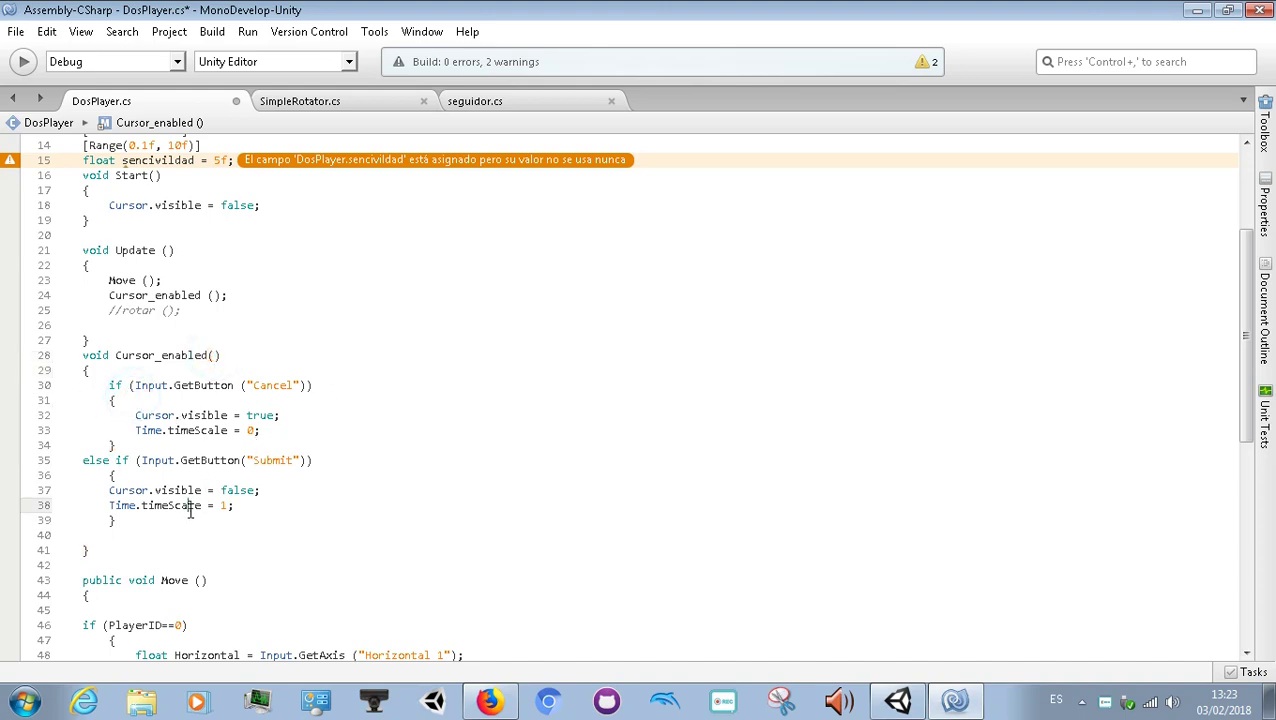
pyautogui.click(109, 490)
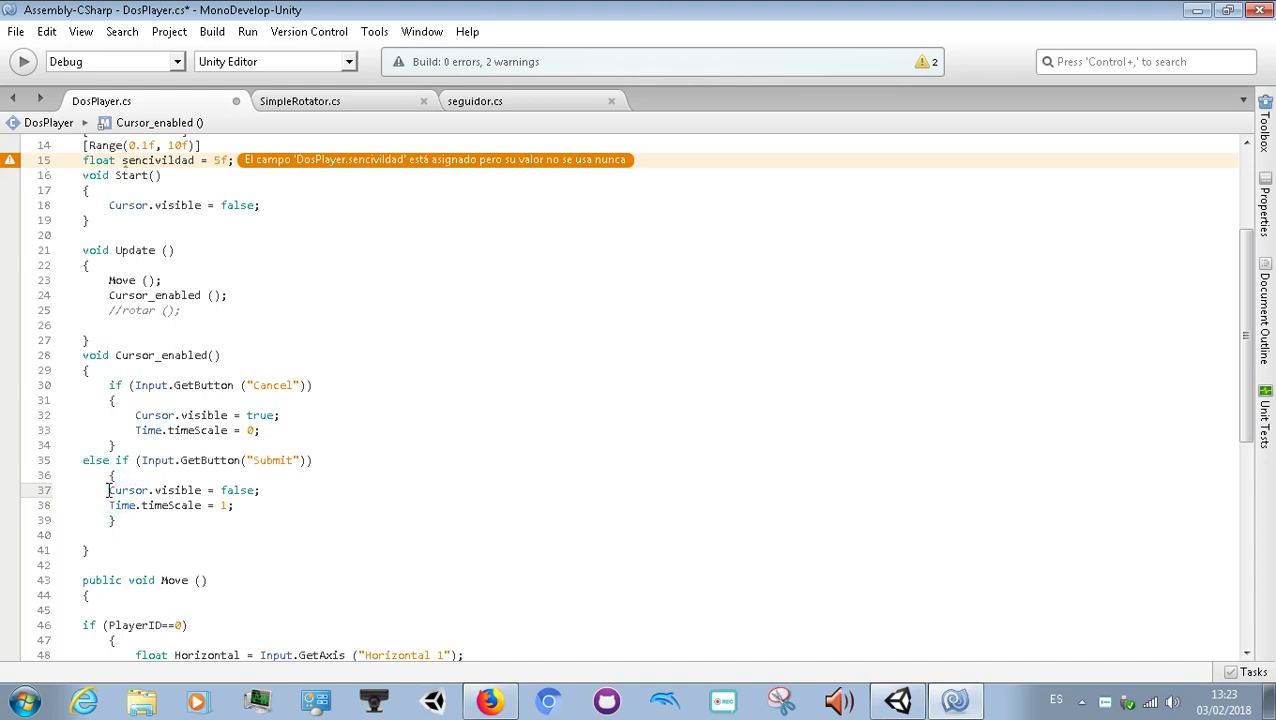
pyautogui.press('Tab')
pyautogui.click(110, 505)
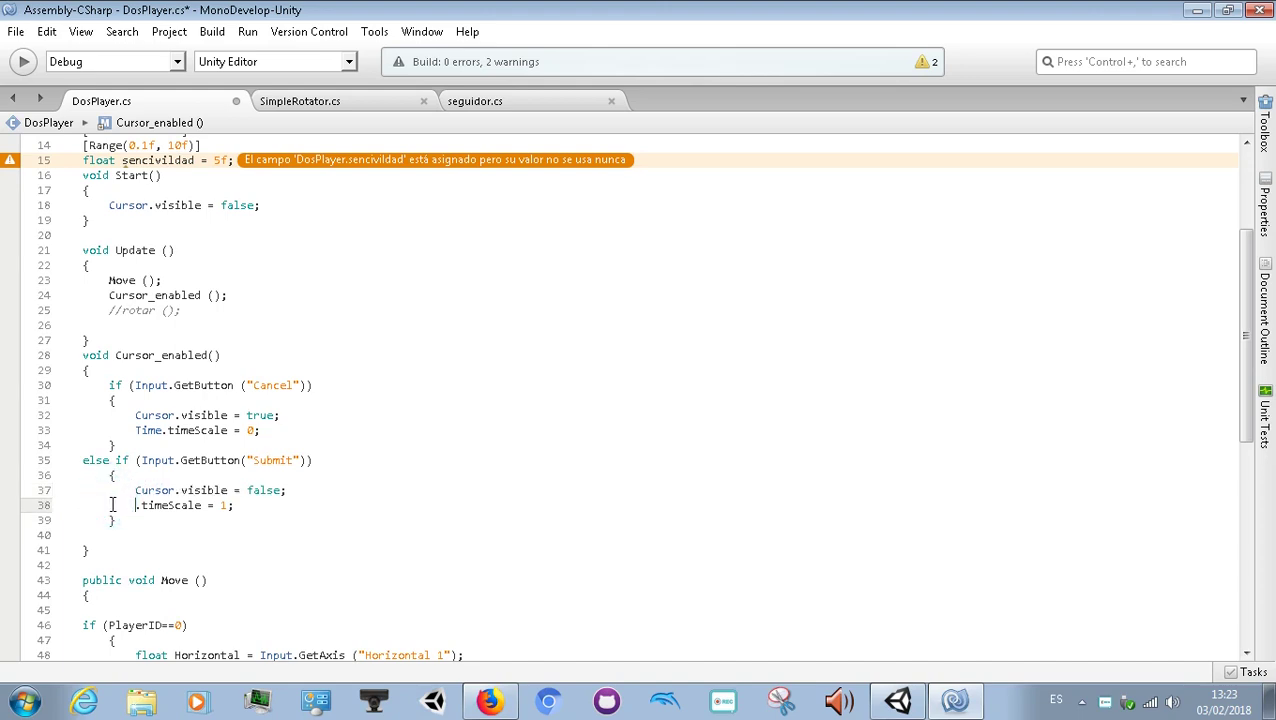
pyautogui.write('TI')
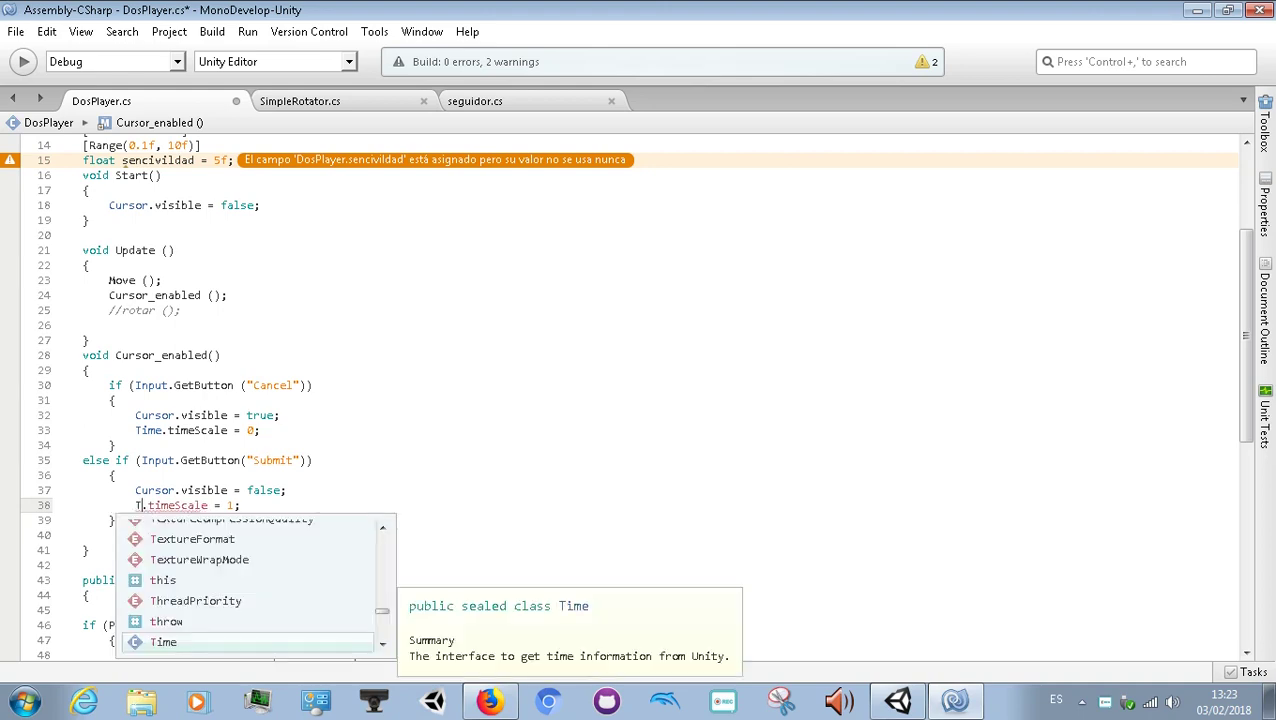
pyautogui.write('ME')
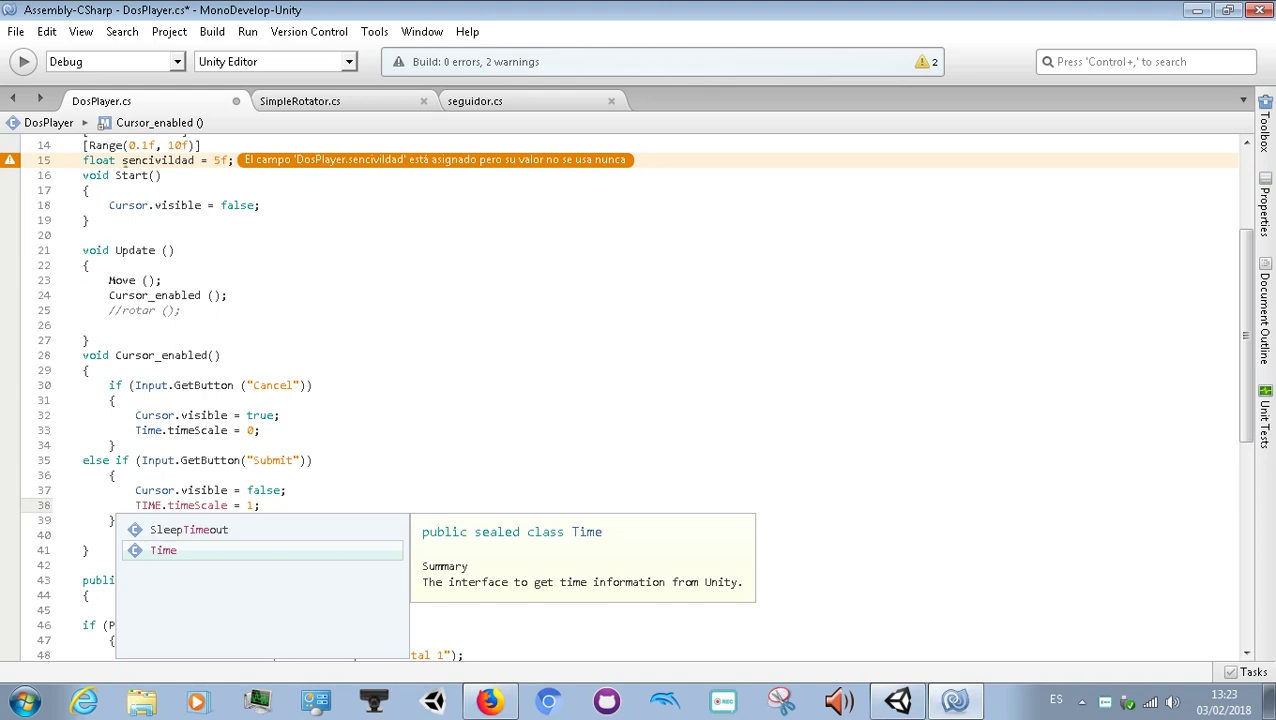
pyautogui.press('Return')
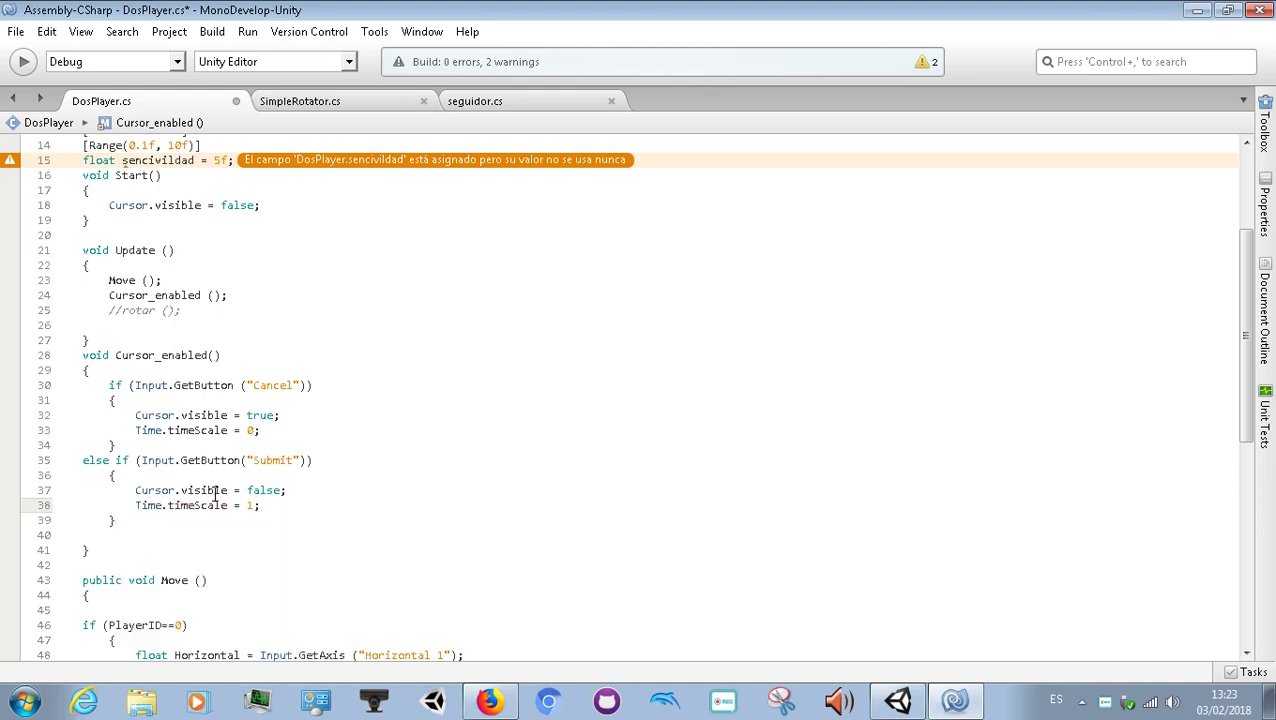
pyautogui.moveTo(214, 495)
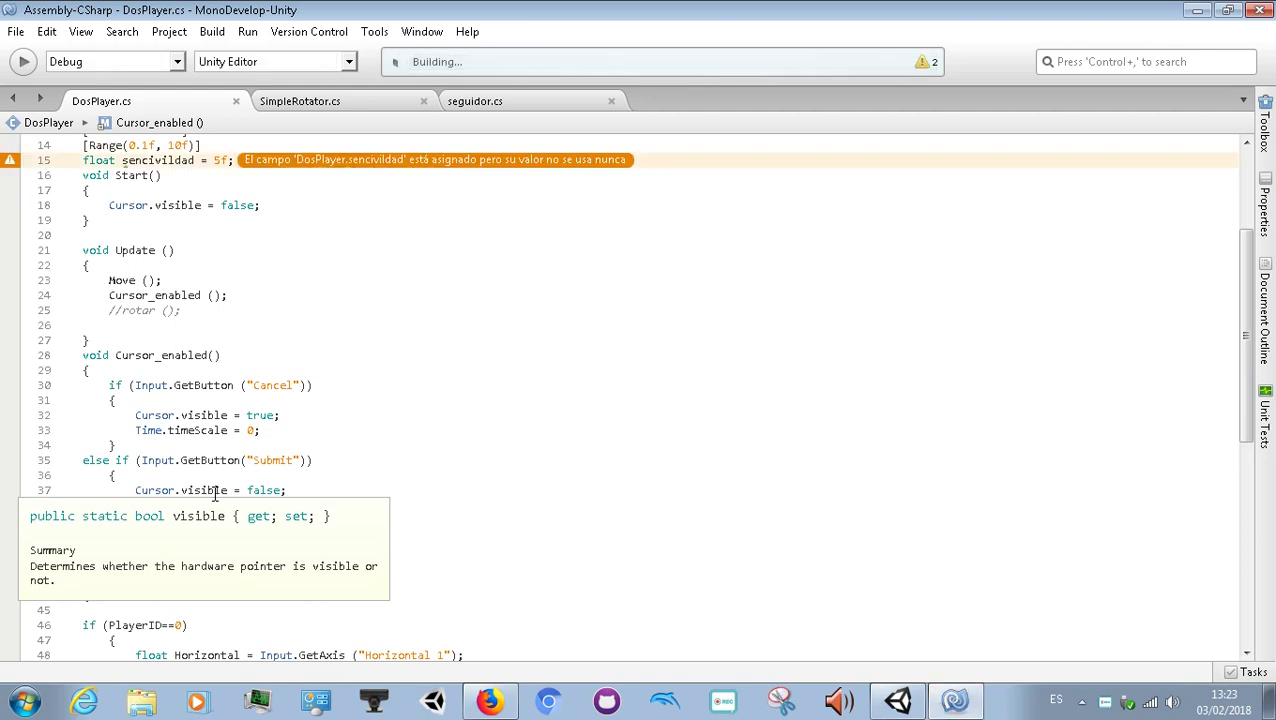
# Step: Switch to the Unity editor, run the scene with Play to test it, then stop it
pyautogui.click(282, 518)
pyautogui.scroll(-2, 295, 520)
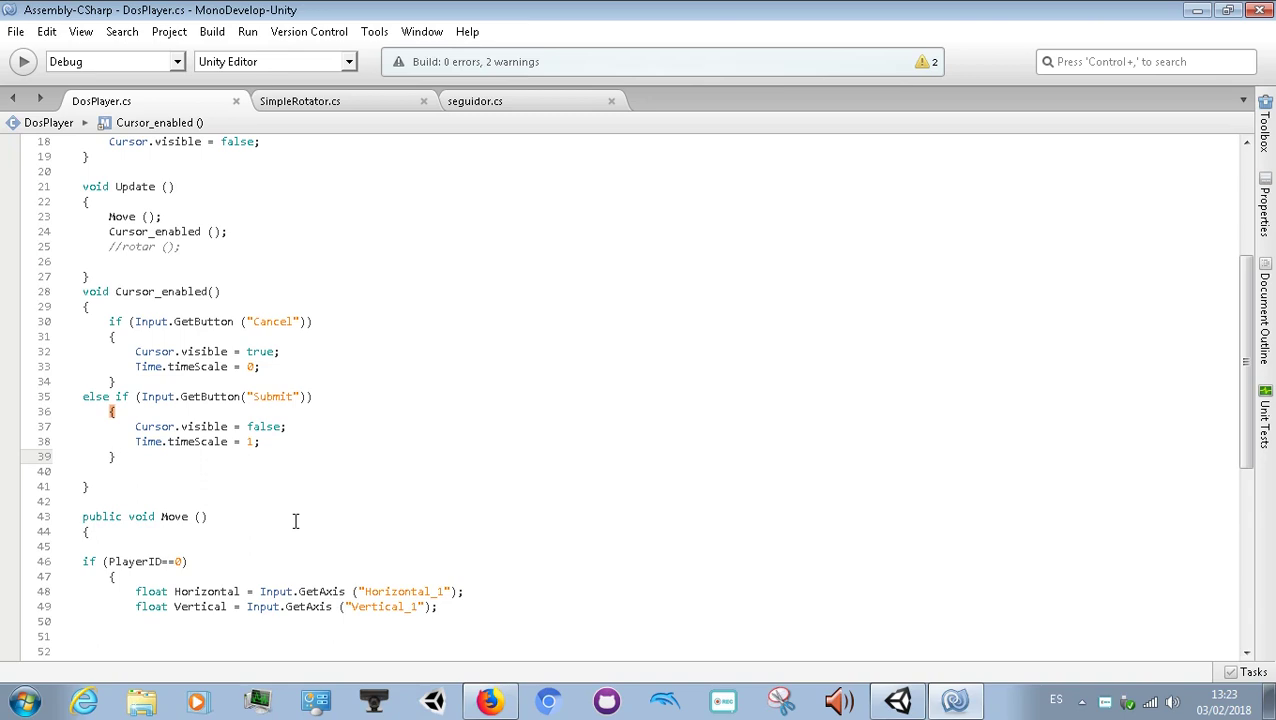
pyautogui.click(900, 703)
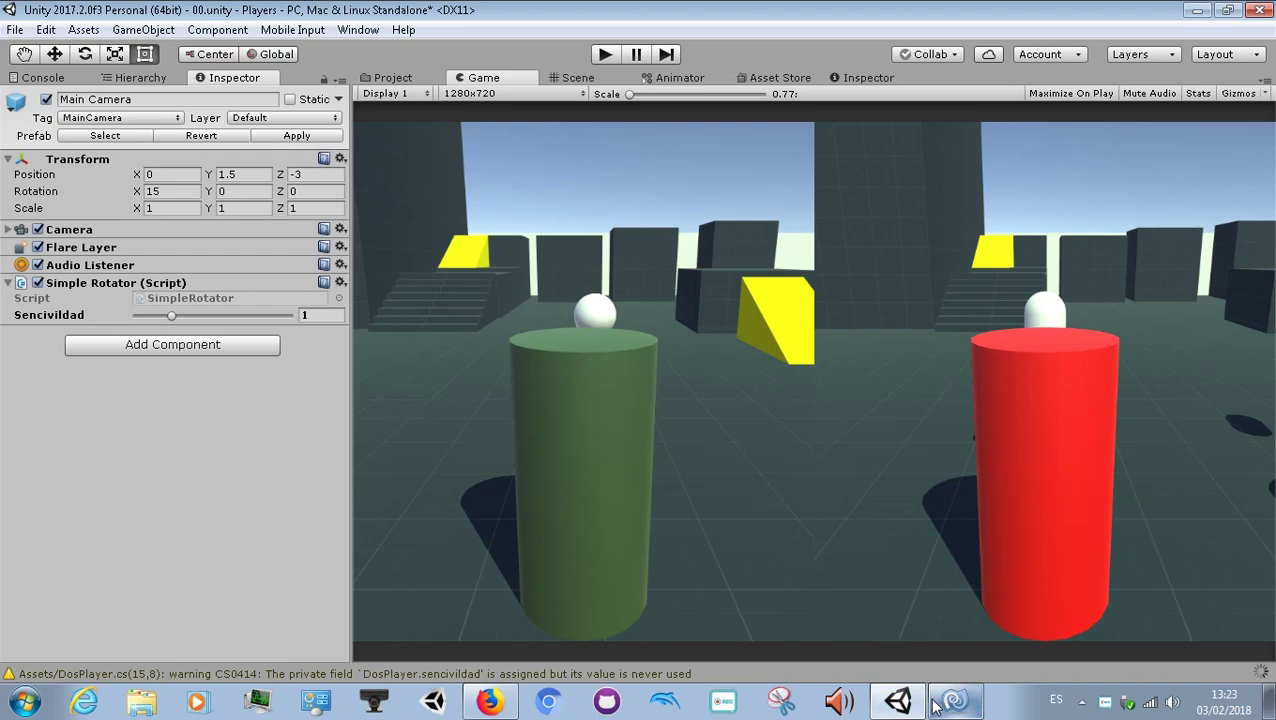
pyautogui.click(935, 705)
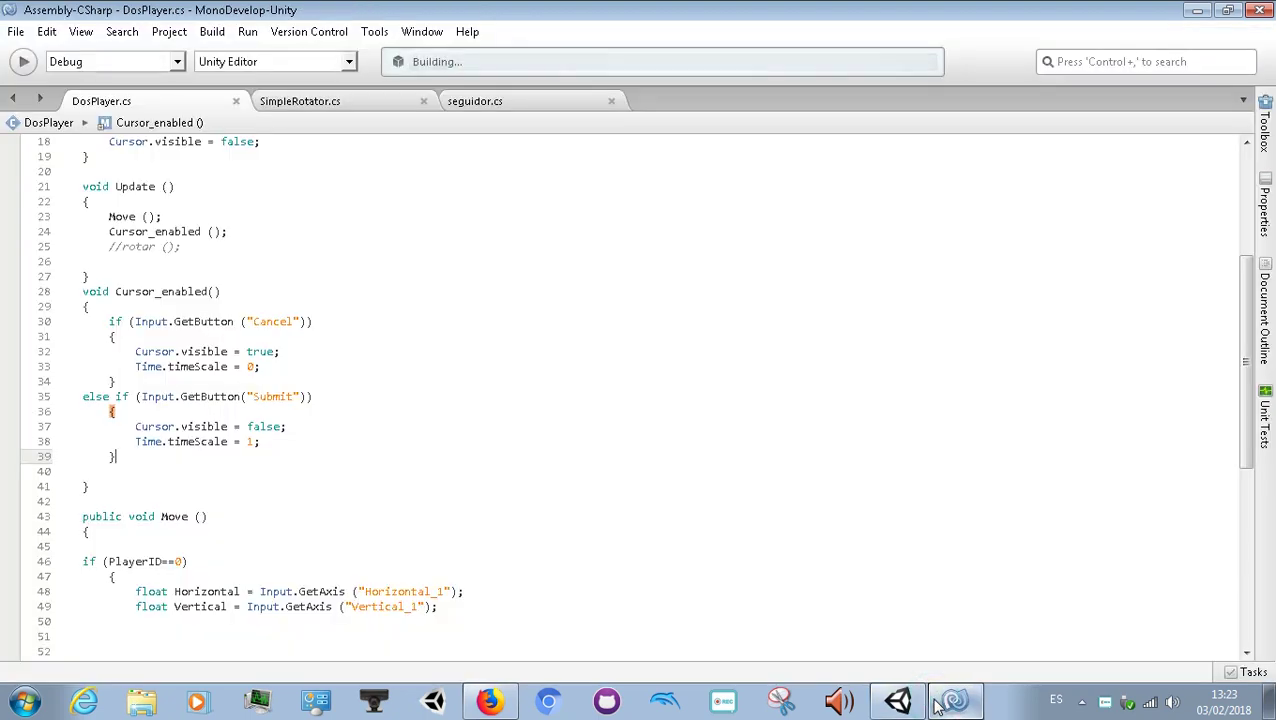
pyautogui.click(905, 704)
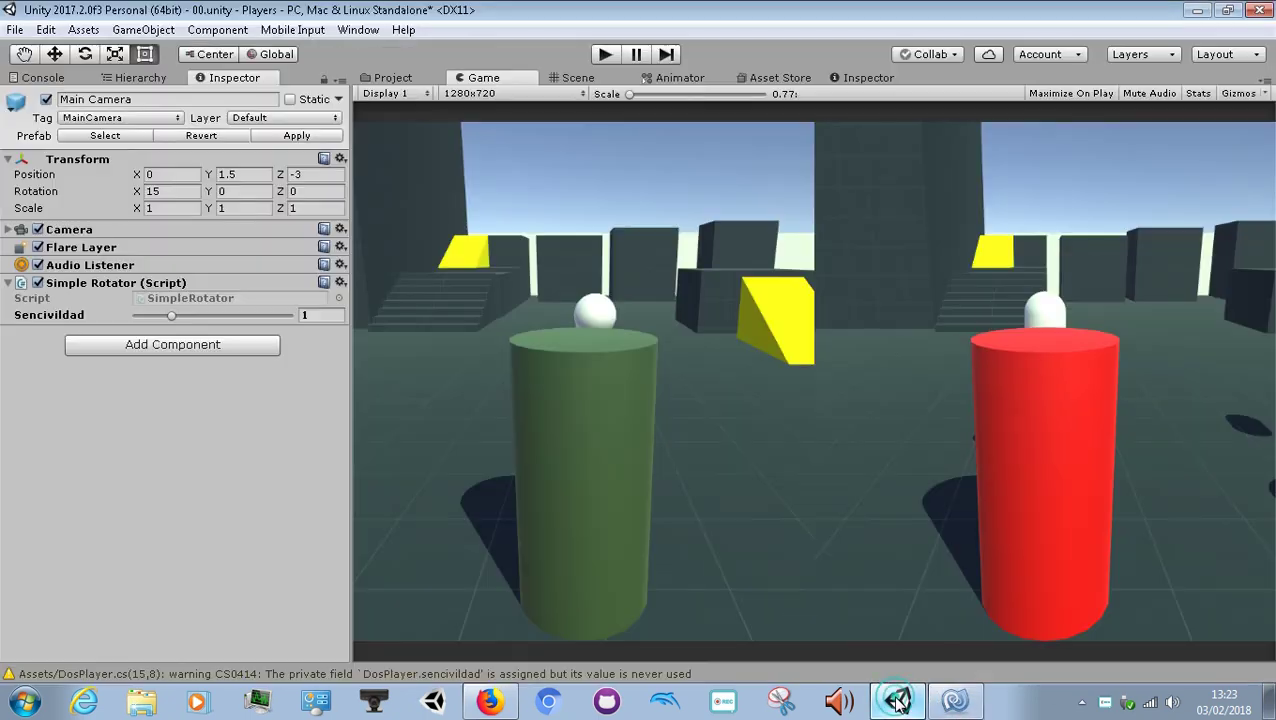
pyautogui.click(601, 55)
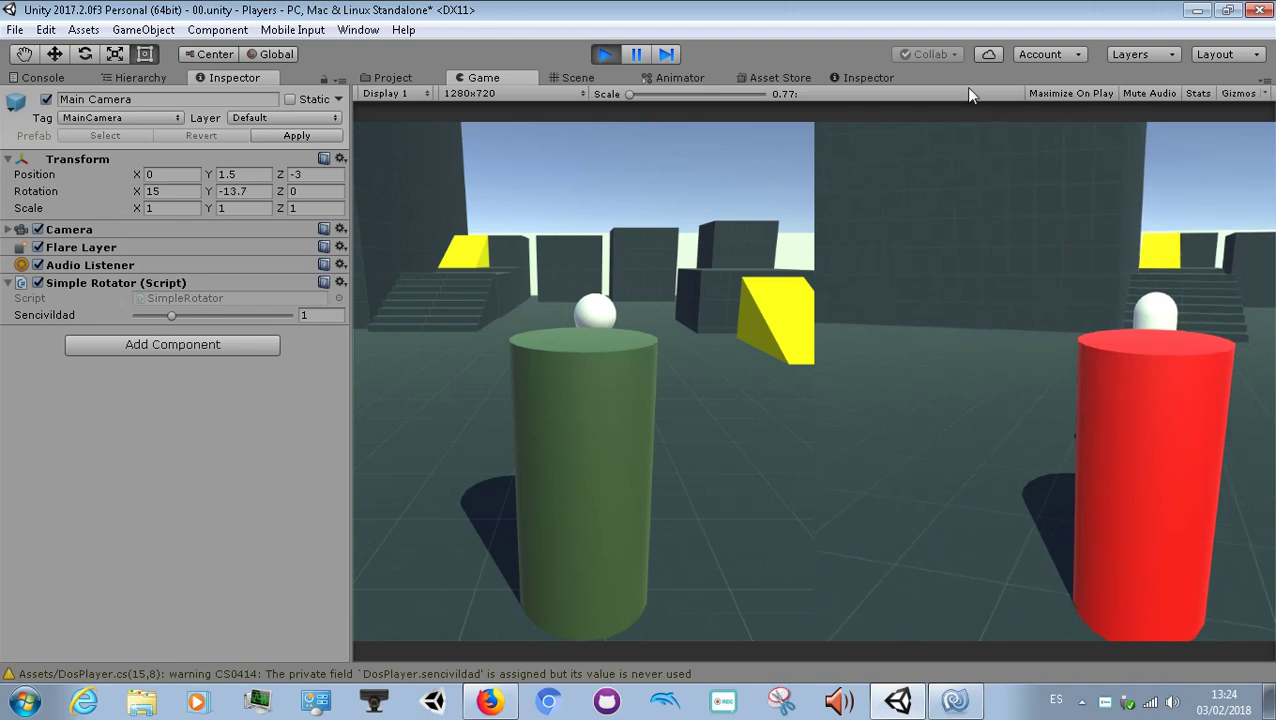
pyautogui.click(605, 55)
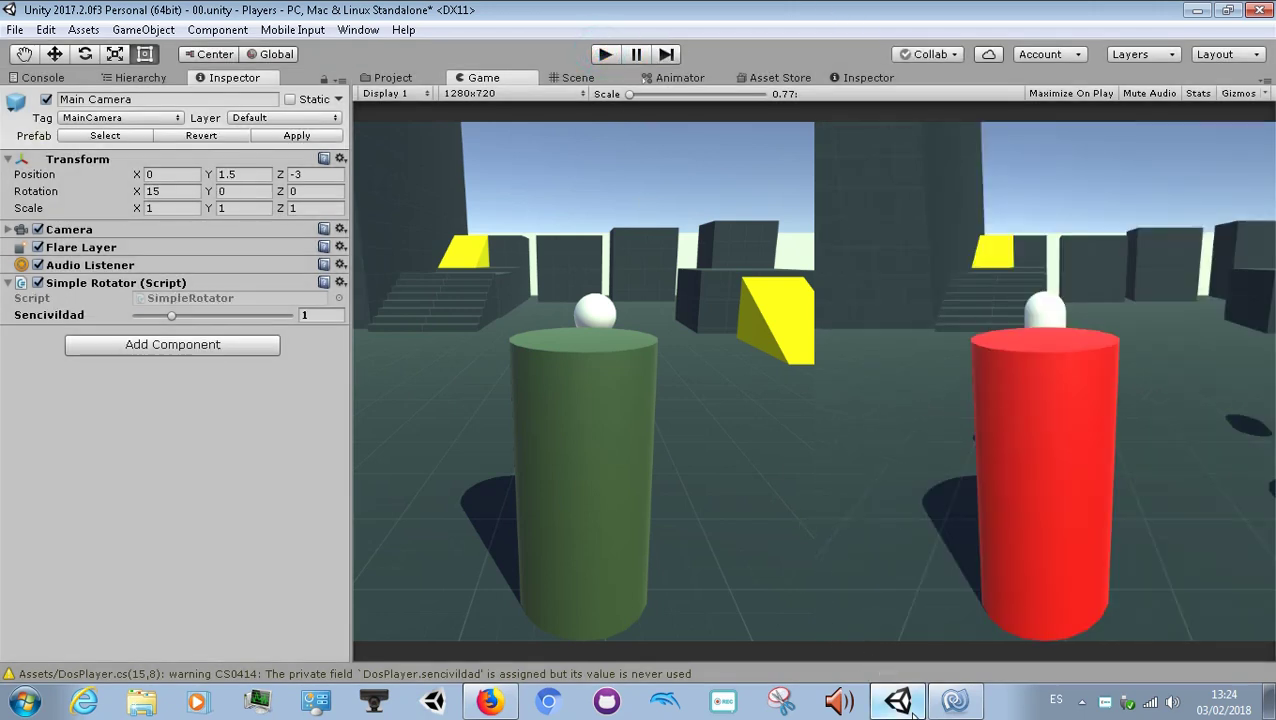
# Step: Uncomment the rotar (); call in Update by deleting its // marks
pyautogui.click(952, 702)
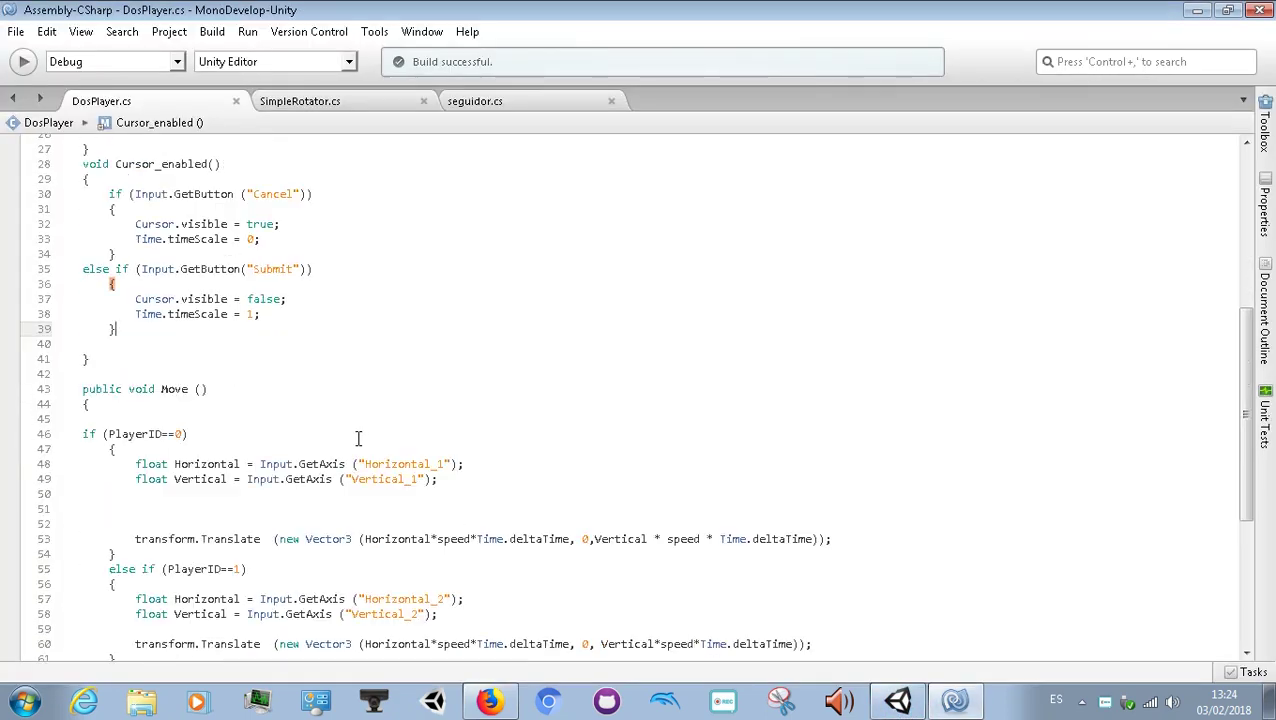
pyautogui.scroll(1, 315, 390)
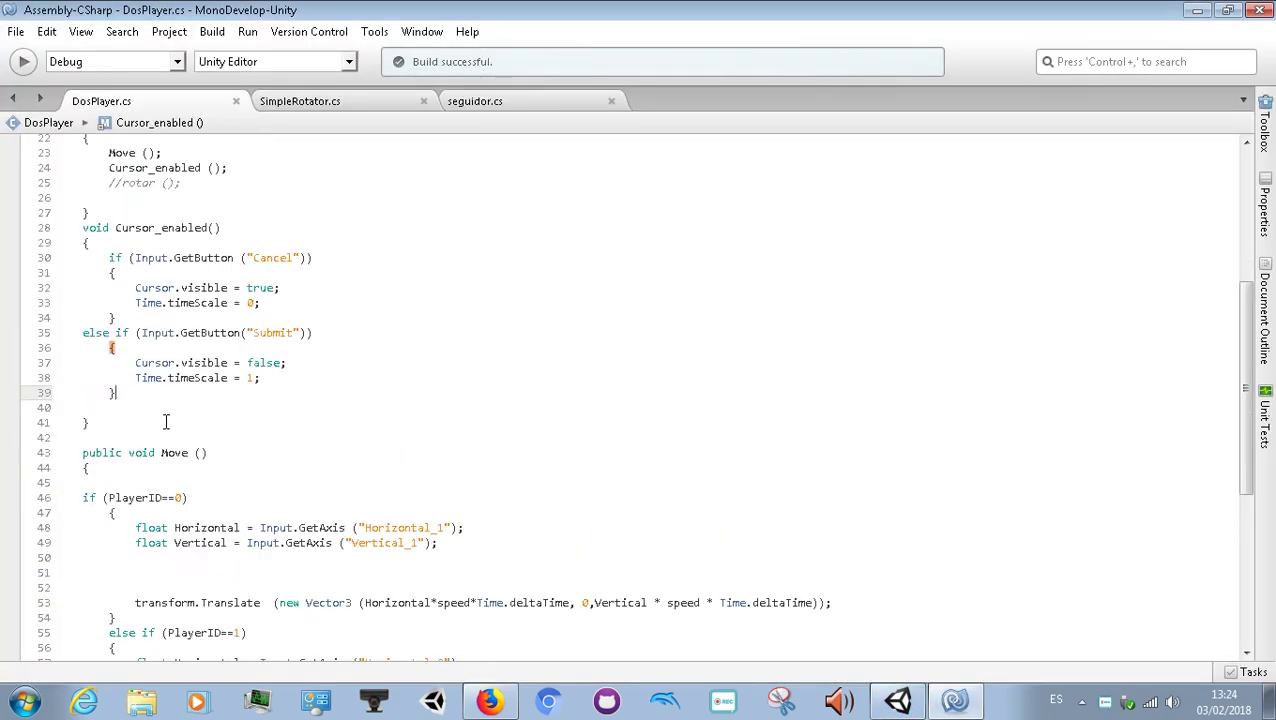
pyautogui.scroll(2, 98, 418)
pyautogui.moveTo(122, 311)
pyautogui.mouseDown()
pyautogui.moveTo(77, 316)
pyautogui.moveTo(105, 316)
pyautogui.mouseUp()
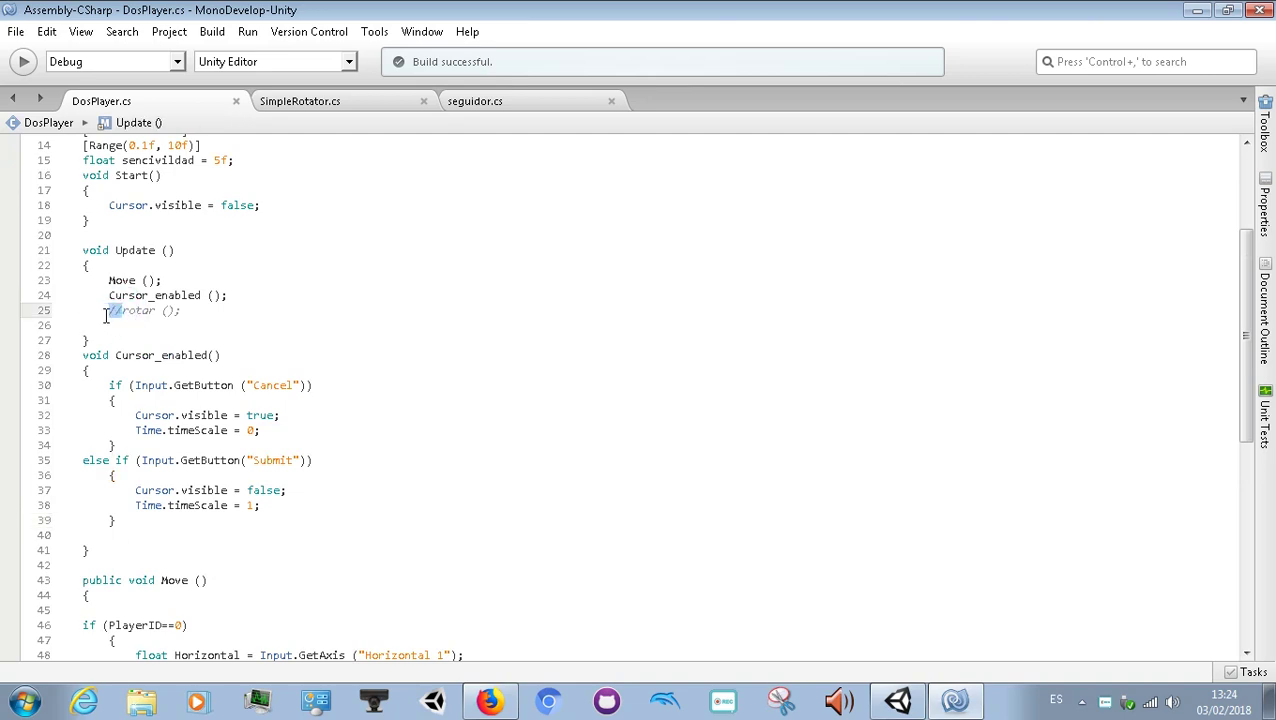
pyautogui.press('Delete')
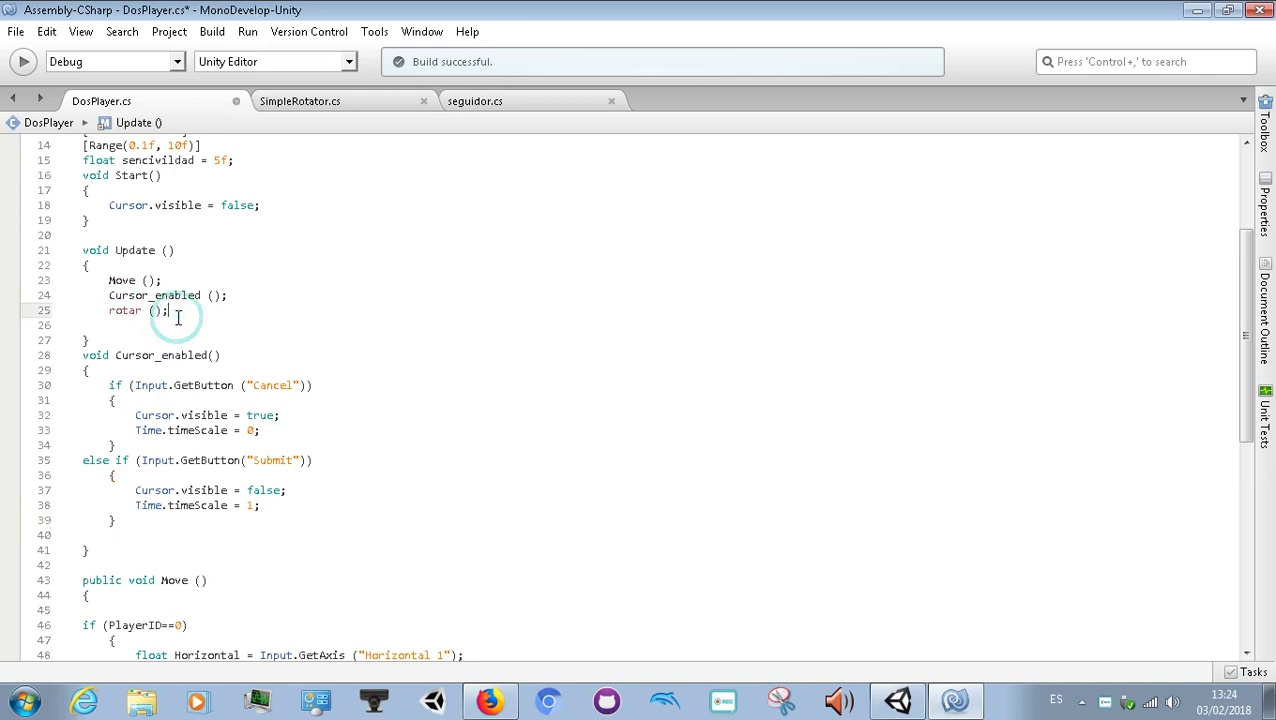
# Step: Add an empty line after the closing brace of Cursor_enabled()
pyautogui.scroll(-3, 161, 320)
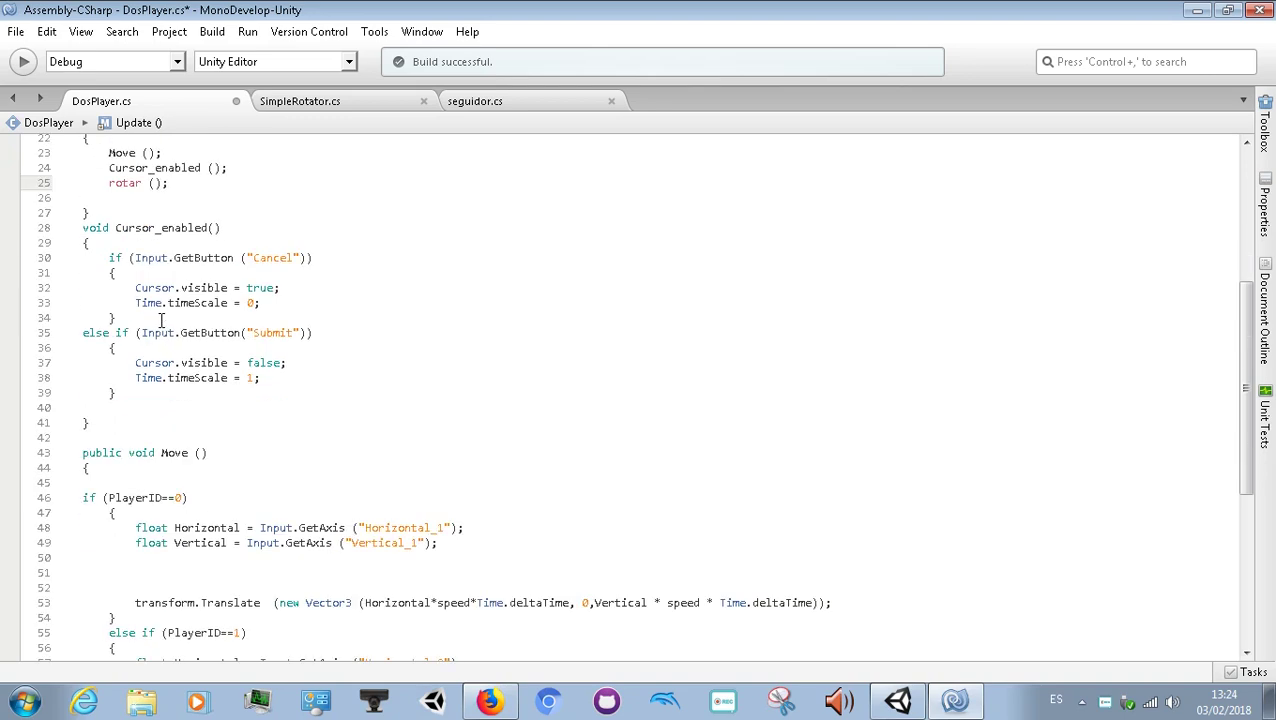
pyautogui.scroll(-2, 161, 320)
pyautogui.click(130, 352)
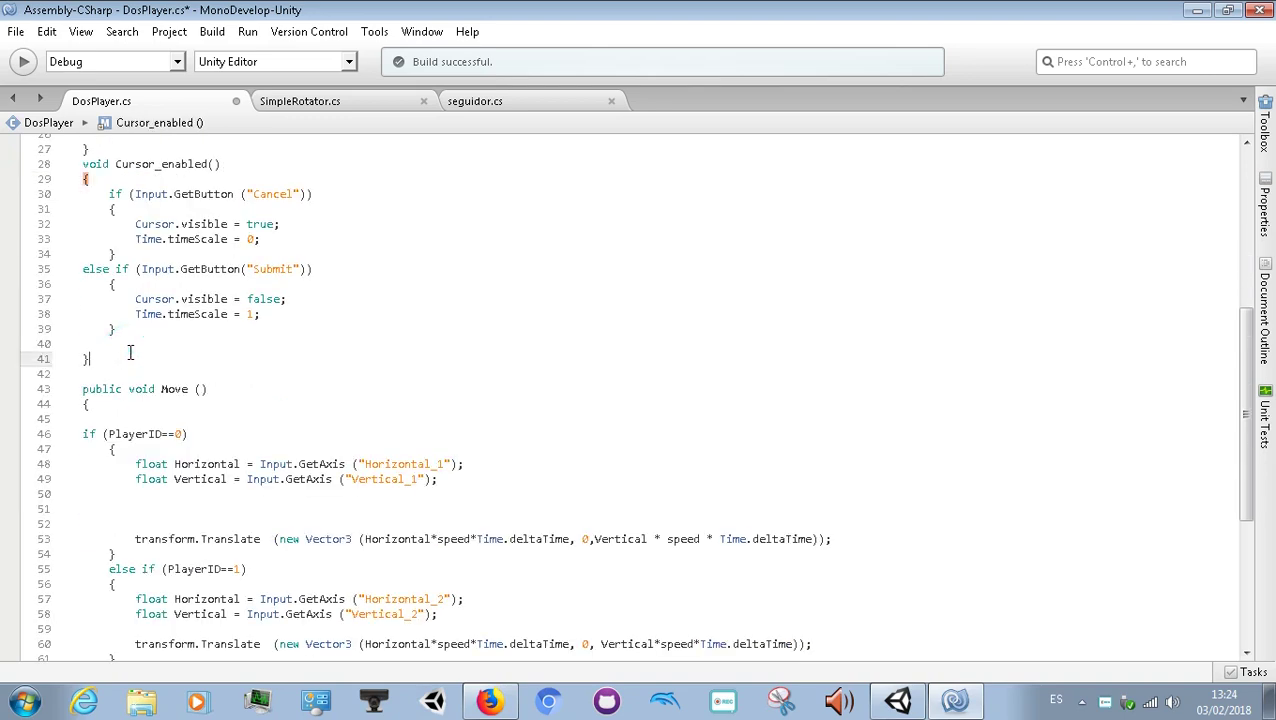
pyautogui.press('Return')
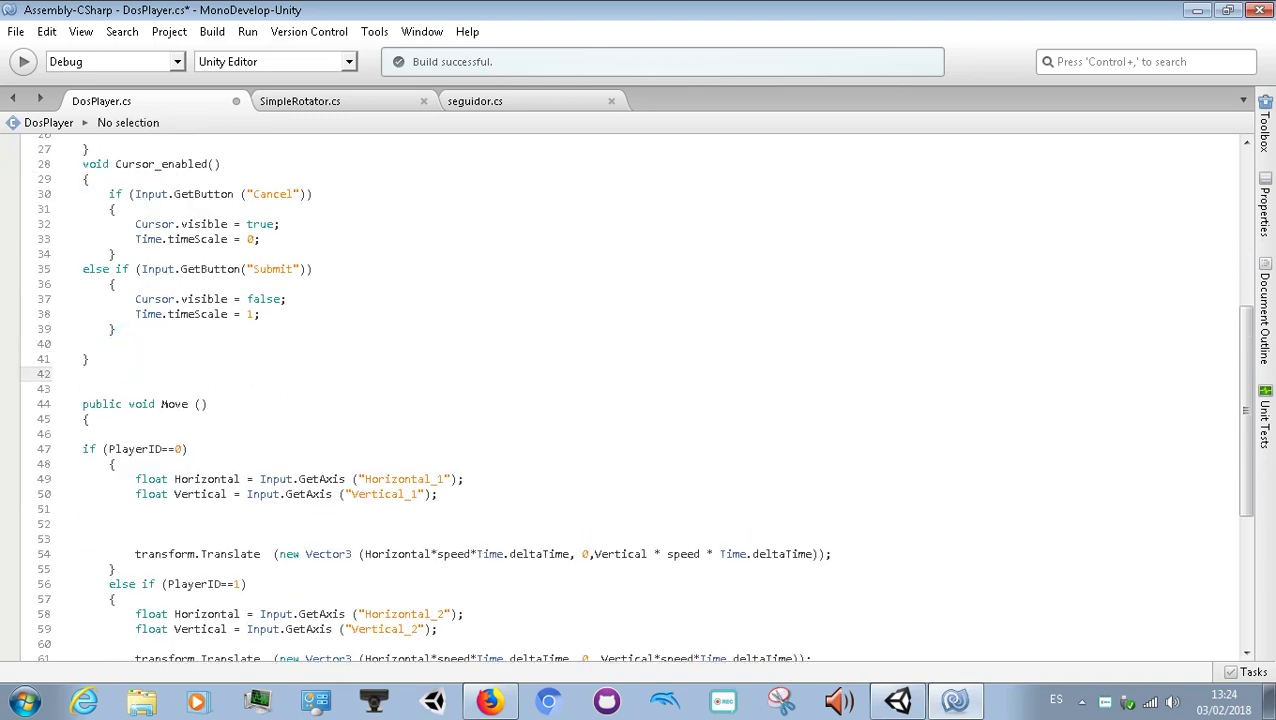
# Step: Declare Rotar () with an empty brace body, then build with F8, which reports a missing return type error
pyautogui.write('Rota')
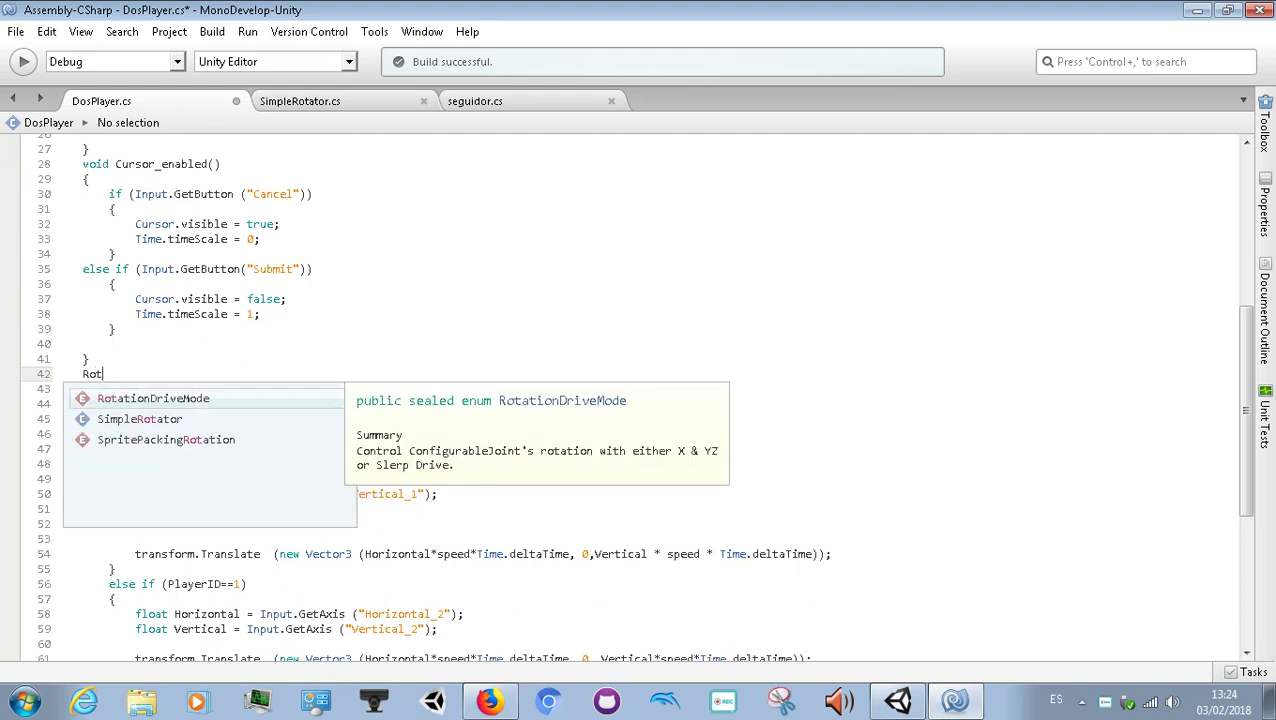
pyautogui.write('r')
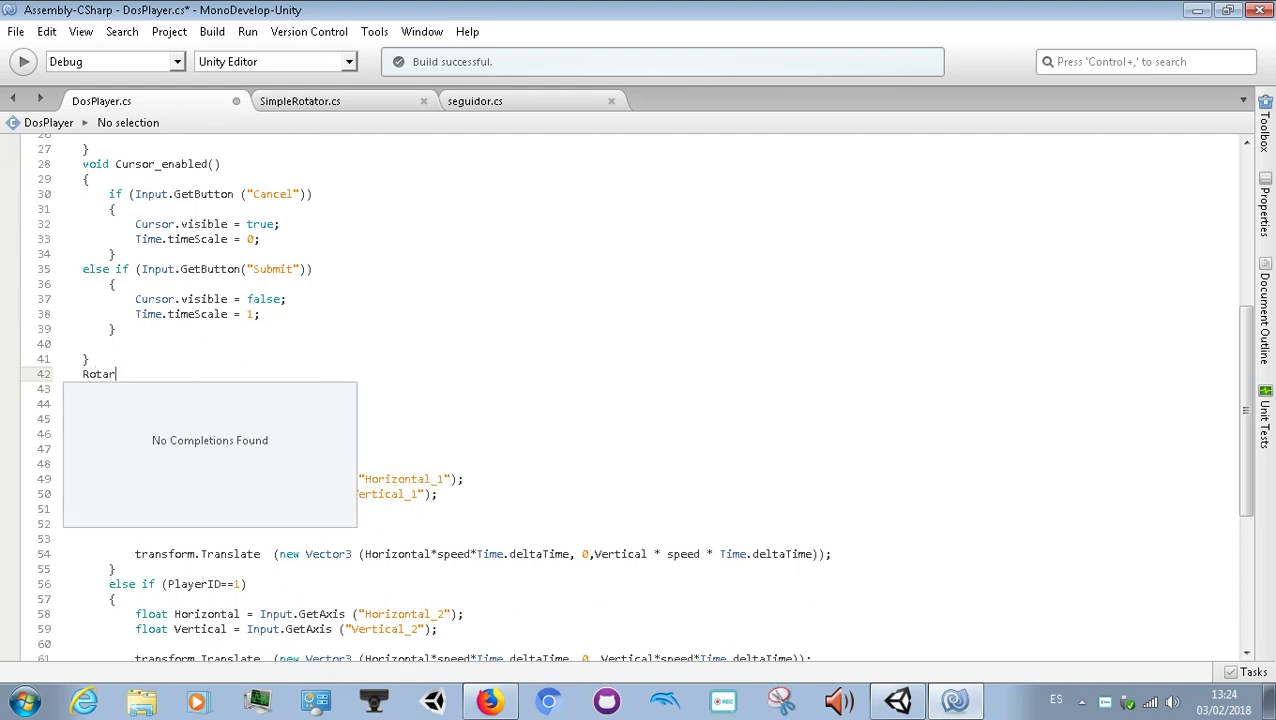
pyautogui.write(' (')
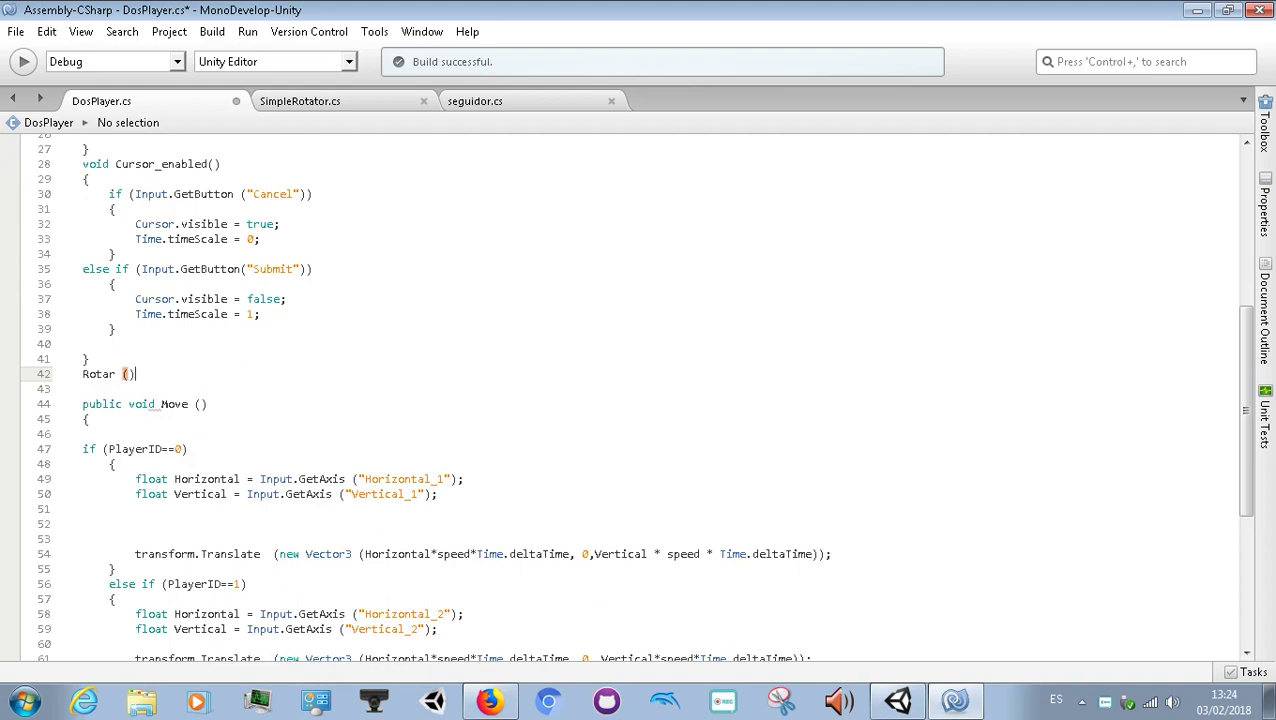
pyautogui.press('Return')
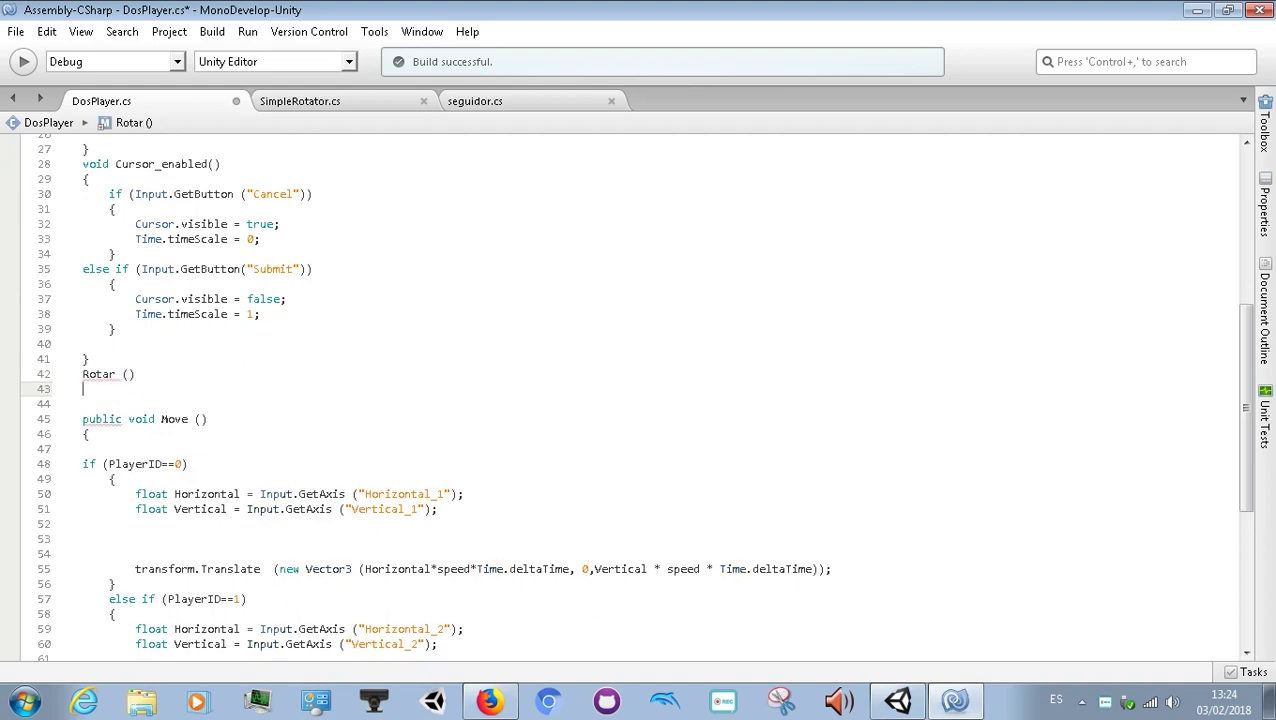
pyautogui.write('{}')
pyautogui.press('Left')
pyautogui.press('Return')
pyautogui.click(88, 389)
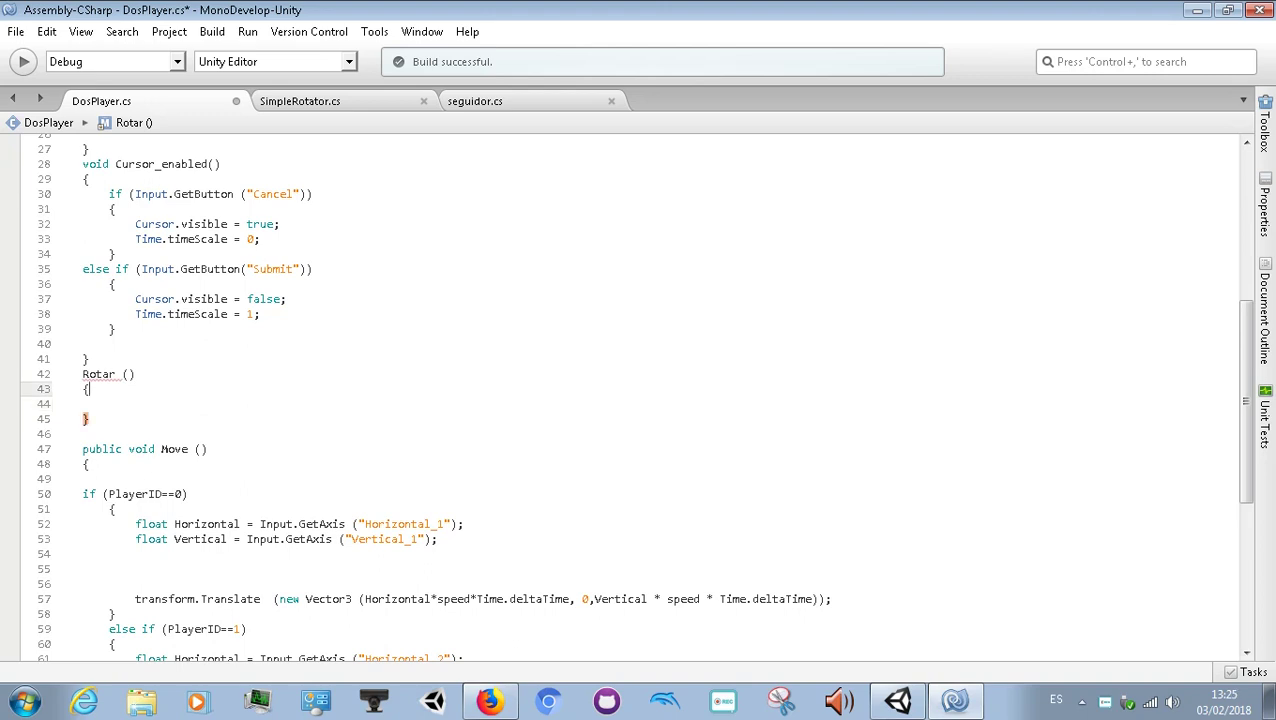
pyautogui.click(109, 404)
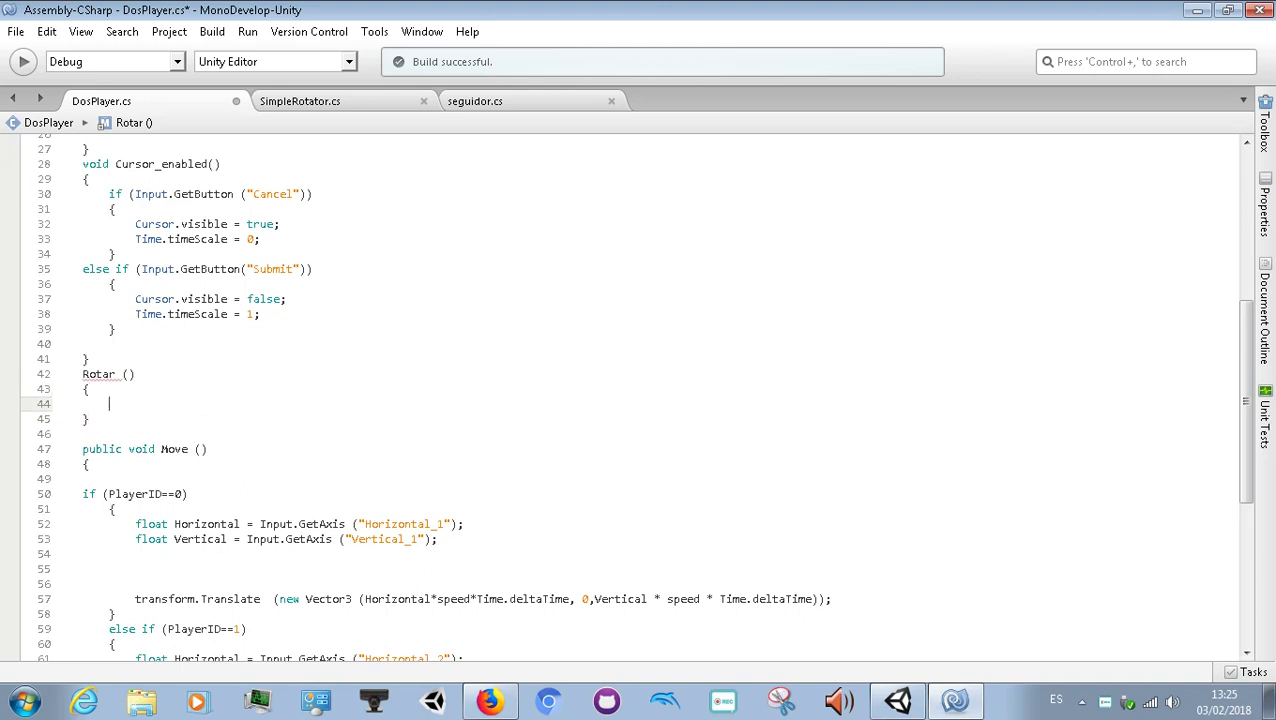
pyautogui.press('F8')
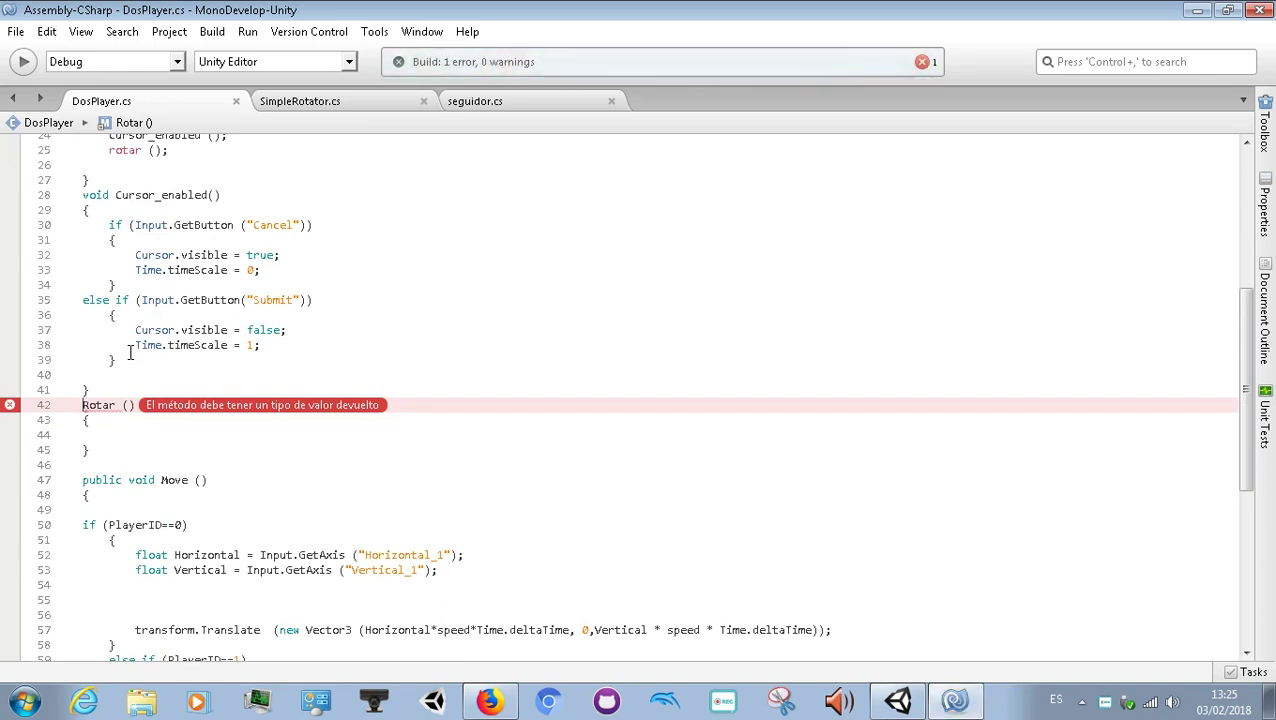
# Step: Add the void return type to the Rotar () declaration on line 42 and rebuild
pyautogui.click(83, 405)
pyautogui.write('void')
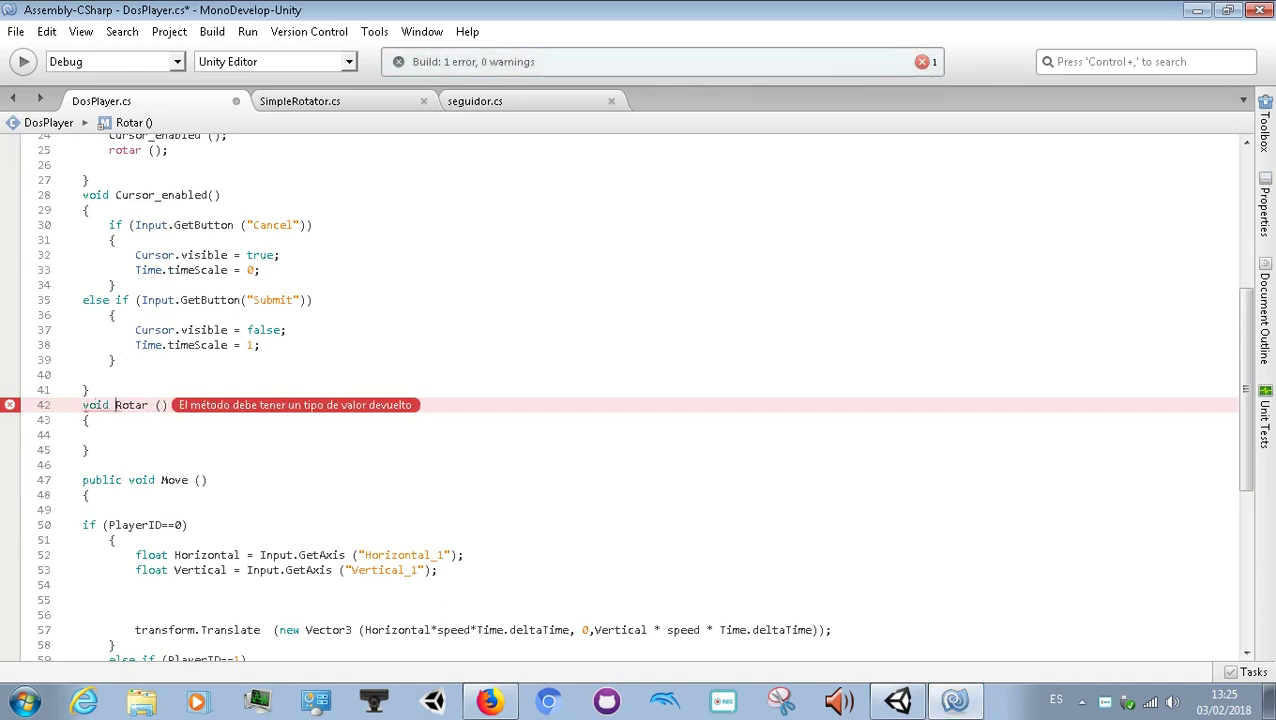
pyautogui.press('Right')
pyautogui.press('Right')
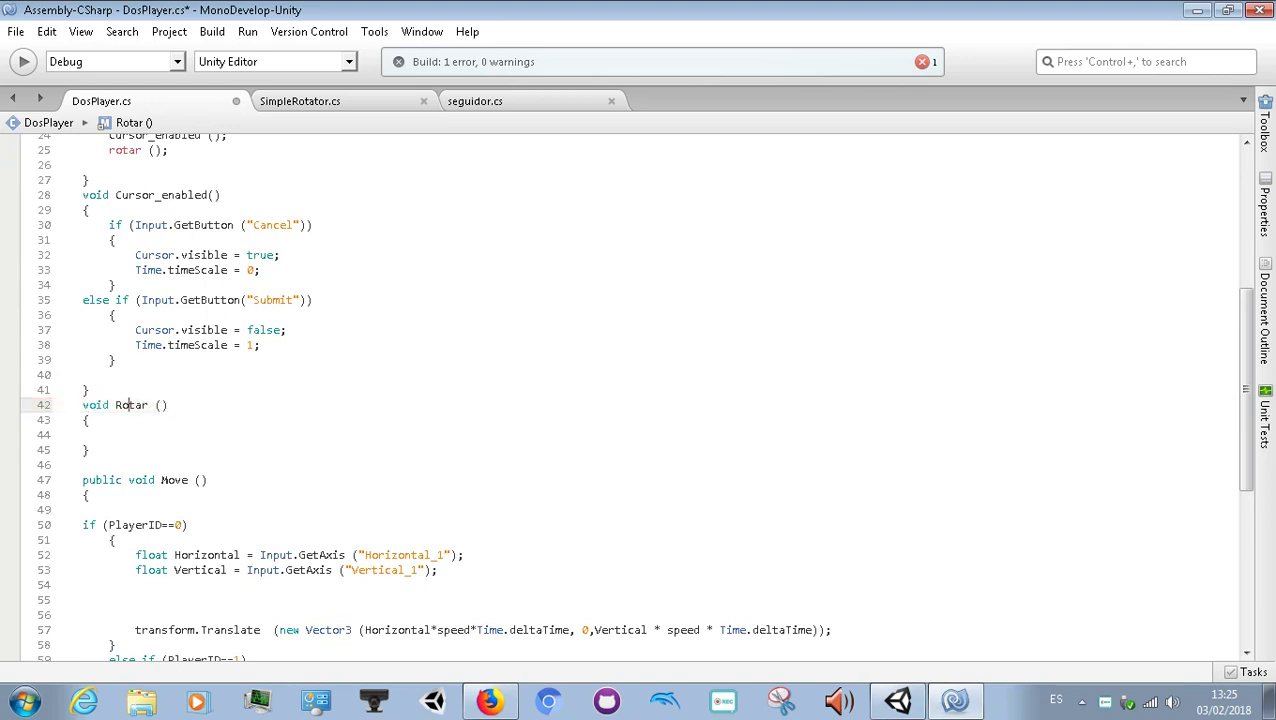
pyautogui.press('Right')
pyautogui.click(109, 435)
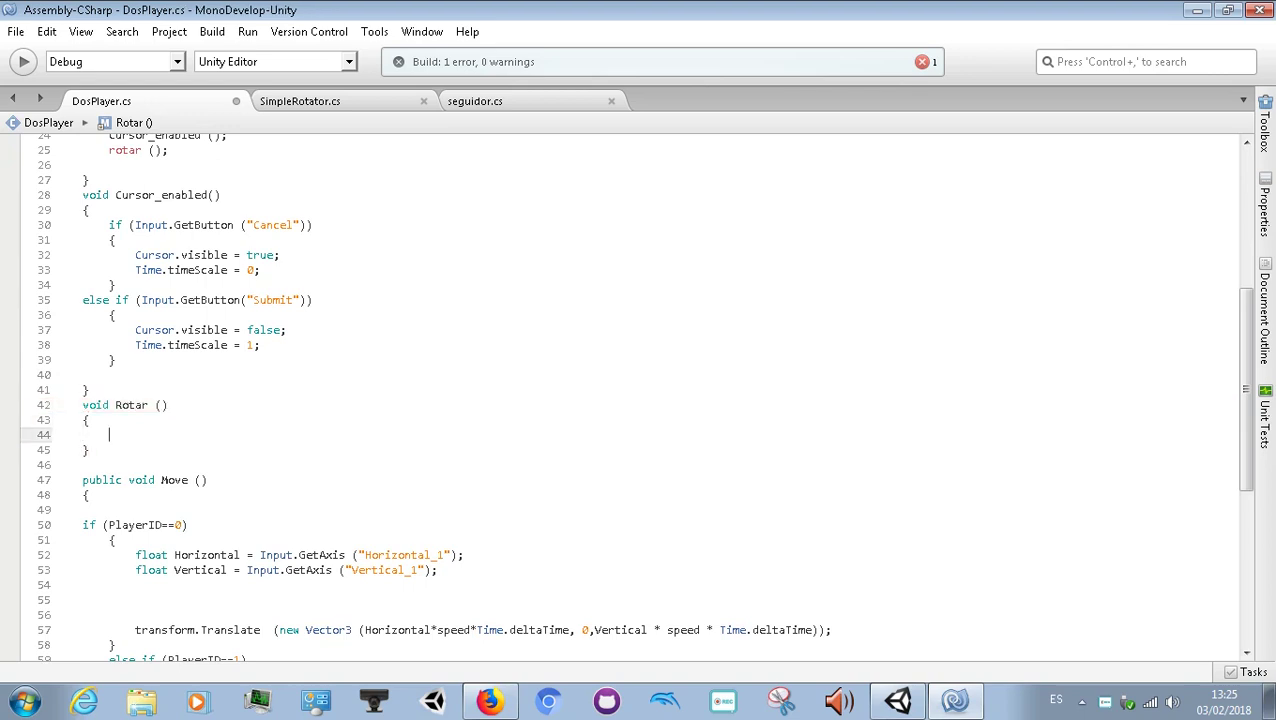
pyautogui.press('F8')
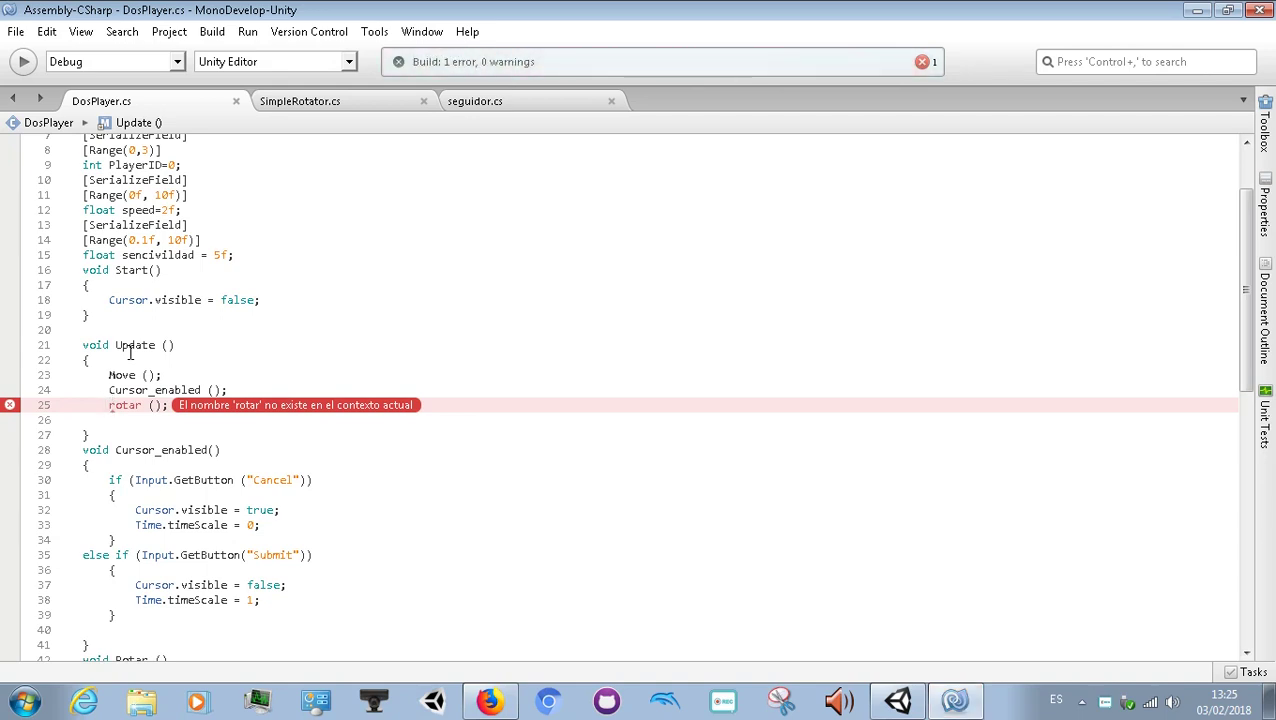
# Step: Capitalise the rotar call in Update to Rotar () and save, leaving 0 errors and 2 warnings
pyautogui.press('Down')
pyautogui.press('Down')
pyautogui.press('Down')
pyautogui.press('Down')
pyautogui.press('Down')
pyautogui.press('Down')
pyautogui.press('Down')
pyautogui.press('Down')
pyautogui.press('Up')
pyautogui.press('Up')
pyautogui.press('Up')
pyautogui.press('Up')
pyautogui.press('Up')
pyautogui.press('Up')
pyautogui.press('Up')
pyautogui.press('Up')
pyautogui.press('Up')
pyautogui.press('Up')
pyautogui.press('Up')
pyautogui.press('Up')
pyautogui.press('Delete')
pyautogui.write('R')
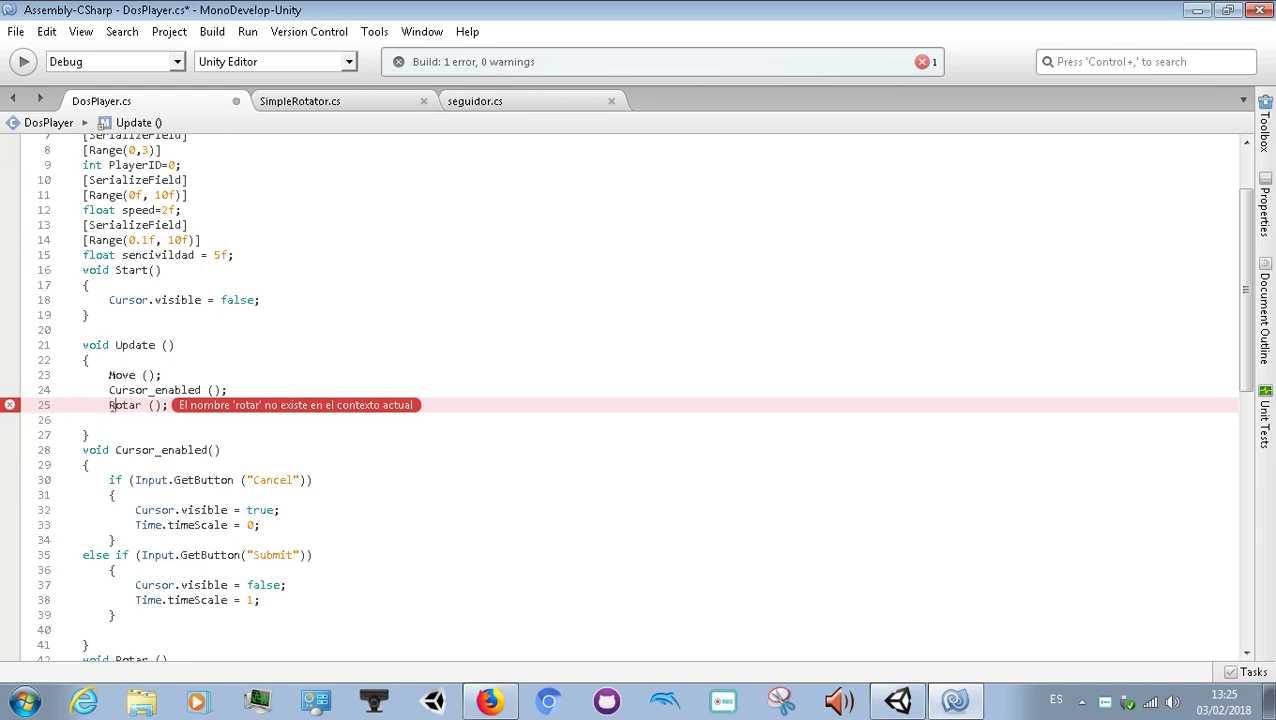
pyautogui.hotkey('ctrl', 's')
pyautogui.press('Down')
pyautogui.press('Down')
pyautogui.press('Down')
pyautogui.press('Down')
pyautogui.press('Down')
pyautogui.press('Down')
pyautogui.press('Down')
pyautogui.press('Down')
pyautogui.press('Up')
pyautogui.press('Up')
pyautogui.press('Up')
pyautogui.press('Up')
pyautogui.press('Up')
pyautogui.press('Up')
pyautogui.press('Up')
pyautogui.press('Down')
pyautogui.press('Down')
pyautogui.press('Down')
pyautogui.press('Up')
pyautogui.press('Up')
pyautogui.press('Up')
pyautogui.press('Up')
pyautogui.press('Up')
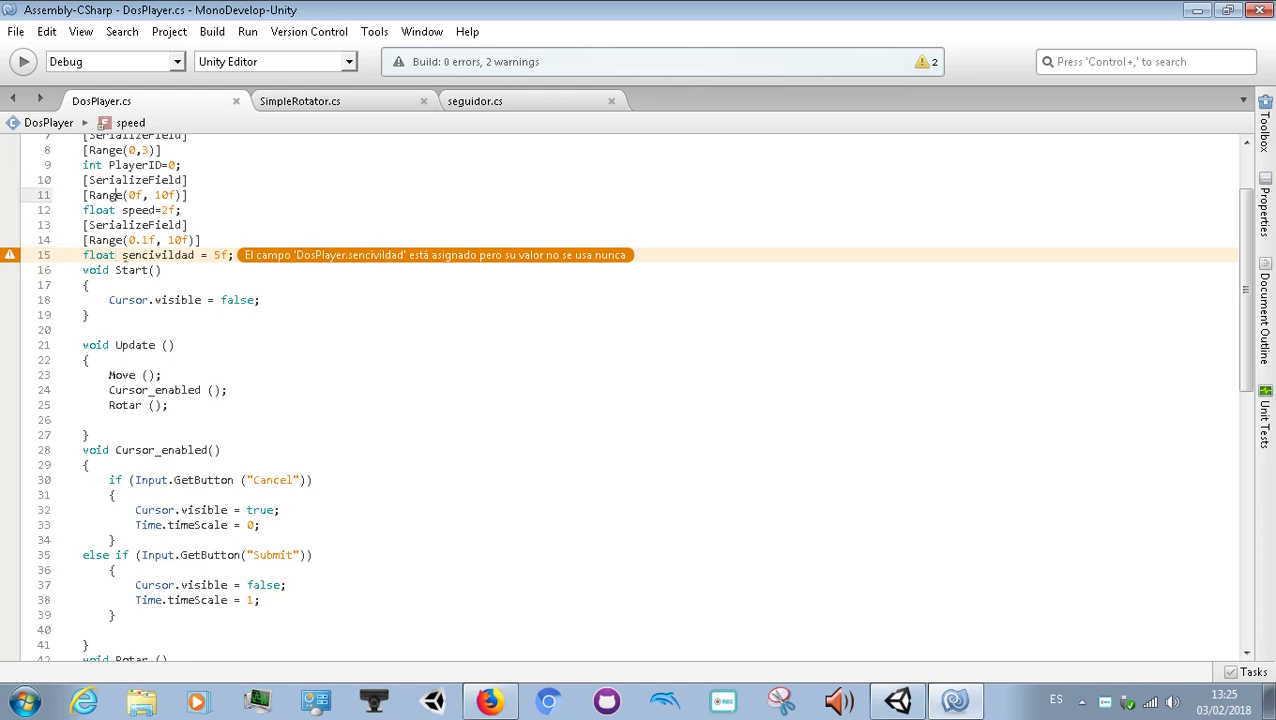
pyautogui.press('Up')
pyautogui.press('Up')
pyautogui.press('Down')
pyautogui.press('Down')
pyautogui.press('Down')
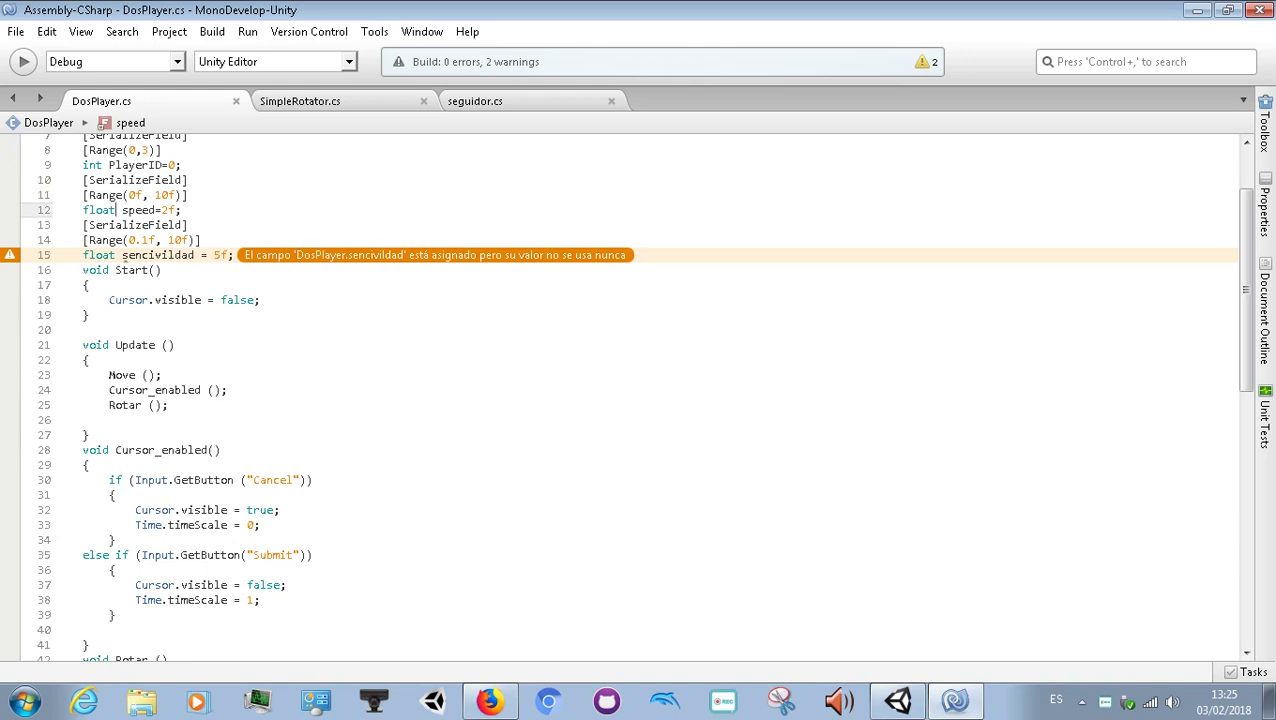
pyautogui.press('Down')
pyautogui.press('Down')
pyautogui.press('Down')
pyautogui.press('Down')
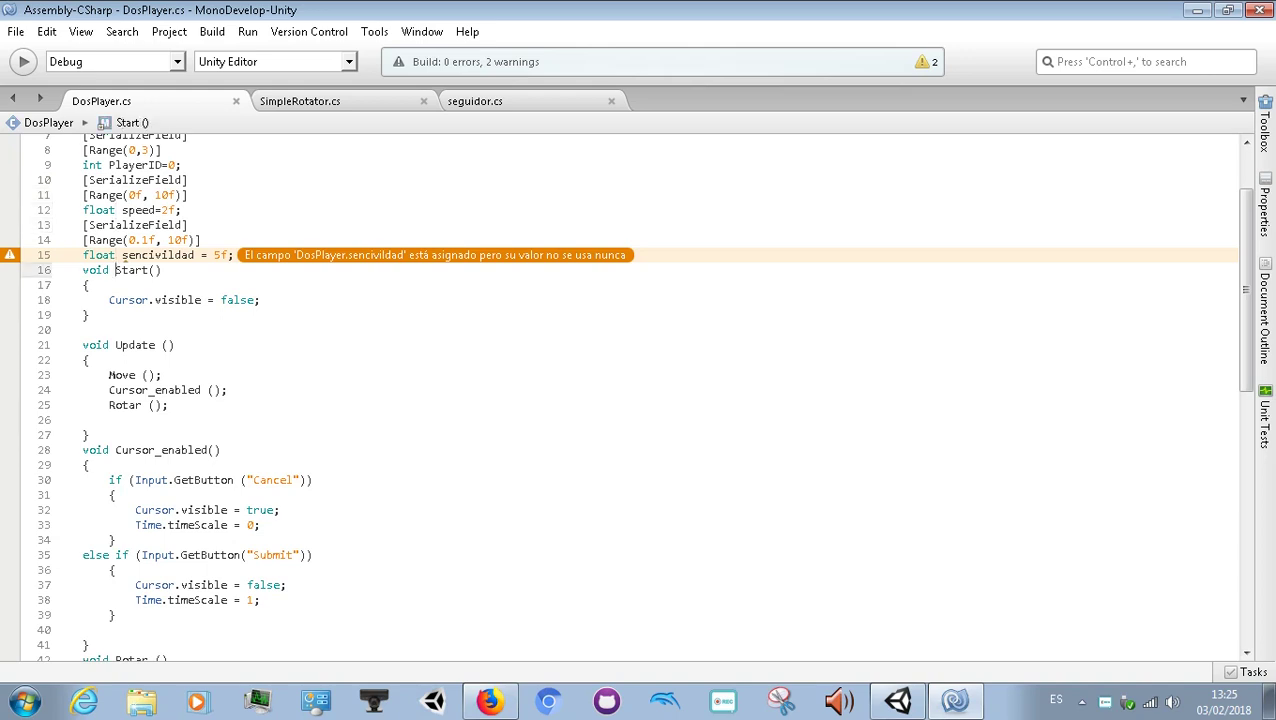
pyautogui.press('Down')
pyautogui.press('Down')
pyautogui.press('Down')
pyautogui.press('Down')
pyautogui.press('Down')
pyautogui.press('Down')
pyautogui.press('Down')
pyautogui.press('Down')
pyautogui.press('Down')
pyautogui.press('Down')
pyautogui.press('Down')
pyautogui.press('Down')
pyautogui.press('Down')
pyautogui.press('Down')
pyautogui.press('Down')
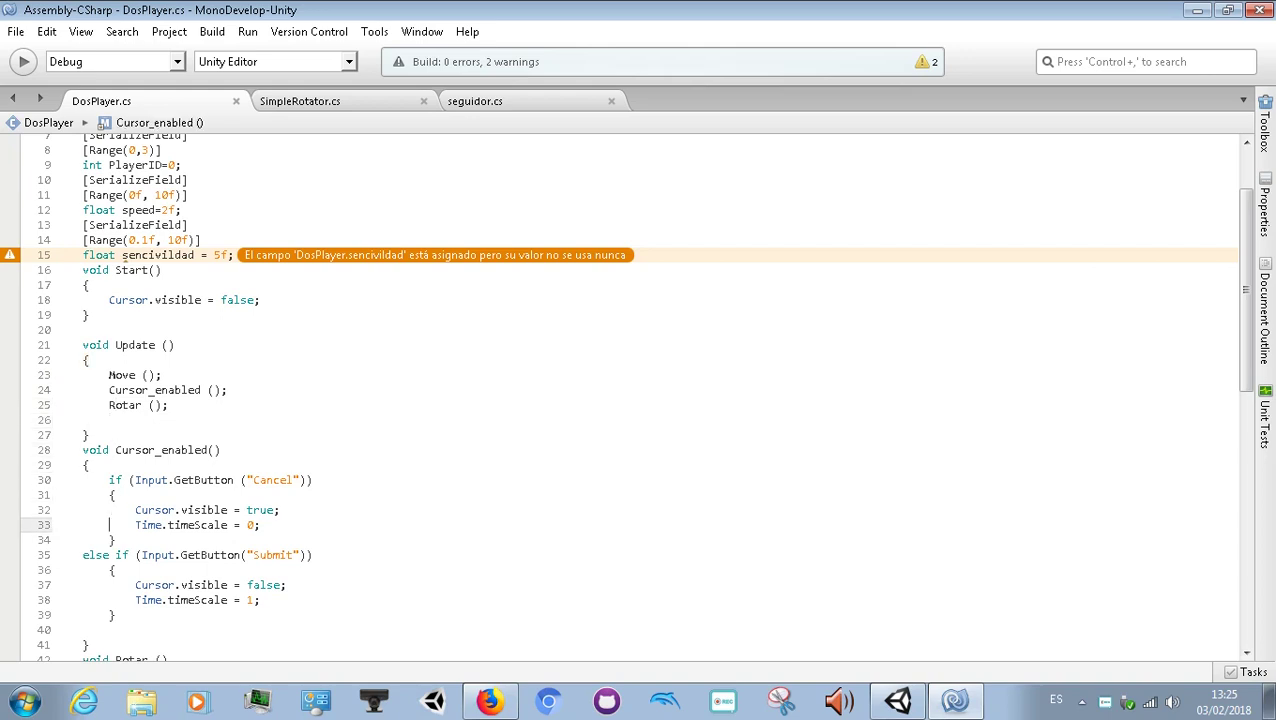
pyautogui.press('Down')
pyautogui.press('Down')
pyautogui.press('Down')
pyautogui.press('Down')
pyautogui.press('Down')
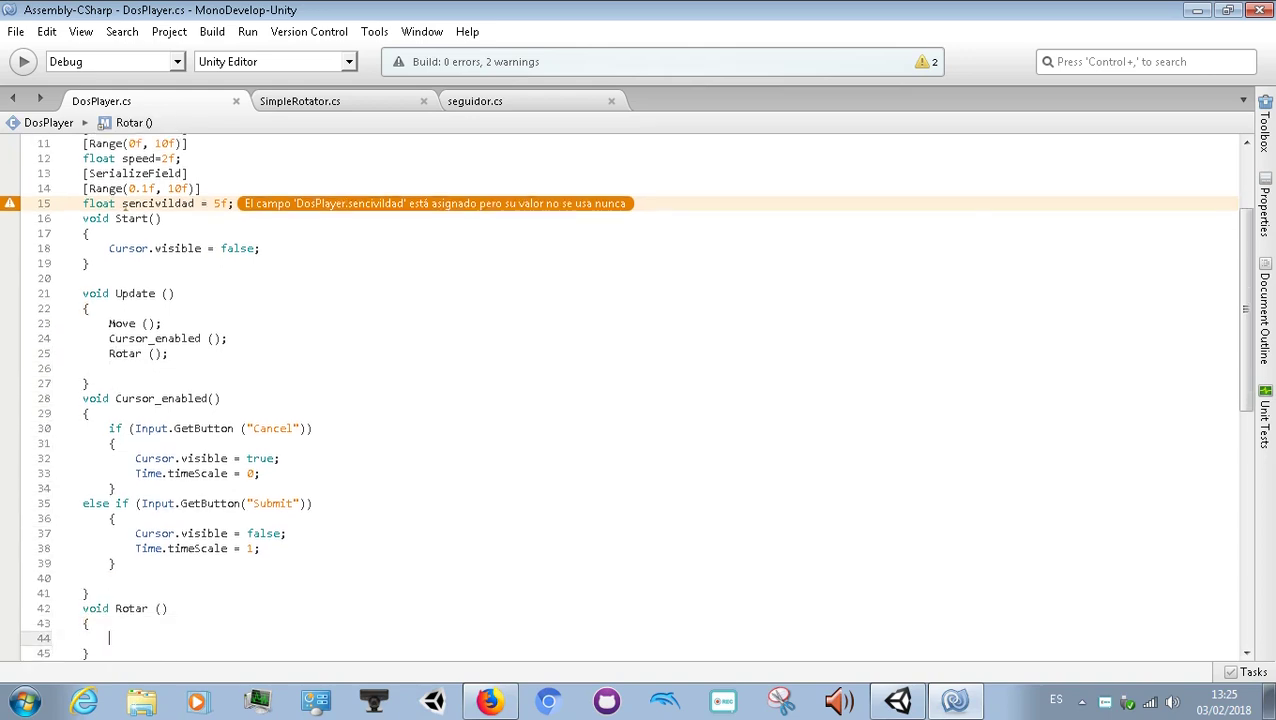
pyautogui.scroll(-3, 140, 340)
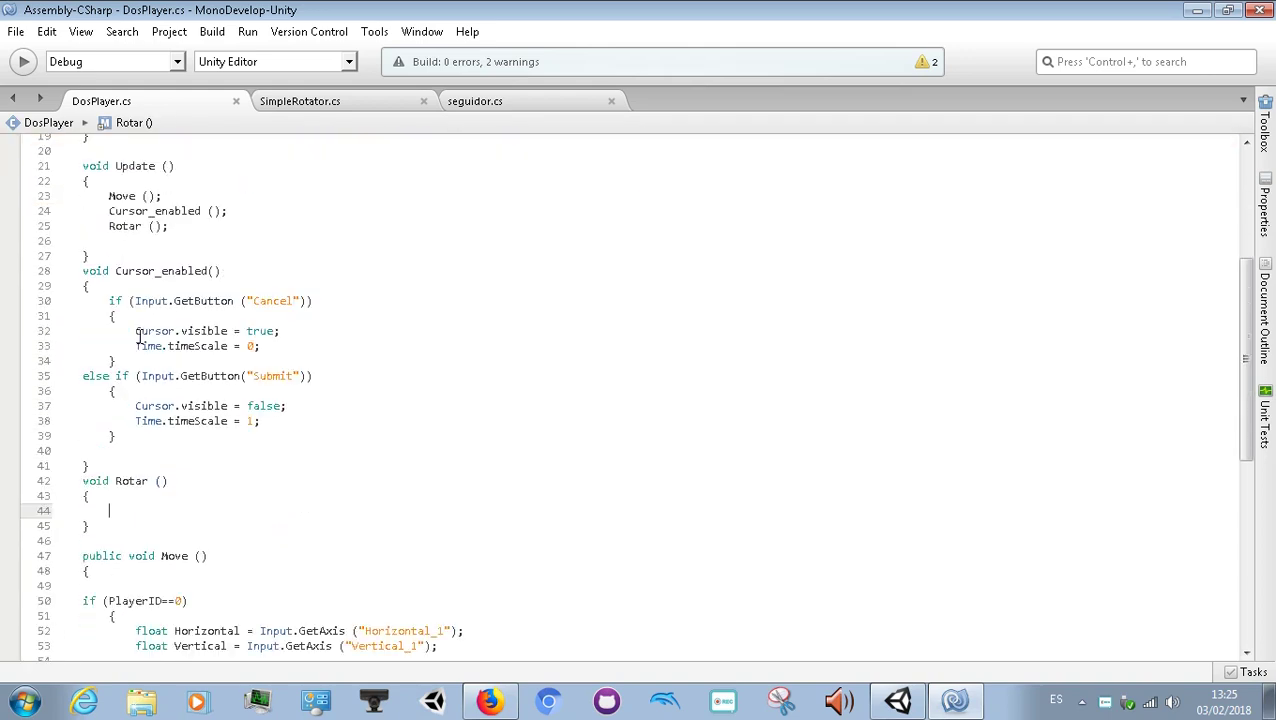
pyautogui.scroll(-1, 140, 340)
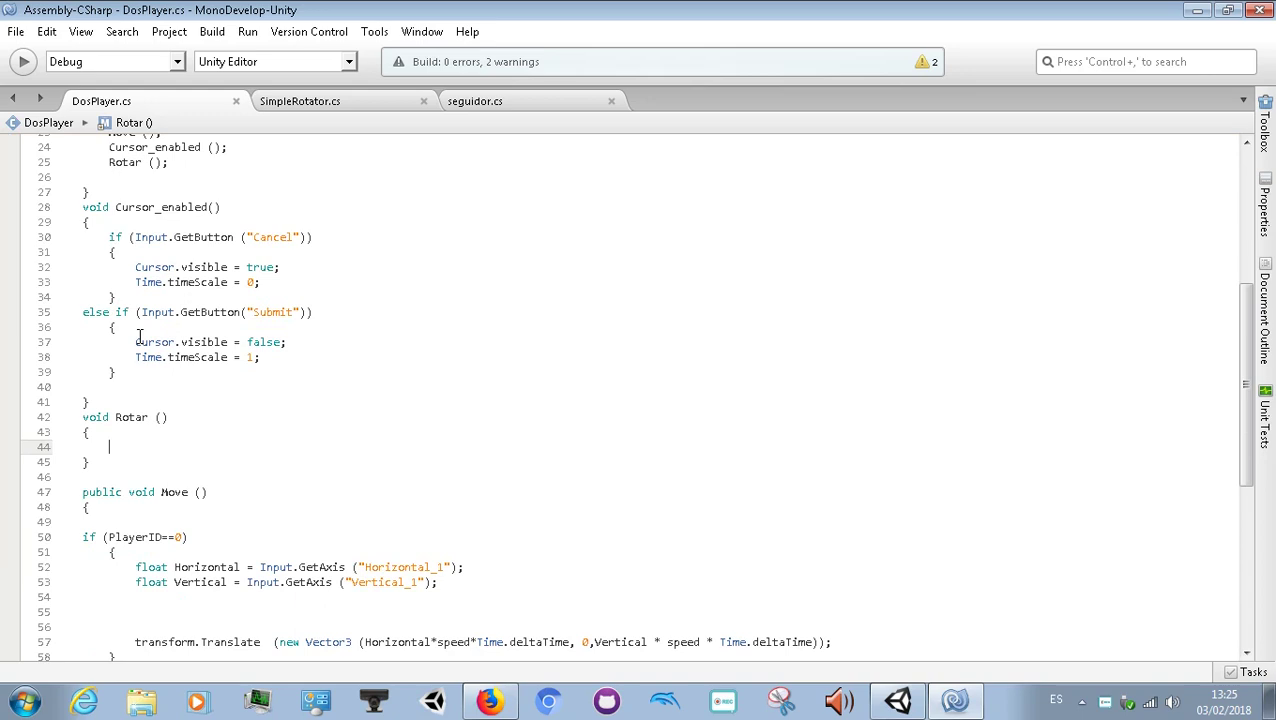
pyautogui.click(342, 101)
pyautogui.scroll(-1, 373, 350)
pyautogui.scroll(-1, 373, 350)
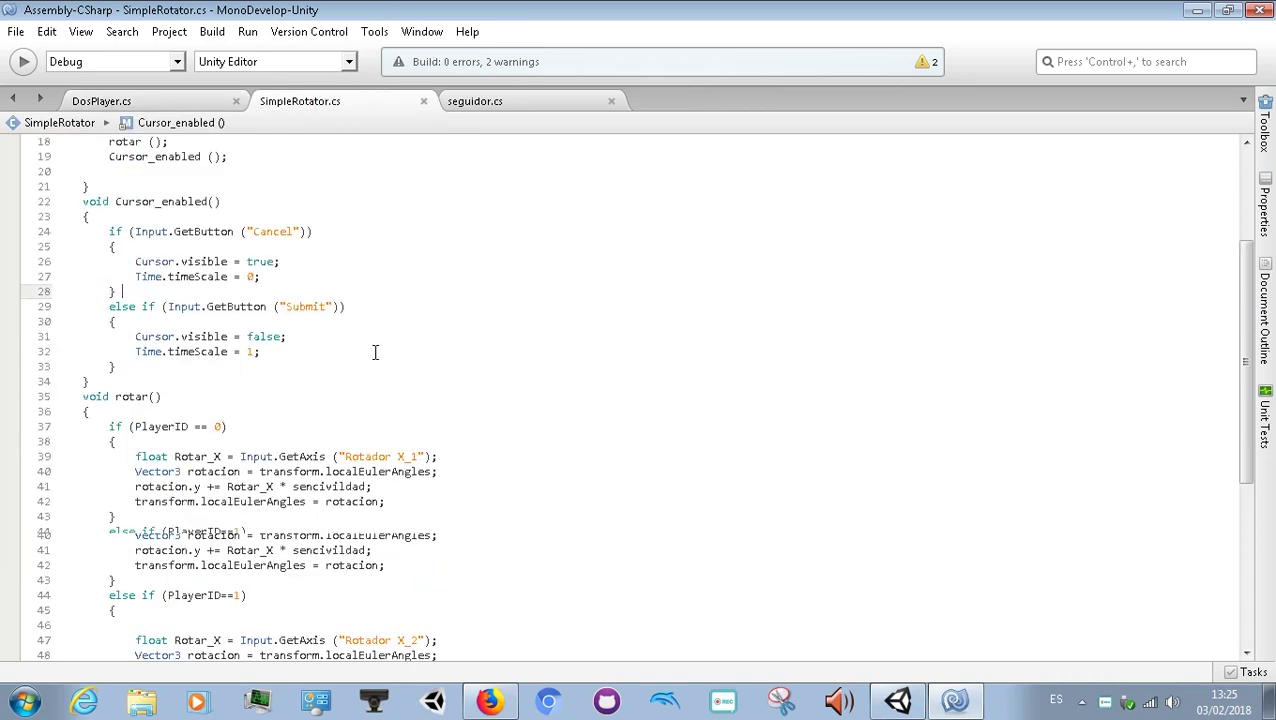
pyautogui.click(162, 104)
pyautogui.scroll(-1, 211, 362)
pyautogui.scroll(-1, 210, 401)
pyautogui.click(197, 405)
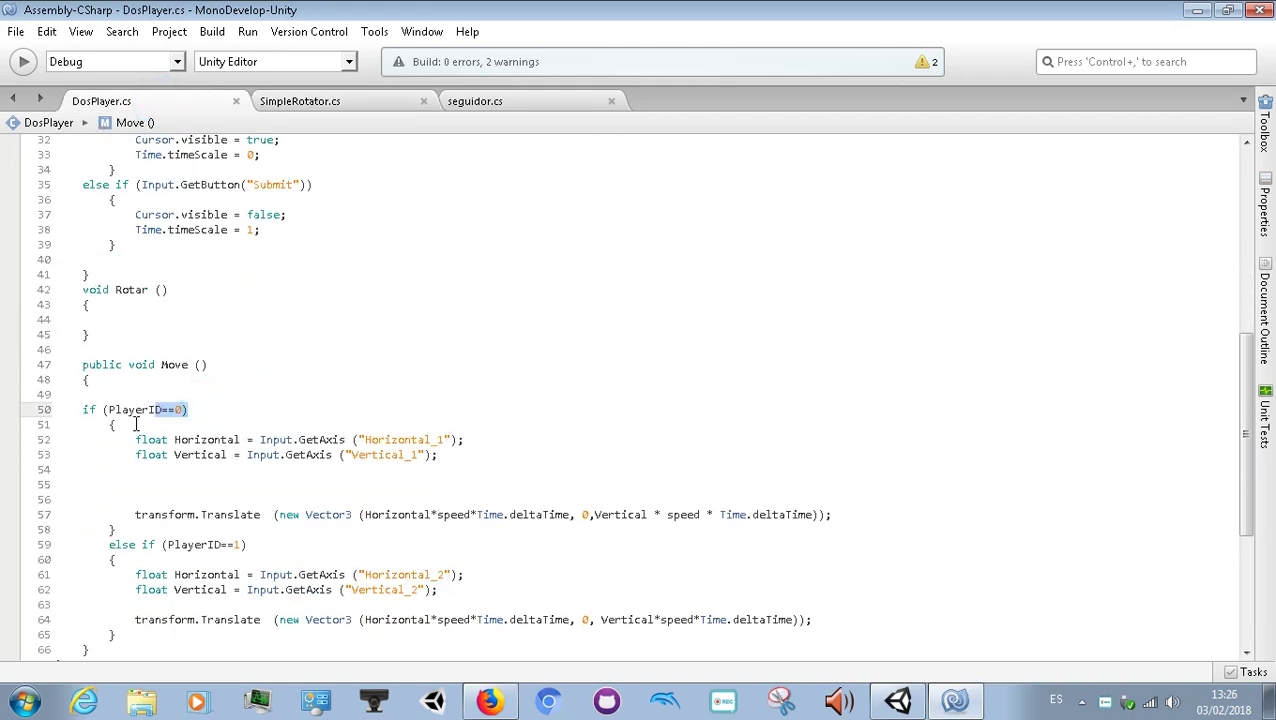
pyautogui.moveTo(120, 425); pyautogui.dragTo(84, 408)
pyautogui.hotkey('ctrl', 'c')
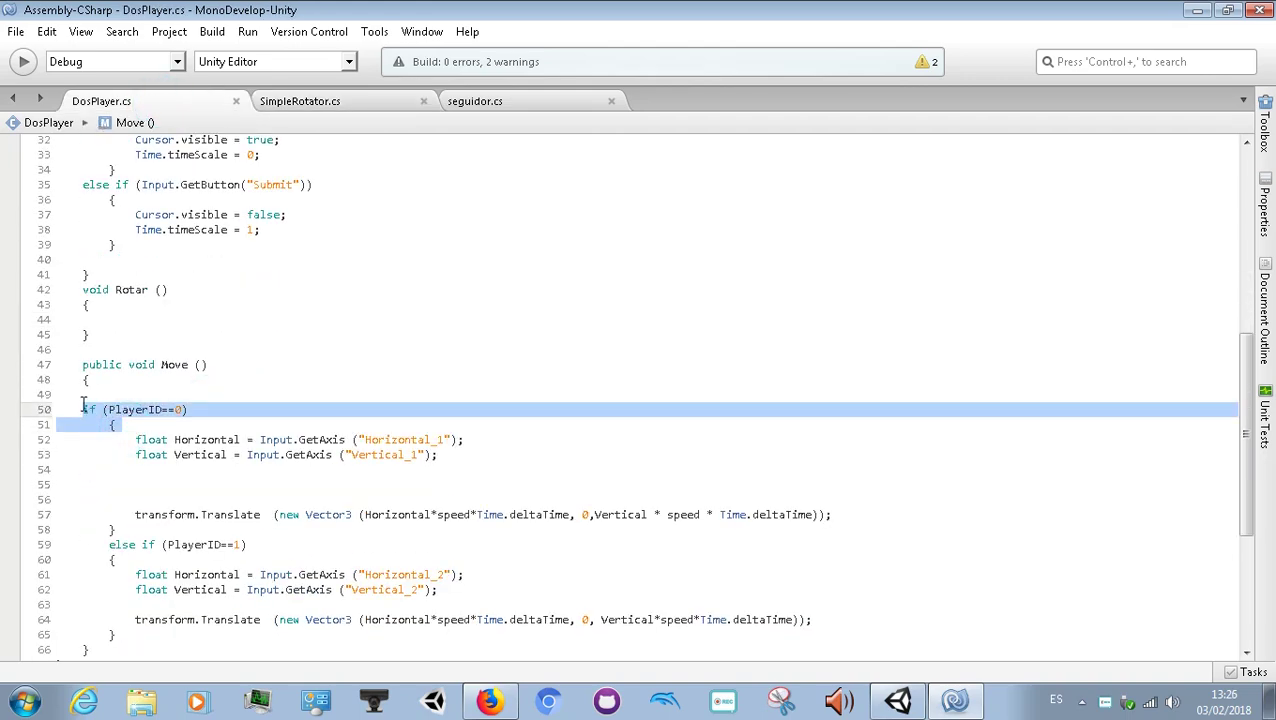
pyautogui.click(128, 316)
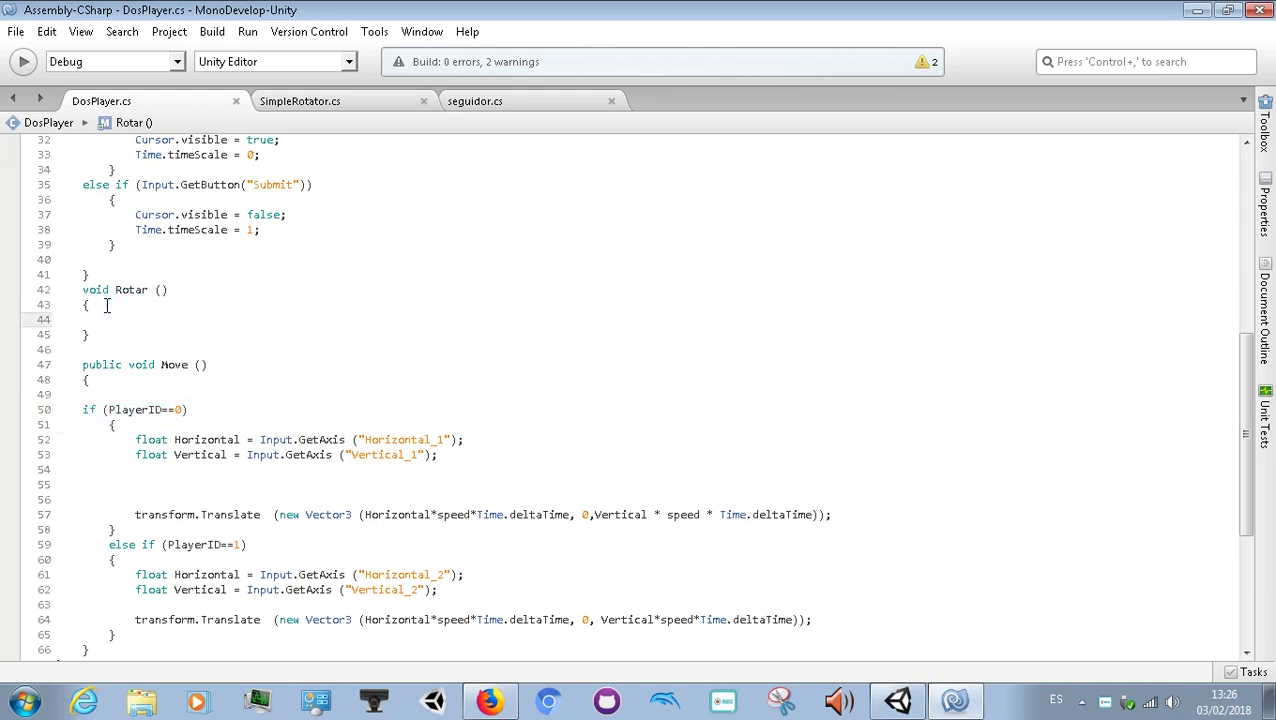
# Step: Paste the if (PlayerID==0) line into Rotar() and indent a blank line under it
pyautogui.hotkey('ctrl', 'v')
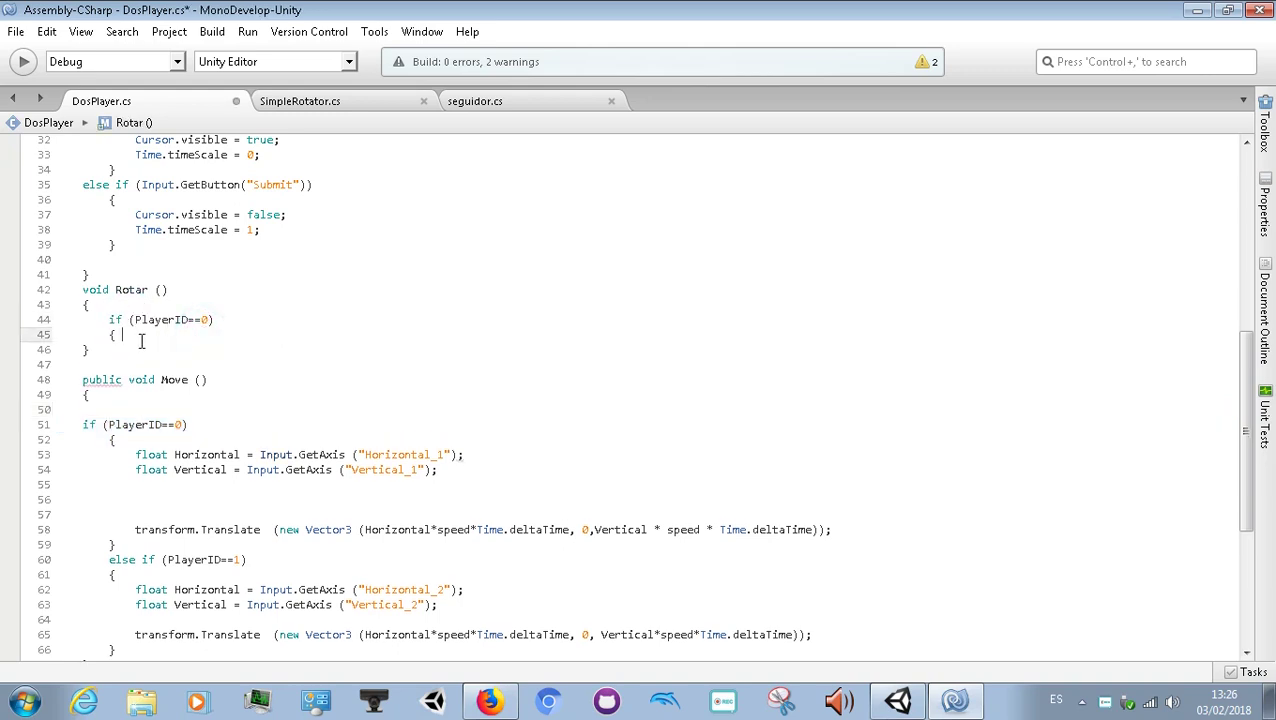
pyautogui.press('Return')
pyautogui.press('Return')
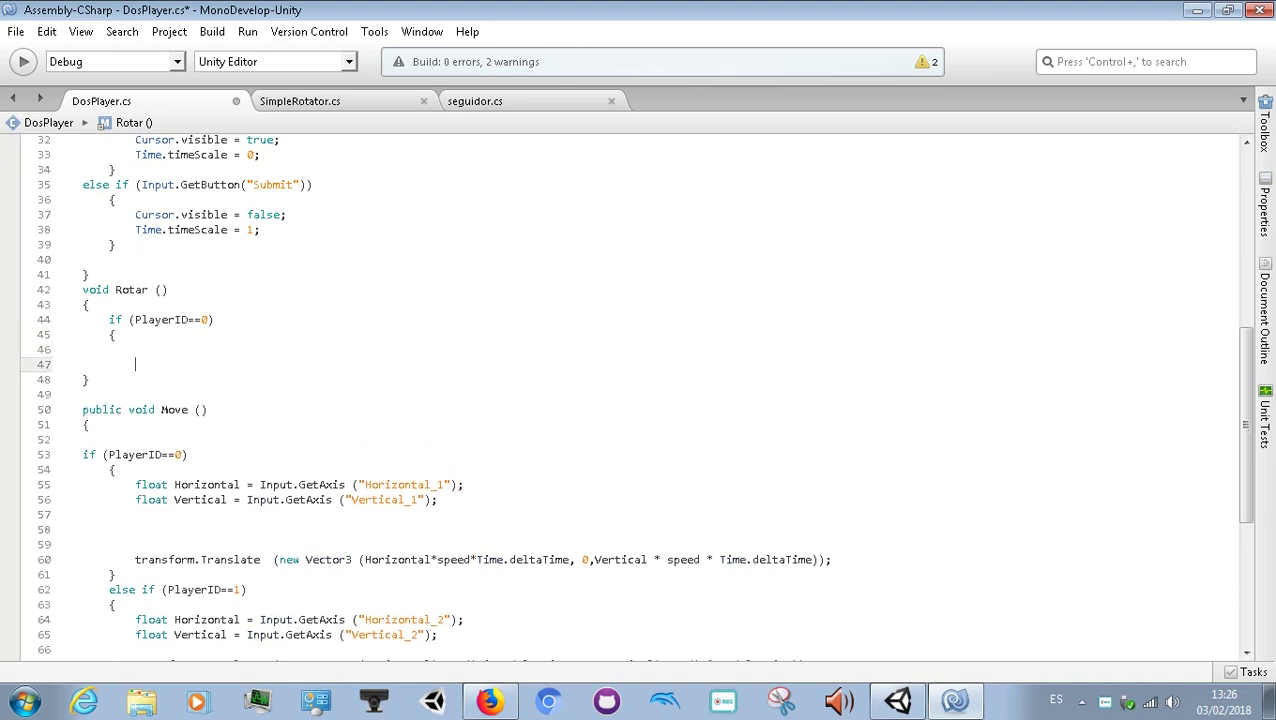
pyautogui.click(104, 350)
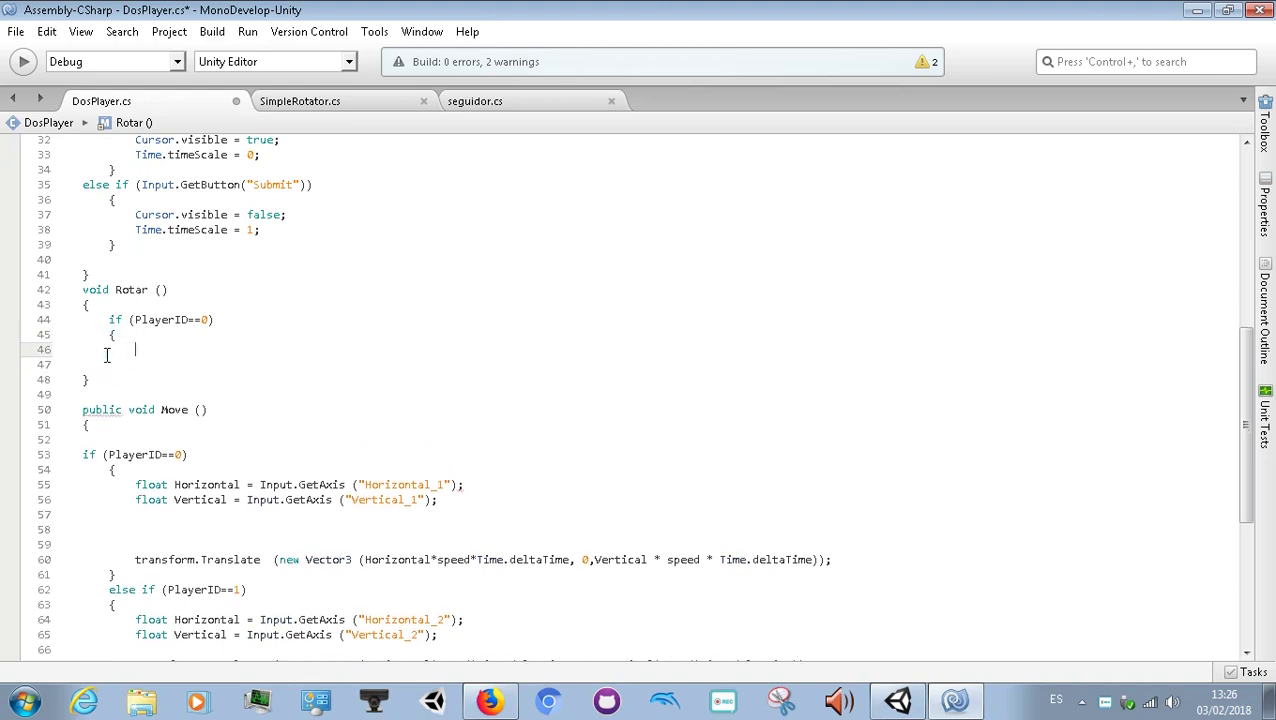
pyautogui.press('Home')
pyautogui.press('Tab')
pyautogui.press('Tab')
# Step: Paste a second copy, make it else if (PlayerID==0), and outdent its line and brace
pyautogui.hotkey('ctrl', 'v')
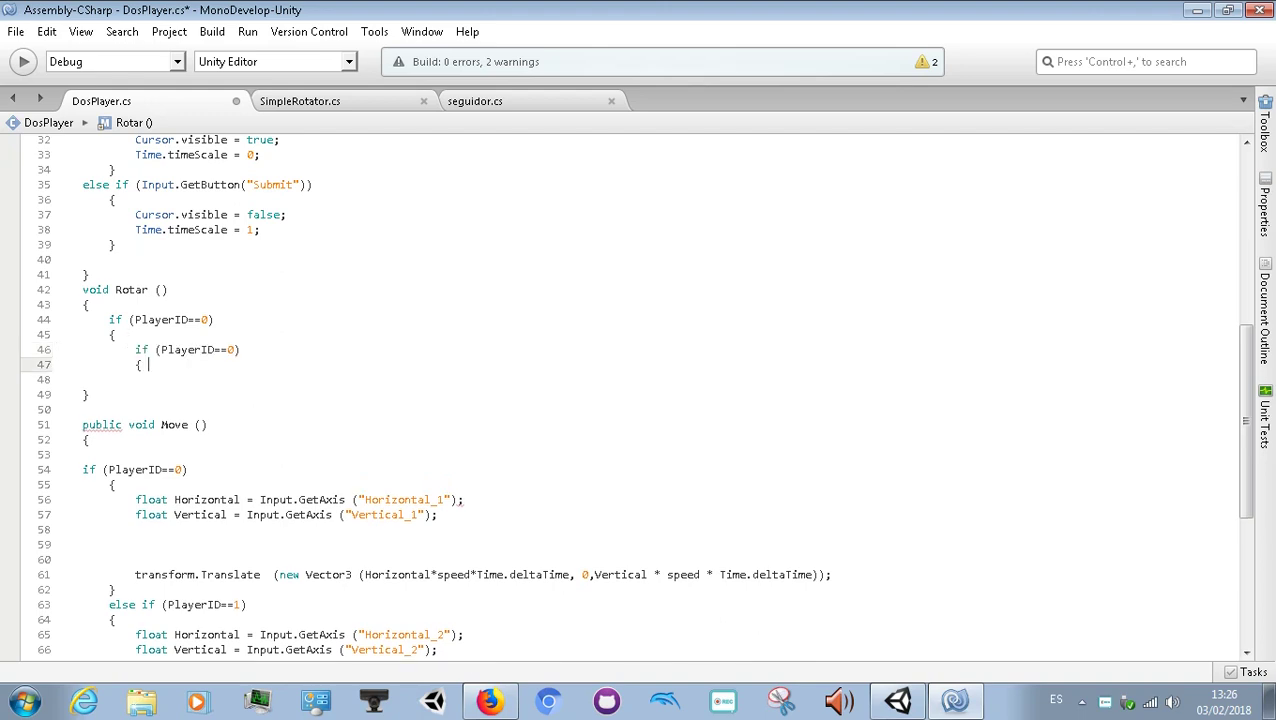
pyautogui.click(125, 334)
pyautogui.click(137, 346)
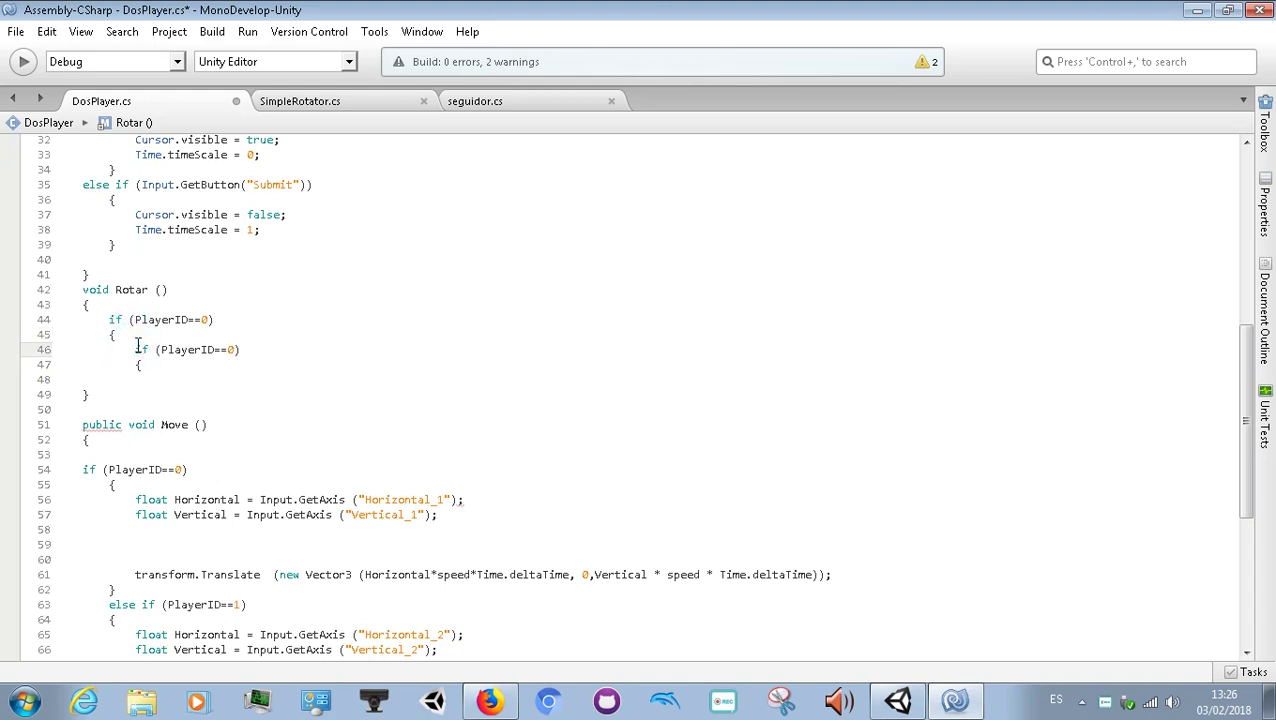
pyautogui.write('else')
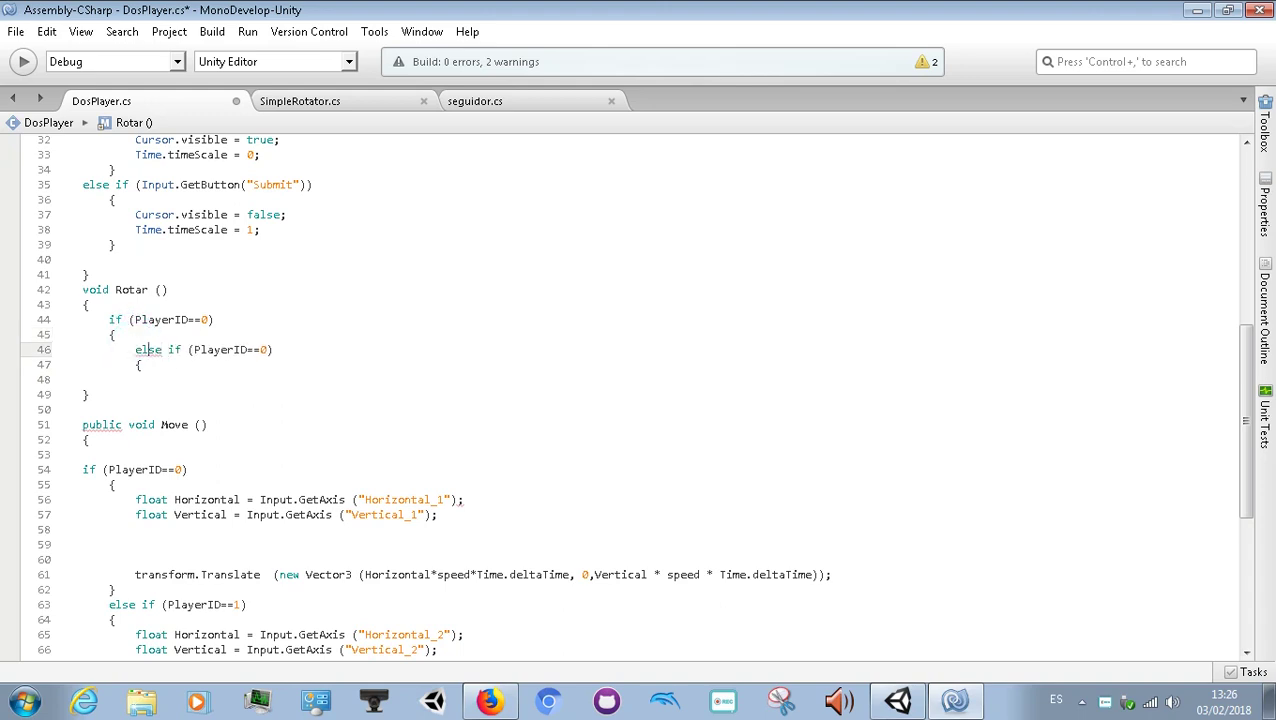
pyautogui.click(135, 349)
pyautogui.press('BackSpace')
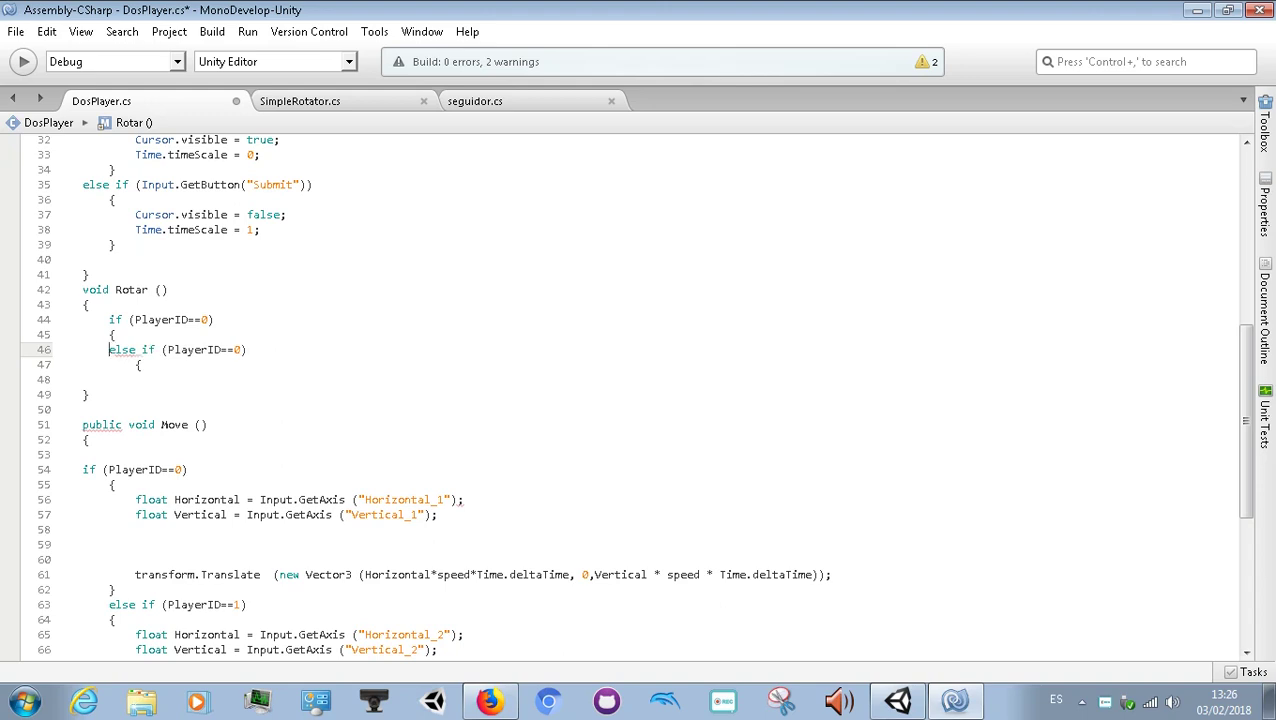
pyautogui.click(109, 364)
pyautogui.click(136, 364)
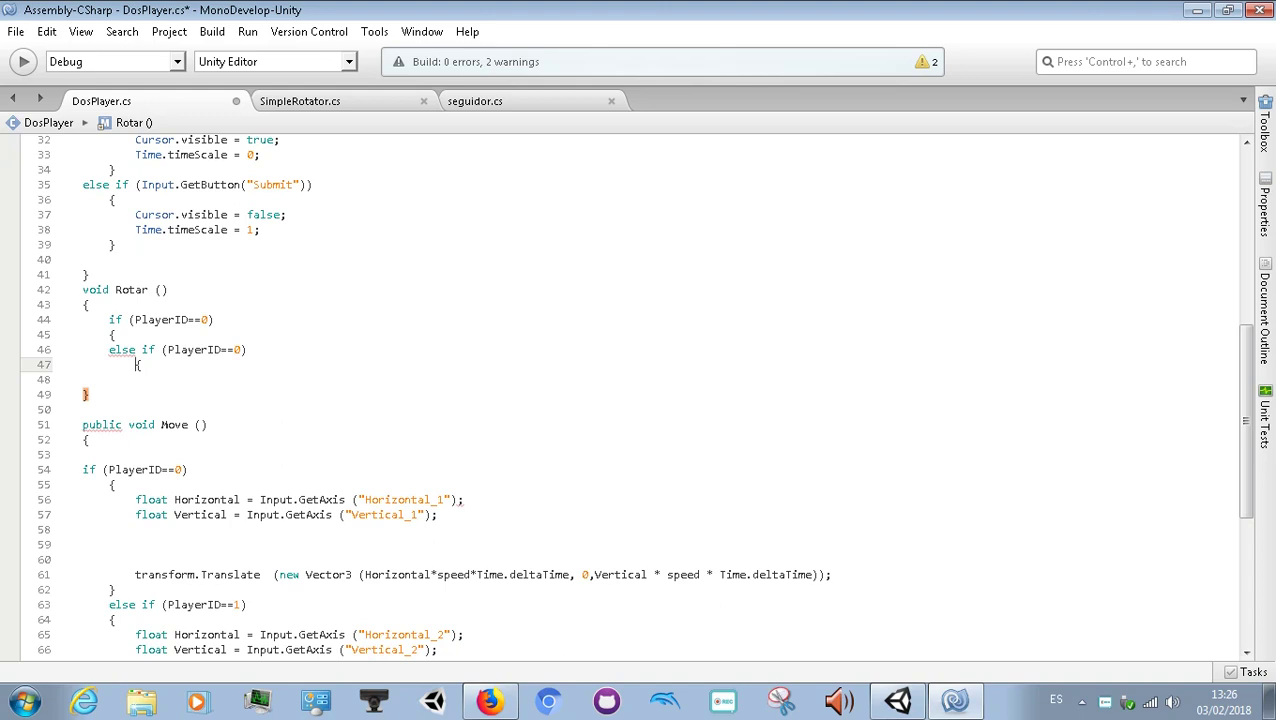
pyautogui.press('Return')
pyautogui.press('BackSpace')
# Step: Add indented blank lines inside the first if block and type its closing brace
pyautogui.press('Up')
pyautogui.press('Up')
pyautogui.press('Up')
pyautogui.press('End')
pyautogui.press('Return')
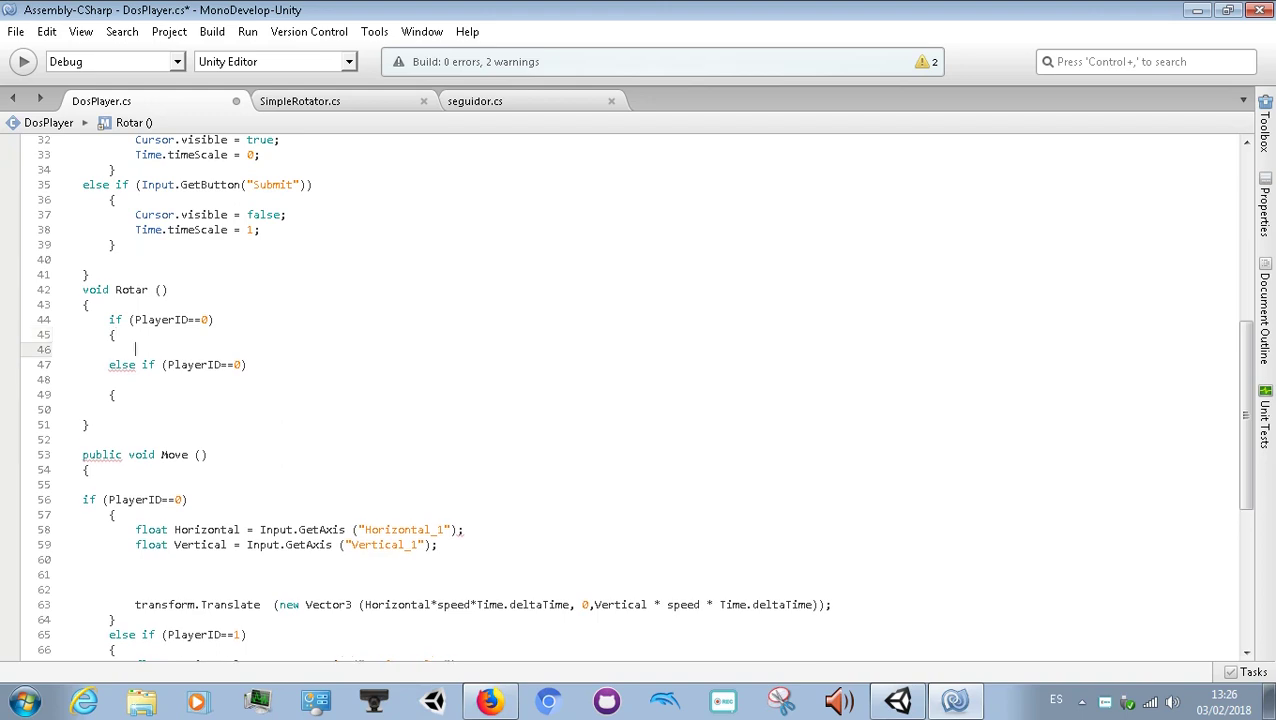
pyautogui.press('Return')
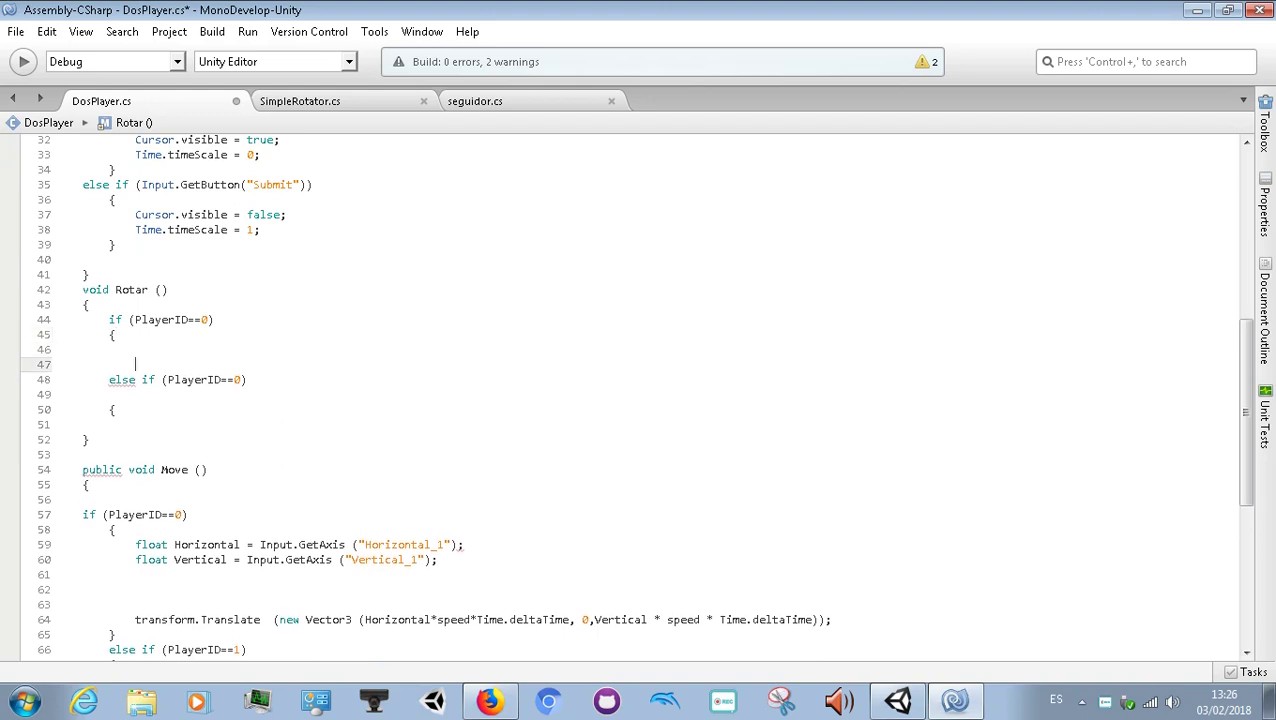
pyautogui.press('Up')
pyautogui.press('Down')
pyautogui.press('Tab')
pyautogui.write('}')
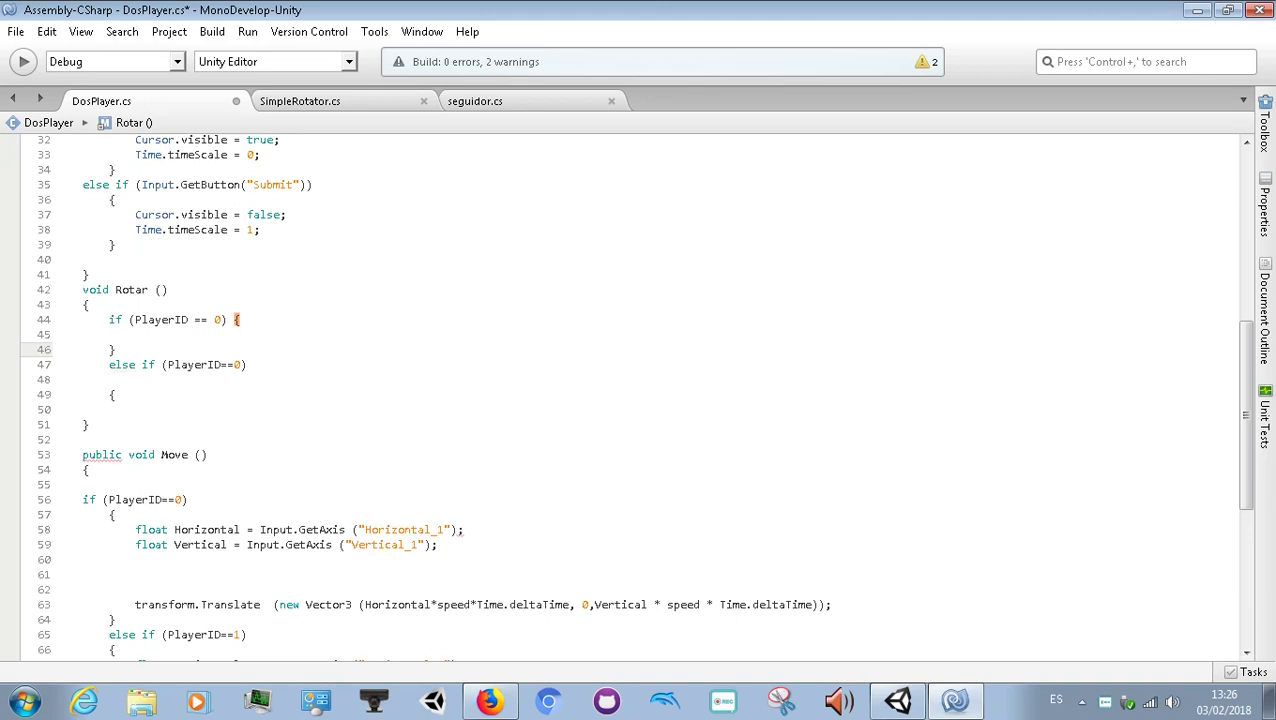
# Step: Close the else if block with a brace and put its opening brace on its own line
pyautogui.press('Up')
pyautogui.press('Up')
pyautogui.press('Right')
pyautogui.press('Right')
pyautogui.press('Right')
pyautogui.press('Right')
pyautogui.press('Right')
pyautogui.press('Right')
pyautogui.press('Right')
pyautogui.press('Right')
pyautogui.press('Right')
pyautogui.press('Right')
pyautogui.press('Right')
pyautogui.press('Right')
pyautogui.press('Right')
pyautogui.press('Return')
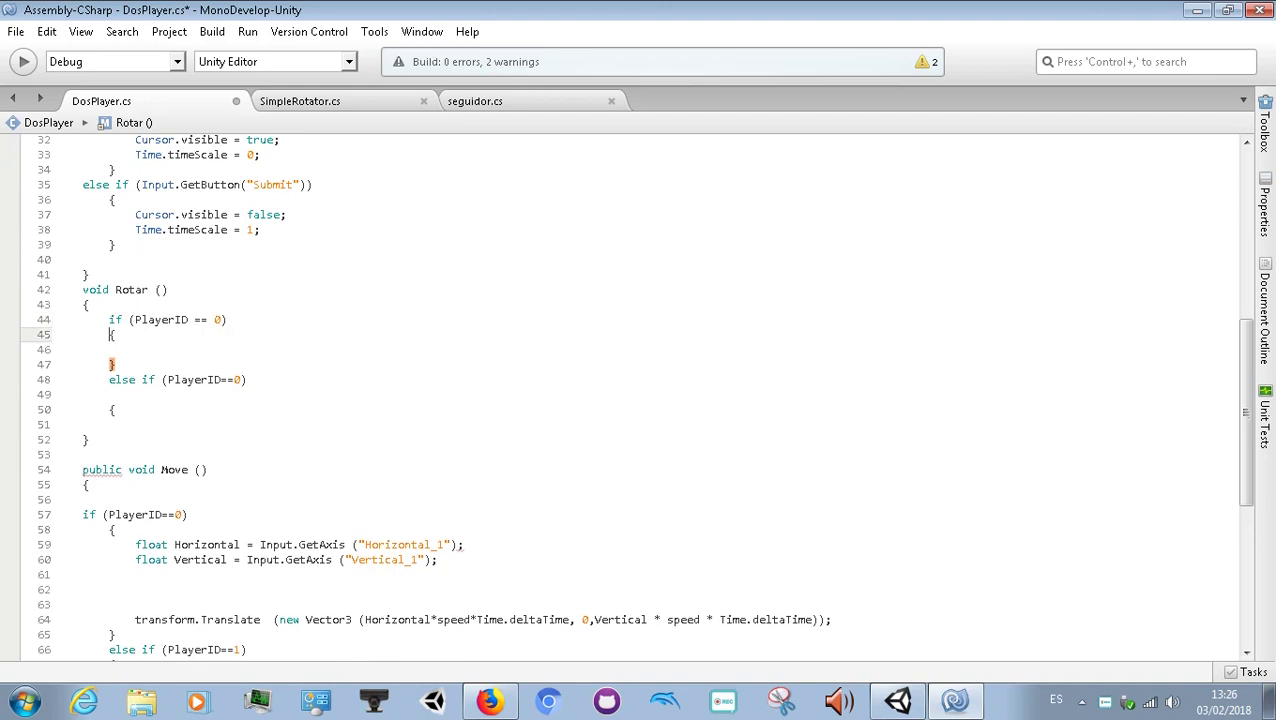
pyautogui.press('Down')
pyautogui.press('Down')
pyautogui.press('Down')
pyautogui.press('Down')
pyautogui.press('Down')
pyautogui.press('Right')
pyautogui.press('Return')
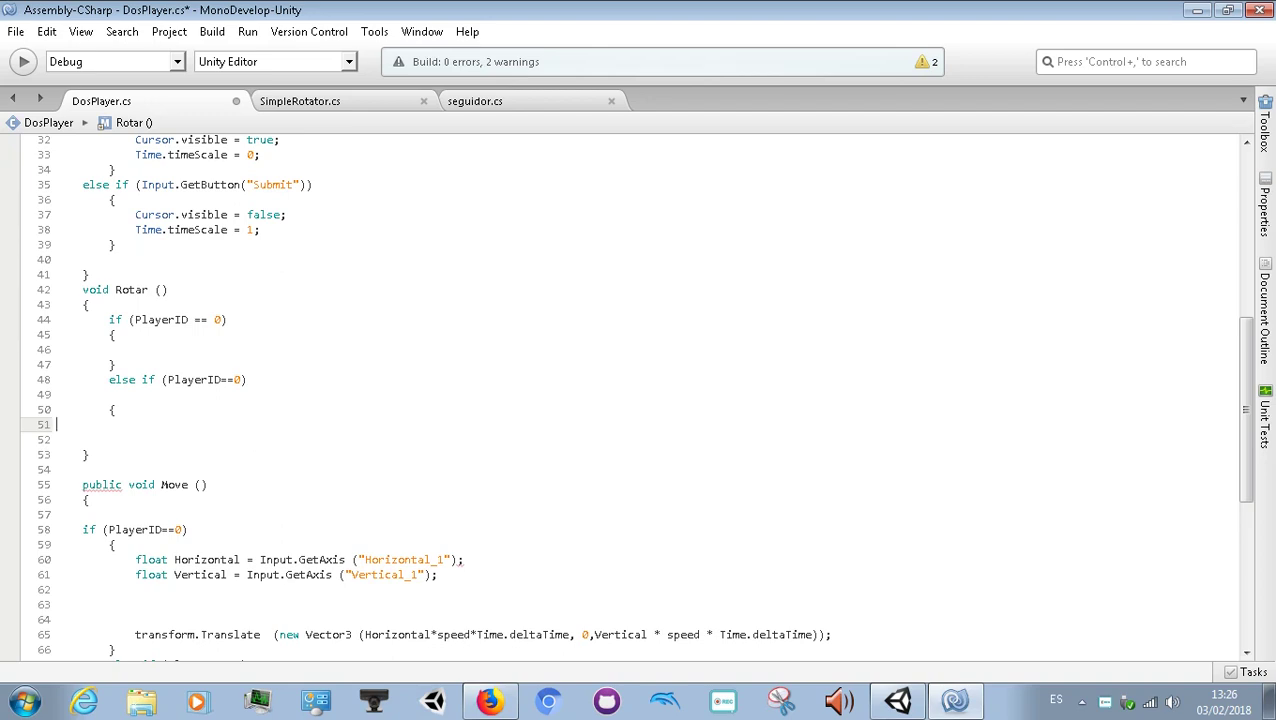
pyautogui.write('}')
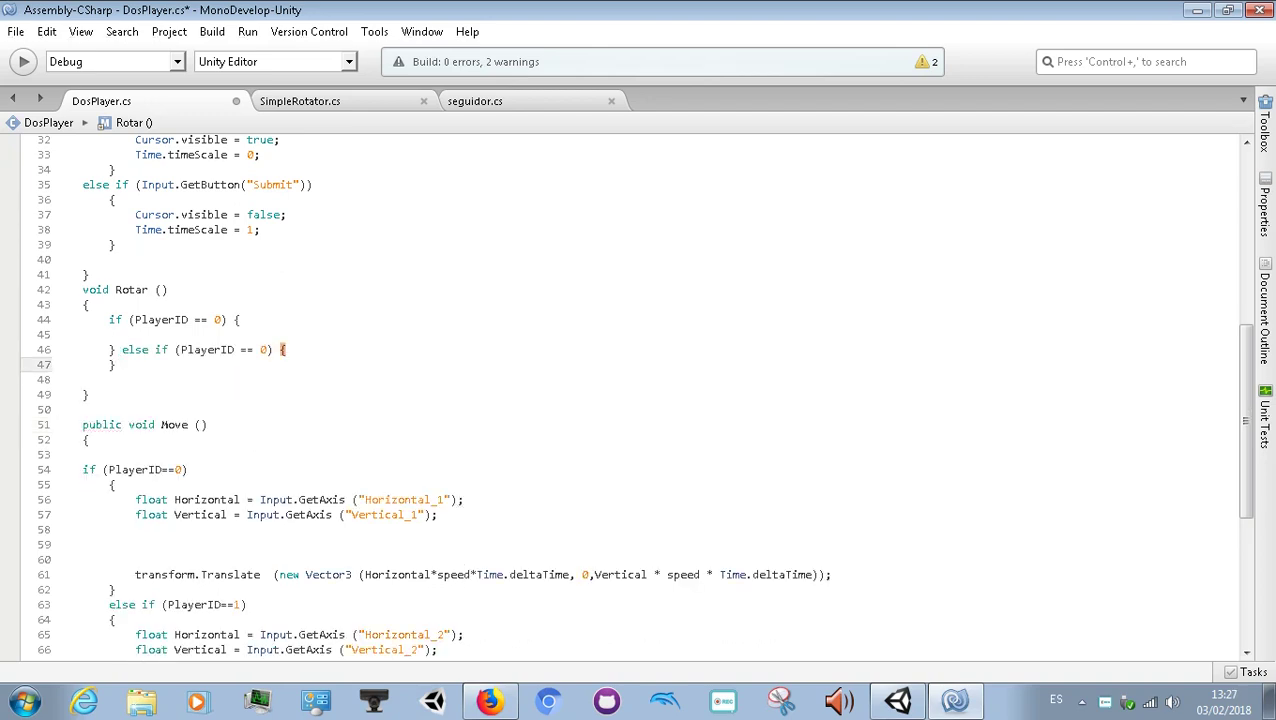
pyautogui.click(279, 349)
pyautogui.press('Return')
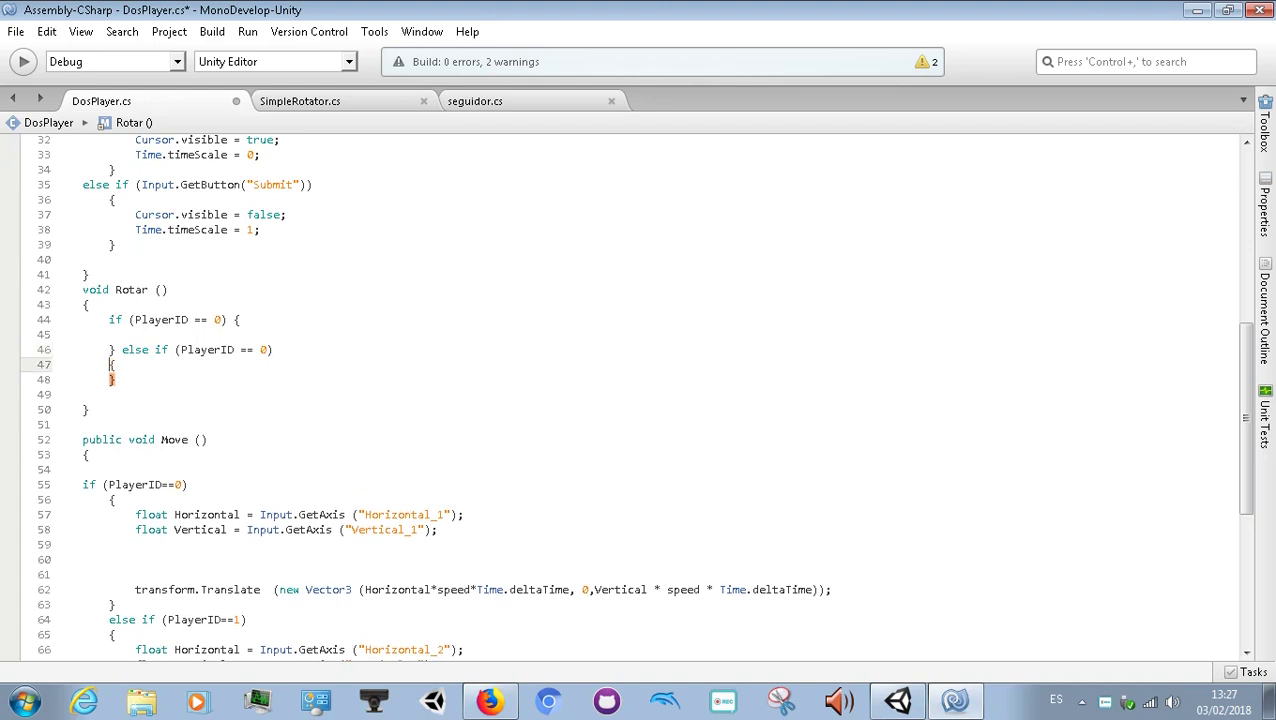
pyautogui.press('Return')
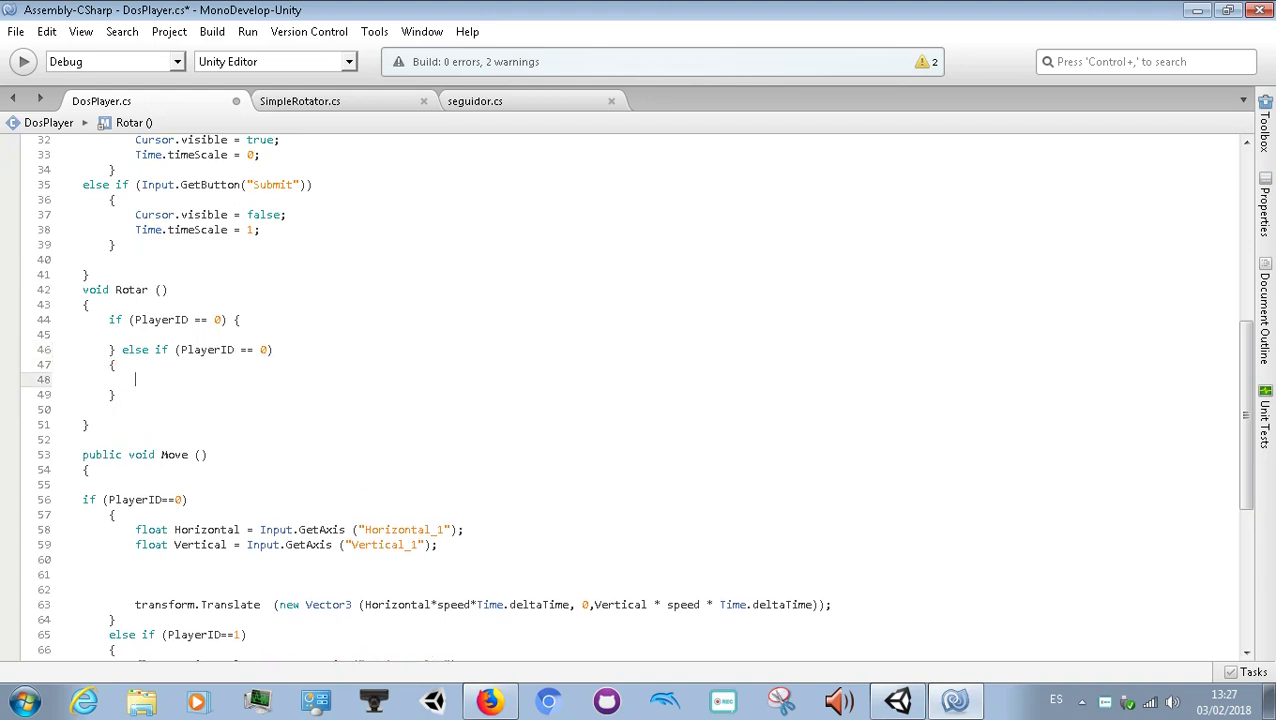
# Step: Move the first if's opening brace and the else if onto their own lines
pyautogui.press('Up')
pyautogui.press('Up')
pyautogui.press('Up')
pyautogui.press('Up')
pyautogui.press('Right')
pyautogui.press('Right')
pyautogui.press('Right')
pyautogui.press('Right')
pyautogui.press('Right')
pyautogui.press('Right')
pyautogui.press('Right')
pyautogui.press('Right')
pyautogui.press('Right')
pyautogui.press('Right')
pyautogui.press('Right')
pyautogui.press('Return')
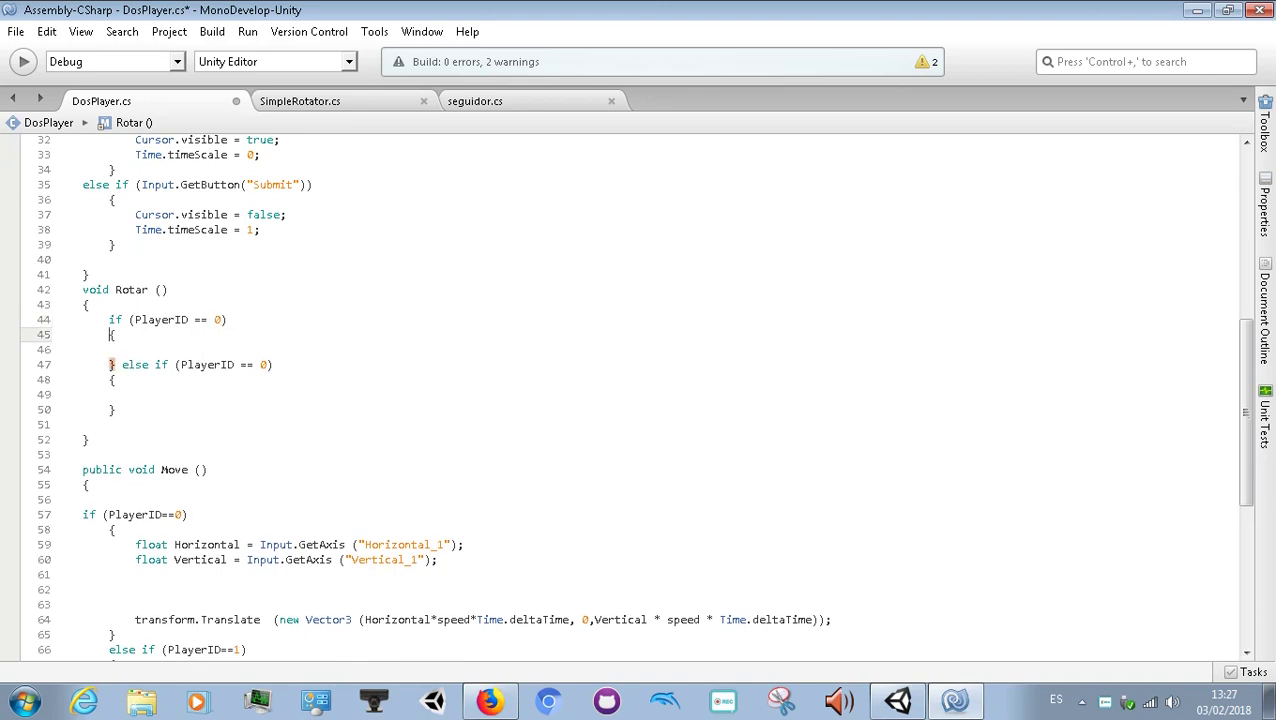
pyautogui.press('Down')
pyautogui.press('Down')
pyautogui.press('Right')
pyautogui.press('Right')
pyautogui.press('Return')
pyautogui.press('Down')
pyautogui.press('Down')
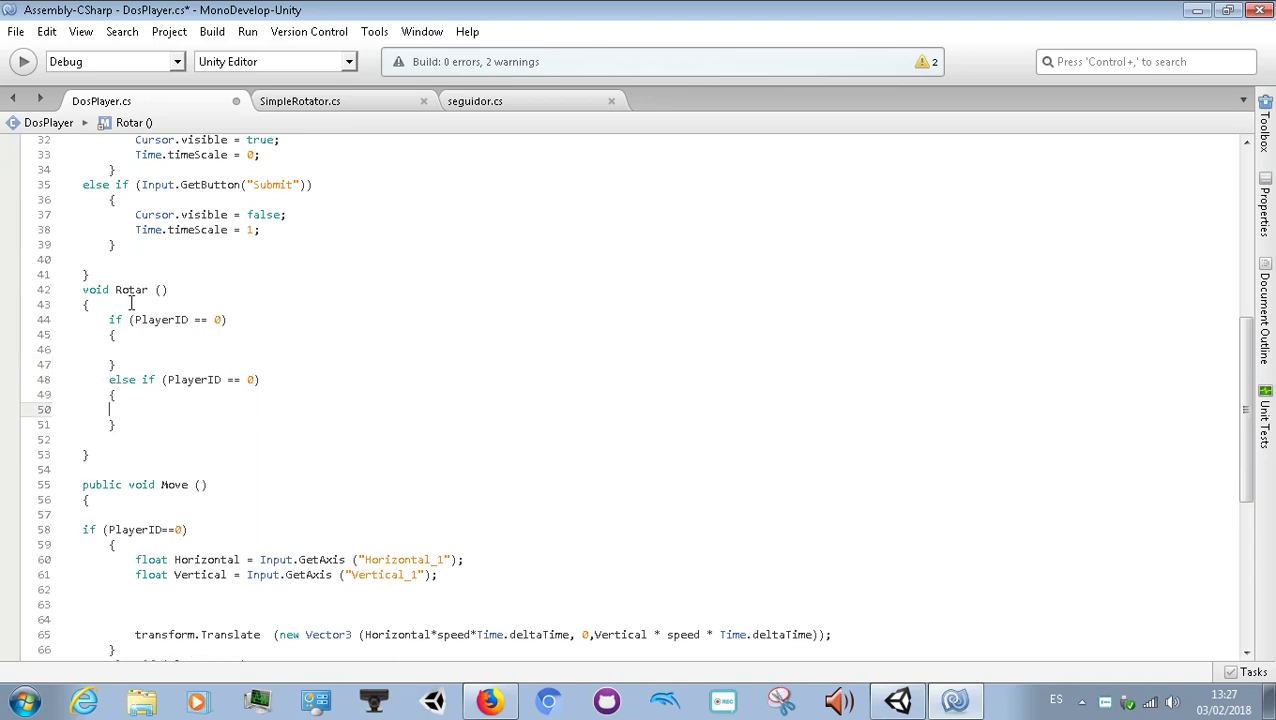
pyautogui.scroll(-2, 135, 300)
pyautogui.click(141, 288)
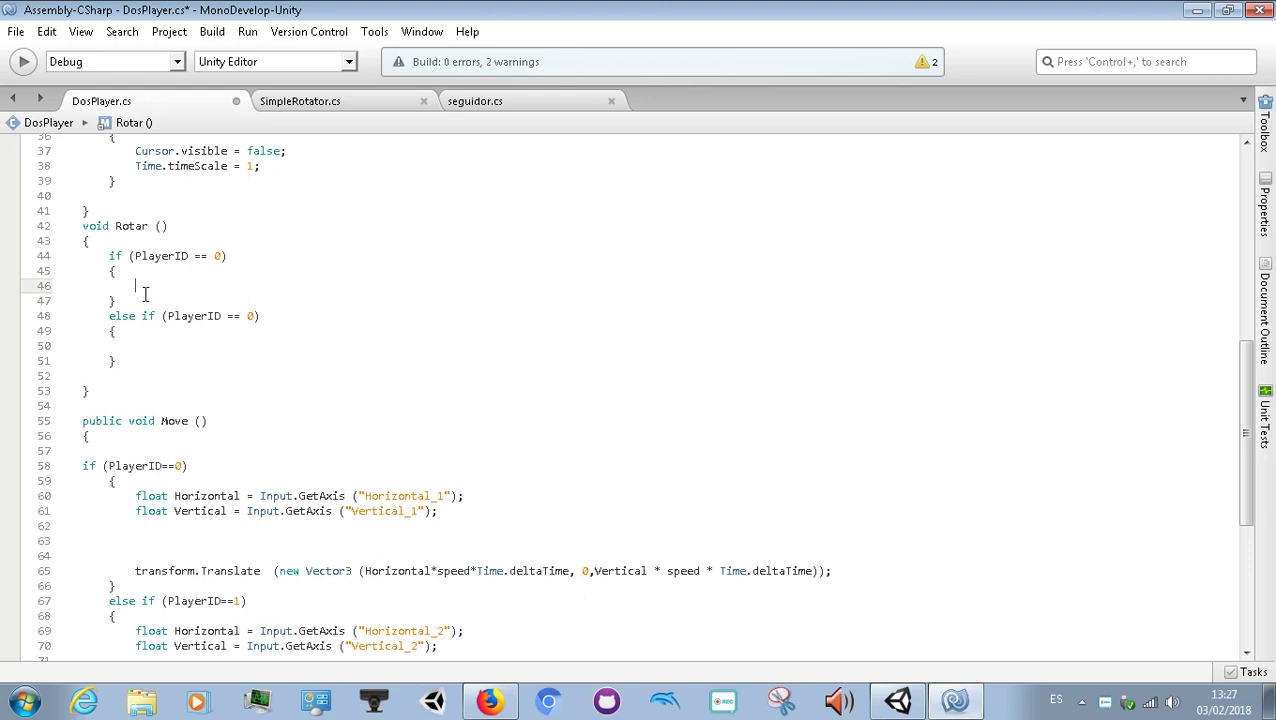
# Step: Change the else-if condition in Rotar() from PlayerID == 0 to PlayerID == 1
pyautogui.click(256, 318)
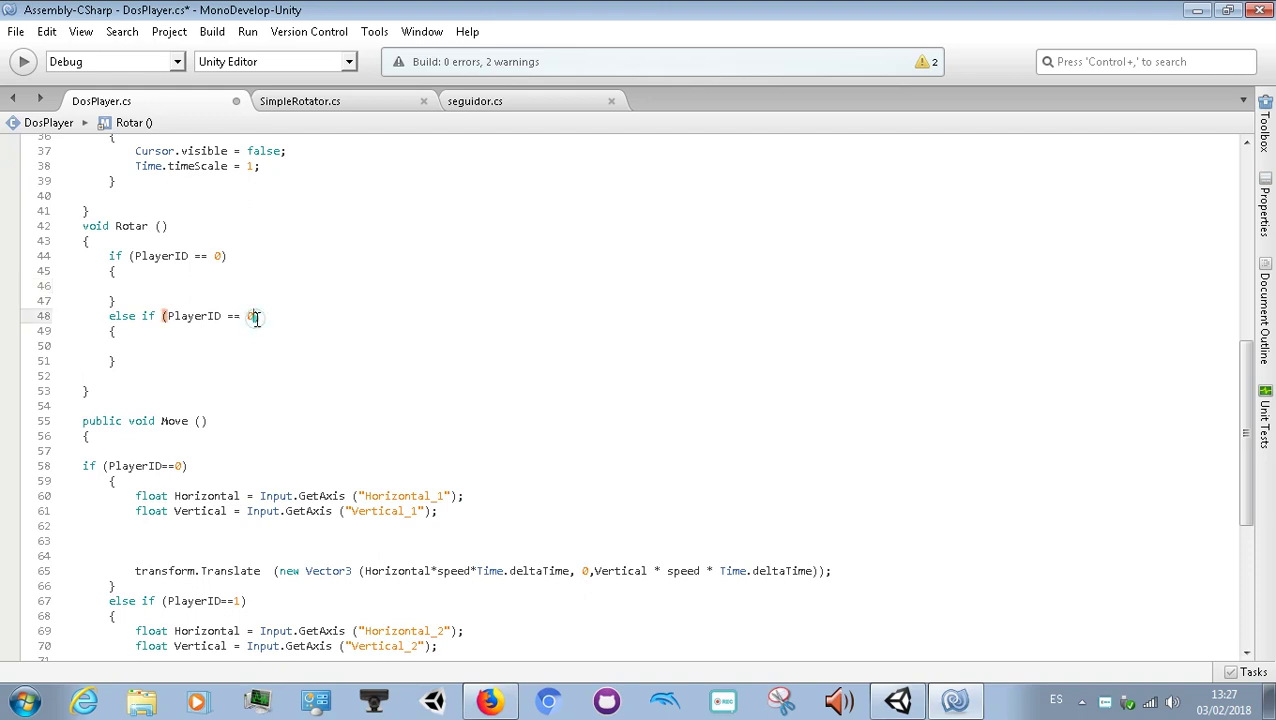
pyautogui.press('BackSpace')
pyautogui.write('1')
pyautogui.click(251, 353)
# Step: Compare SimpleRotator.cs's rotation code against DosPlayer.cs's empty Rotar() branches
pyautogui.scroll(-2, 245, 505)
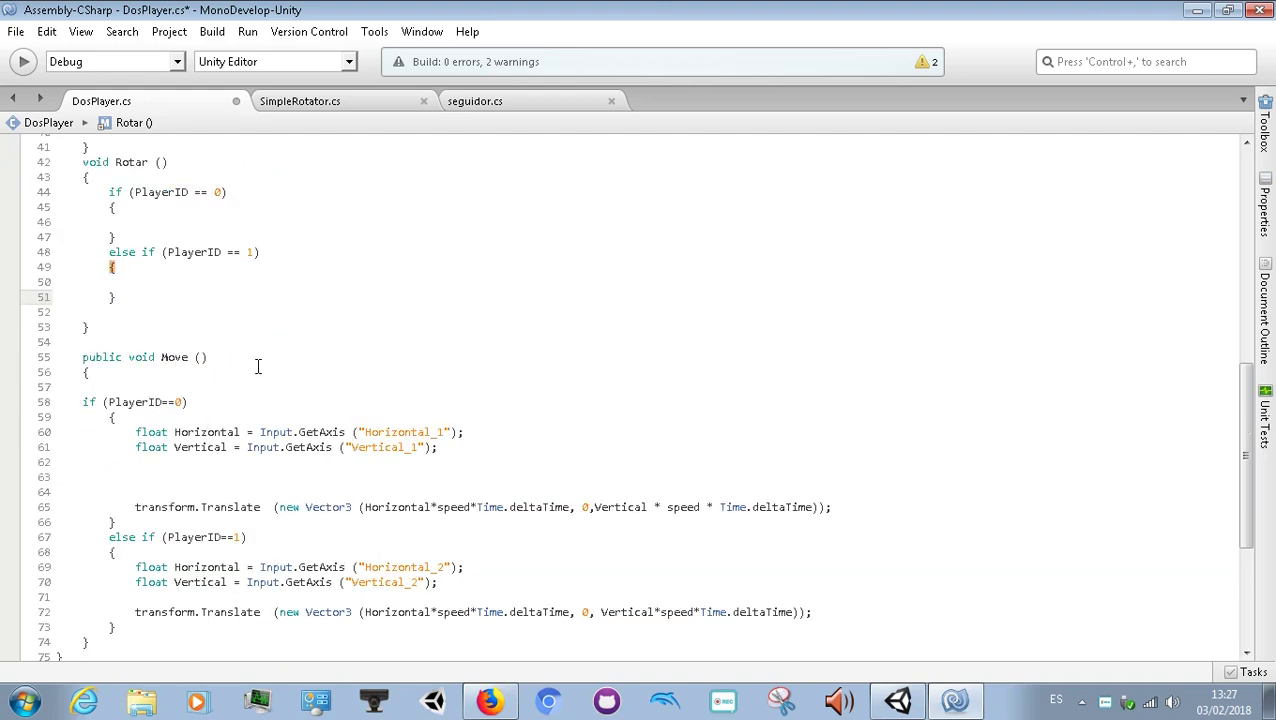
pyautogui.click(158, 286)
pyautogui.click(146, 222)
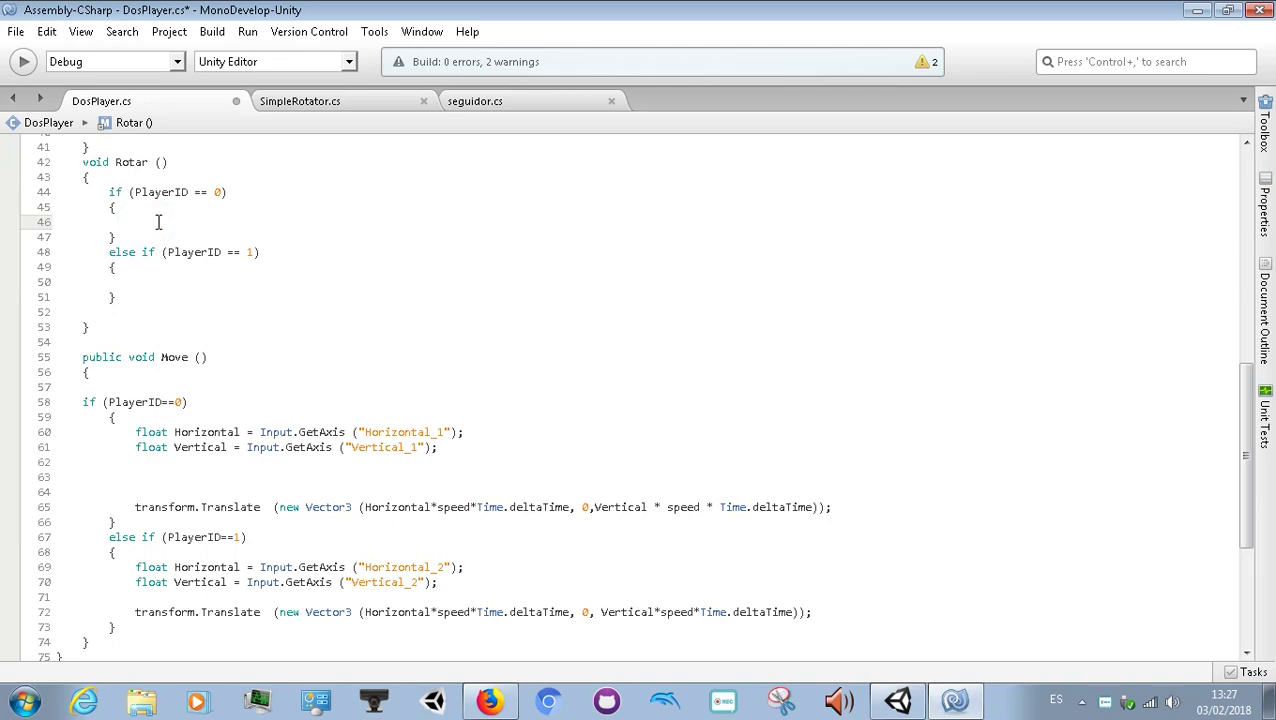
pyautogui.click(360, 113)
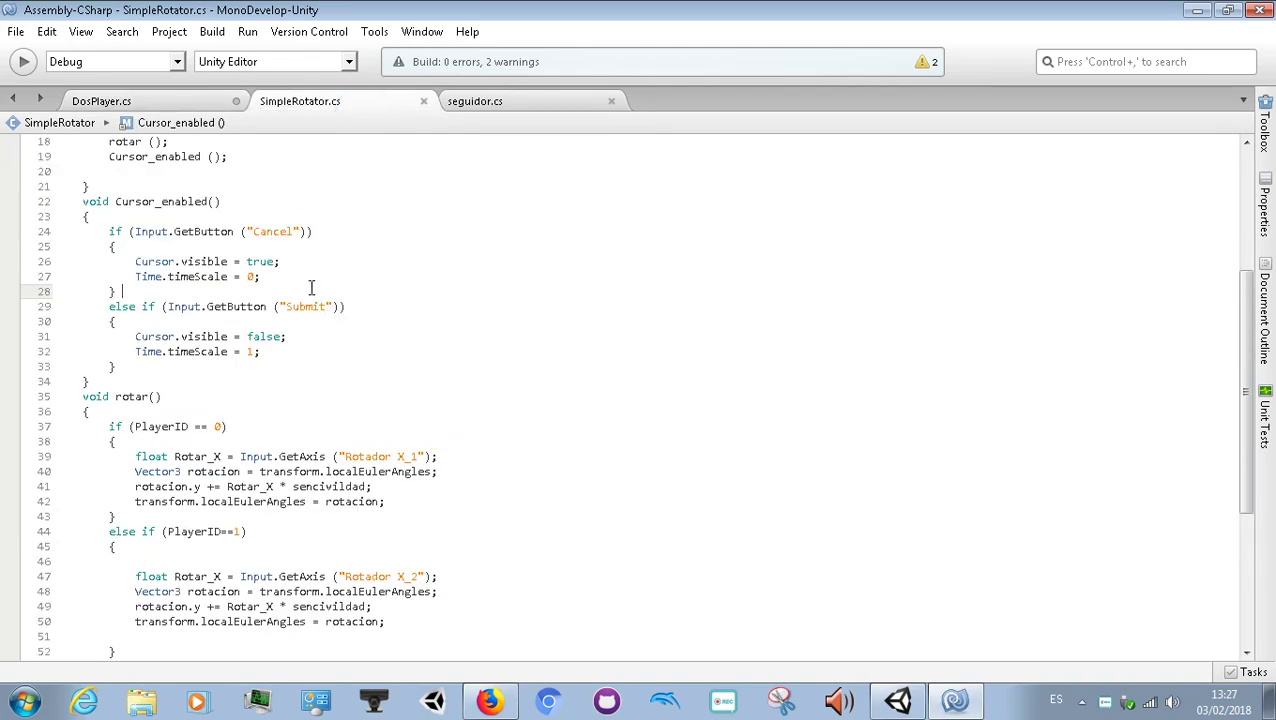
pyautogui.scroll(-2, 310, 290)
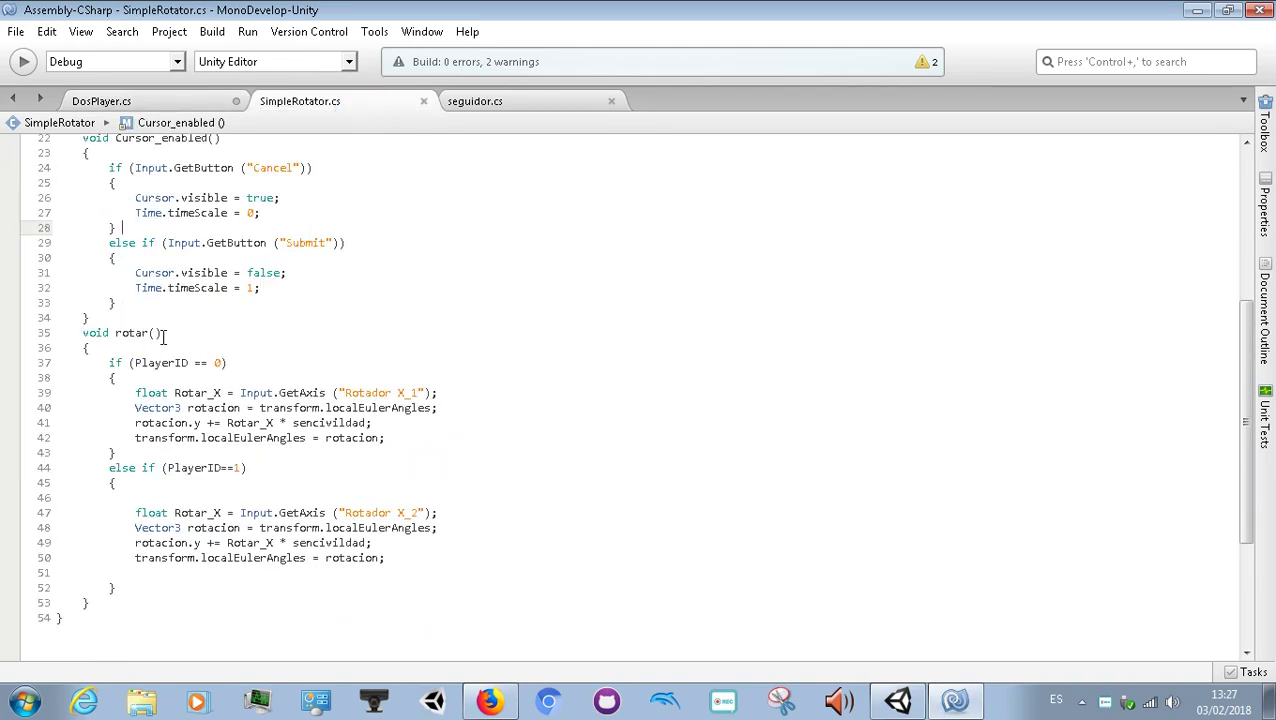
pyautogui.click(194, 104)
pyautogui.click(137, 283)
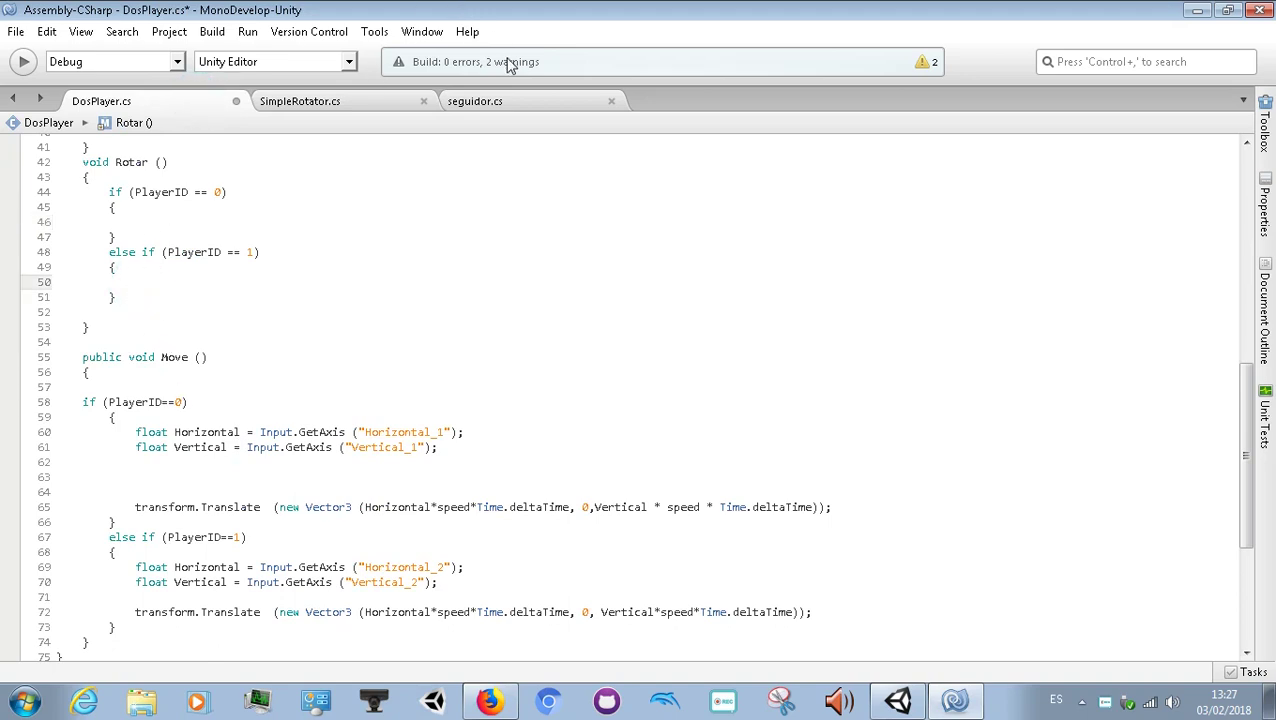
pyautogui.click(385, 104)
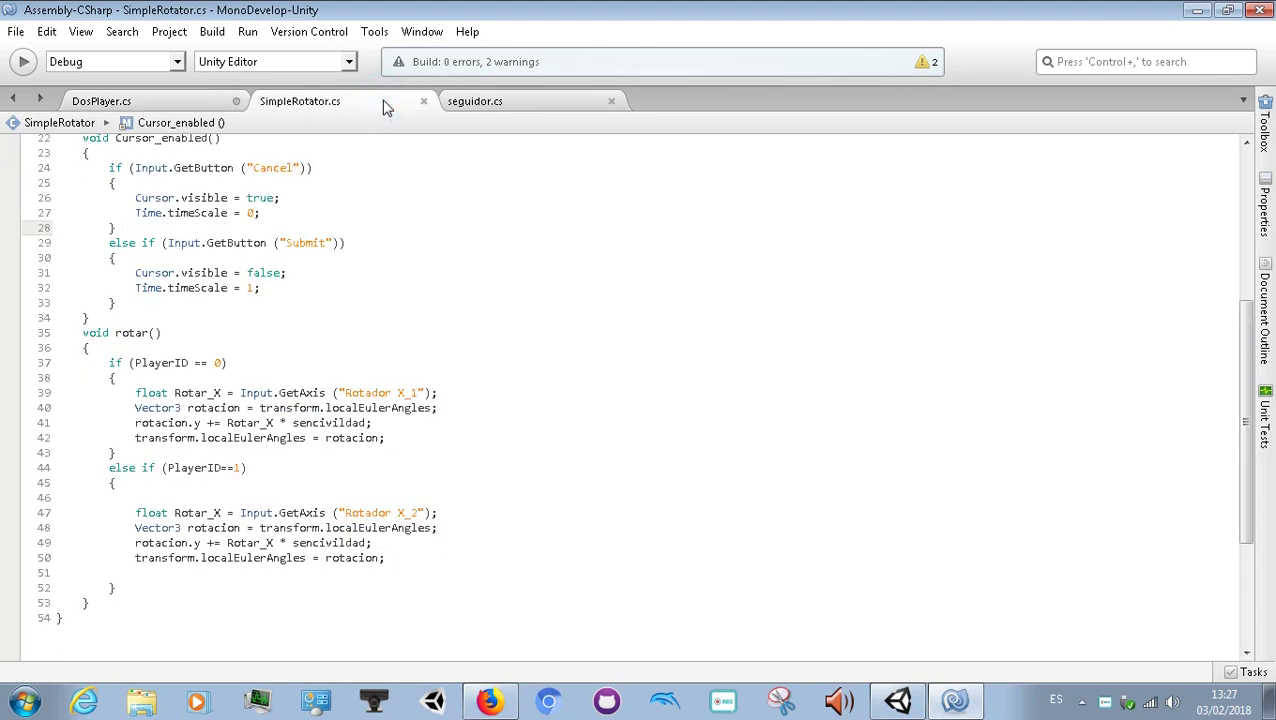
pyautogui.click(166, 92)
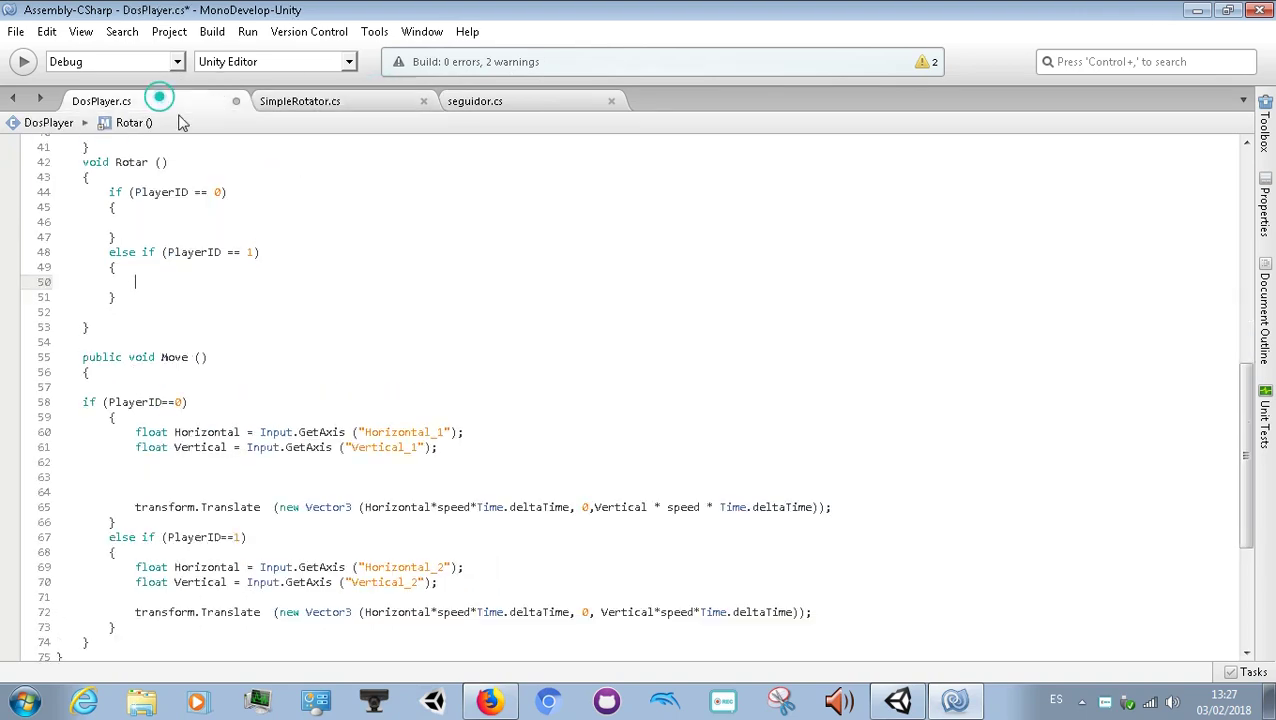
# Step: Declare float rotar_X inside the PlayerID == 1 branch
pyautogui.write('f')
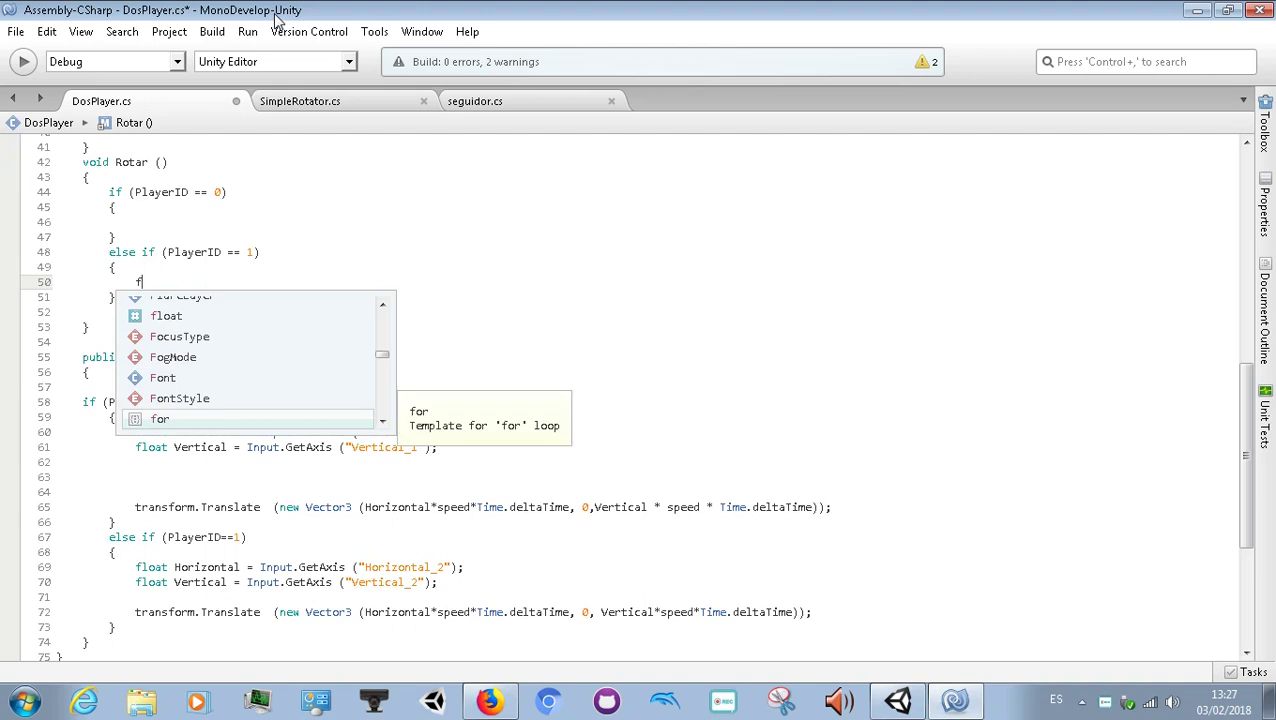
pyautogui.write('loat ')
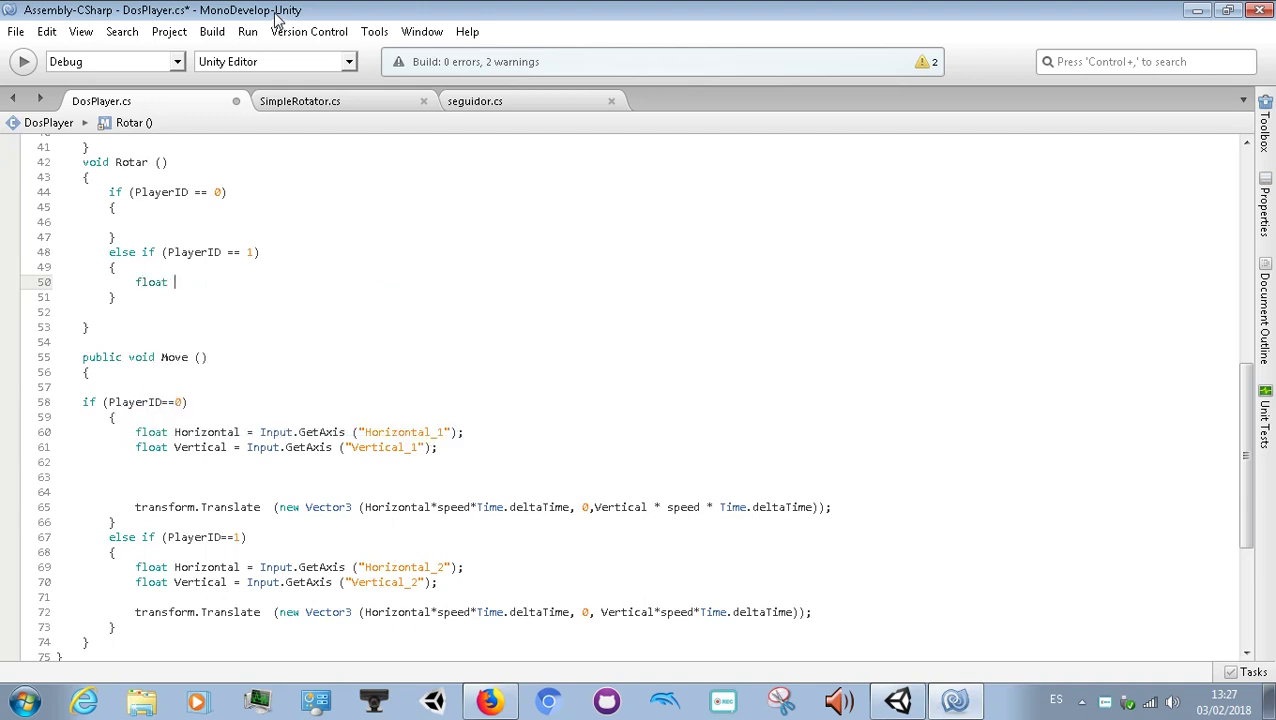
pyautogui.write('rota')
pyautogui.write('r_')
pyautogui.write('X')
pyautogui.press('Left')
pyautogui.press('BackSpace')
pyautogui.write('r')
pyautogui.press('Right')
pyautogui.press('Right')
pyautogui.press('Right')
pyautogui.press('Right')
pyautogui.press('Down')
pyautogui.press('Home')
pyautogui.press('Left')
# Step: Assign rotar_X from Input.GetAxis, picked from autocomplete
pyautogui.write('=')
pyautogui.write('In')
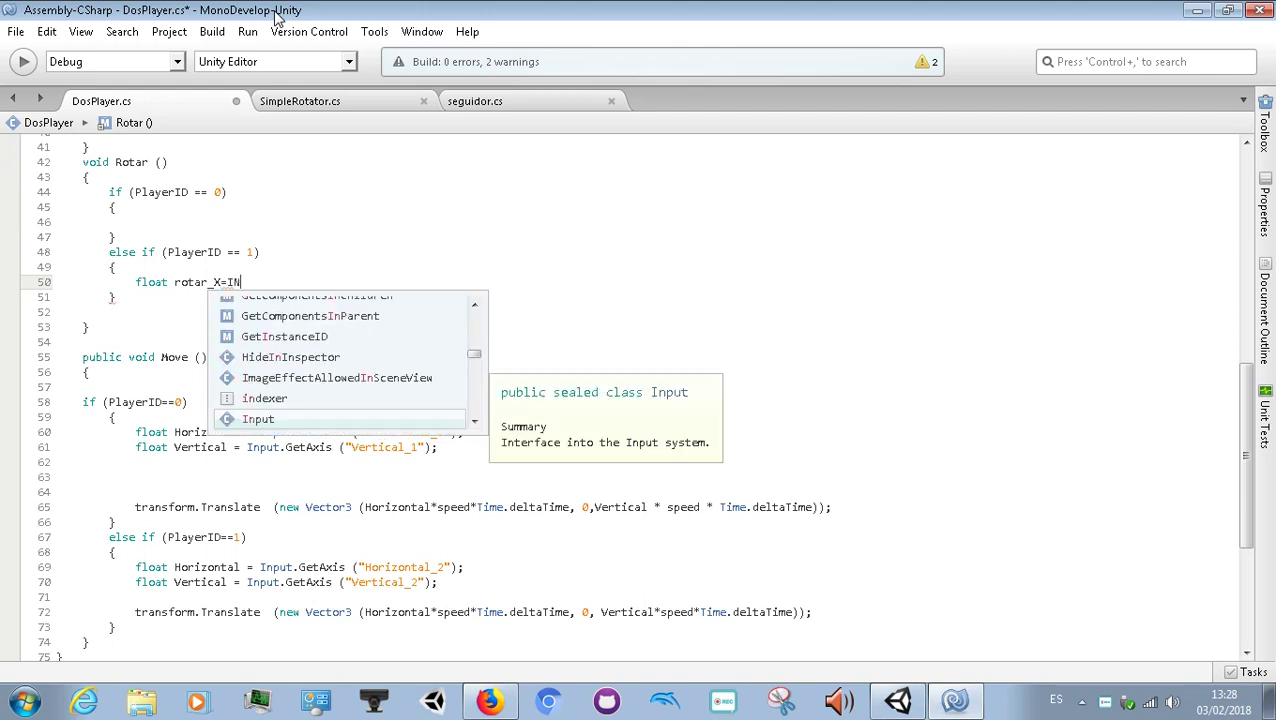
pyautogui.write('.GR')
pyautogui.press('BackSpace')
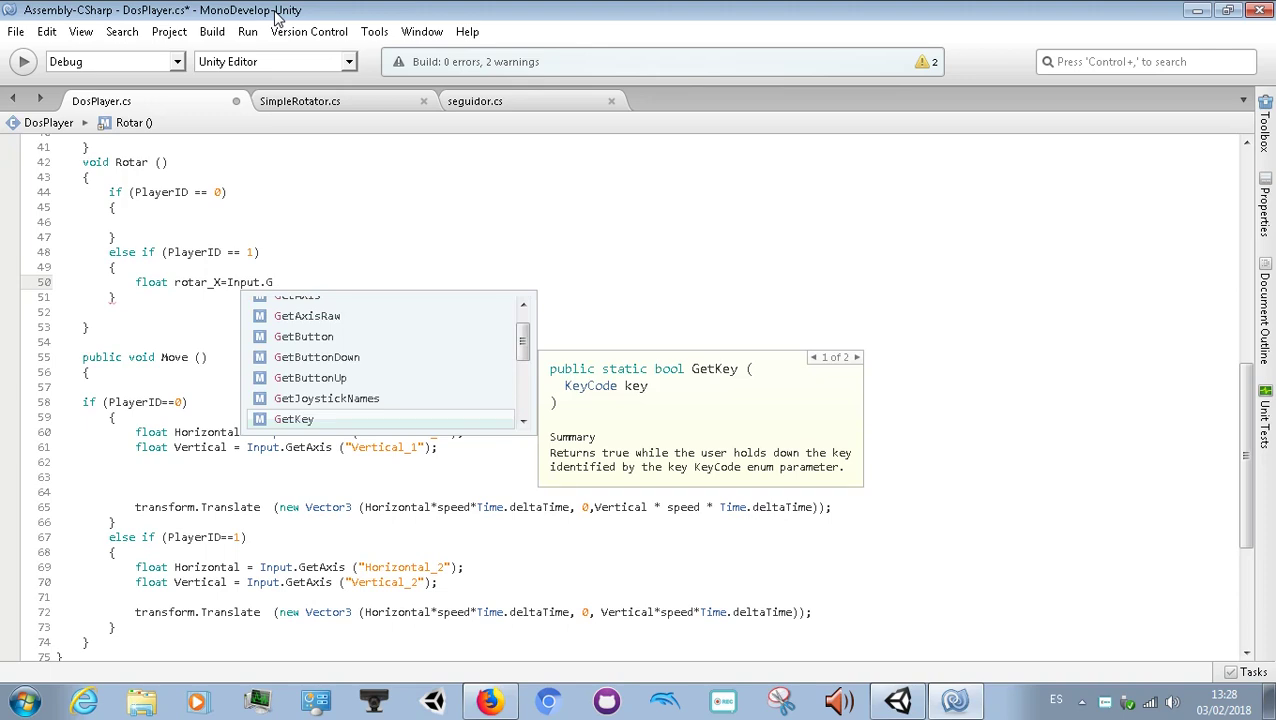
pyautogui.write('E')
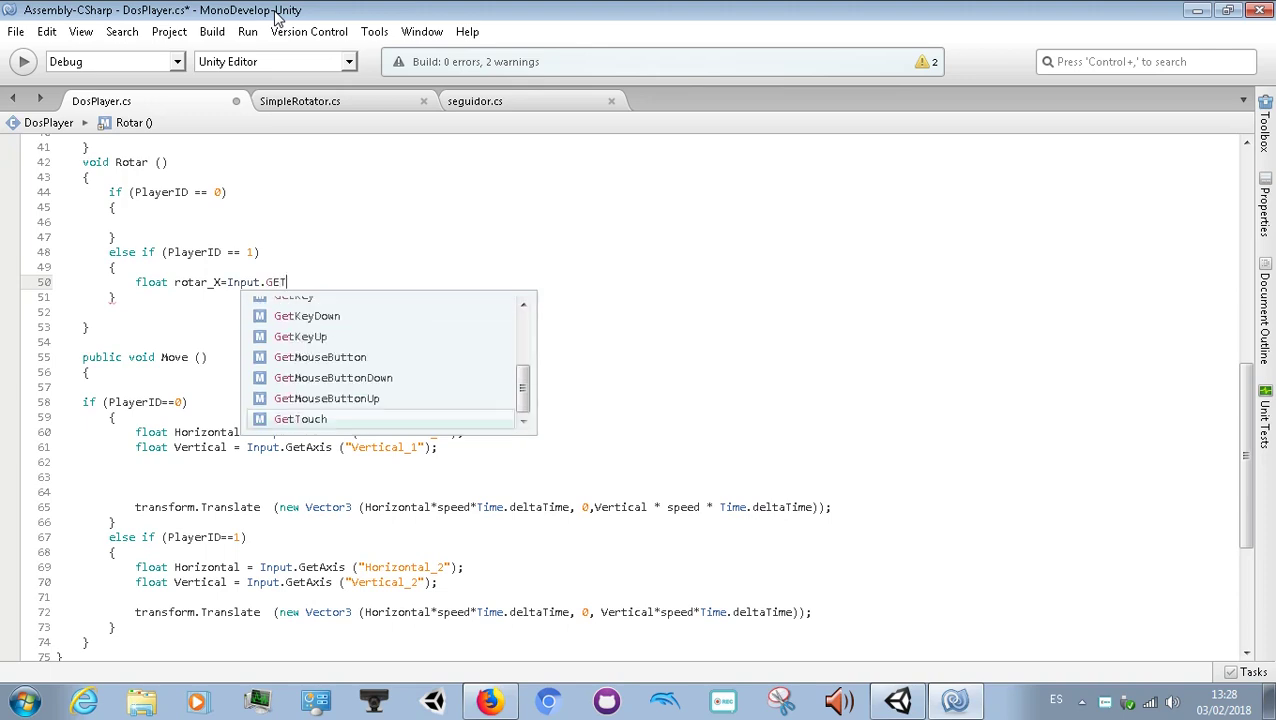
pyautogui.write('T')
pyautogui.press('Up')
pyautogui.press('Up')
pyautogui.press('Up')
pyautogui.press('Up')
pyautogui.press('Up')
pyautogui.press('Up')
pyautogui.press('Return')
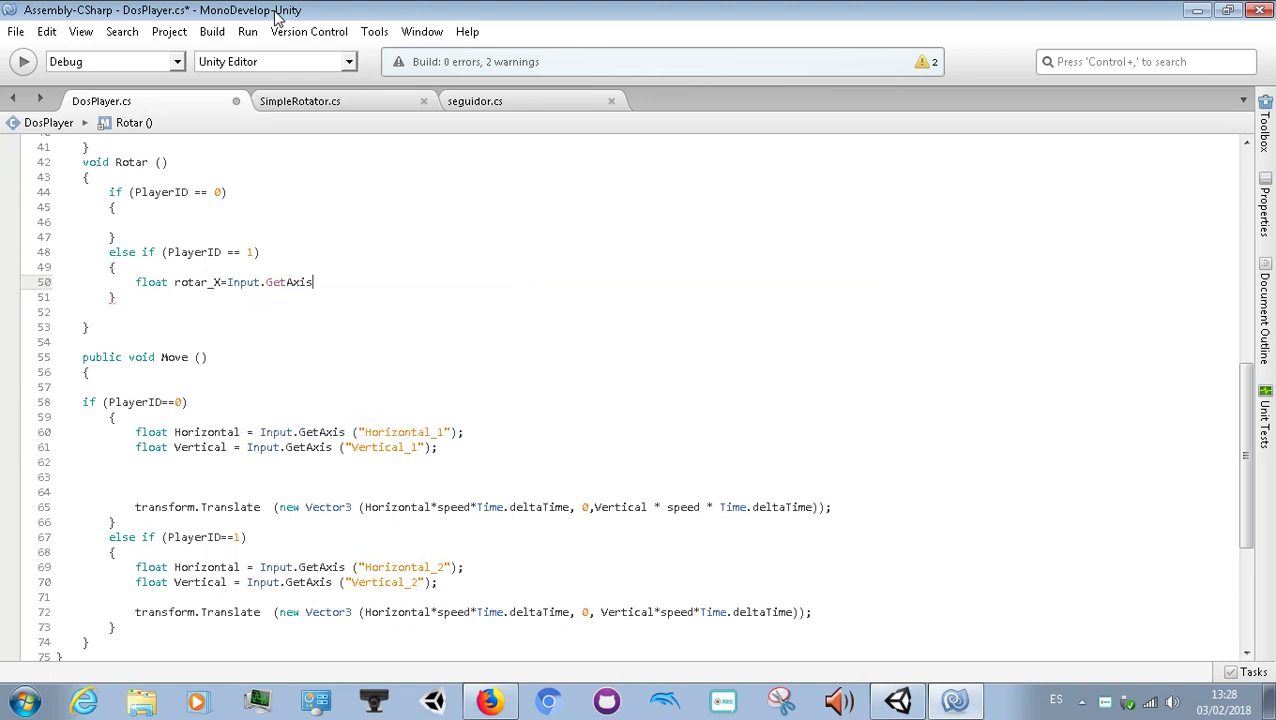
pyautogui.write('()(')
pyautogui.press('BackSpace')
# Step: Pass the axis name "Rotador X_1" to GetAxis and end the statement with a semicolon
pyautogui.write('rOTA')
pyautogui.press('BackSpace')
pyautogui.press('BackSpace')
pyautogui.press('BackSpace')
pyautogui.press('BackSpace')
pyautogui.write('rOTAD')
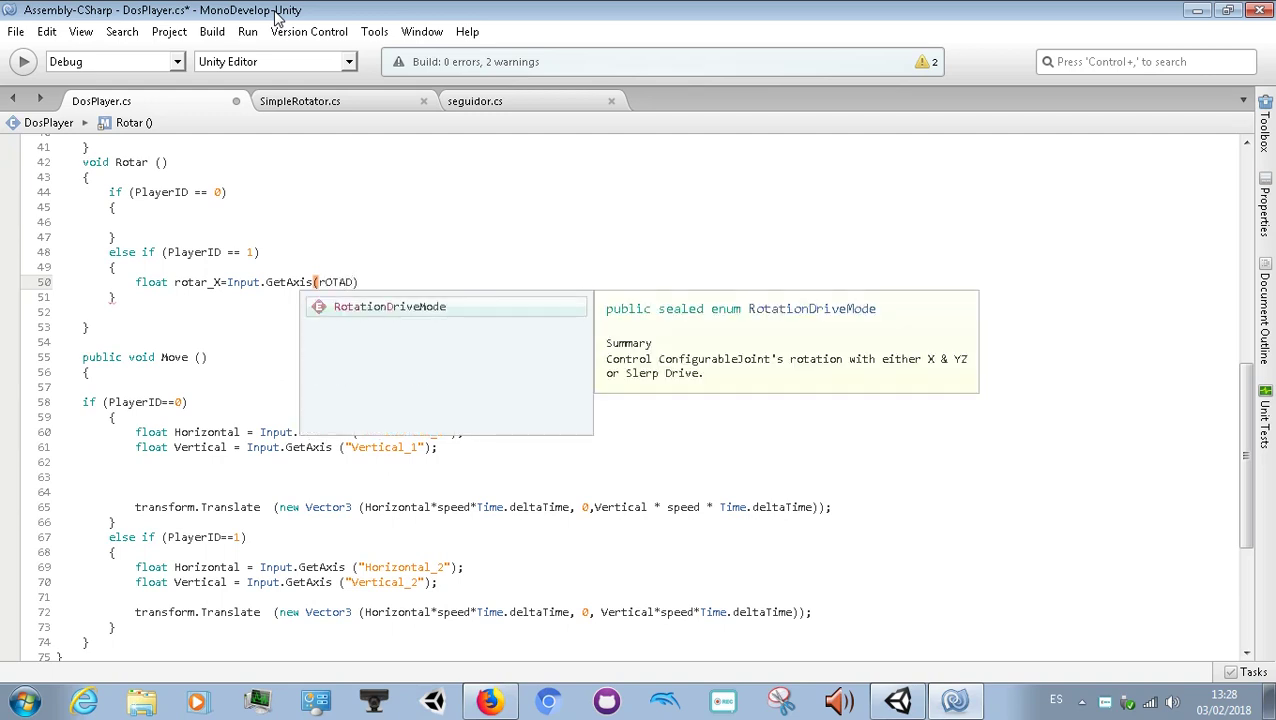
pyautogui.press('BackSpace')
pyautogui.press('BackSpace')
pyautogui.press('BackSpace')
pyautogui.press('BackSpace')
pyautogui.press('BackSpace')
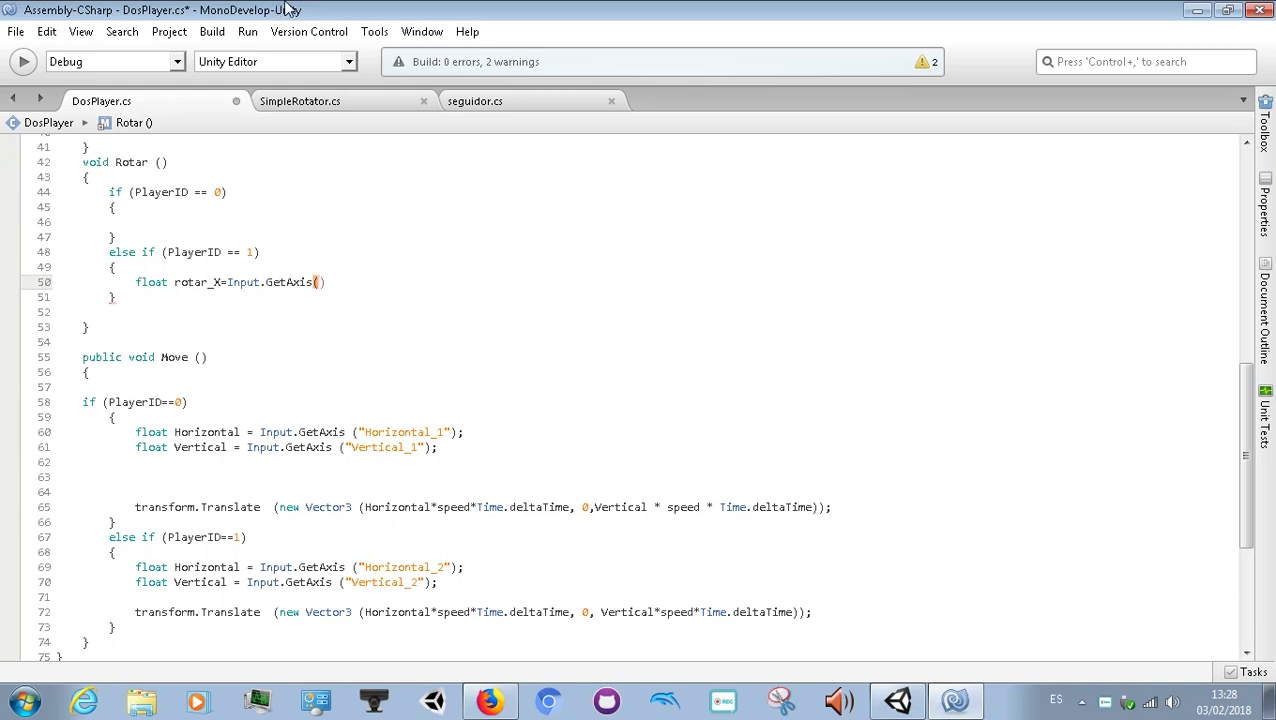
pyautogui.write('Rotador')
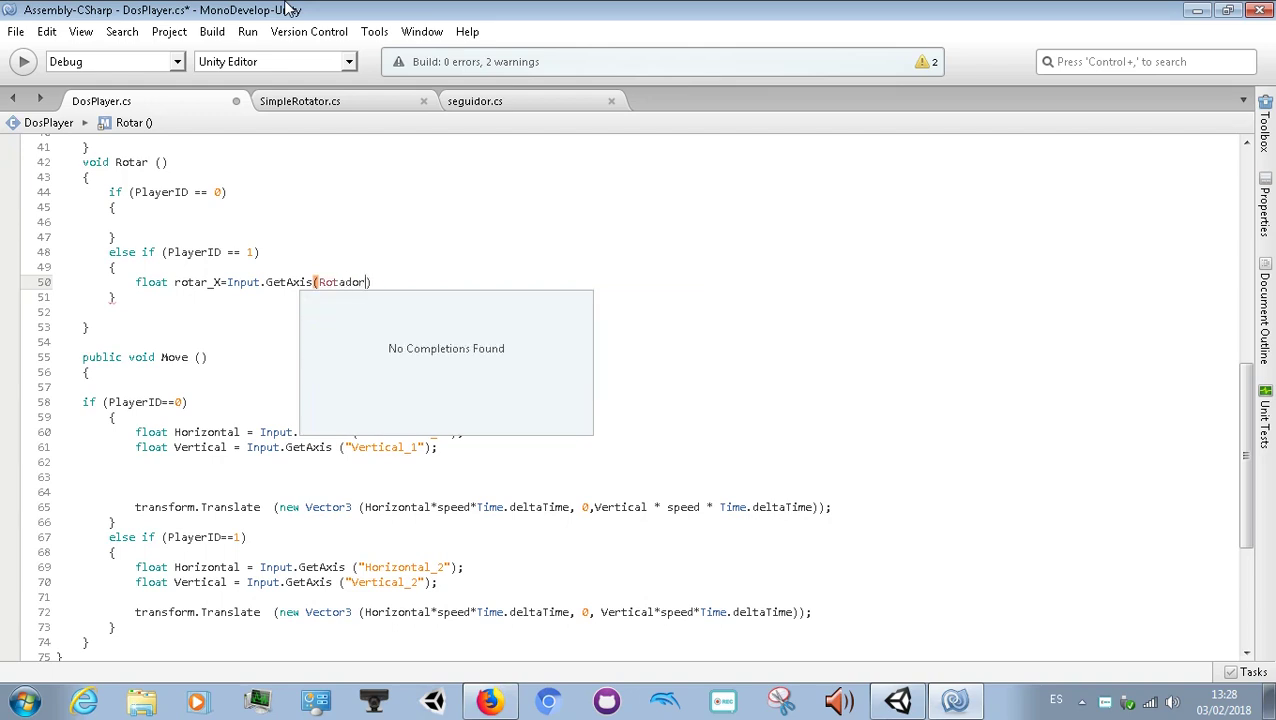
pyautogui.write('_x_')
pyautogui.write('1')
pyautogui.press('Left')
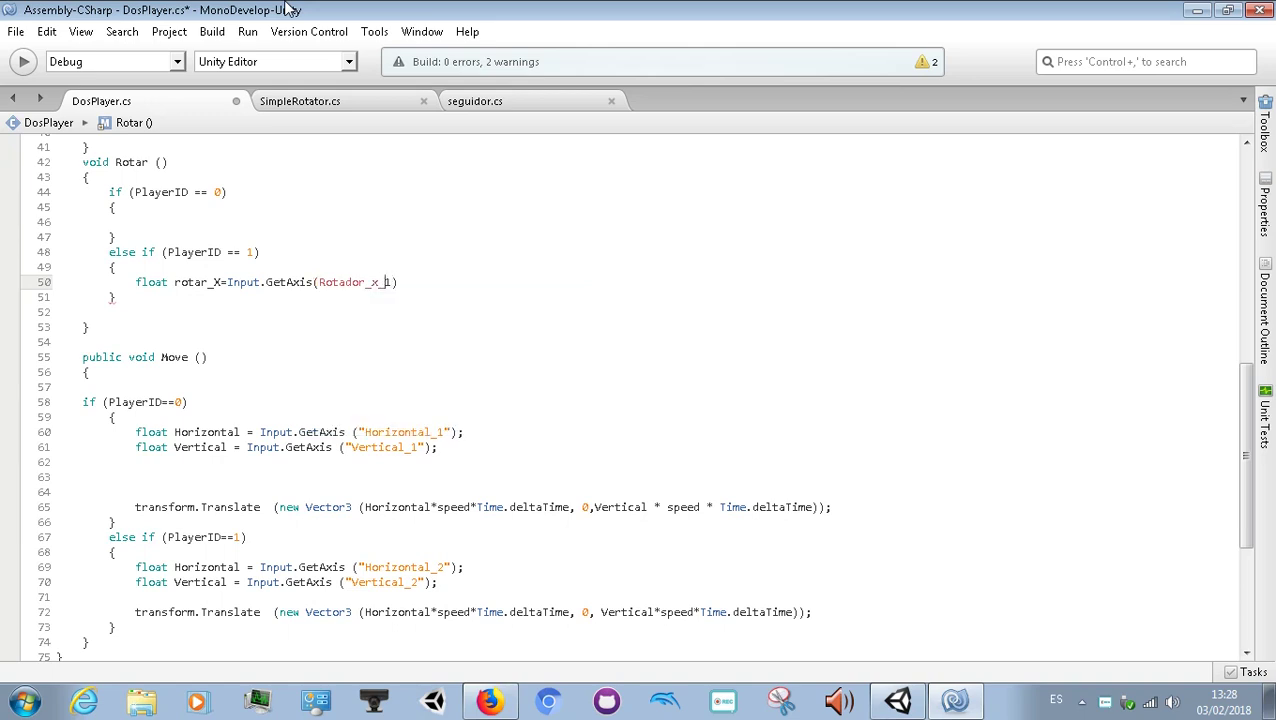
pyautogui.press('BackSpace')
pyautogui.press('Delete')
pyautogui.press('Delete')
pyautogui.write('X')
pyautogui.press('Right')
pyautogui.write('"')
pyautogui.write('"')
pyautogui.press('Down')
pyautogui.press('Left')
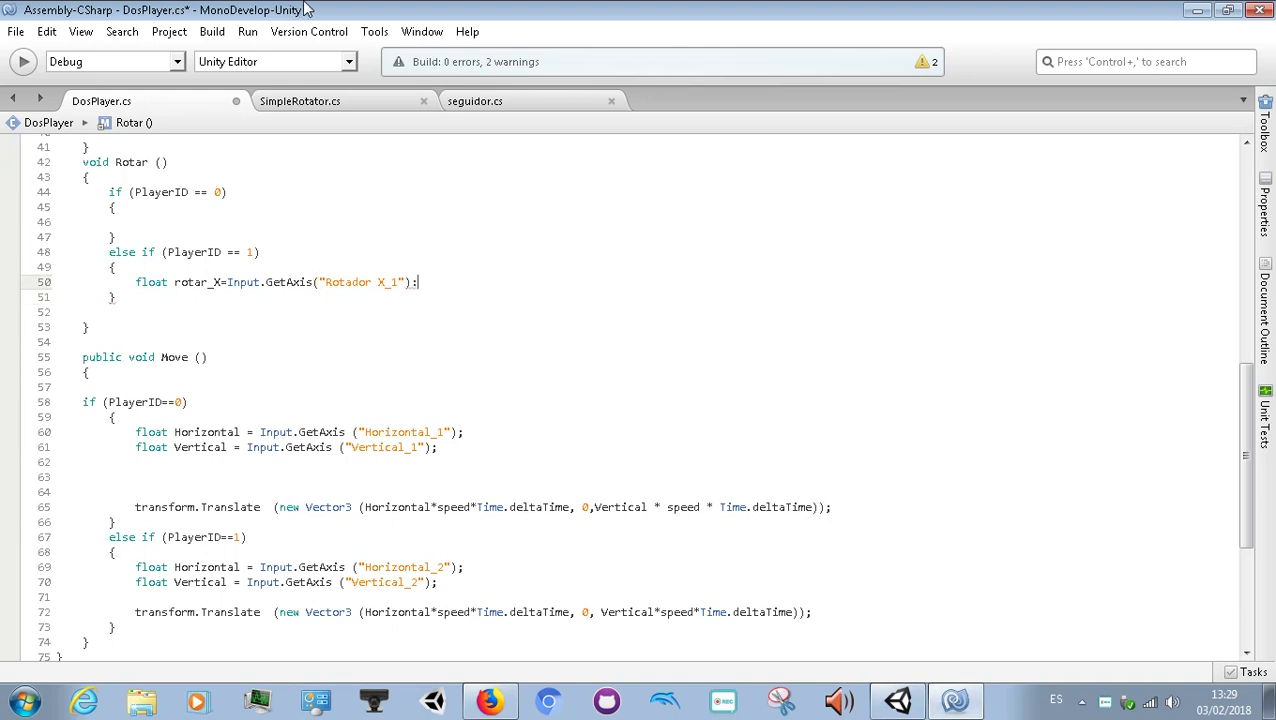
pyautogui.write(';')
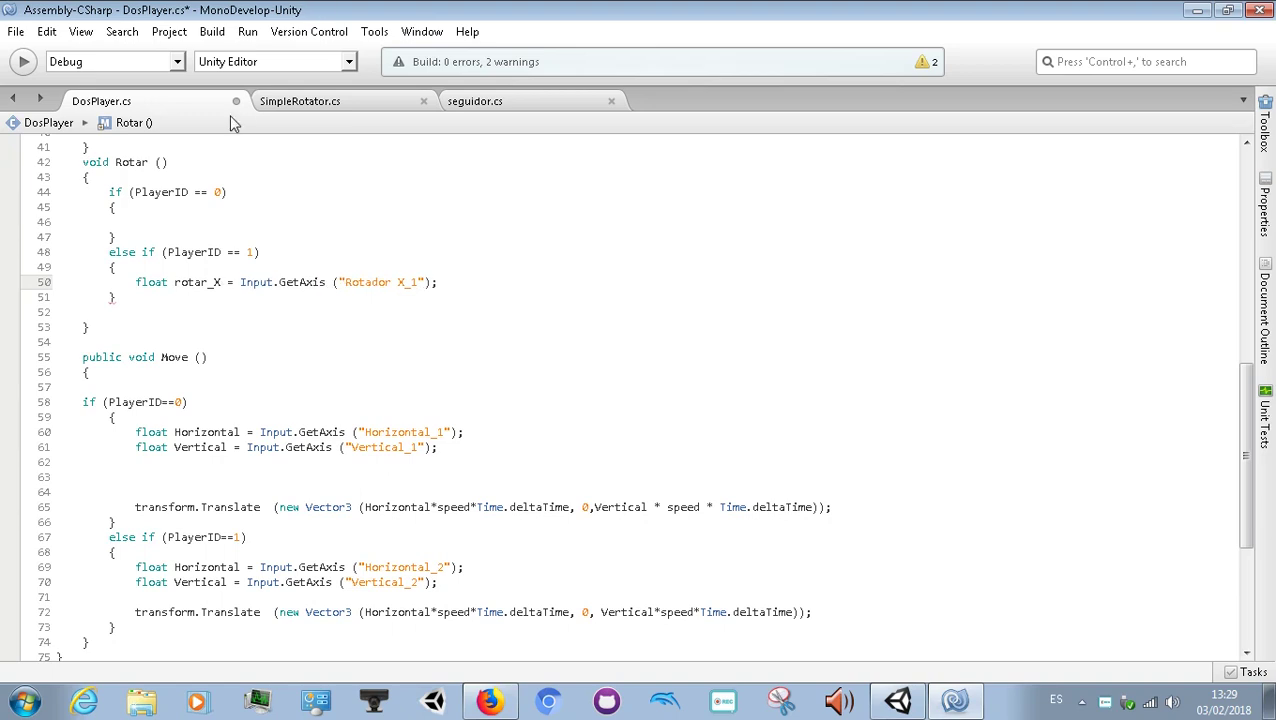
pyautogui.moveTo(142, 305); pyautogui.dragTo(97, 272)
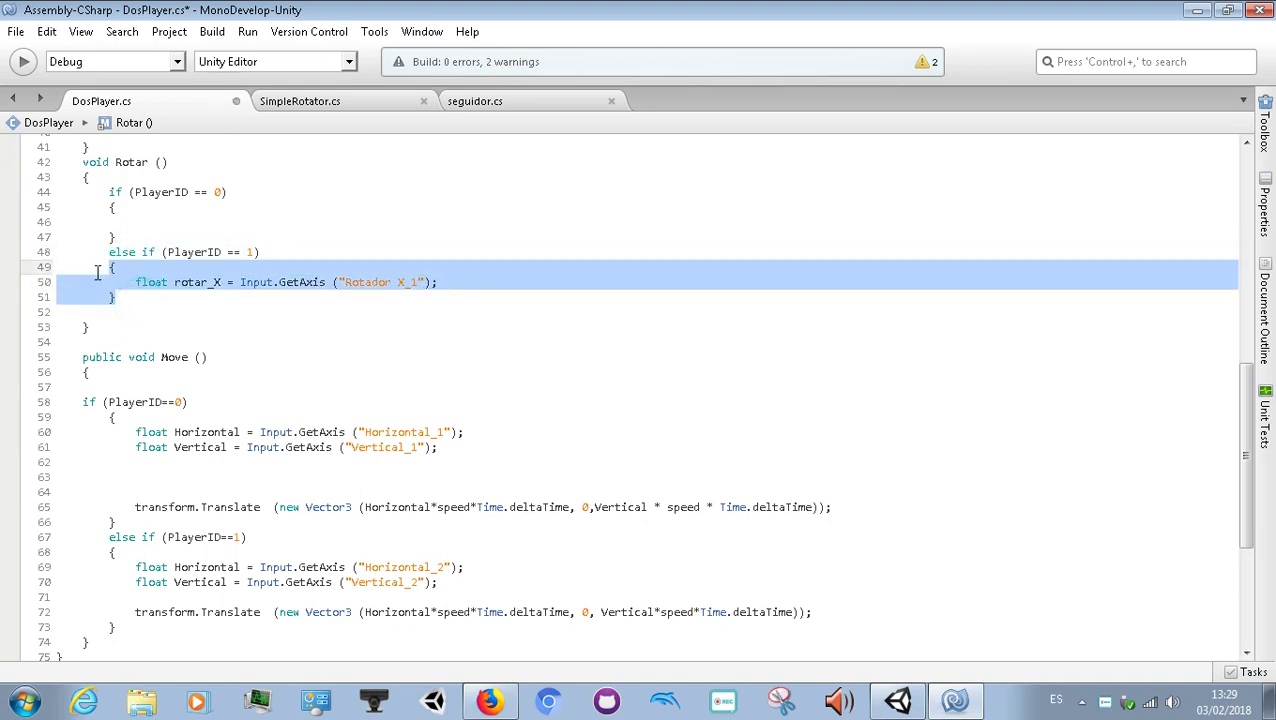
# Step: Copy the rotar_X statement into the empty PlayerID == 0 branch
pyautogui.click(134, 222)
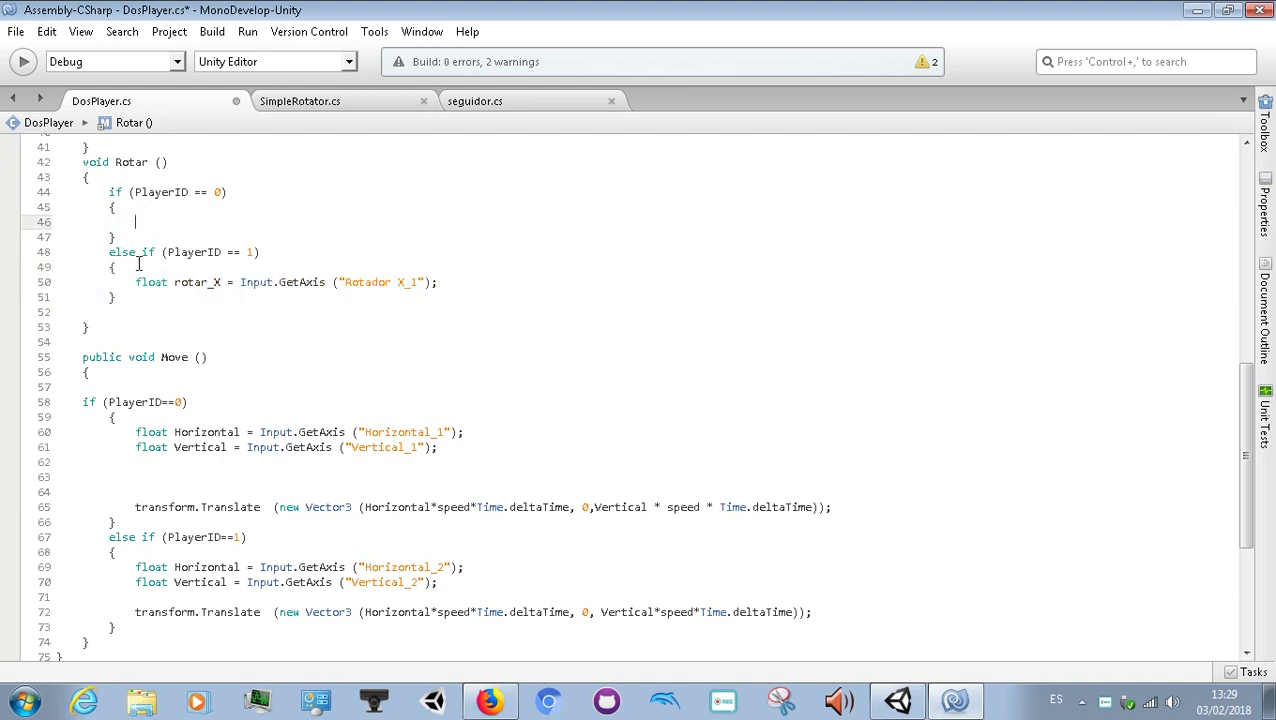
pyautogui.moveTo(135, 281)
pyautogui.mouseDown()
pyautogui.moveTo(494, 295)
pyautogui.moveTo(449, 282)
pyautogui.mouseUp()
pyautogui.hotkey('ctrl', 'c')
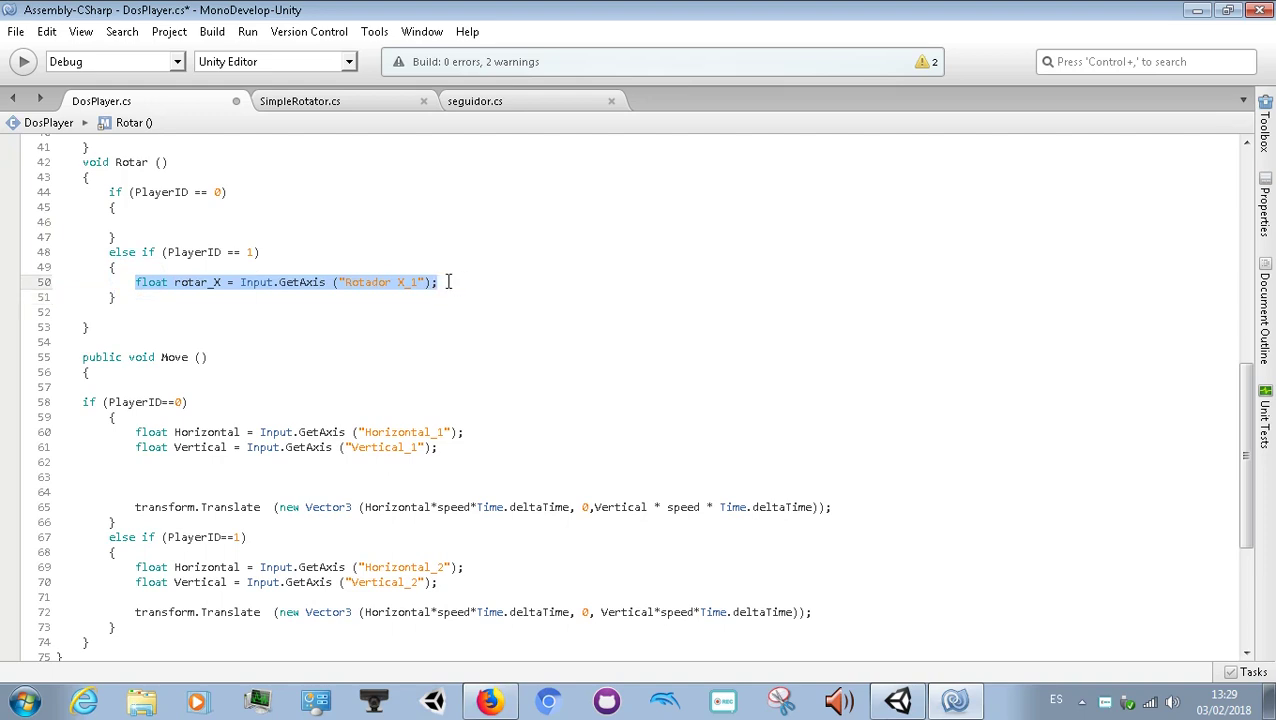
pyautogui.write('{')
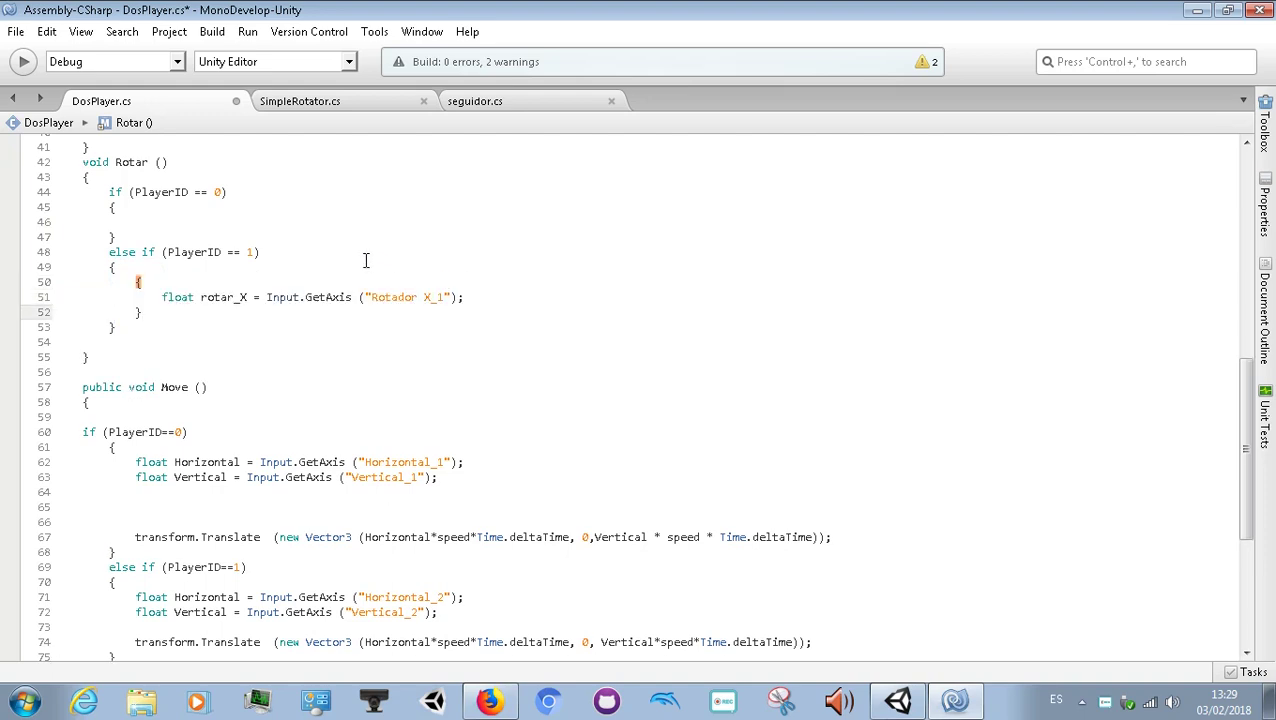
pyautogui.hotkey('ctrl', 'z')
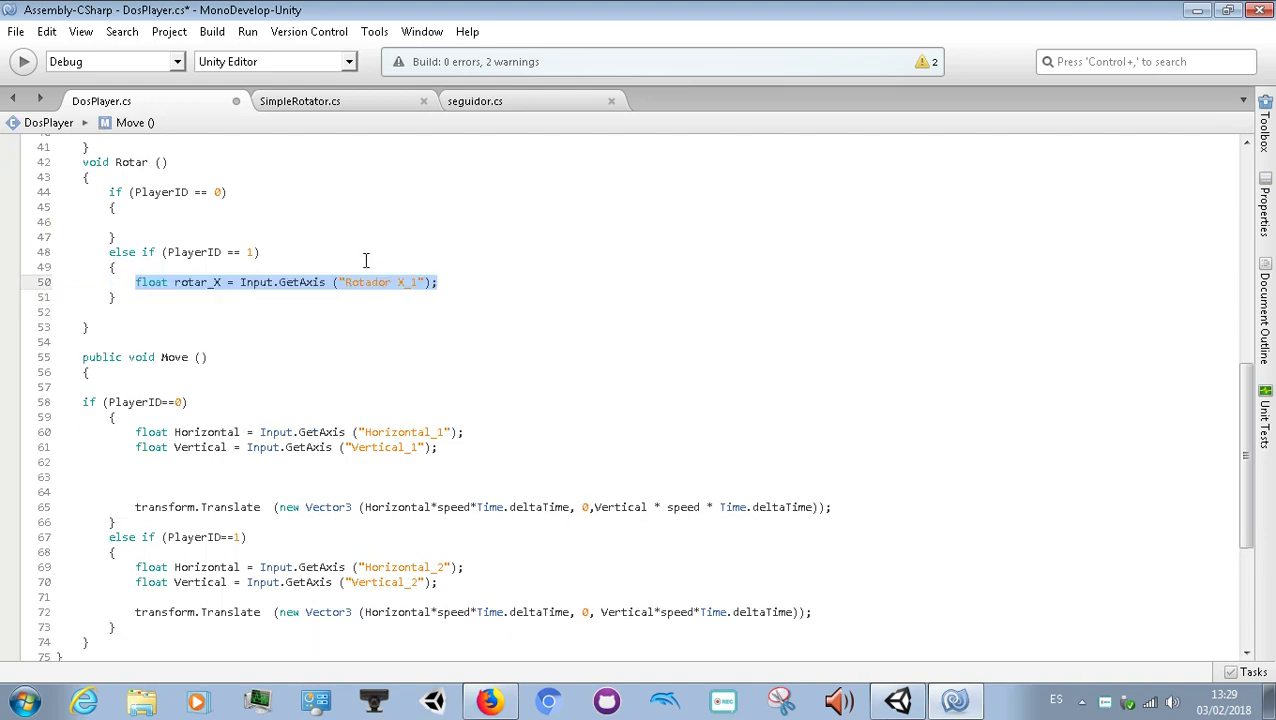
pyautogui.click(194, 223)
pyautogui.hotkey('ctrl', 'v')
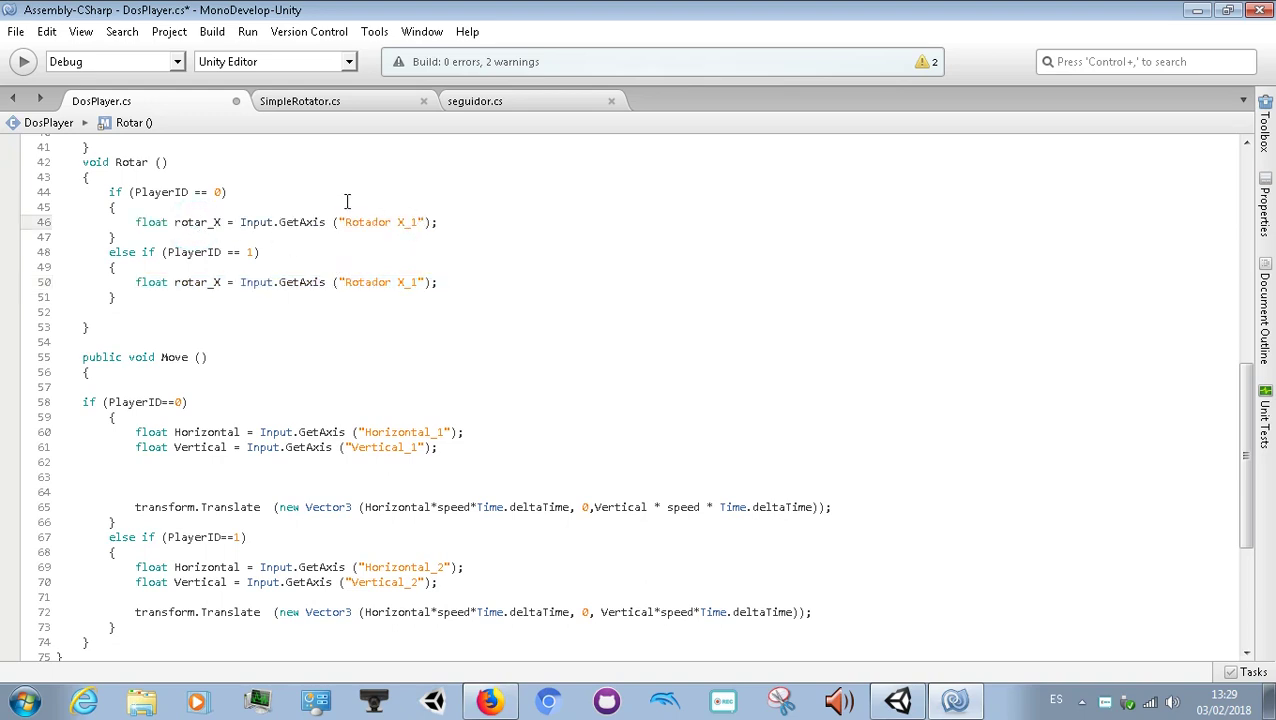
# Step: Change the PlayerID == 1 branch's axis name to "Rotador X_2"
pyautogui.moveTo(411, 282); pyautogui.dragTo(418, 284)
pyautogui.write('2')
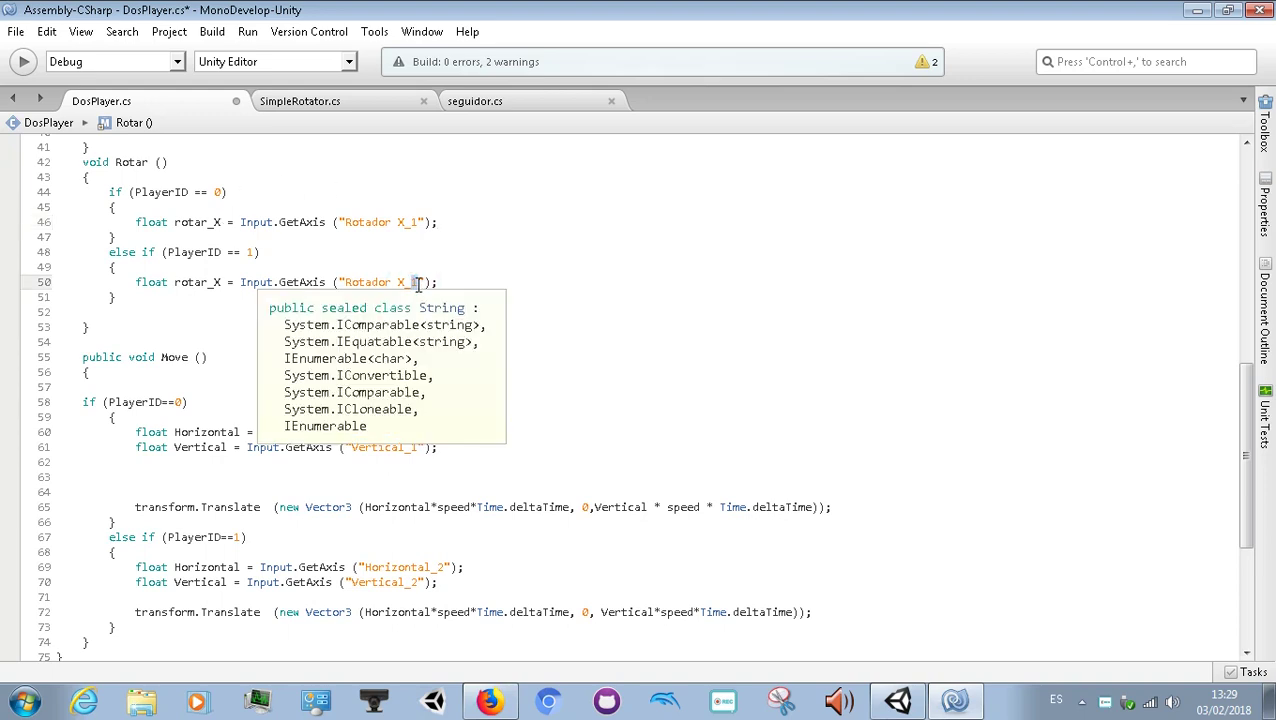
pyautogui.press('End')
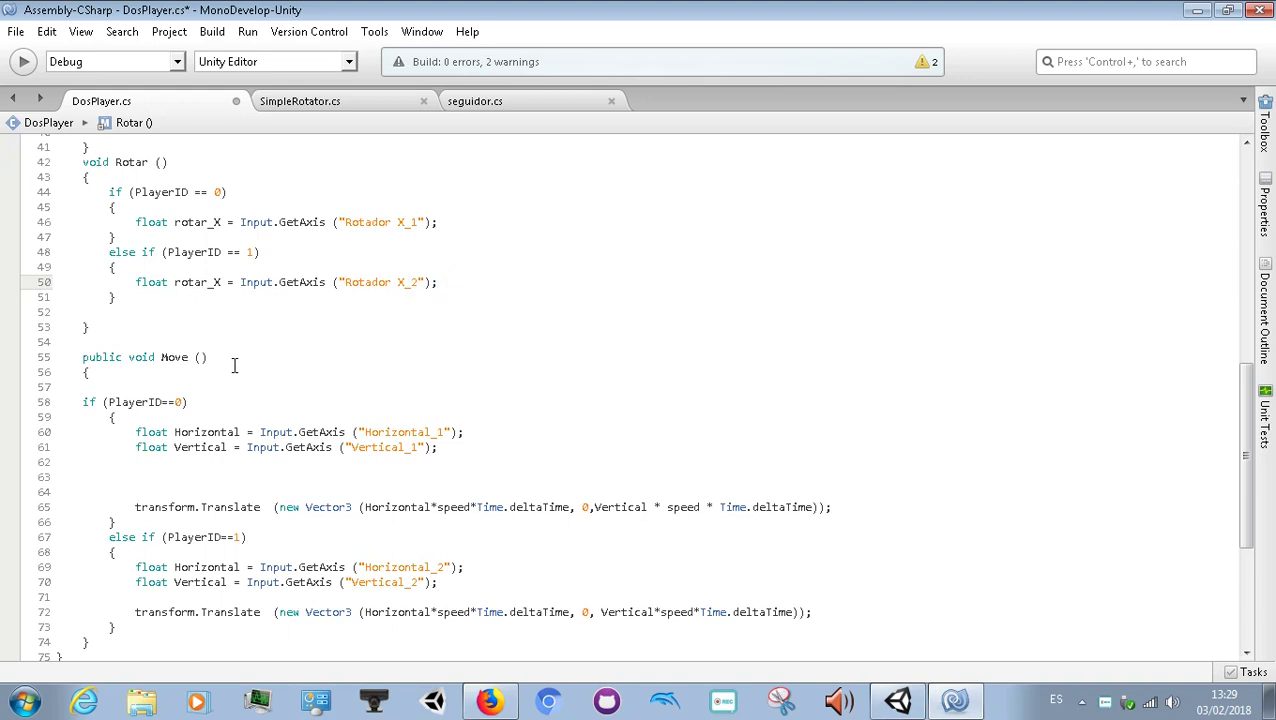
pyautogui.scroll(-1, 186, 220)
pyautogui.scroll(1, 186, 222)
pyautogui.click(472, 227)
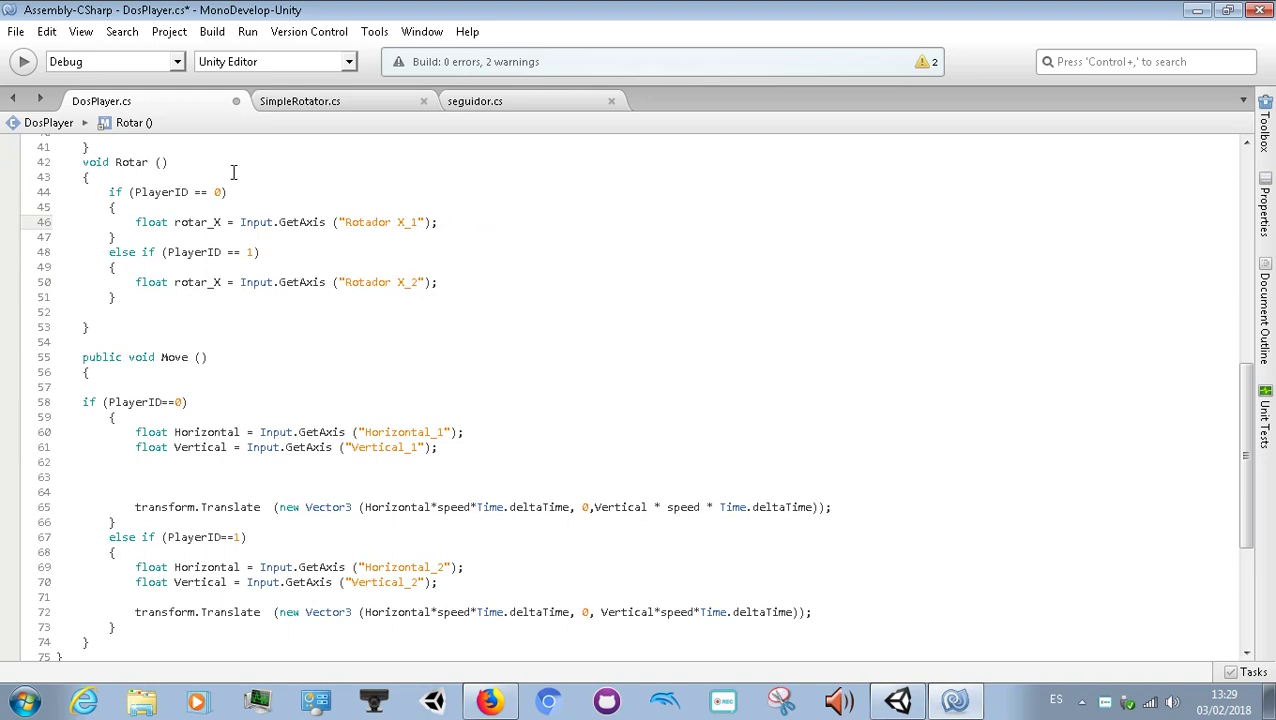
# Step: Review SimpleRotator's rotation lines and open a new line below player 0's rotar_X statement
pyautogui.click(328, 106)
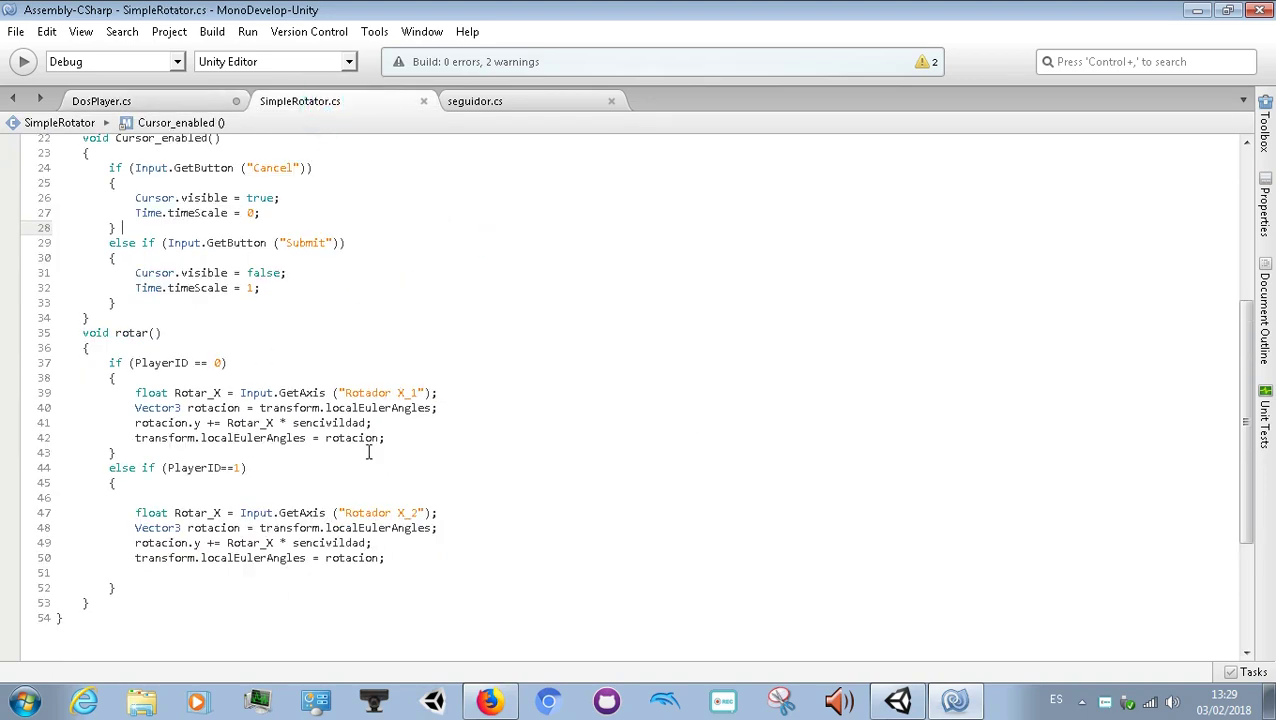
pyautogui.moveTo(432, 438); pyautogui.dragTo(143, 408)
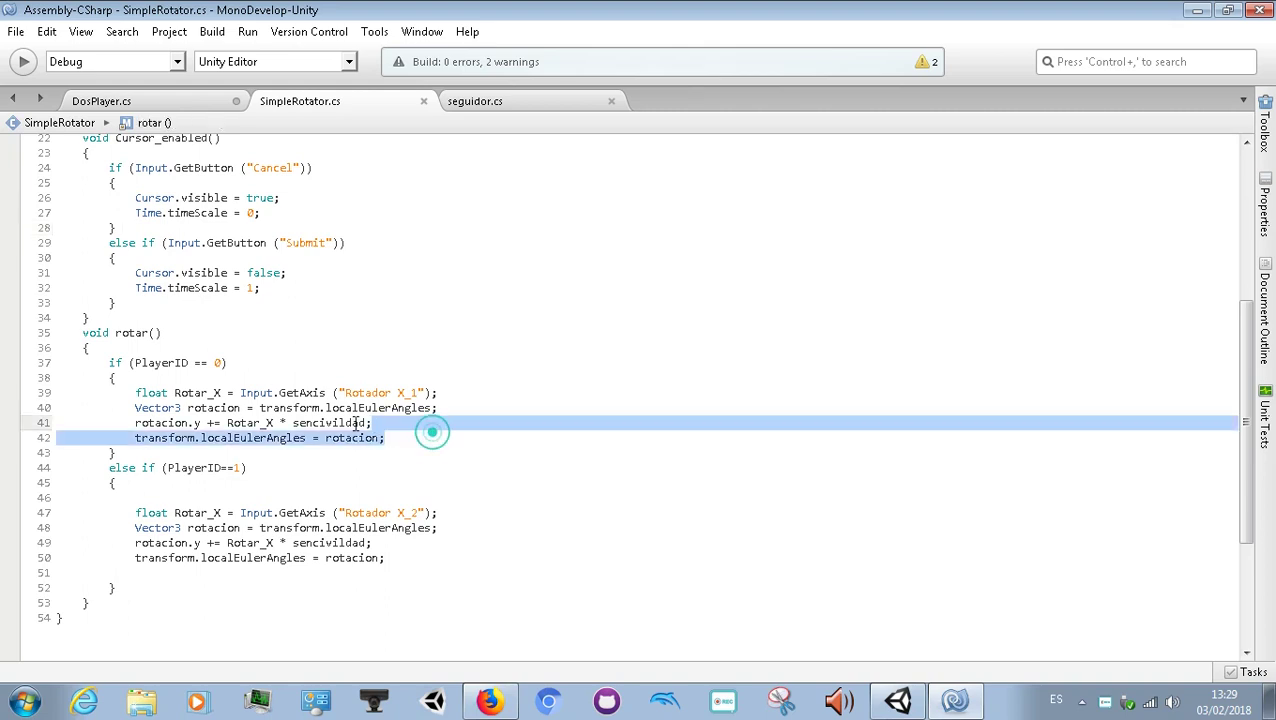
pyautogui.click(251, 438)
pyautogui.click(200, 99)
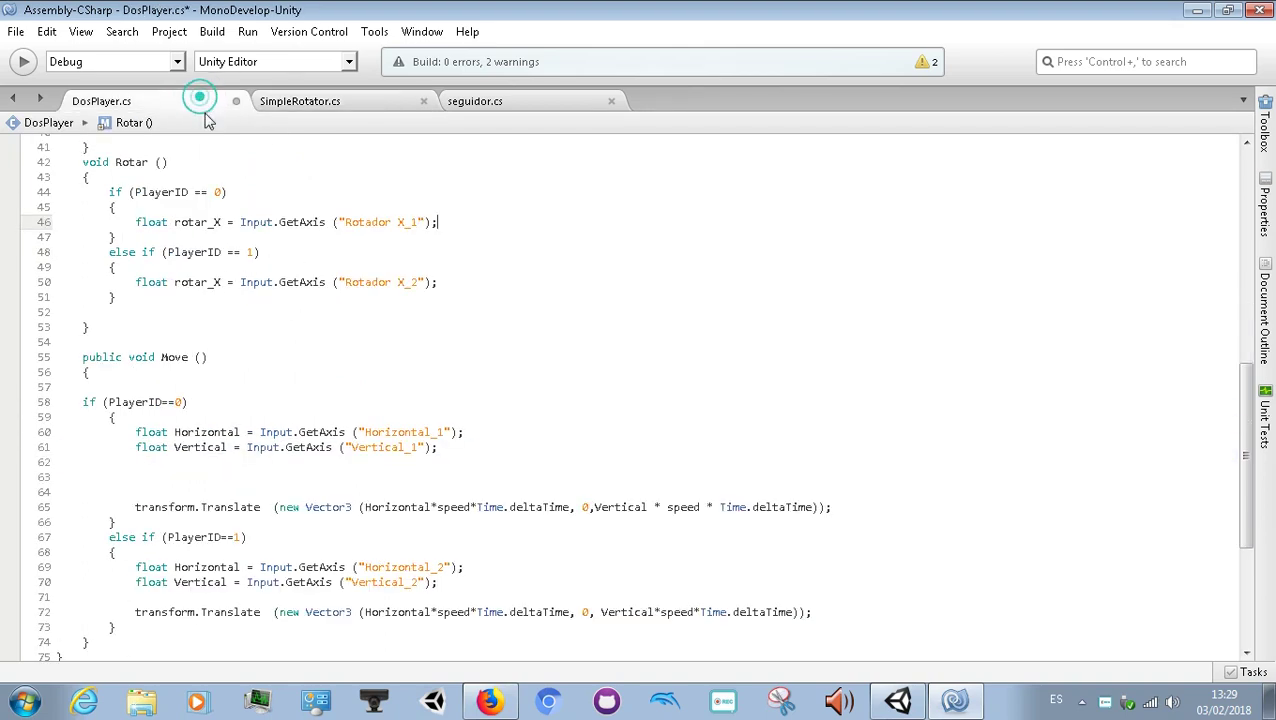
pyautogui.click(176, 233)
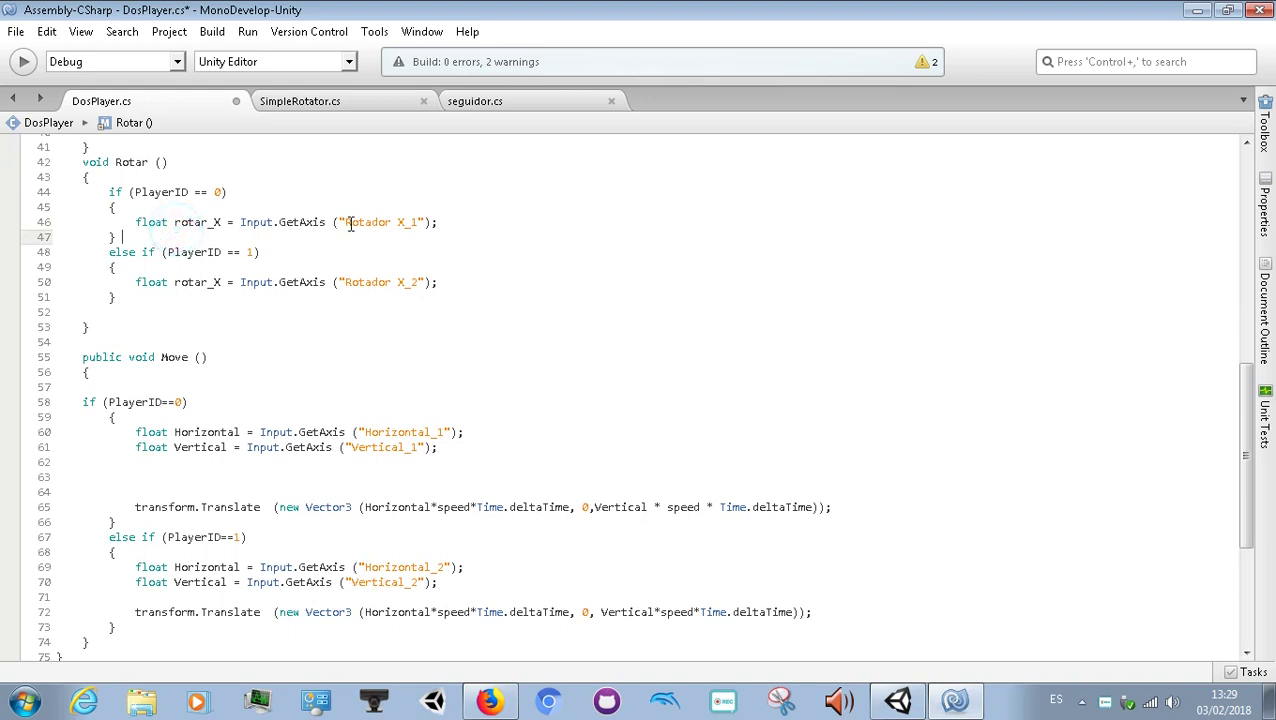
pyautogui.click(438, 222)
pyautogui.press('Return')
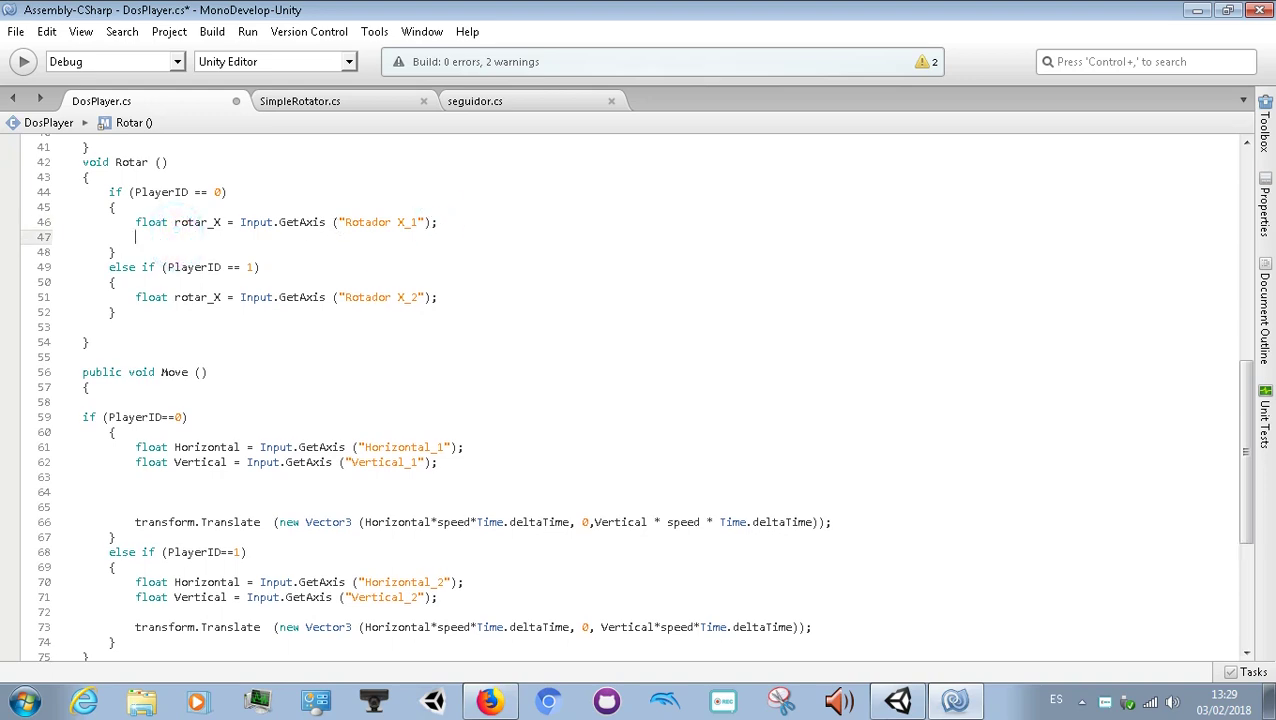
# Step: Declare Vector3 rotacion on the new line using autocomplete
pyautogui.write('v')
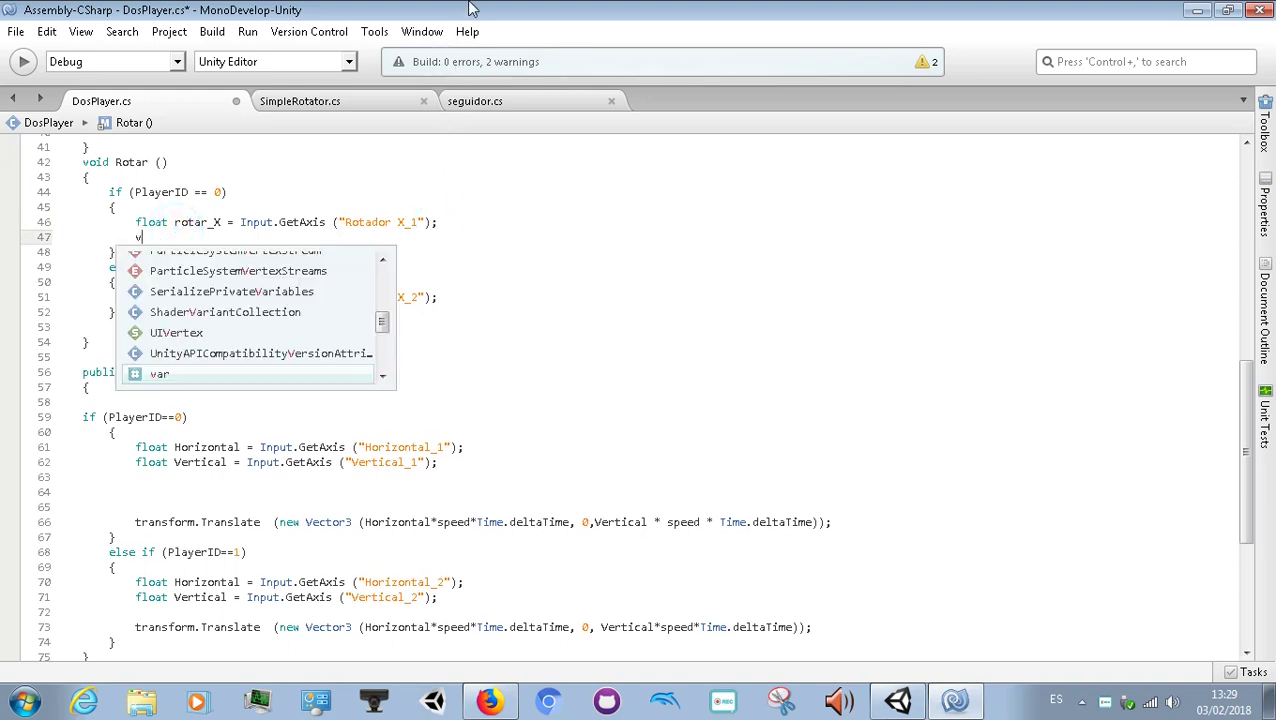
pyautogui.write('ectl')
pyautogui.press('BackSpace')
pyautogui.press('BackSpace')
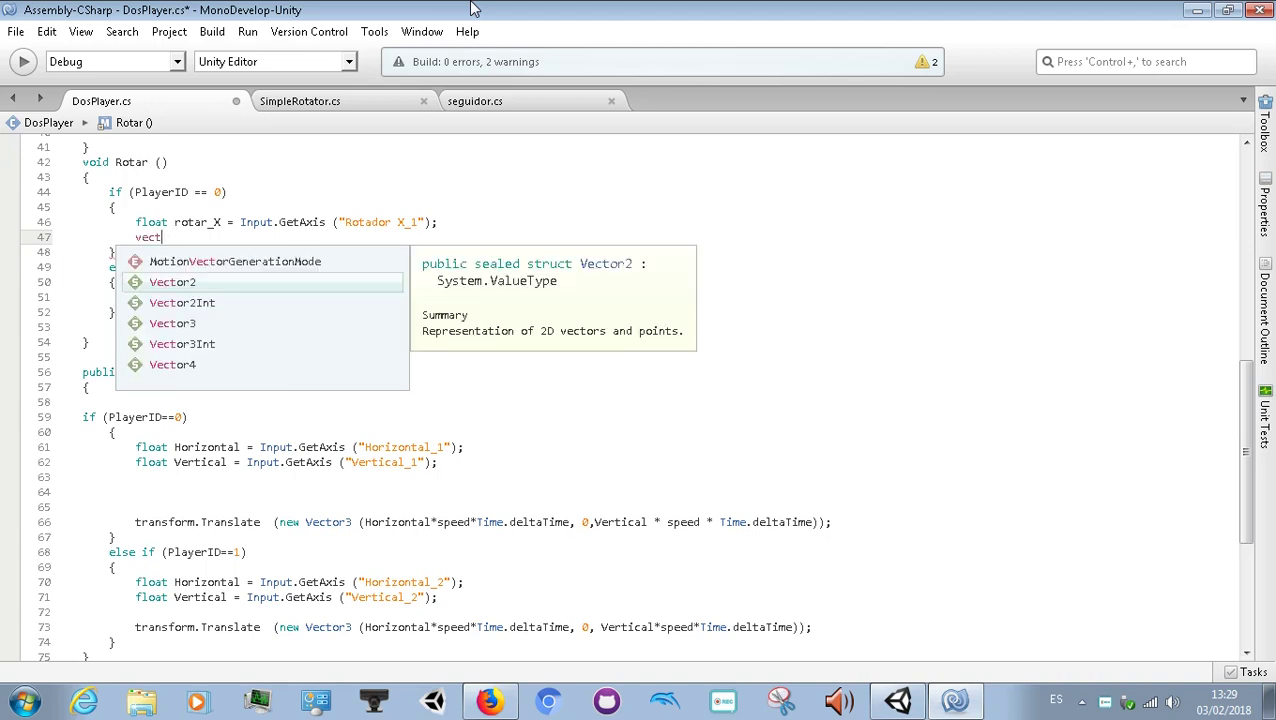
pyautogui.press('Down')
pyautogui.press('Down')
pyautogui.press('Down')
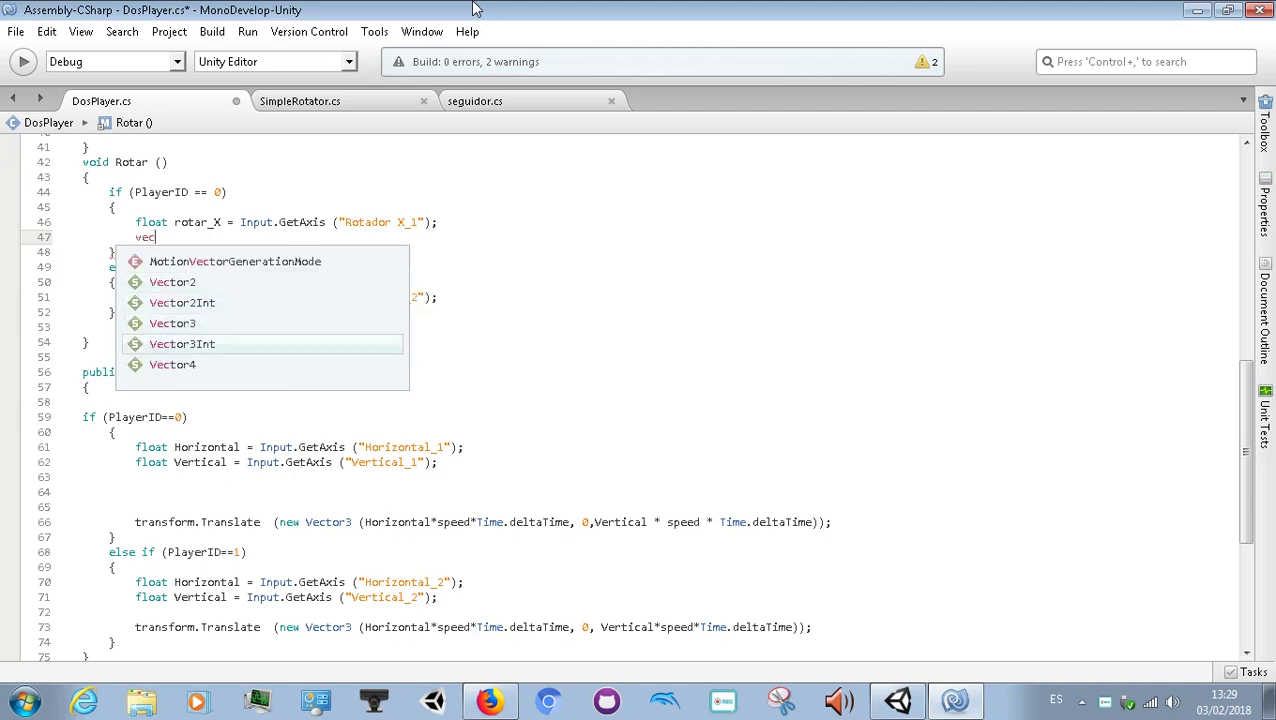
pyautogui.press('Up')
pyautogui.press('Return')
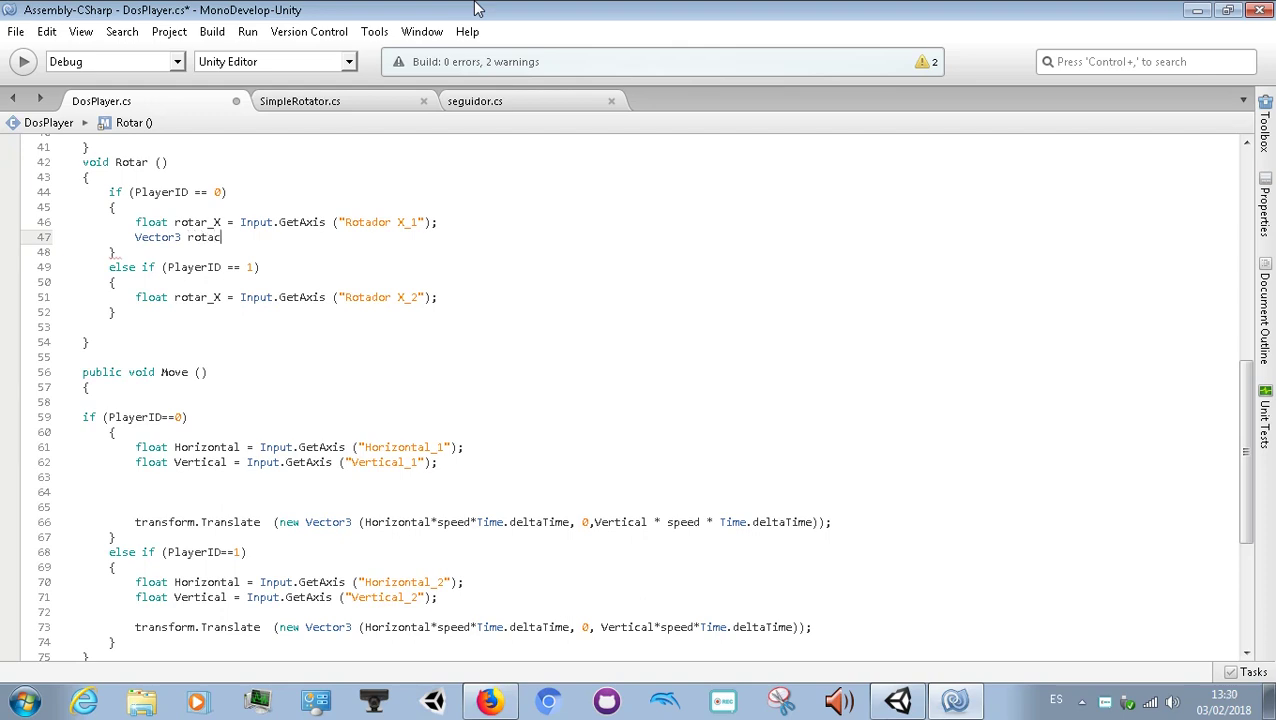
pyautogui.write('ion=')
pyautogui.press('Return')
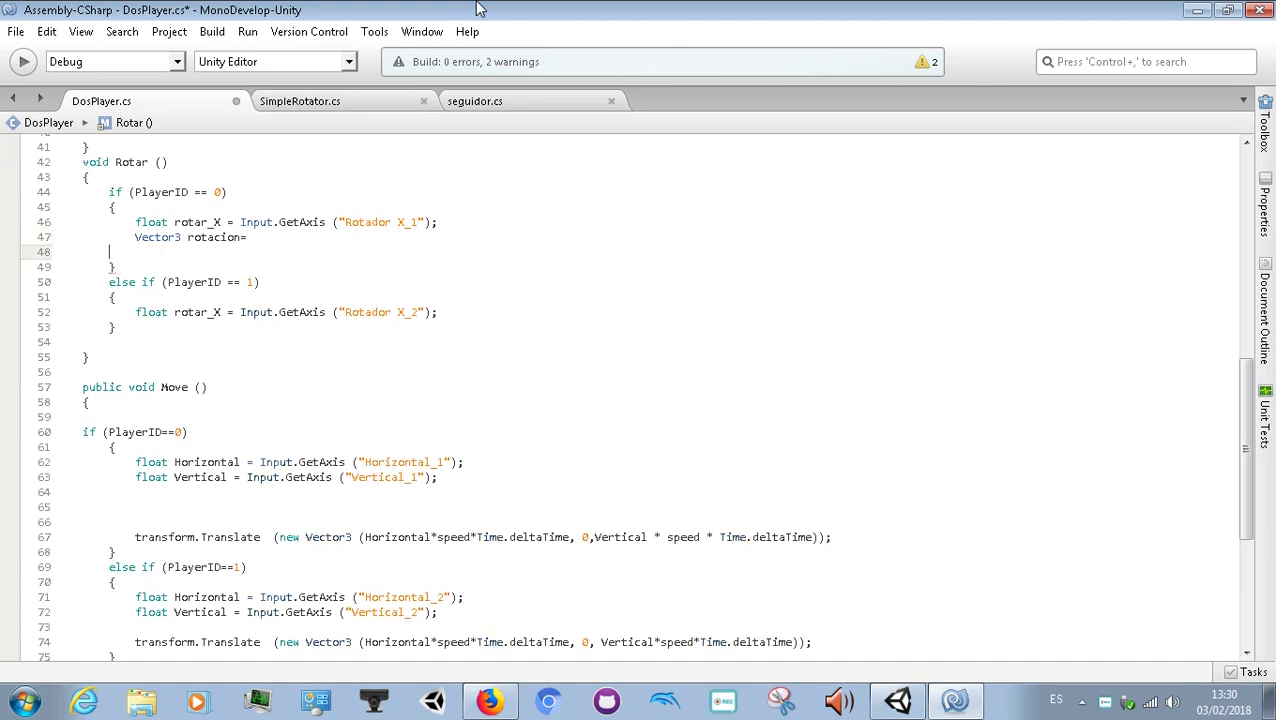
pyautogui.press('Left')
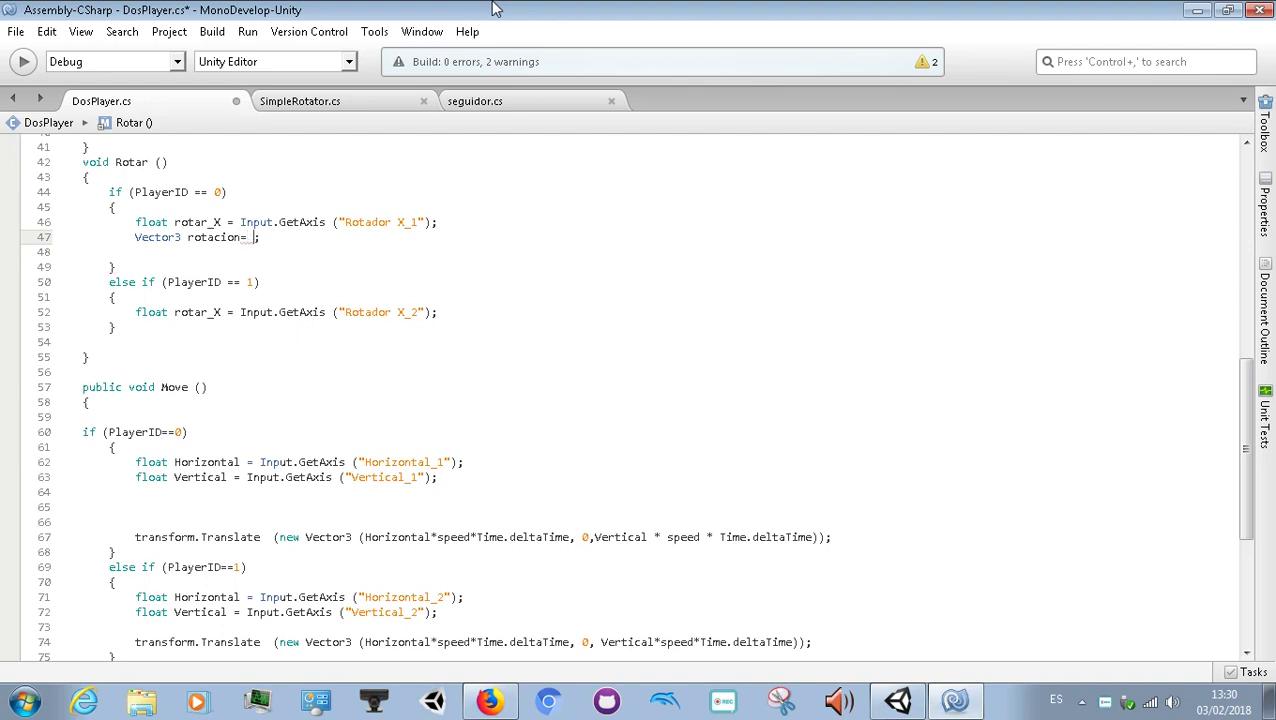
# Step: Assign transform.localEulerAngles to rotacion, then bring the Unity editor forward
pyautogui.click(333, 104)
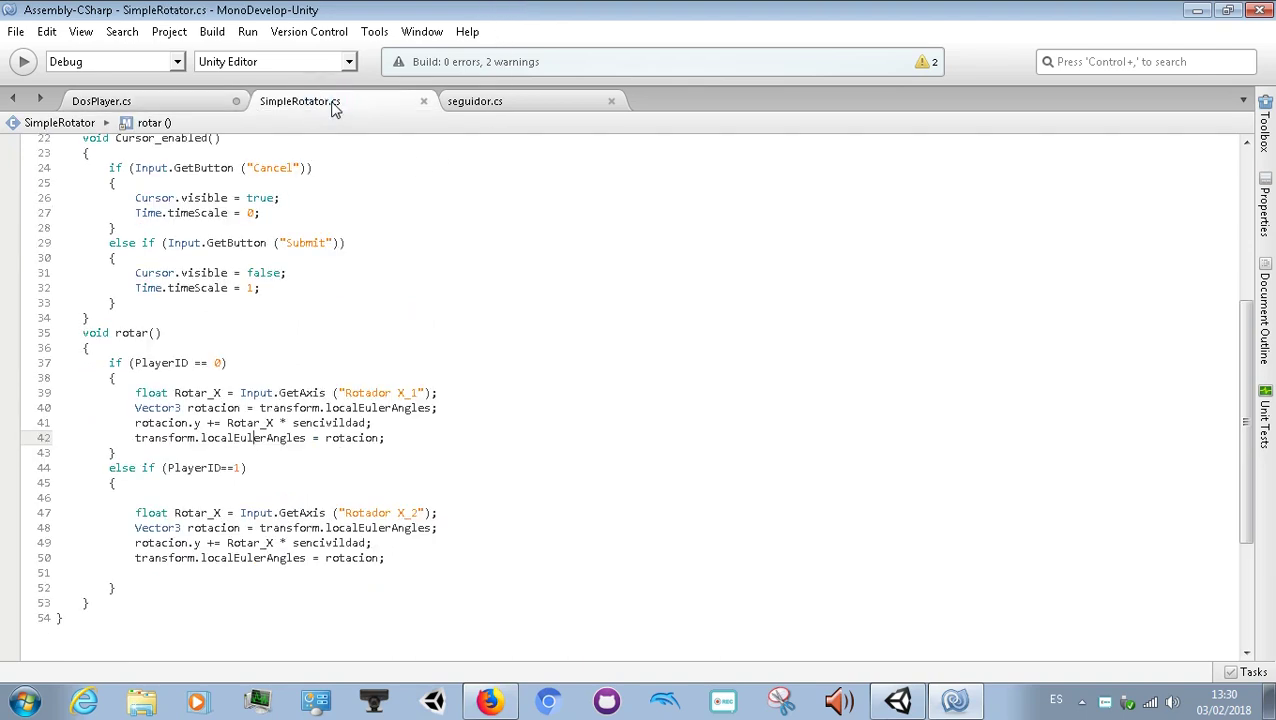
pyautogui.click(205, 104)
pyautogui.click(246, 237)
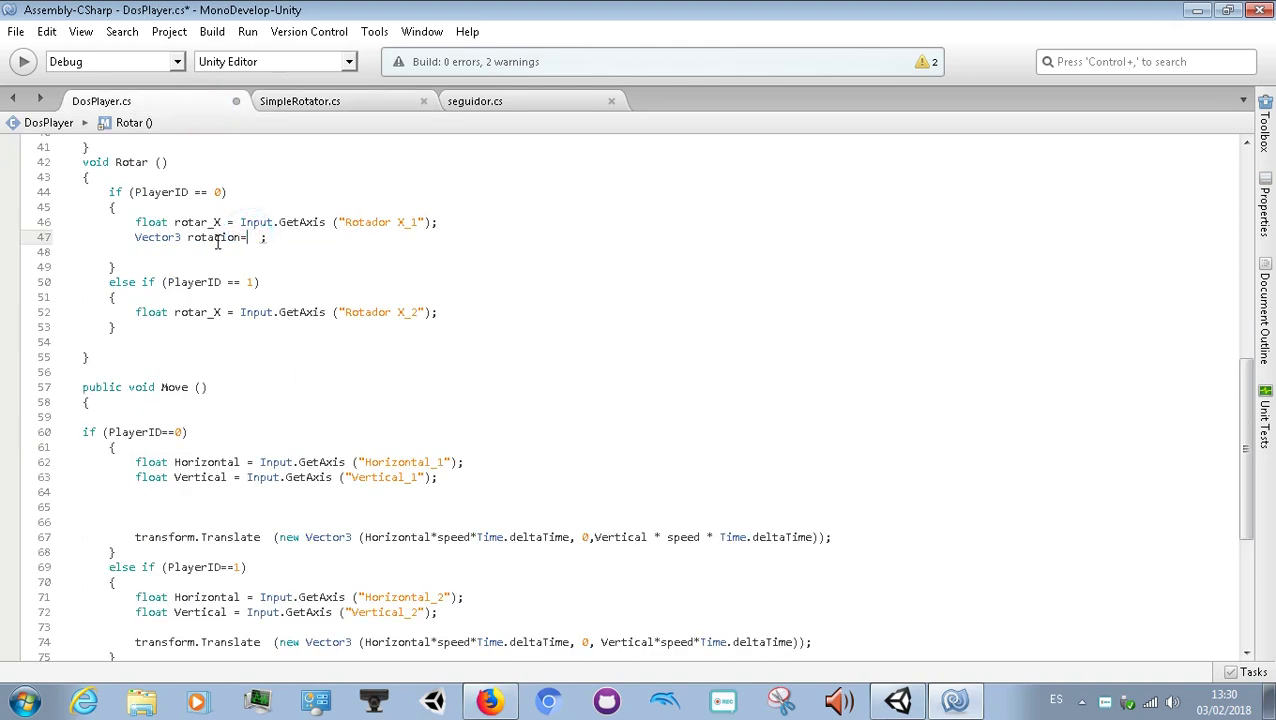
pyautogui.write('transform')
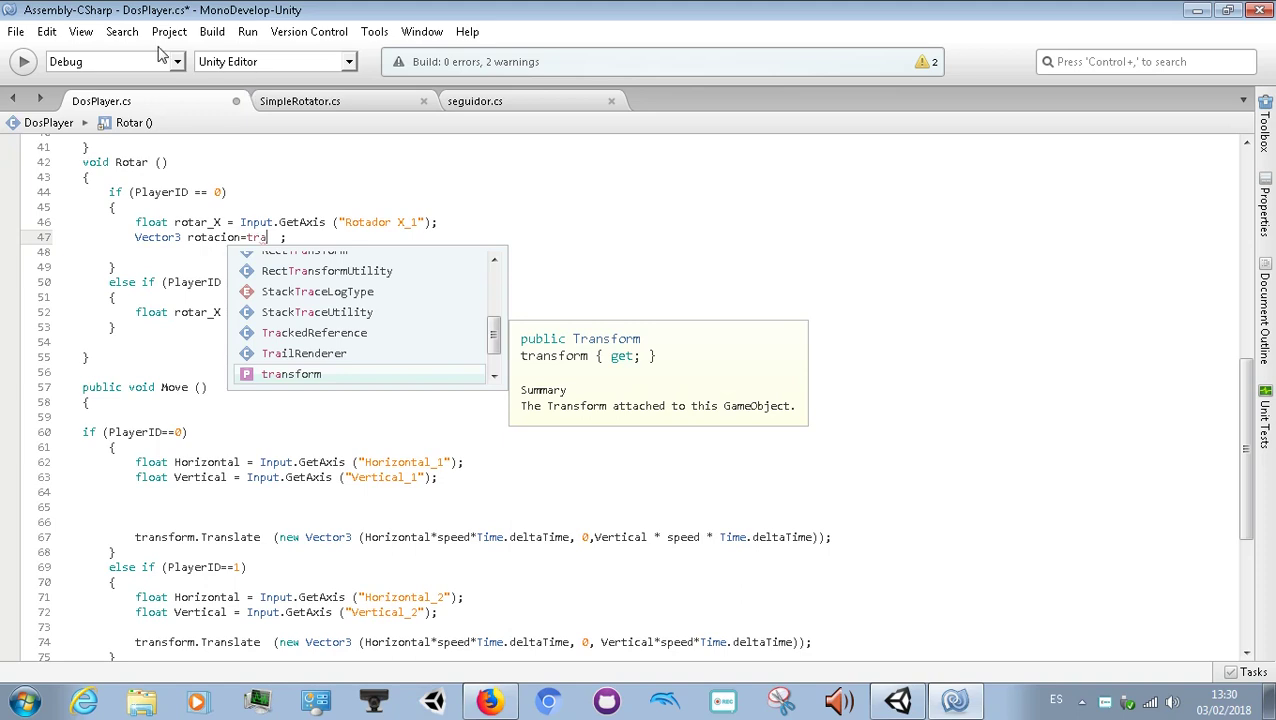
pyautogui.write('.')
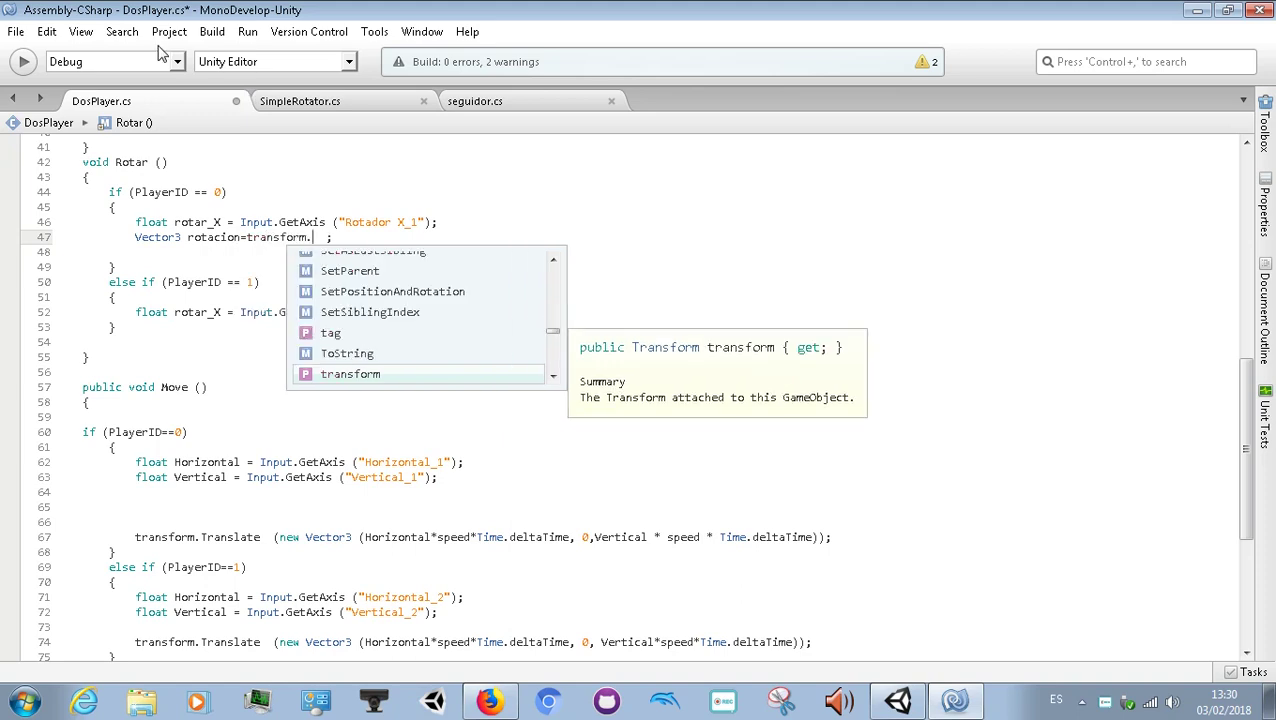
pyautogui.write('eu')
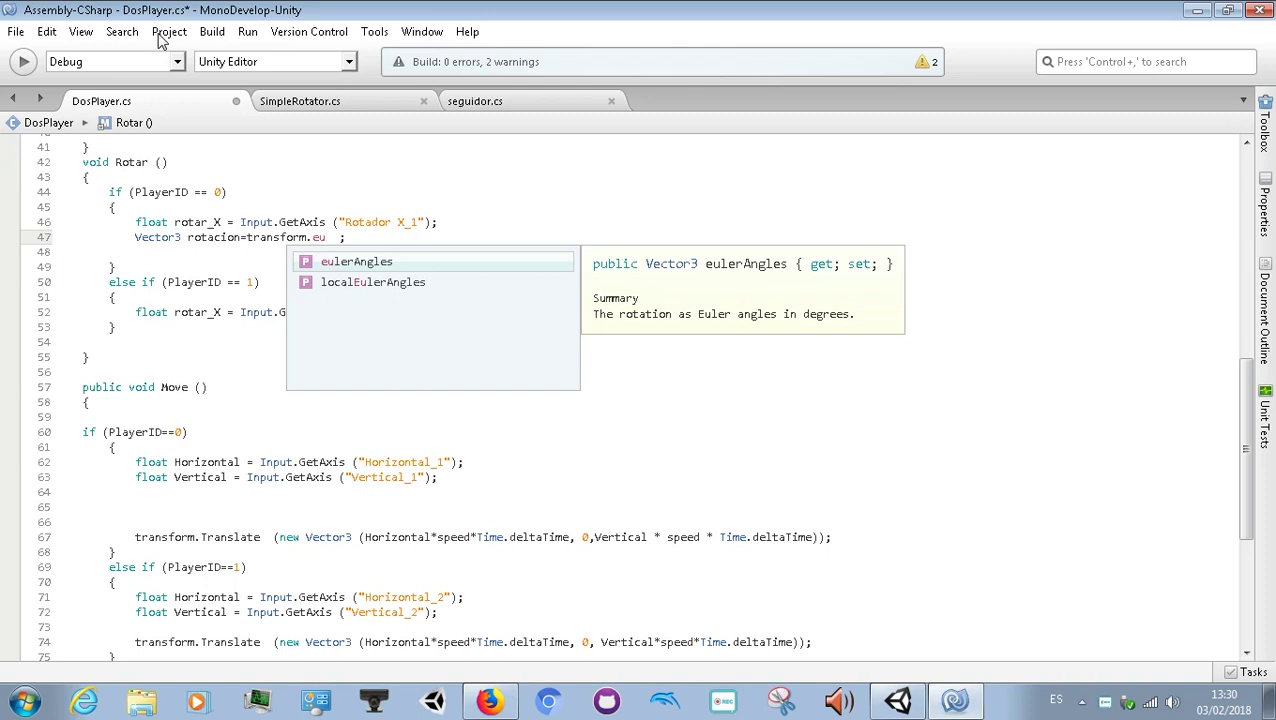
pyautogui.press('Down')
pyautogui.press('Return')
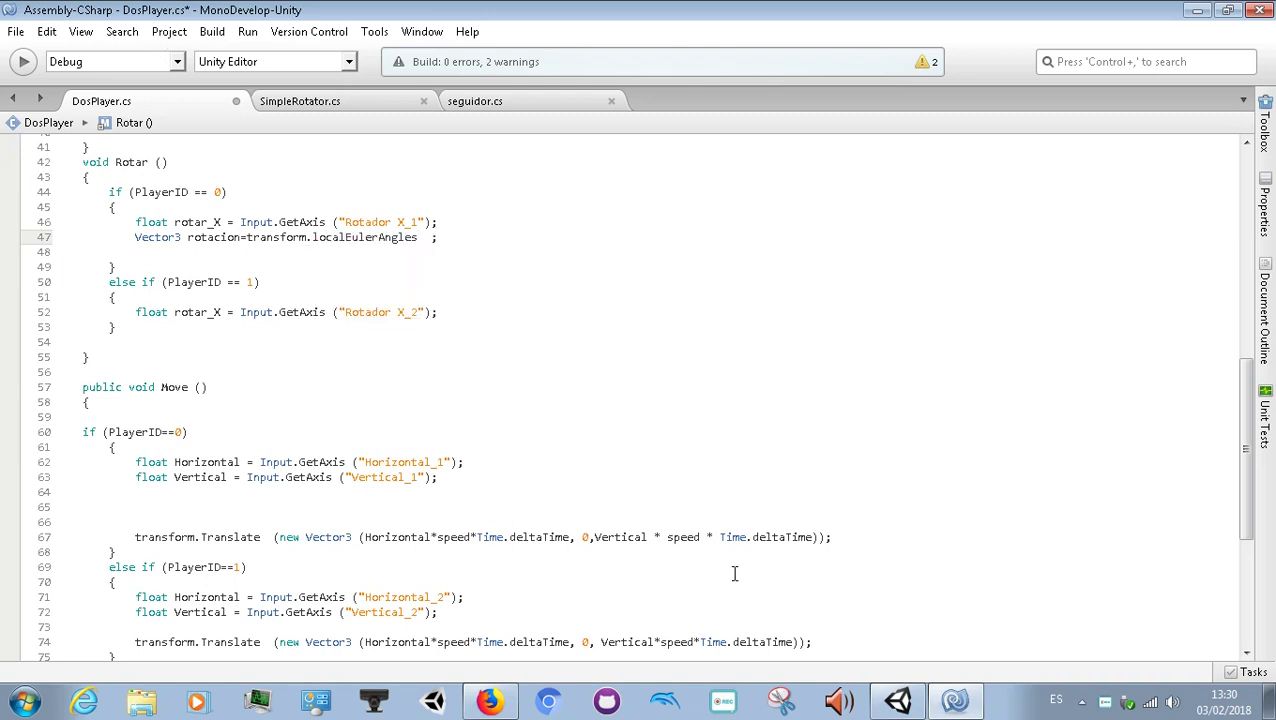
pyautogui.click(884, 699)
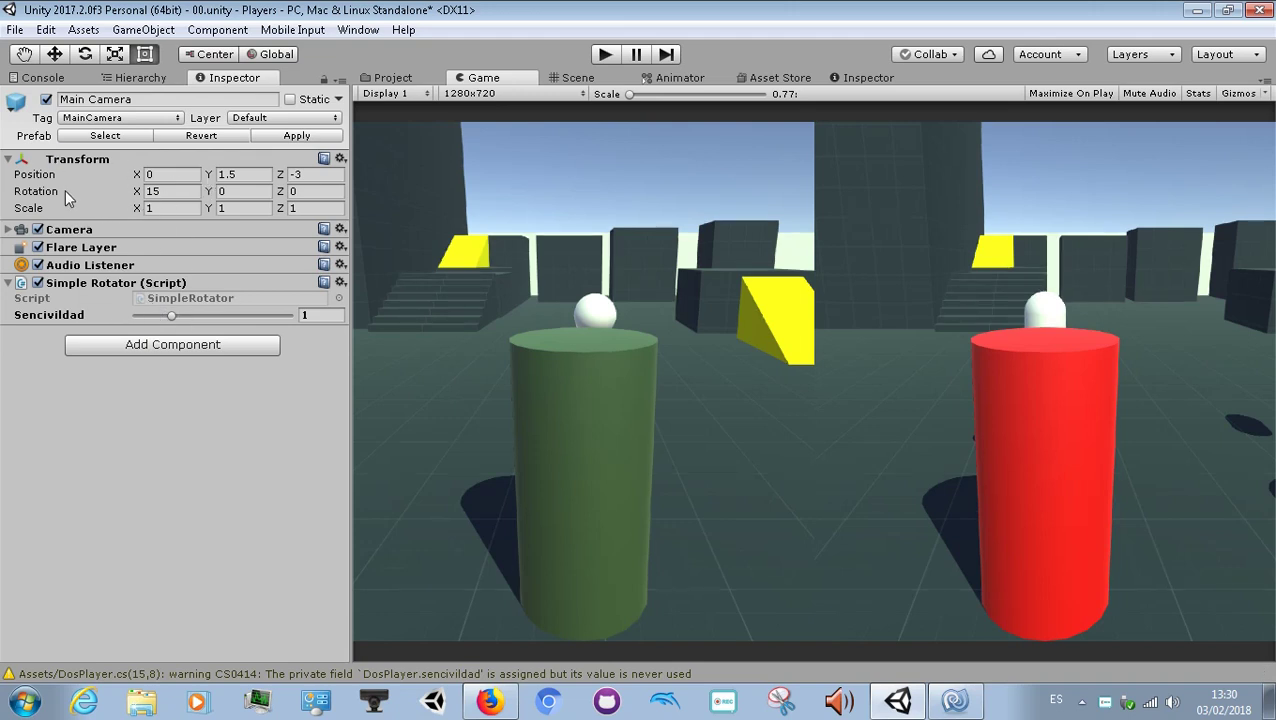
# Step: Check Main Camera's rotation and Player1's Dos Player settings (Player ID 0, Speed 5, Sencivildad 5)
pyautogui.click(38, 191)
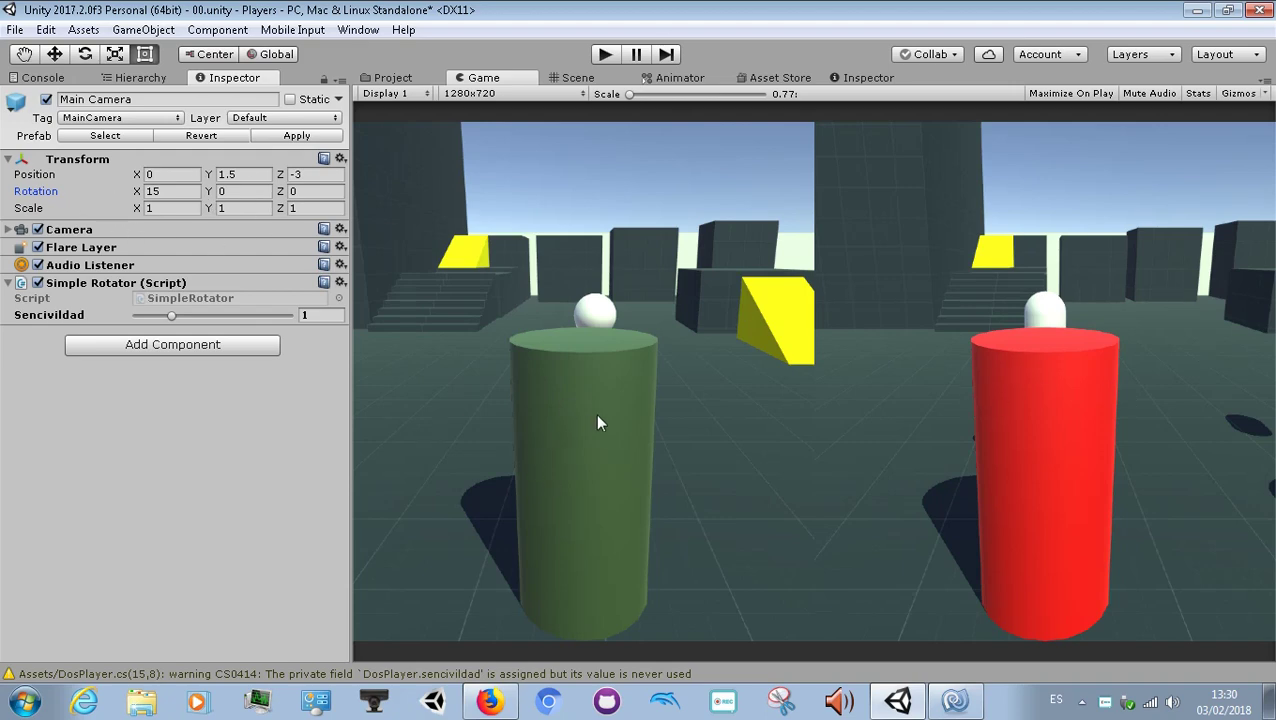
pyautogui.click(122, 80)
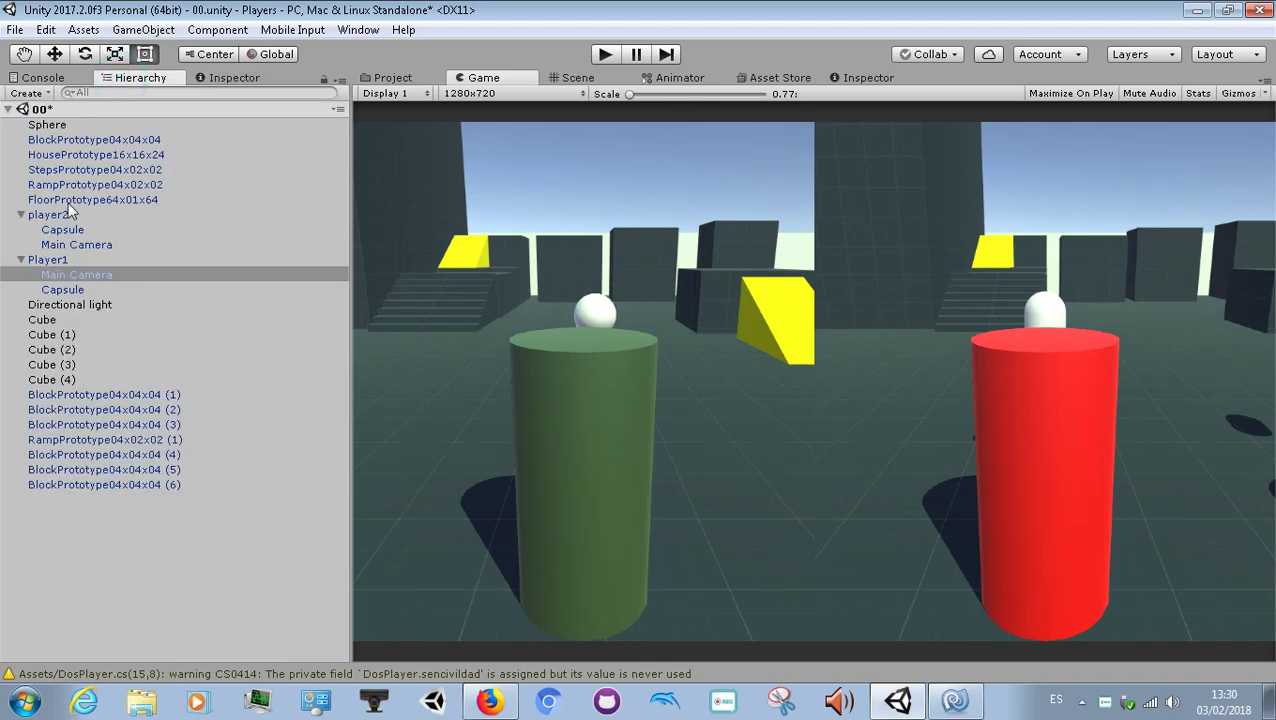
pyautogui.click(66, 260)
pyautogui.click(236, 78)
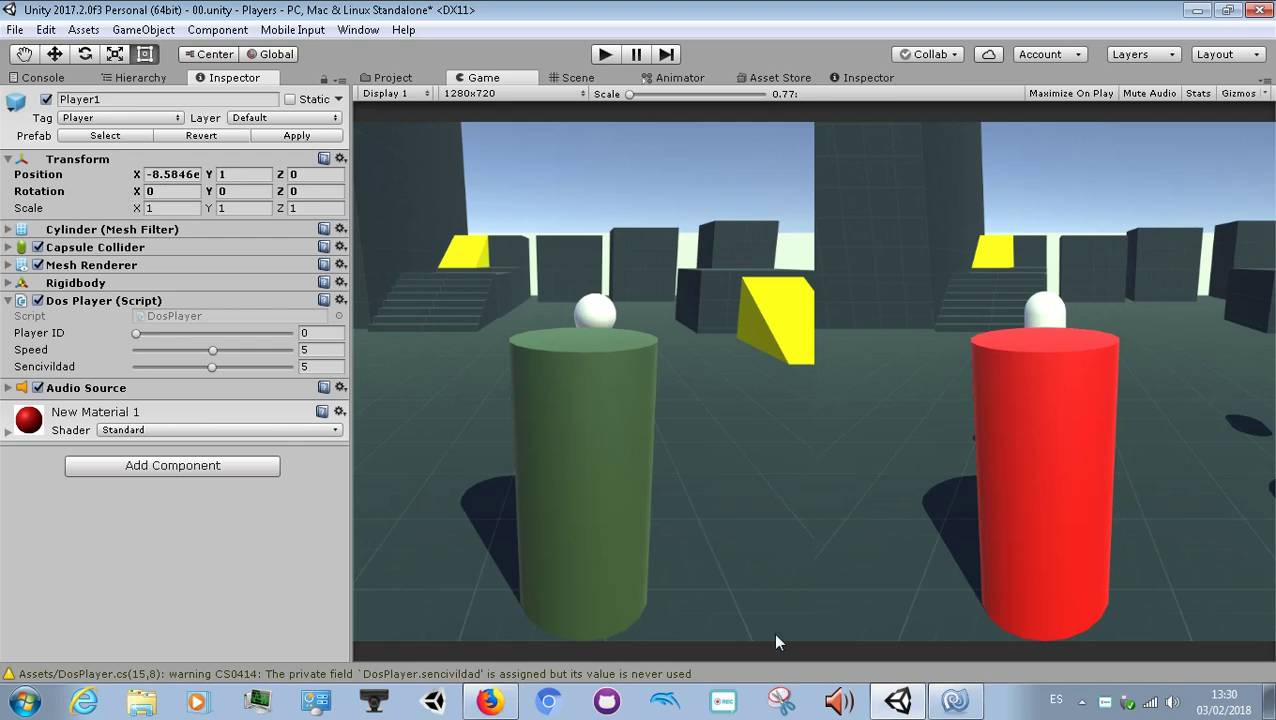
pyautogui.click(955, 700)
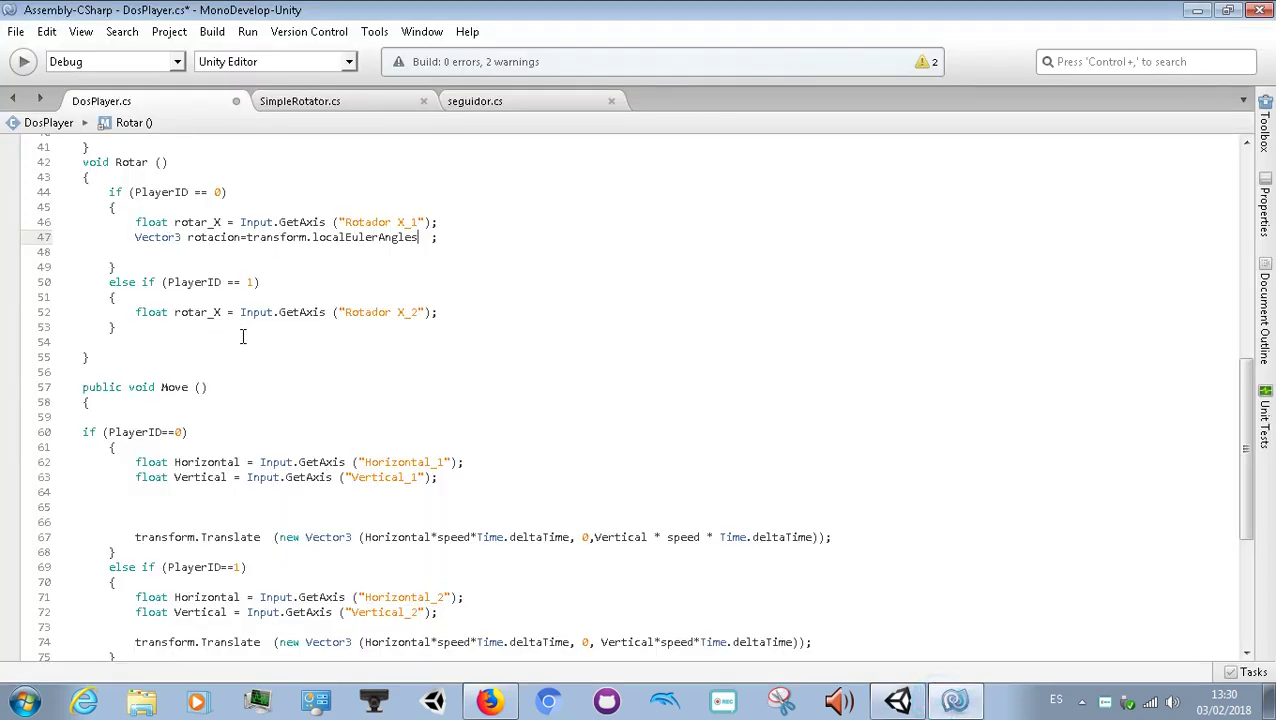
# Step: Recheck SimpleRotator.cs and open a new line below the rotacion declaration
pyautogui.scroll(1, 209, 432)
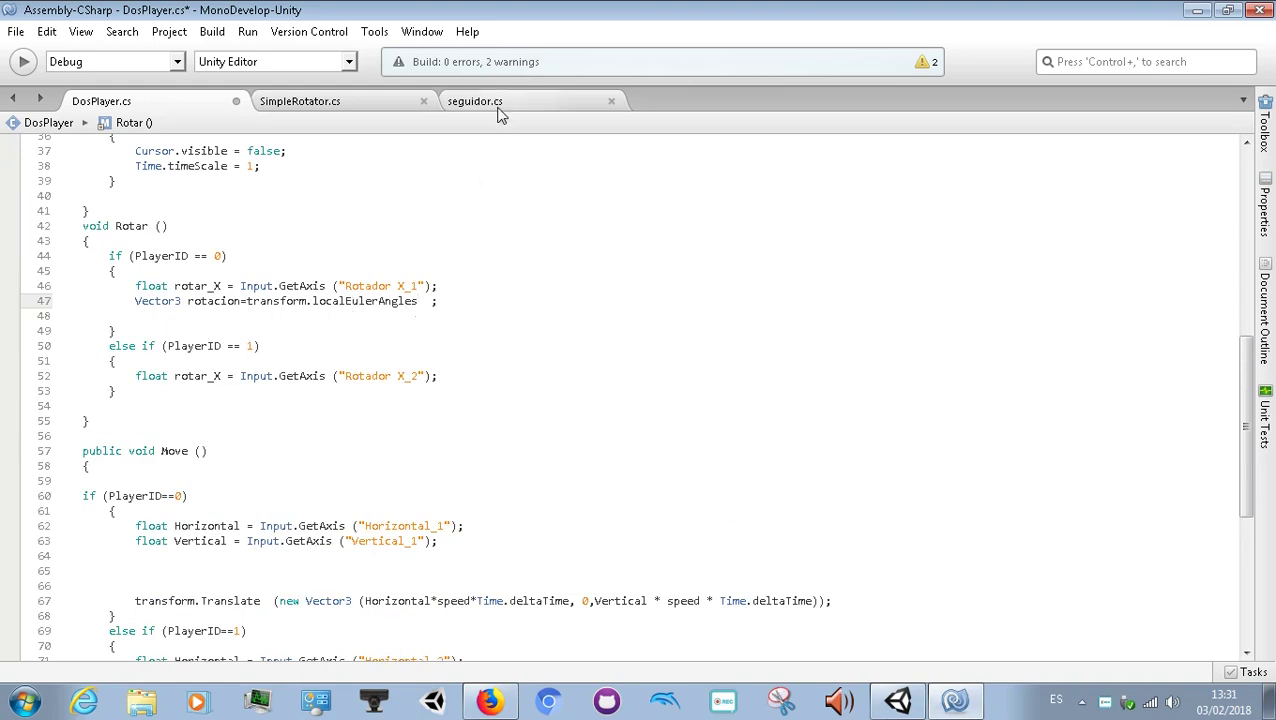
pyautogui.click(351, 100)
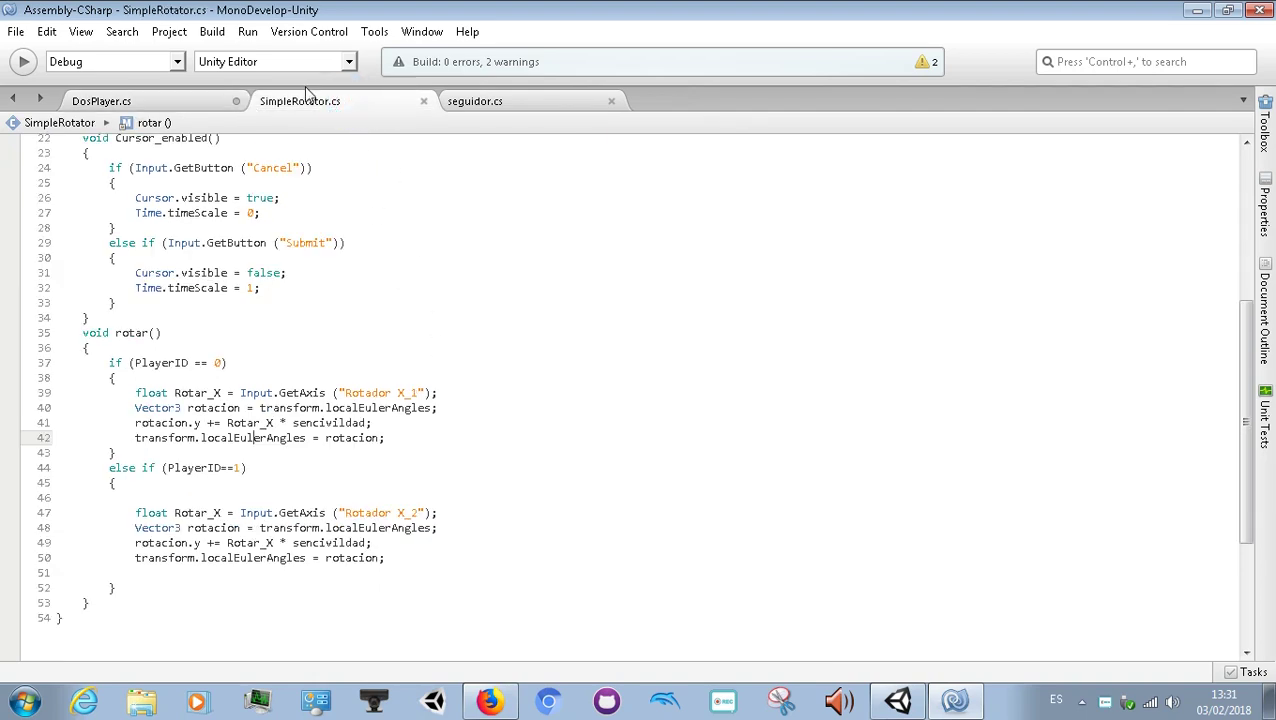
pyautogui.click(192, 105)
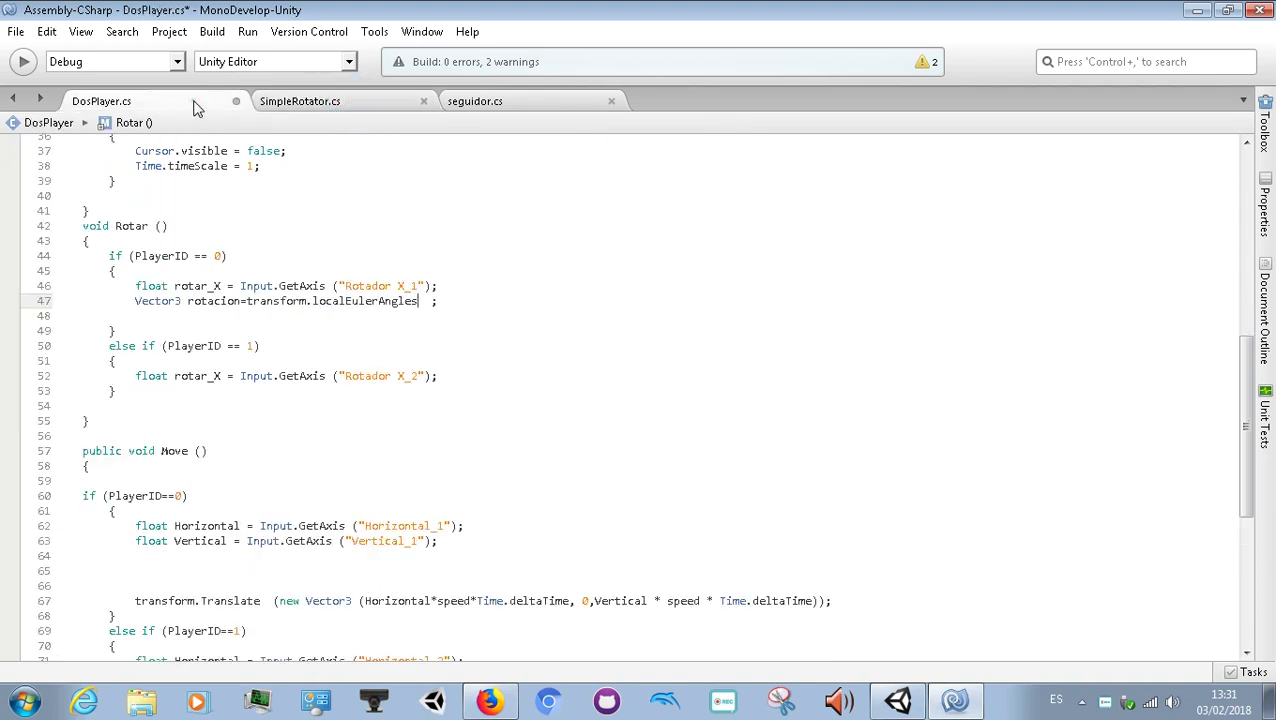
pyautogui.click(421, 301)
pyautogui.click(435, 308)
pyautogui.press('Return')
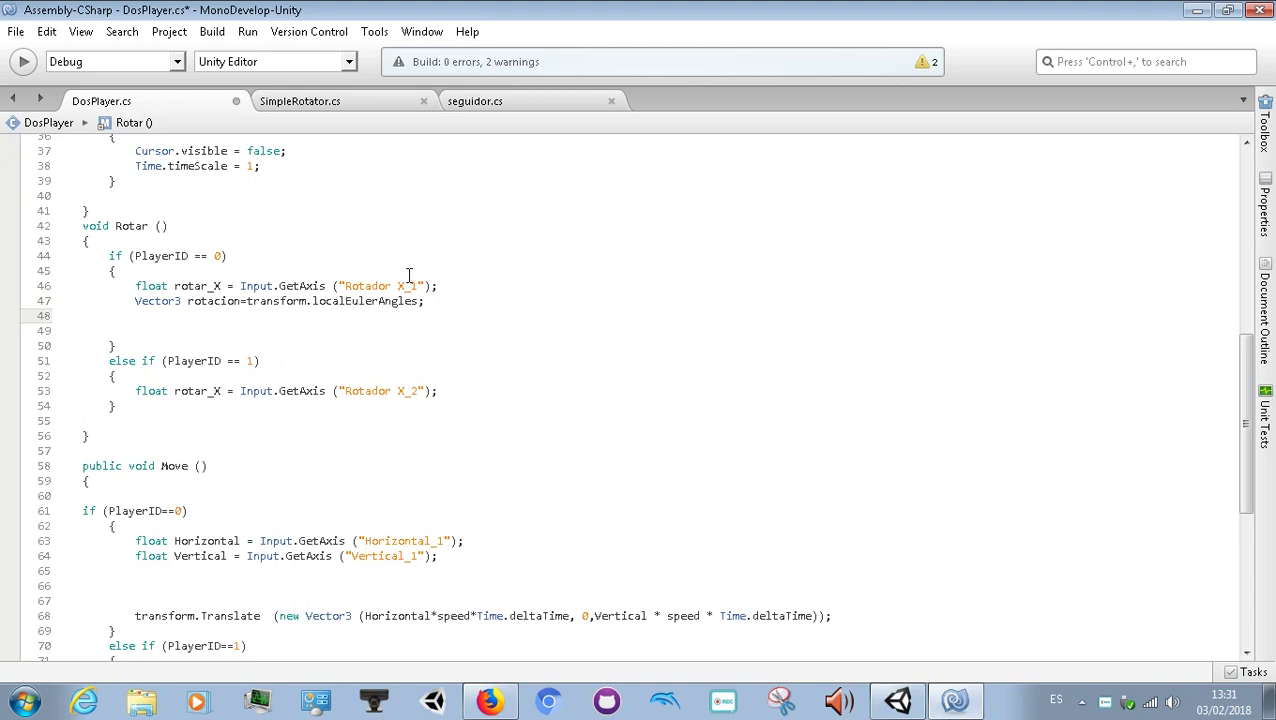
# Step: Write rotacion.y on line 48 using autocomplete
pyautogui.write('rod')
pyautogui.press('BackSpace')
pyautogui.press('Down')
pyautogui.press('Down')
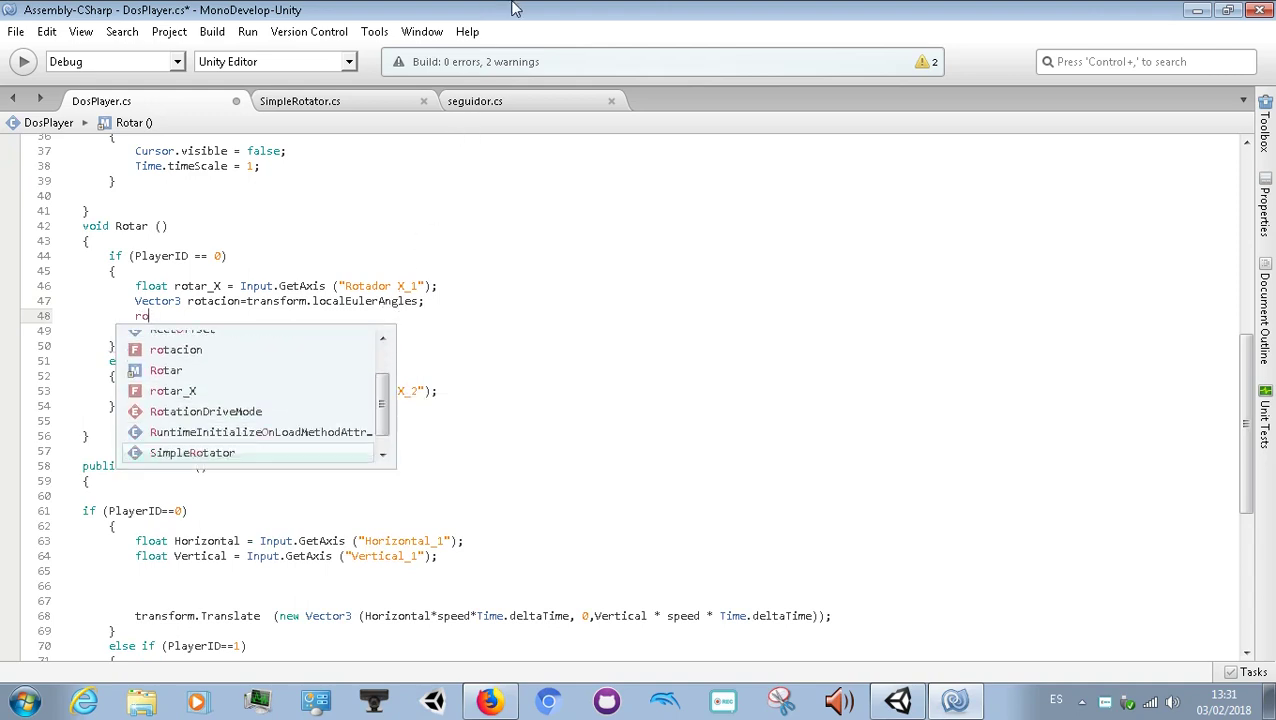
pyautogui.press('Down')
pyautogui.press('Down')
pyautogui.press('Up')
pyautogui.press('Up')
pyautogui.press('Up')
pyautogui.press('Up')
pyautogui.press('Up')
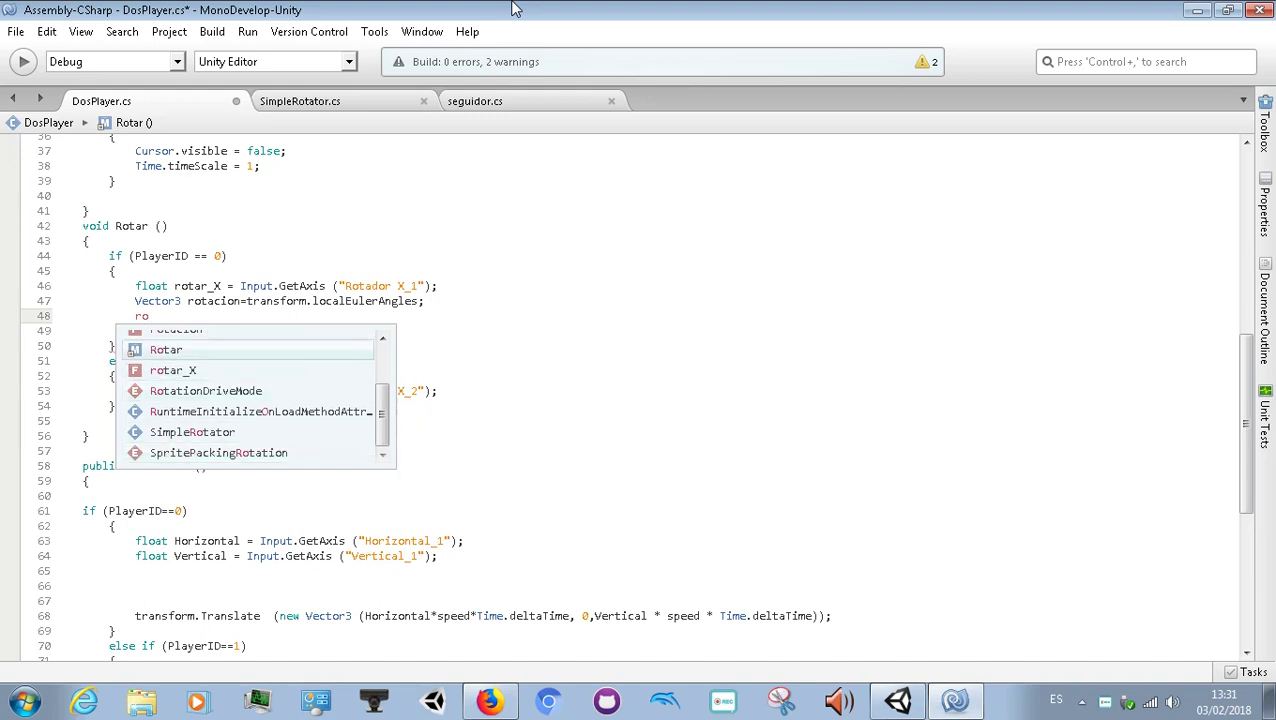
pyautogui.press('Up')
pyautogui.press('Up')
pyautogui.press('Up')
pyautogui.press('Down')
pyautogui.press('Down')
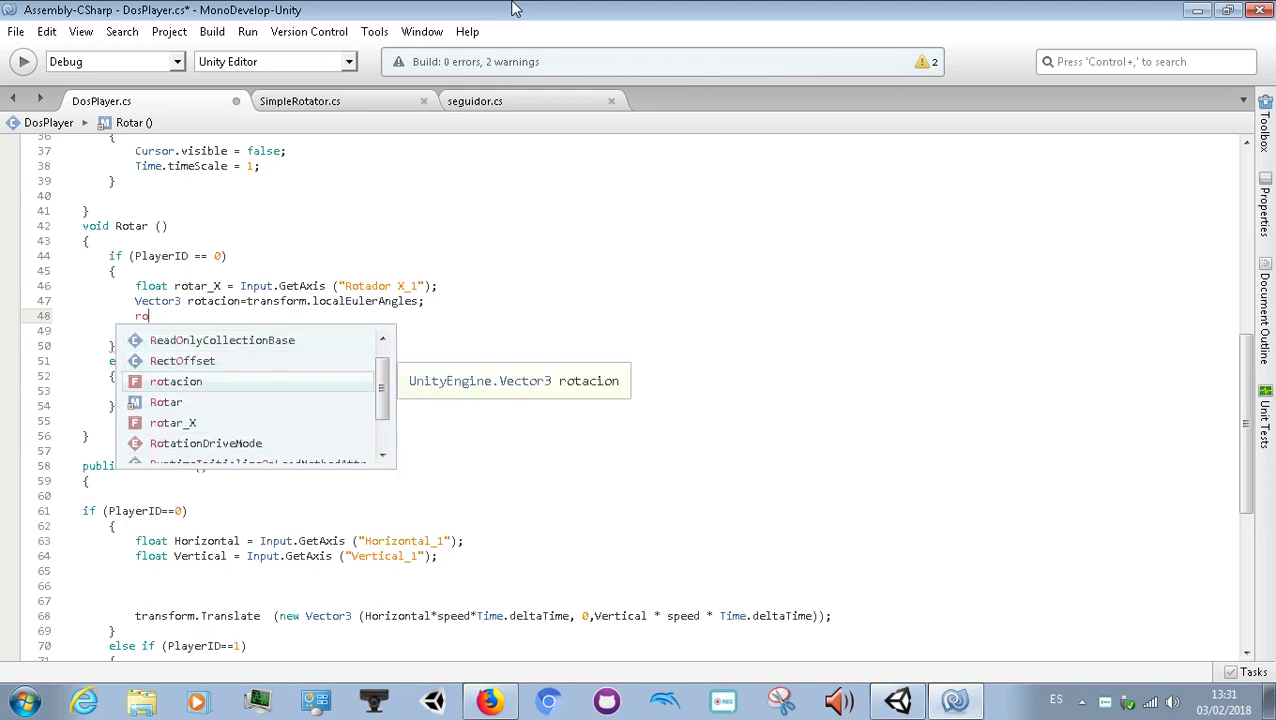
pyautogui.press('Return')
pyautogui.write('.')
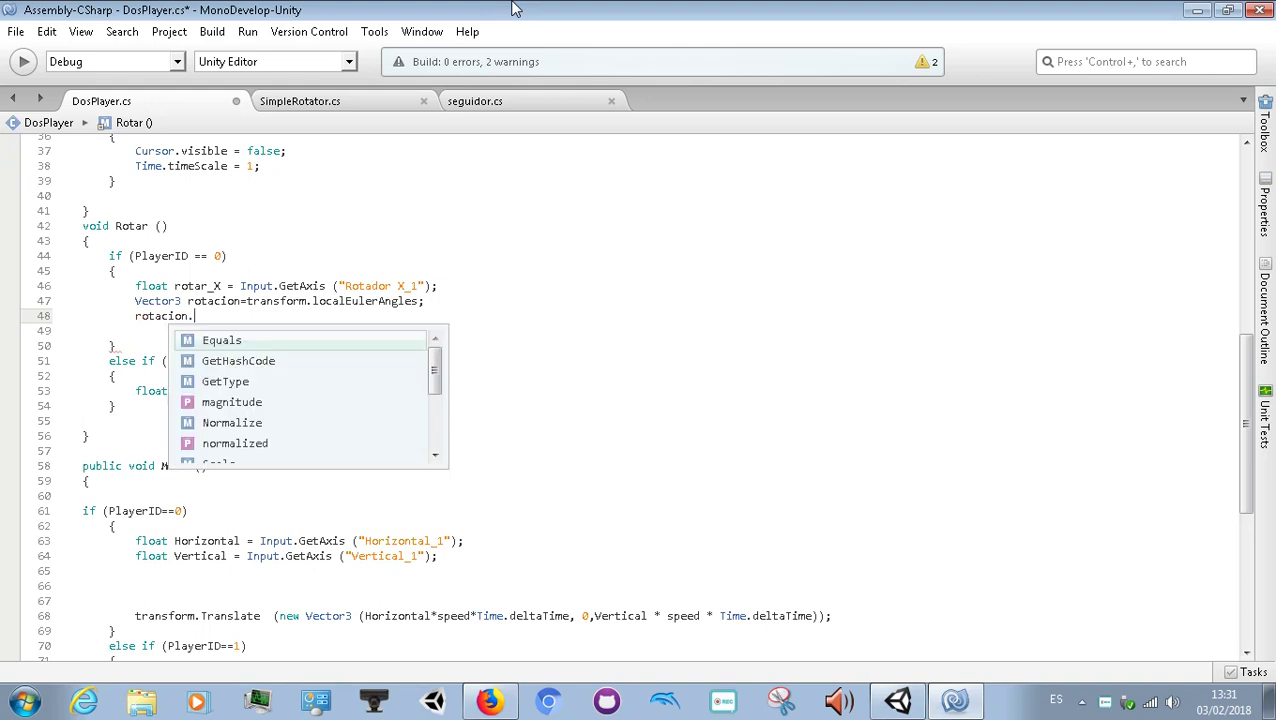
pyautogui.write('y')
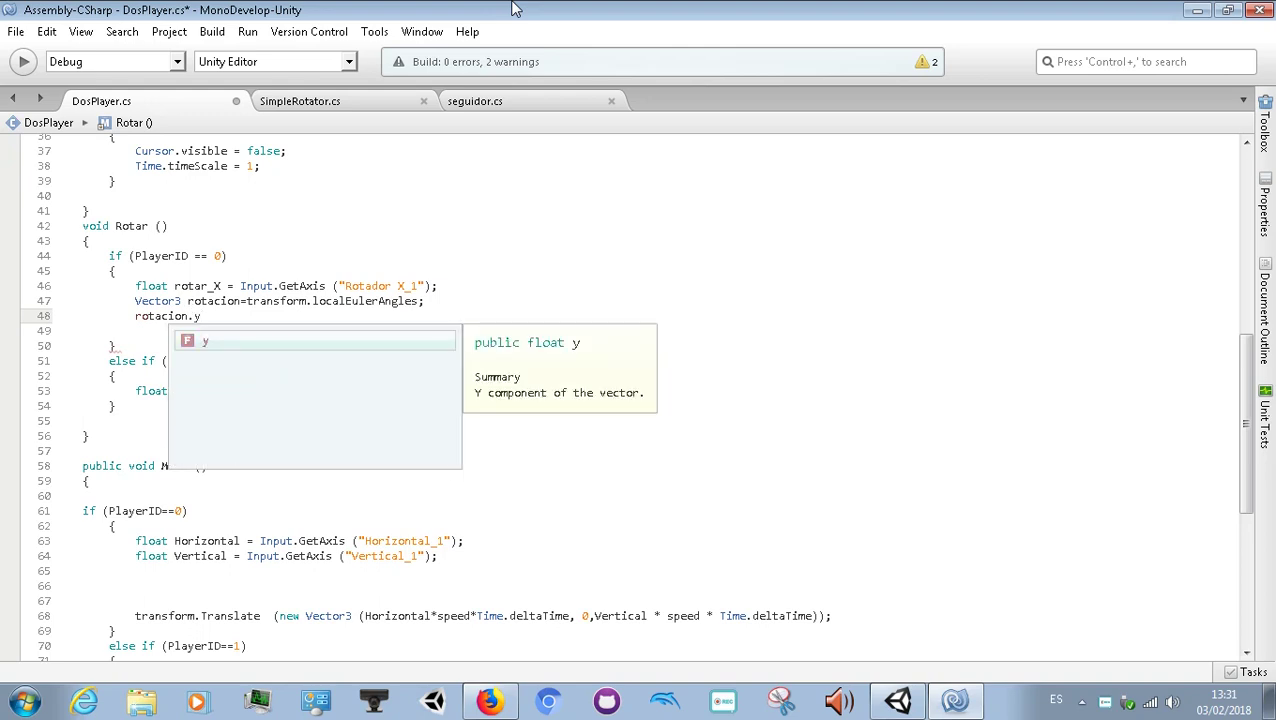
pyautogui.press('Escape')
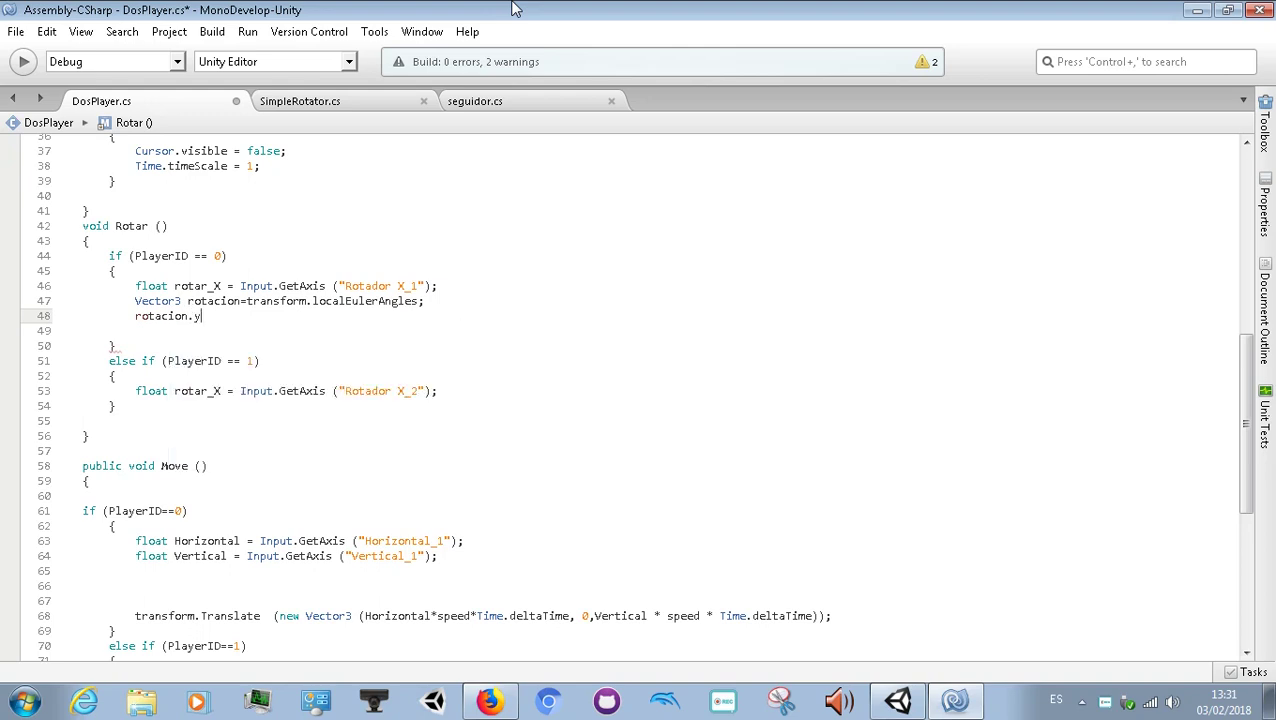
# Step: Review lines 46–47 against SimpleRotator.cs, then return to DosPlayer.cs
pyautogui.moveTo(125, 300); pyautogui.dragTo(260, 288)
pyautogui.doubleClick(155, 300)
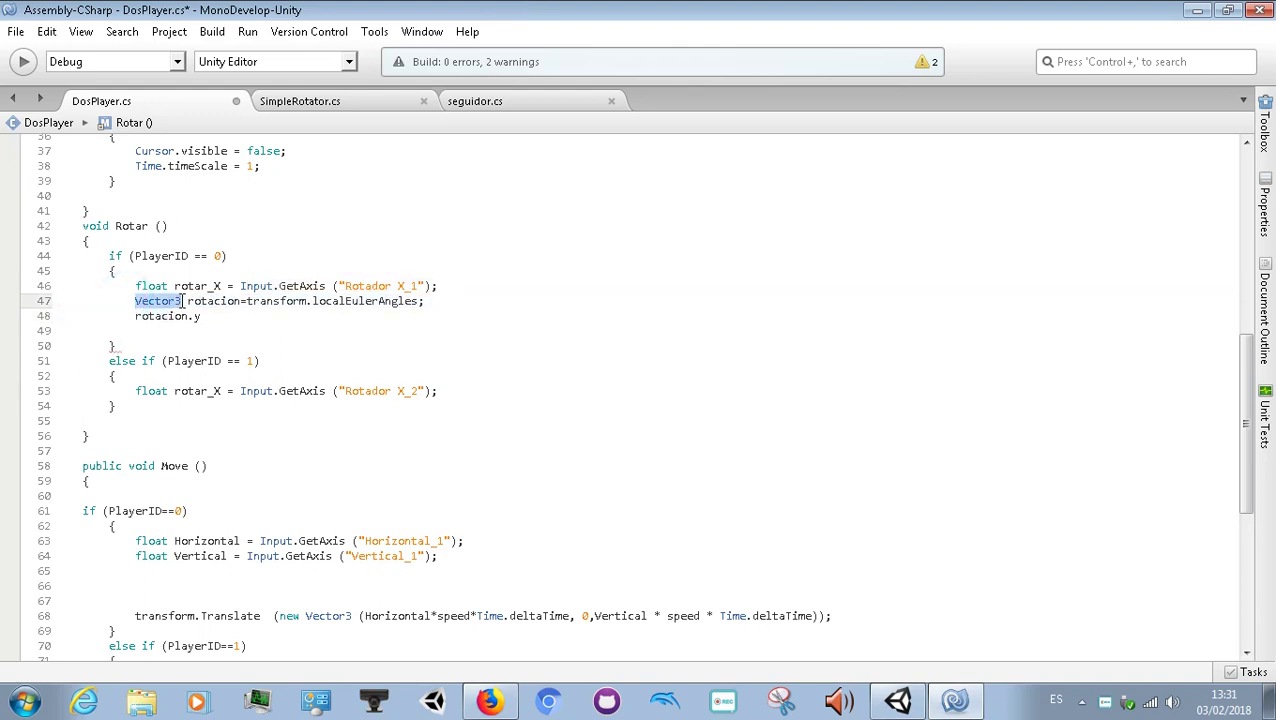
pyautogui.click(222, 320)
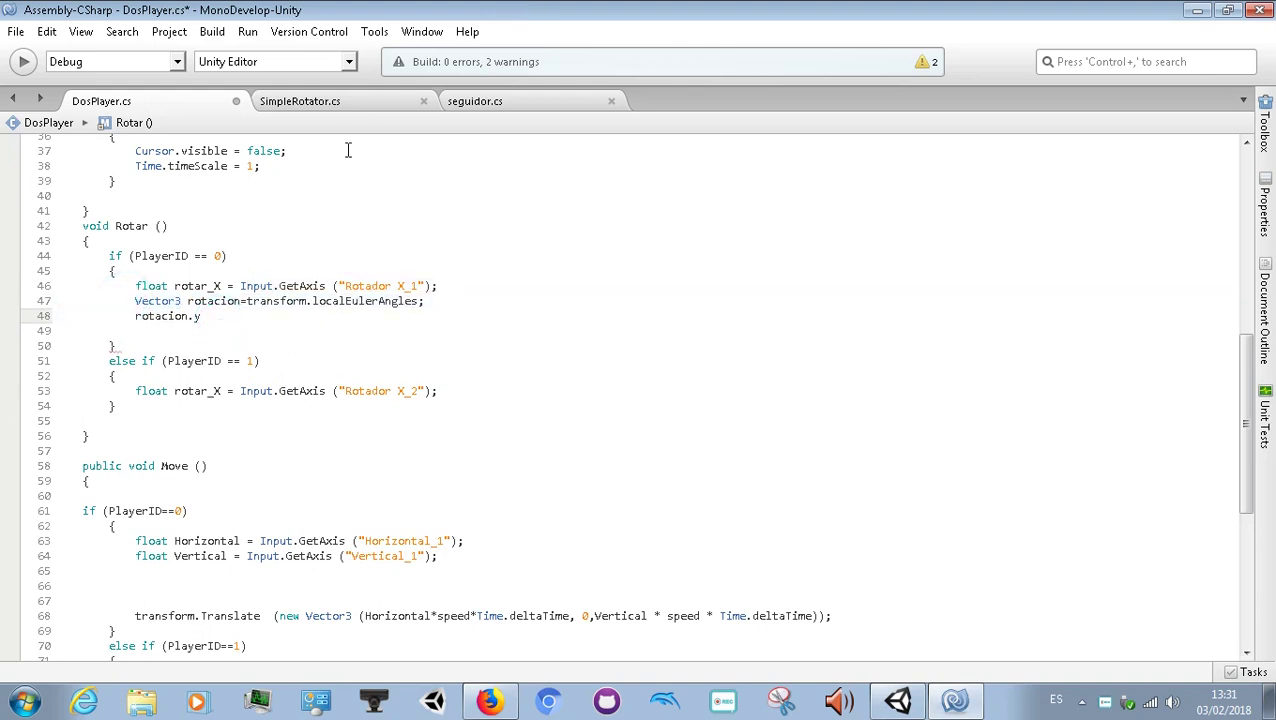
pyautogui.click(364, 107)
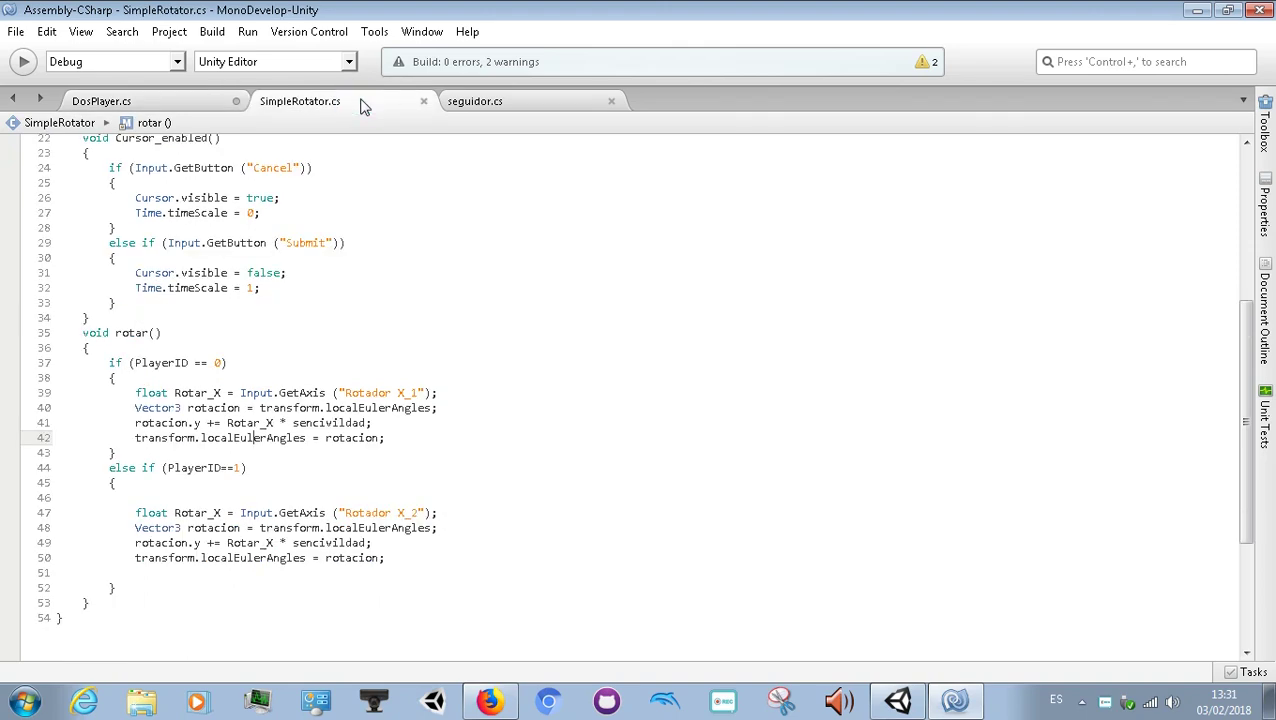
pyautogui.click(210, 108)
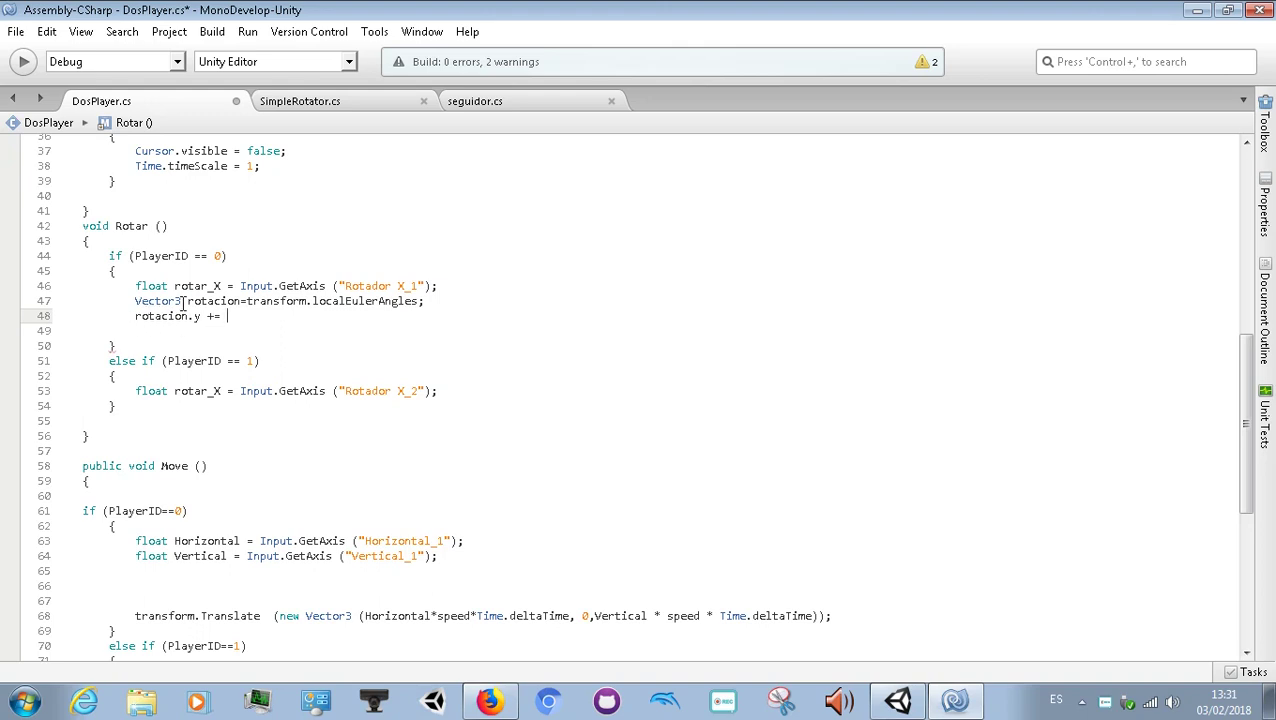
# Step: Complete line 48 as rotacion.y += rotar_X; with rotar_X from autocomplete
pyautogui.click(197, 316)
pyautogui.click(292, 312)
pyautogui.doubleClick(215, 286)
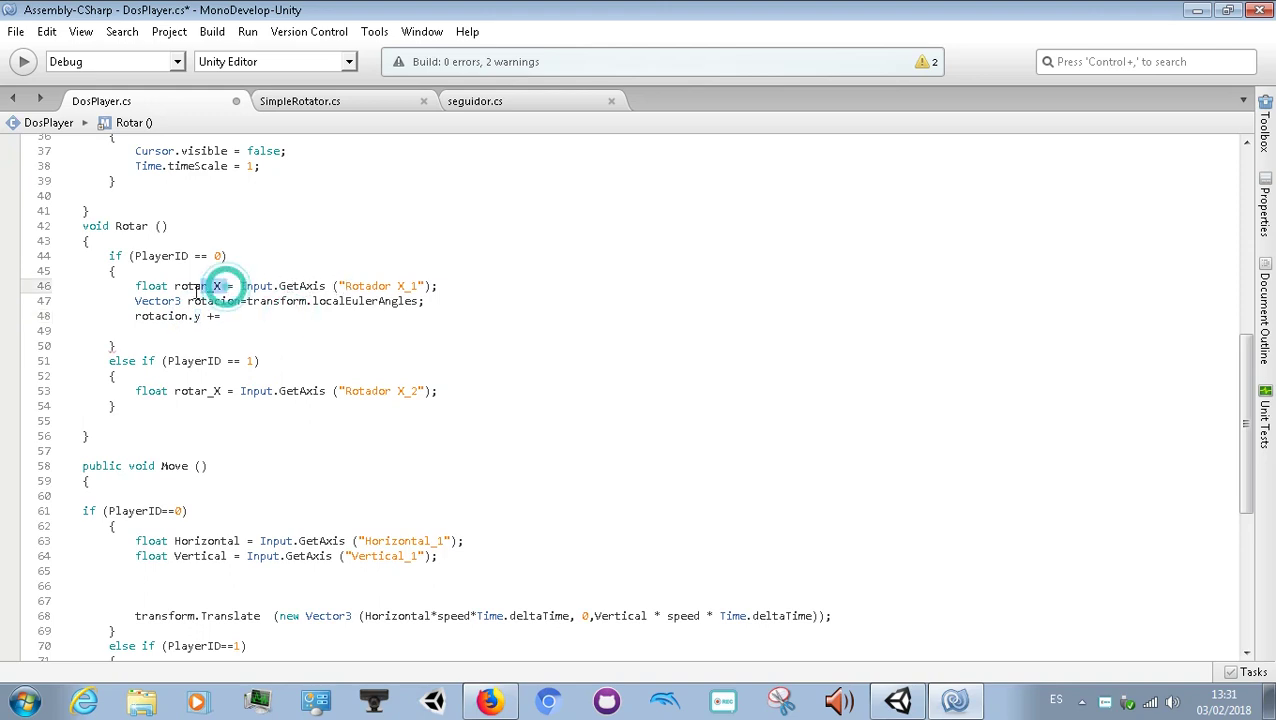
pyautogui.click(238, 302)
pyautogui.click(237, 318)
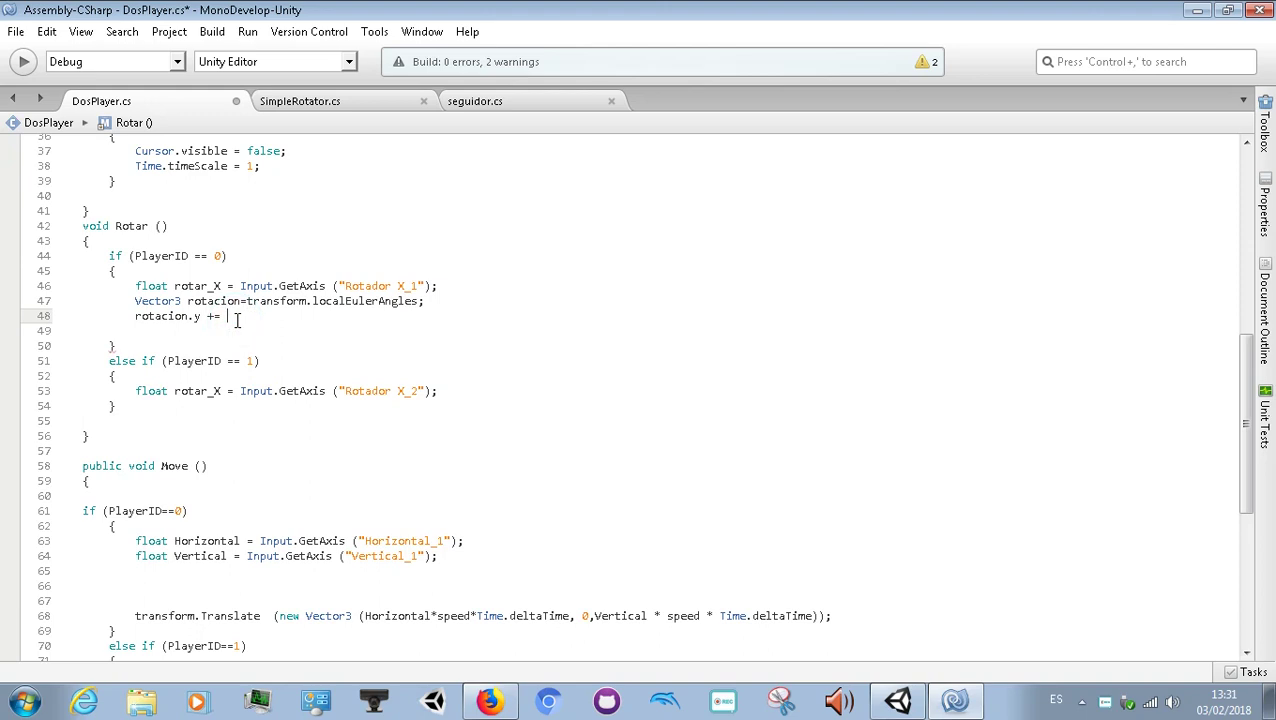
pyautogui.write('r')
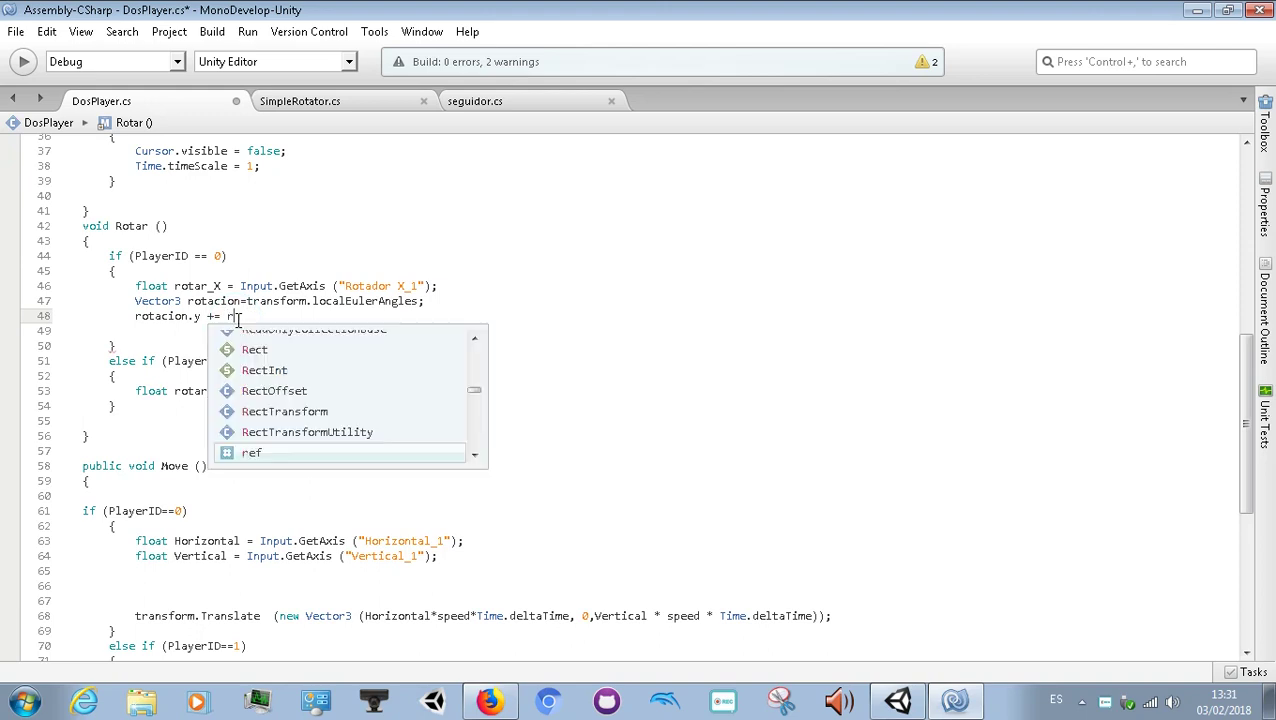
pyautogui.write('o')
pyautogui.click(258, 447)
pyautogui.click(258, 445)
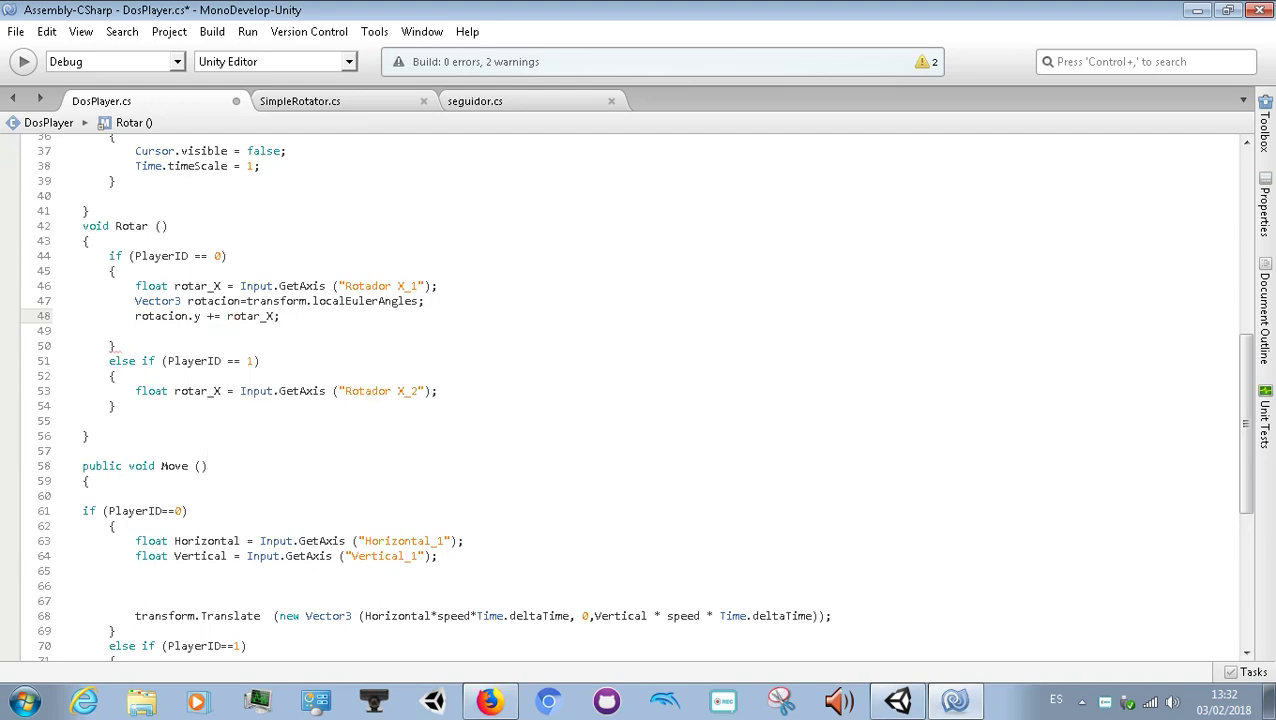
pyautogui.press('Return')
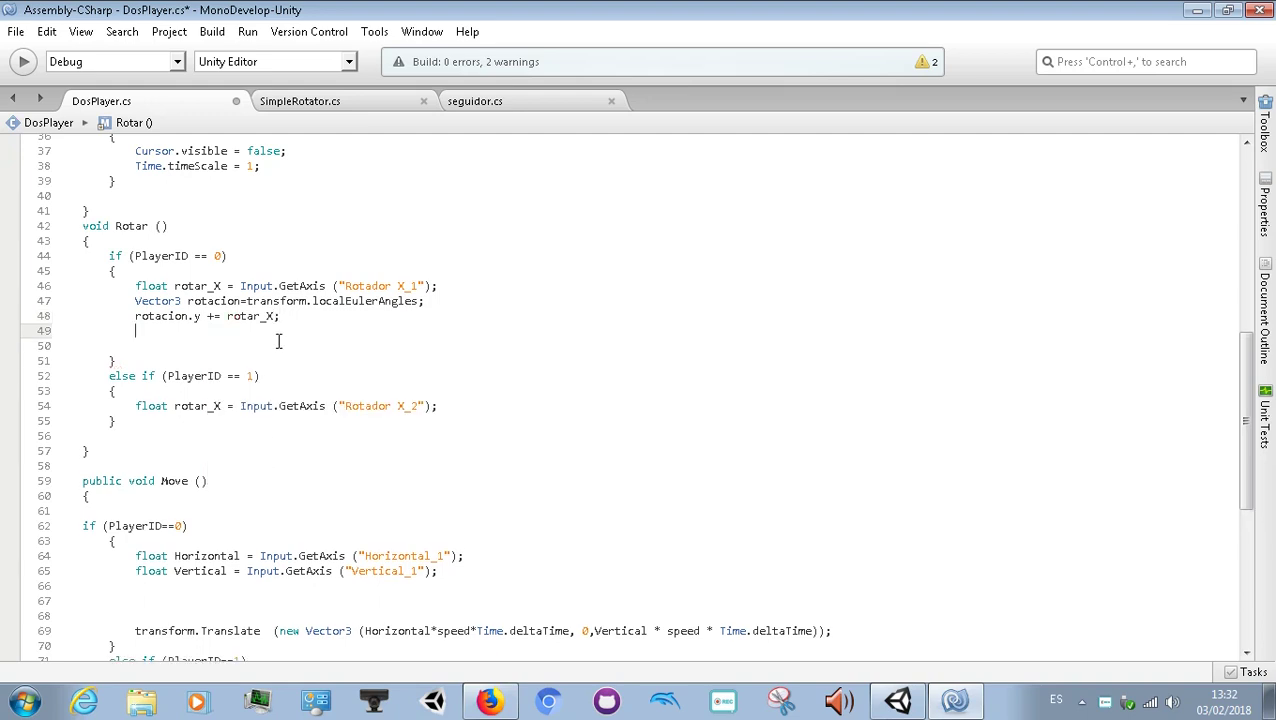
# Step: Check localEulerAngles on line 47 and begin line 49 with transform.e
pyautogui.click(313, 298)
pyautogui.moveTo(337, 307); pyautogui.dragTo(417, 302)
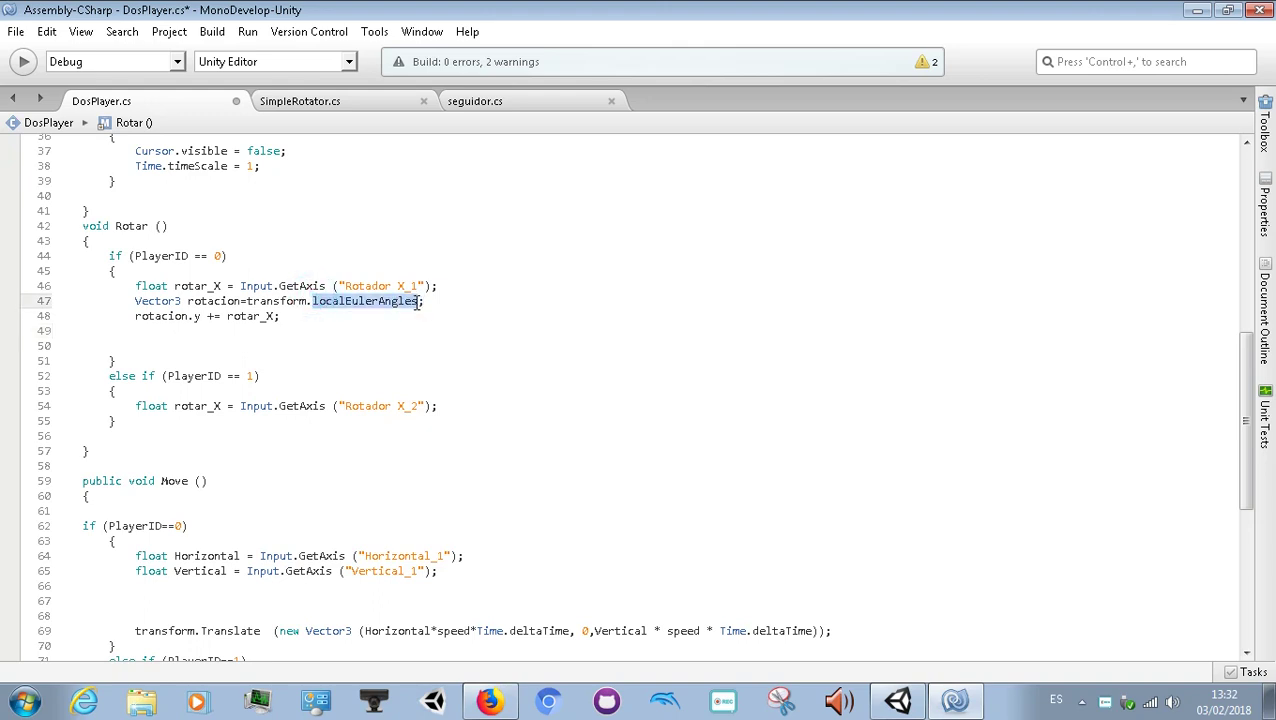
pyautogui.click(375, 301)
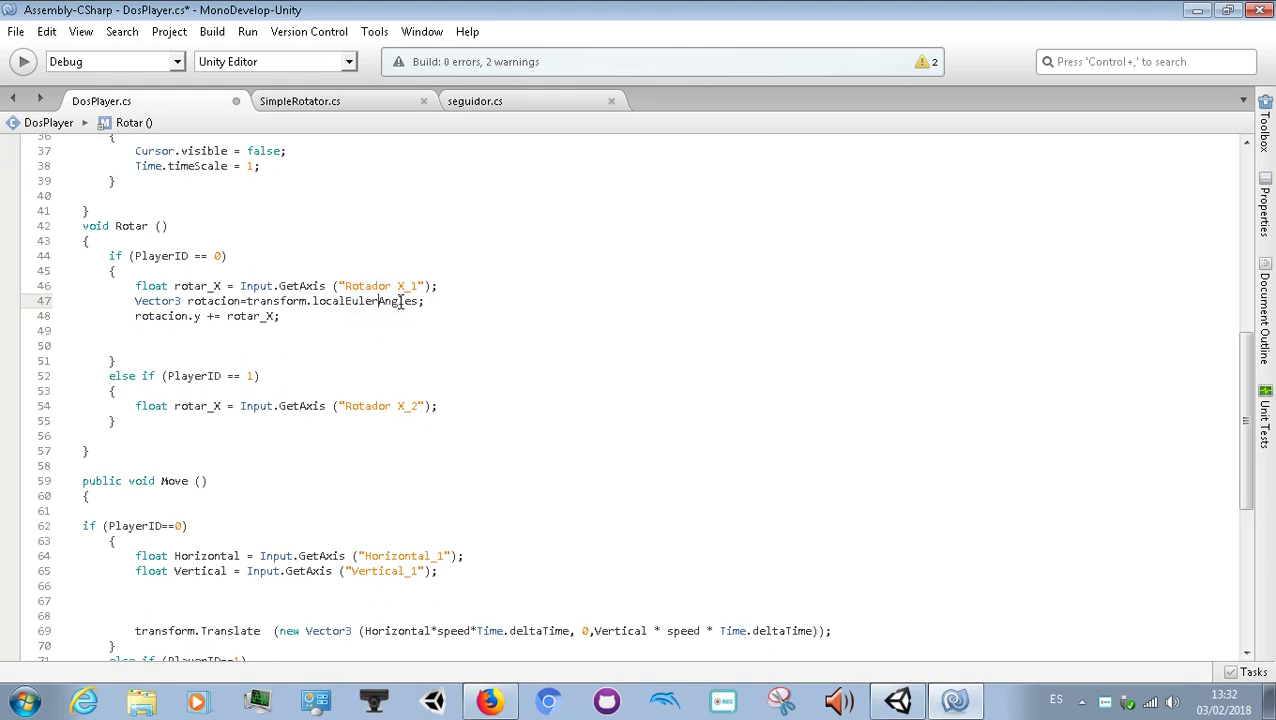
pyautogui.moveTo(417, 298); pyautogui.dragTo(314, 304)
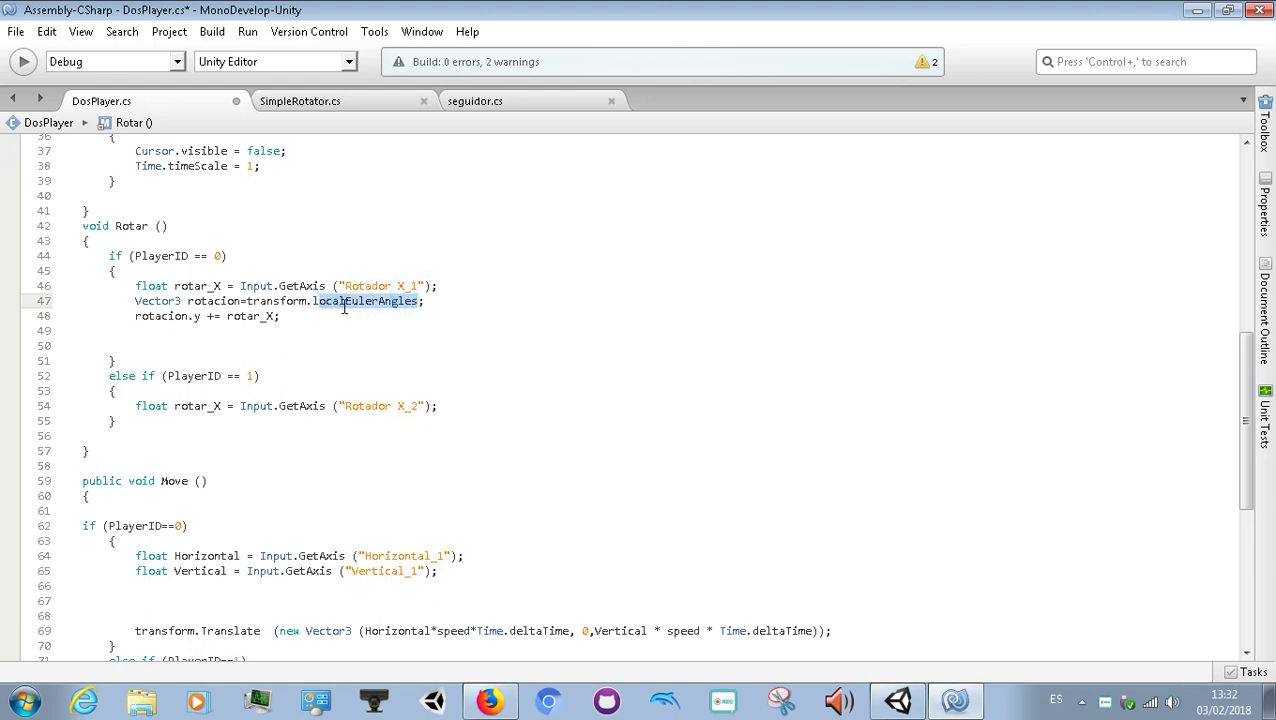
pyautogui.click(346, 301)
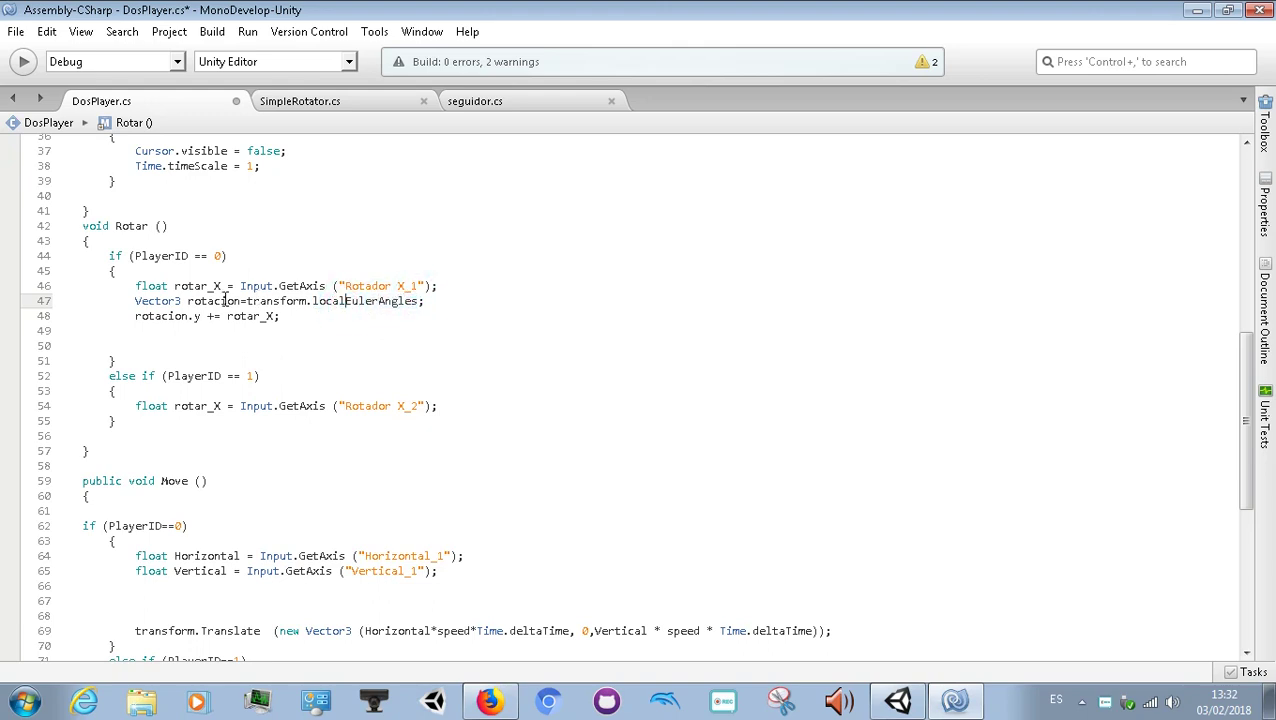
pyautogui.doubleClick(240, 301)
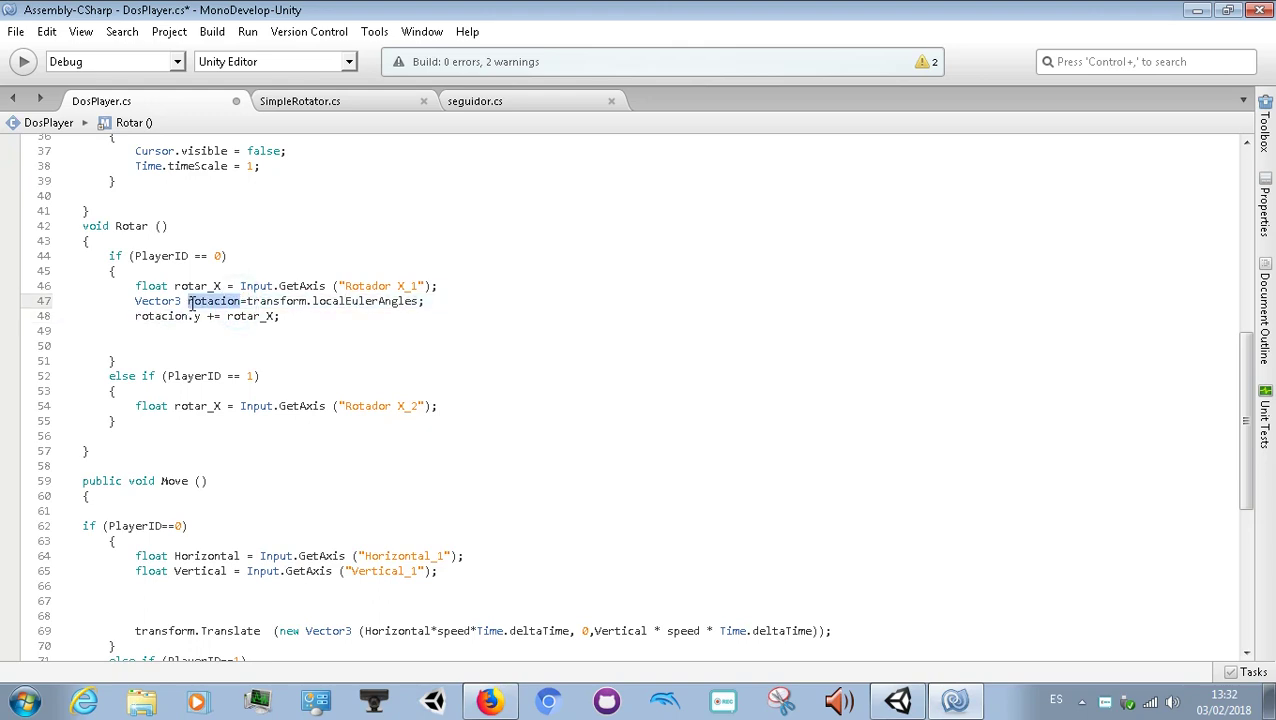
pyautogui.click(279, 317)
pyautogui.press('Return')
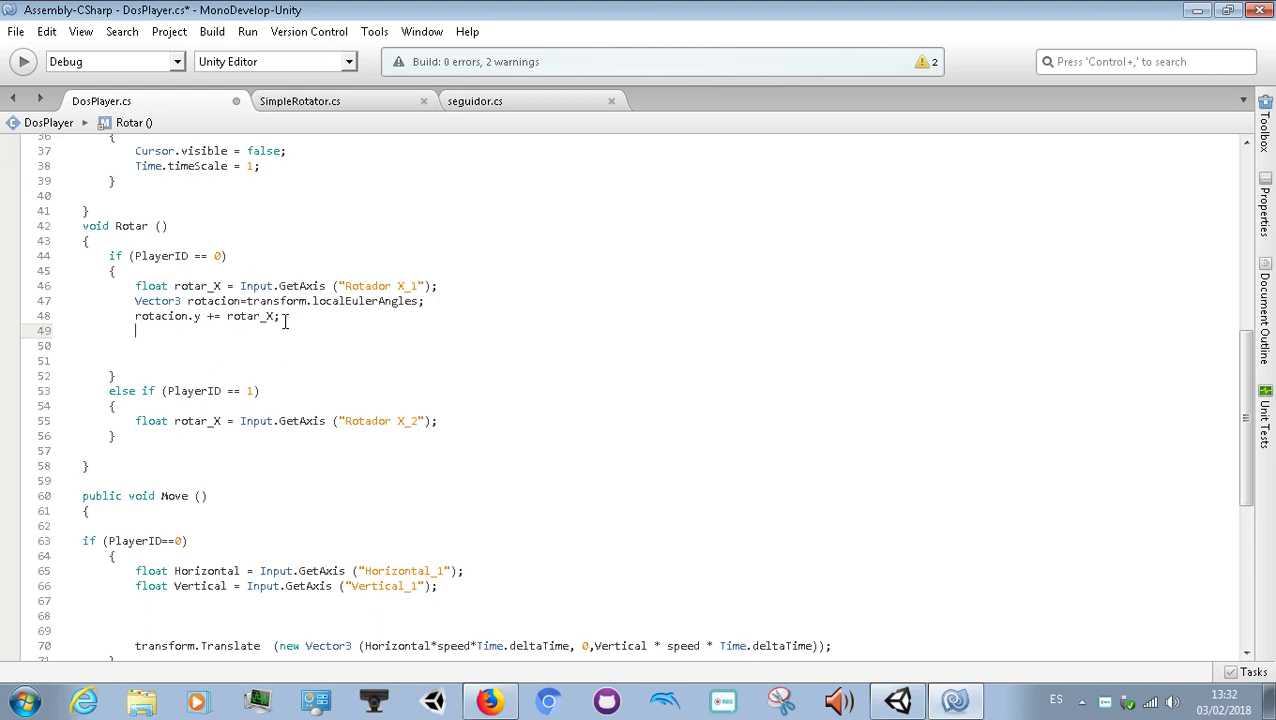
pyautogui.write('trans')
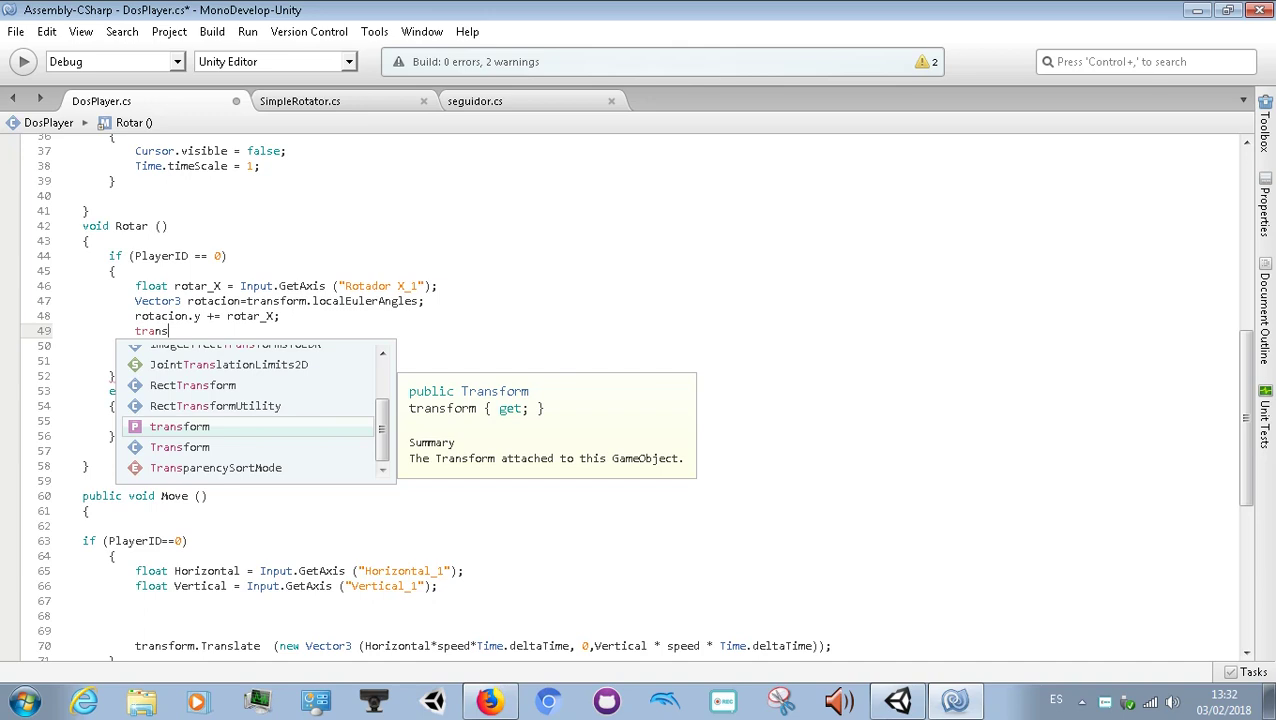
pyautogui.write('for')
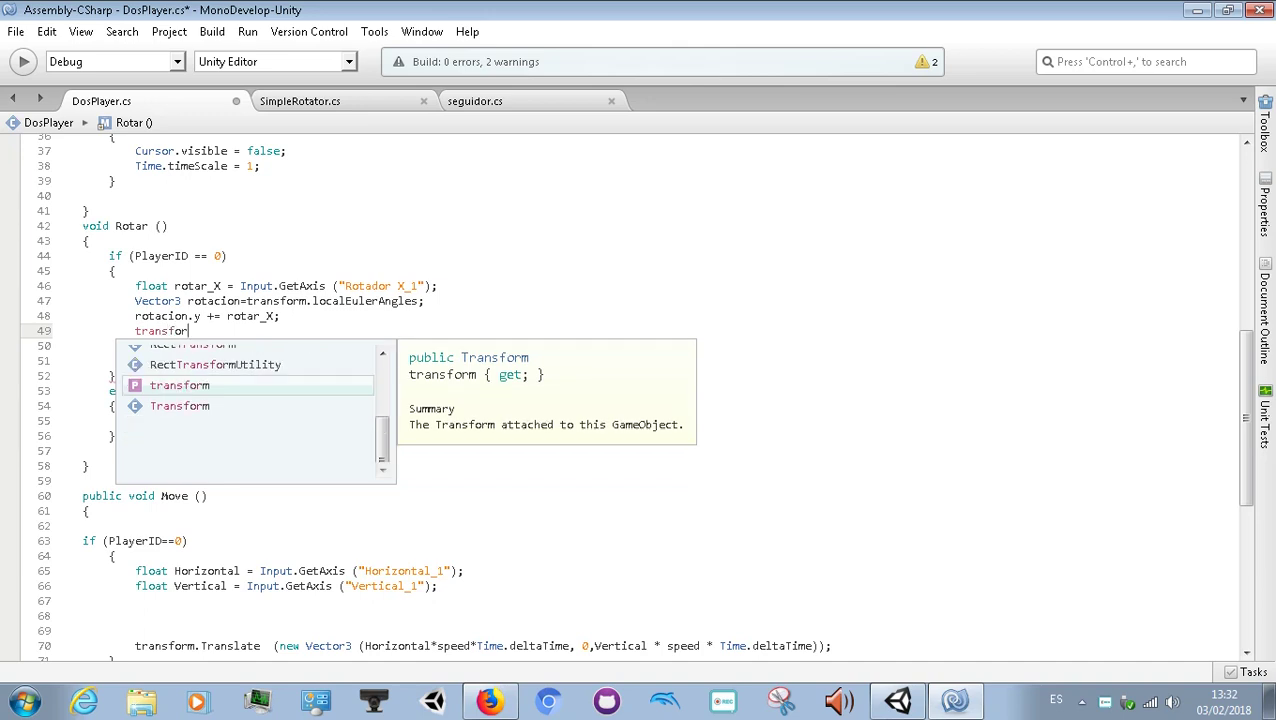
pyautogui.write('m.e')
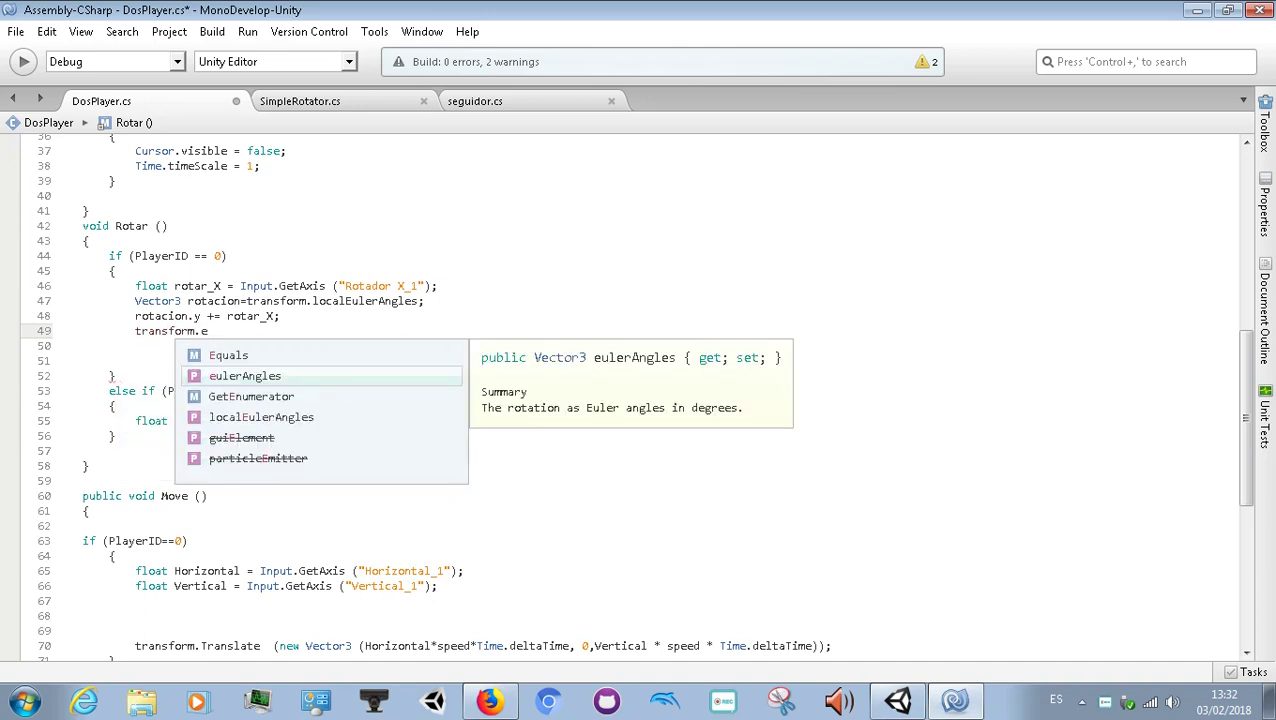
# Step: Finish line 49 as transform.localEulerAngles = rotacion; using autocomplete
pyautogui.press('Down')
pyautogui.press('Down')
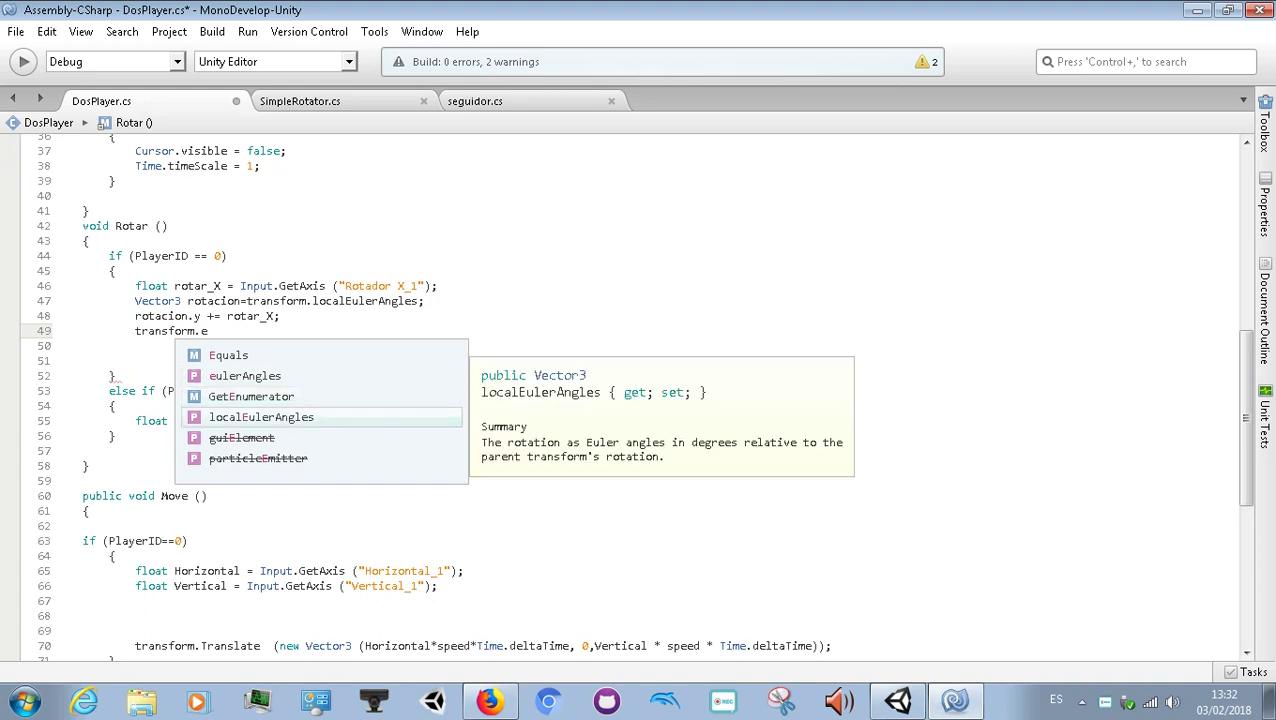
pyautogui.press('Return')
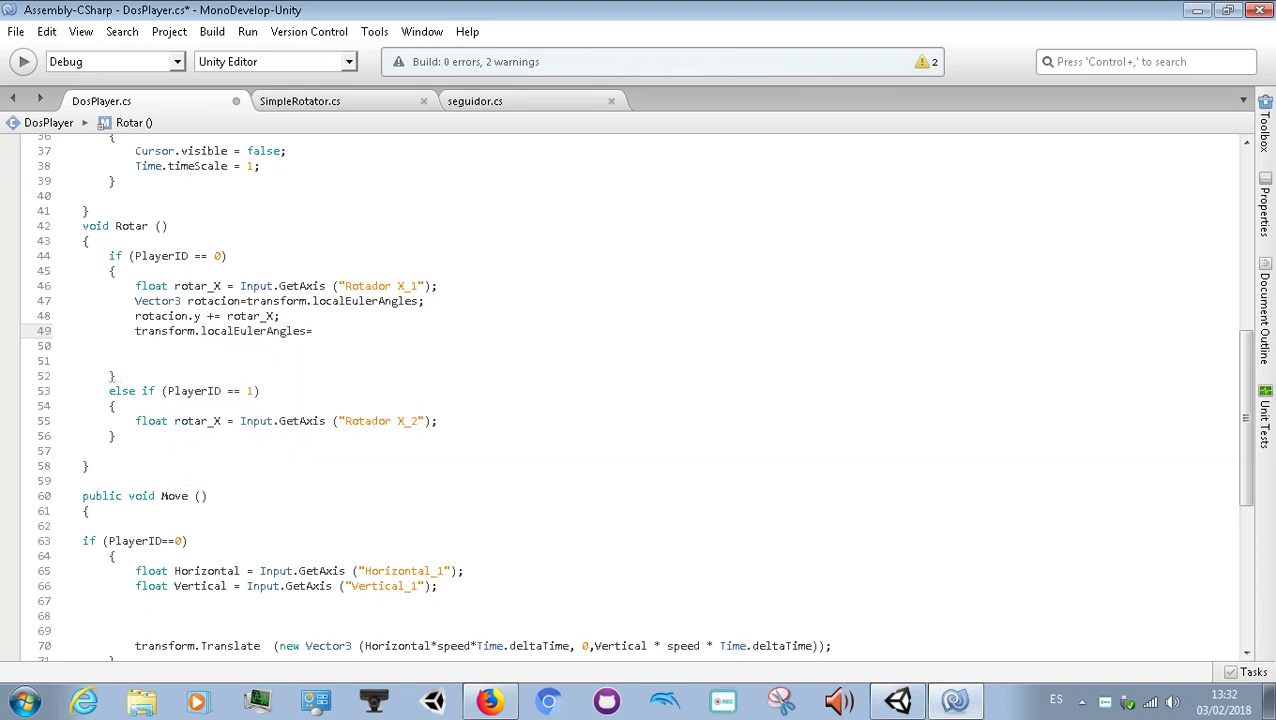
pyautogui.write('rot')
pyautogui.press('Down')
pyautogui.press('Up')
pyautogui.press('Up')
pyautogui.press('Up')
pyautogui.press('Return')
pyautogui.write(';')
pyautogui.moveTo(134, 301); pyautogui.dragTo(241, 301)
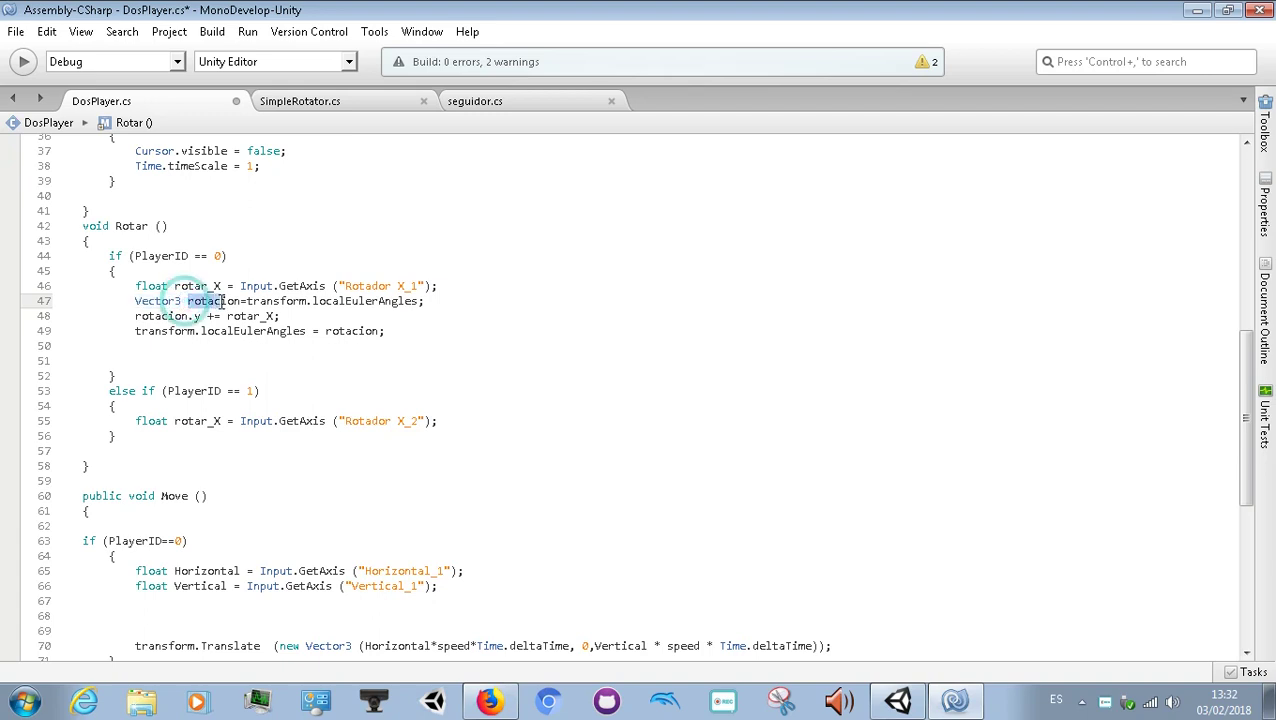
# Step: Review the rotacion, transform.localEulerAngles and rotar_X code on lines 46–48
pyautogui.click(267, 301)
pyautogui.moveTo(267, 301)
pyautogui.mouseDown()
pyautogui.moveTo(242, 304)
pyautogui.moveTo(327, 305)
pyautogui.mouseUp()
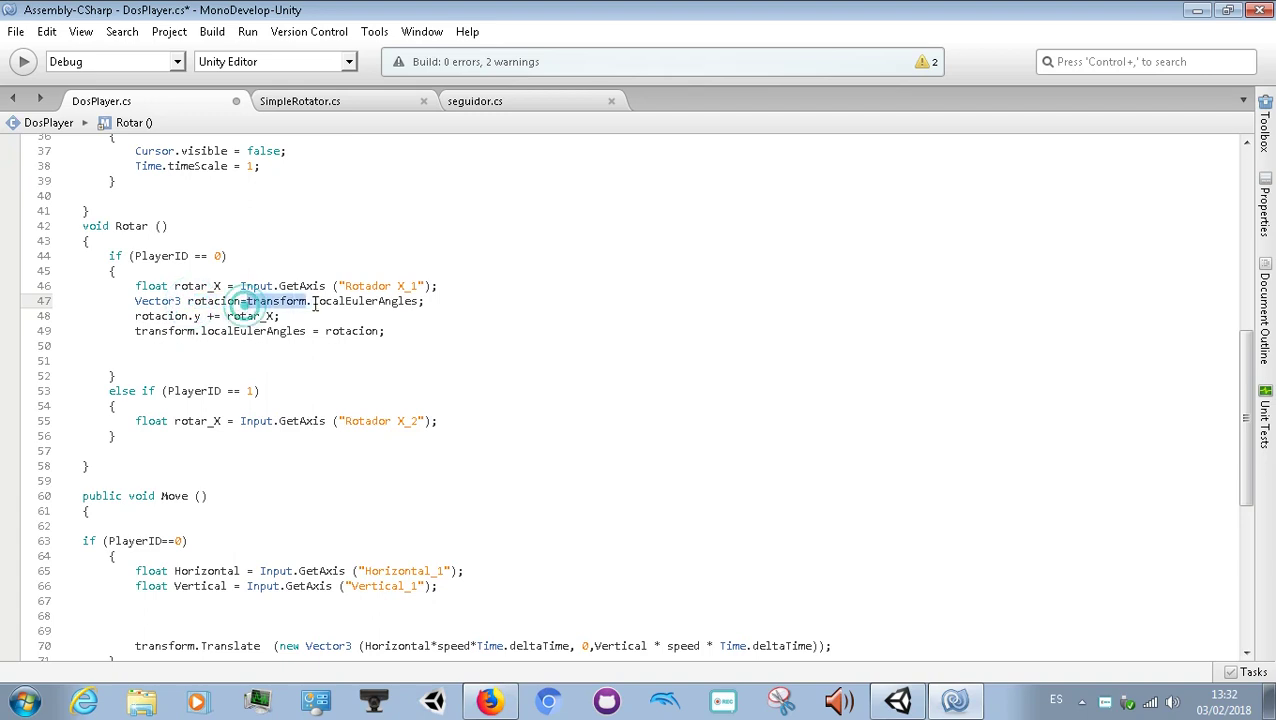
pyautogui.click(306, 301)
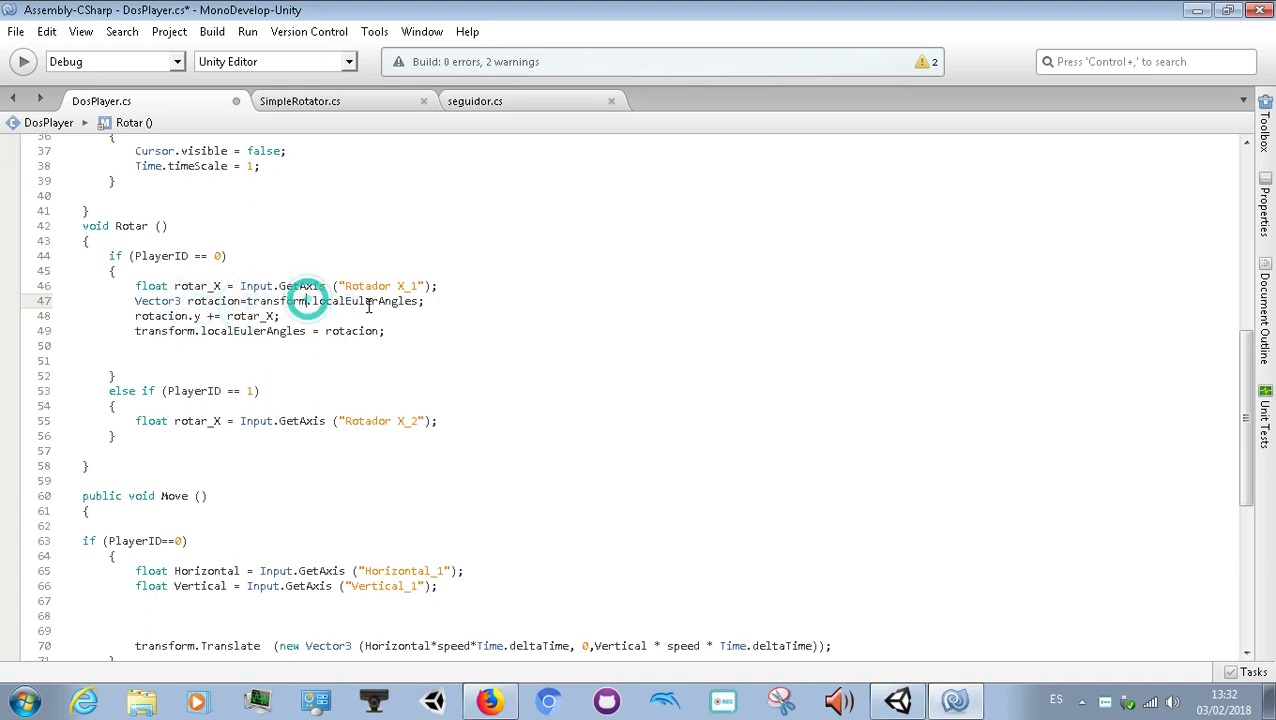
pyautogui.click(423, 301)
pyautogui.doubleClick(414, 301)
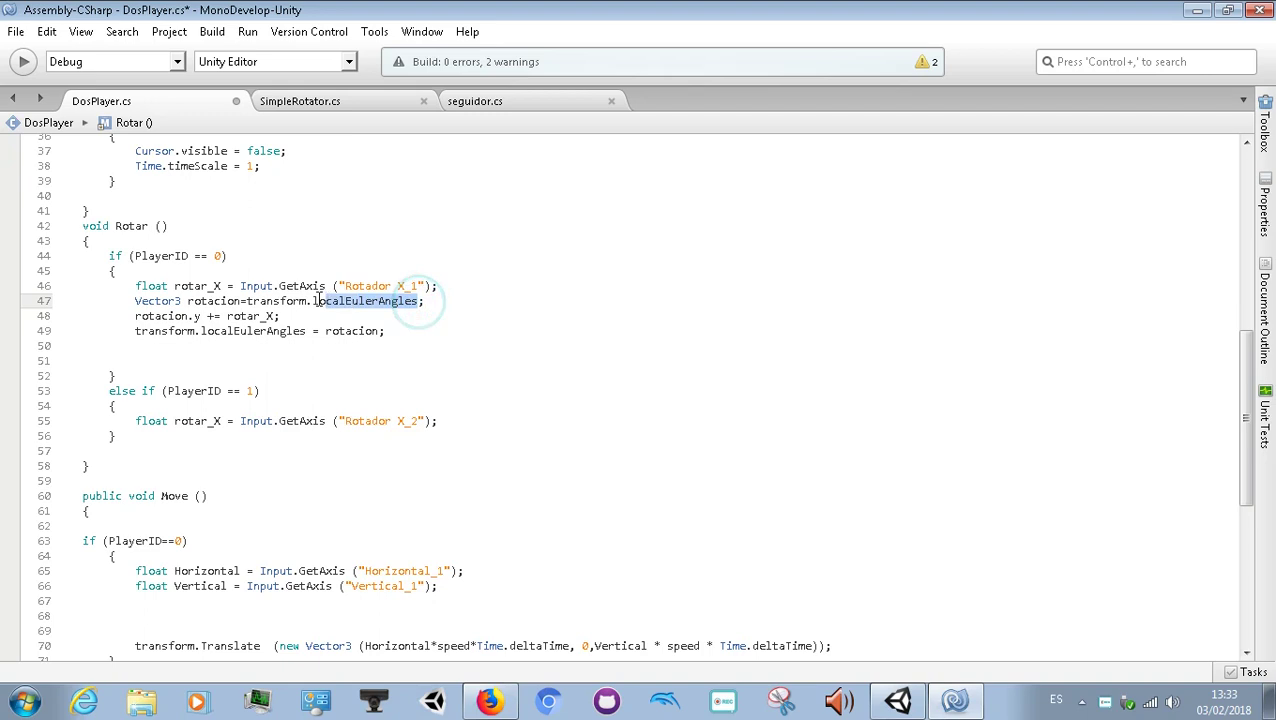
pyautogui.moveTo(307, 301); pyautogui.dragTo(246, 316)
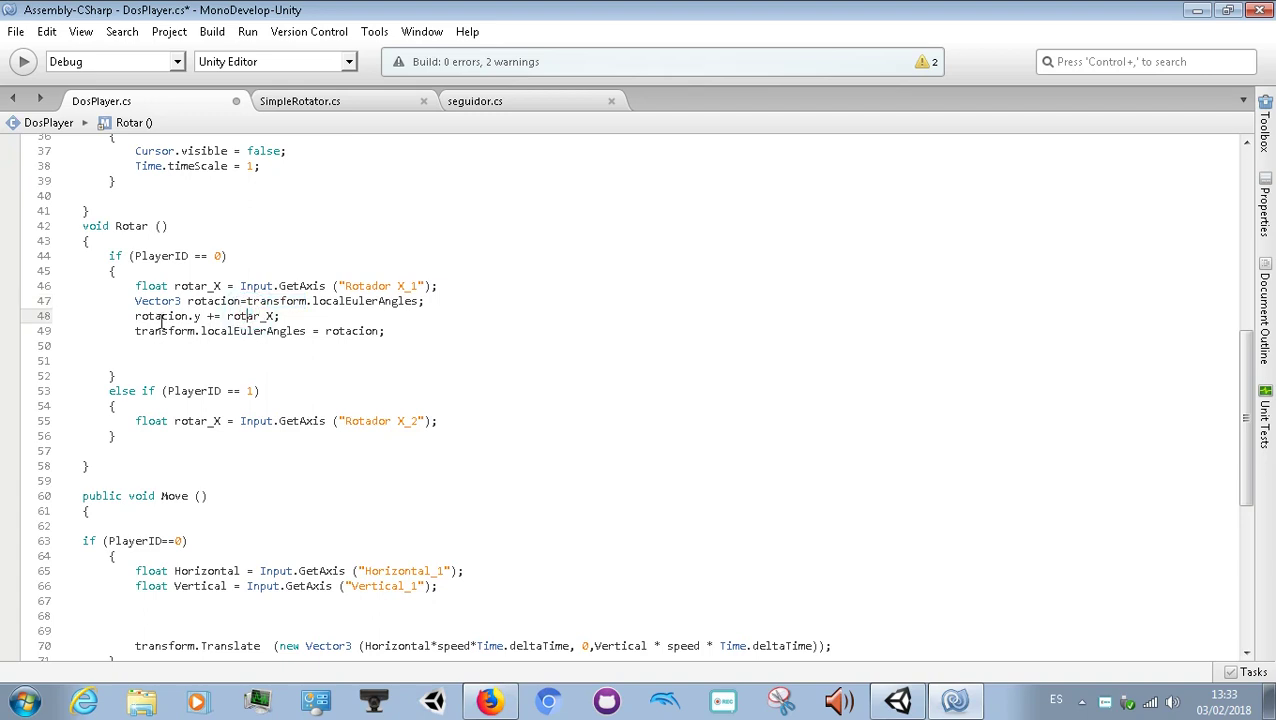
pyautogui.moveTo(136, 316); pyautogui.dragTo(190, 316)
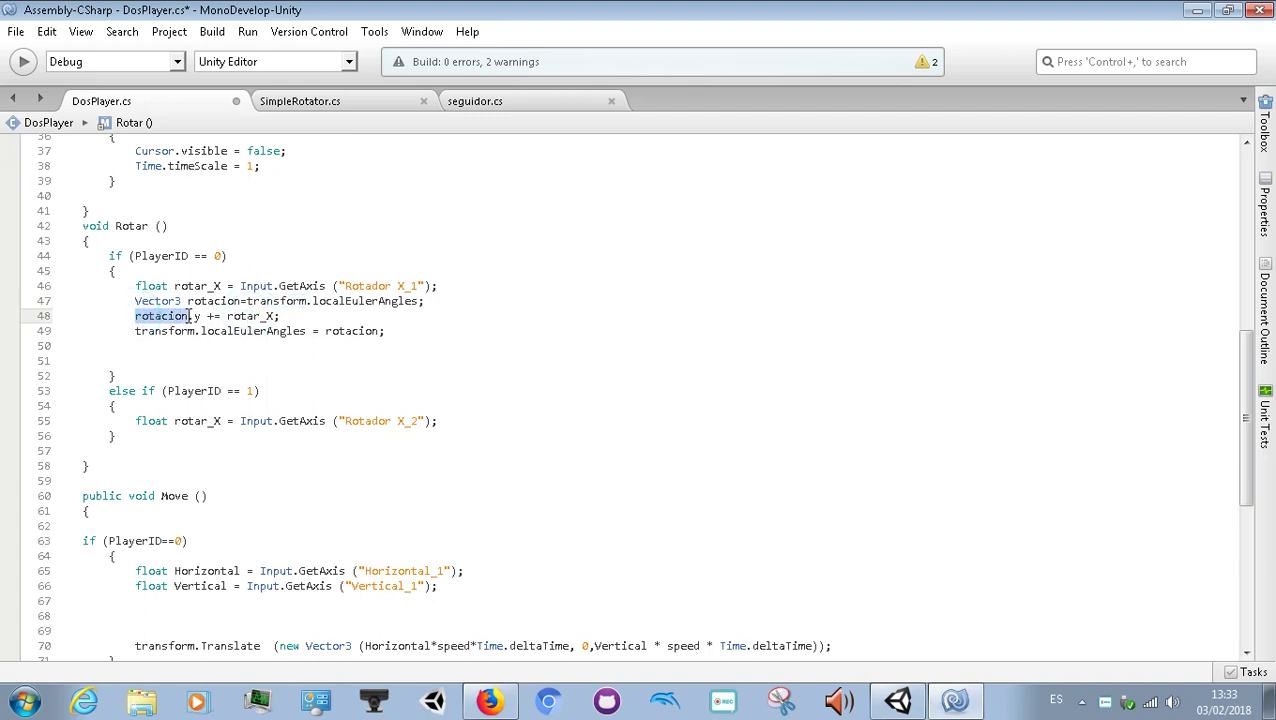
pyautogui.moveTo(187, 301)
pyautogui.mouseDown()
pyautogui.moveTo(245, 303)
pyautogui.moveTo(199, 317)
pyautogui.mouseUp()
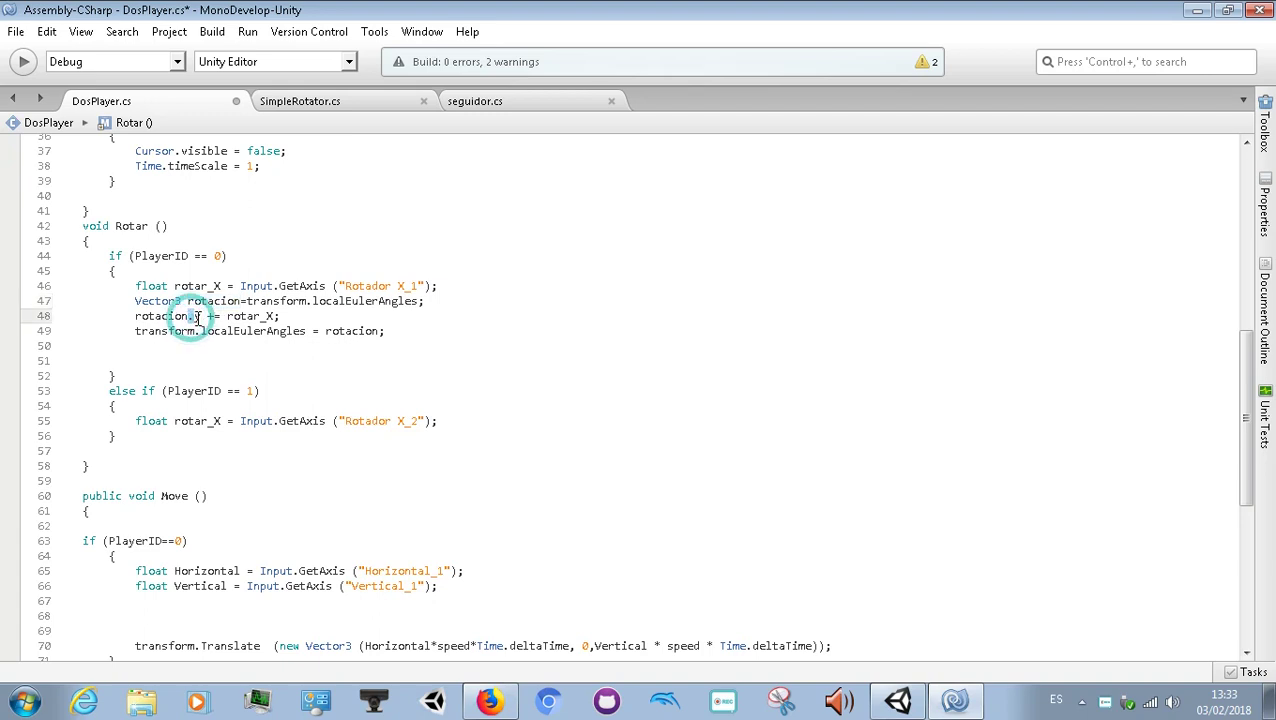
pyautogui.click(196, 317)
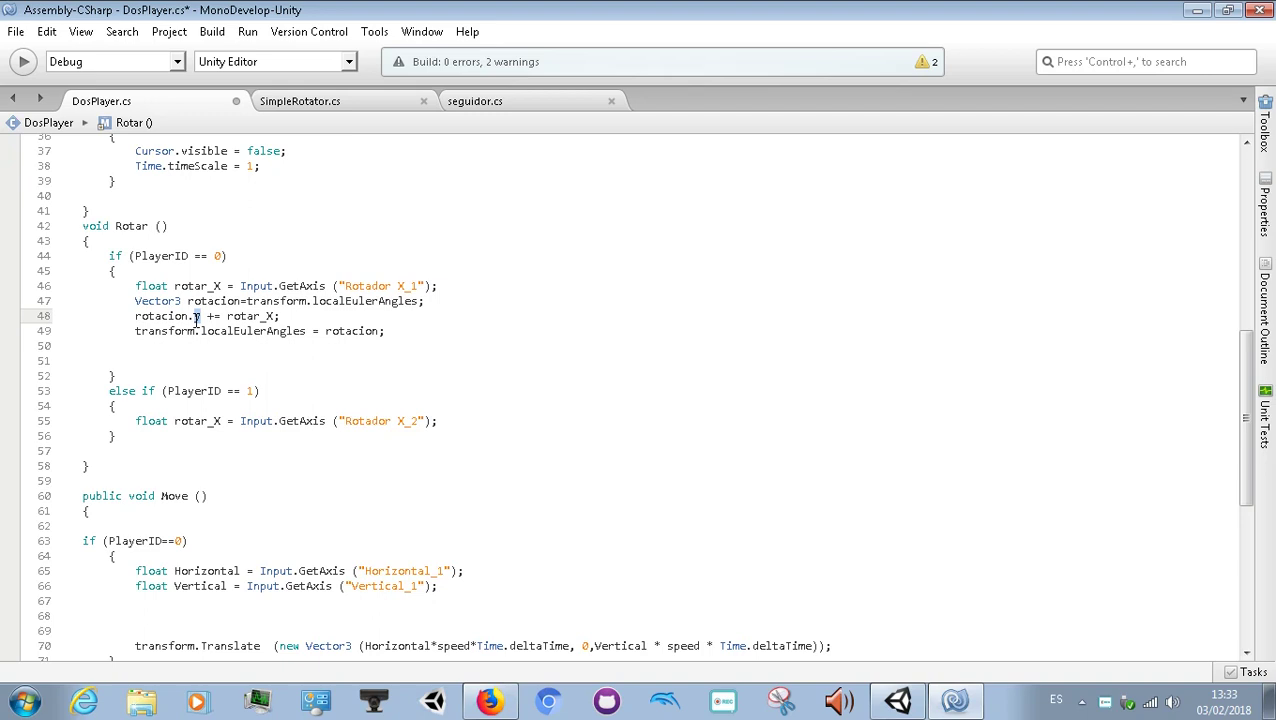
pyautogui.doubleClick(213, 316)
pyautogui.click(283, 317)
pyautogui.doubleClick(220, 286)
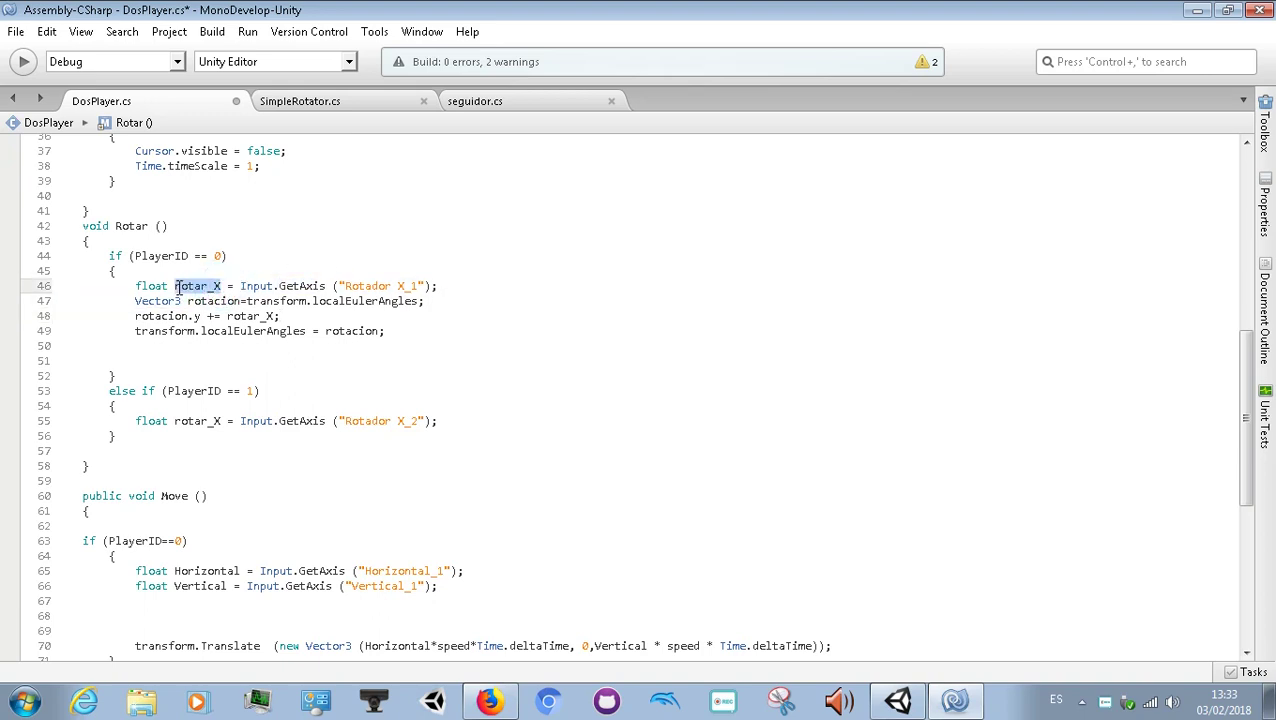
pyautogui.click(277, 316)
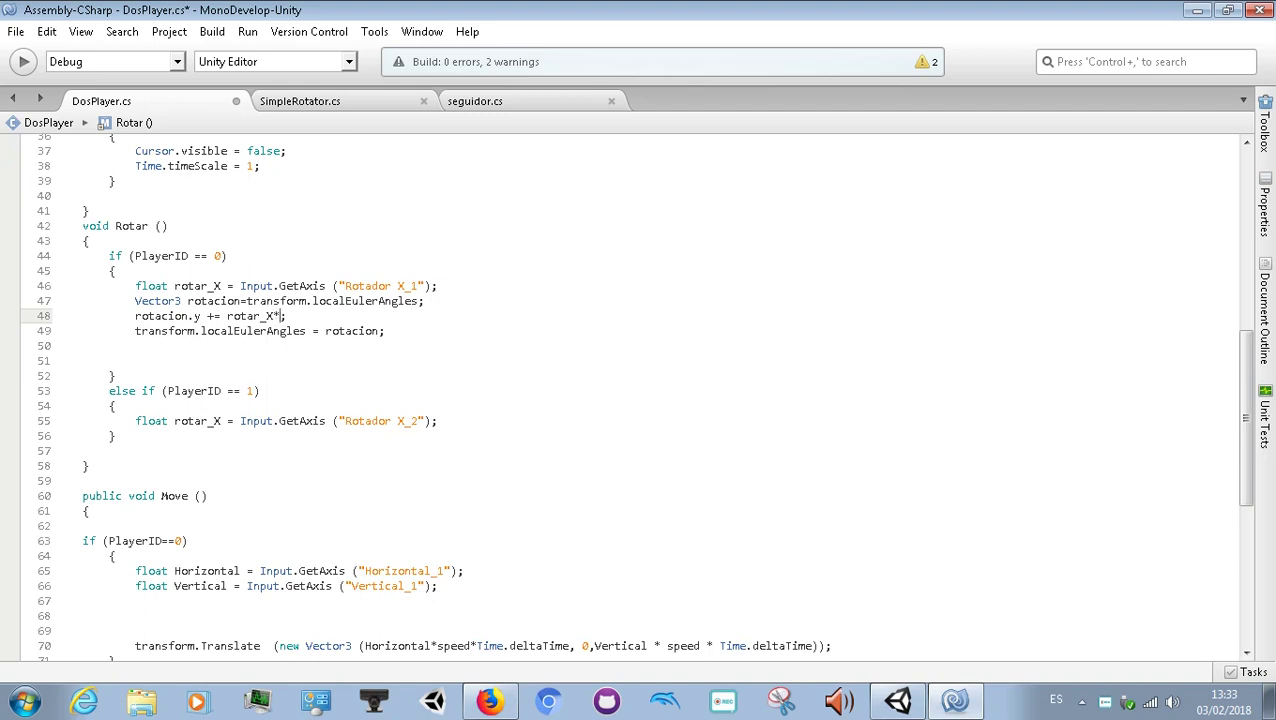
# Step: Append *sencivildad*Time.deltaTime after rotar_X on line 48 using autocomplete
pyautogui.write('t')
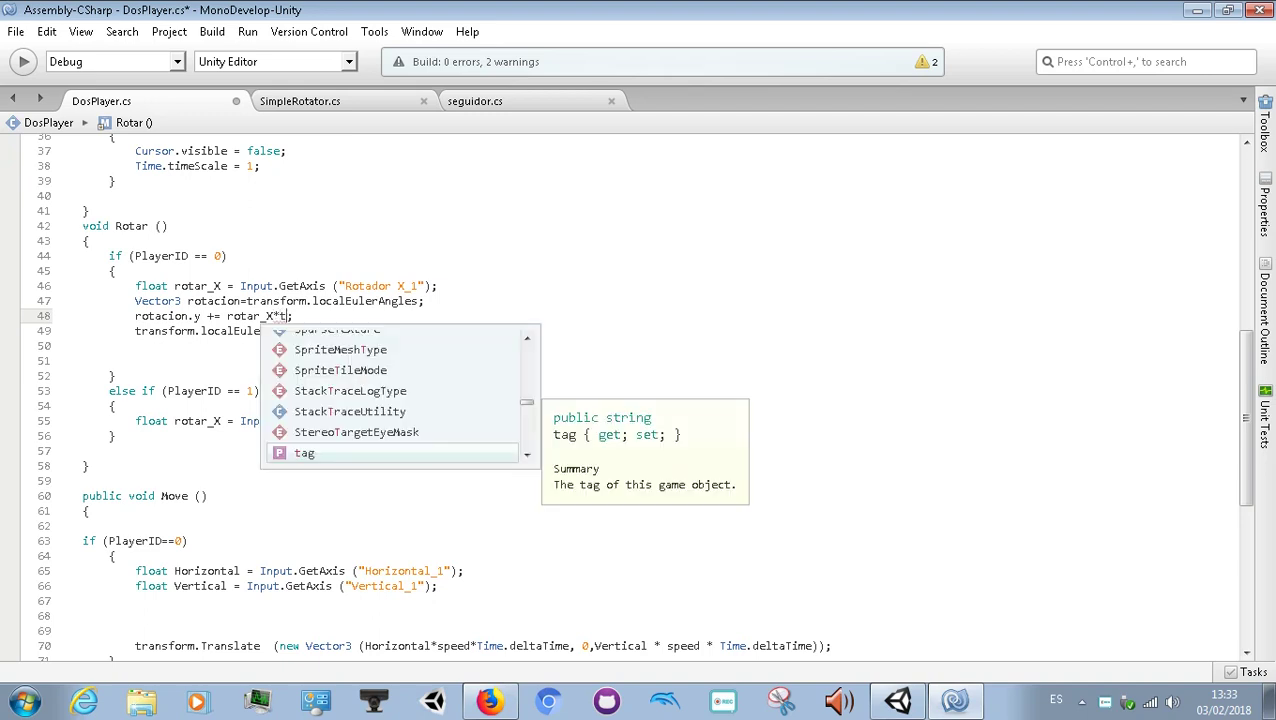
pyautogui.press('BackSpace')
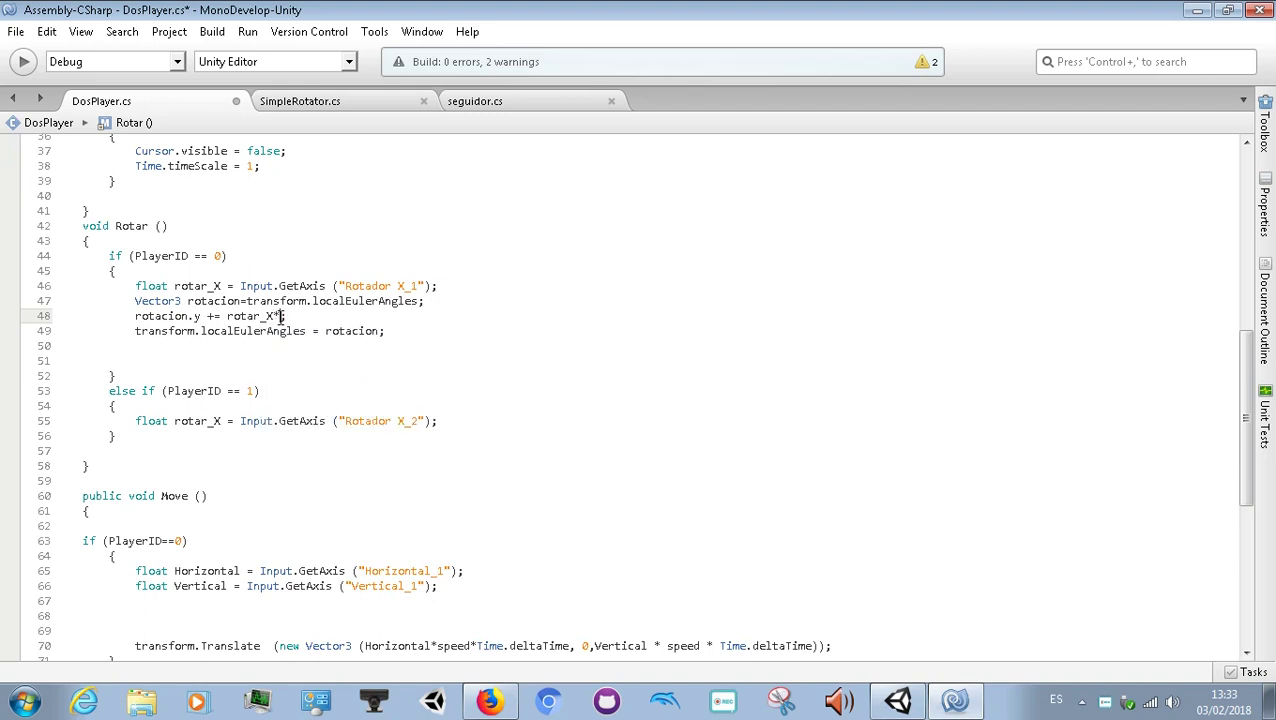
pyautogui.write('se')
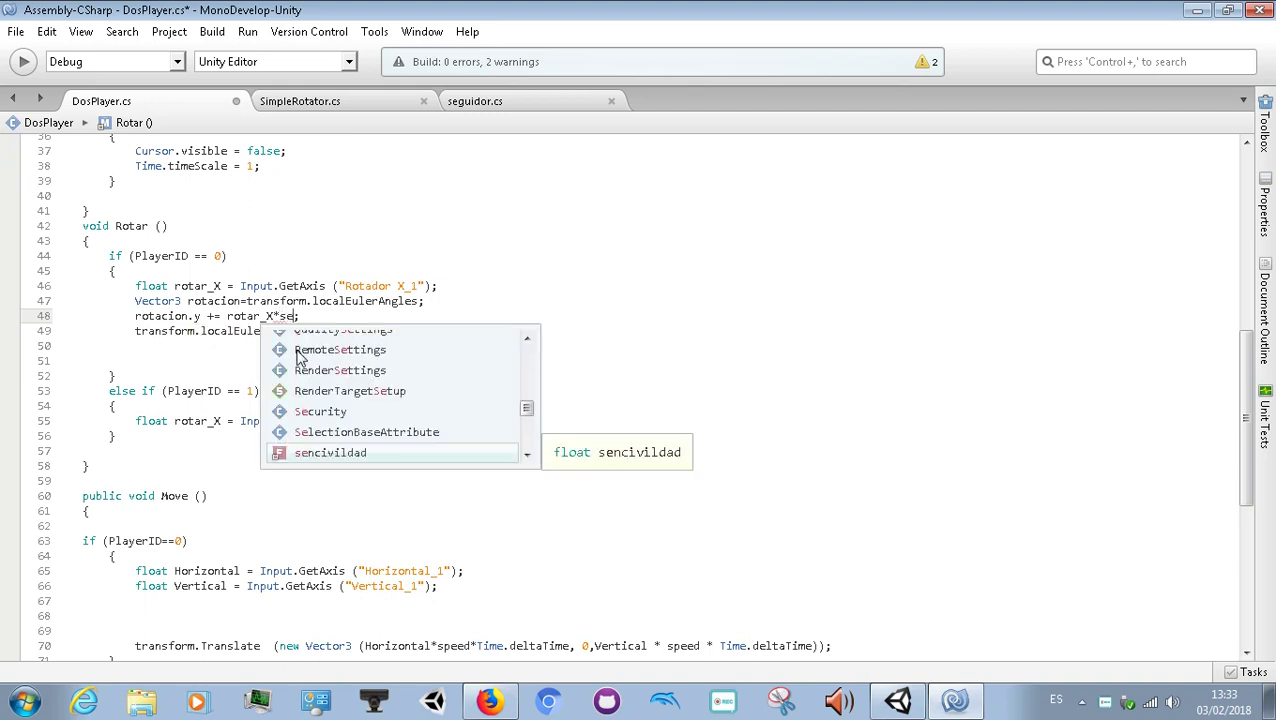
pyautogui.doubleClick(336, 453)
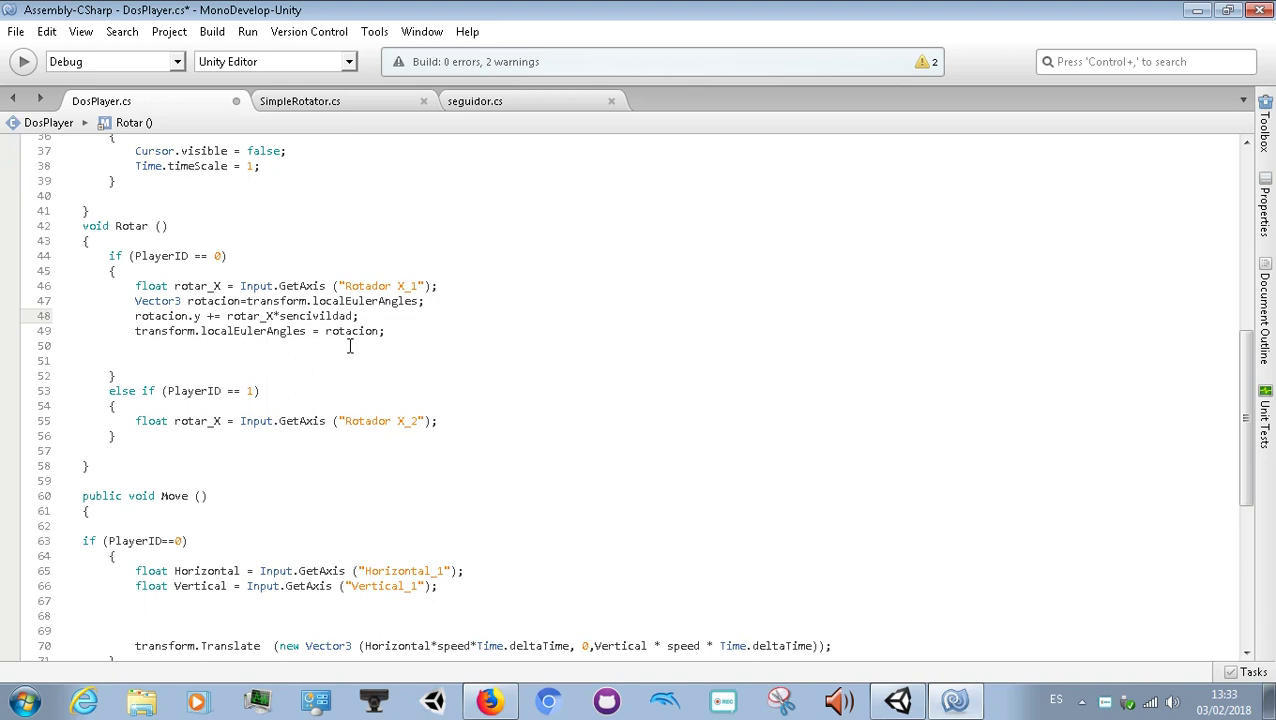
pyautogui.write('*')
pyautogui.write('t')
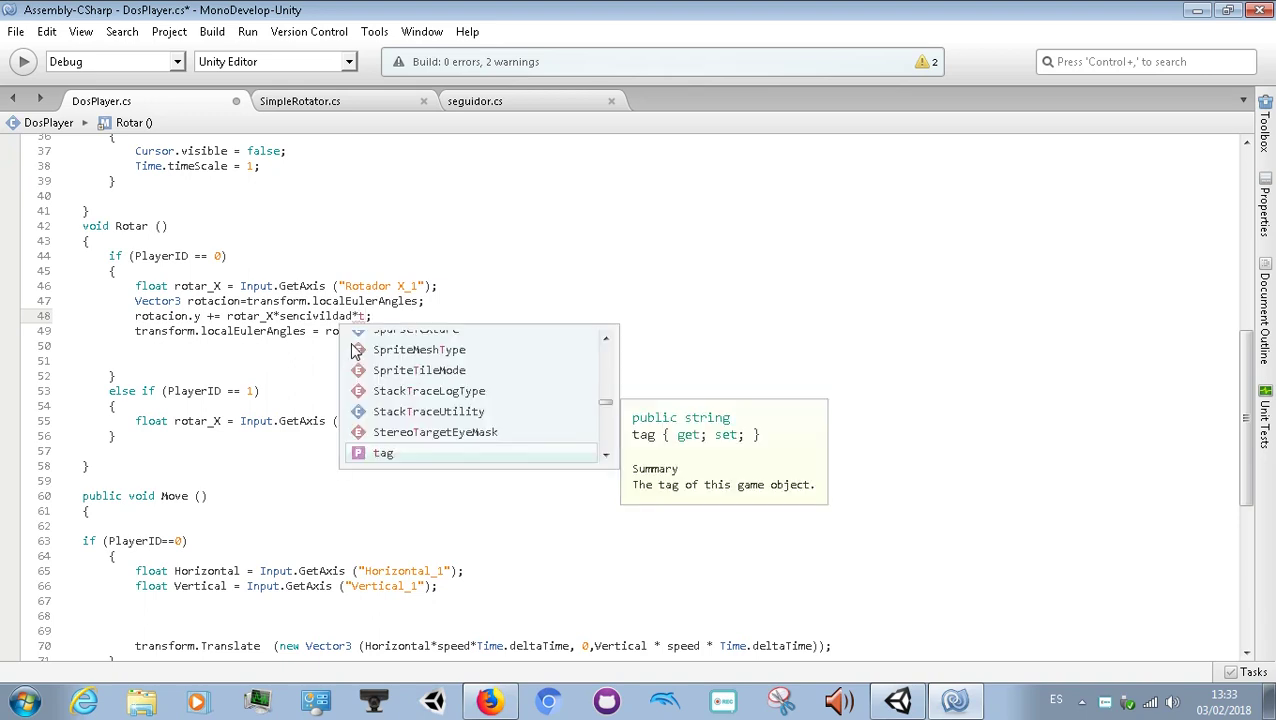
pyautogui.write('im')
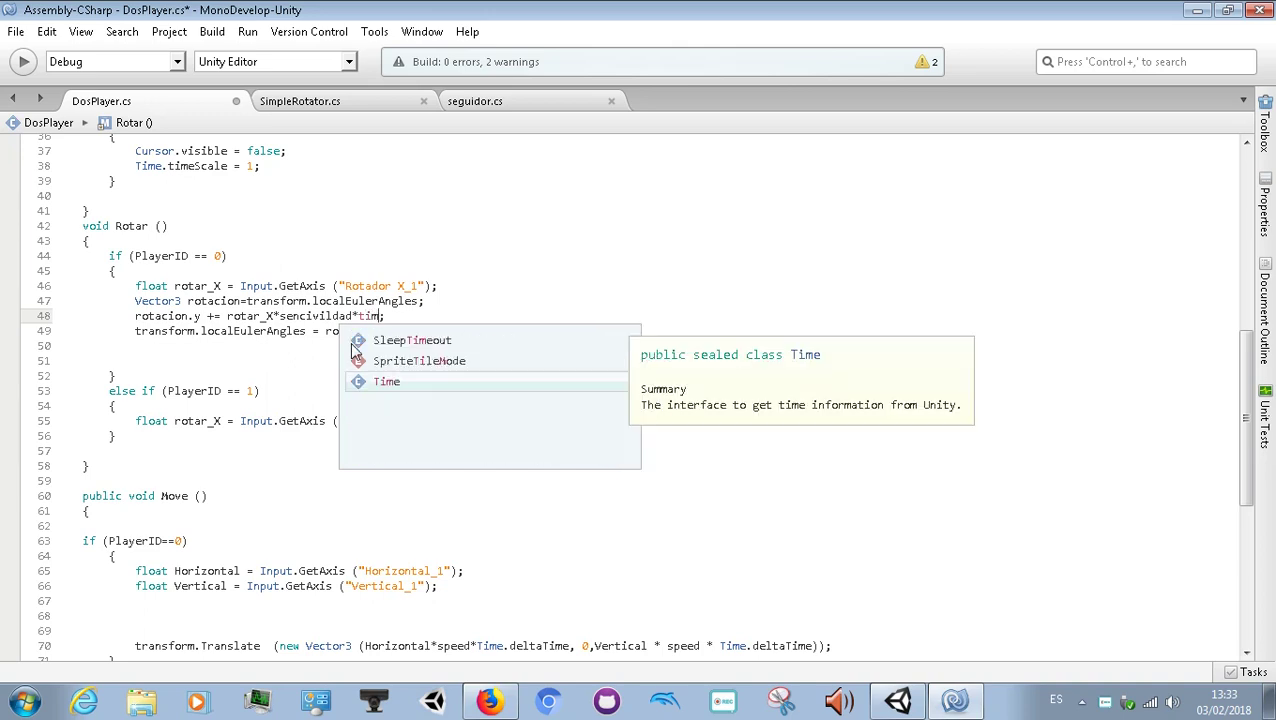
pyautogui.write('e.')
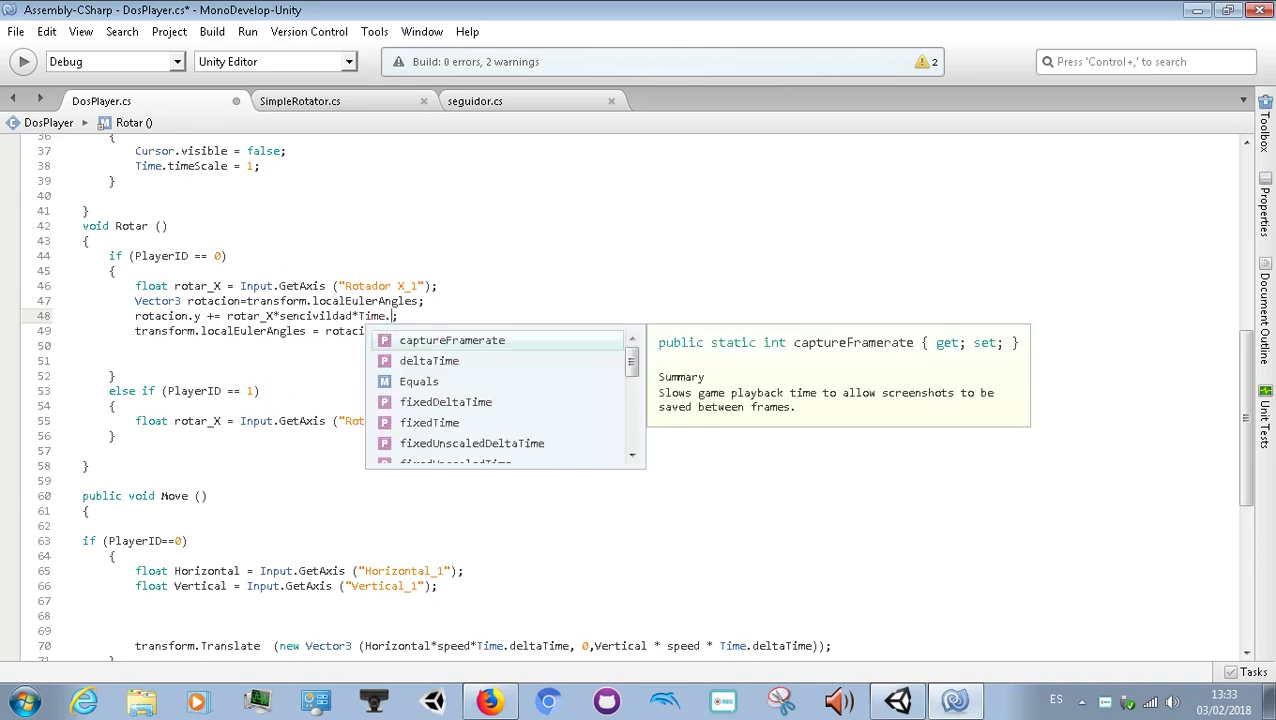
pyautogui.write('del')
pyautogui.doubleClick(431, 341)
pyautogui.click(465, 315)
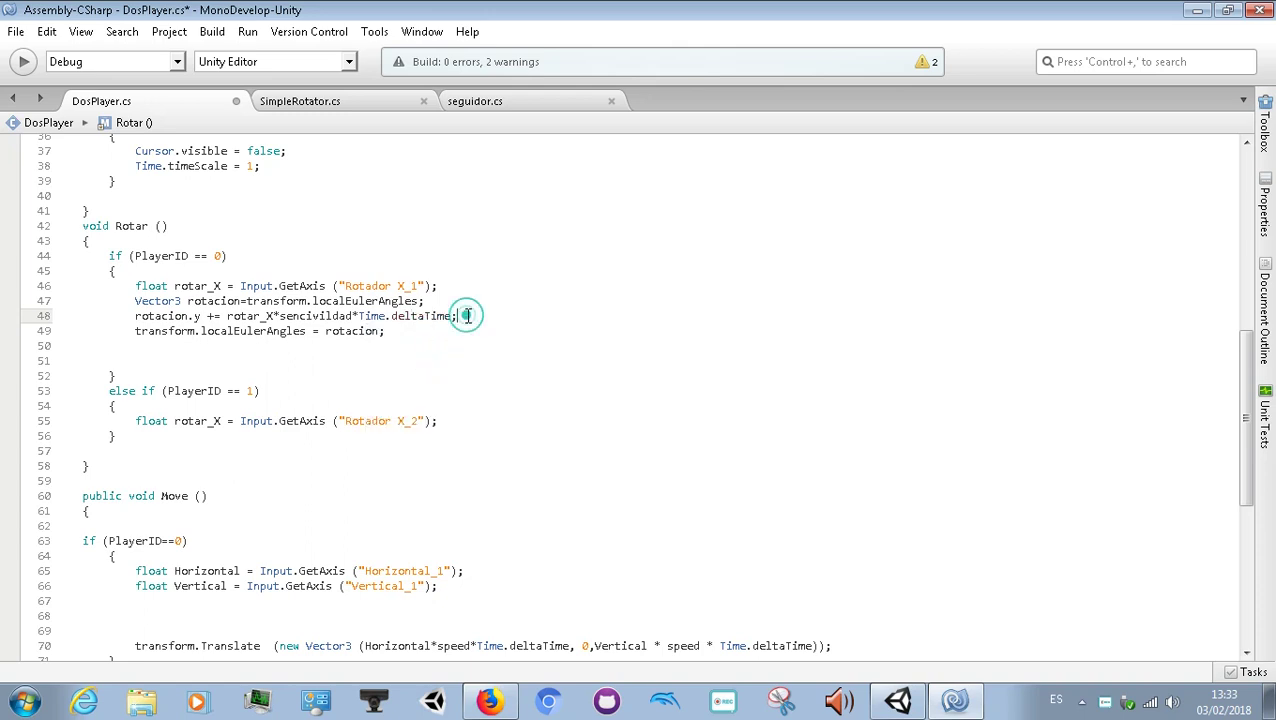
pyautogui.moveTo(452, 315); pyautogui.dragTo(361, 316)
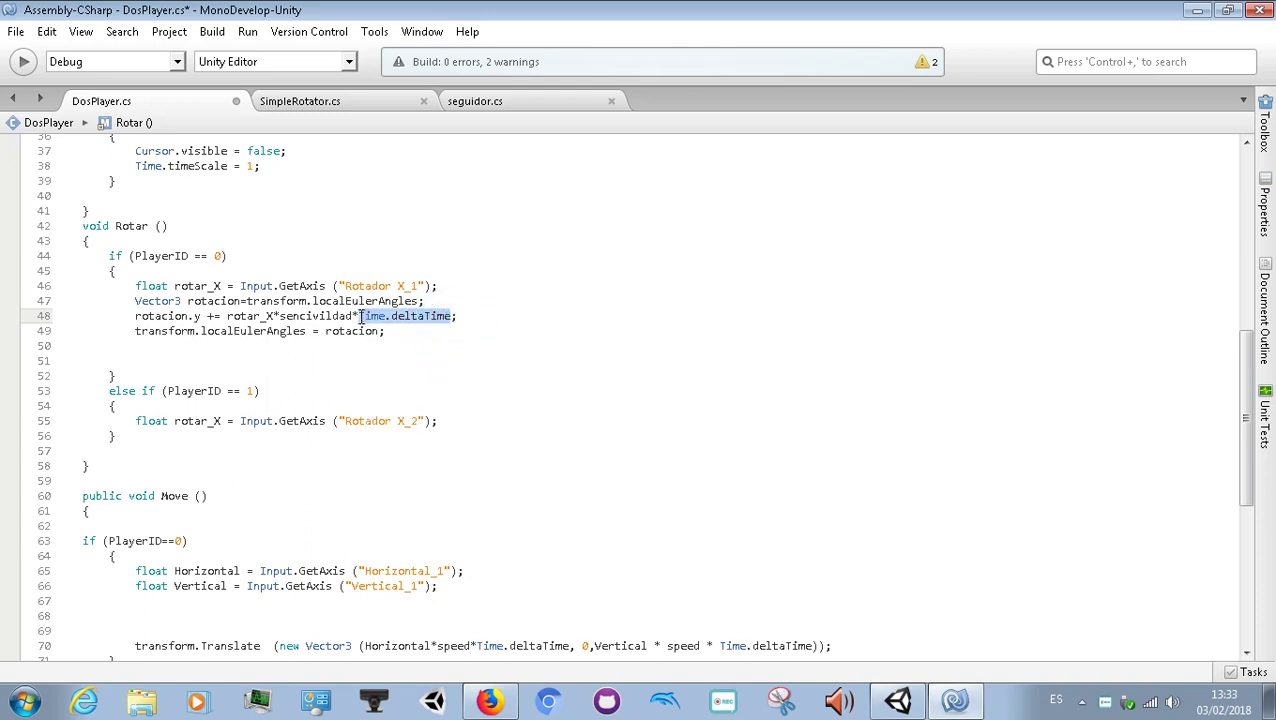
# Step: Review the transform.localEulerAngles assignments on lines 47 and 49
pyautogui.click(388, 331)
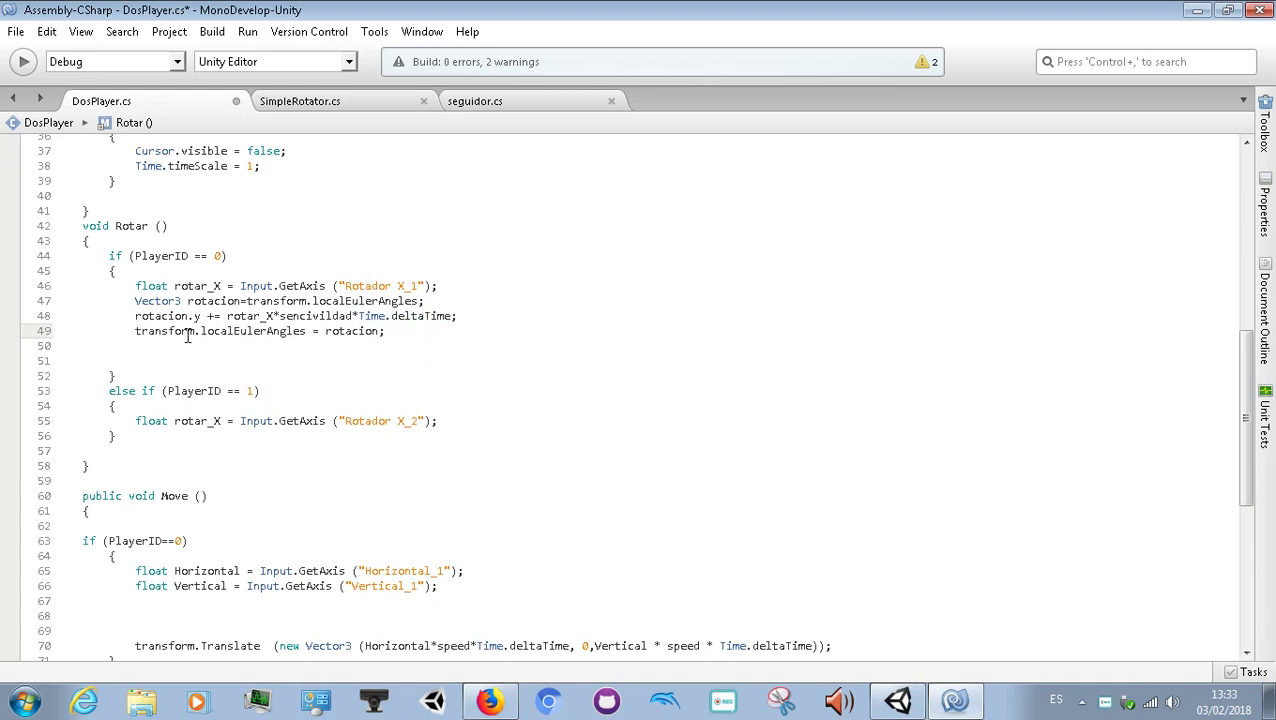
pyautogui.moveTo(133, 331); pyautogui.dragTo(206, 336)
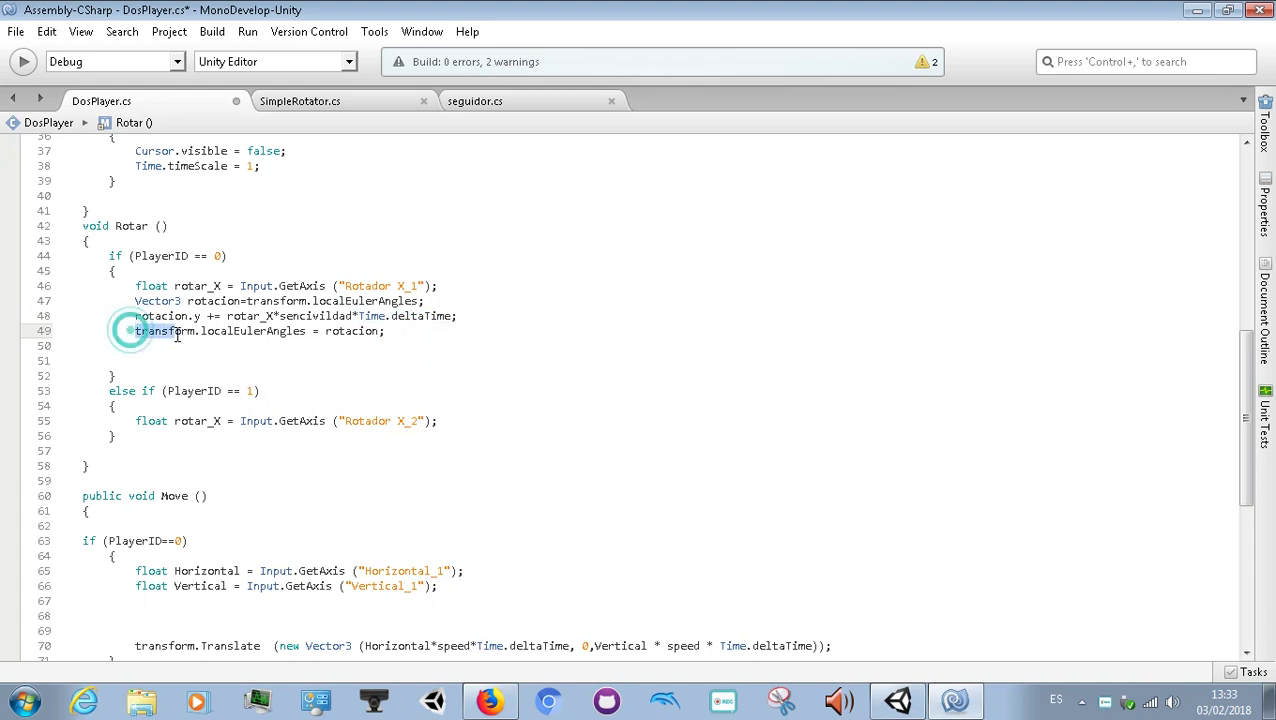
pyautogui.doubleClick(162, 331)
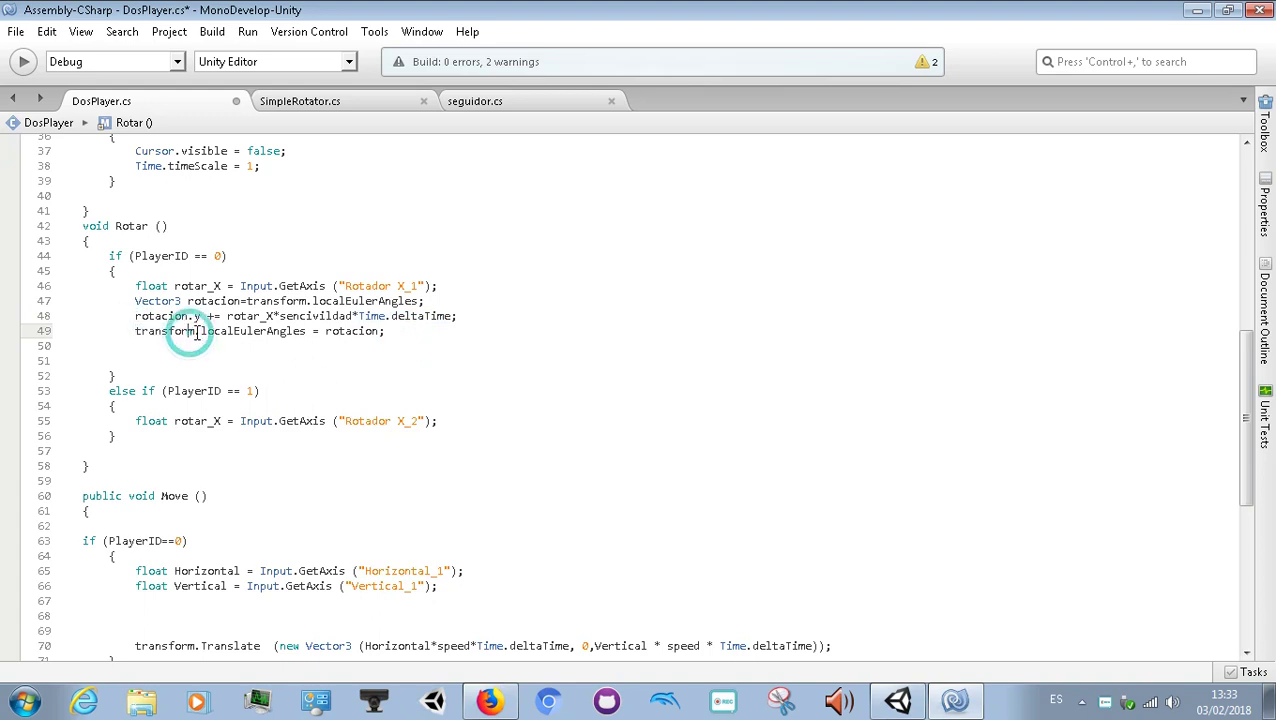
pyautogui.doubleClick(240, 332)
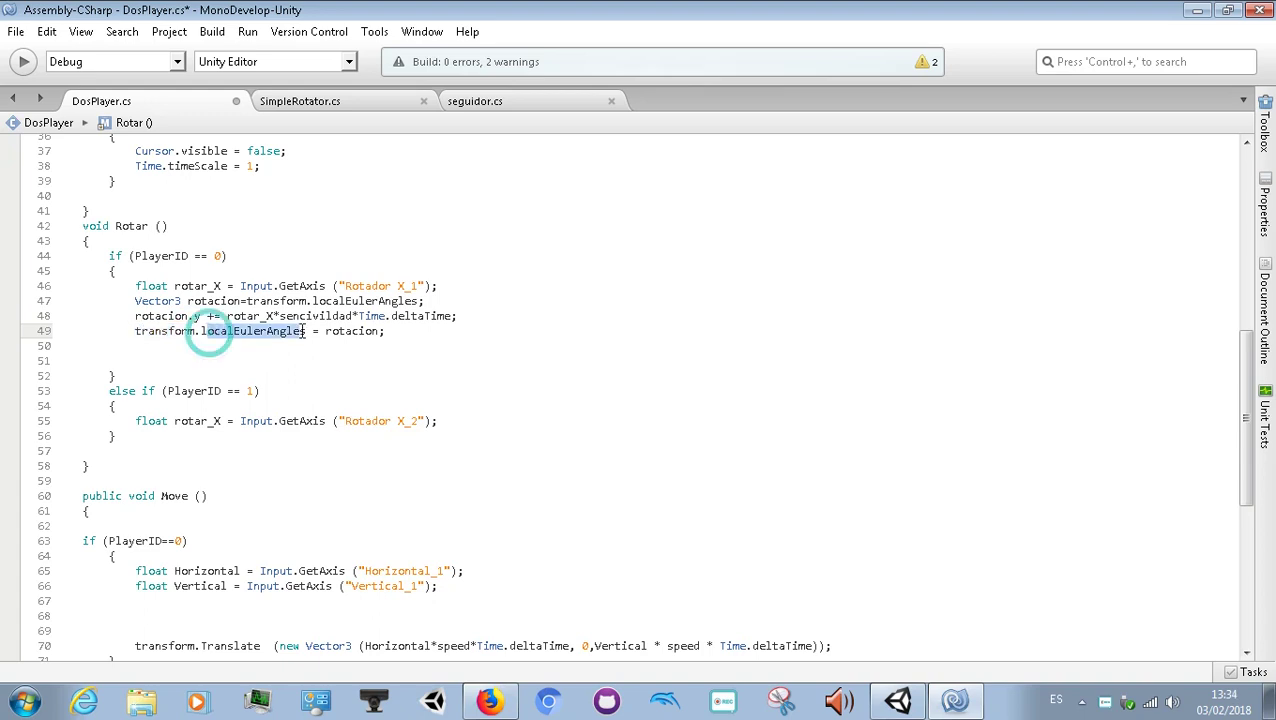
pyautogui.click(307, 333)
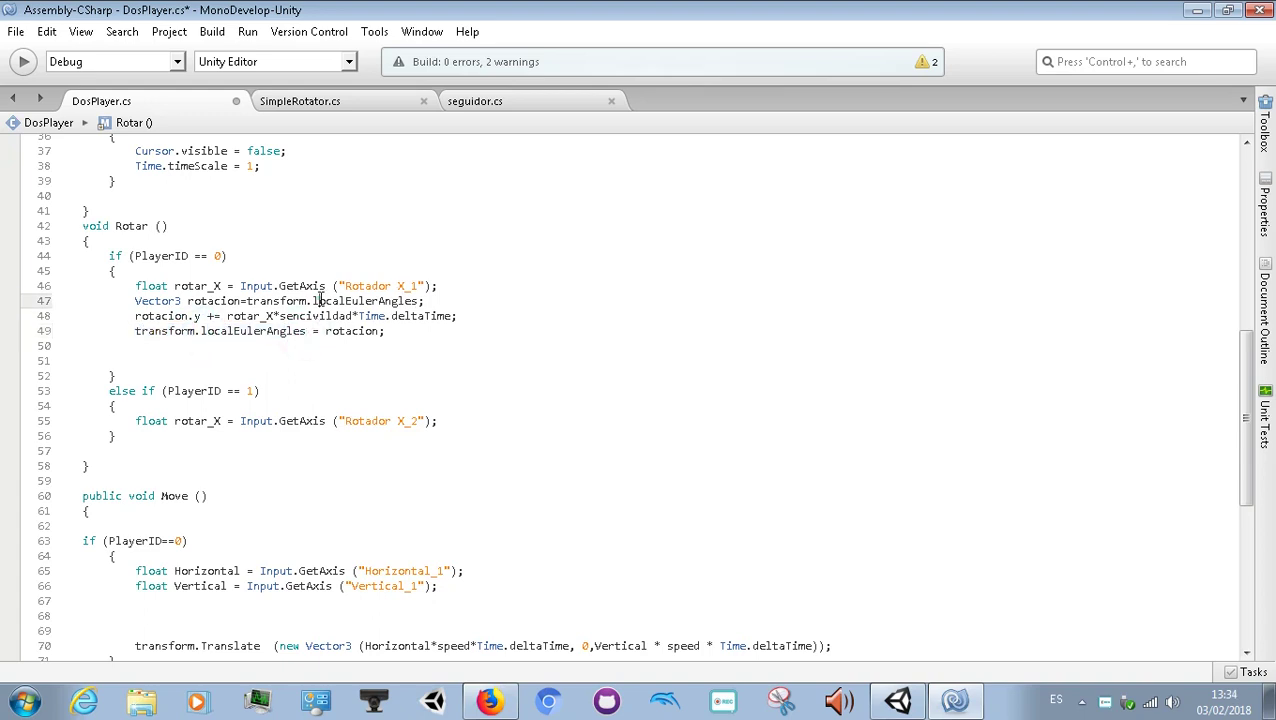
pyautogui.moveTo(306, 301); pyautogui.dragTo(420, 301)
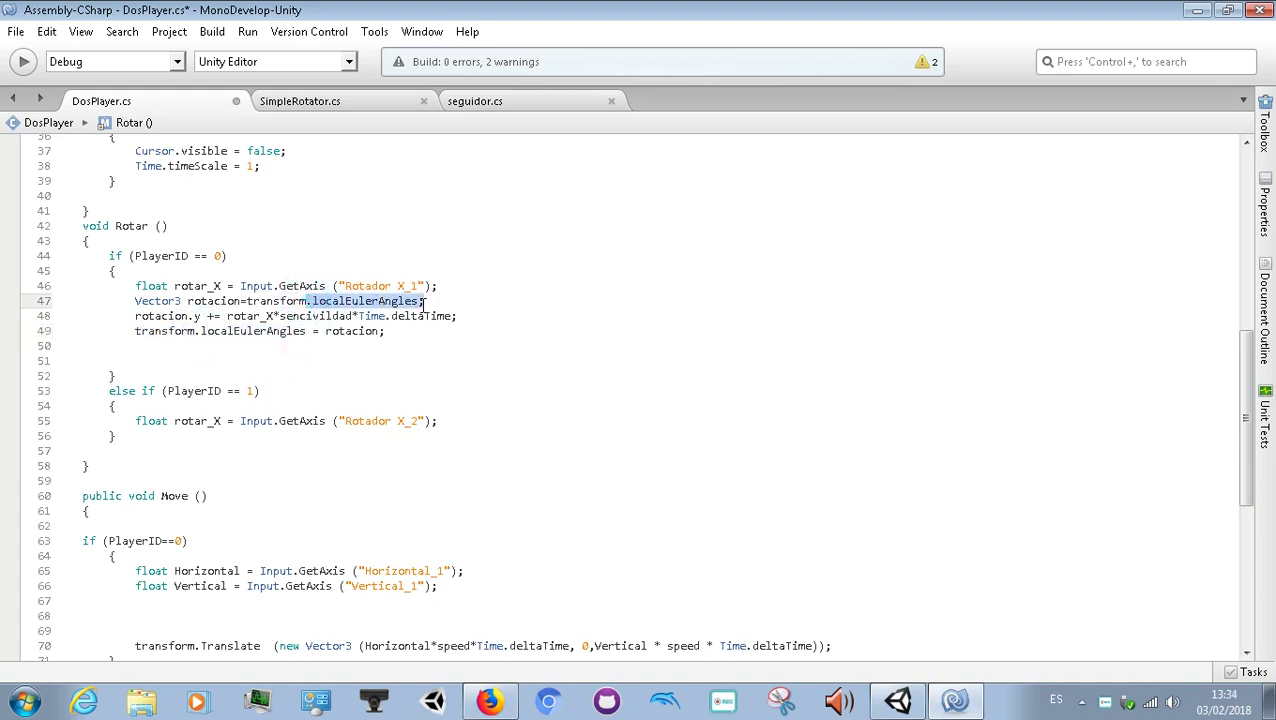
pyautogui.doubleClick(376, 333)
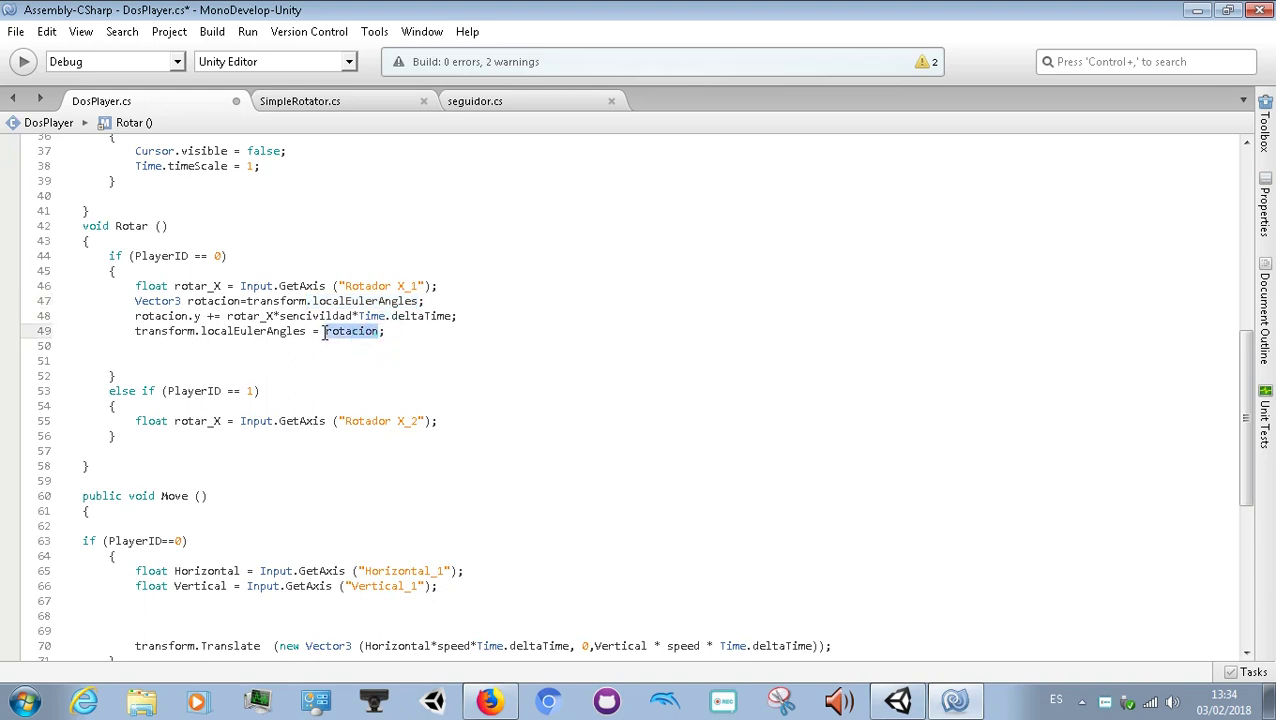
pyautogui.click(410, 331)
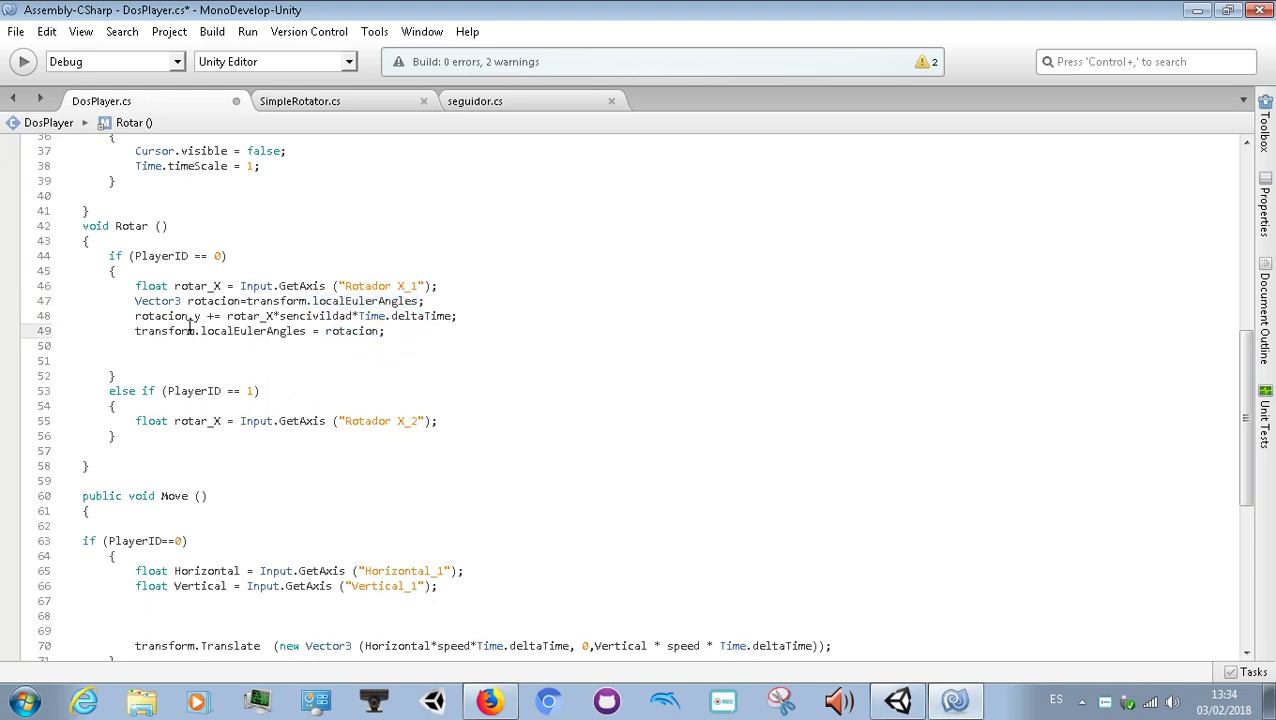
pyautogui.moveTo(189, 301); pyautogui.dragTo(243, 301)
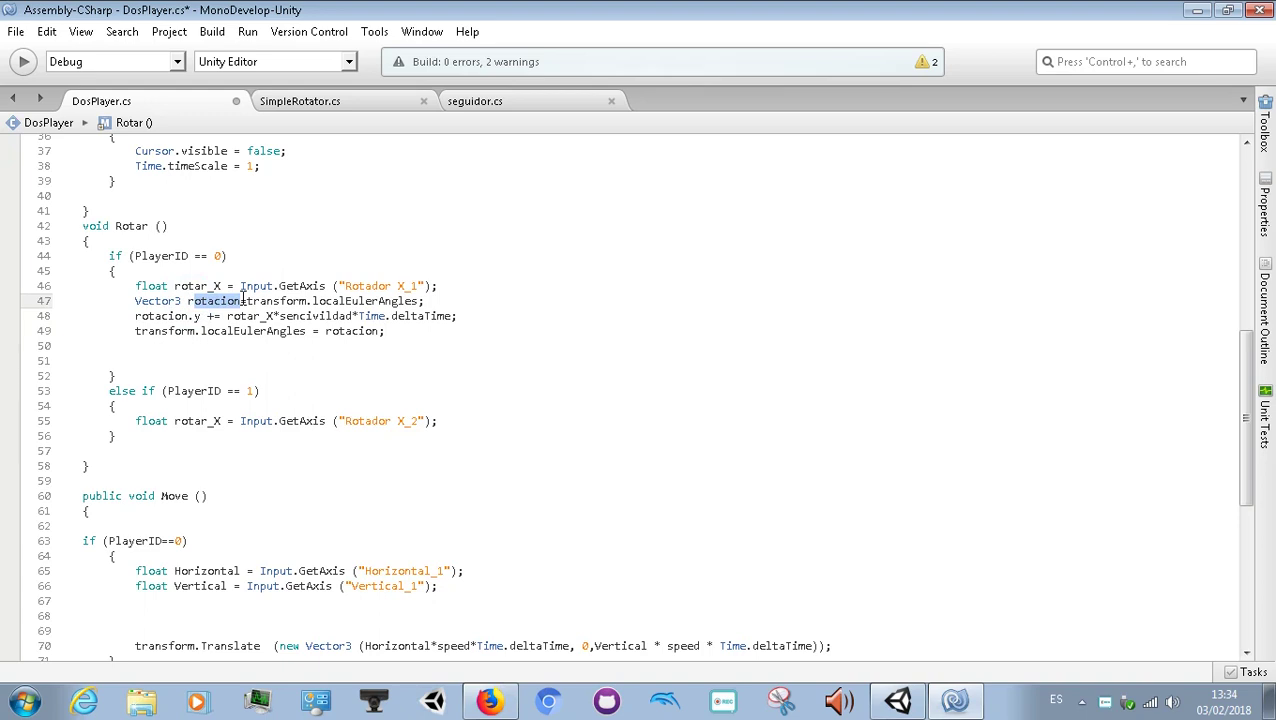
pyautogui.moveTo(247, 301); pyautogui.dragTo(418, 301)
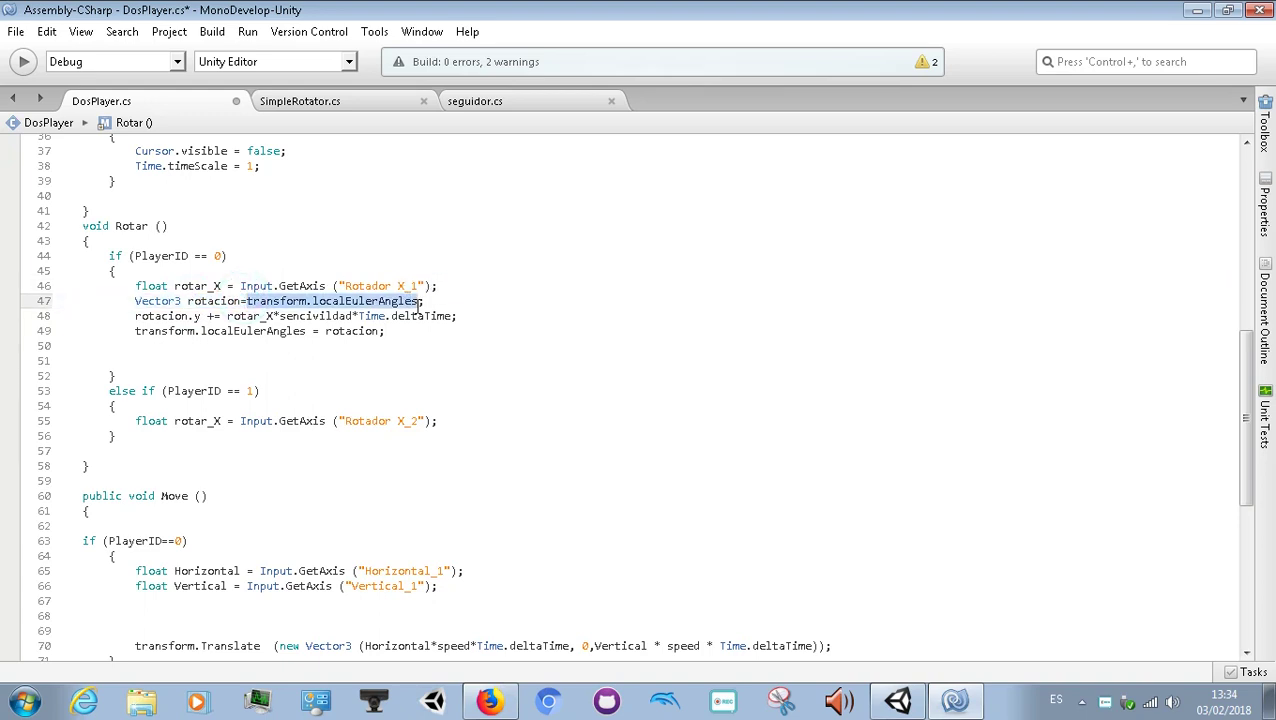
pyautogui.moveTo(418, 308)
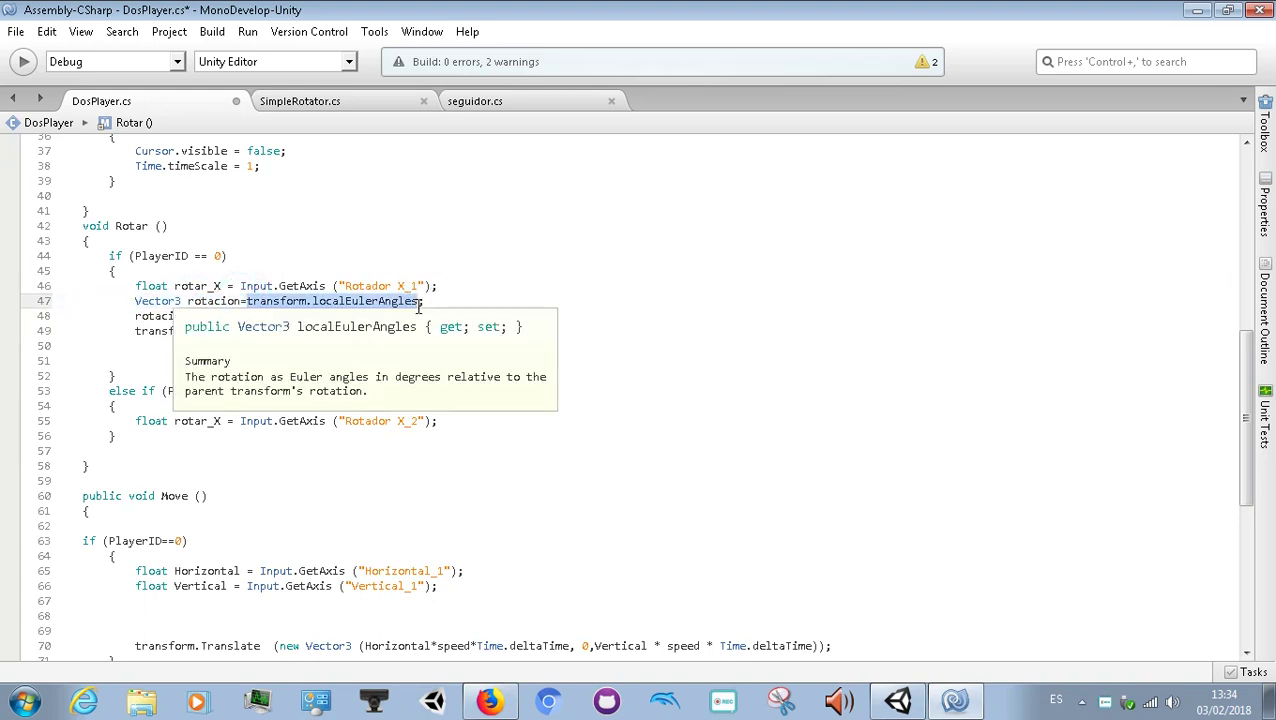
pyautogui.click(426, 301)
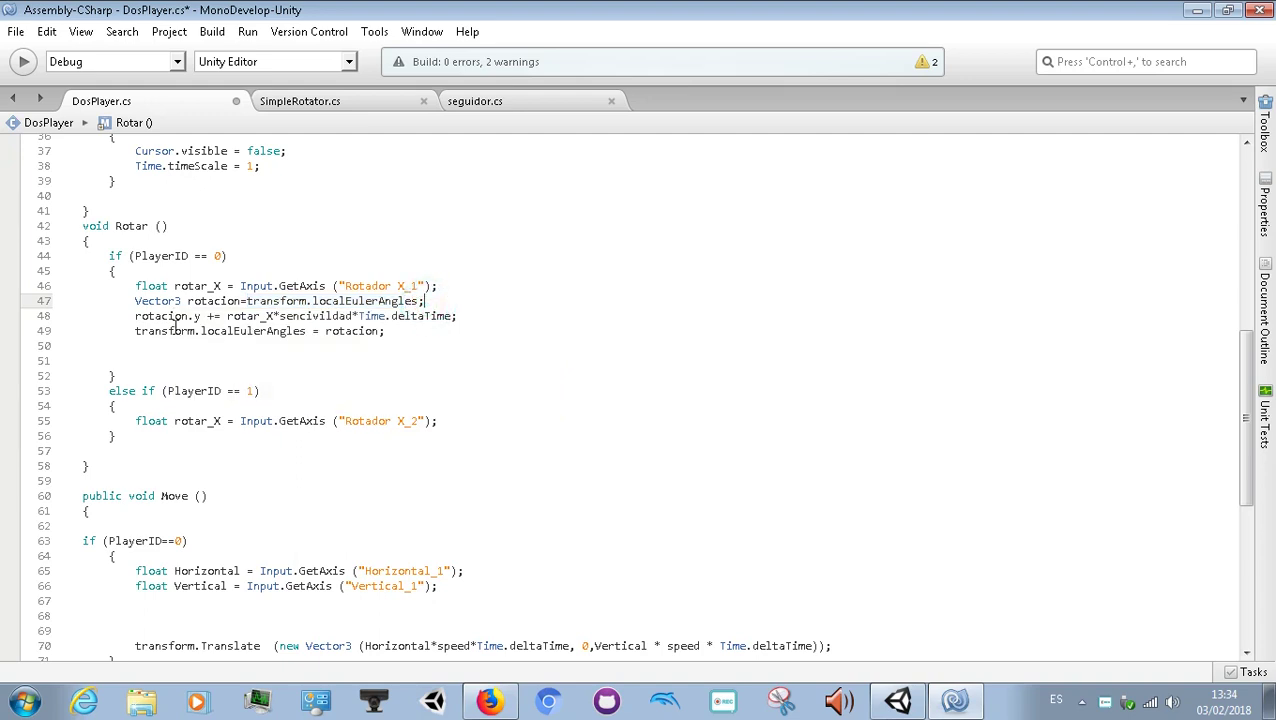
# Step: Review line 48's rotar_X*sencivildad*Time.deltaTime increment and view SimpleRotator.cs for comparison
pyautogui.moveTo(134, 316); pyautogui.dragTo(187, 308)
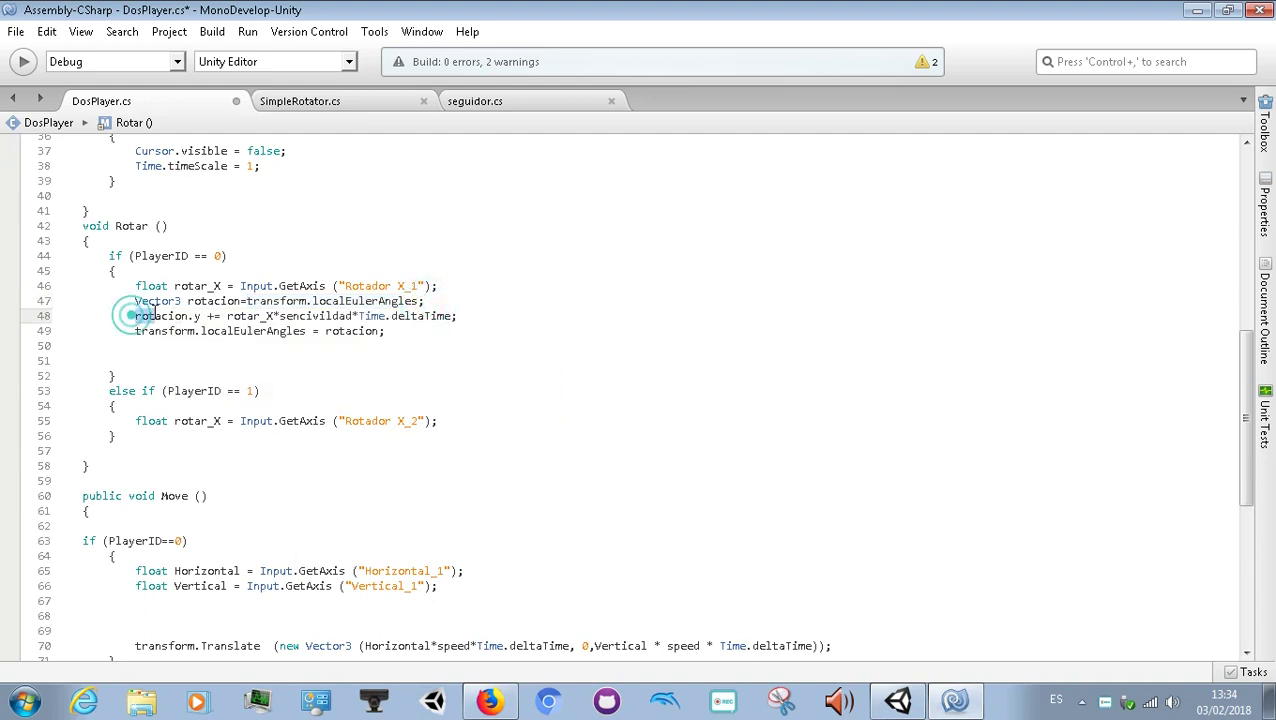
pyautogui.click(195, 316)
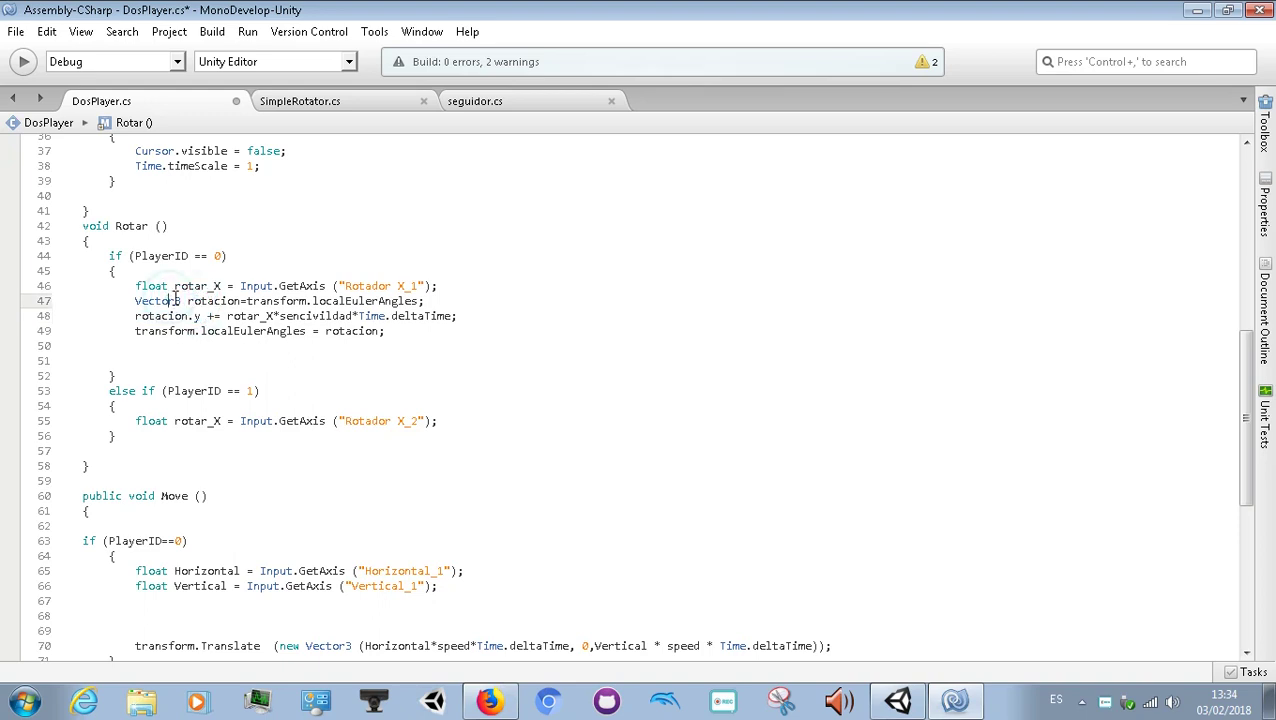
pyautogui.moveTo(187, 301); pyautogui.dragTo(125, 312)
pyautogui.click(125, 310)
pyautogui.click(222, 316)
pyautogui.doubleClick(213, 316)
pyautogui.click(240, 316)
pyautogui.moveTo(229, 316); pyautogui.dragTo(276, 316)
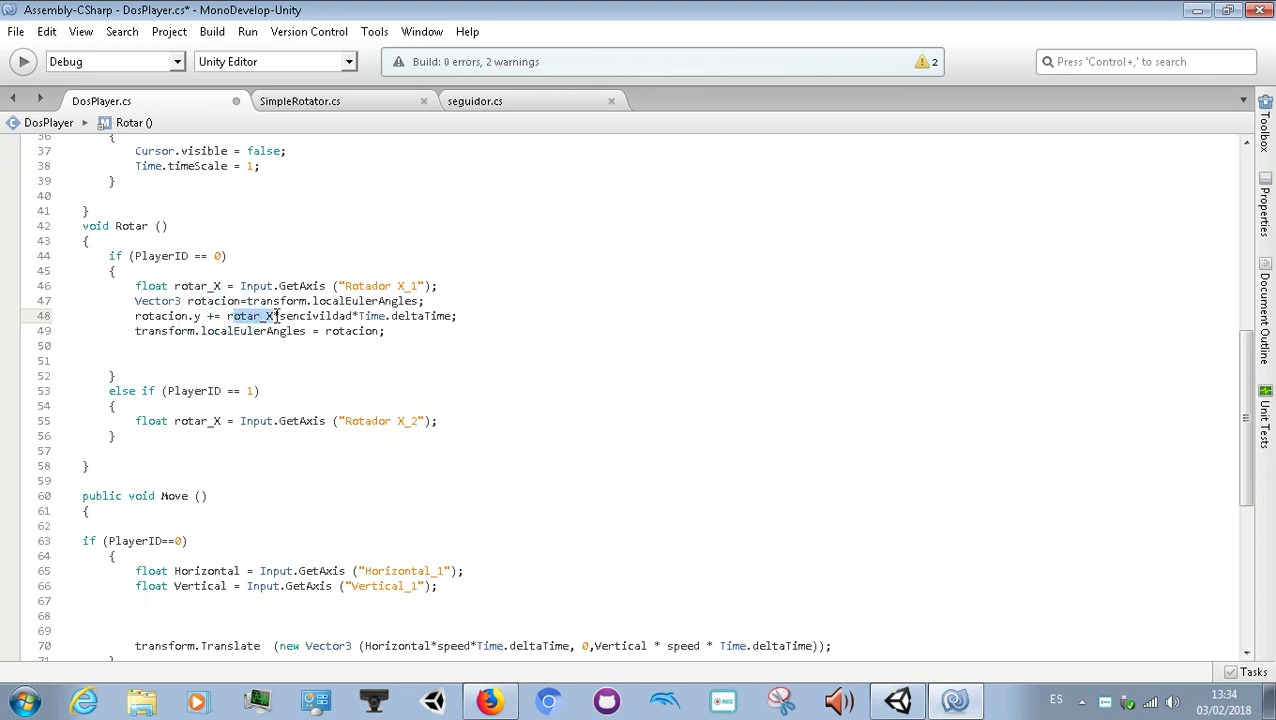
pyautogui.moveTo(352, 316); pyautogui.dragTo(452, 315)
pyautogui.click(452, 315)
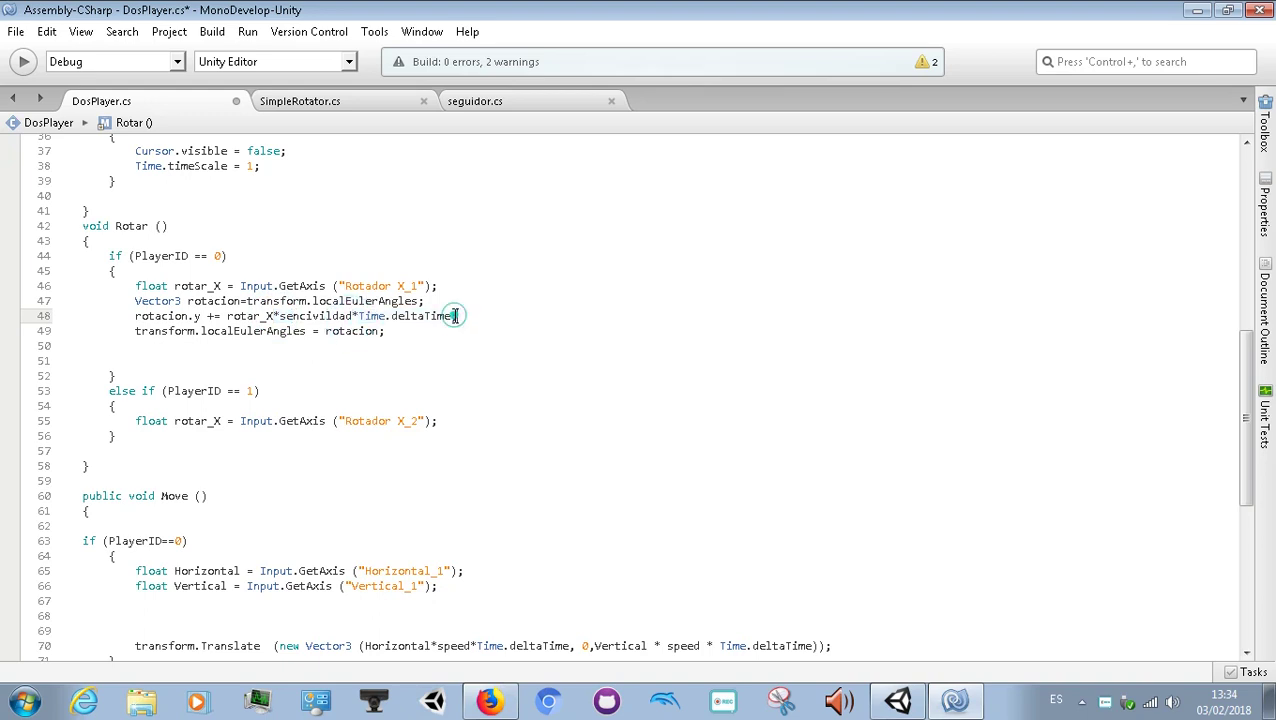
pyautogui.moveTo(228, 316); pyautogui.dragTo(448, 316)
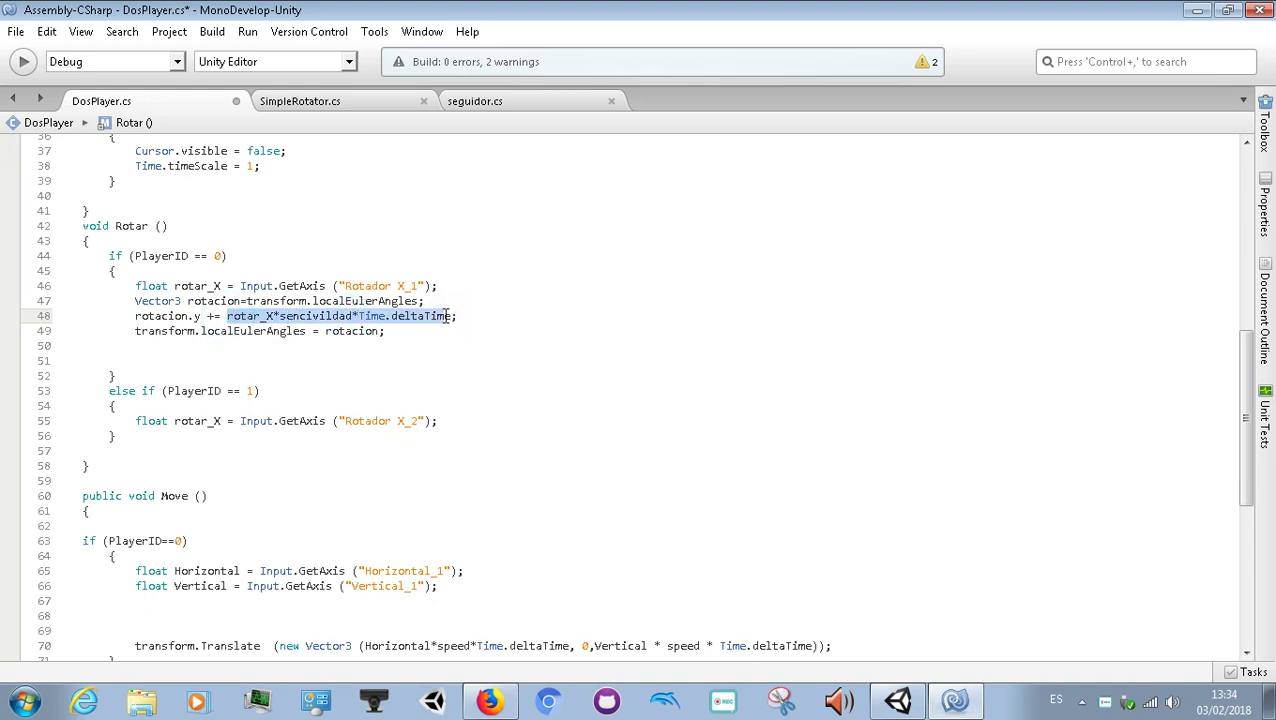
pyautogui.click(452, 315)
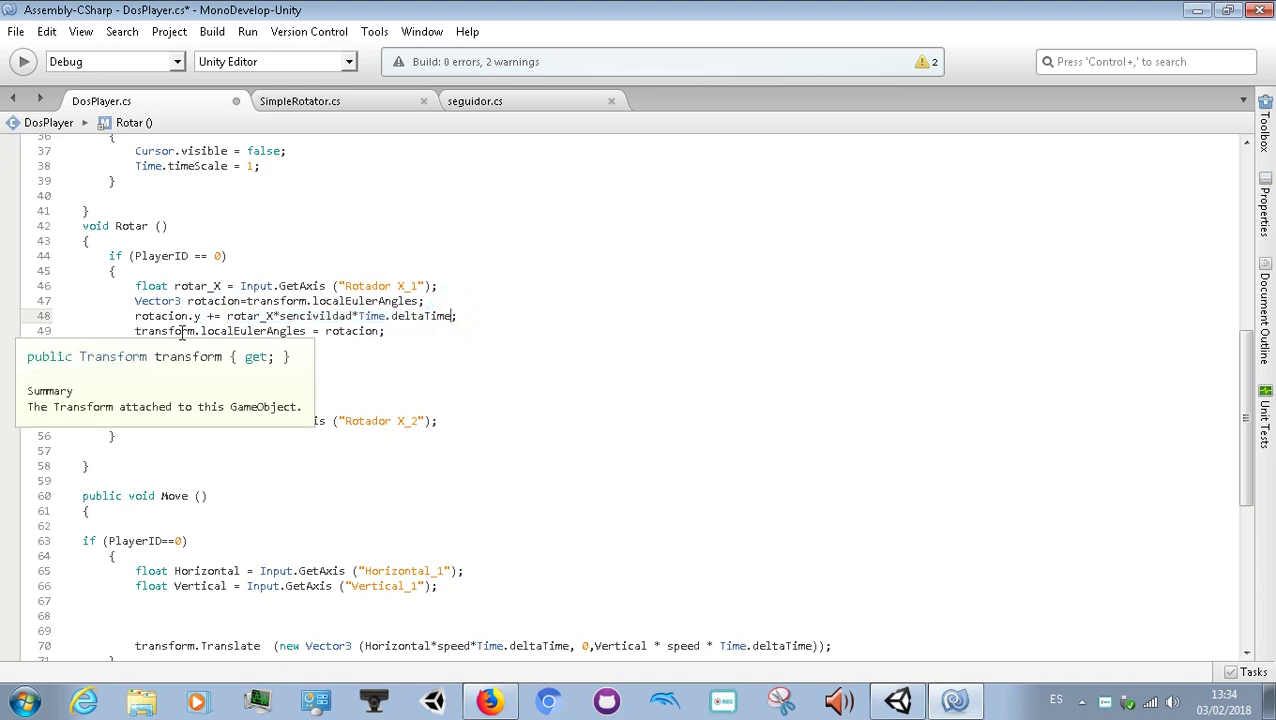
pyautogui.click(313, 104)
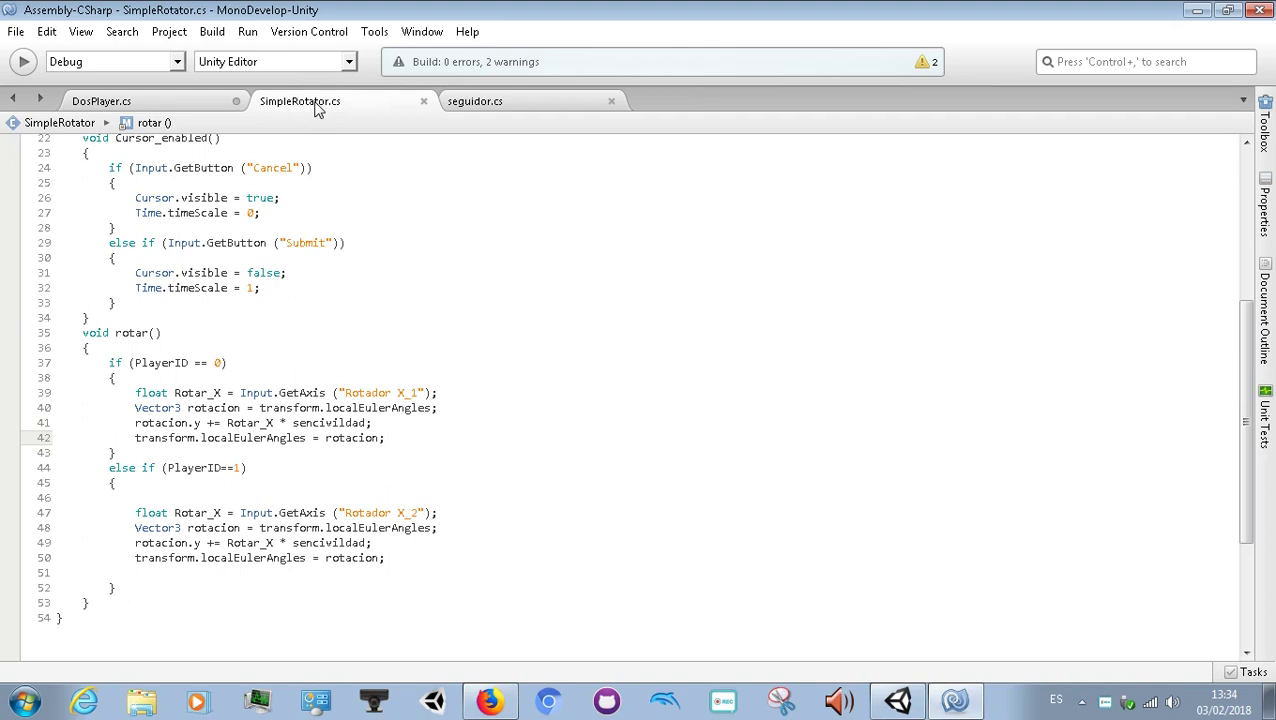
# Step: Back in DosPlayer.cs, select the rotar_X*sencivildad*Time.deltaTime expression on line 48
pyautogui.click(160, 95)
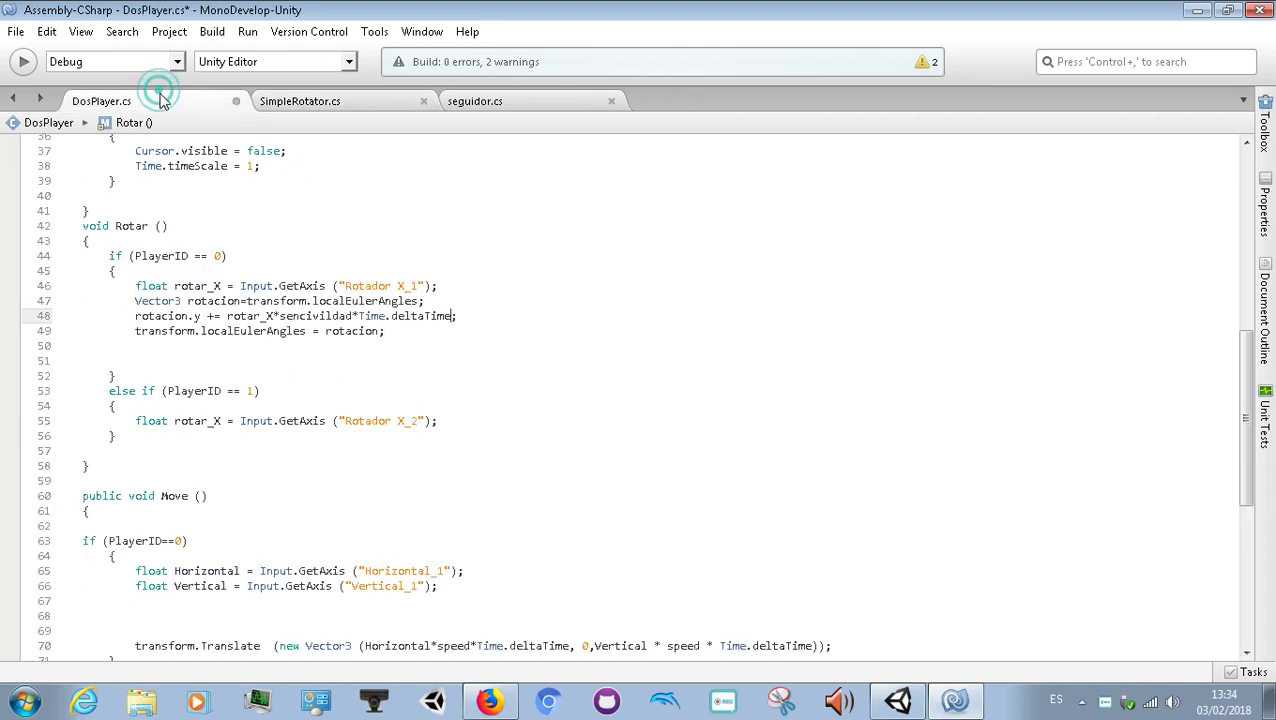
pyautogui.click(227, 314)
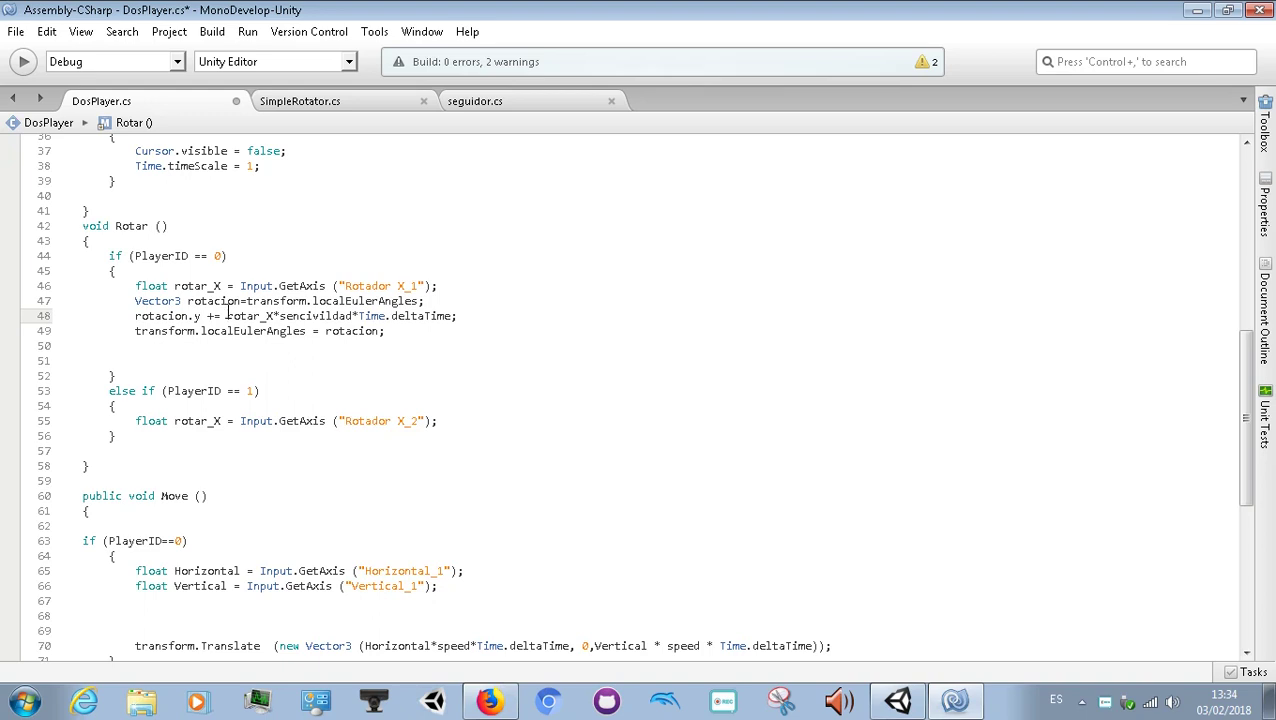
pyautogui.moveTo(227, 315); pyautogui.dragTo(455, 315)
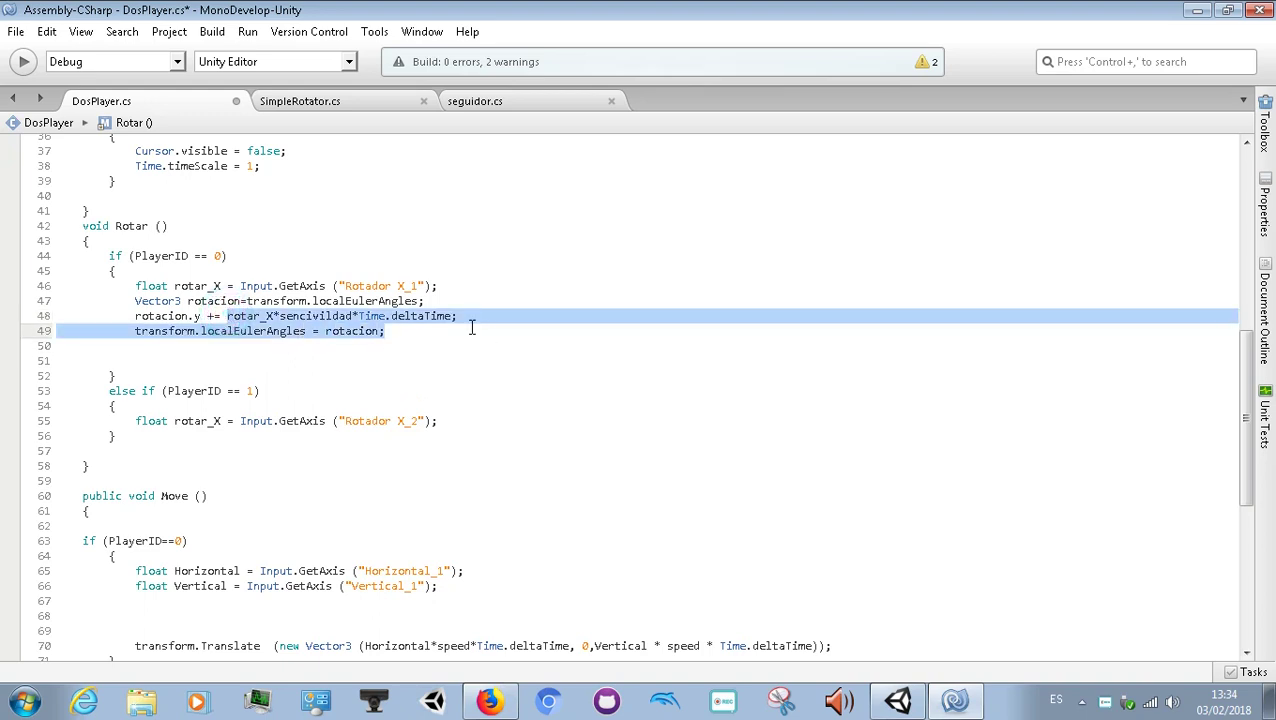
pyautogui.moveTo(457, 315); pyautogui.dragTo(226, 316)
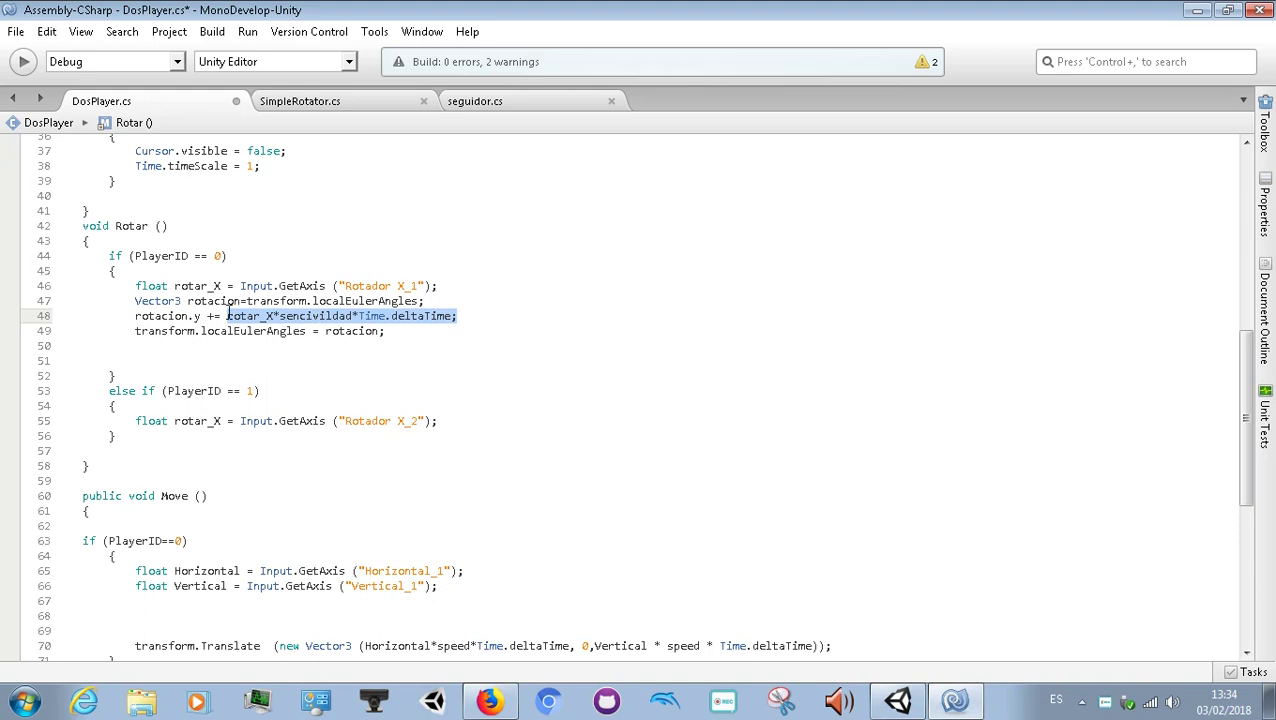
pyautogui.click(226, 316)
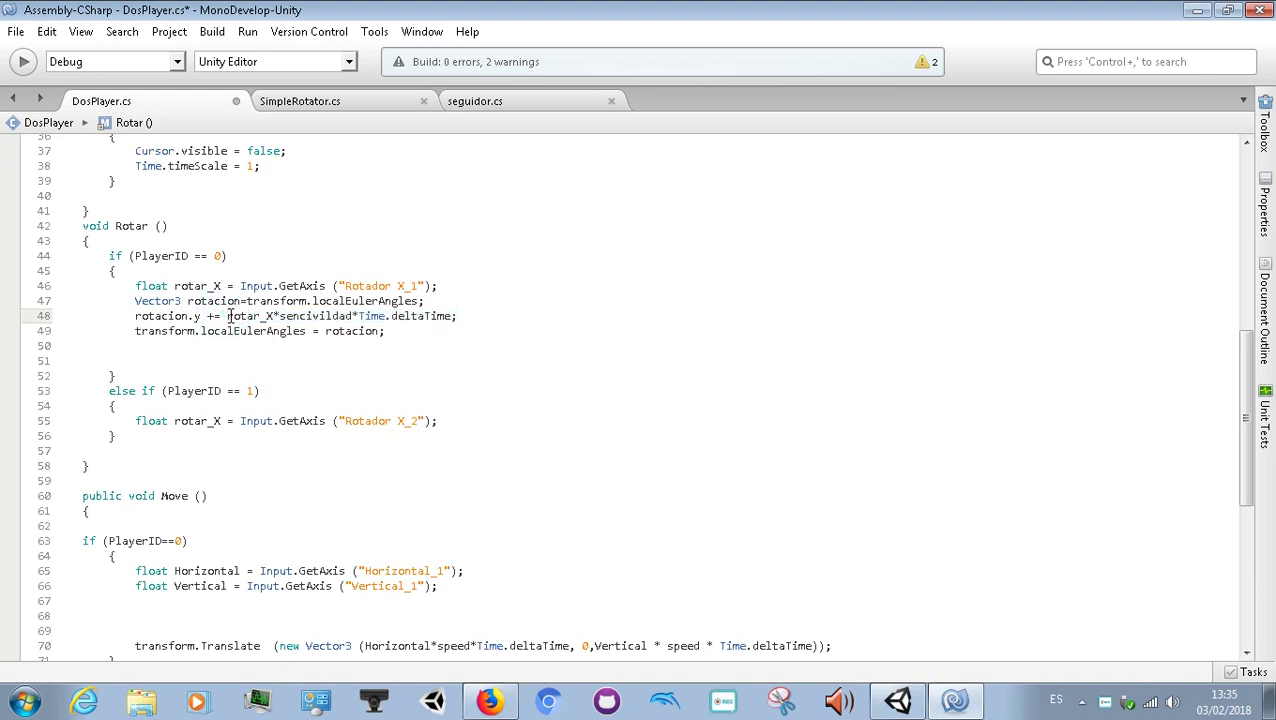
# Step: Wrap line 48's rotar_X*sencivildad*Time.deltaTime in parentheses before the semicolon
pyautogui.write('(')
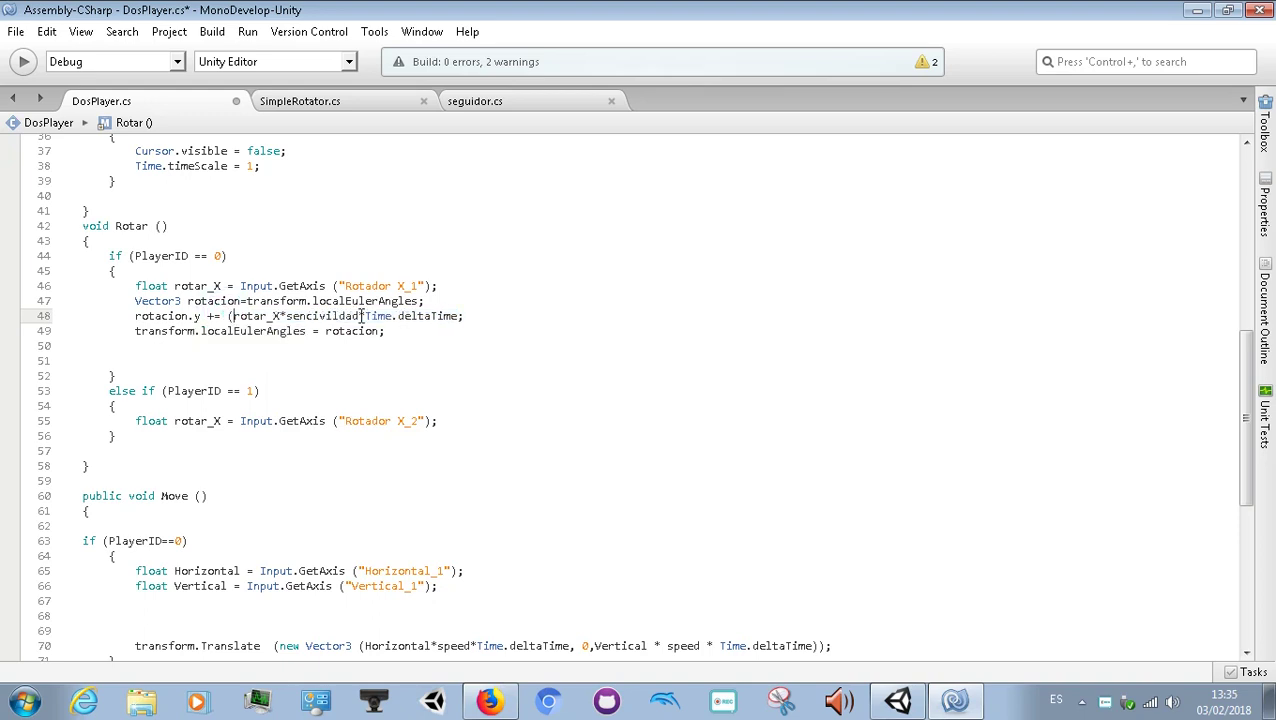
pyautogui.click(457, 316)
pyautogui.write(')')
pyautogui.click(457, 316)
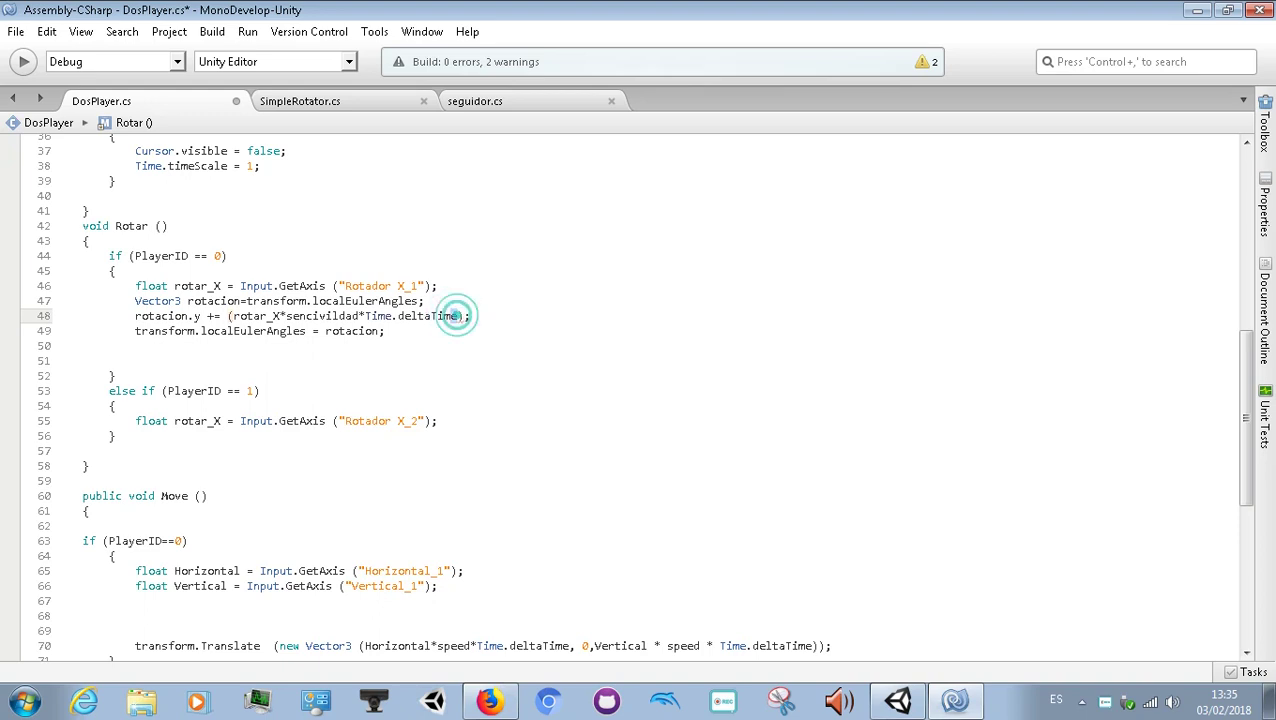
pyautogui.click(371, 349)
pyautogui.moveTo(232, 316); pyautogui.dragTo(458, 316)
pyautogui.click(452, 318)
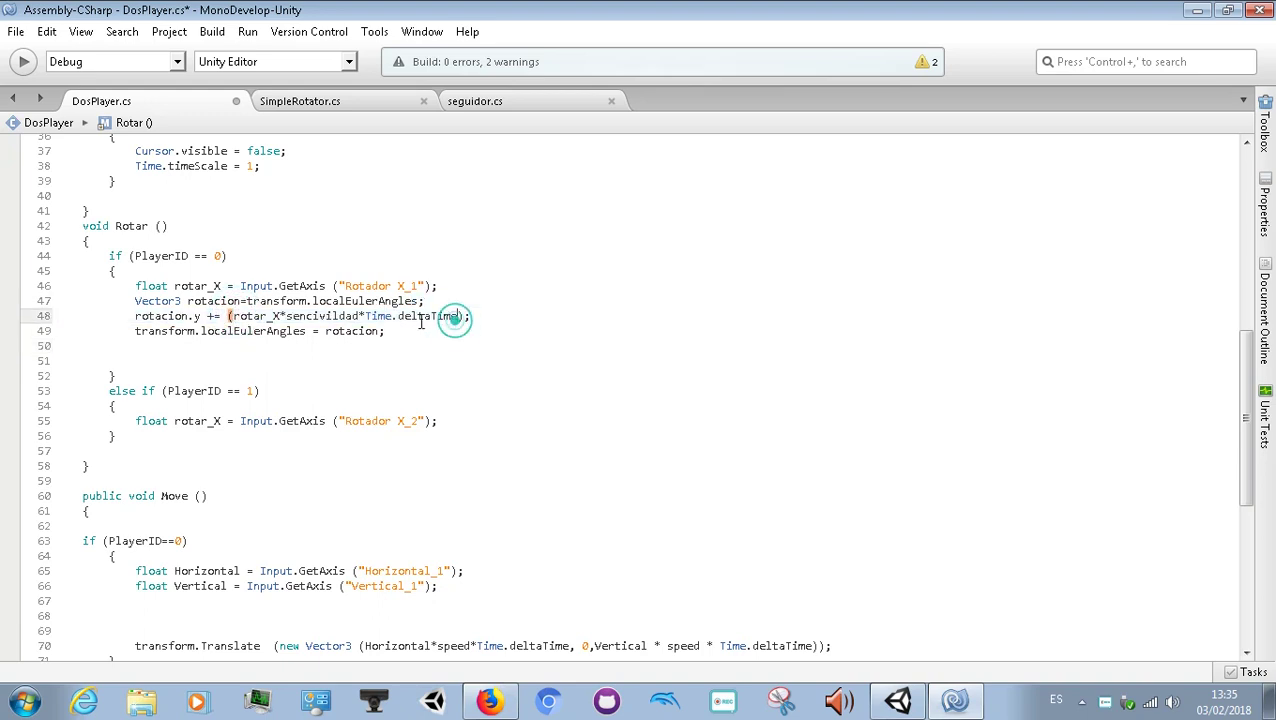
# Step: Check that the parenthesised expression on line 48 has matching brackets
pyautogui.click(225, 316)
pyautogui.click(226, 316)
pyautogui.moveTo(464, 318); pyautogui.dragTo(227, 316)
pyautogui.click(280, 316)
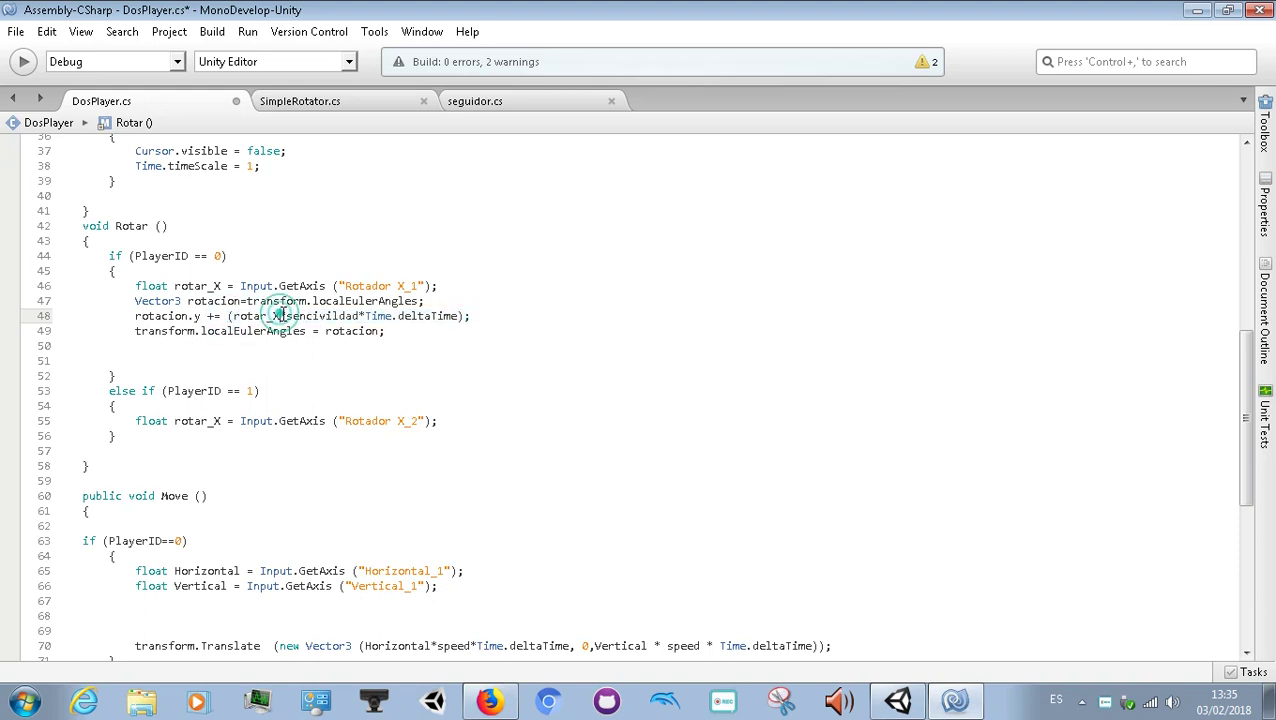
pyautogui.click(230, 316)
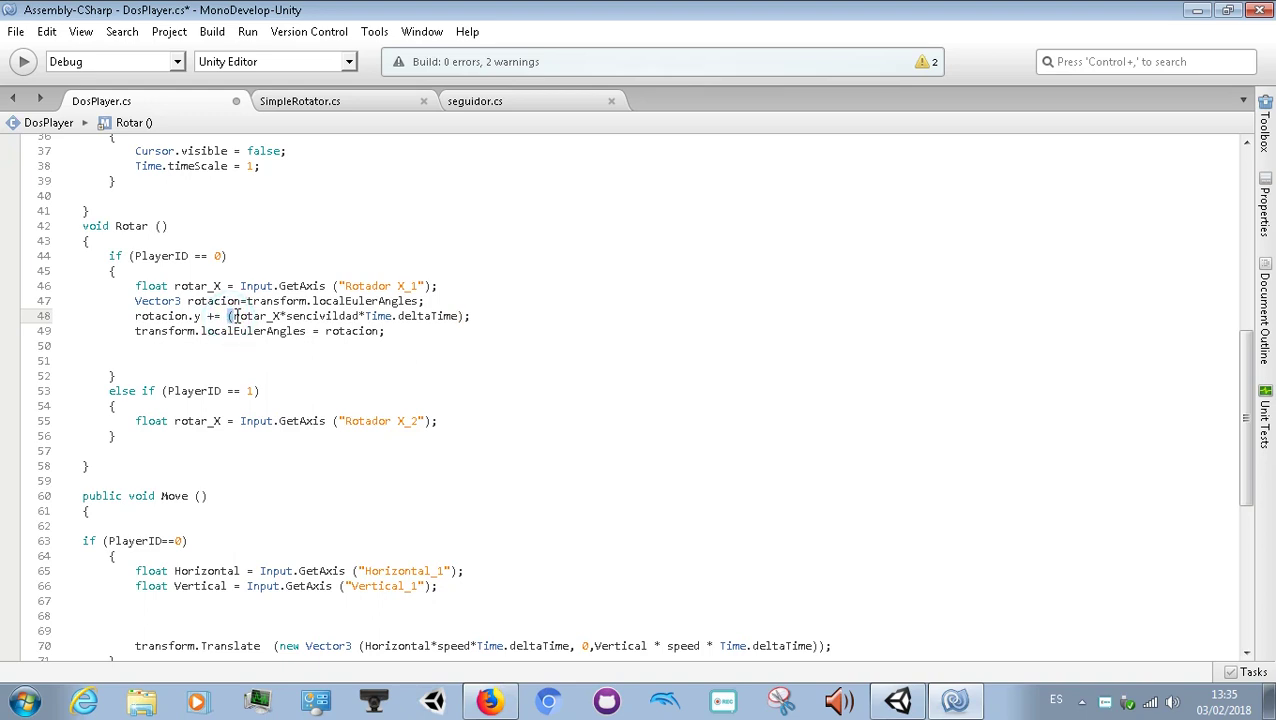
pyautogui.moveTo(241, 316); pyautogui.dragTo(458, 316)
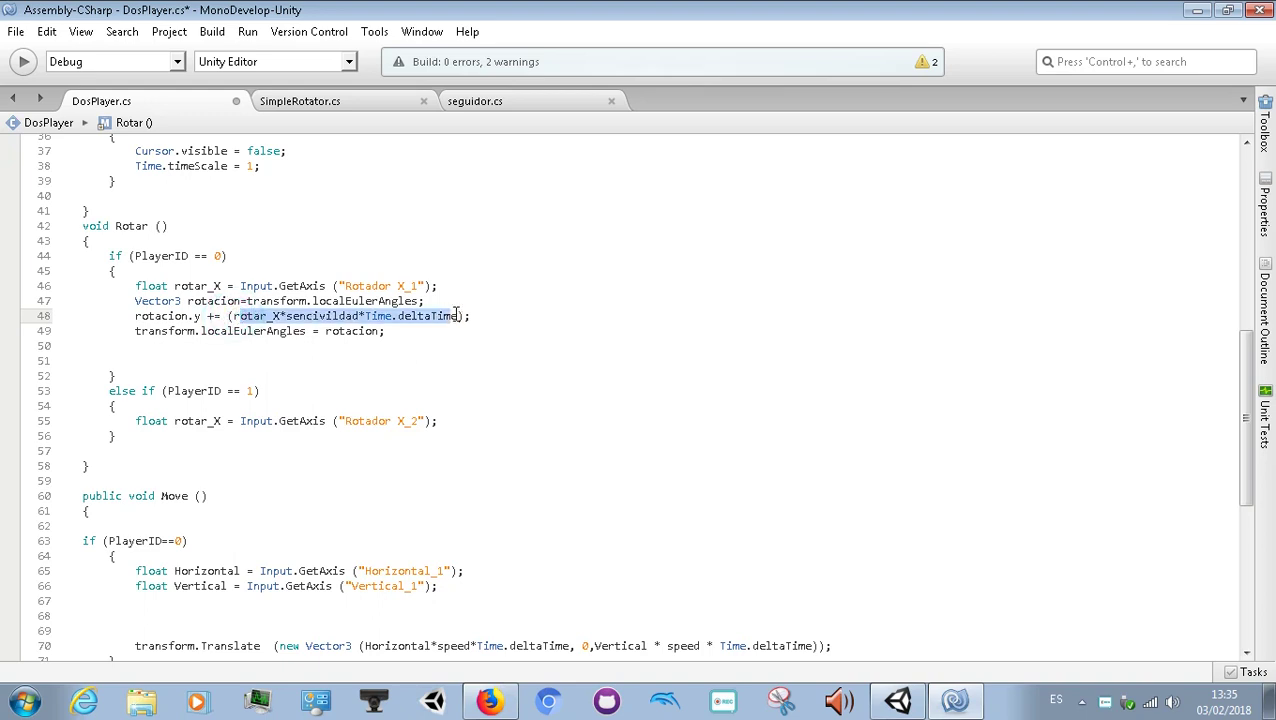
pyautogui.click(212, 316)
pyautogui.moveTo(246, 316); pyautogui.dragTo(416, 316)
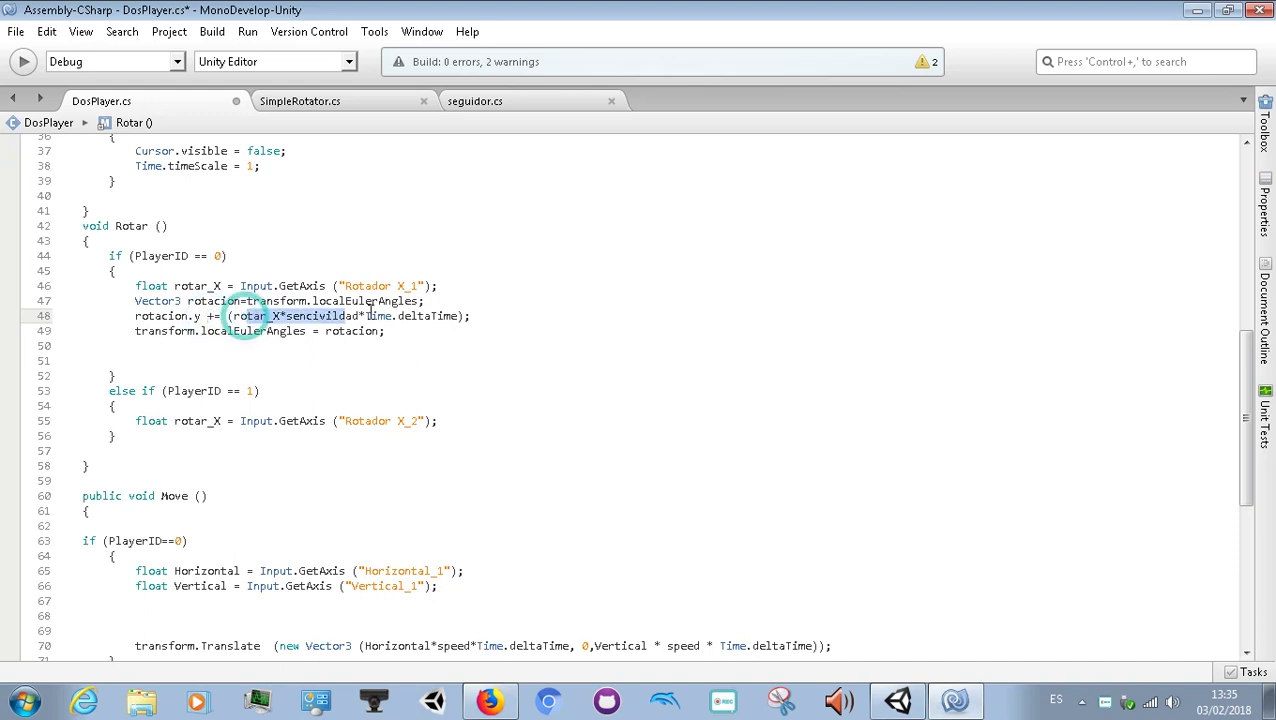
pyautogui.moveTo(233, 316); pyautogui.dragTo(460, 316)
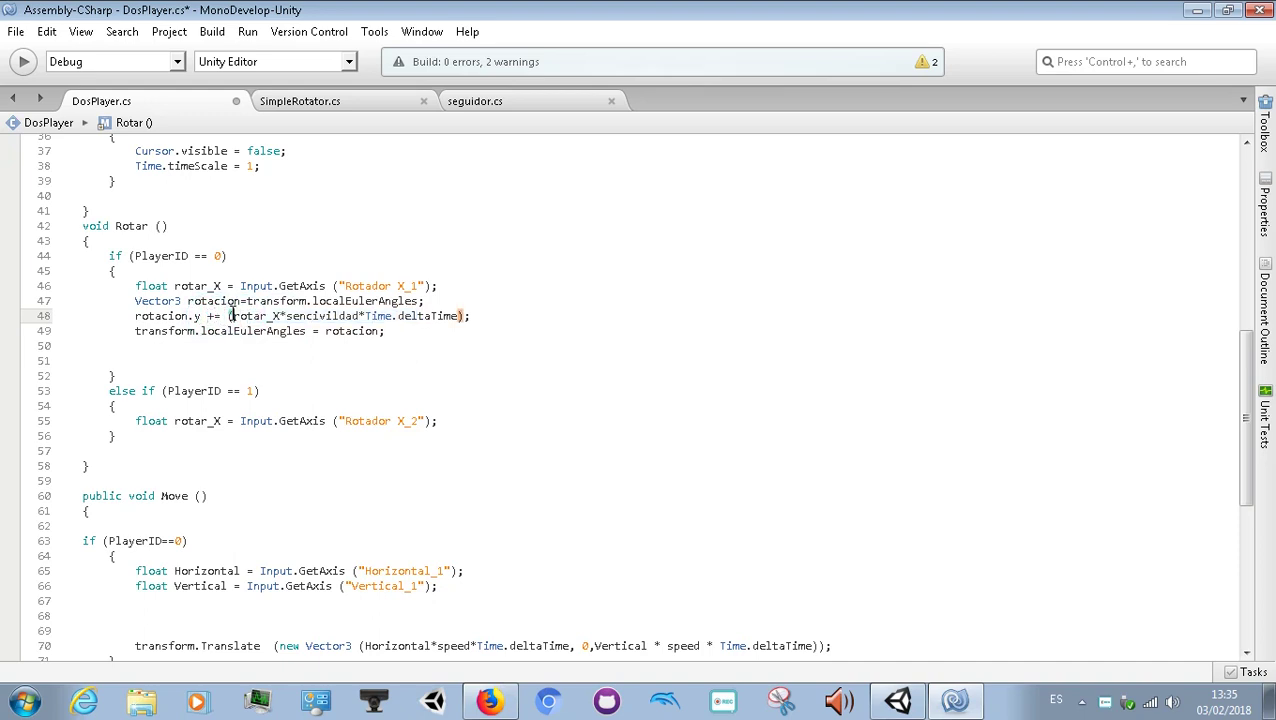
pyautogui.click(471, 316)
pyautogui.click(463, 316)
# Step: Review line 49's rotacion assignment and save DosPlayer.cs to rebuild with Ctrl+S
pyautogui.click(396, 360)
pyautogui.click(392, 332)
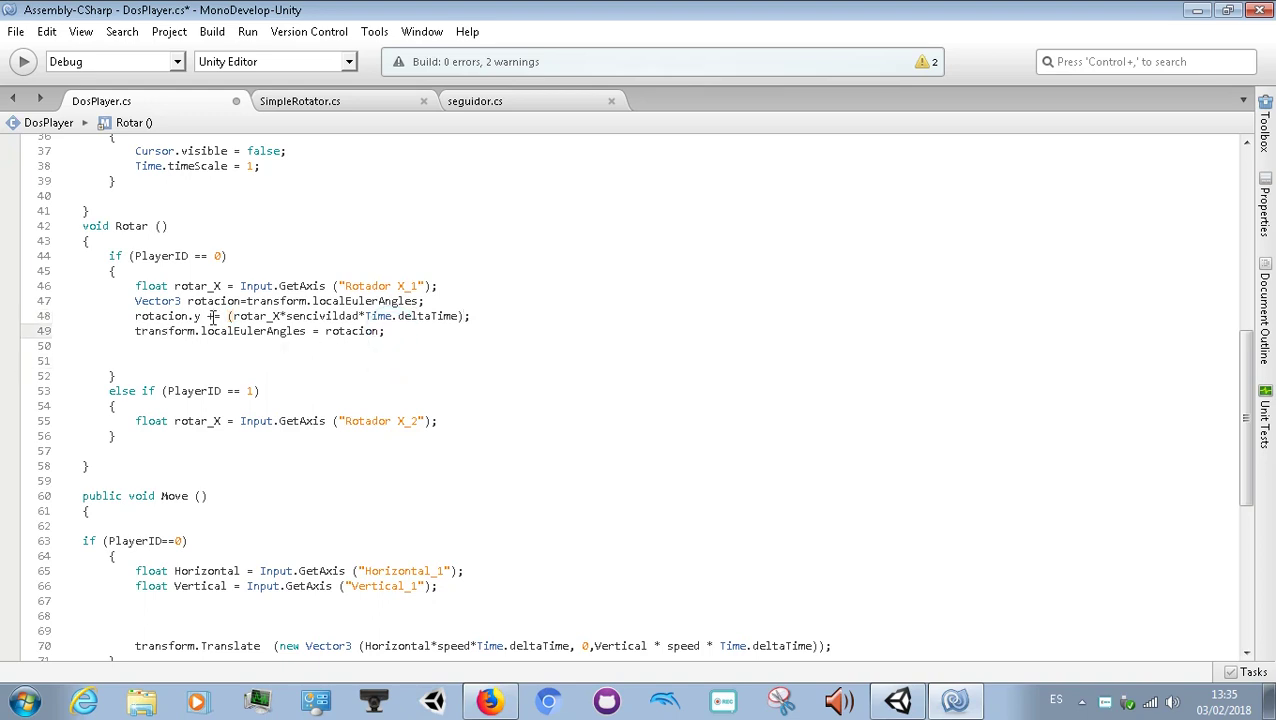
pyautogui.click(180, 316)
pyautogui.click(178, 333)
pyautogui.click(208, 331)
pyautogui.click(310, 335)
pyautogui.doubleClick(338, 331)
pyautogui.click(378, 332)
pyautogui.hotkey('ctrl', 's')
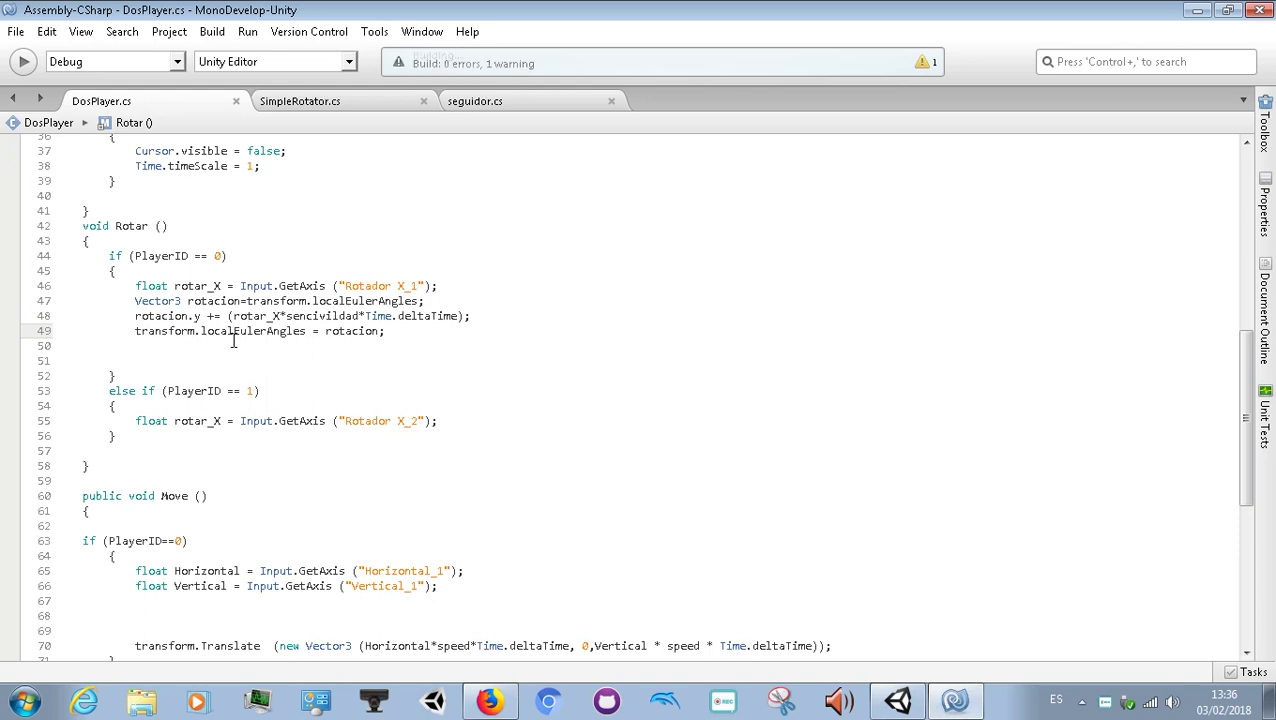
# Step: Copy rotation lines 47–49 into player 1's branch below line 55
pyautogui.moveTo(386, 331); pyautogui.dragTo(104, 297)
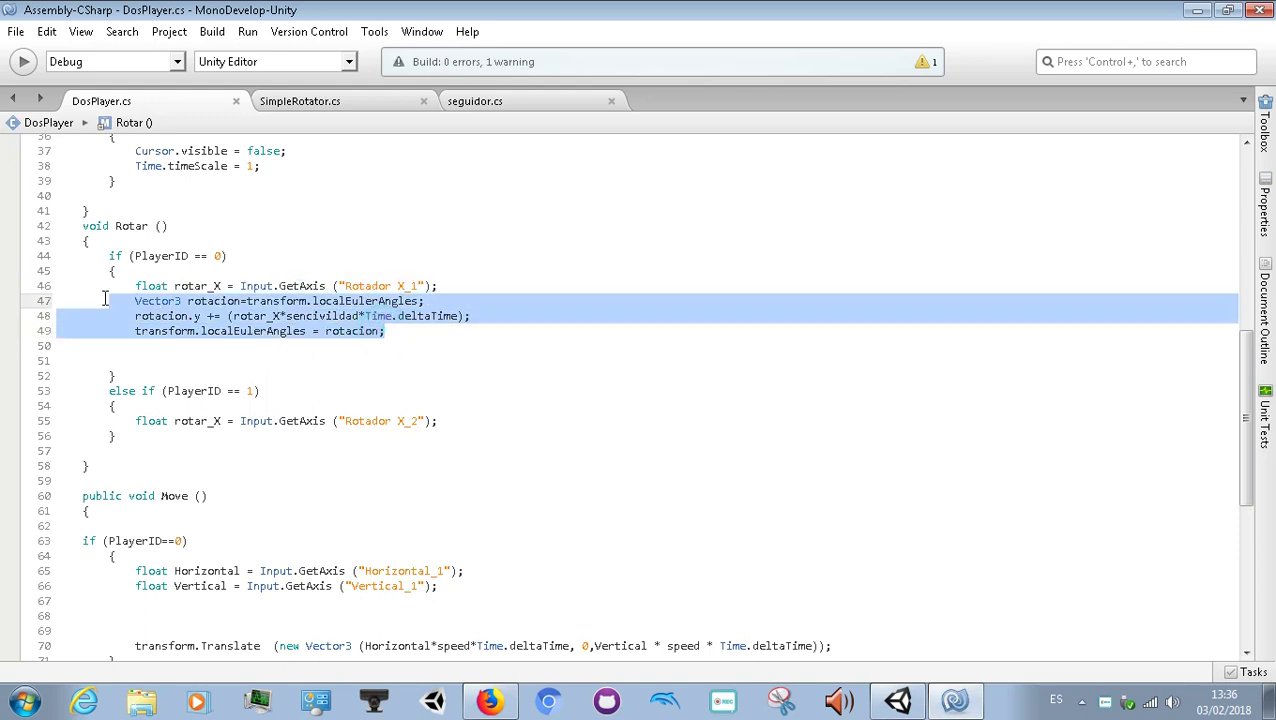
pyautogui.rightClick(138, 300)
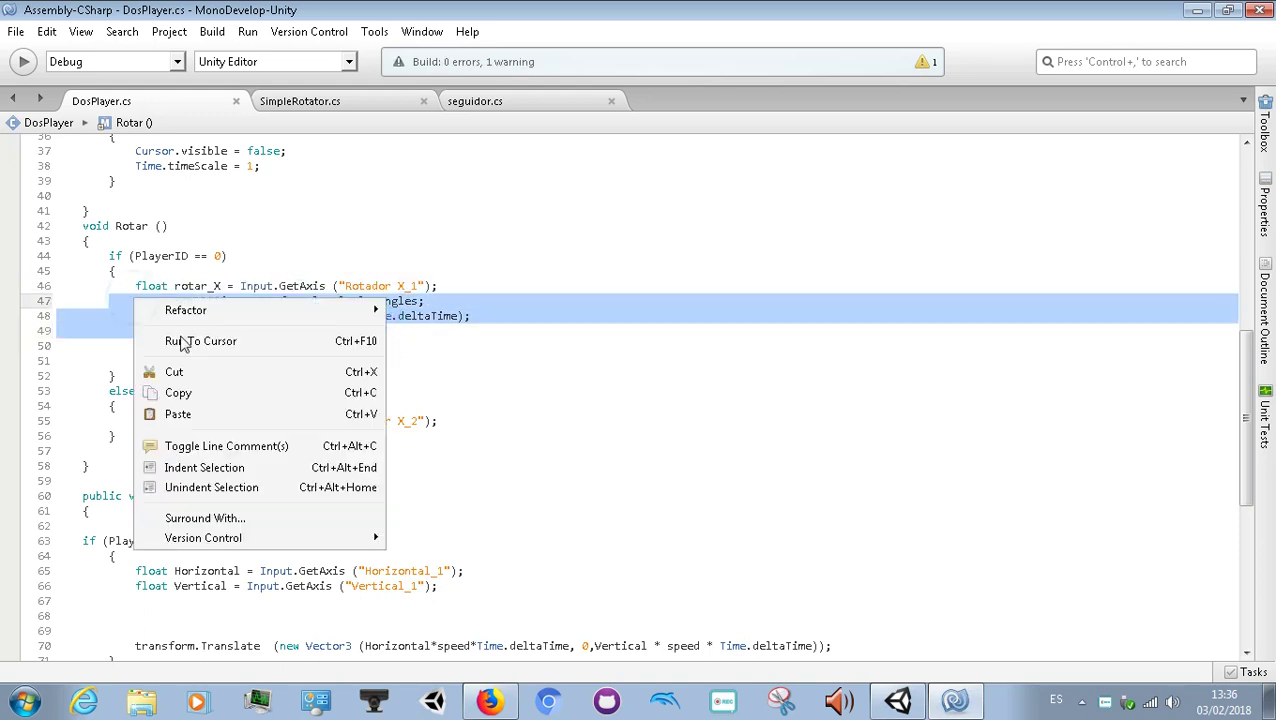
pyautogui.click(186, 394)
pyautogui.click(456, 421)
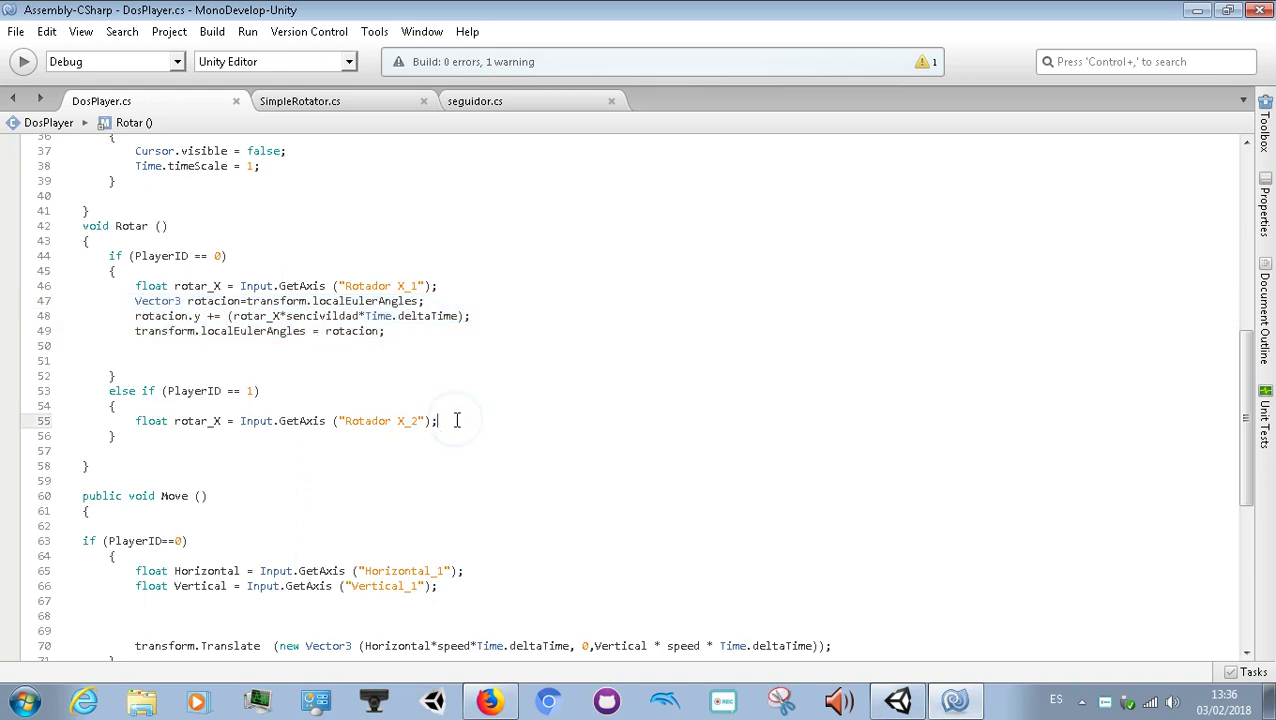
pyautogui.press('Return')
pyautogui.hotkey('ctrl', 'v')
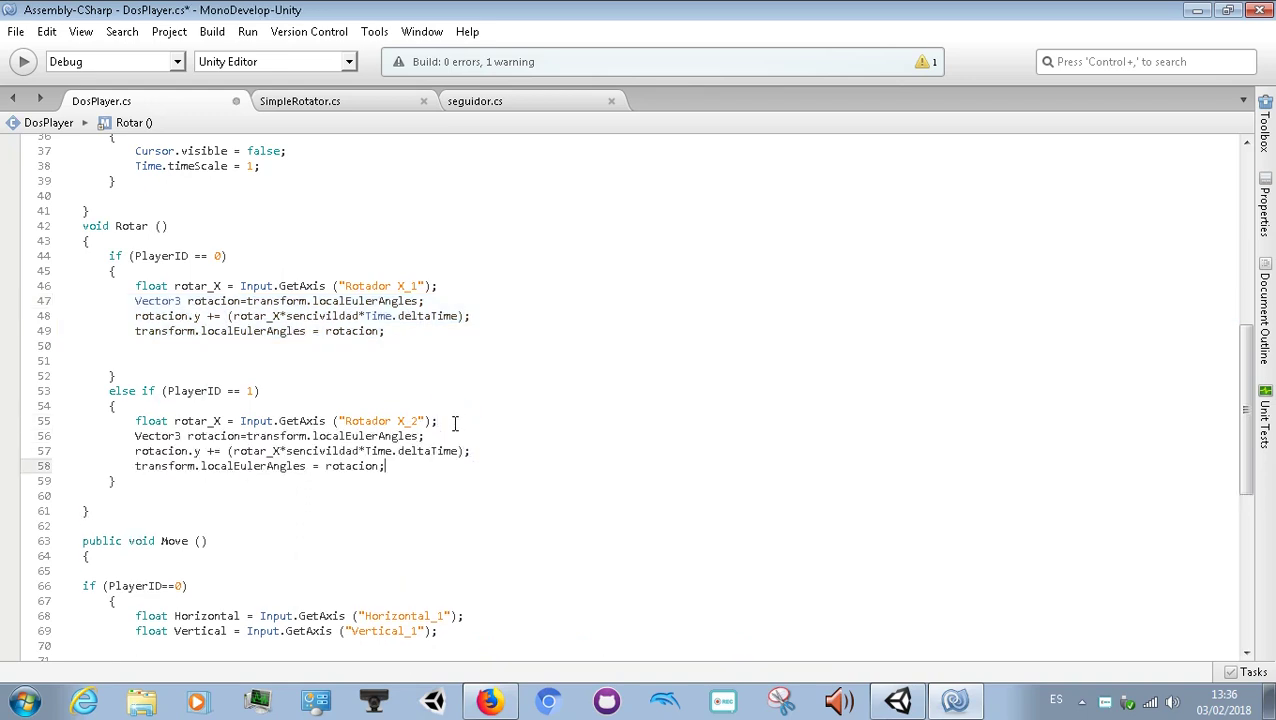
pyautogui.click(386, 481)
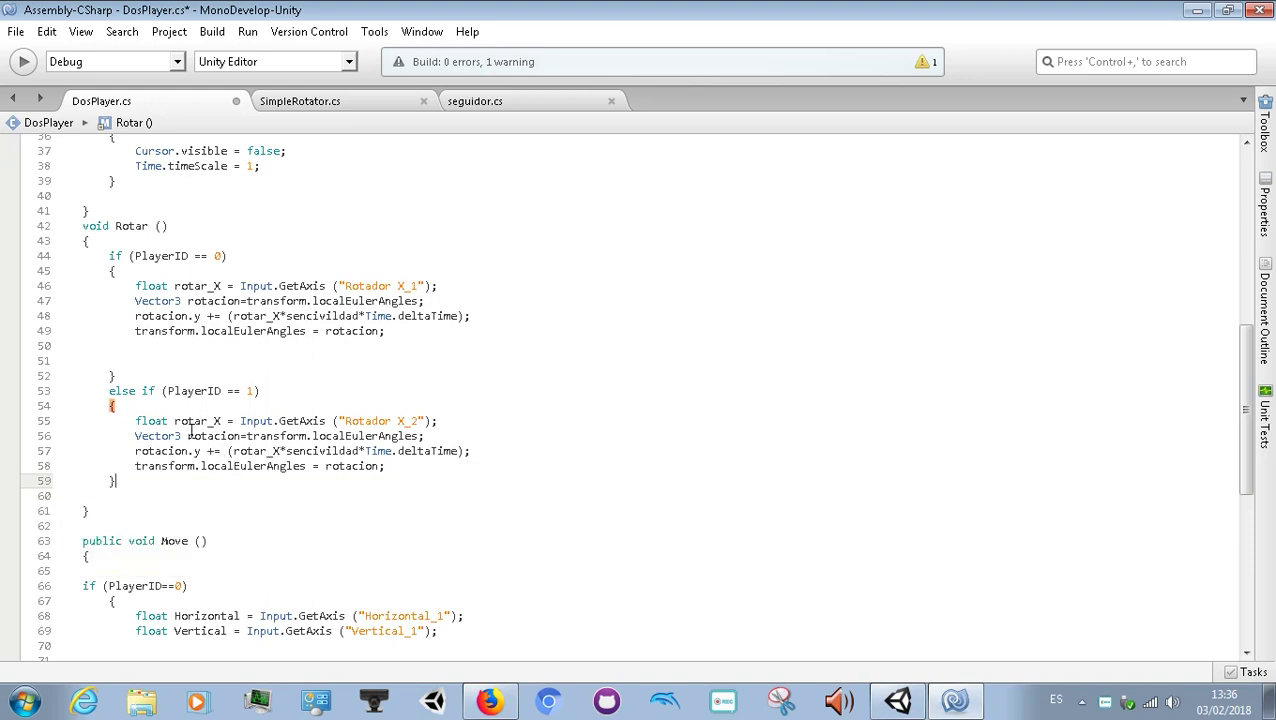
# Step: Compare the pasted rotar_ variable with player 0's rotar_X on line 46
pyautogui.moveTo(176, 421); pyautogui.dragTo(216, 420)
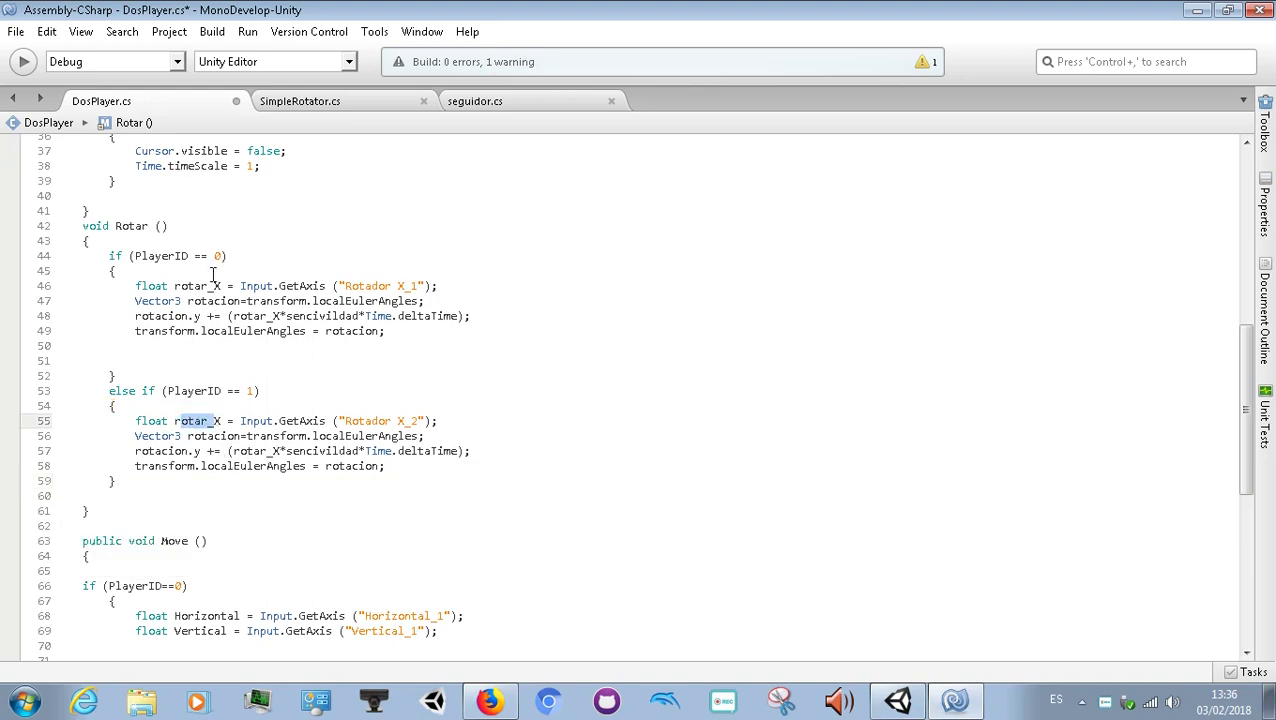
pyautogui.moveTo(175, 286)
pyautogui.mouseDown()
pyautogui.moveTo(216, 287)
pyautogui.moveTo(176, 287)
pyautogui.mouseUp()
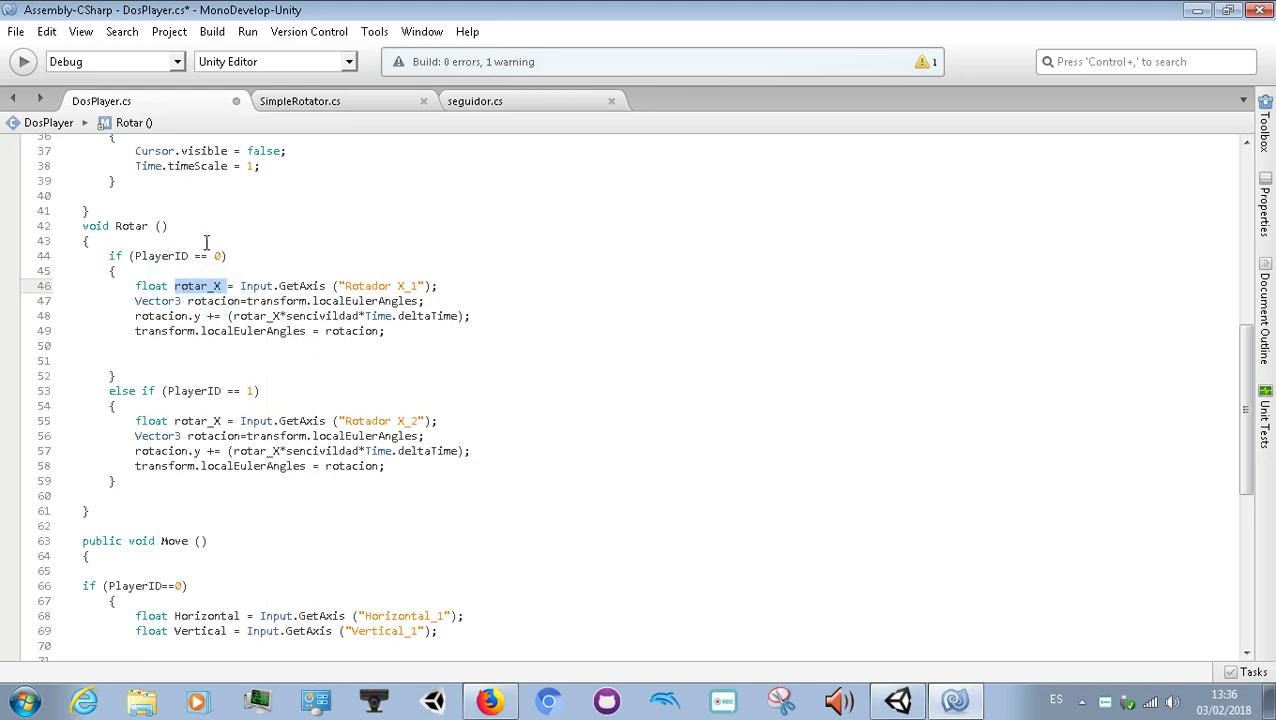
pyautogui.click(122, 266)
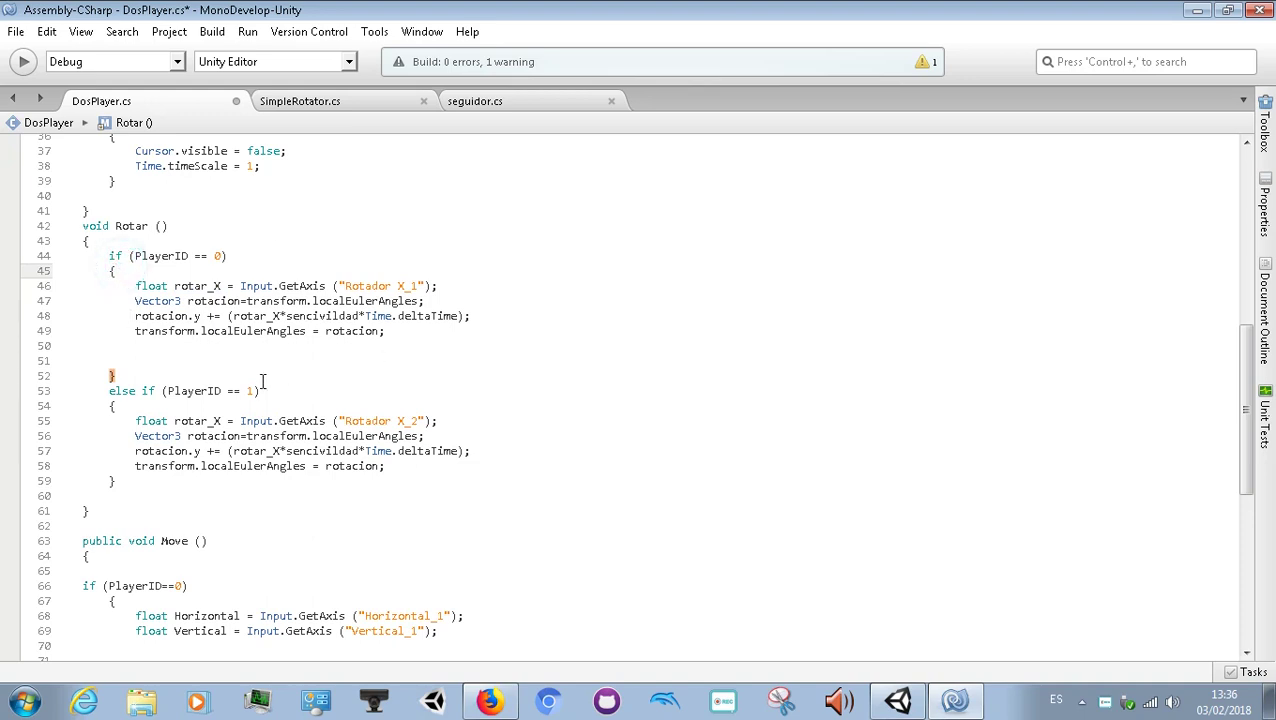
pyautogui.click(122, 371)
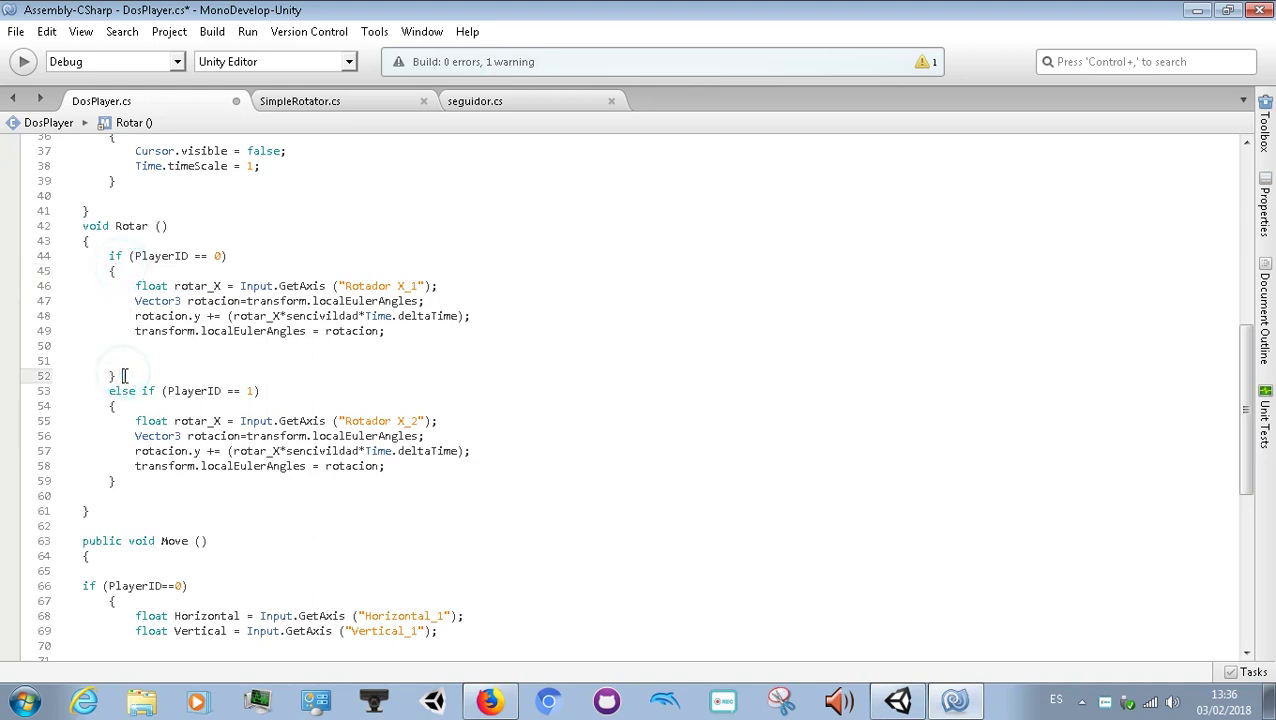
pyautogui.moveTo(122, 371); pyautogui.dragTo(114, 268)
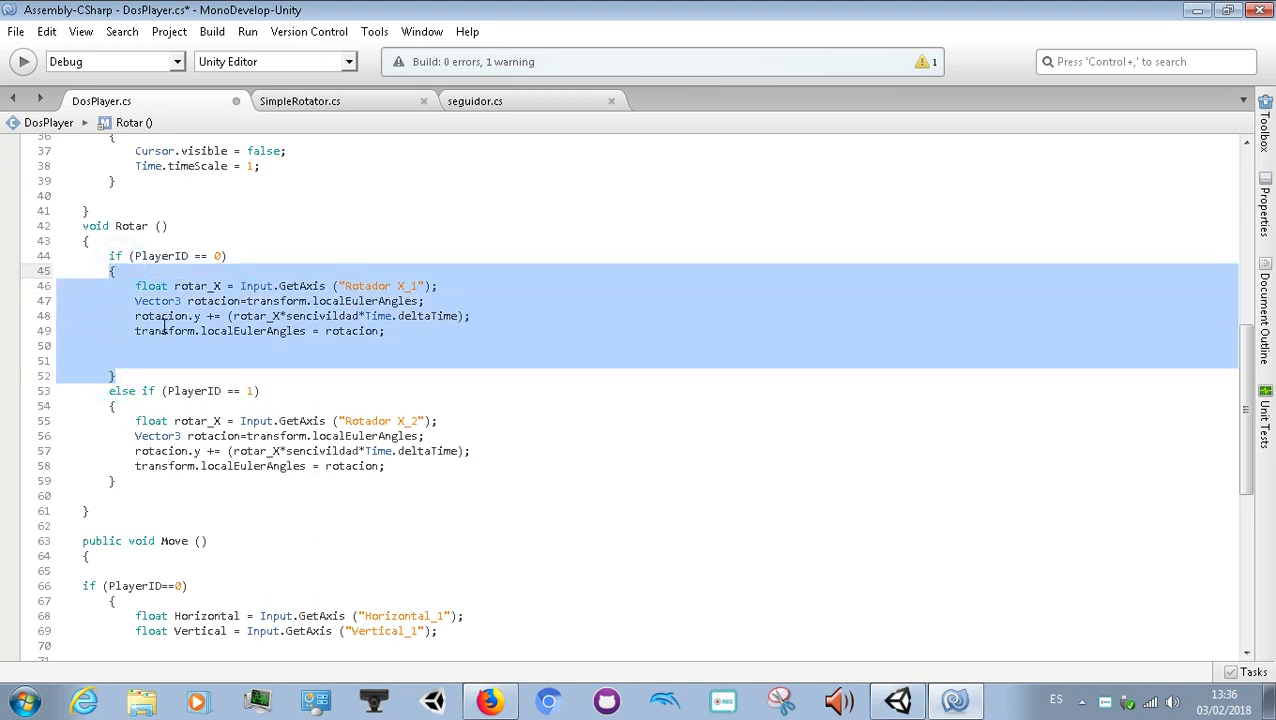
pyautogui.moveTo(224, 300)
pyautogui.mouseDown()
pyautogui.moveTo(222, 288)
pyautogui.moveTo(176, 286)
pyautogui.mouseUp()
pyautogui.click(224, 286)
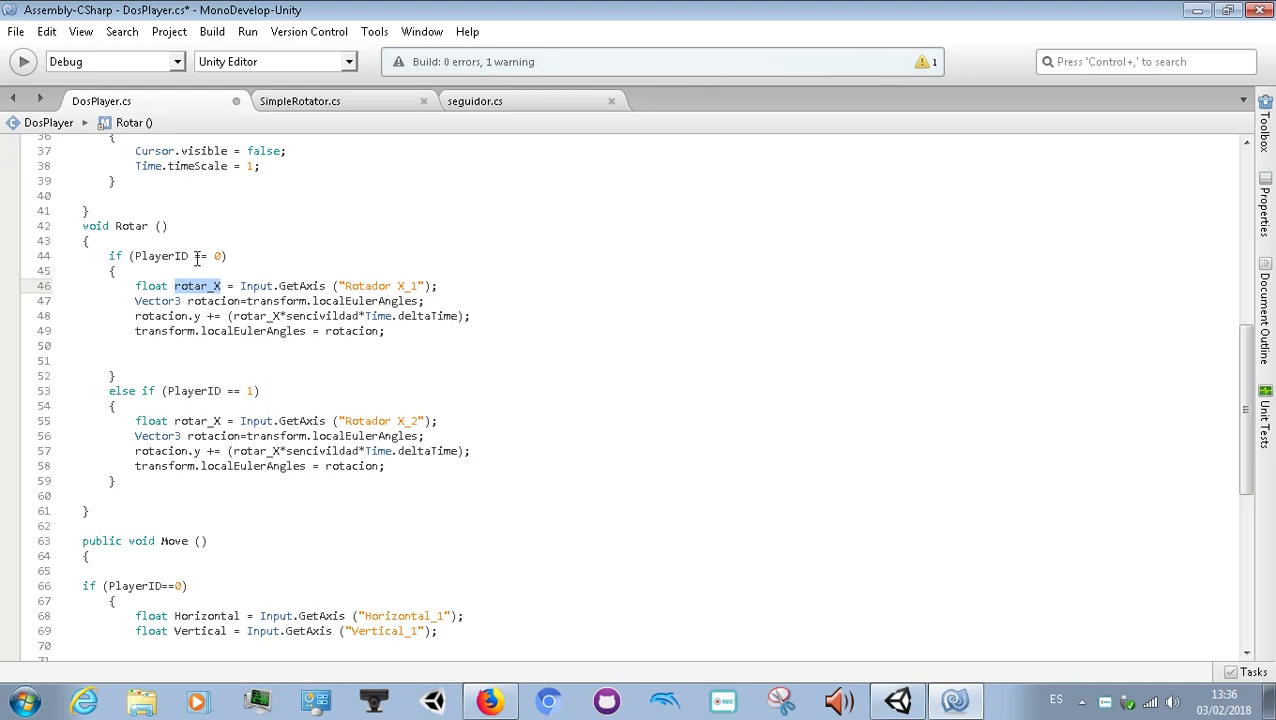
# Step: Review both branches and add a blank line after the first branch's closing brace
pyautogui.moveTo(116, 376); pyautogui.dragTo(111, 273)
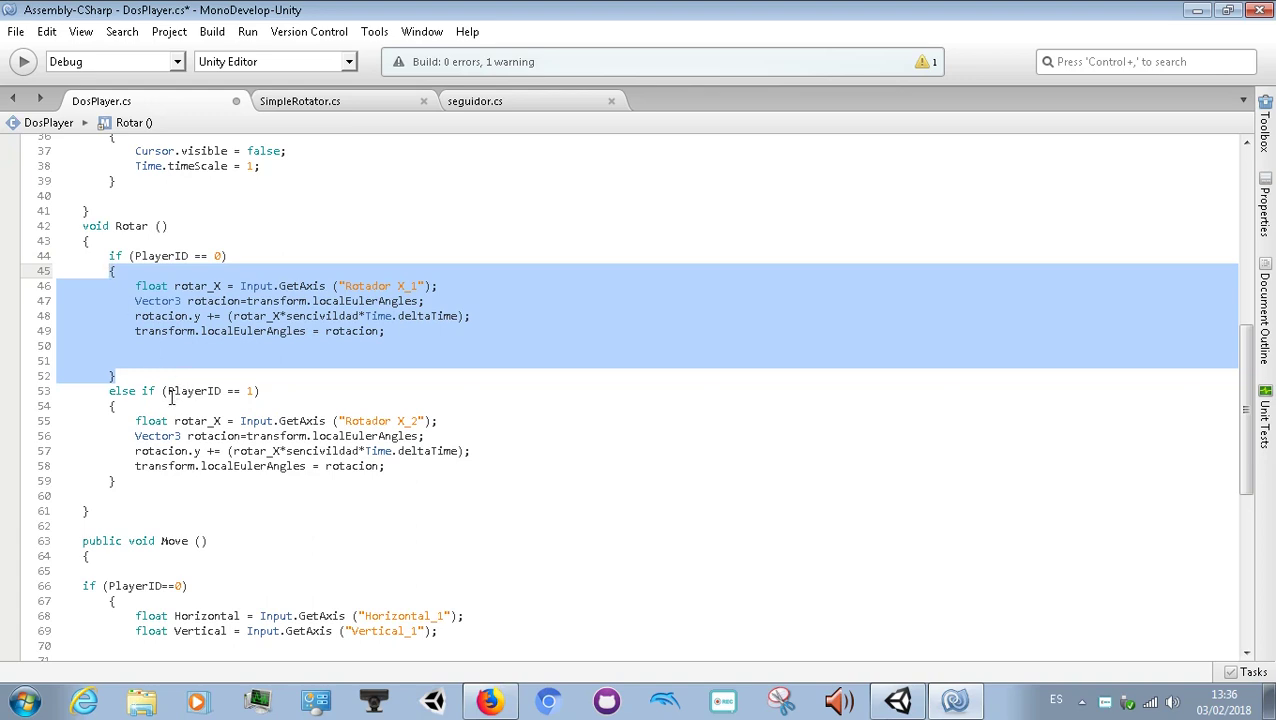
pyautogui.moveTo(123, 475); pyautogui.dragTo(111, 398)
pyautogui.click(152, 421)
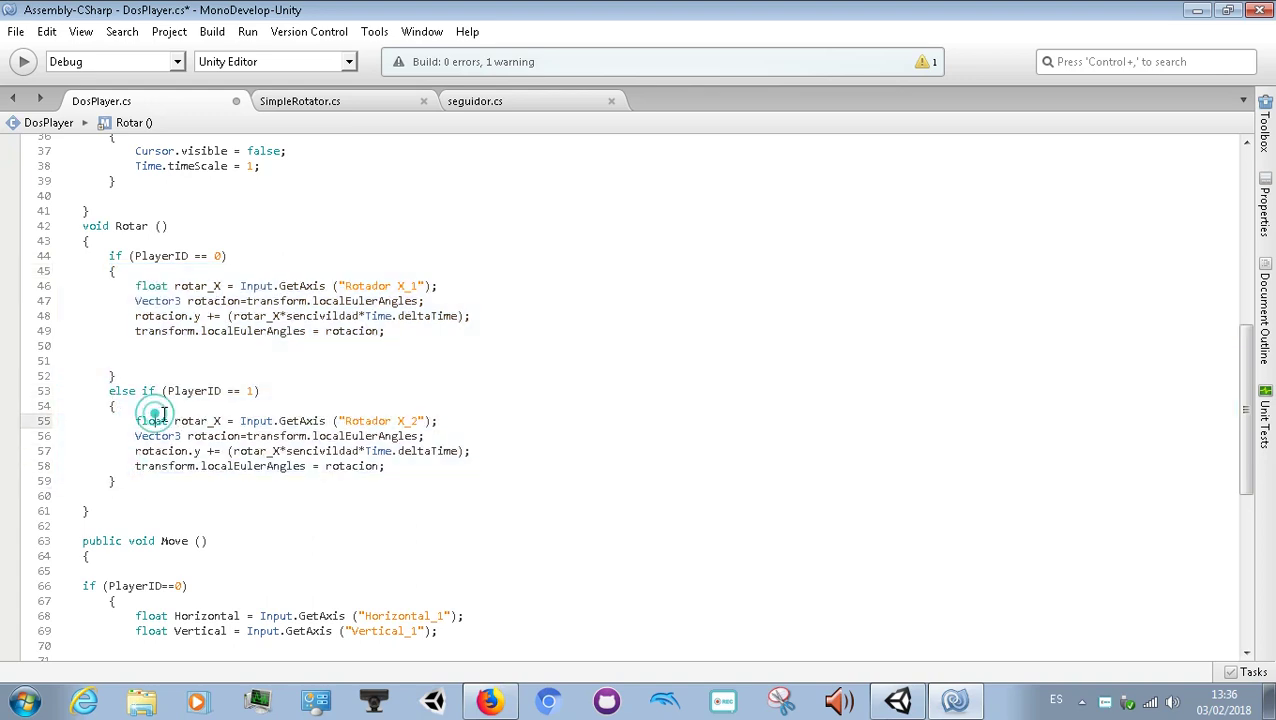
pyautogui.tripleClick(226, 286)
pyautogui.moveTo(224, 286); pyautogui.dragTo(174, 286)
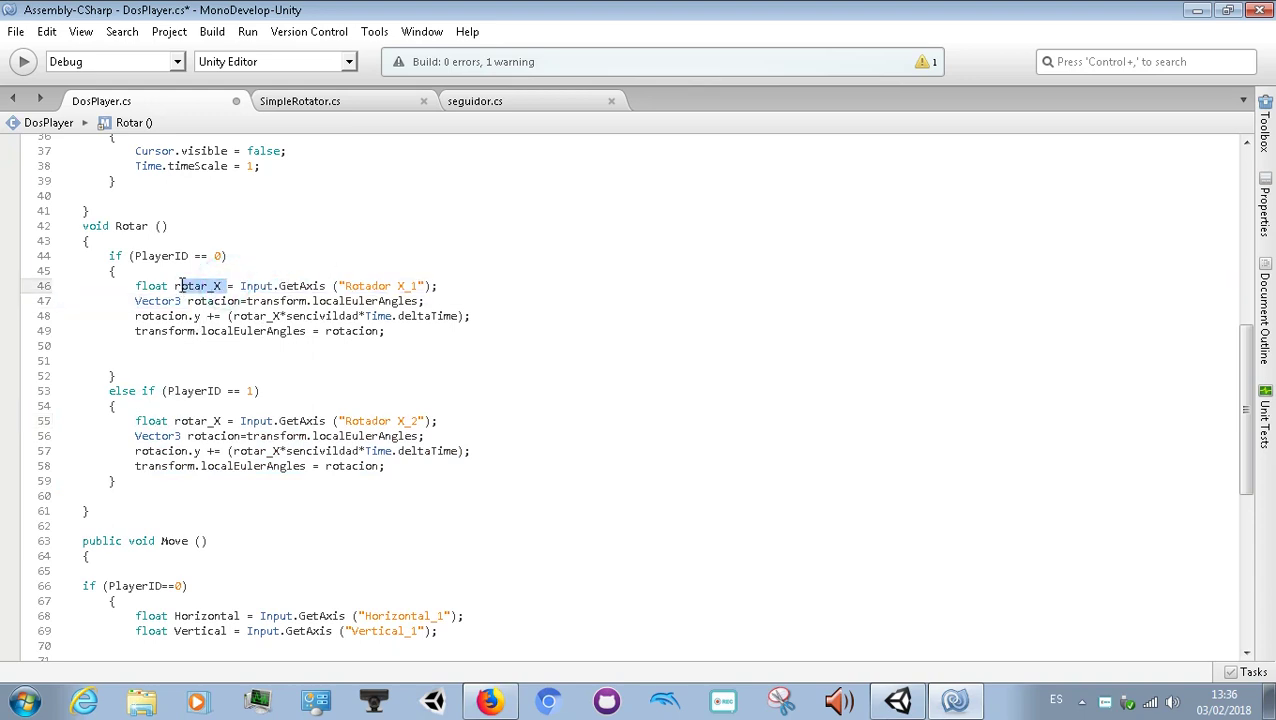
pyautogui.click(128, 378)
pyautogui.press('Return')
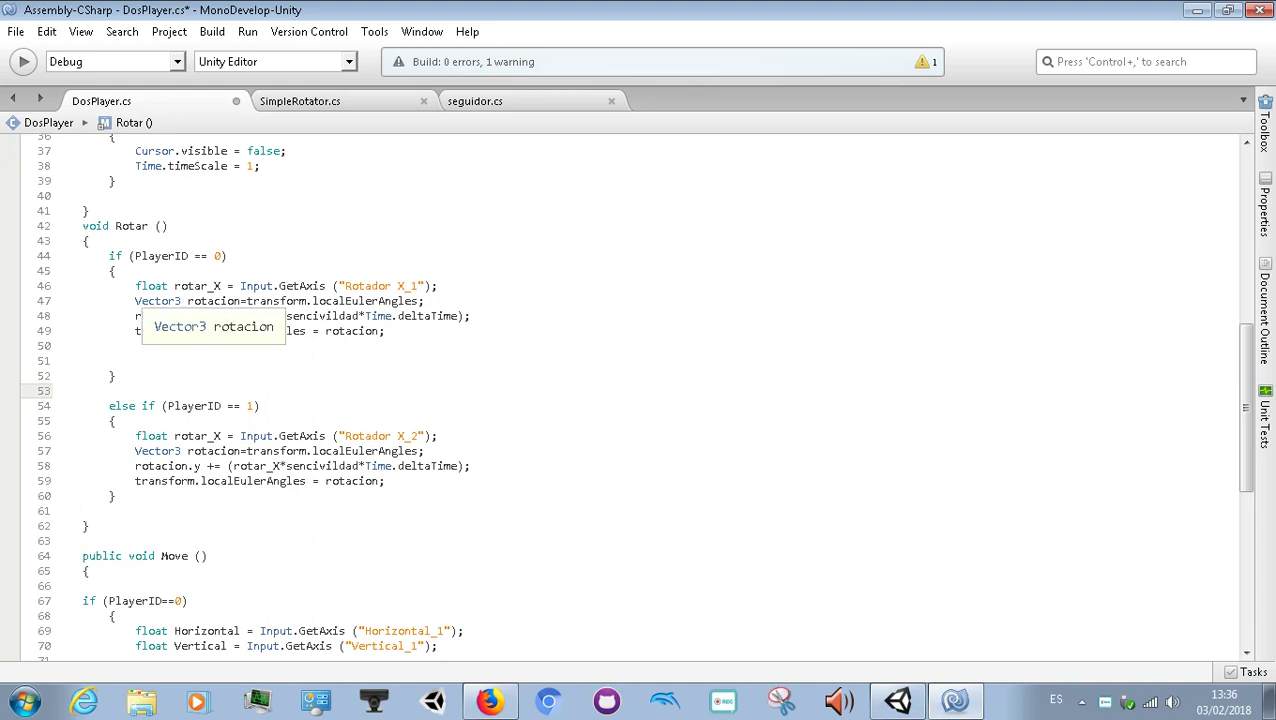
# Step: Type rotar_x; after the first branch and save to rebuild
pyautogui.write('r')
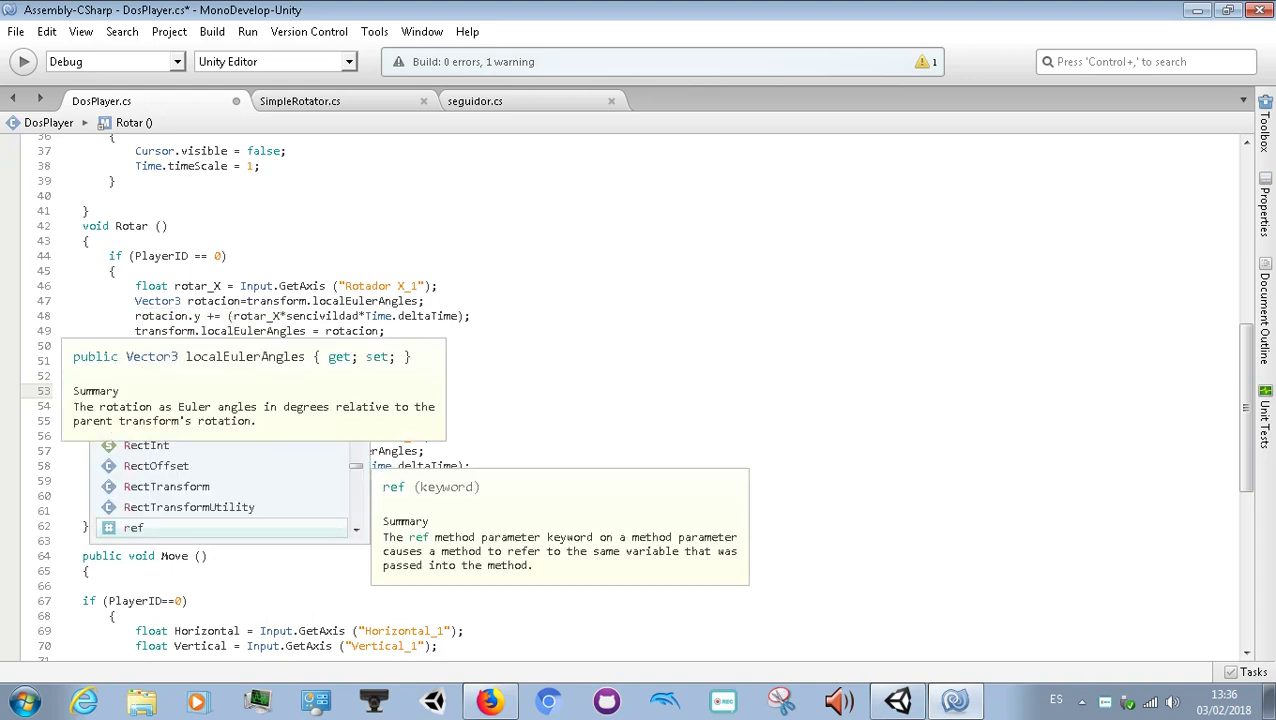
pyautogui.write('ota')
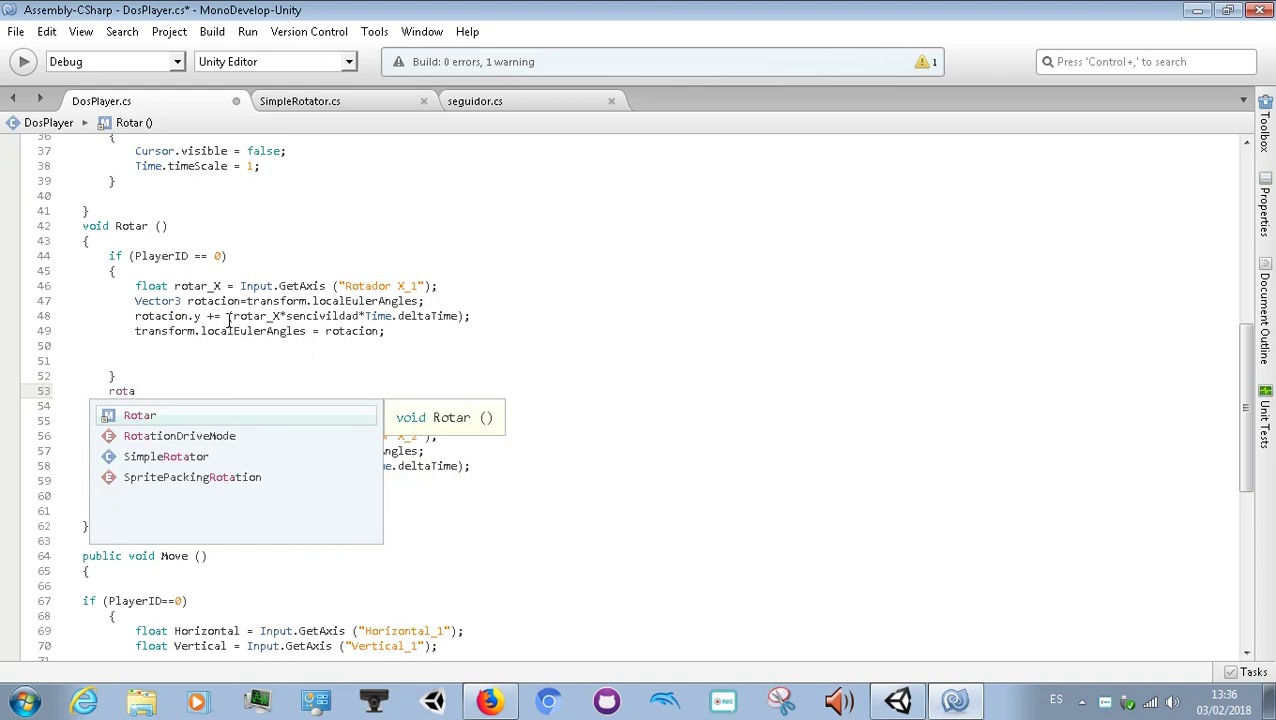
pyautogui.write('r')
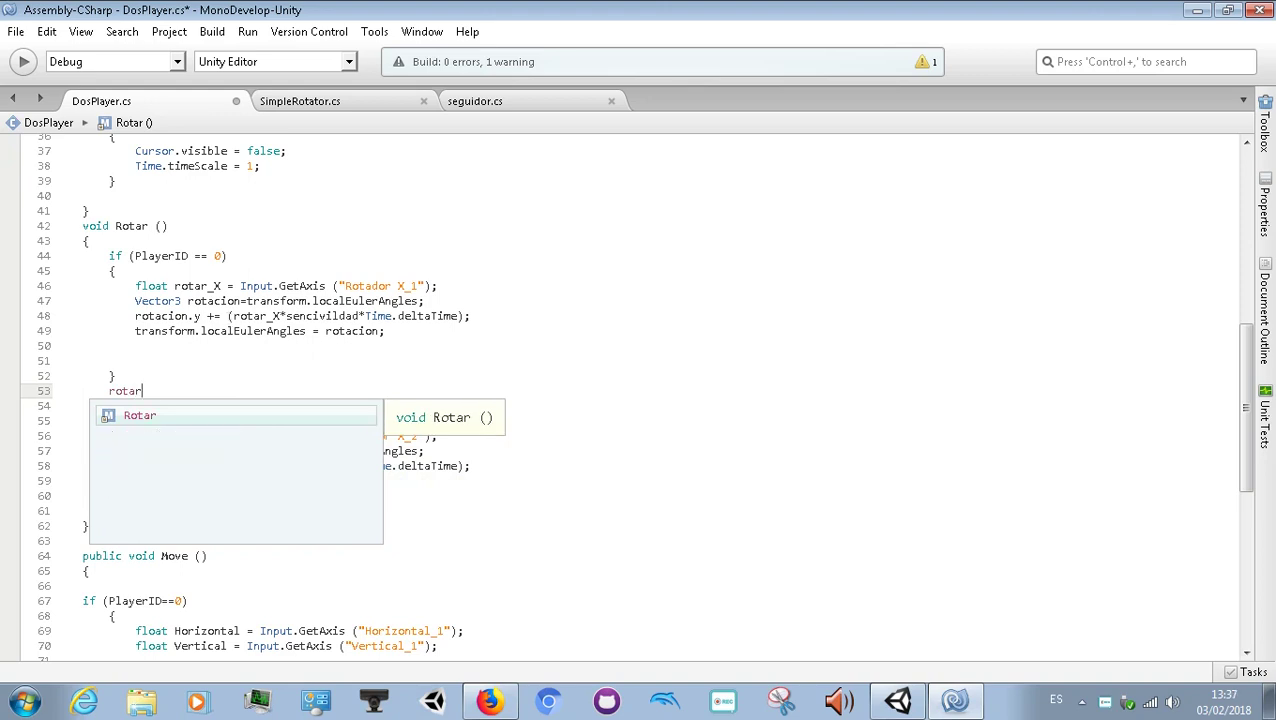
pyautogui.write('_x')
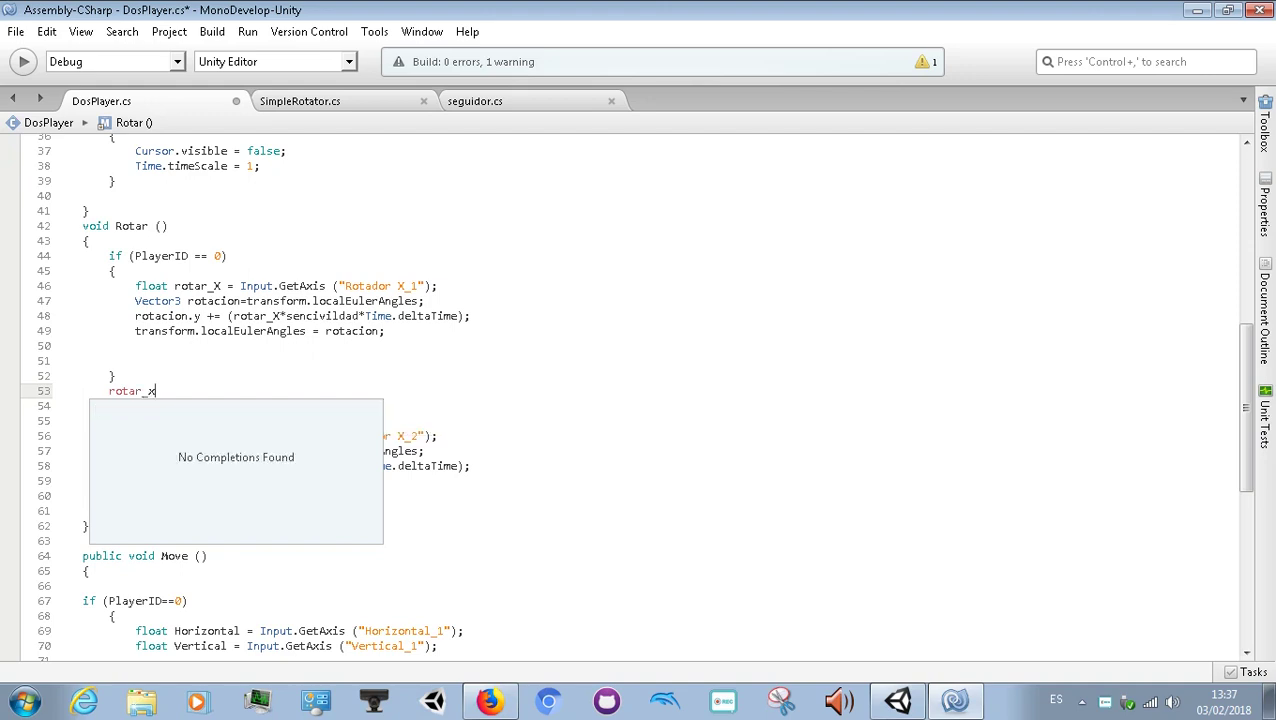
pyautogui.click(219, 376)
pyautogui.hotkey('ctrl', 's')
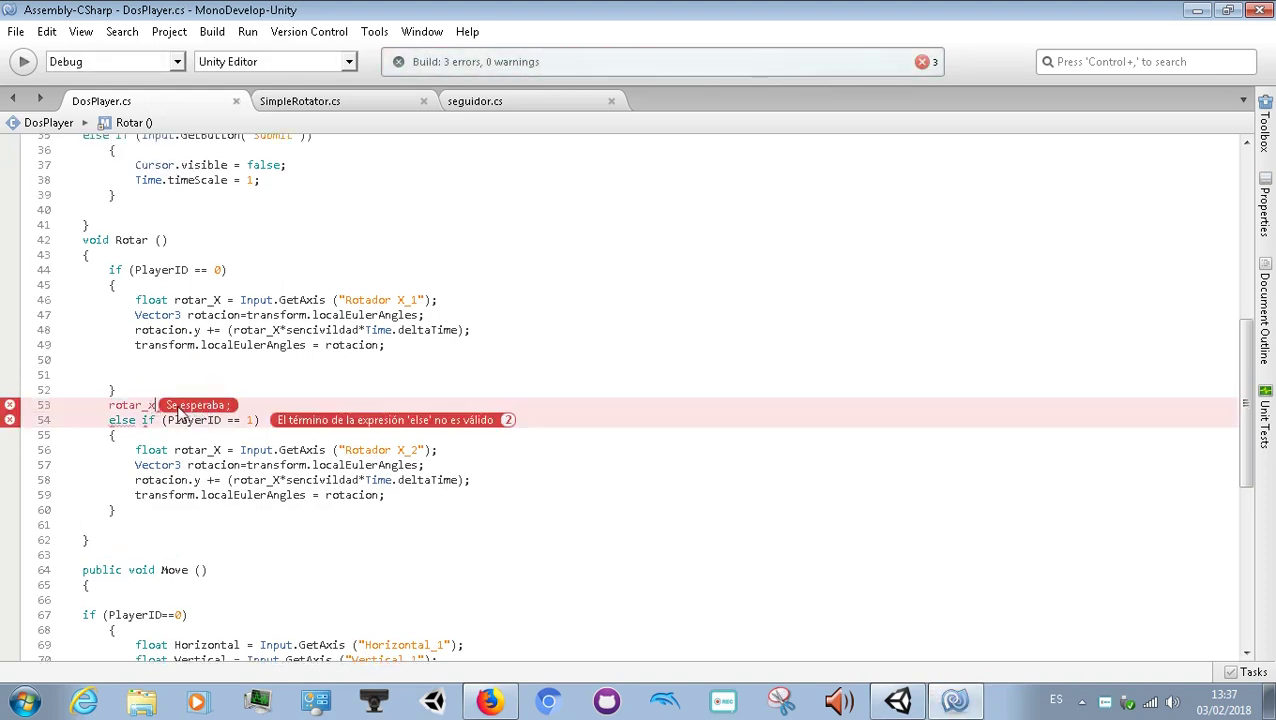
pyautogui.write(';')
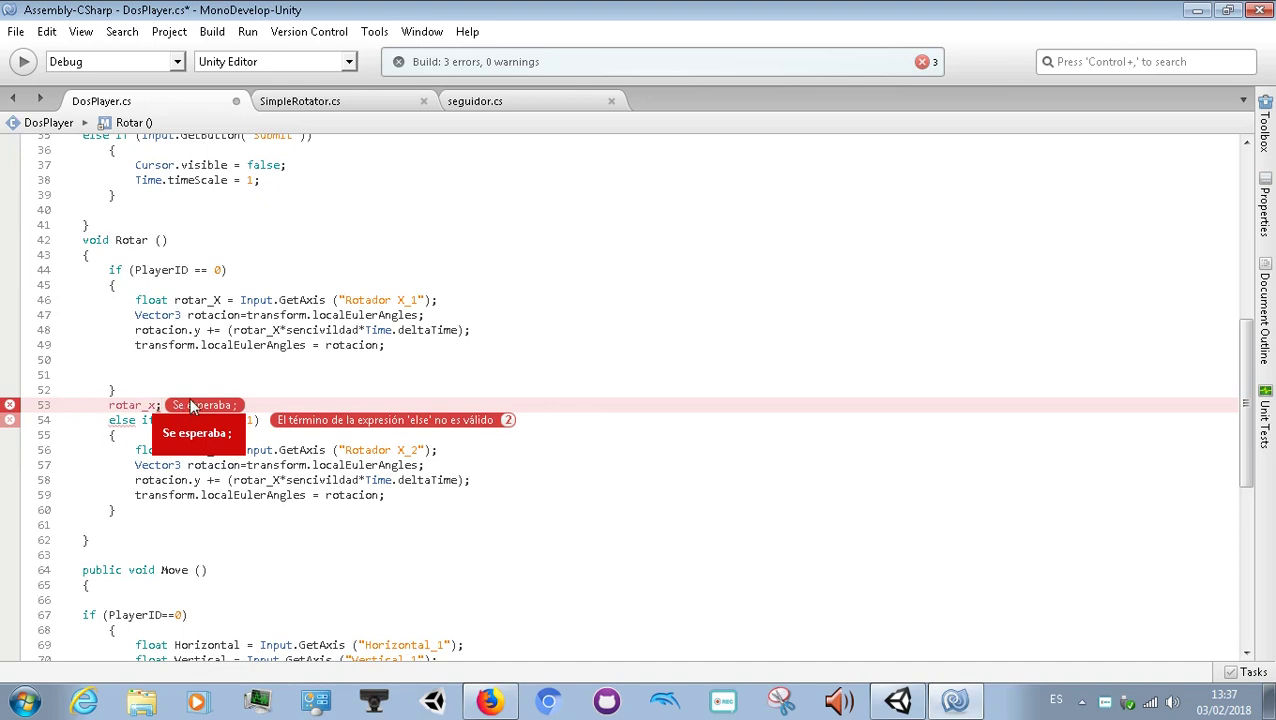
pyautogui.hotkey('ctrl', 's')
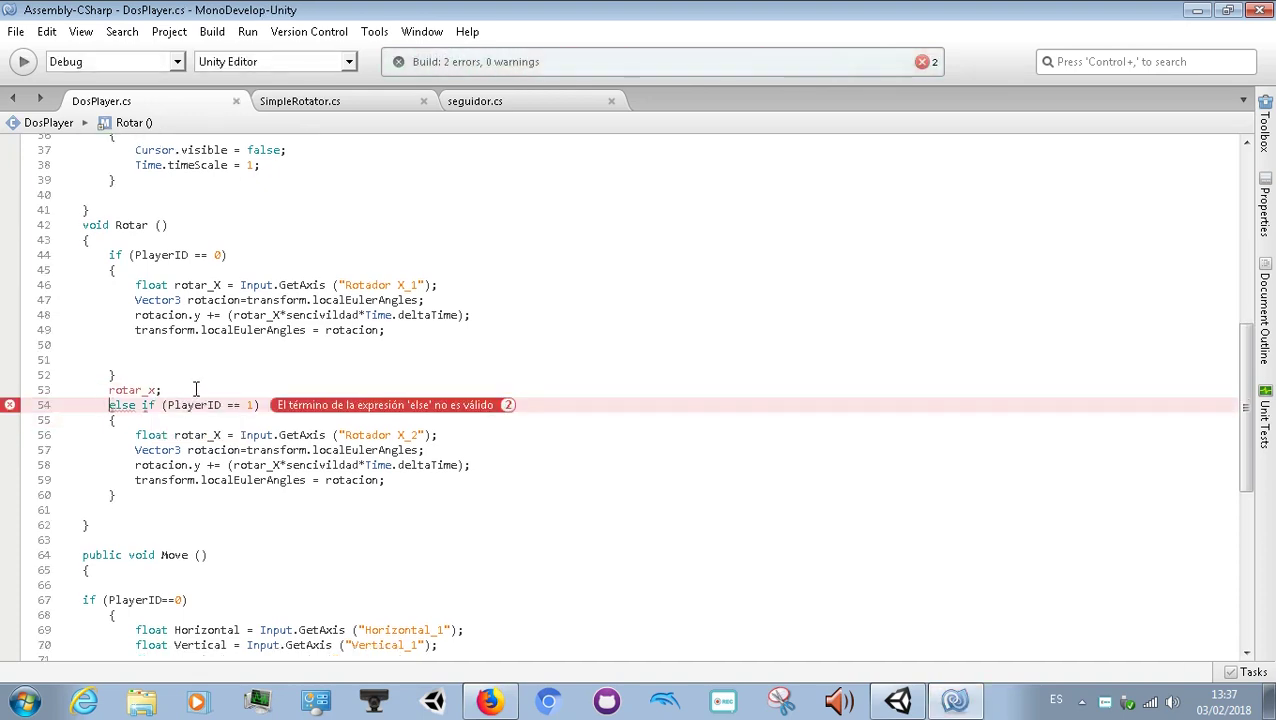
# Step: Move the rotar_x; statement from line 53 to below the else-if block
pyautogui.moveTo(162, 390); pyautogui.dragTo(110, 390)
pyautogui.hotkey('ctrl', 'c')
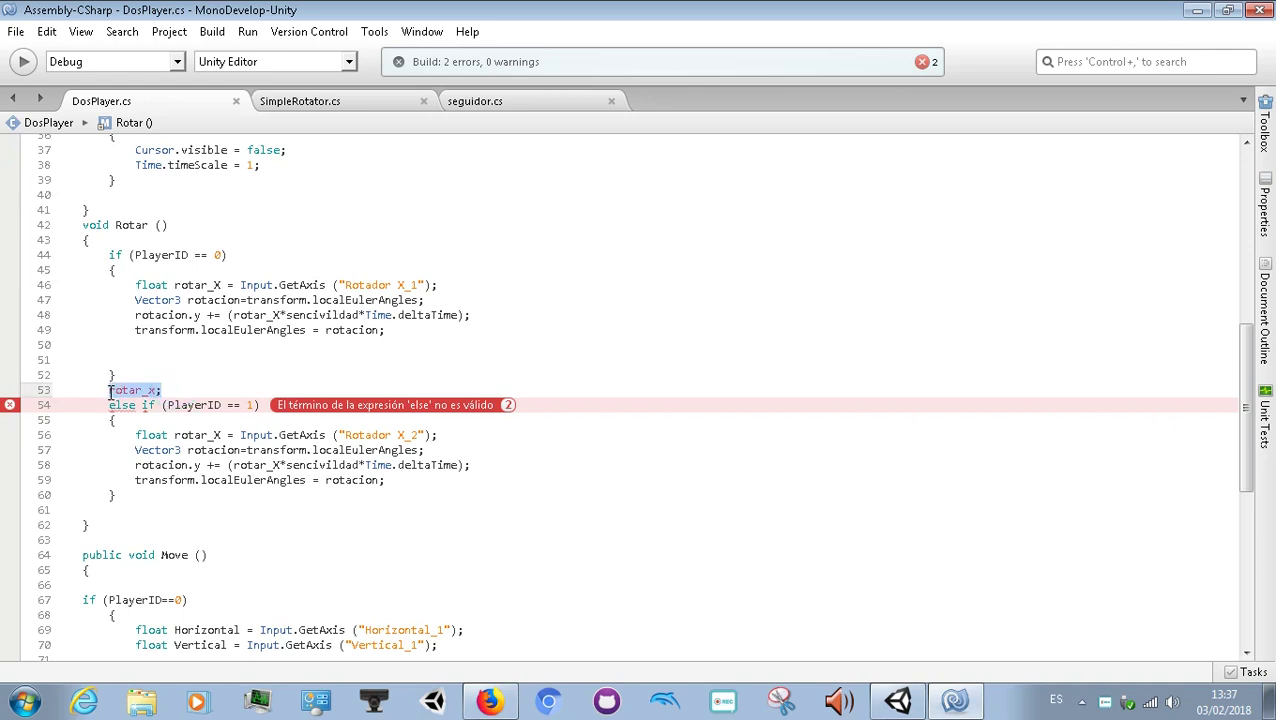
pyautogui.press('BackSpace')
pyautogui.click(118, 495)
pyautogui.press('Return')
pyautogui.hotkey('ctrl', 'v')
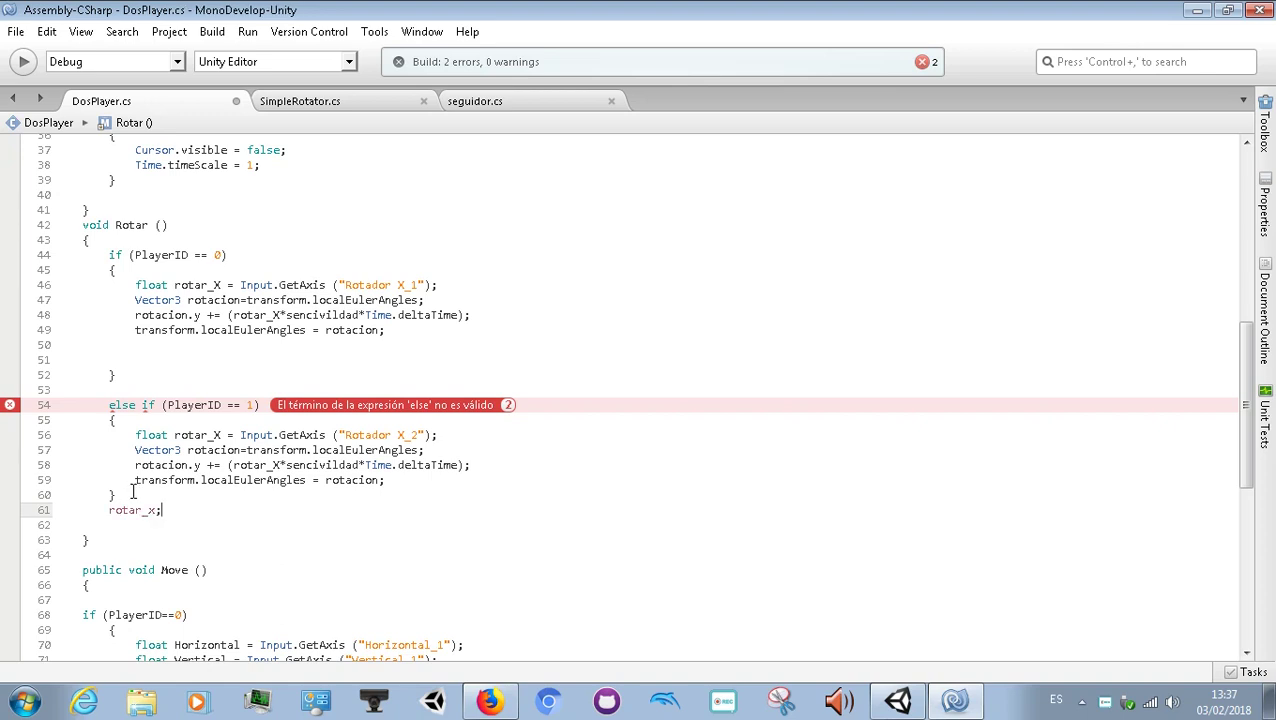
# Step: Rebuild with F8 and inspect the brace pairing of both Rotar branches
pyautogui.press('F8')
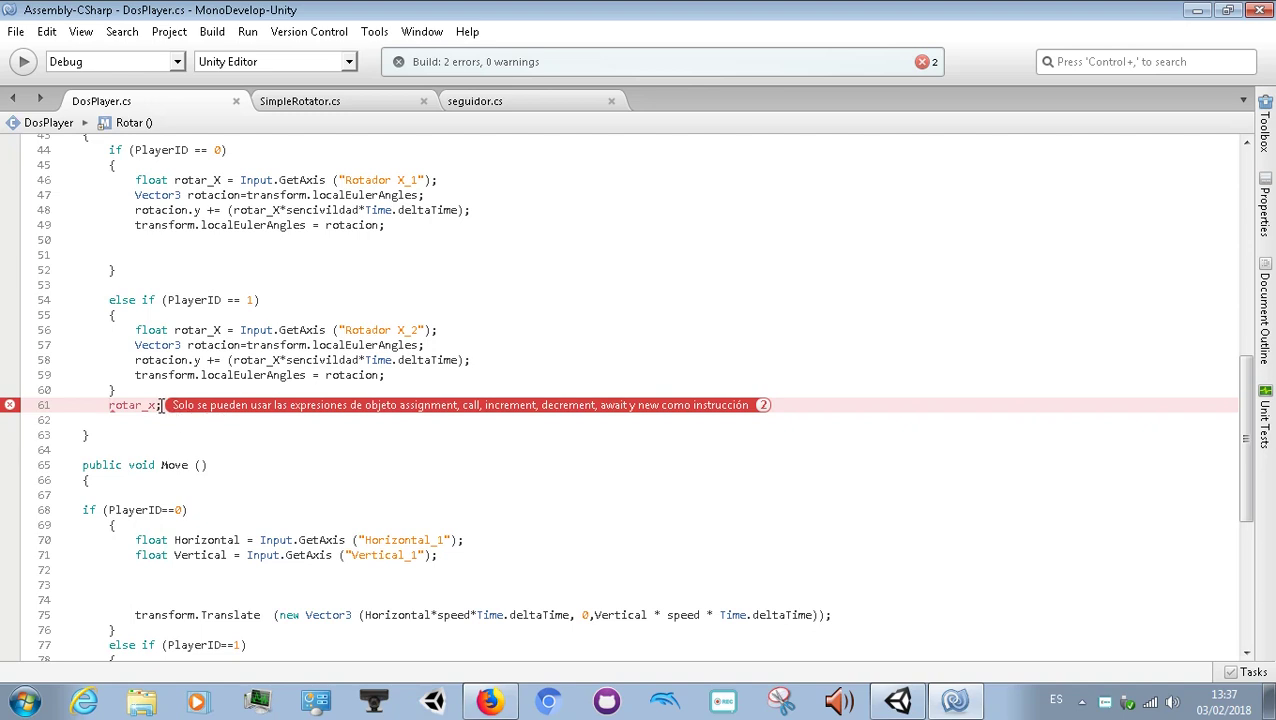
pyautogui.doubleClick(155, 405)
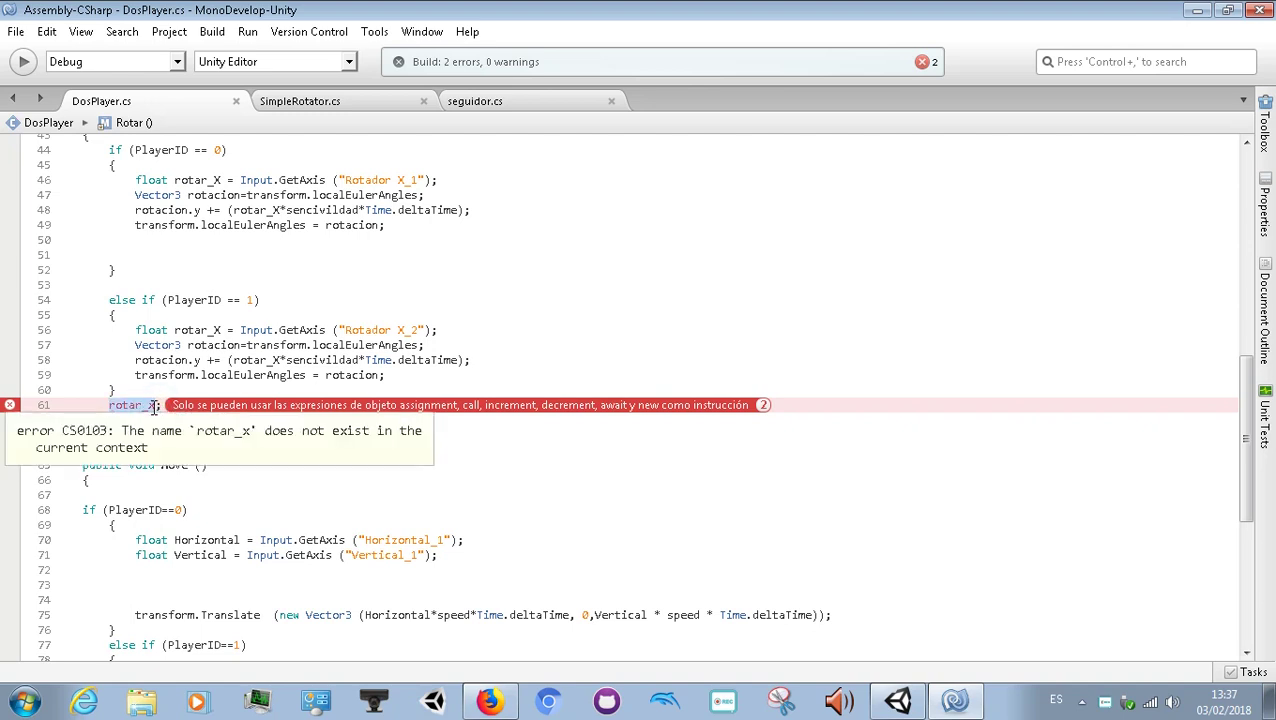
pyautogui.scroll(2, 153, 408)
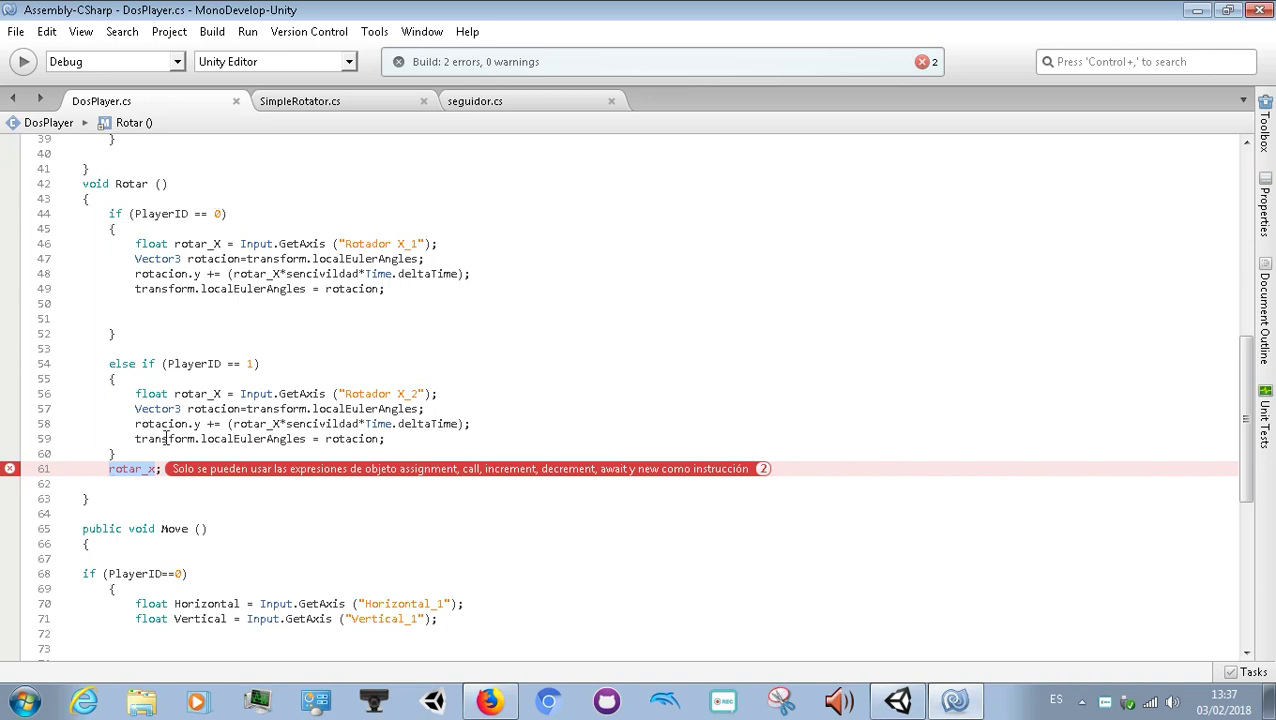
pyautogui.moveTo(129, 244); pyautogui.dragTo(194, 314)
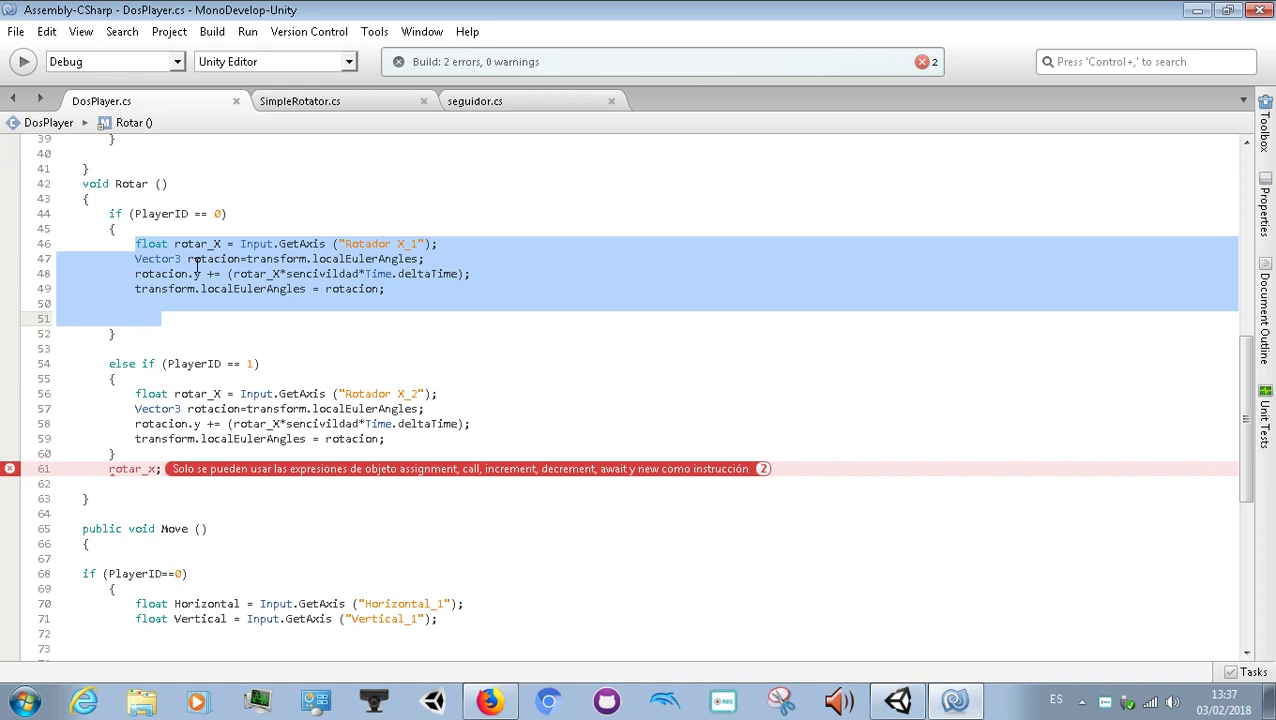
pyautogui.click(127, 240)
pyautogui.click(116, 230)
pyautogui.click(116, 380)
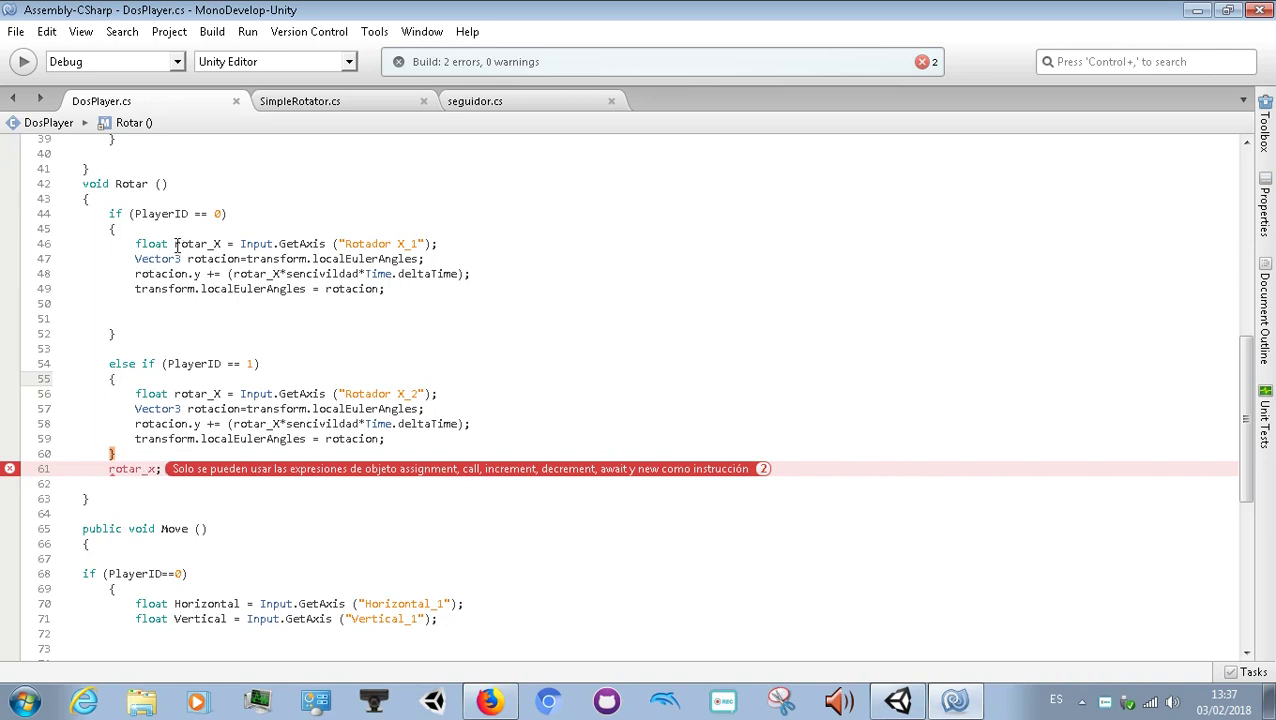
# Step: Delete the stray rotar_x on line 61 and save to rebuild without errors
pyautogui.moveTo(176, 244)
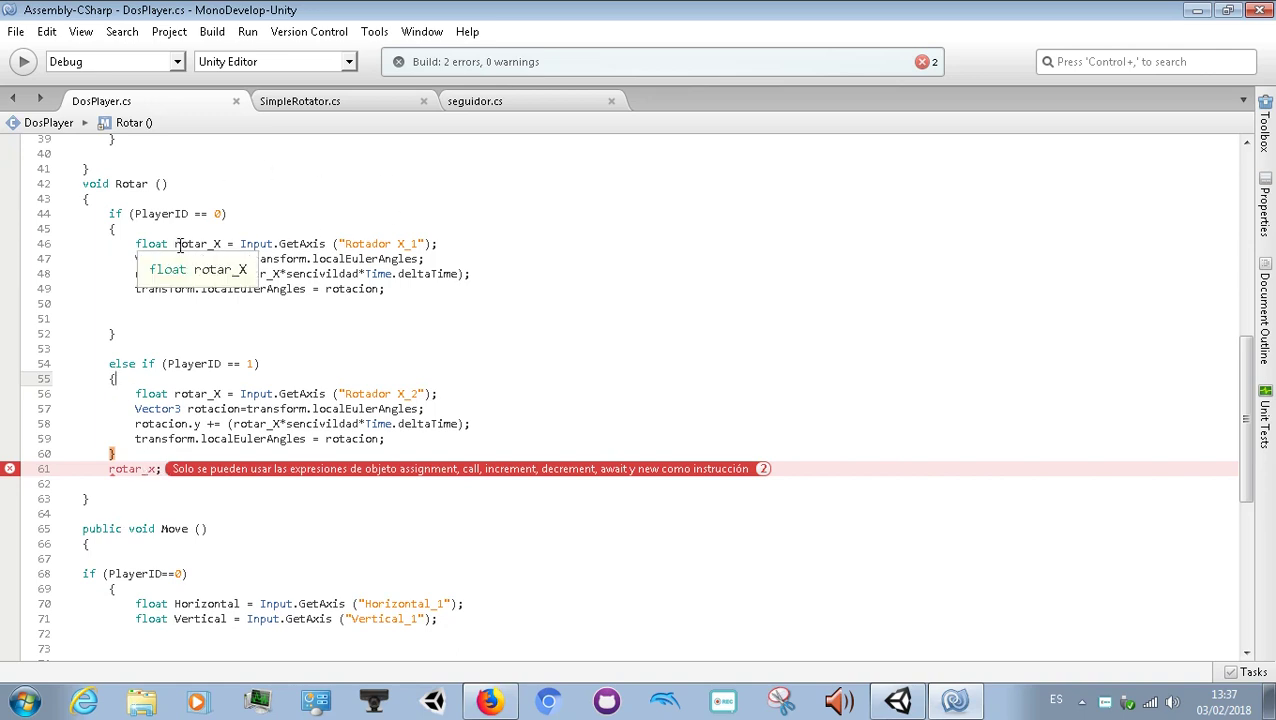
pyautogui.moveTo(175, 244); pyautogui.dragTo(228, 244)
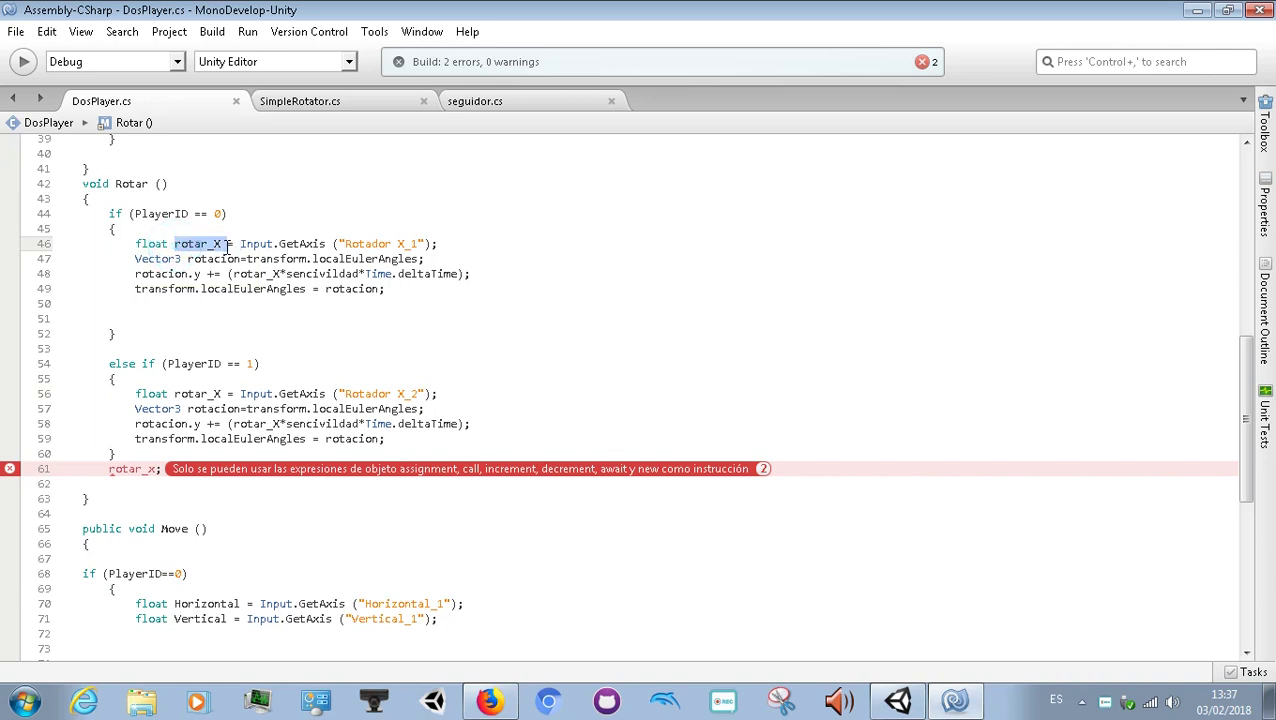
pyautogui.moveTo(104, 468); pyautogui.dragTo(162, 468)
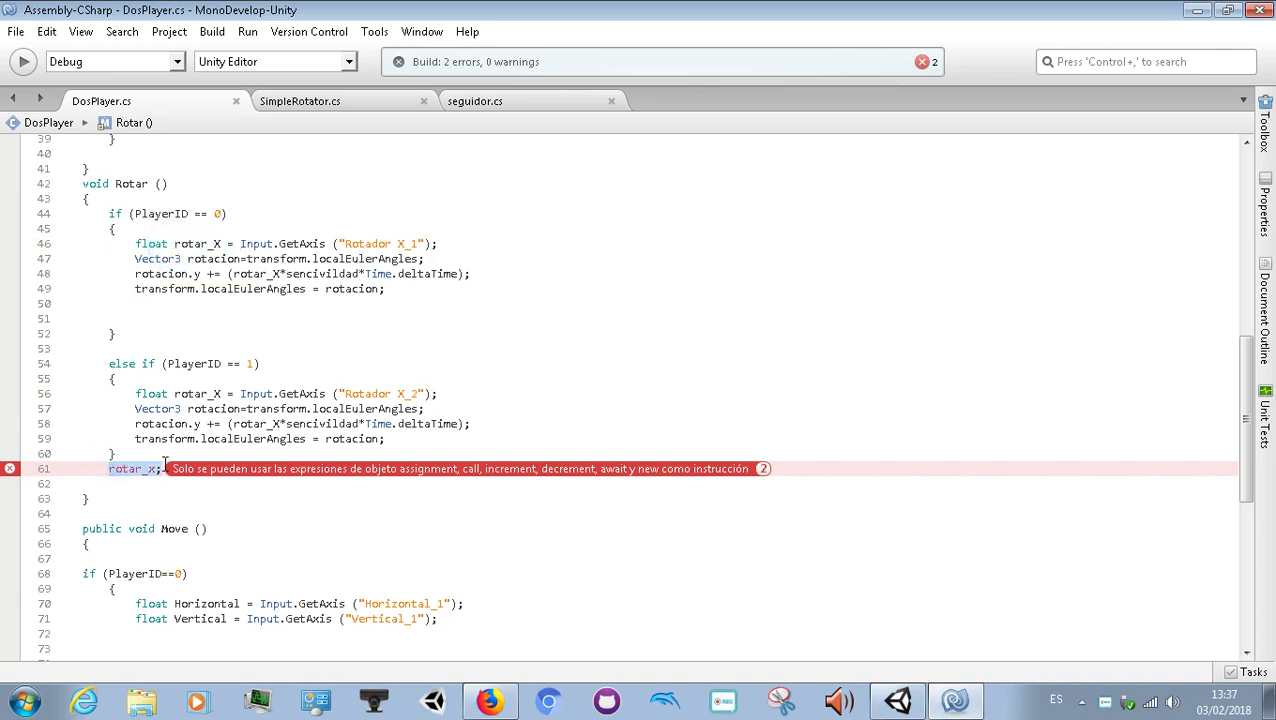
pyautogui.press('Delete')
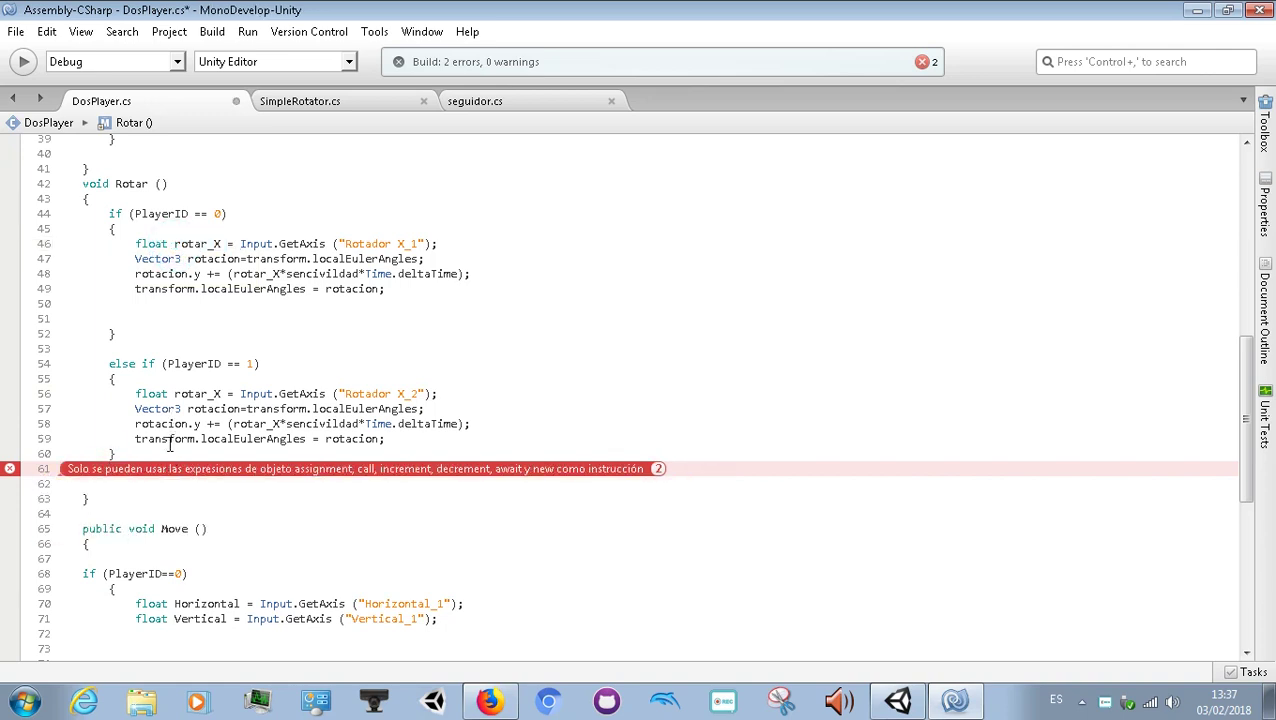
pyautogui.hotkey('ctrl', 's')
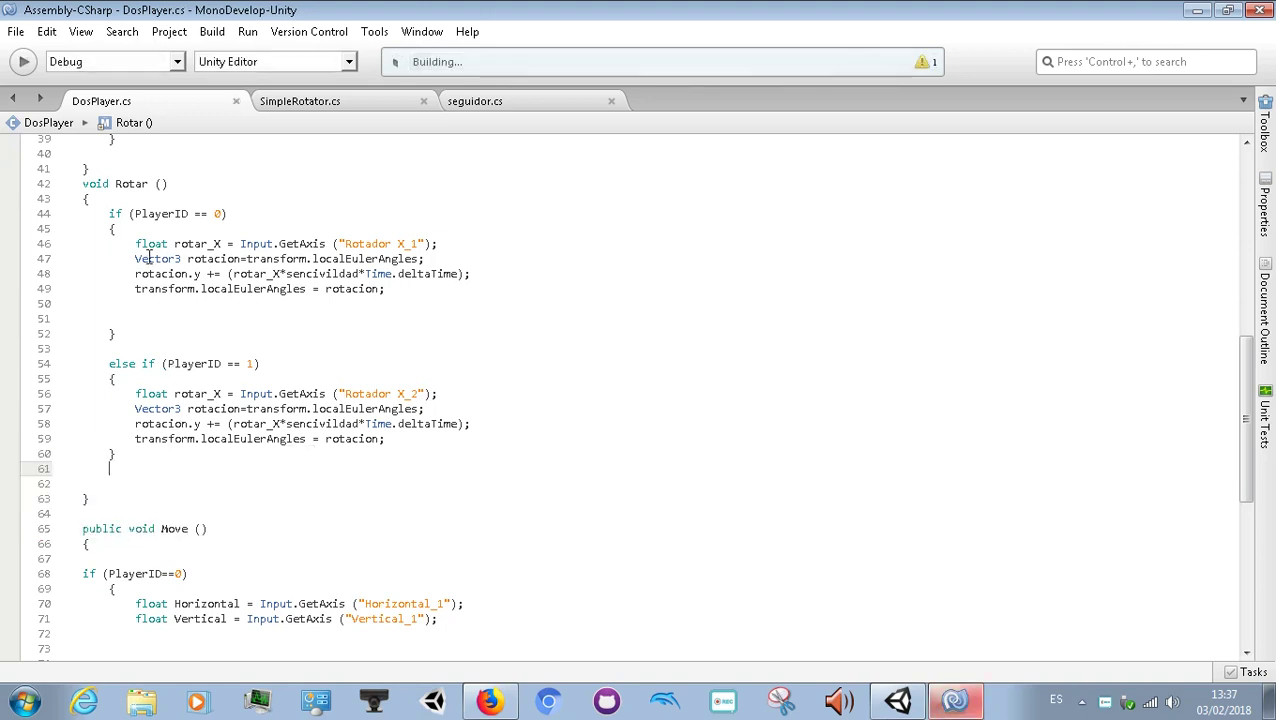
pyautogui.click(114, 229)
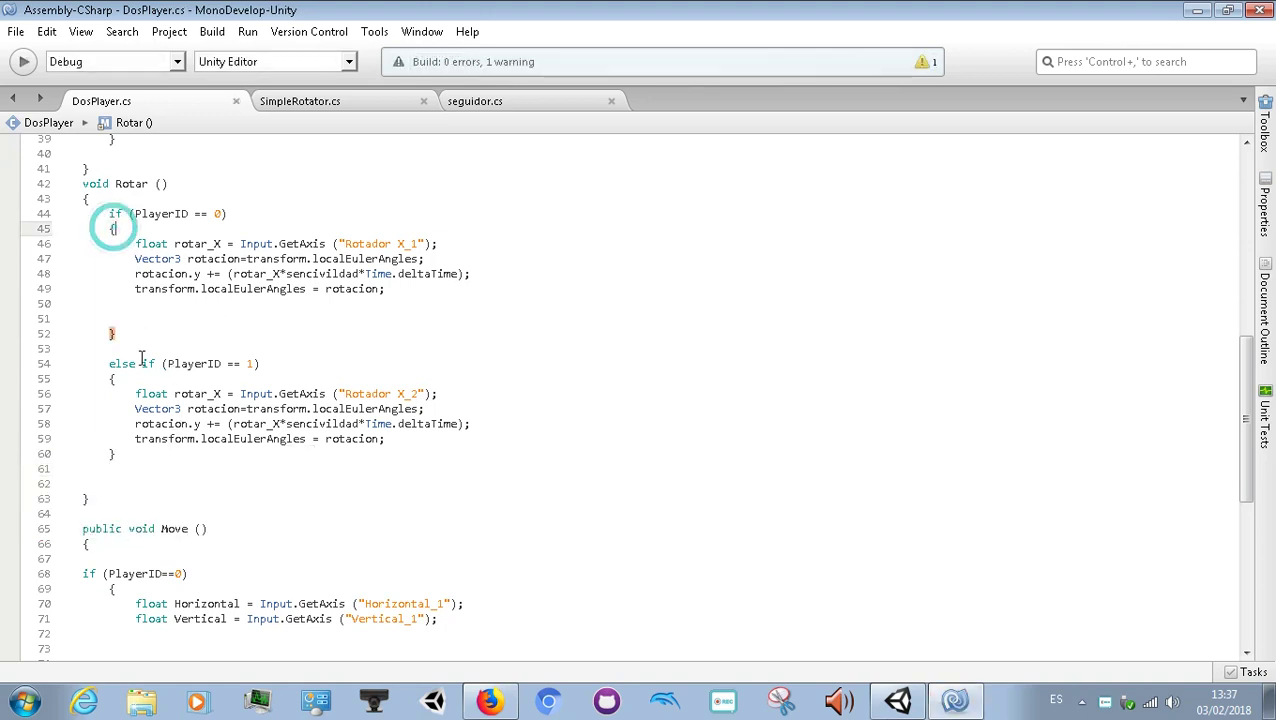
pyautogui.click(113, 379)
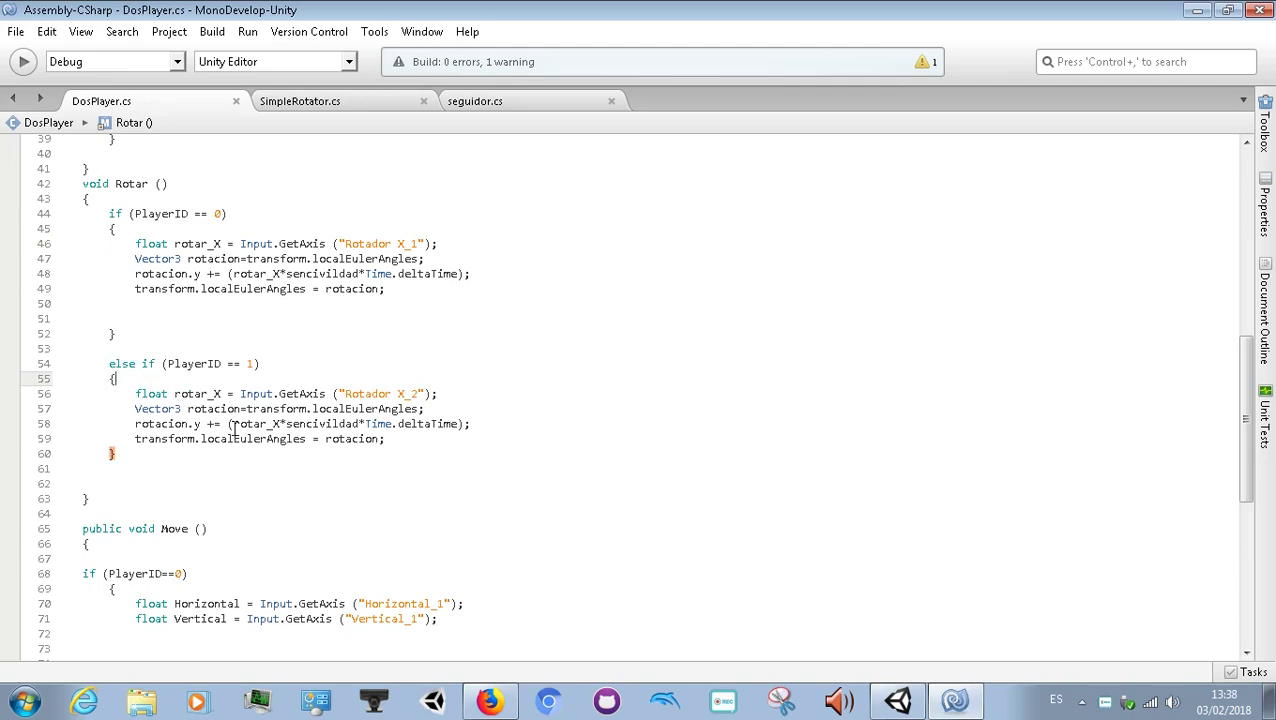
# Step: Rebuild the script once more with F8 and return to the Unity editor
pyautogui.scroll(1, 232, 405)
pyautogui.scroll(1, 233, 415)
pyautogui.scroll(1, 234, 428)
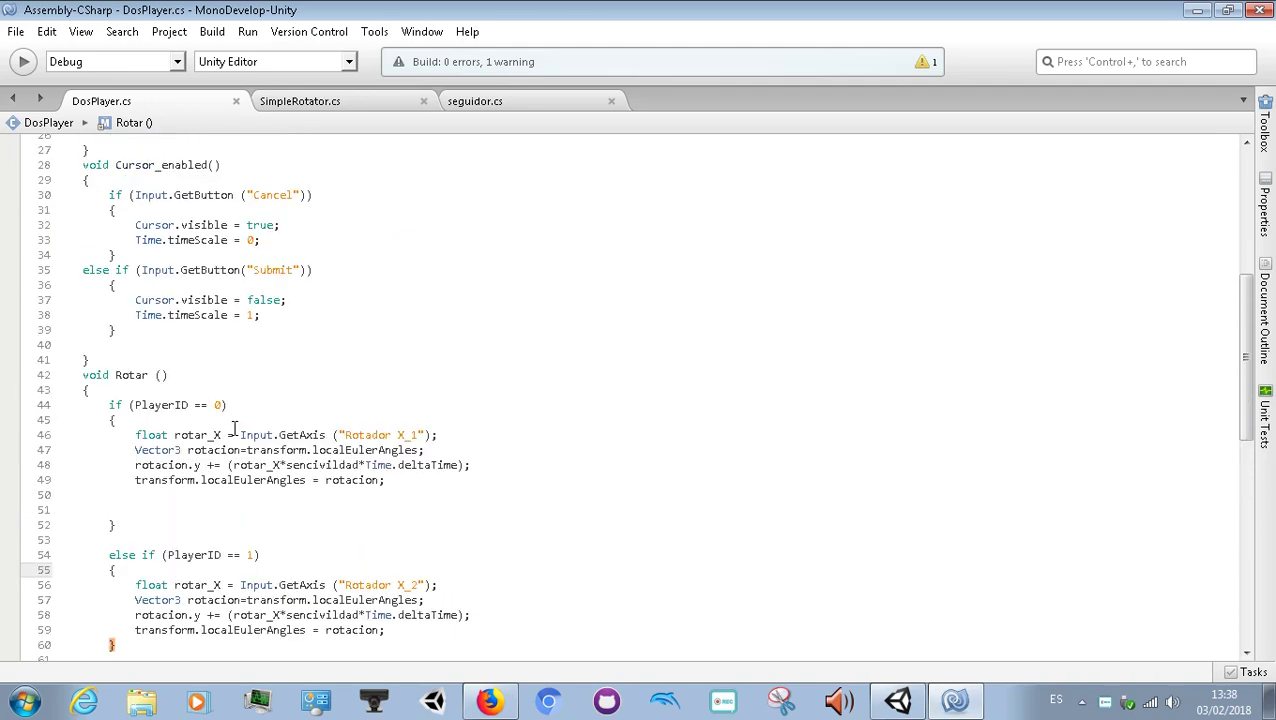
pyautogui.press('F8')
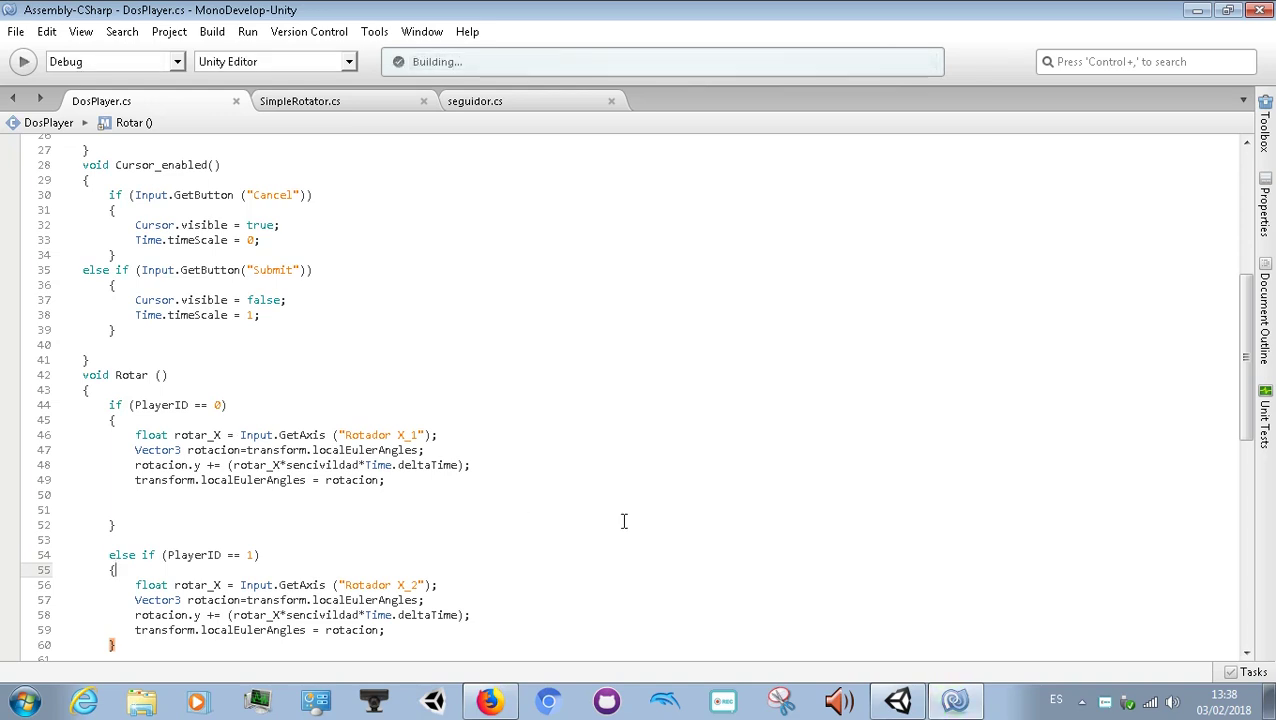
pyautogui.click(910, 700)
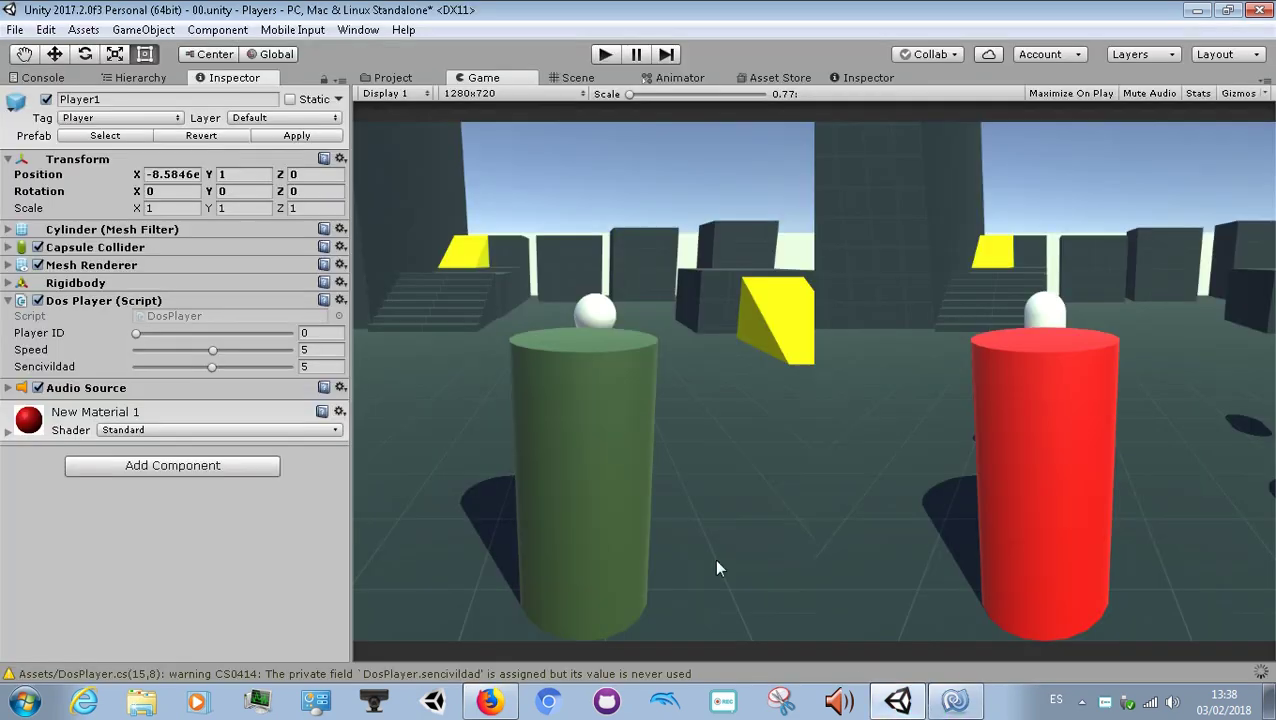
# Step: Play-test the split-screen scene, moving Player1 with W and turning it, then stop play mode
pyautogui.click(608, 58)
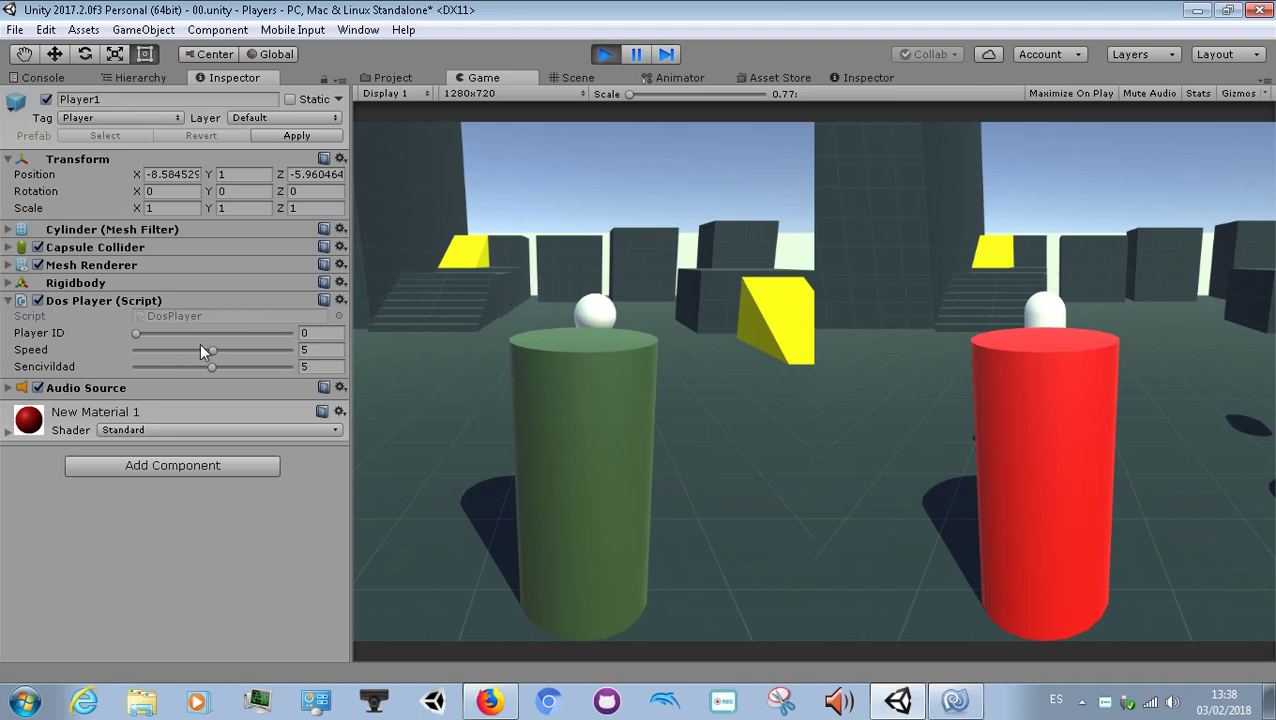
pyautogui.click(407, 288)
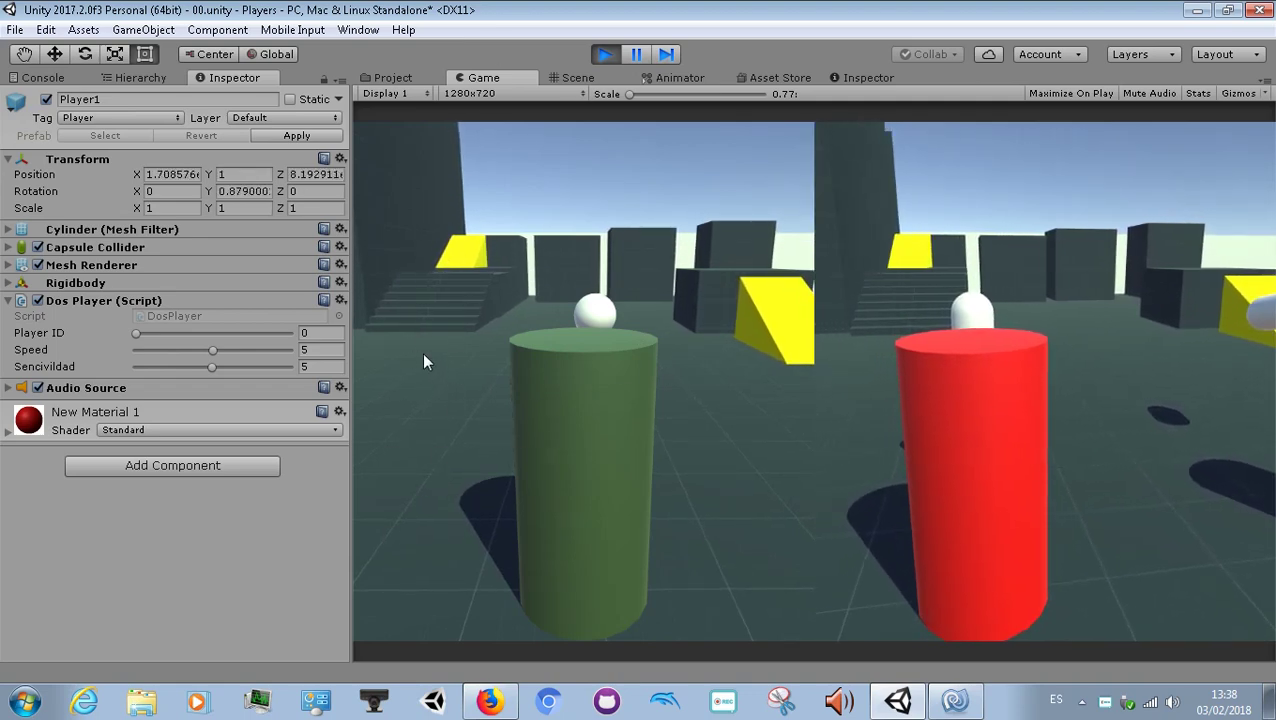
pyautogui.click(408, 350)
pyautogui.click(146, 564)
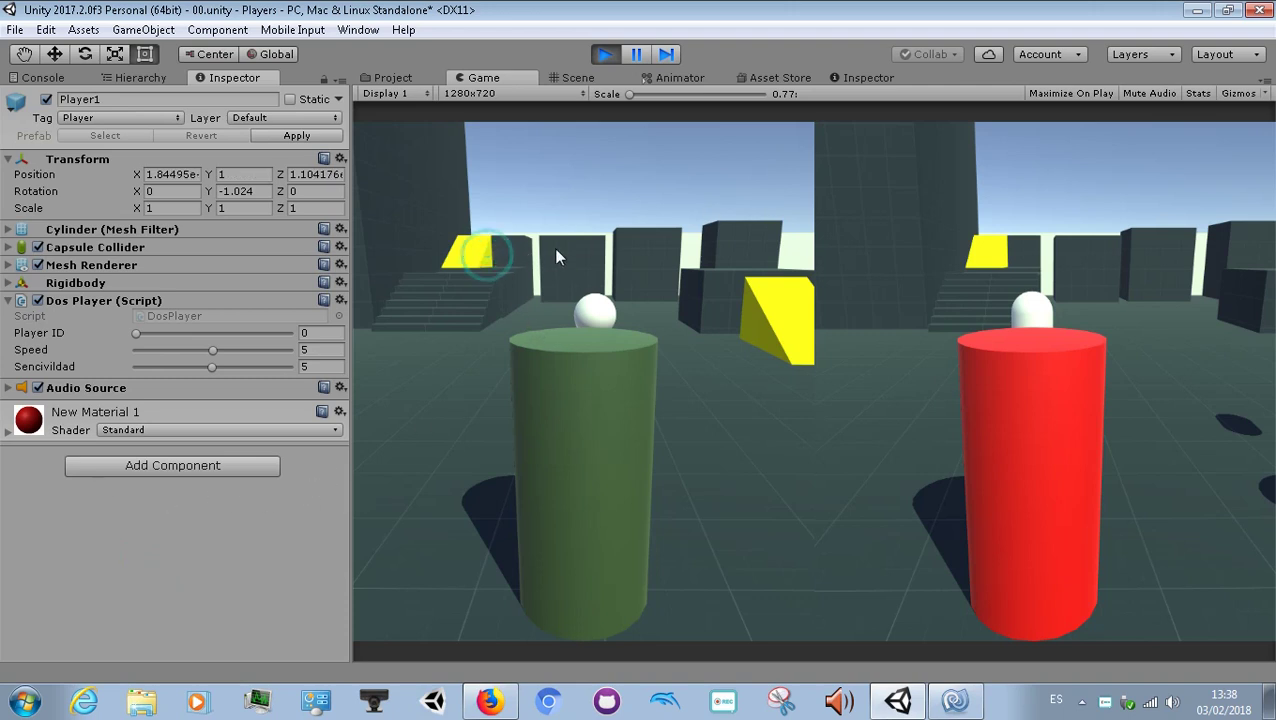
pyautogui.press('w')
pyautogui.press('w')
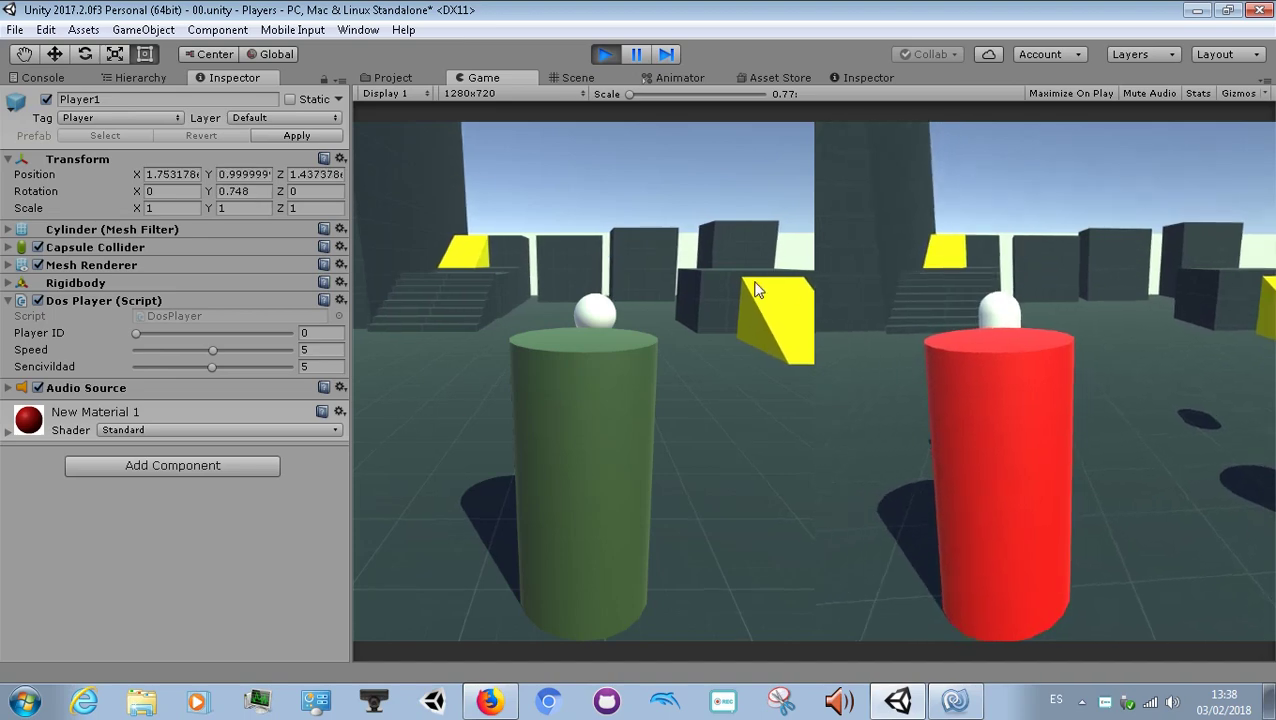
pyautogui.click(470, 243)
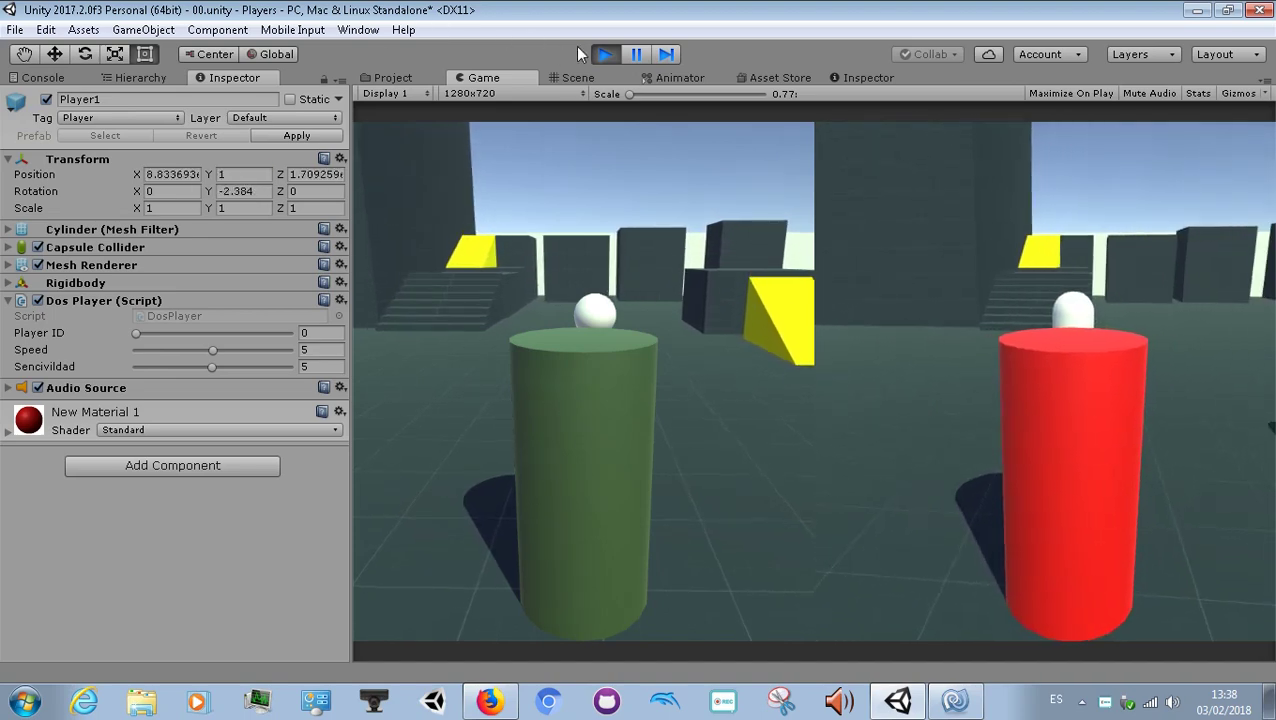
pyautogui.hotkey('ctrl', 'p')
pyautogui.click(45, 29)
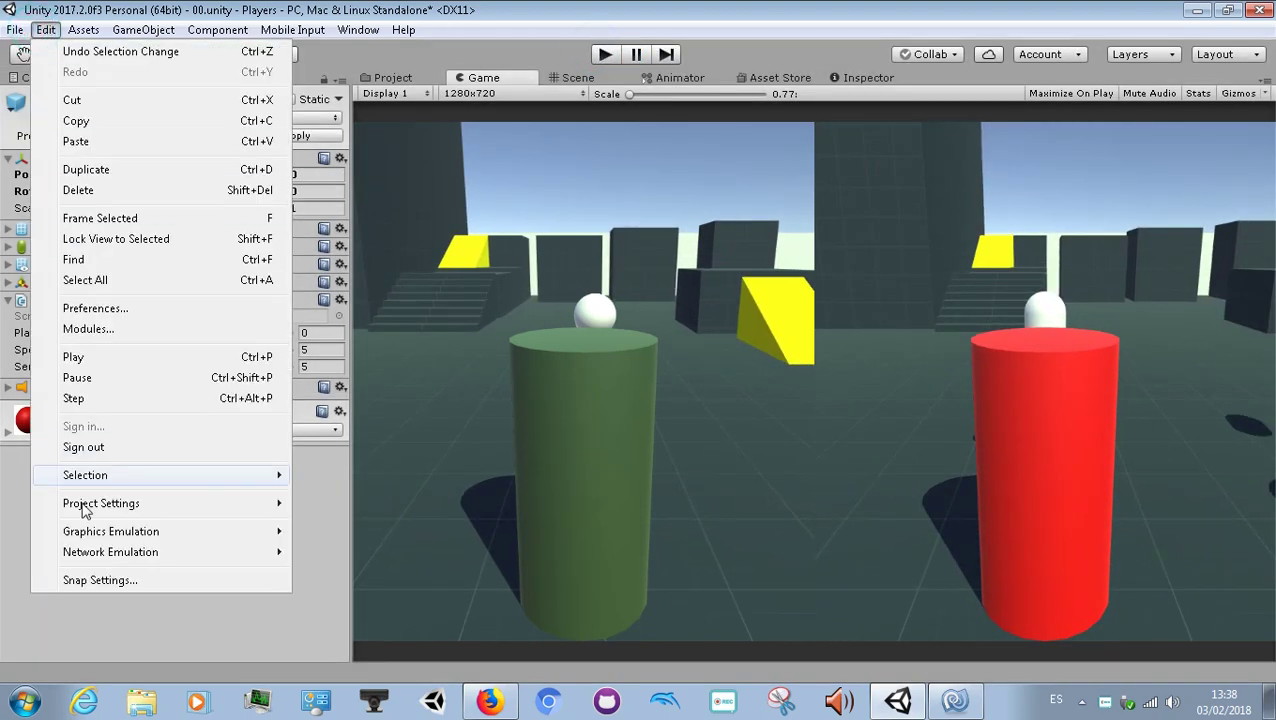
# Step: Open the Input settings and check the Rotador X_1 axis, which uses the X axis
pyautogui.moveTo(150, 503)
pyautogui.click(372, 285)
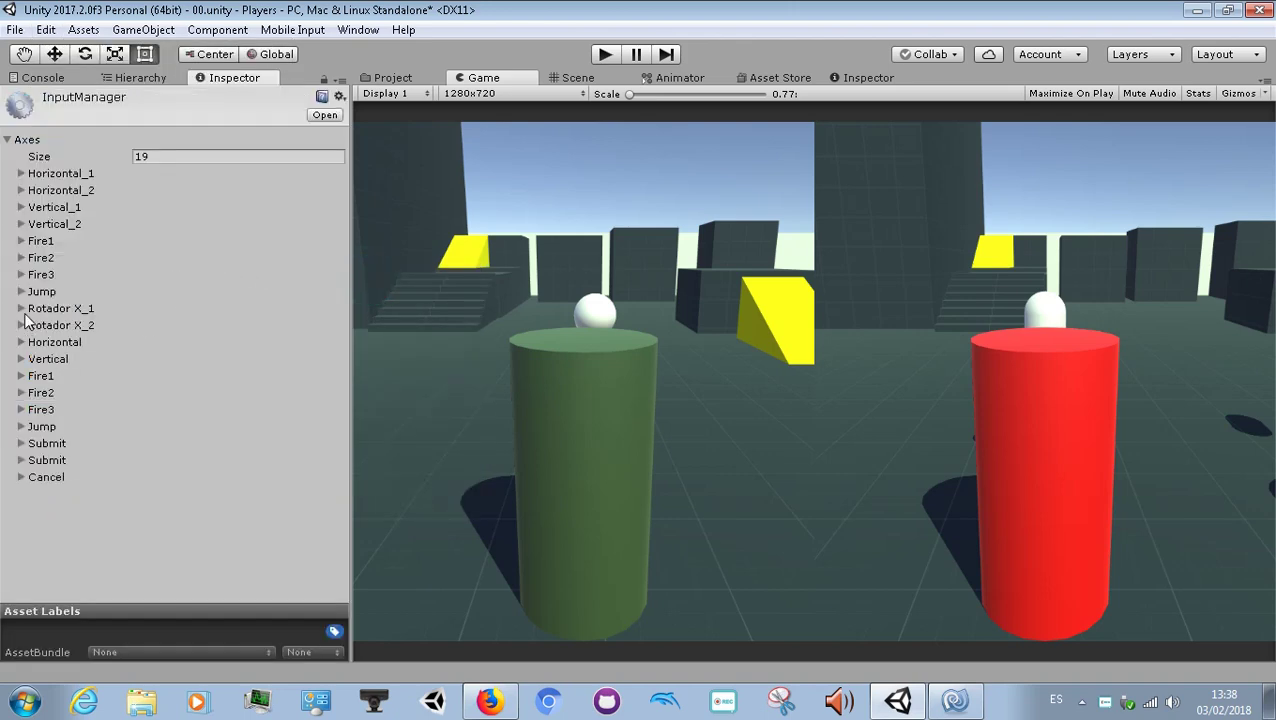
pyautogui.click(27, 308)
pyautogui.scroll(-1, 27, 312)
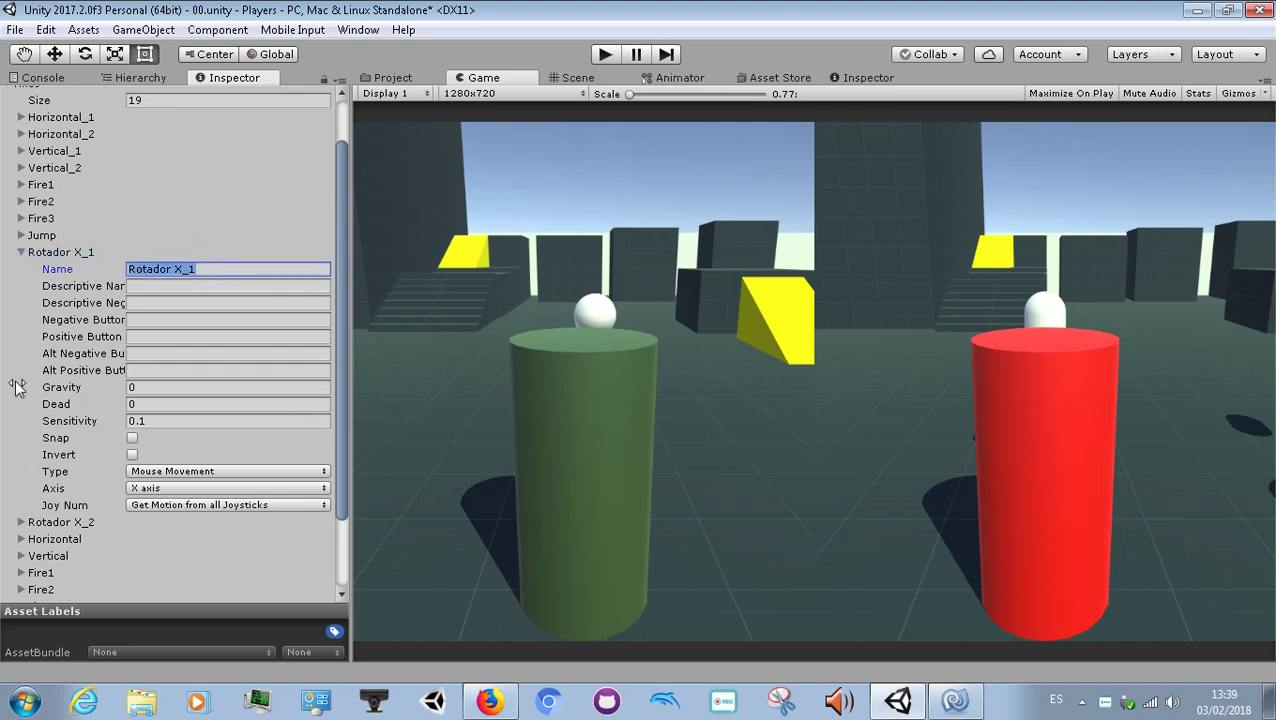
pyautogui.click(22, 255)
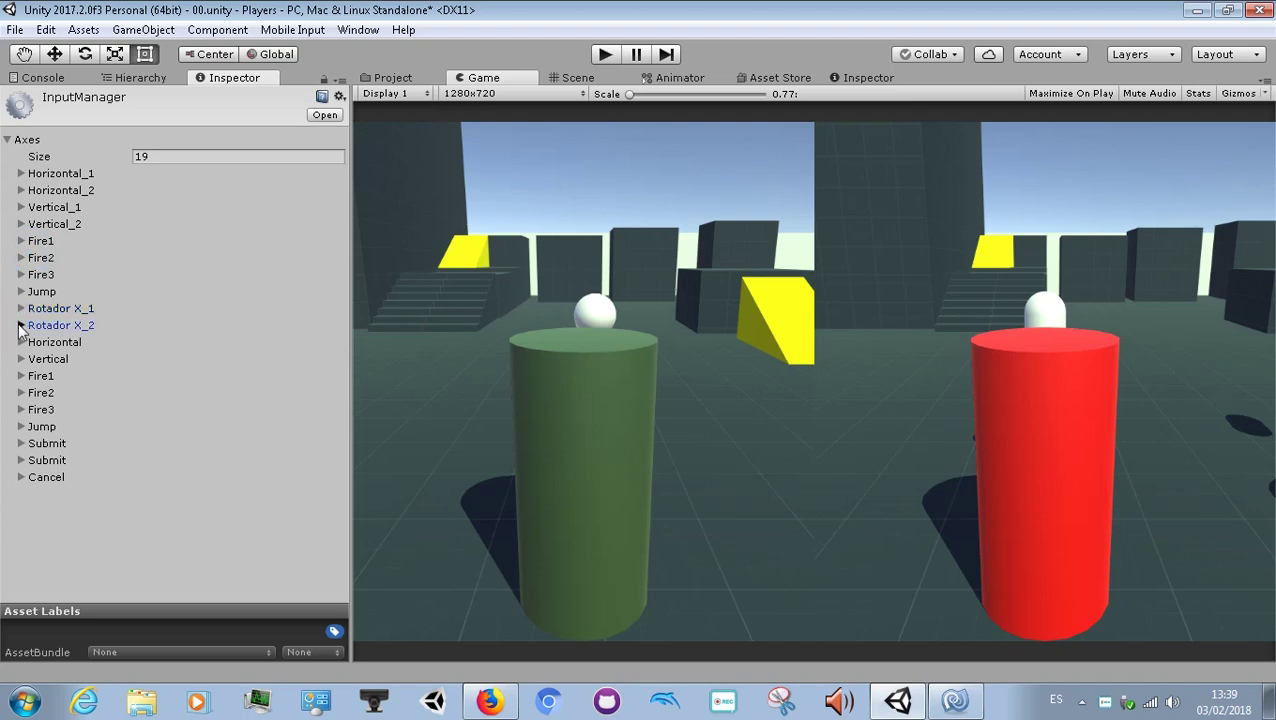
# Step: Change the Rotador X_2 axis from X axis to Y axis
pyautogui.click(21, 325)
pyautogui.scroll(-1, 21, 330)
pyautogui.click(142, 449)
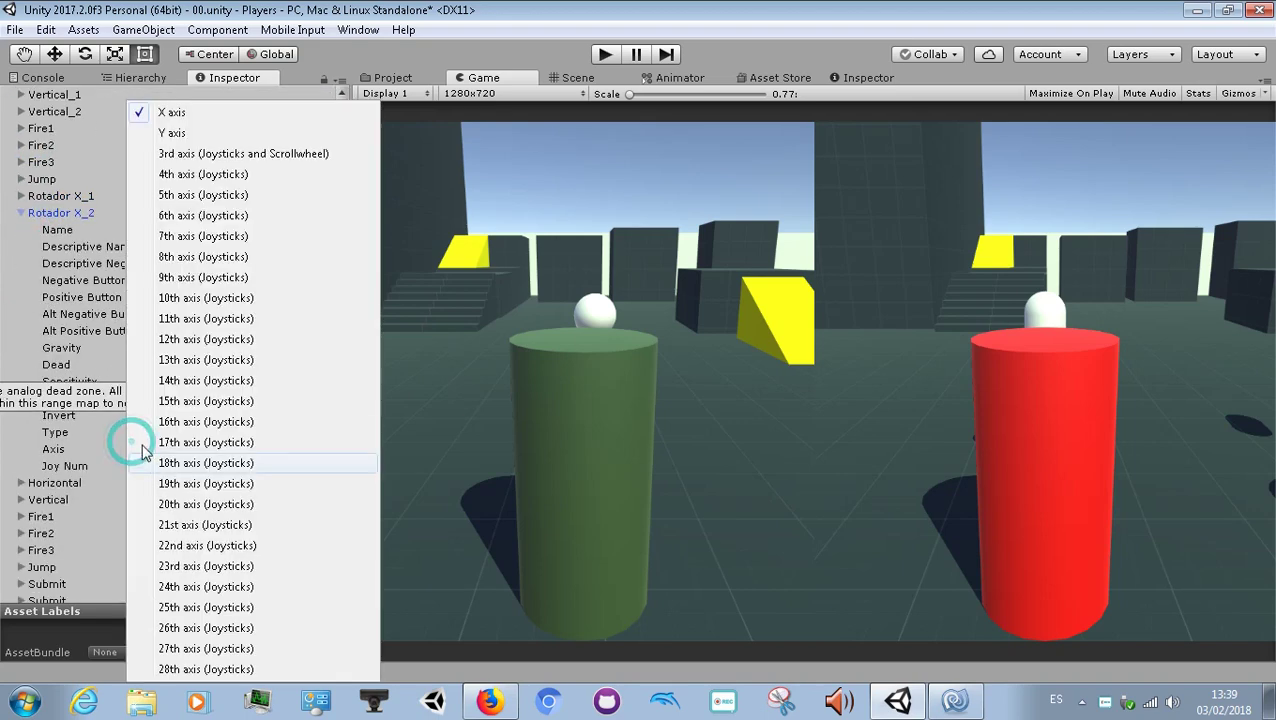
pyautogui.click(160, 132)
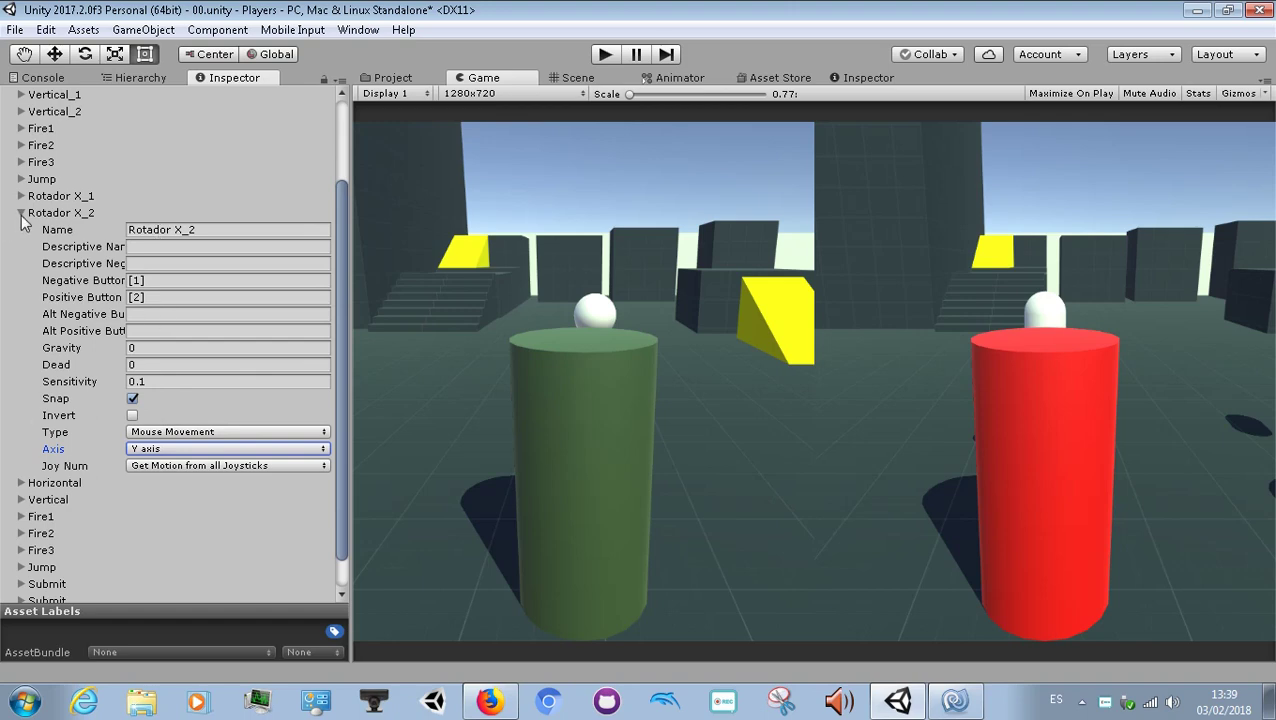
pyautogui.click(21, 214)
pyautogui.click(14, 30)
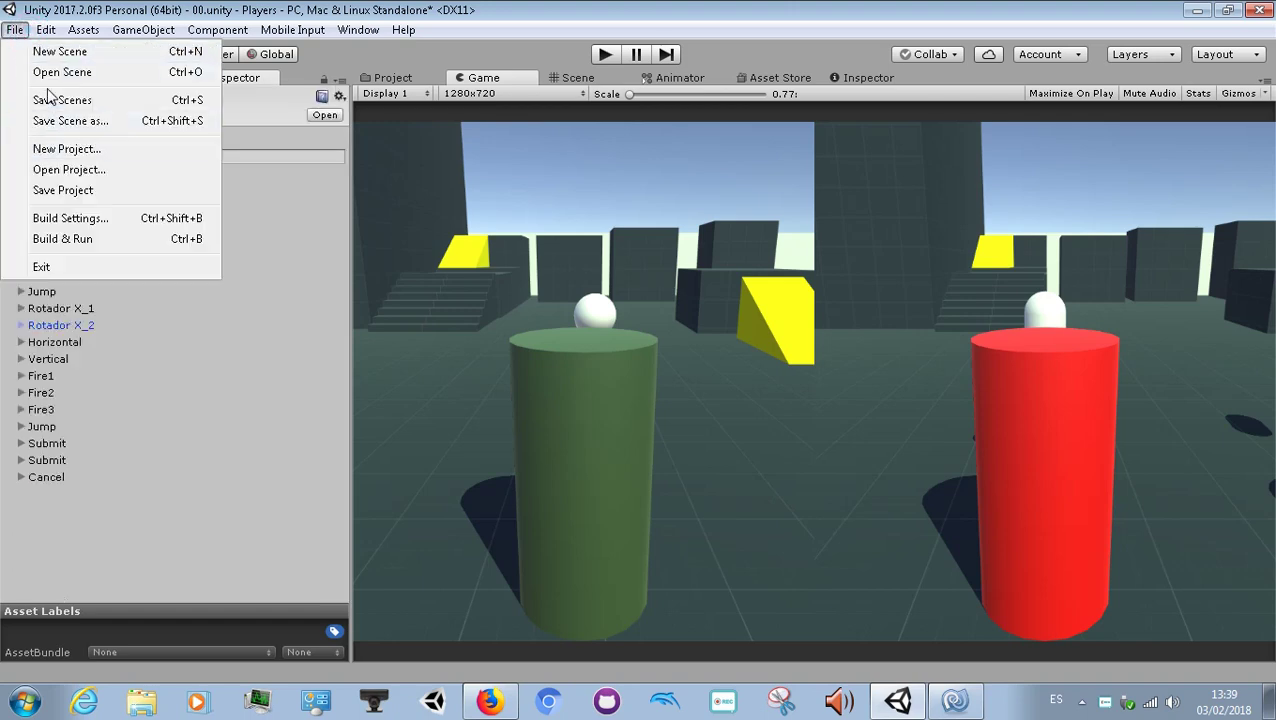
# Step: Save the scene and run a quick play-mode test of the new axes
pyautogui.click(50, 101)
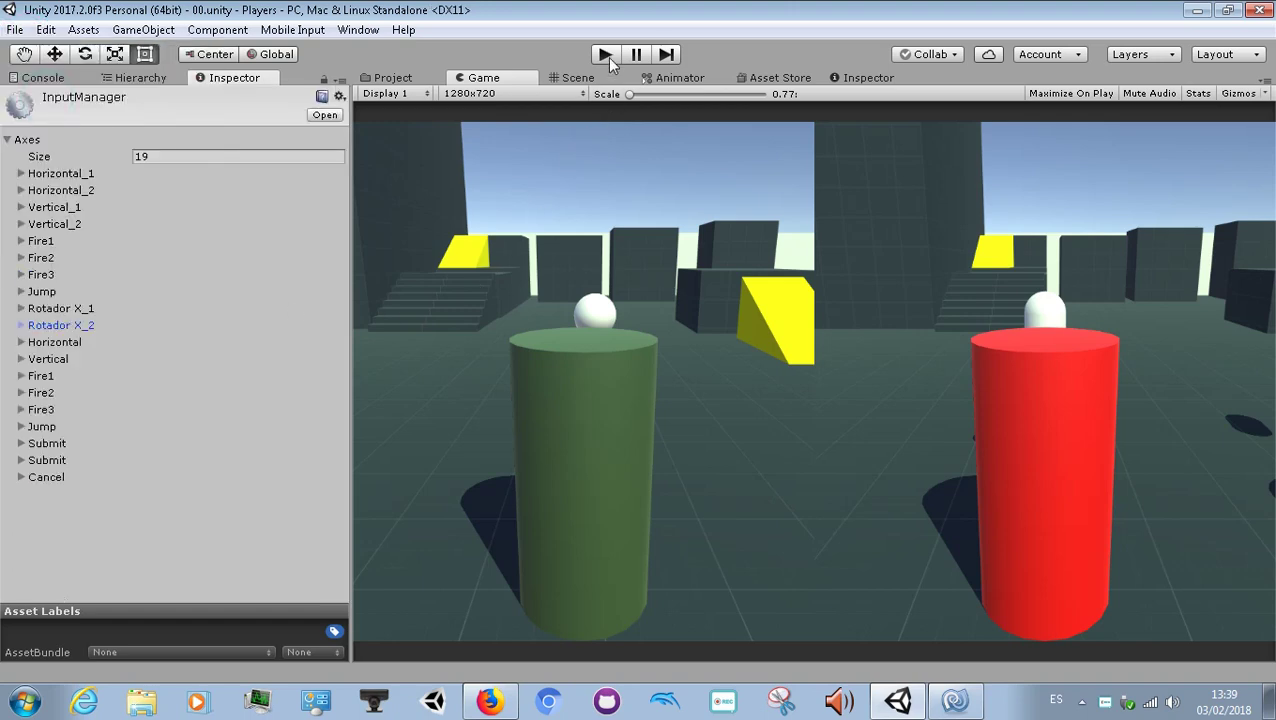
pyautogui.click(606, 56)
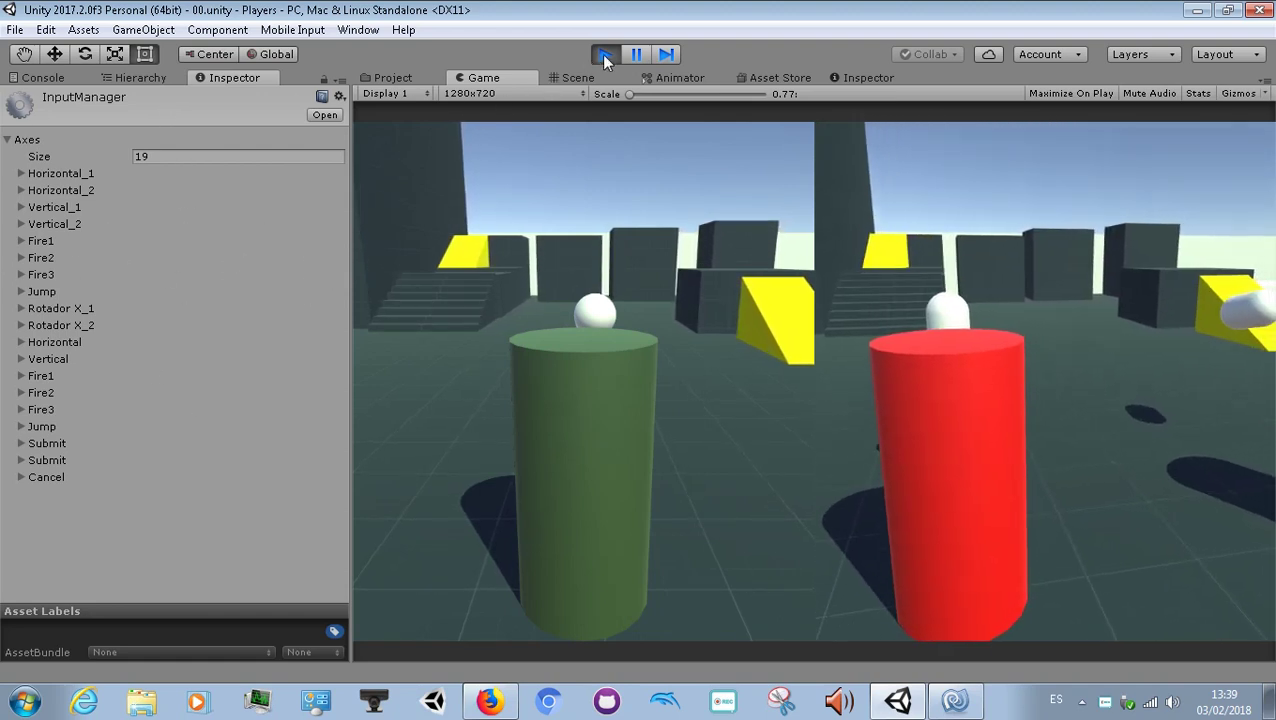
pyautogui.hotkey('ctrl', 'p')
# Step: Save the project, recheck the Rotador X_2 axis settings, and save the project again
pyautogui.click(17, 30)
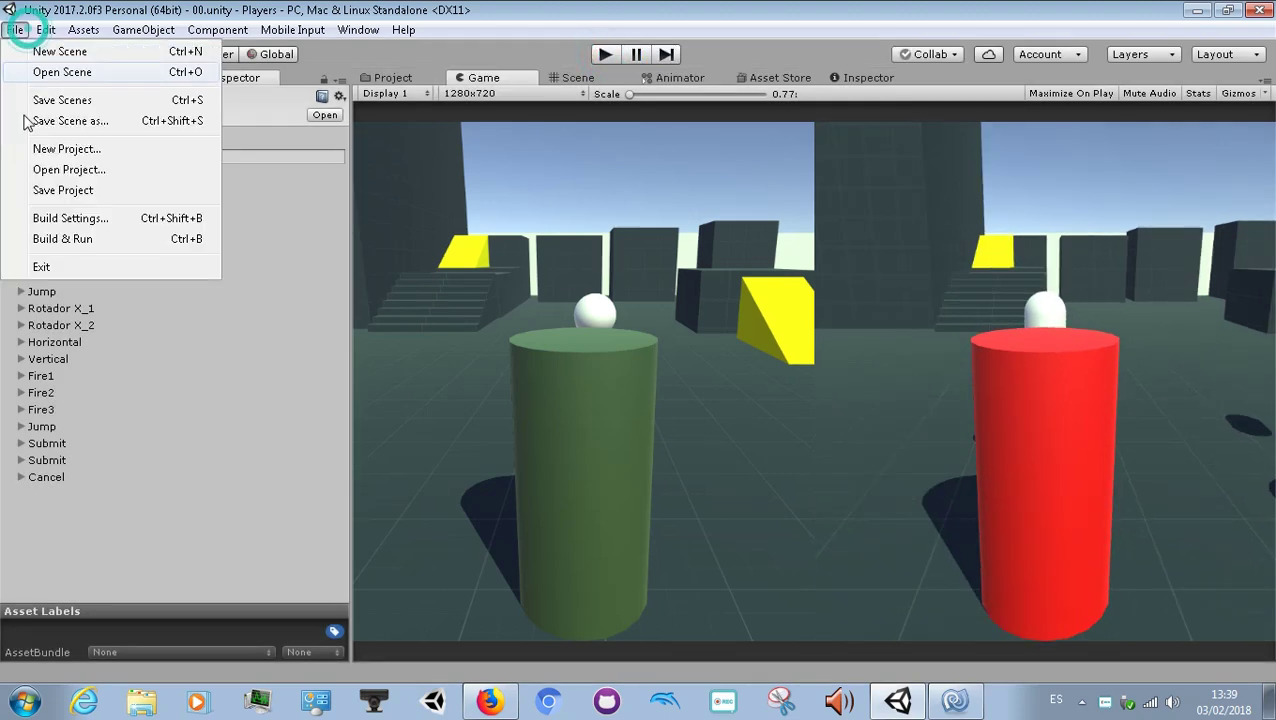
pyautogui.click(63, 192)
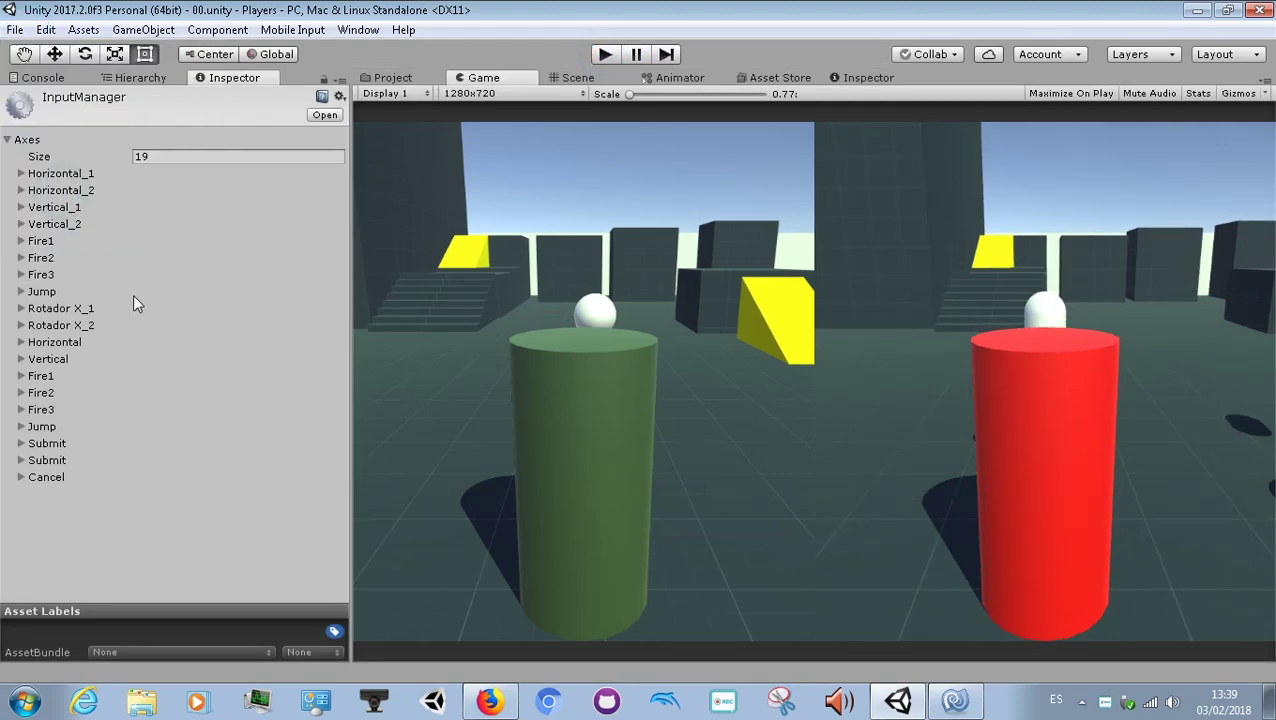
pyautogui.click(27, 325)
pyautogui.scroll(-2, 27, 327)
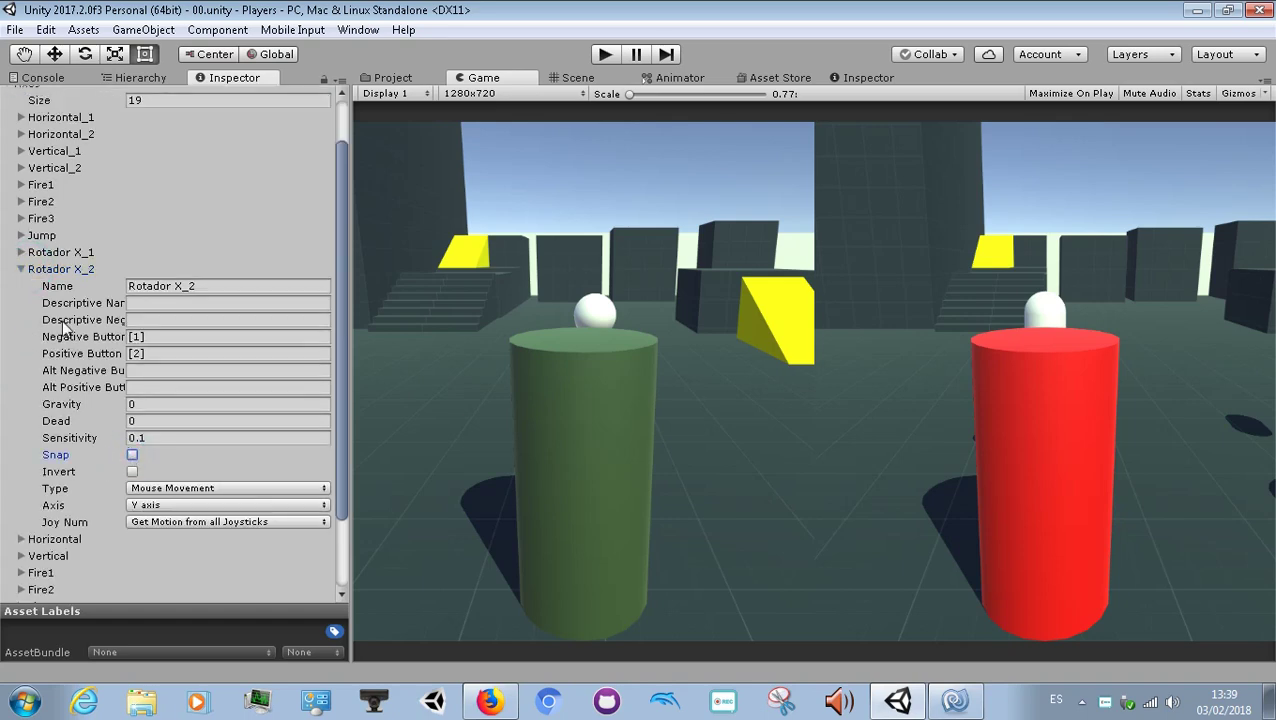
pyautogui.click(23, 273)
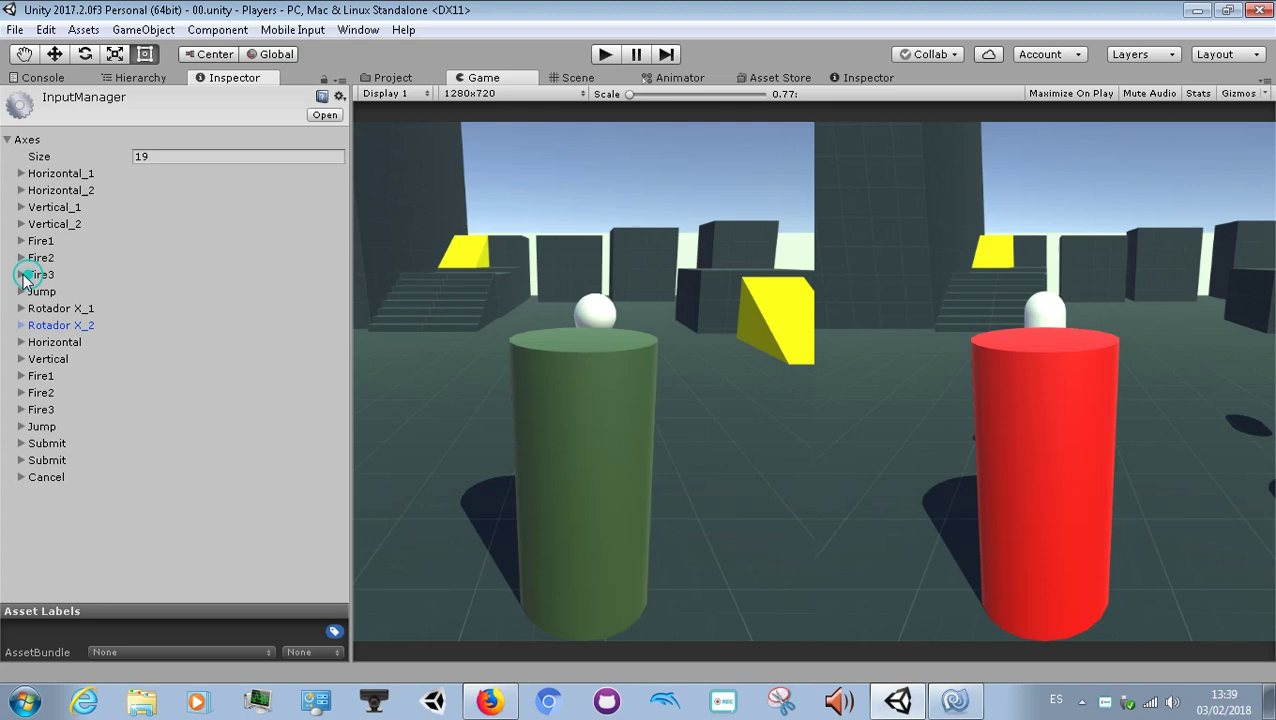
pyautogui.click(16, 30)
pyautogui.click(70, 193)
# Step: Play-test the game a second time, then return to the Hierarchy
pyautogui.click(604, 56)
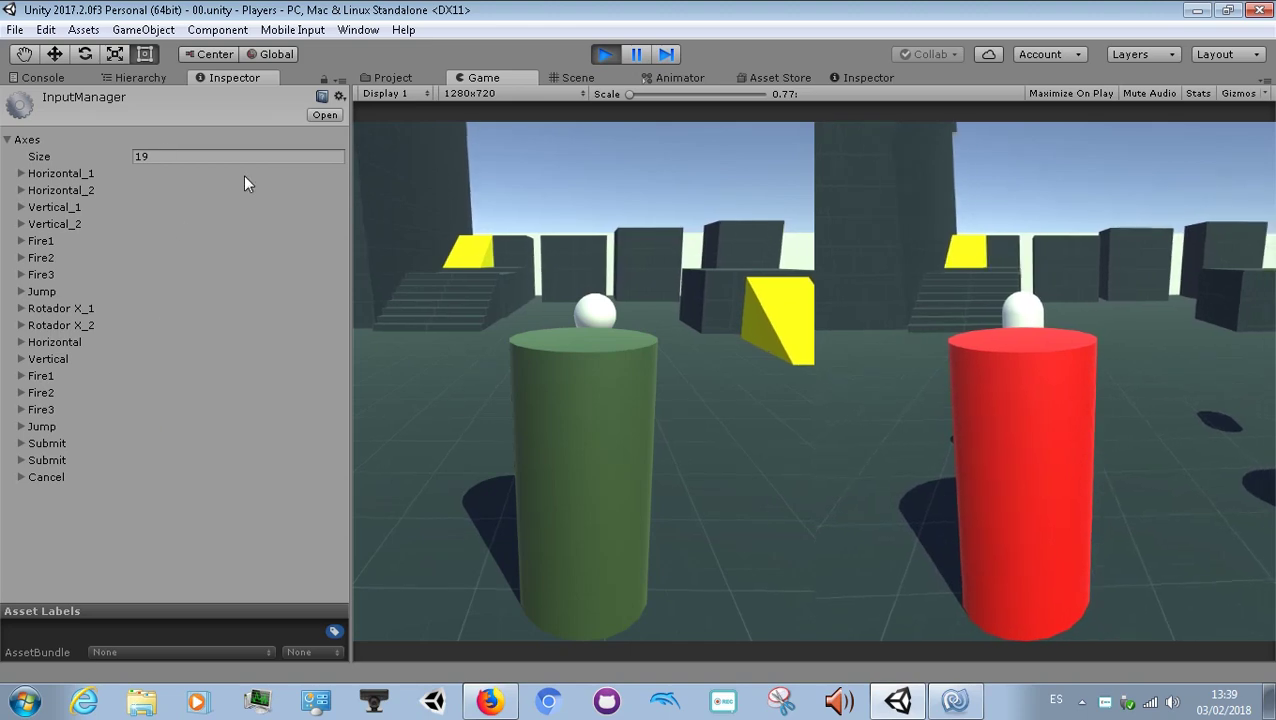
pyautogui.click(605, 54)
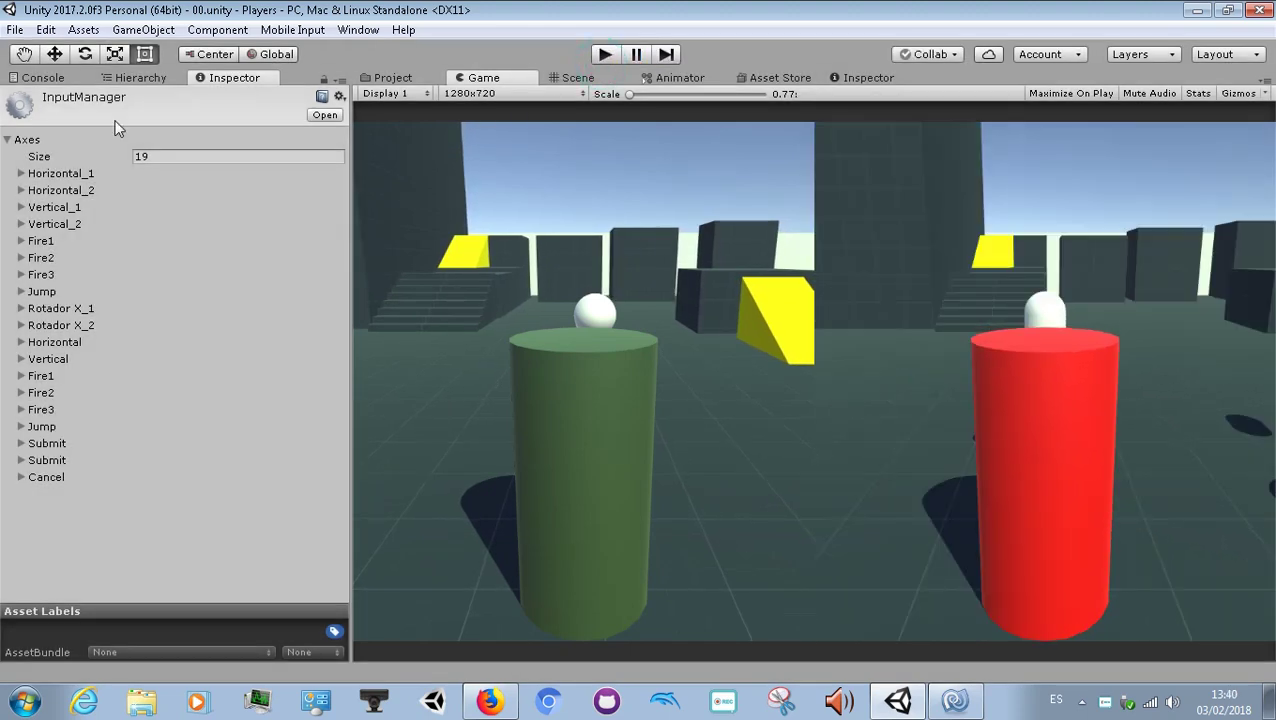
pyautogui.click(134, 78)
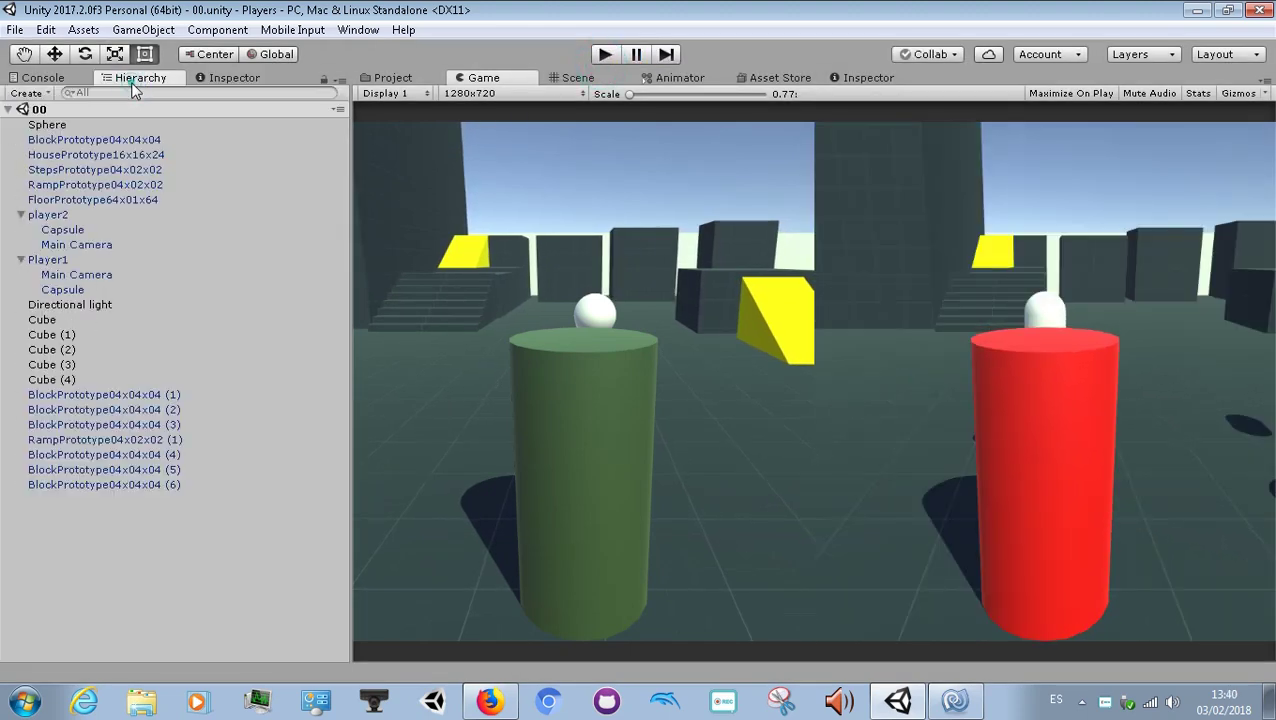
# Step: Check player2's Dos Player settings in the Inspector
pyautogui.click(62, 214)
pyautogui.click(228, 80)
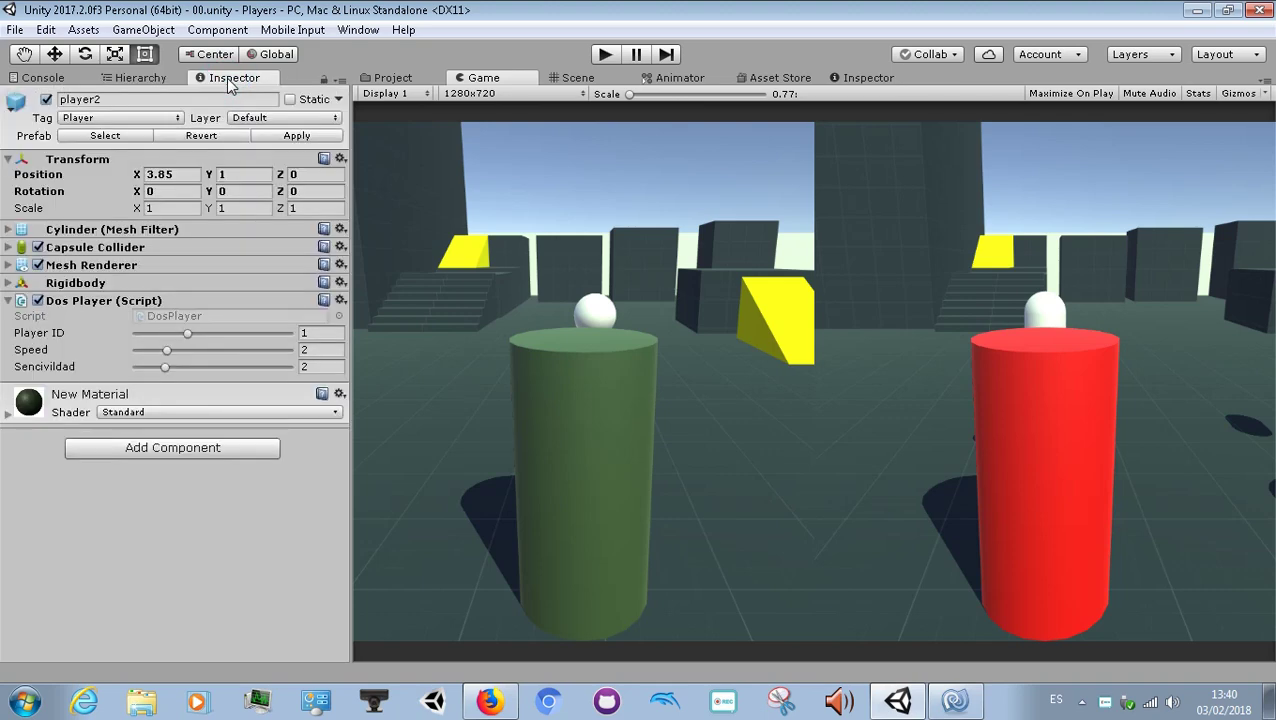
pyautogui.click(123, 83)
# Step: Lower Player1's Sencividad from 5 to 2 and play-test the new sensitivity
pyautogui.click(58, 260)
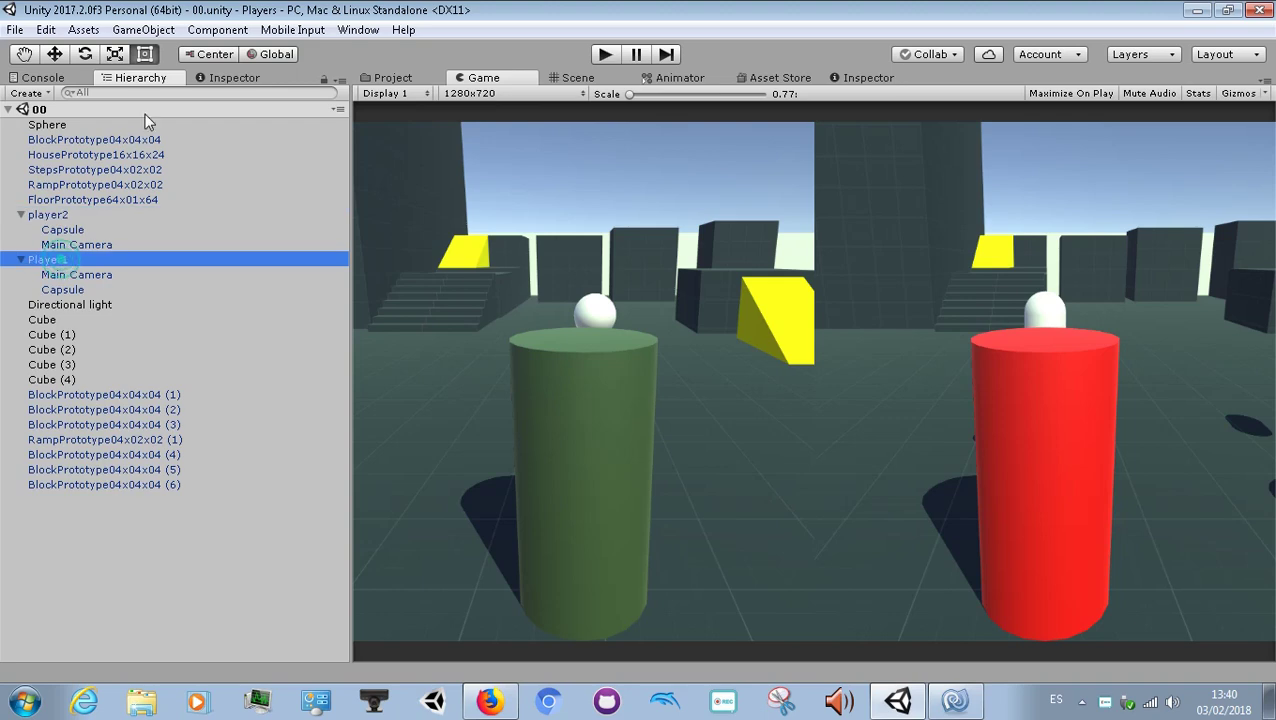
pyautogui.click(218, 79)
pyautogui.moveTo(169, 367); pyautogui.dragTo(144, 369)
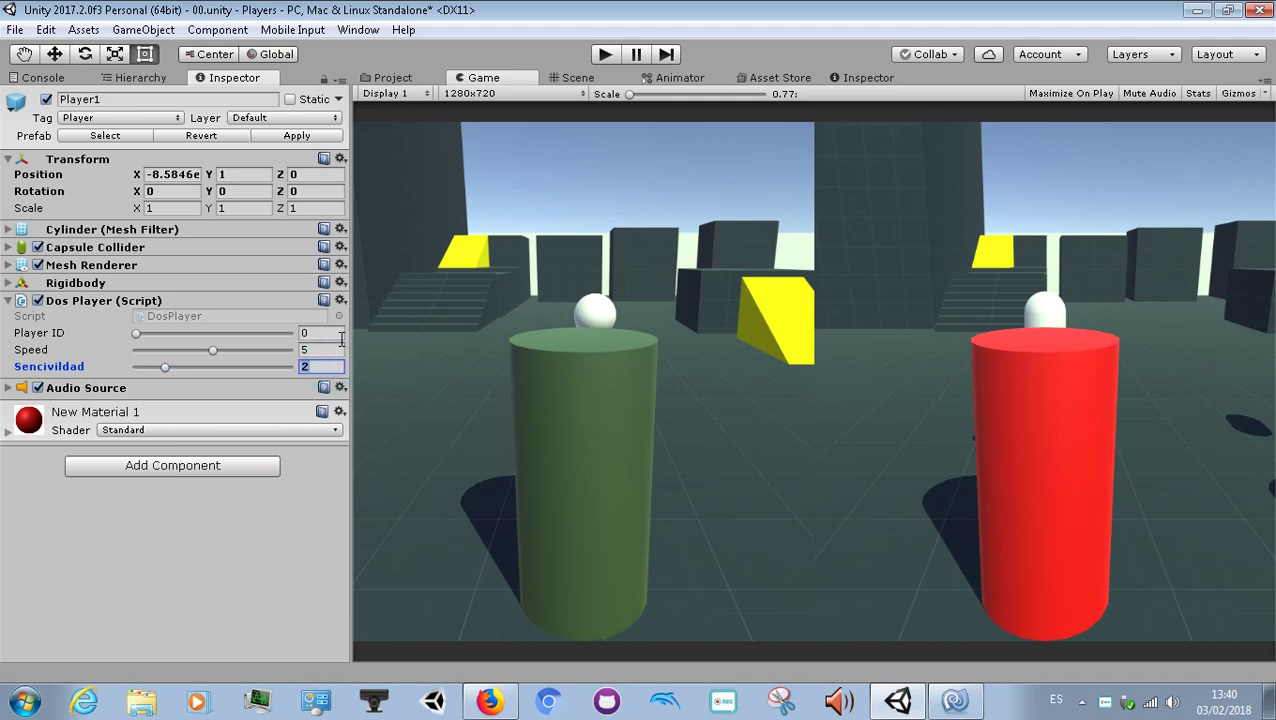
pyautogui.click(601, 54)
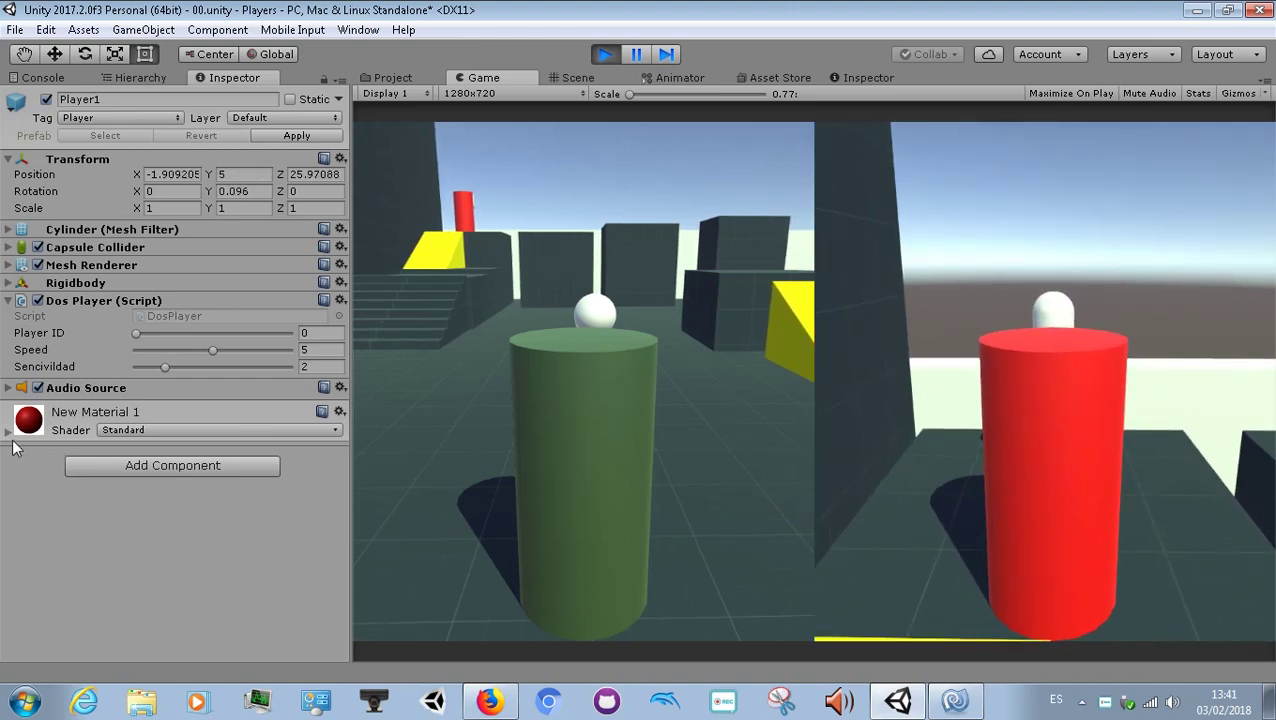
pyautogui.click(608, 55)
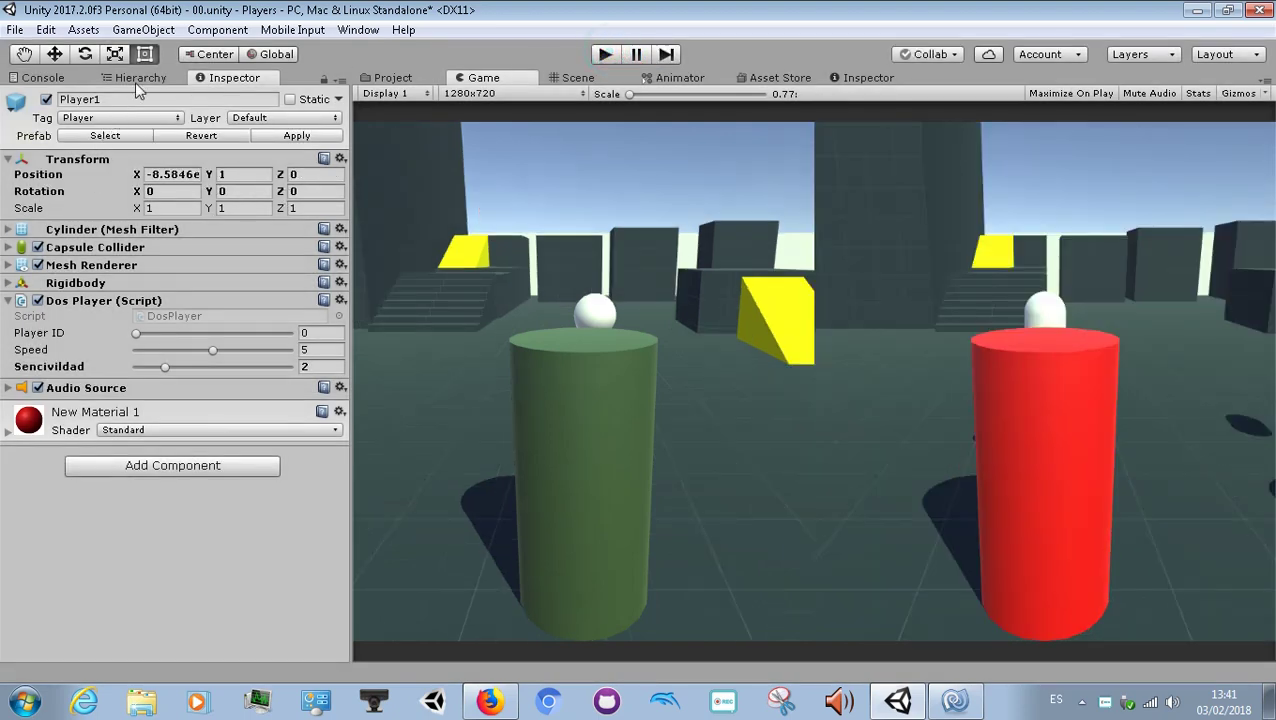
# Step: Remove the Simple Rotator script from Player1's Main Camera
pyautogui.click(137, 84)
pyautogui.click(68, 275)
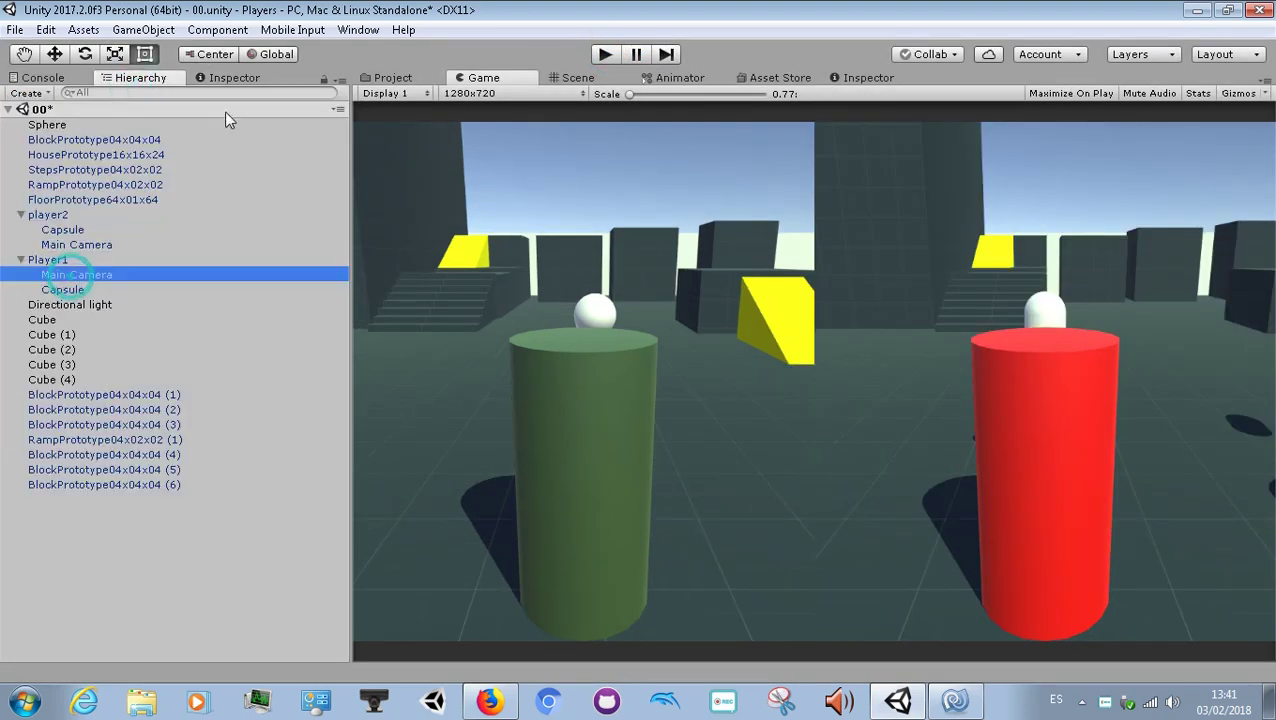
pyautogui.click(233, 80)
pyautogui.rightClick(164, 284)
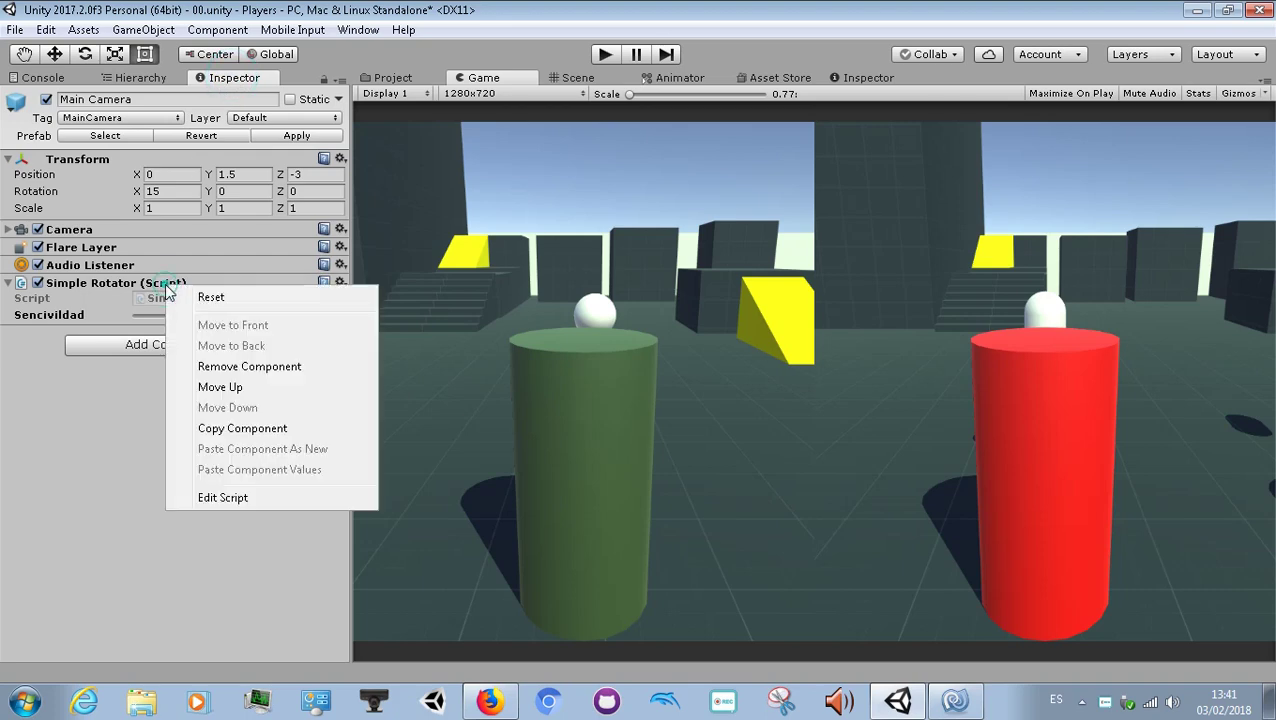
pyautogui.click(238, 368)
# Step: Check player2's Main Camera components, then view Player1's Dos Player settings (Speed 5, Sencivildad 2)
pyautogui.click(143, 79)
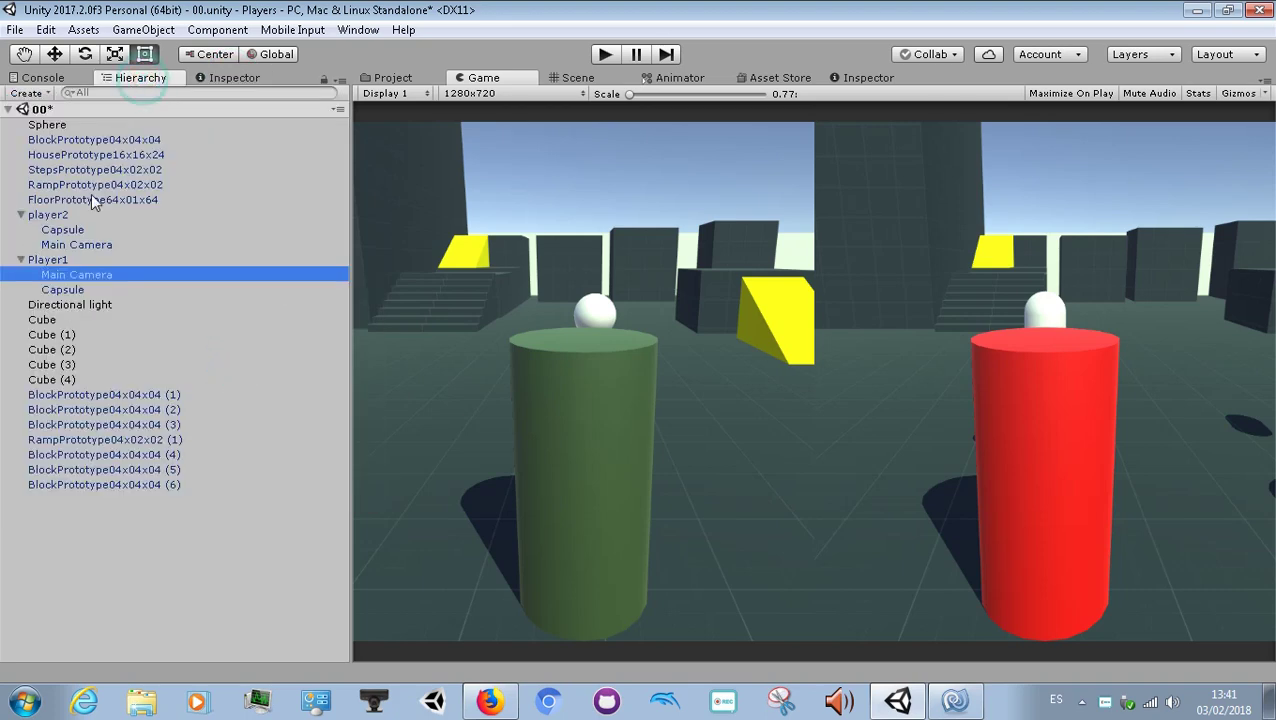
pyautogui.click(68, 245)
pyautogui.click(228, 78)
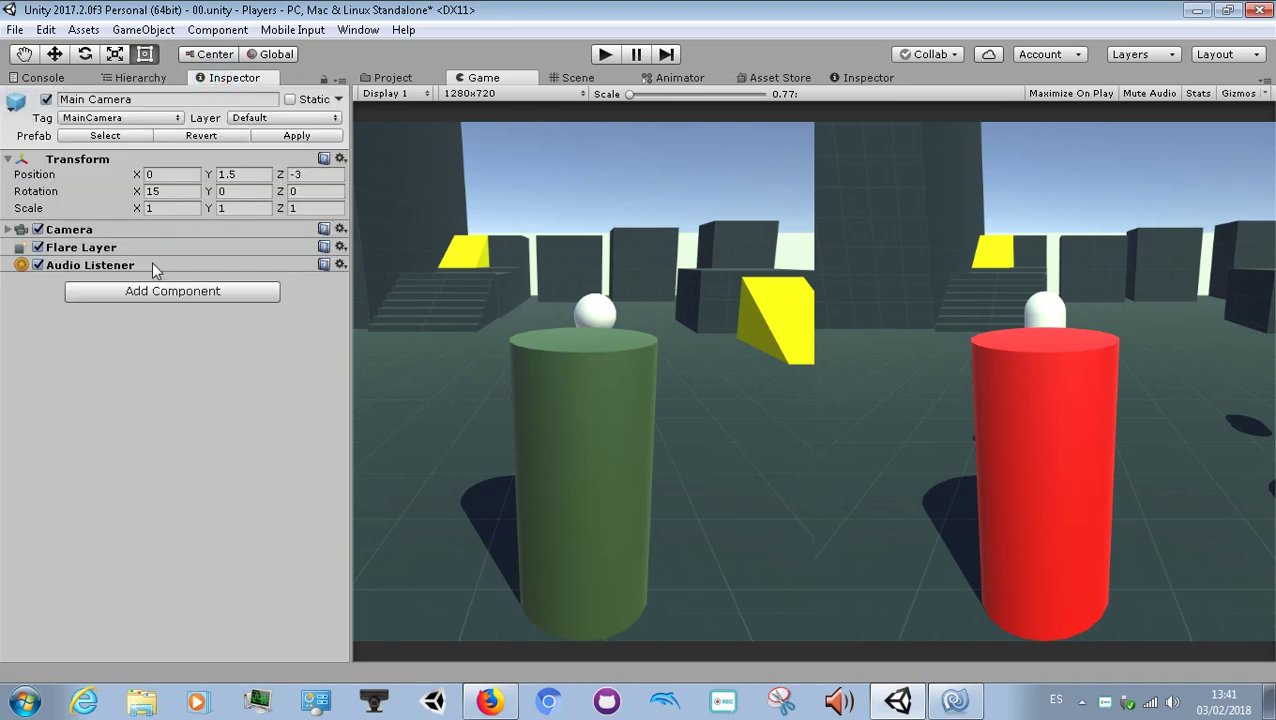
pyautogui.click(152, 79)
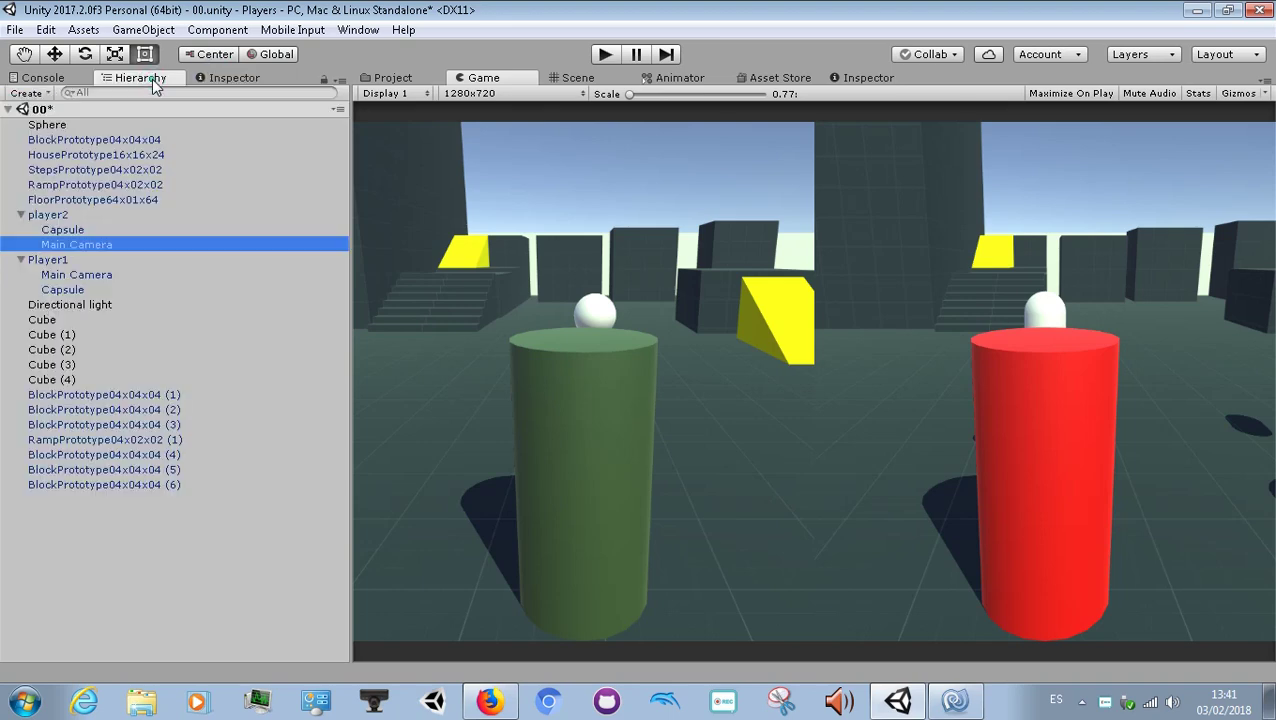
pyautogui.click(70, 261)
pyautogui.click(216, 80)
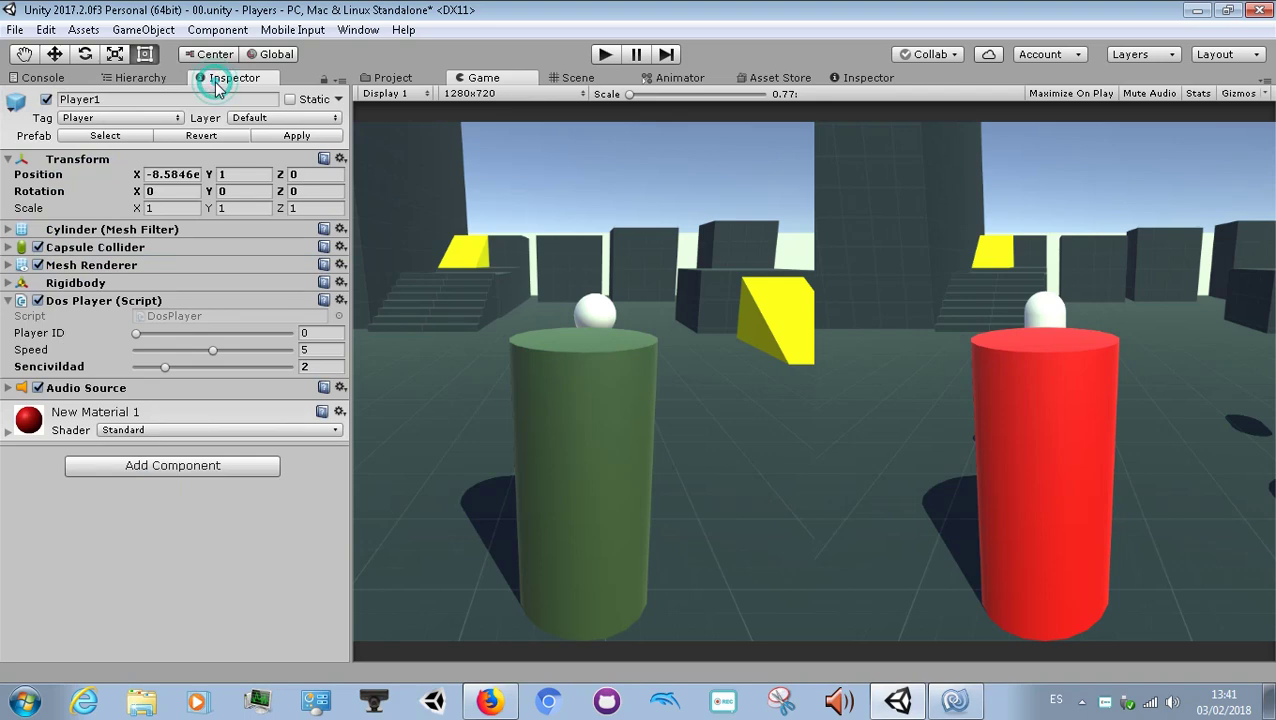
pyautogui.click(605, 55)
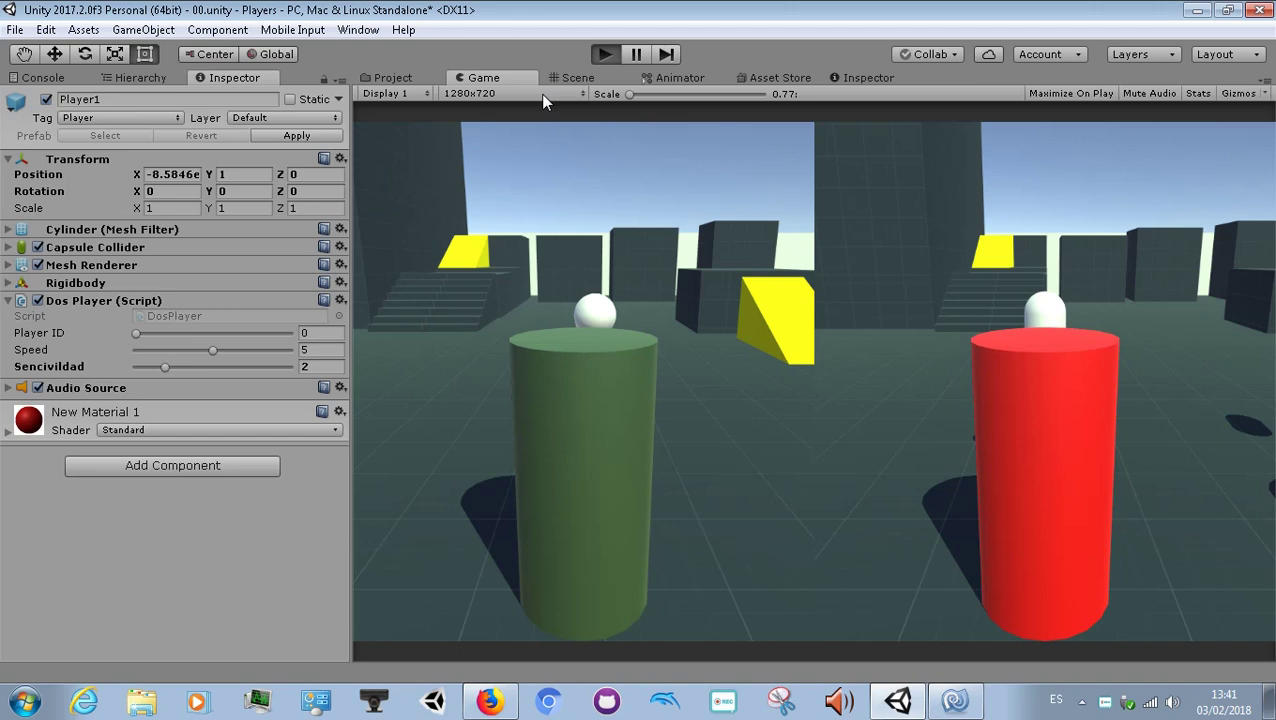
pyautogui.press('w')
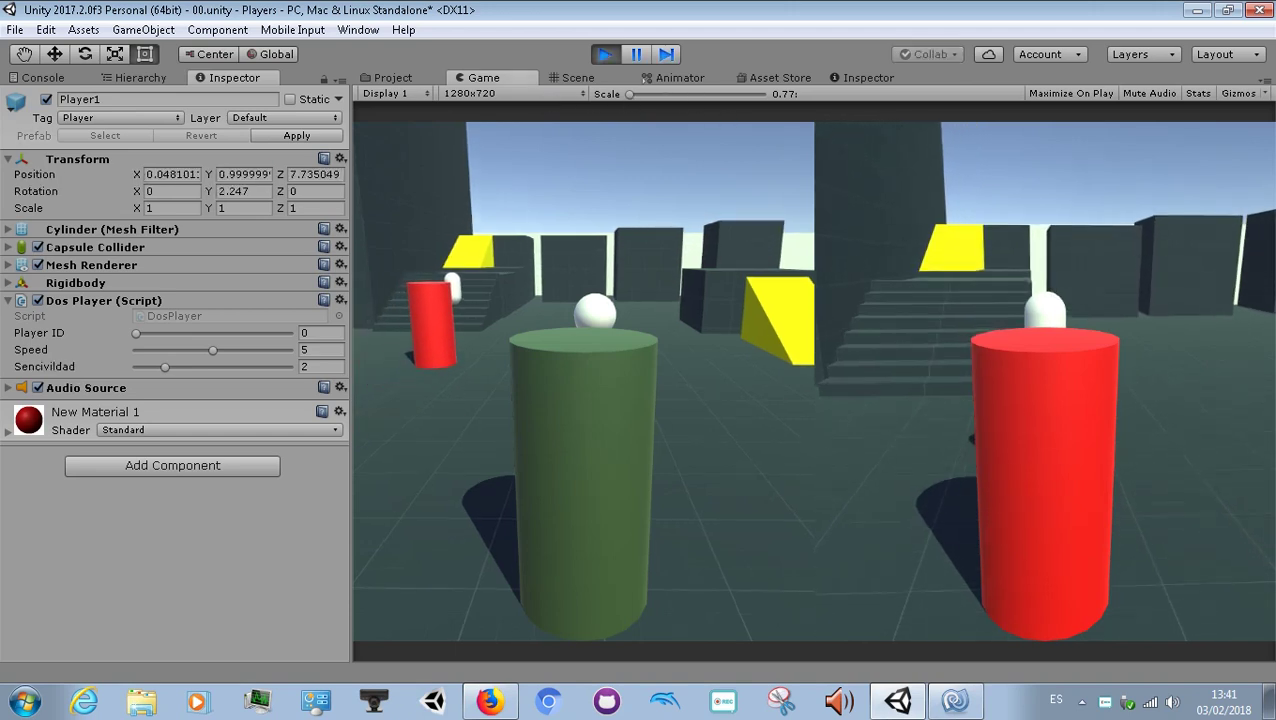
pyautogui.press('a')
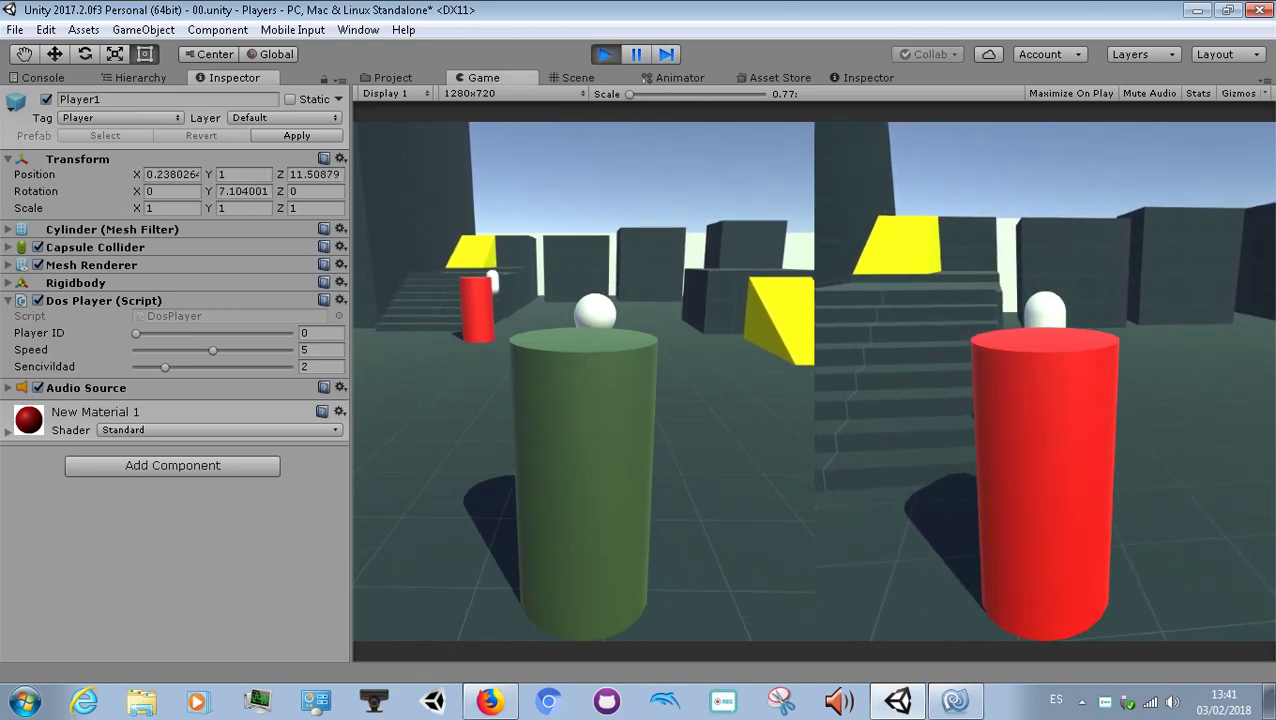
pyautogui.press('a')
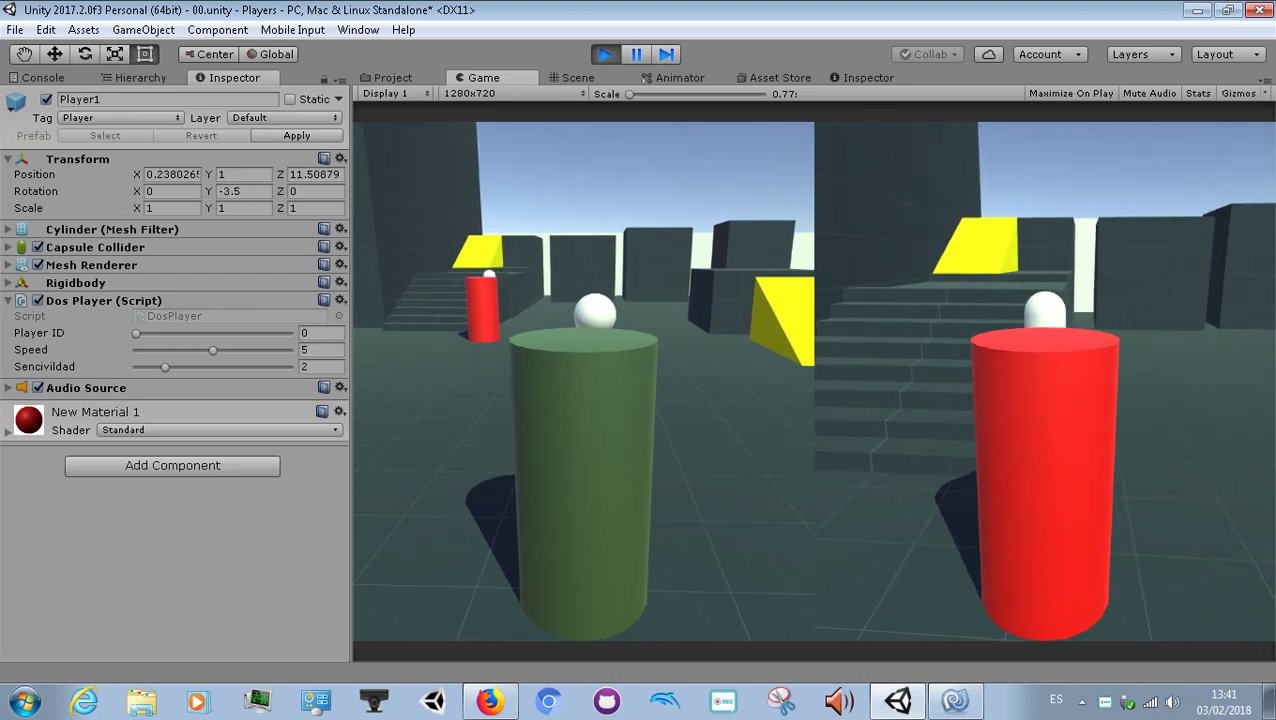
pyautogui.press('a')
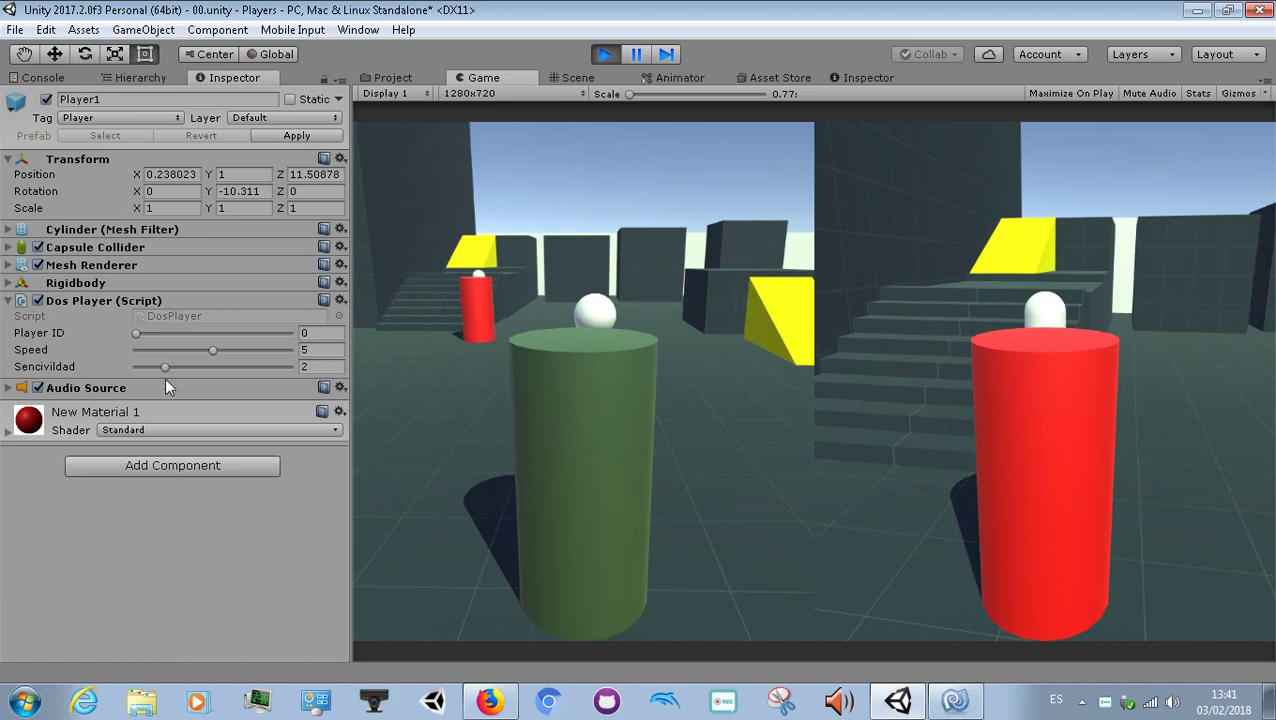
pyautogui.moveTo(168, 366); pyautogui.dragTo(229, 368)
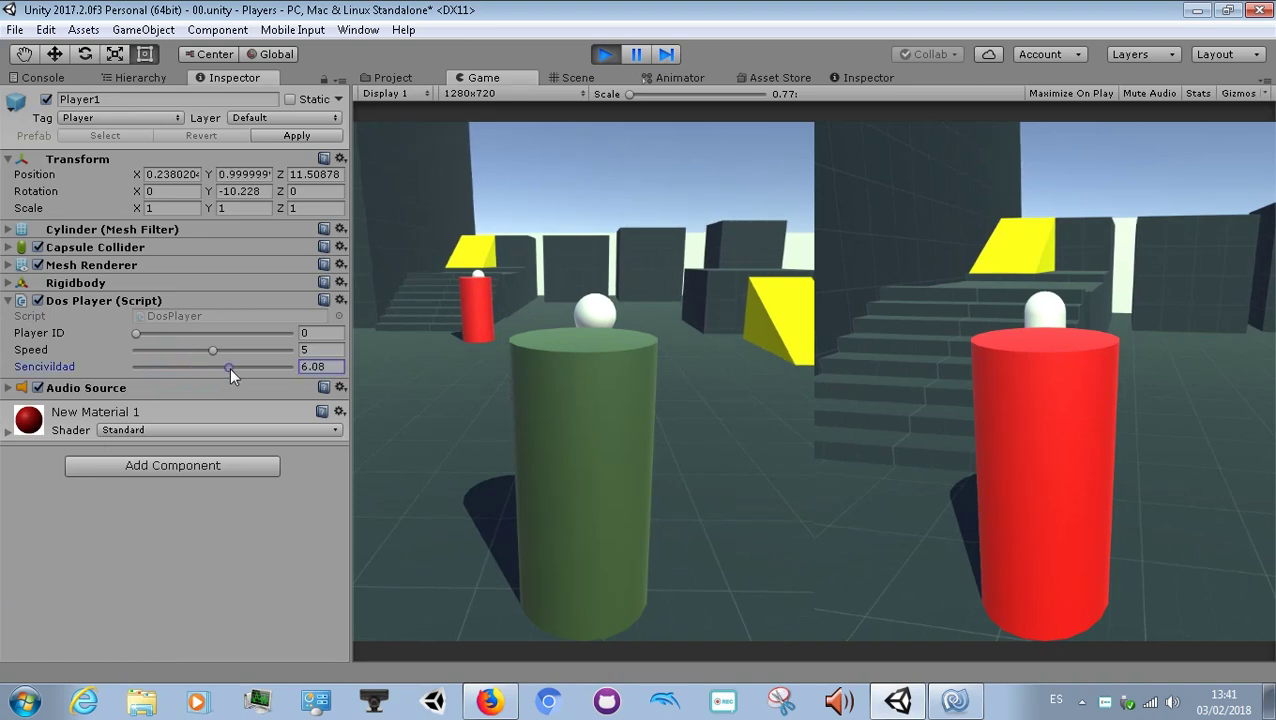
pyautogui.click(872, 296)
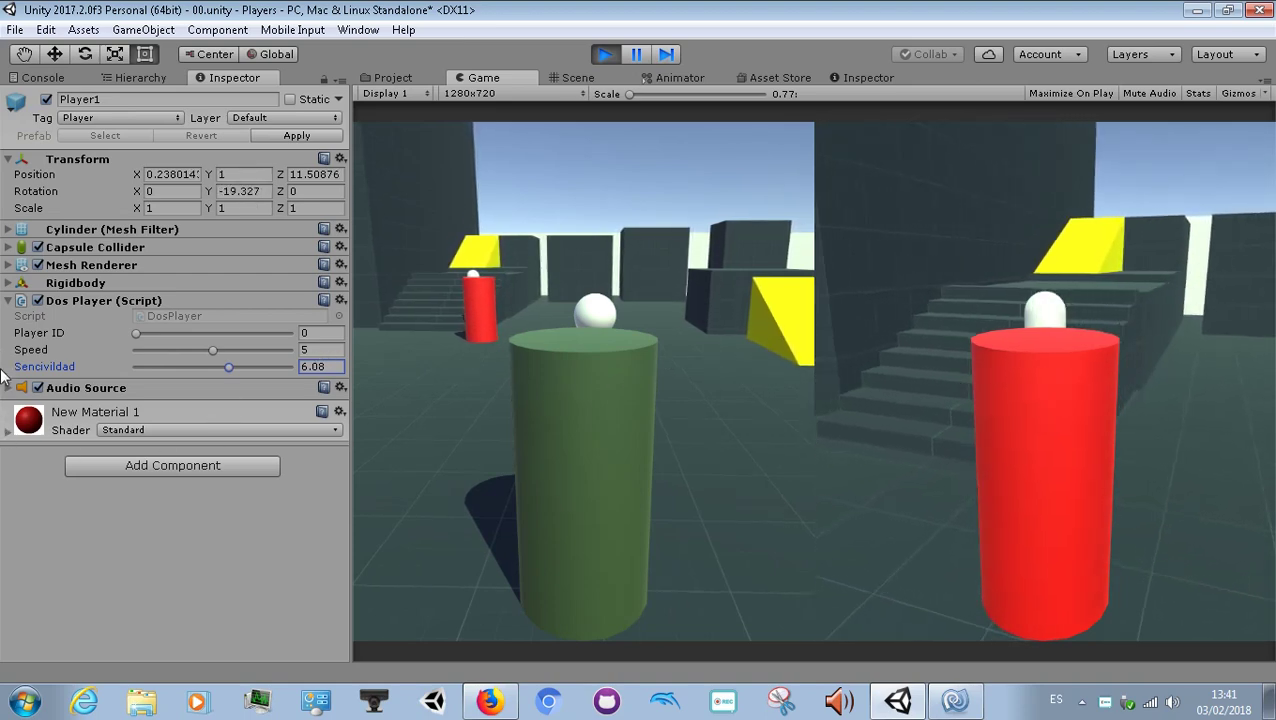
pyautogui.press('w')
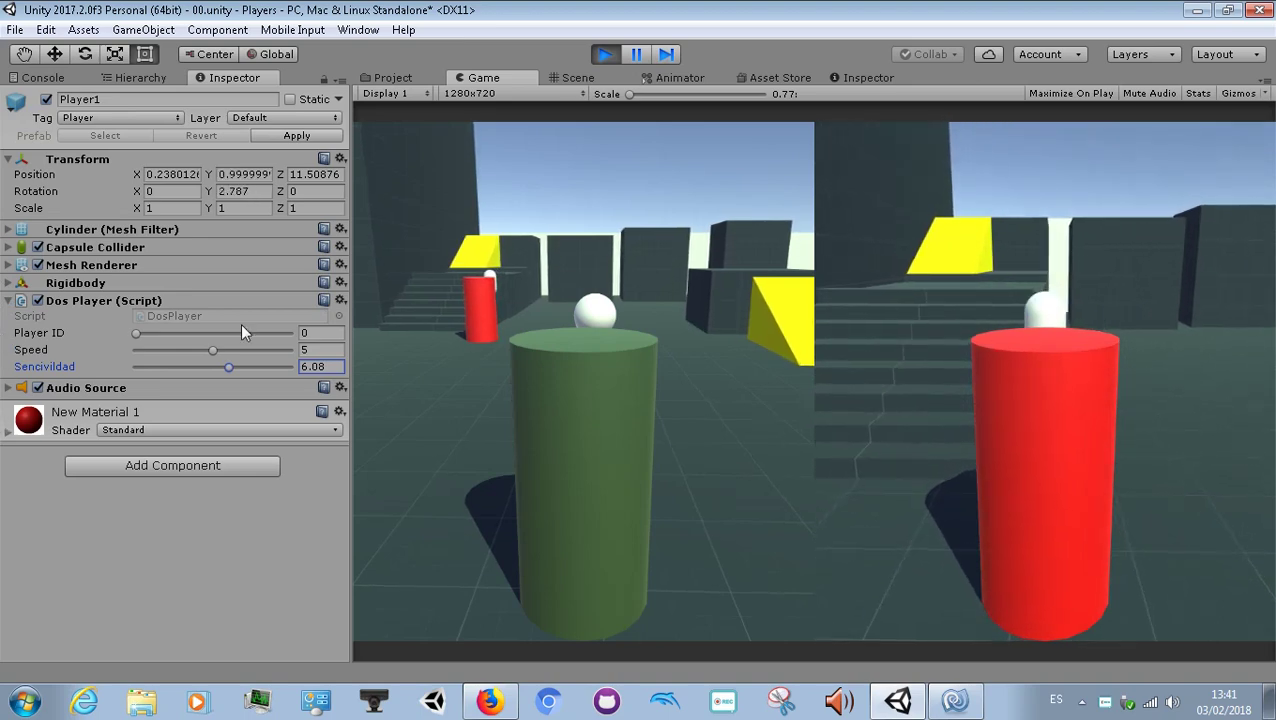
pyautogui.press('w')
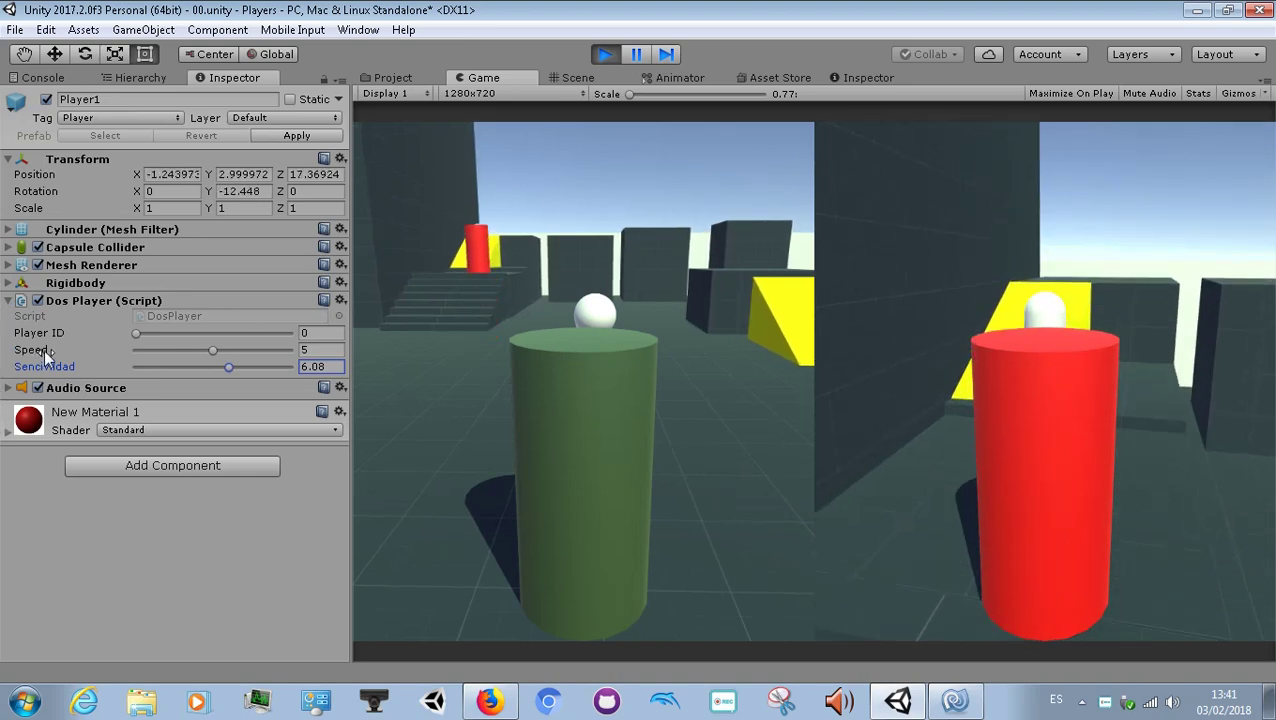
pyautogui.press('d')
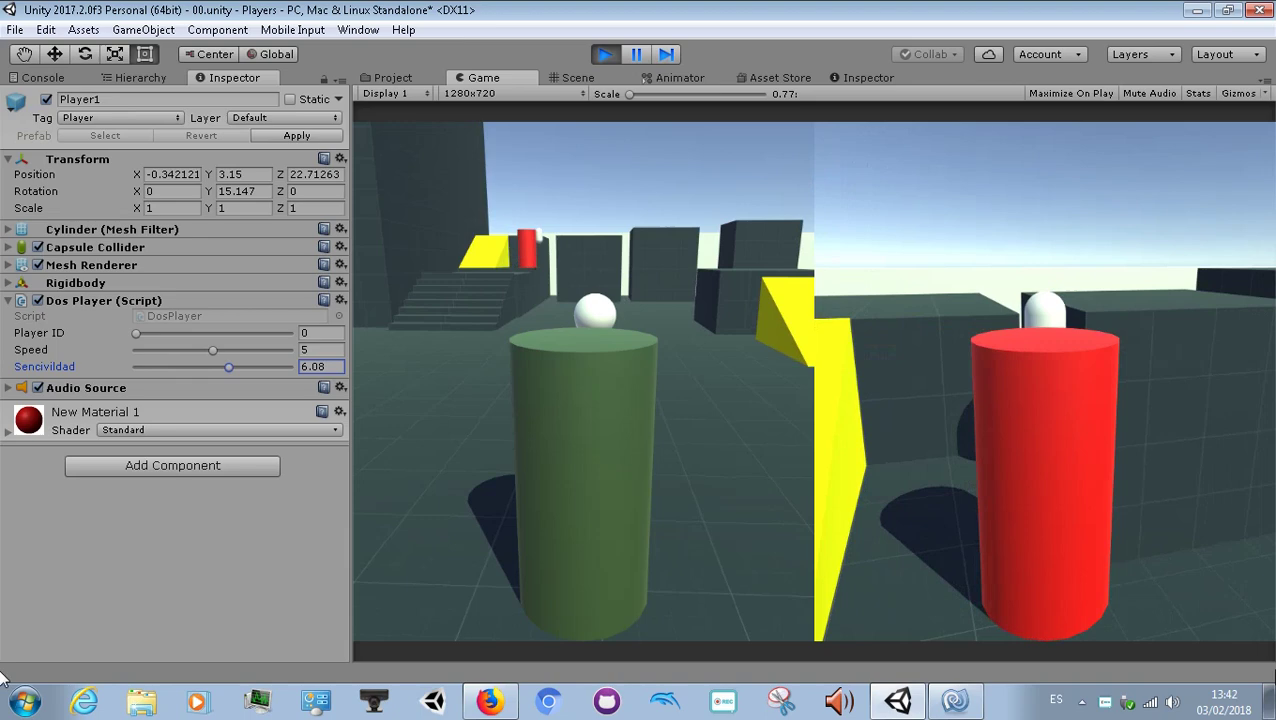
pyautogui.press('d')
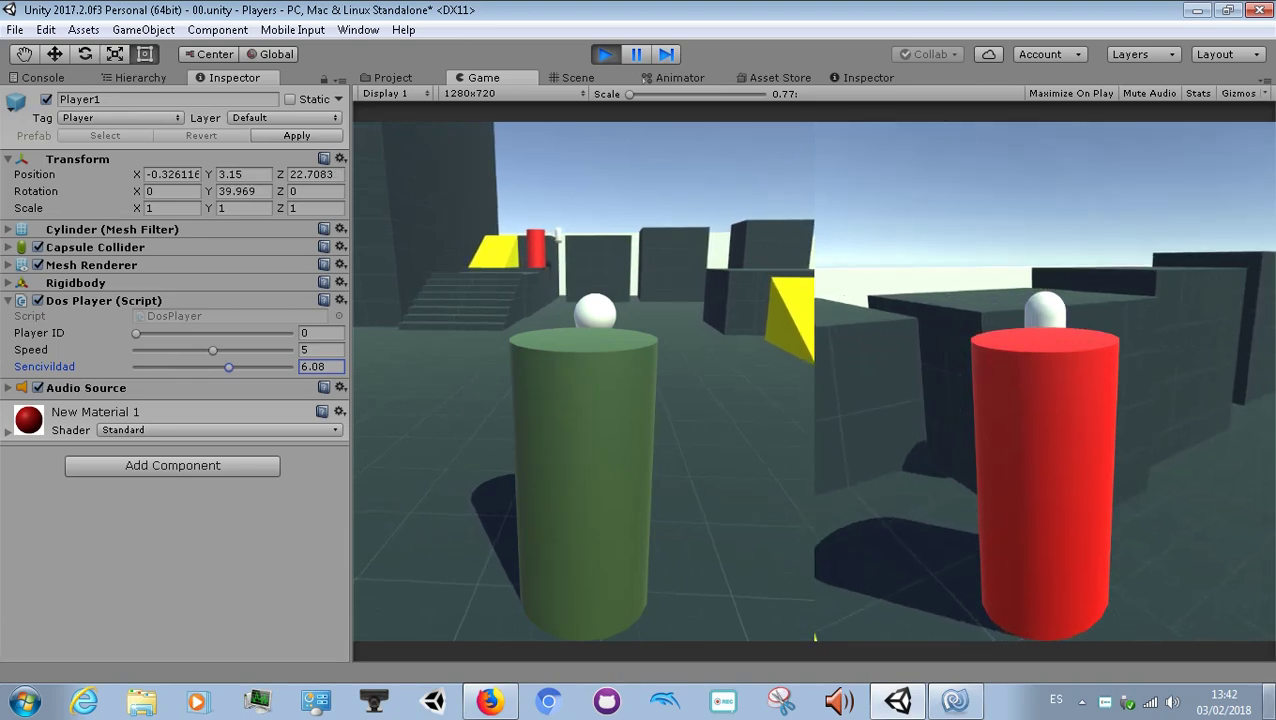
pyautogui.press('d')
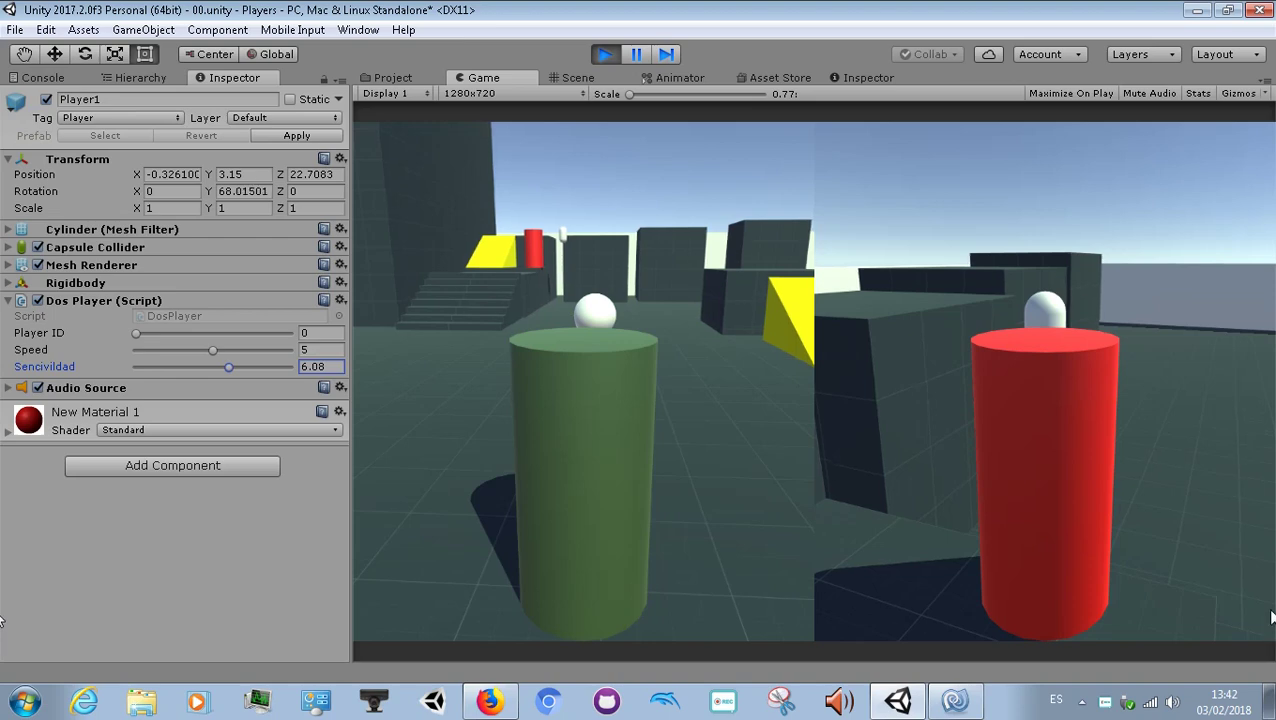
pyautogui.press('a')
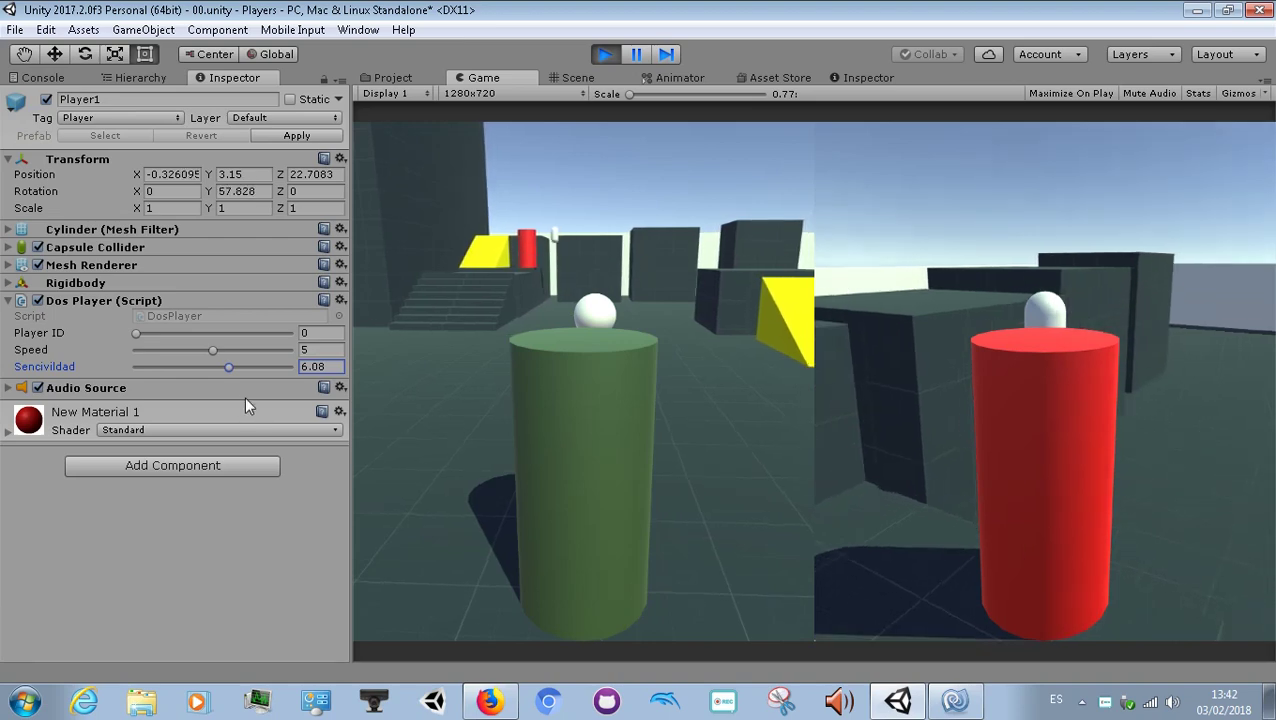
pyautogui.click(609, 56)
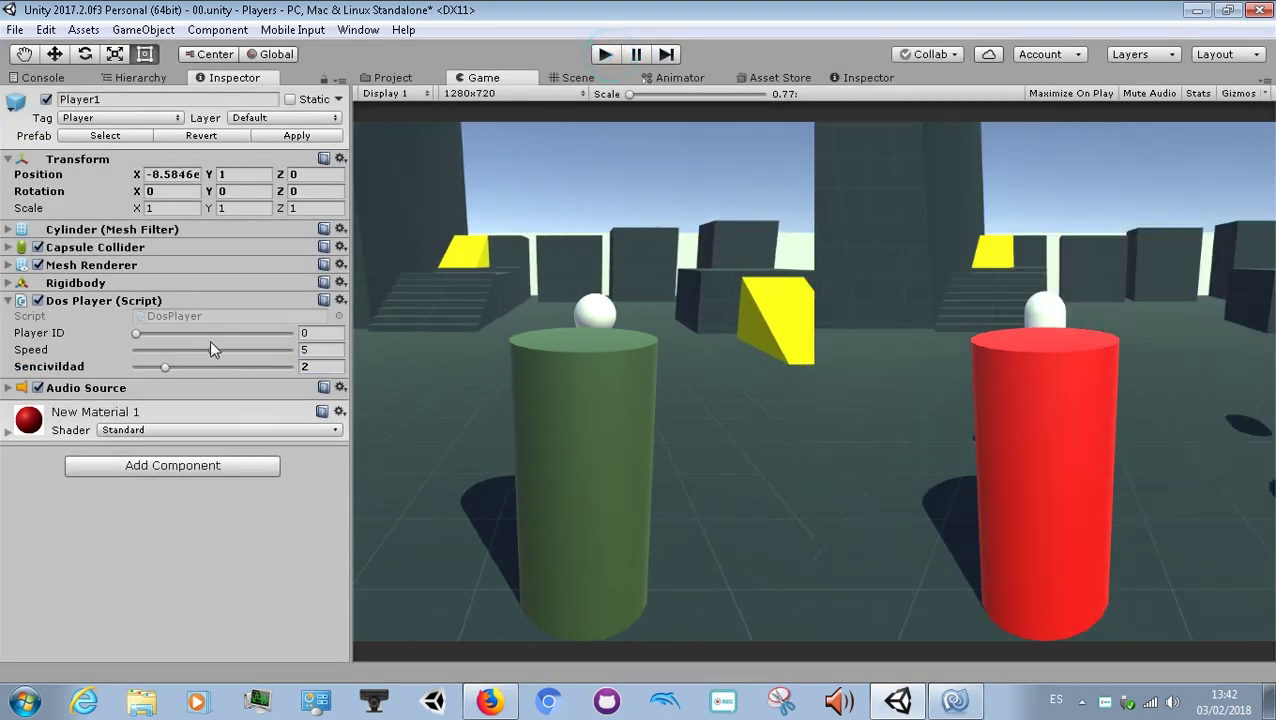
# Step: Drag Player1's Sencivildad slider to try values between 0.1 and 2.1
pyautogui.moveTo(165, 370)
pyautogui.mouseDown()
pyautogui.moveTo(235, 367)
pyautogui.moveTo(138, 367)
pyautogui.mouseUp()
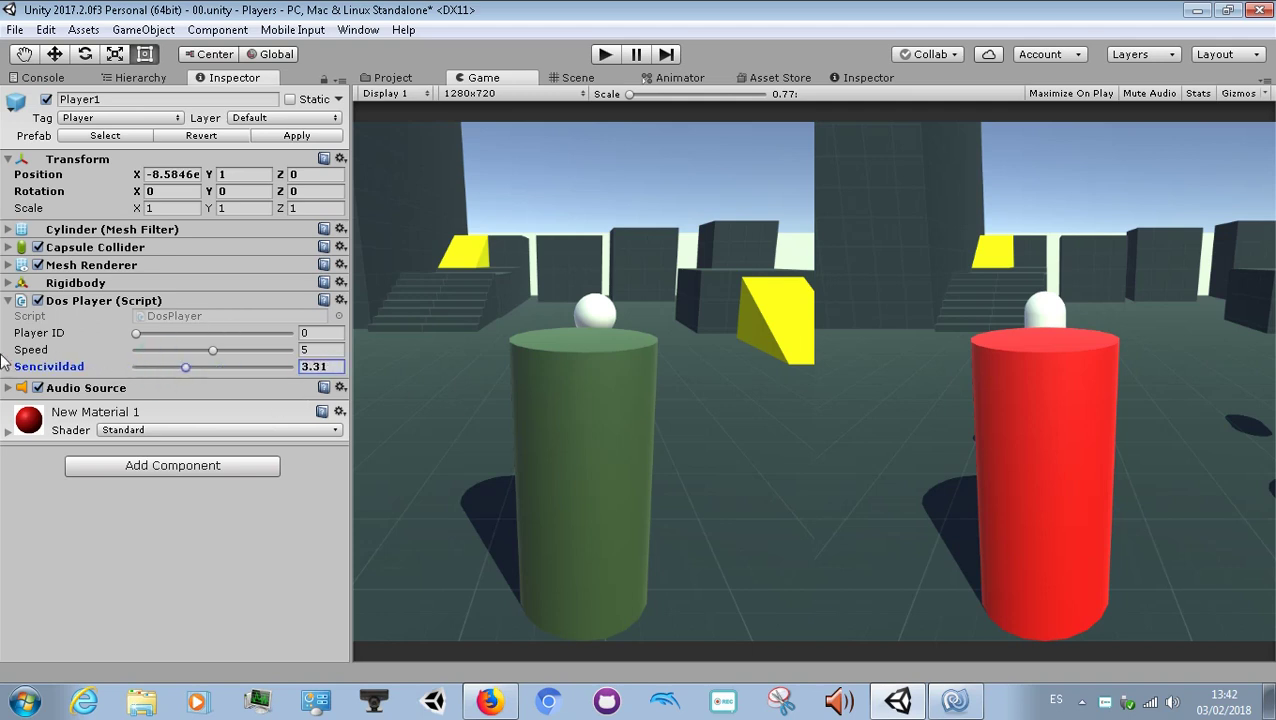
pyautogui.moveTo(167, 366); pyautogui.dragTo(166, 367)
pyautogui.moveTo(166, 367); pyautogui.dragTo(161, 367)
pyautogui.moveTo(287, 358); pyautogui.dragTo(114, 350)
pyautogui.click(153, 366)
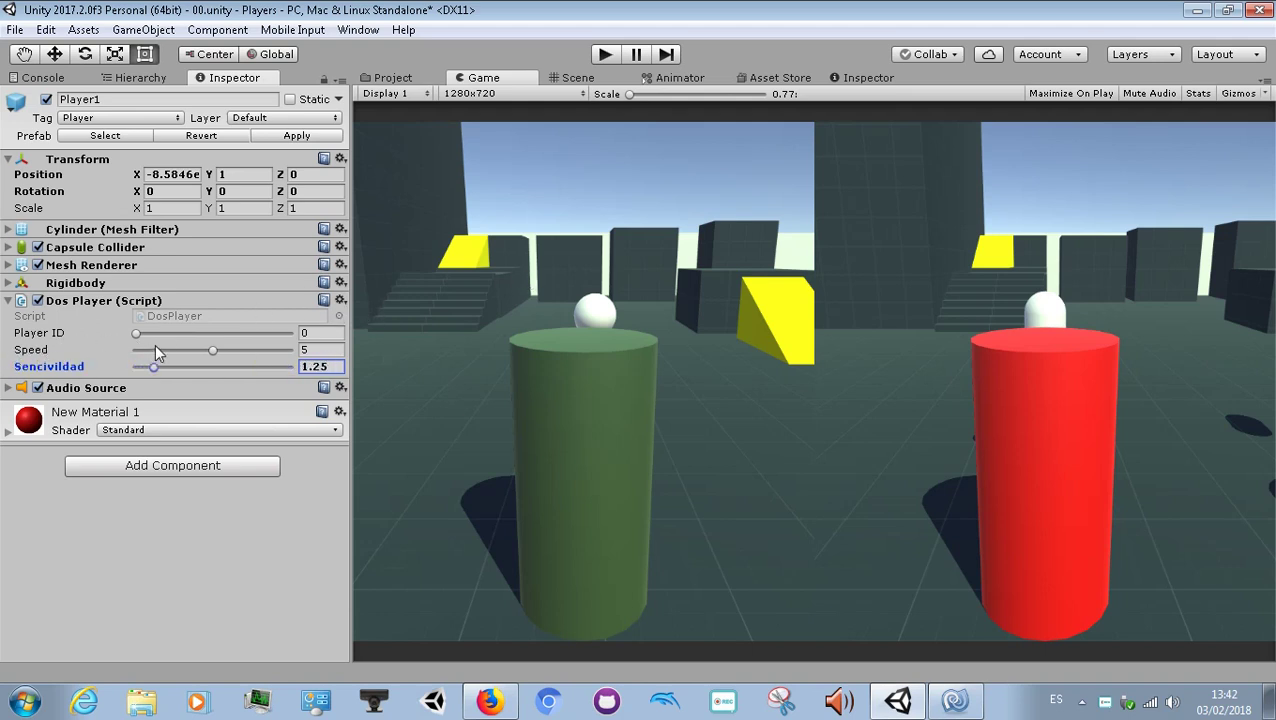
# Step: Enter exactly 1 as Player1's Sencivildad value
pyautogui.click(323, 366)
pyautogui.write('1')
pyautogui.click(895, 700)
pyautogui.click(897, 700)
pyautogui.click(955, 700)
pyautogui.click(950, 703)
pyautogui.click(950, 703)
pyautogui.click(900, 702)
pyautogui.press('Return')
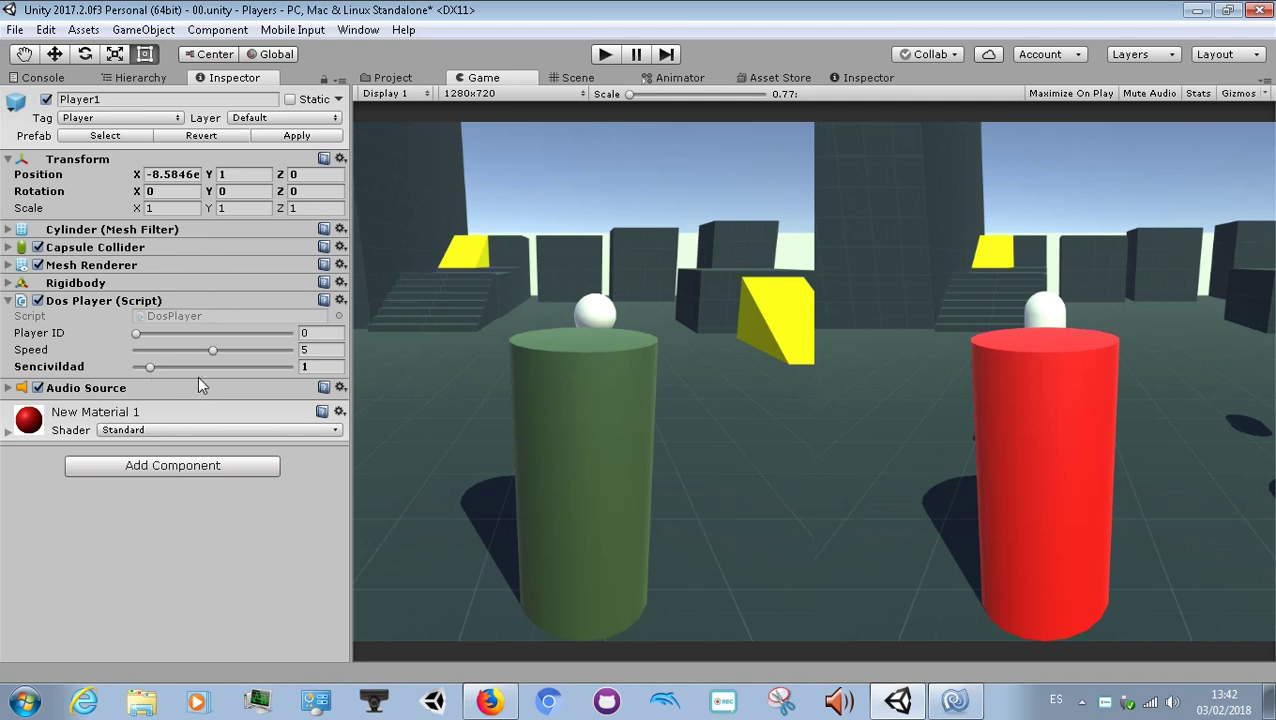
pyautogui.click(952, 698)
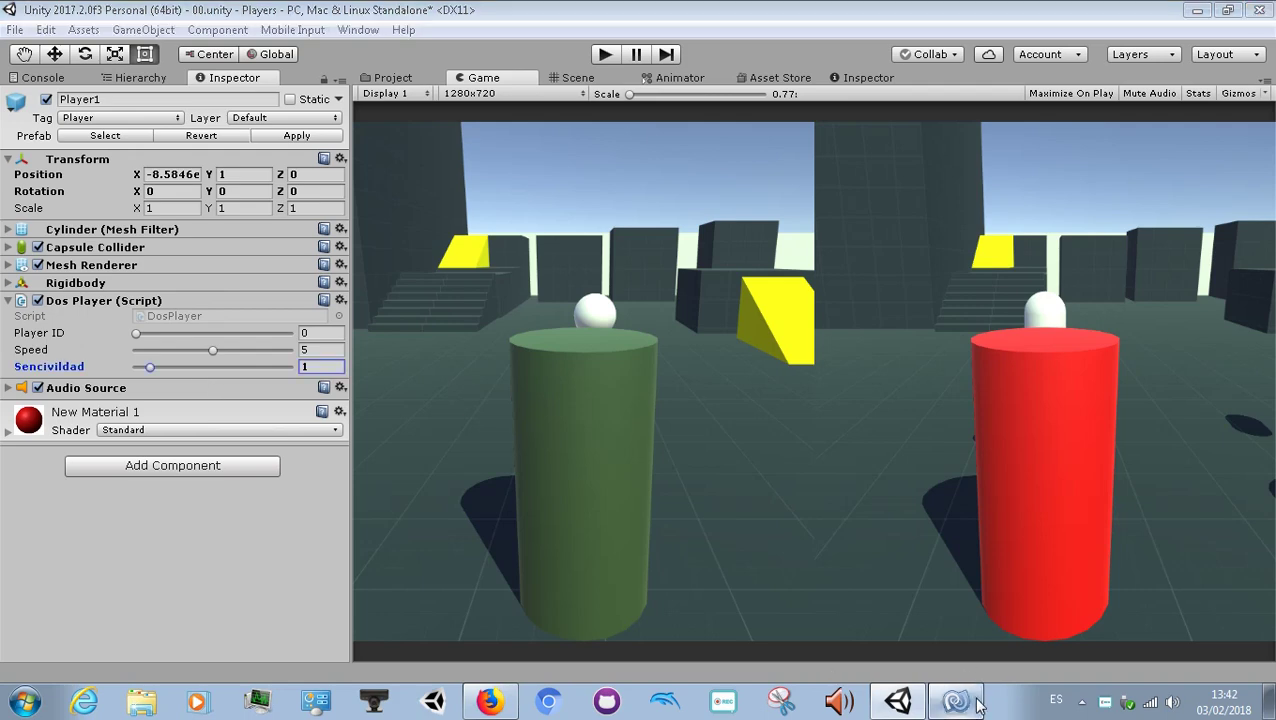
# Step: Review the sencivildad declaration (default 5f) and its Range(0.1f, 10f) line in DosPlayer.cs
pyautogui.scroll(3, 265, 356)
pyautogui.scroll(5, 265, 356)
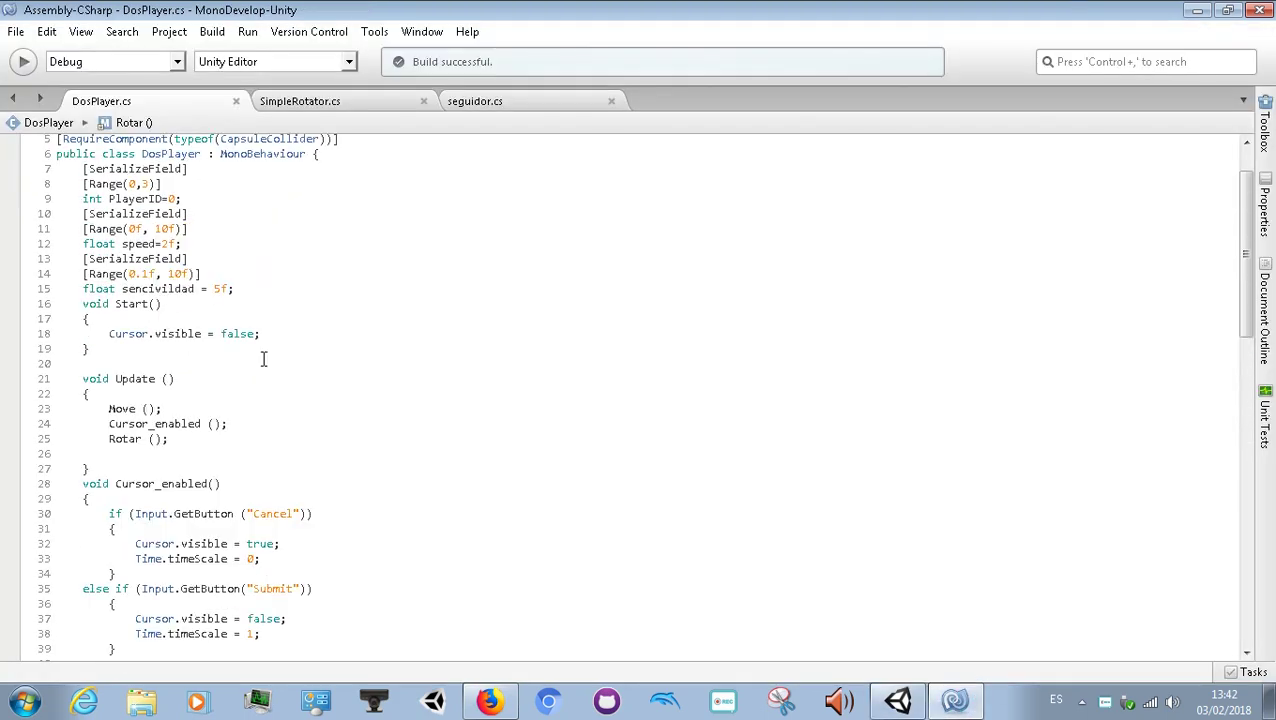
pyautogui.scroll(1, 263, 359)
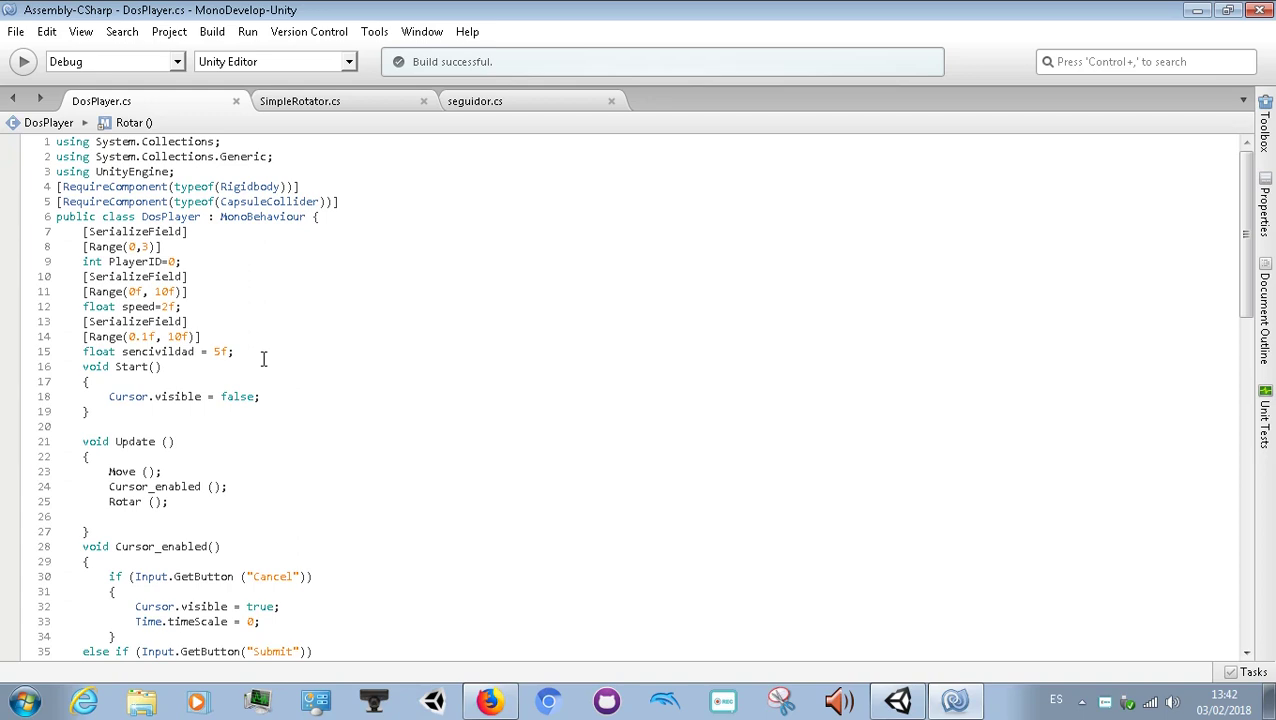
pyautogui.moveTo(263, 359); pyautogui.dragTo(67, 356)
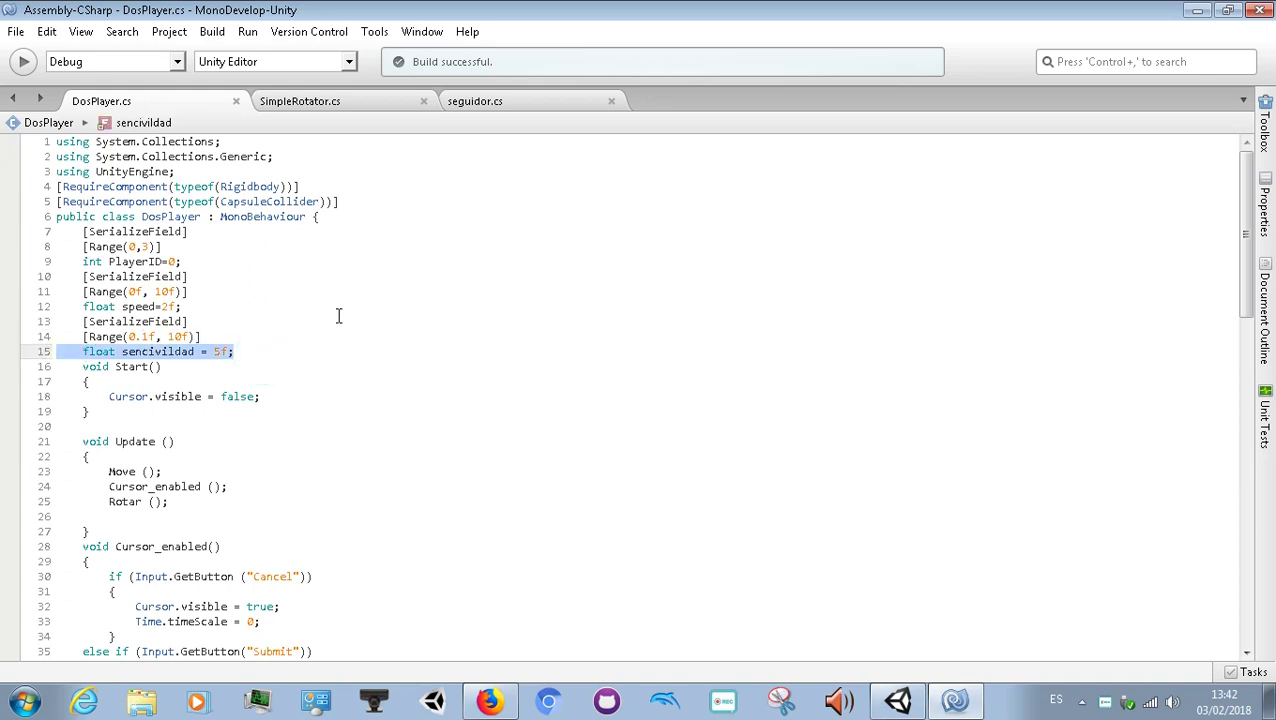
pyautogui.click(299, 323)
pyautogui.click(198, 337)
pyautogui.moveTo(198, 337); pyautogui.dragTo(82, 337)
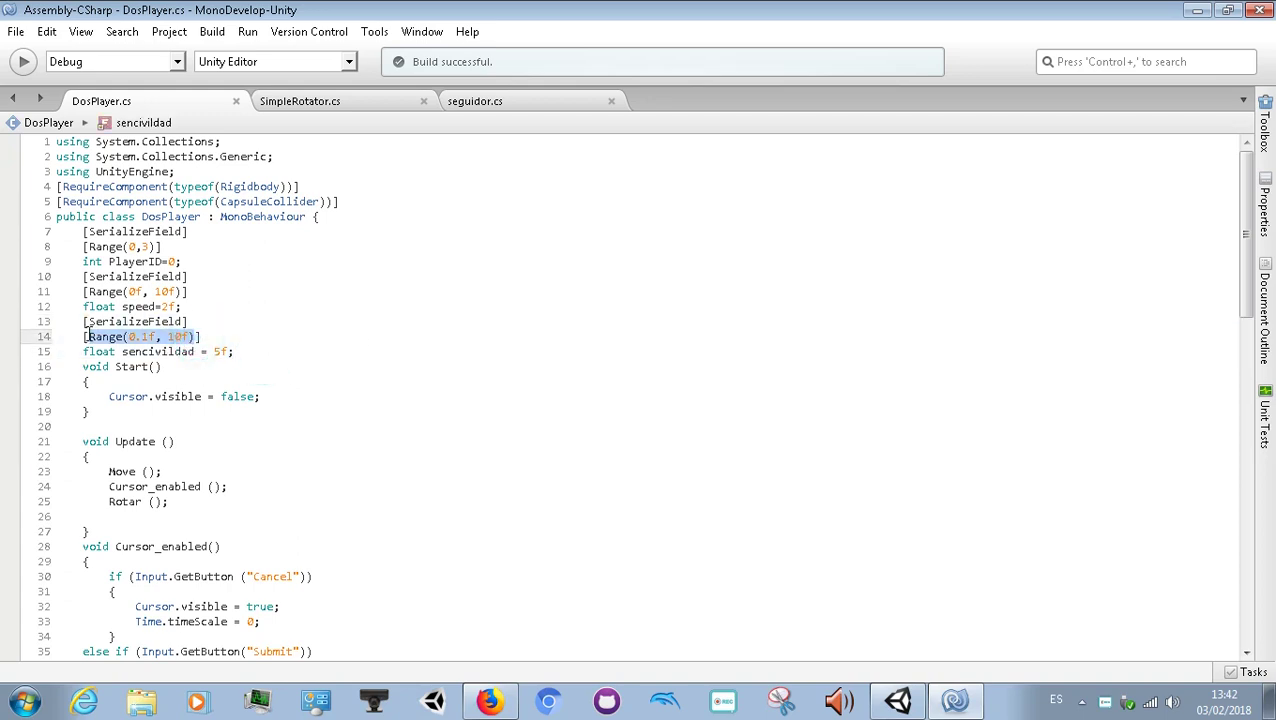
pyautogui.click(80, 337)
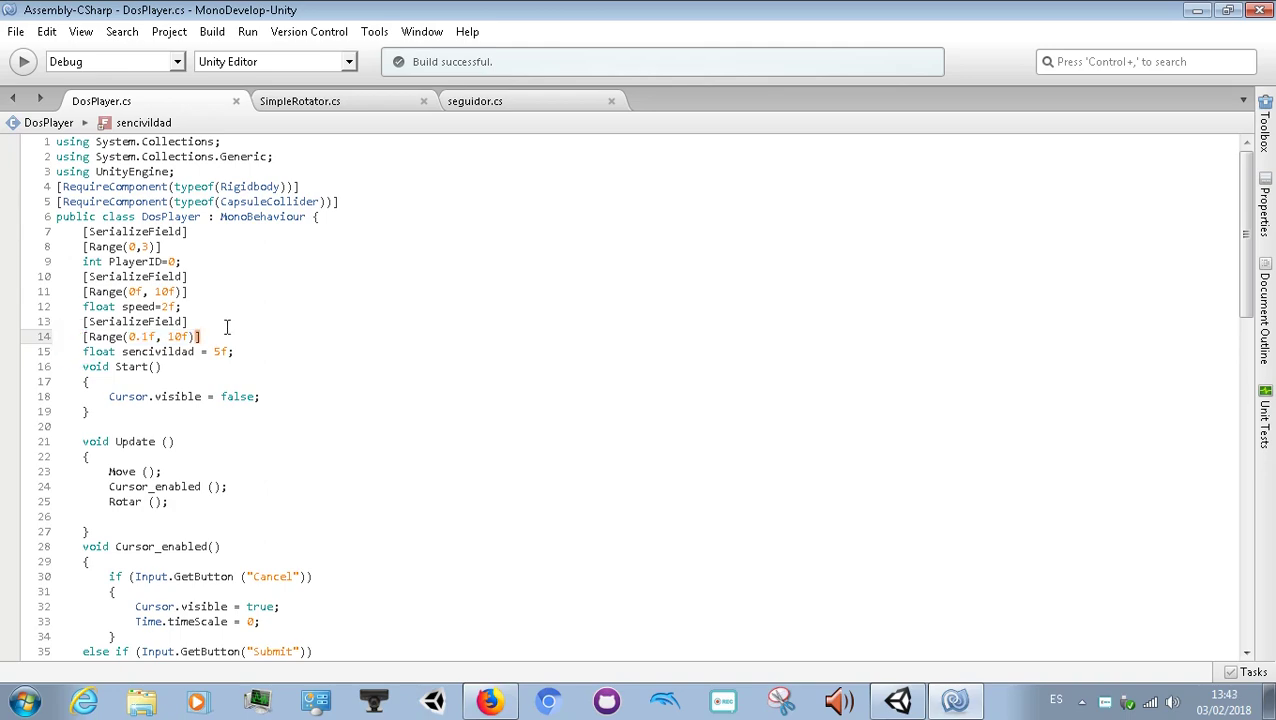
# Step: Rebuild DosPlayer.cs with F8 to confirm it compiles
pyautogui.scroll(-3, 216, 330)
pyautogui.scroll(-2, 220, 327)
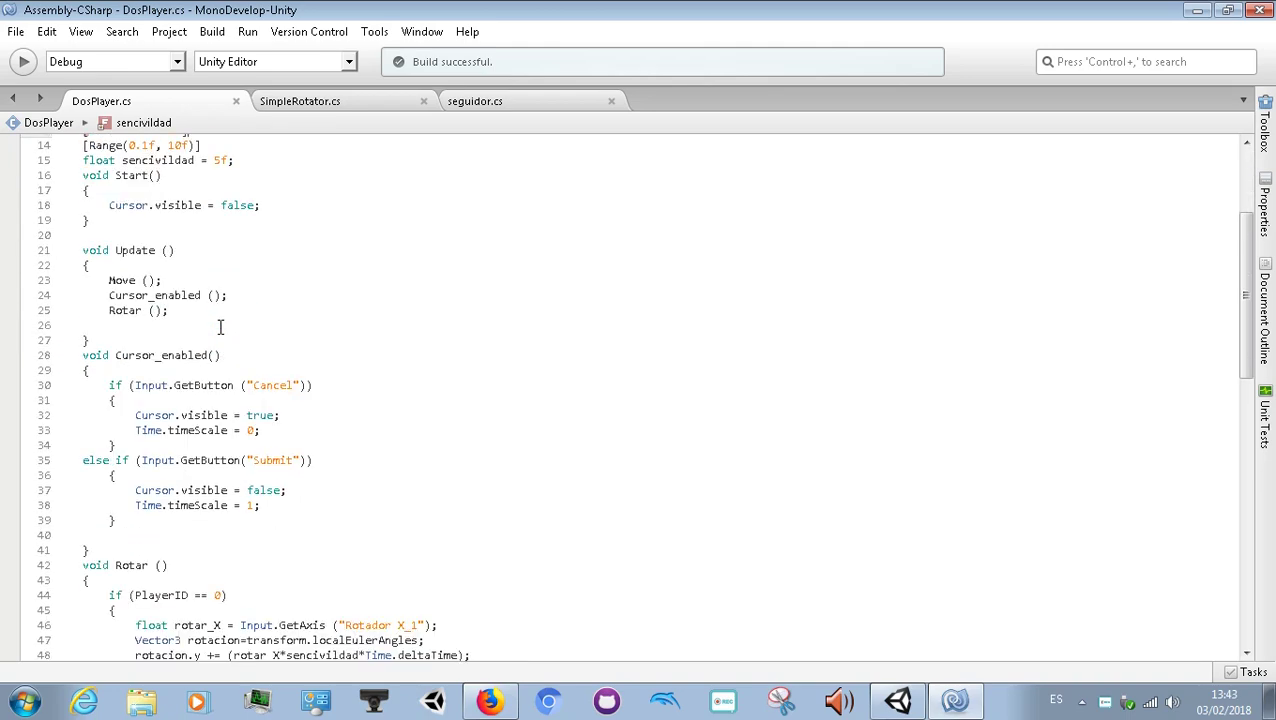
pyautogui.scroll(-1, 220, 327)
pyautogui.scroll(3, 220, 327)
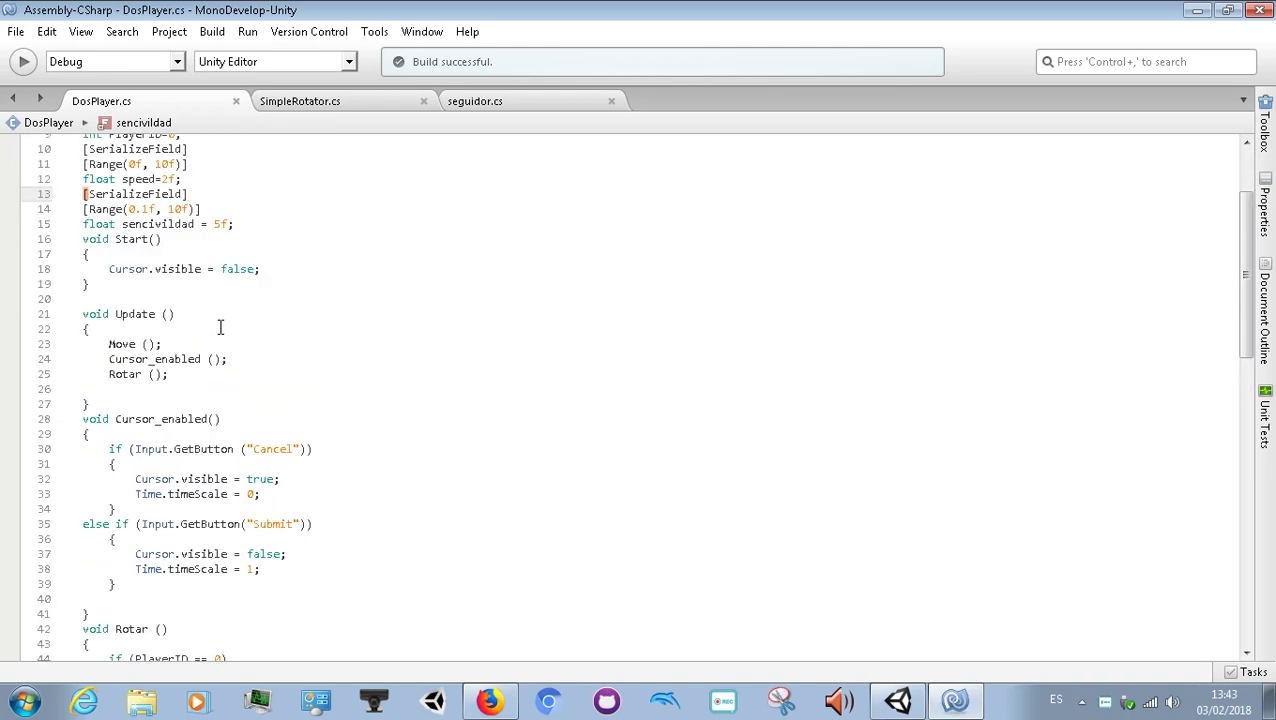
pyautogui.scroll(2, 220, 327)
pyautogui.scroll(1, 220, 327)
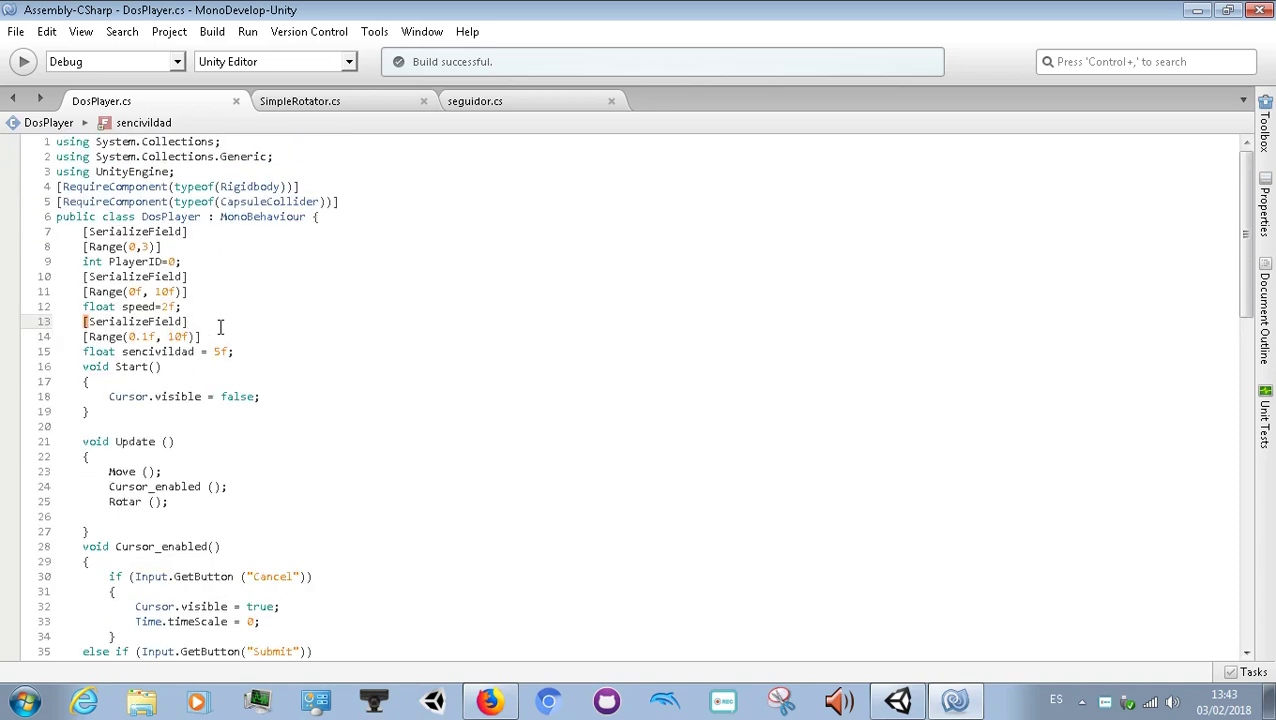
pyautogui.press('F8')
pyautogui.rightClick(1105, 701)
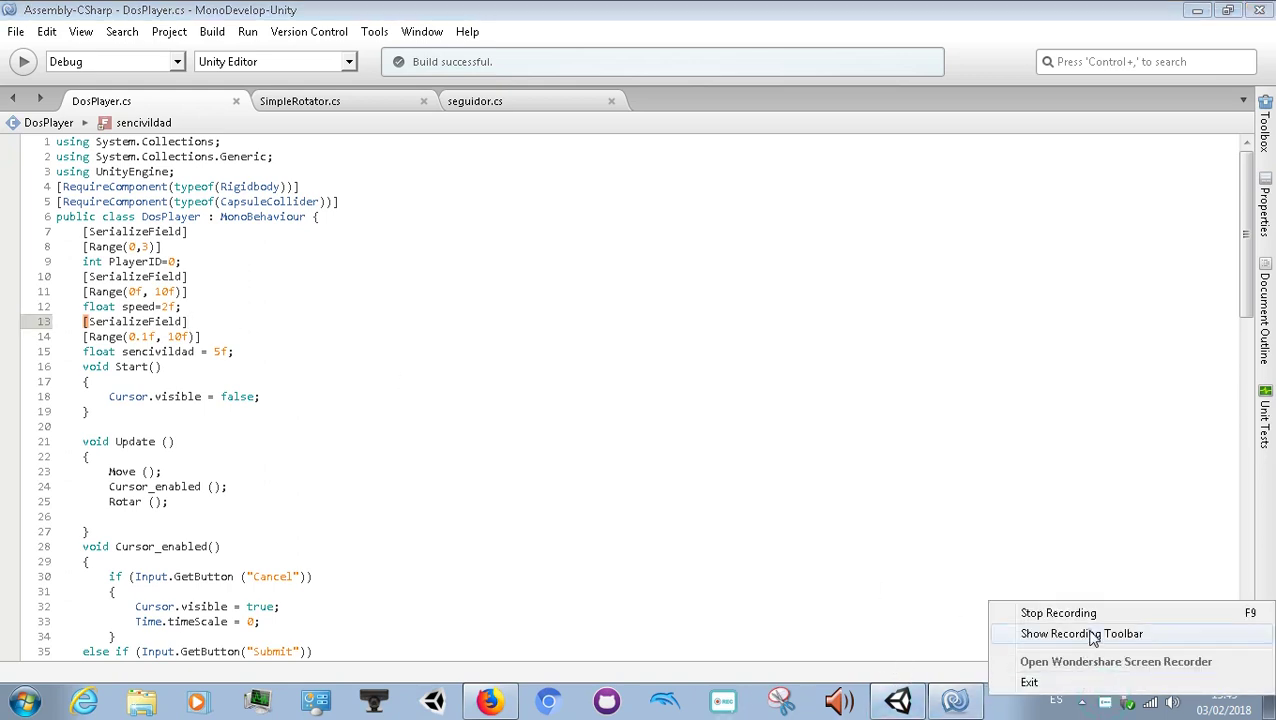
pyautogui.click(1090, 634)
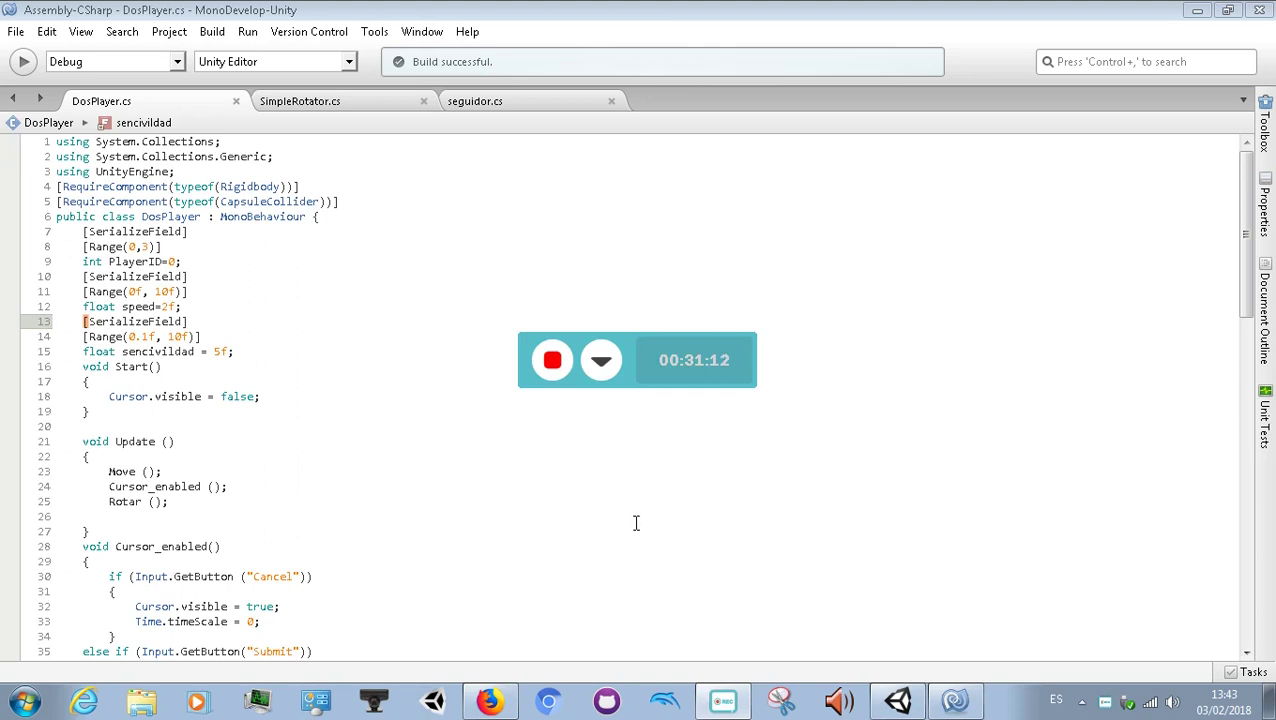